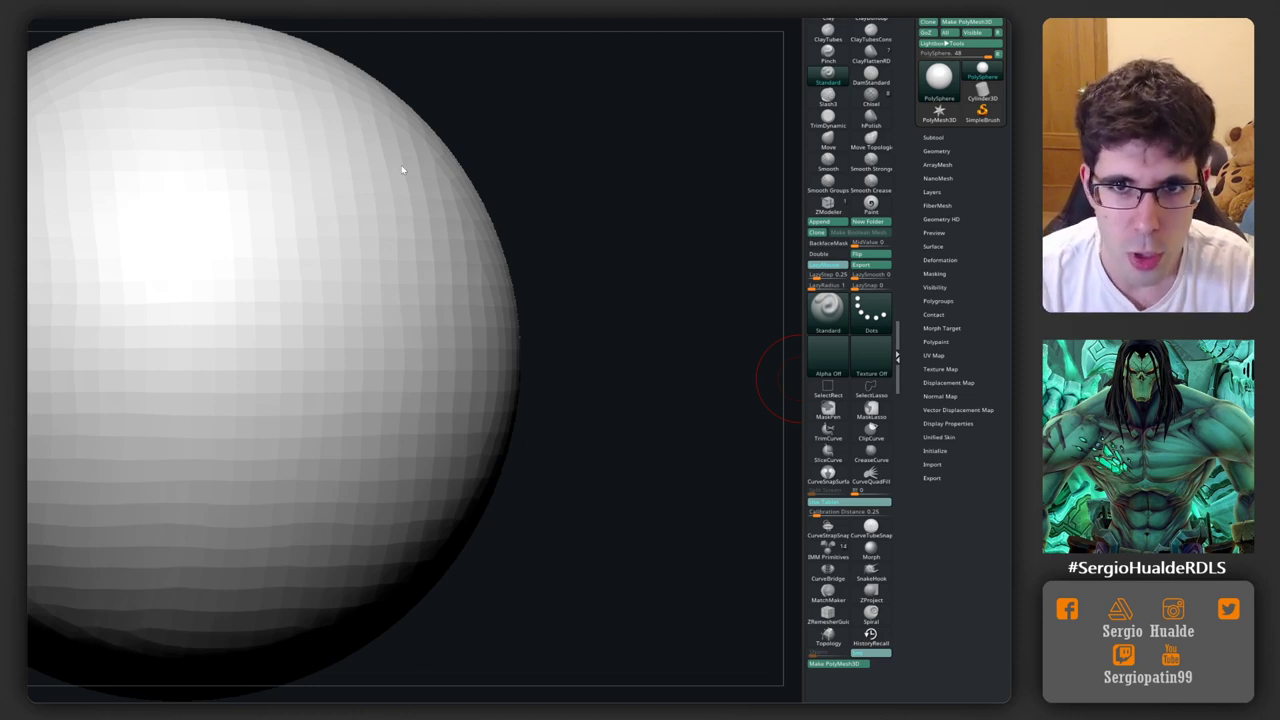
Step: Frame the PolySphere so it sits centred on the canvas
{"action": "key", "text": "f"}
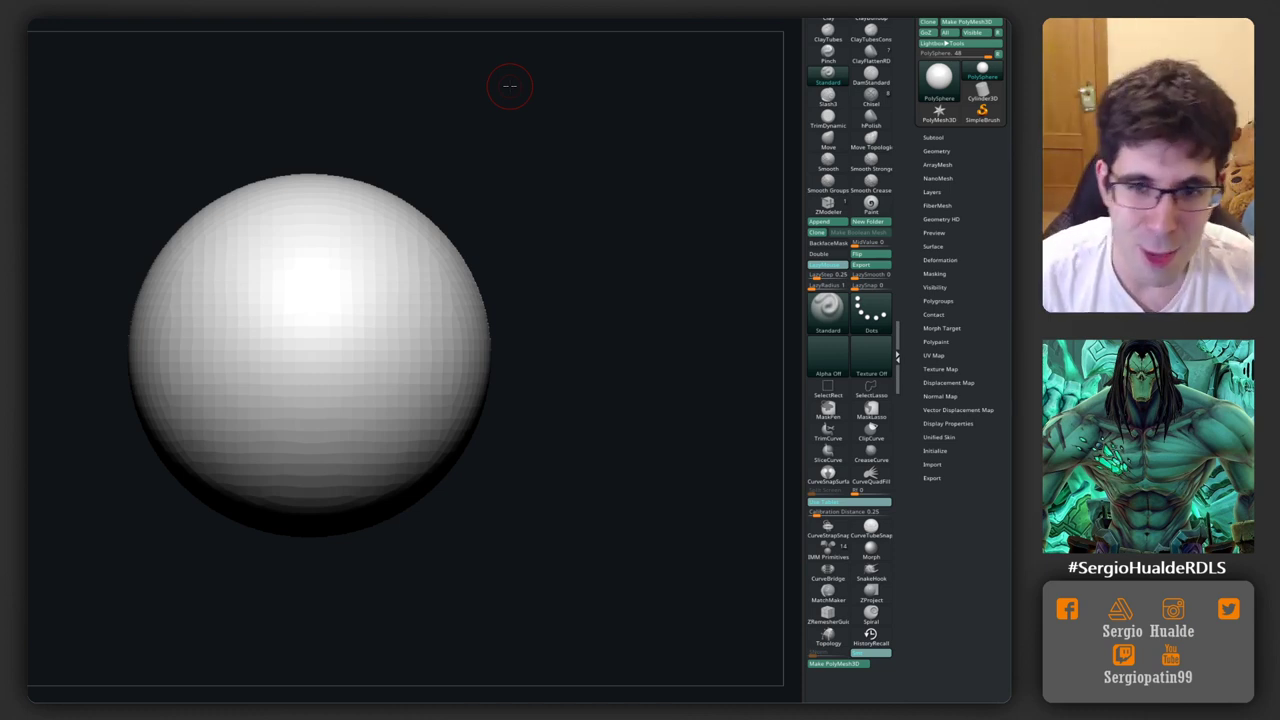
Step: Pan across the sphere and toggle the Transpose gizmo on and off
{"action": "left_click_drag", "start_coordinate": [529, 197], "coordinate": [597, 211], "text": "alt"}
{"action": "mouse_move", "coordinate": [351, 223]}
{"action": "left_mouse_down", "text": "alt"}
{"action": "mouse_move", "coordinate": [268, 248]}
{"action": "mouse_move", "coordinate": [343, 285]}
{"action": "left_mouse_up", "text": "alt"}
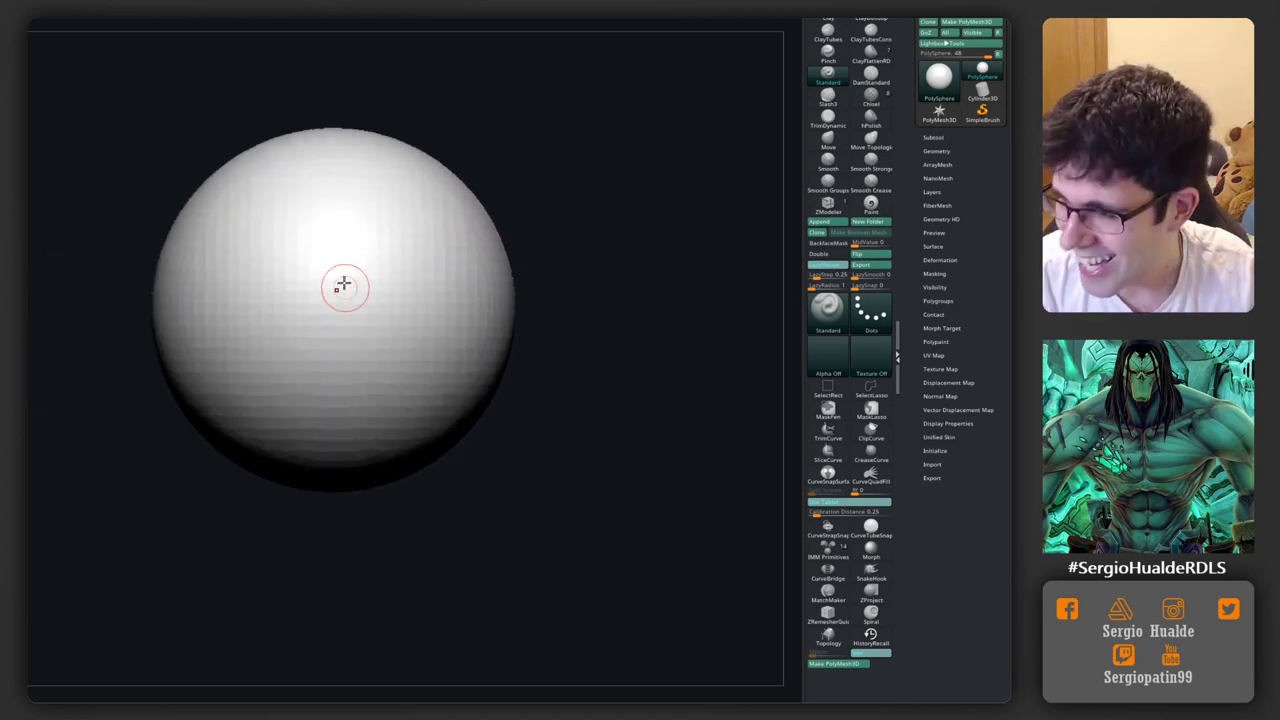
{"action": "key", "text": "w"}
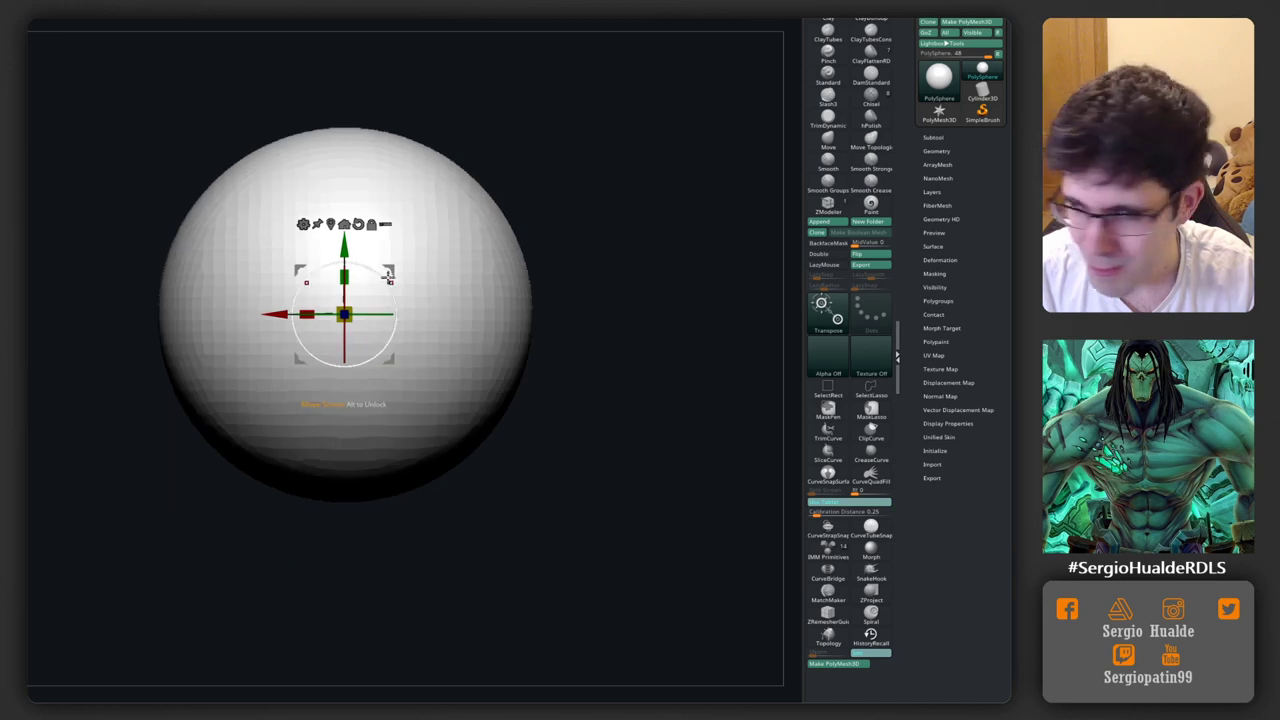
{"action": "key", "text": "q"}
{"action": "key", "text": "w"}
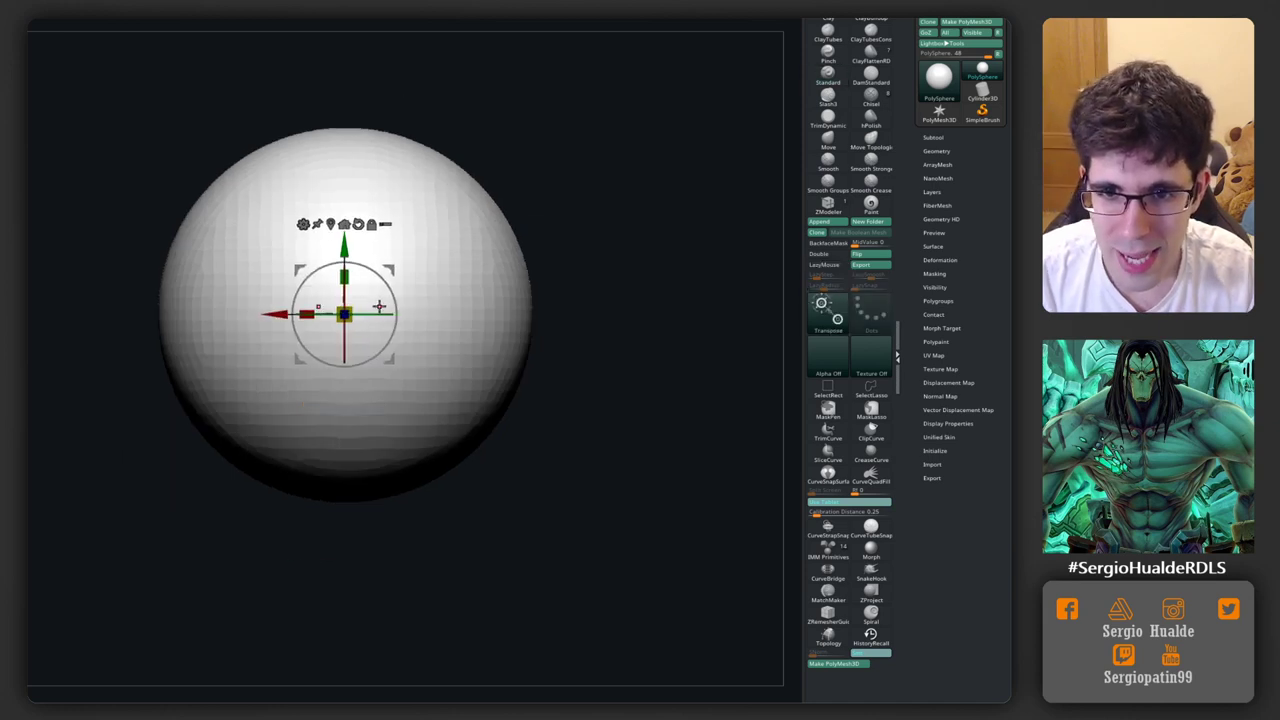
{"action": "key", "text": "q"}
Step: Zoom out and reposition the sphere within the canvas using the Transpose gizmo
{"action": "key", "text": "s"}
{"action": "left_click_drag", "start_coordinate": [423, 343], "coordinate": [382, 321], "text": "alt"}
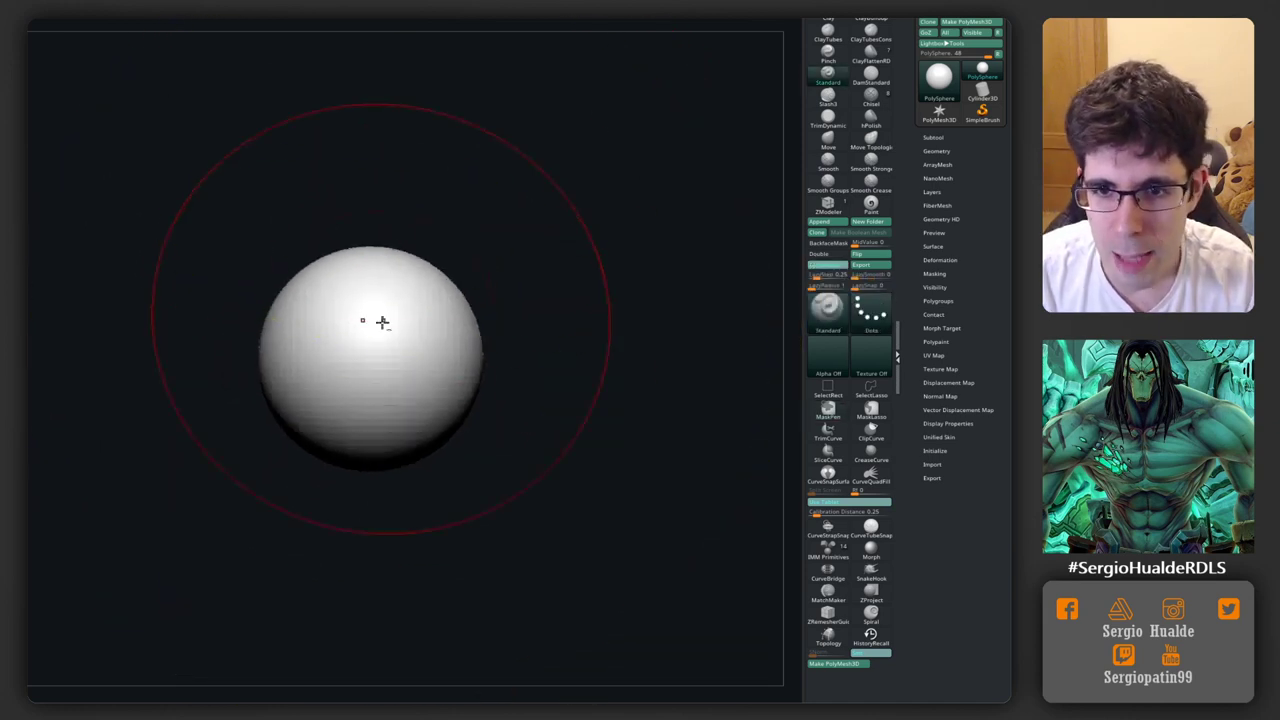
{"action": "key", "text": "w"}
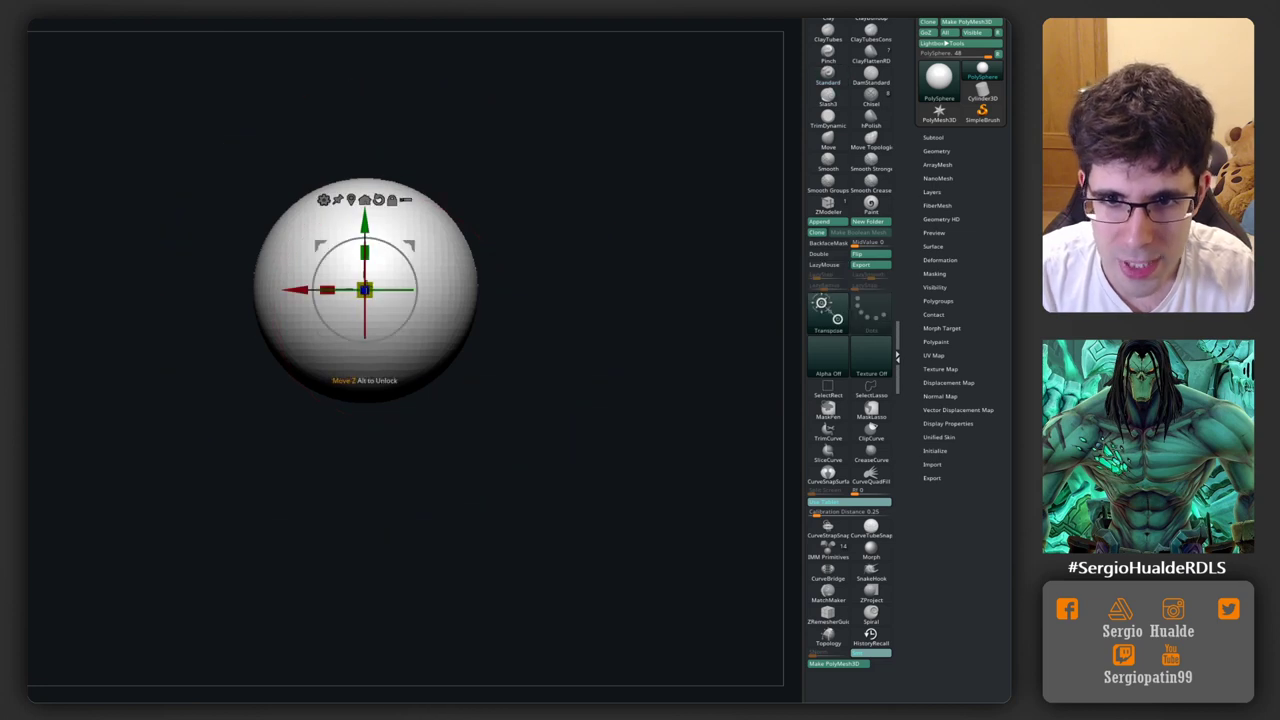
{"action": "right_click_drag", "start_coordinate": [400, 300], "coordinate": [388, 280], "text": "ctrl"}
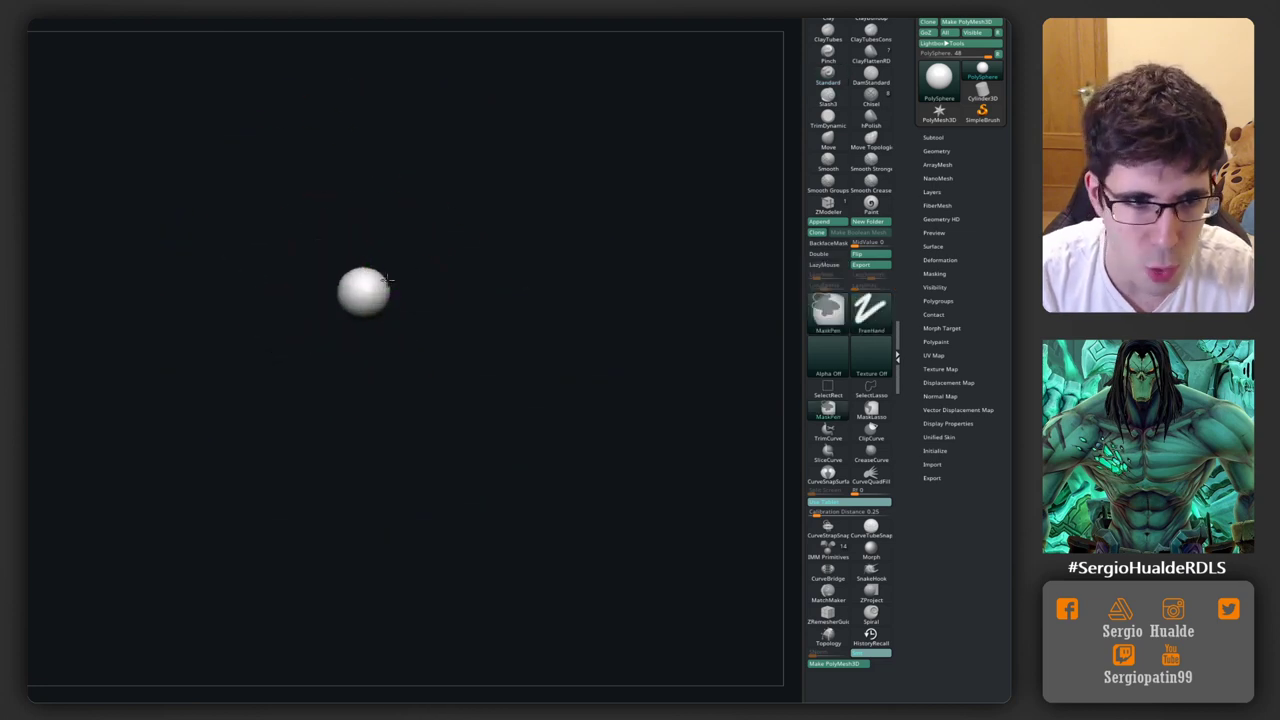
{"action": "key", "text": "w"}
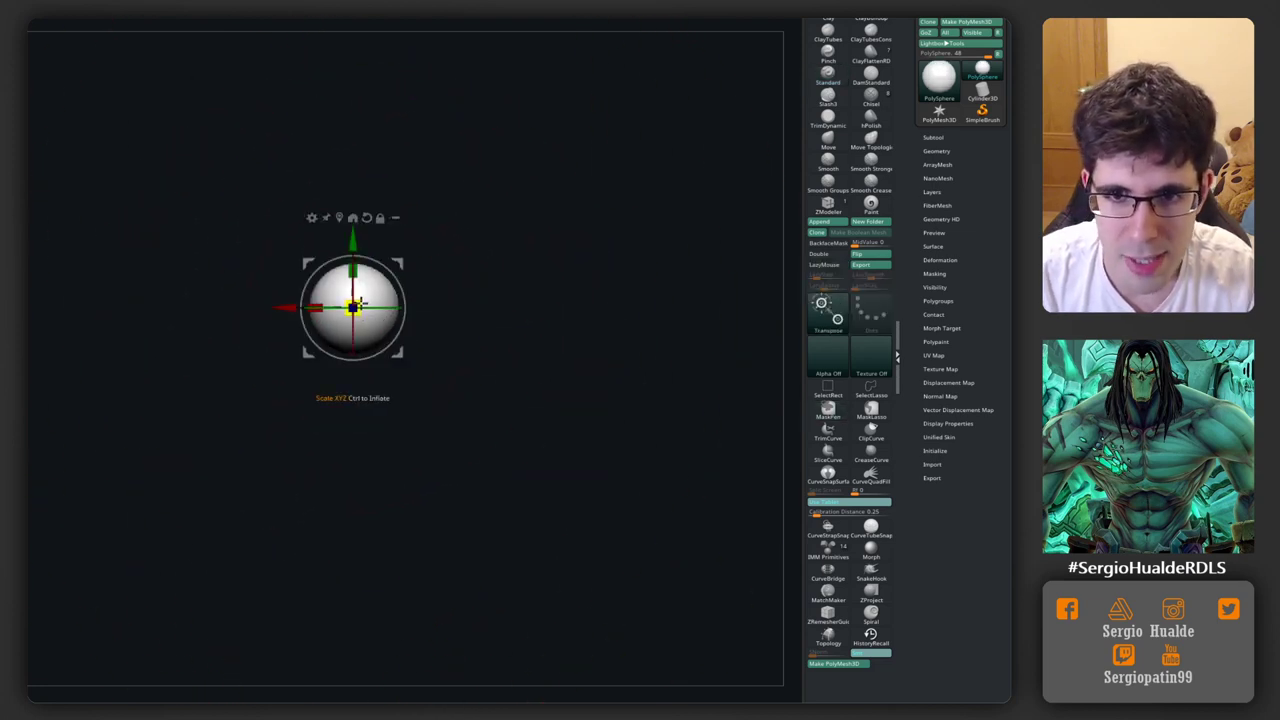
{"action": "key", "text": "q"}
{"action": "right_click_drag", "start_coordinate": [357, 303], "coordinate": [342, 262], "text": "alt"}
Step: With the Move brush, pull the sphere down into an egg, narrowing the base and rounding the top
{"action": "key", "text": "b"}
{"action": "key", "text": "m"}
{"action": "key", "text": "v"}
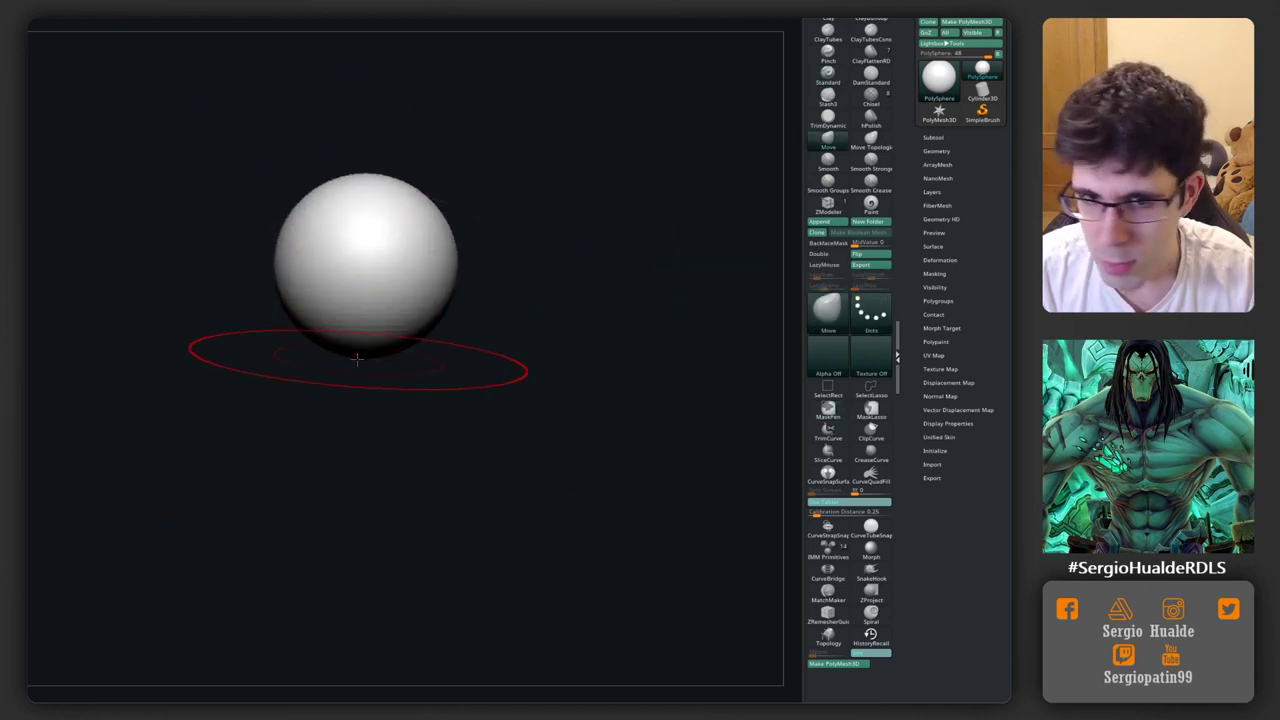
{"action": "left_click_drag", "start_coordinate": [357, 358], "coordinate": [366, 443]}
{"action": "right_click_drag", "start_coordinate": [371, 400], "coordinate": [389, 383]}
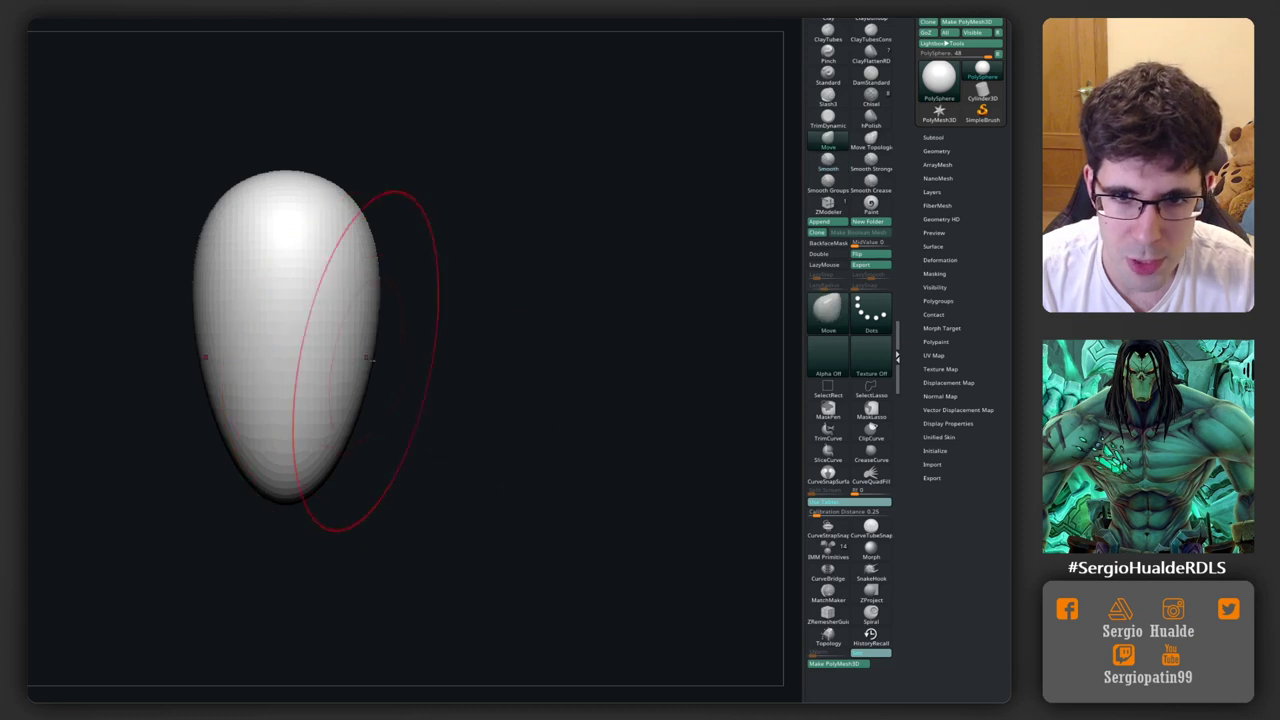
{"action": "left_click_drag", "start_coordinate": [371, 366], "coordinate": [320, 357]}
{"action": "mouse_move", "coordinate": [320, 357]}
{"action": "right_mouse_down", "text": "alt"}
{"action": "mouse_move", "coordinate": [457, 343]}
{"action": "mouse_move", "coordinate": [423, 349]}
{"action": "mouse_move", "coordinate": [428, 426]}
{"action": "mouse_move", "coordinate": [377, 371]}
{"action": "mouse_move", "coordinate": [408, 343]}
{"action": "right_mouse_up", "text": "alt"}
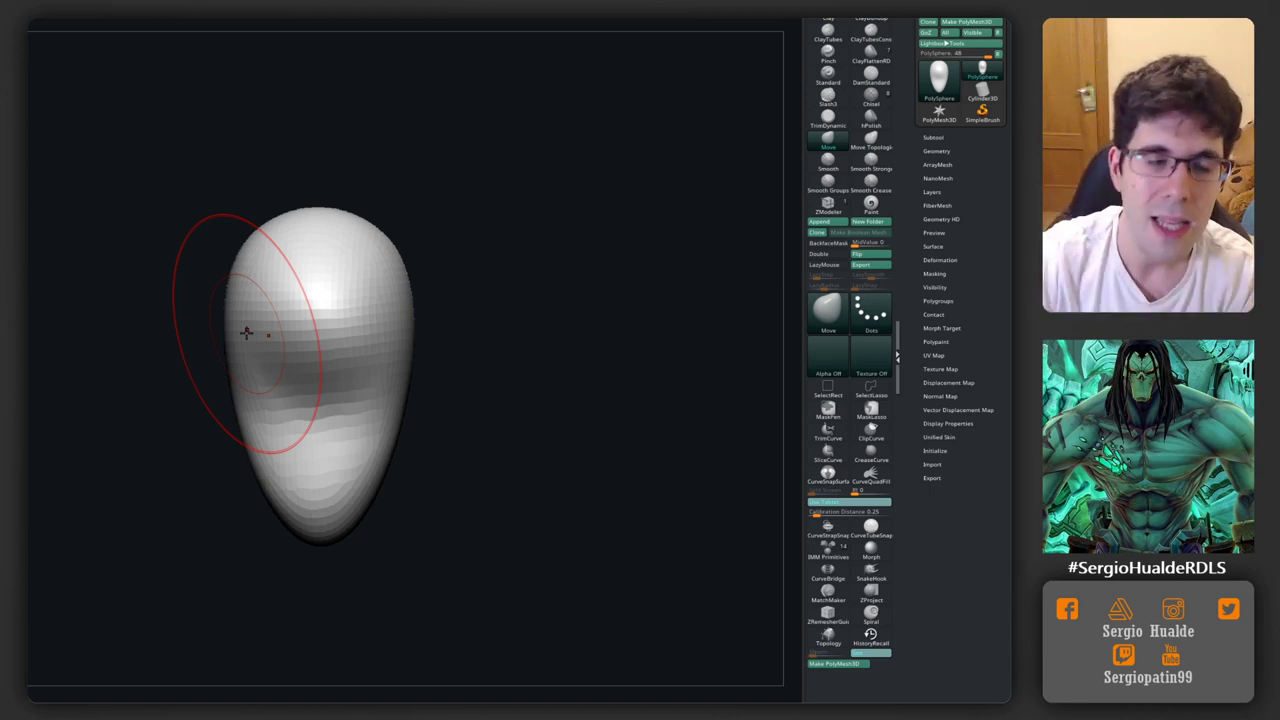
Step: Undo an over-wide top of the head and switch to the DamStandard brush
{"action": "left_click_drag", "start_coordinate": [454, 286], "coordinate": [531, 289]}
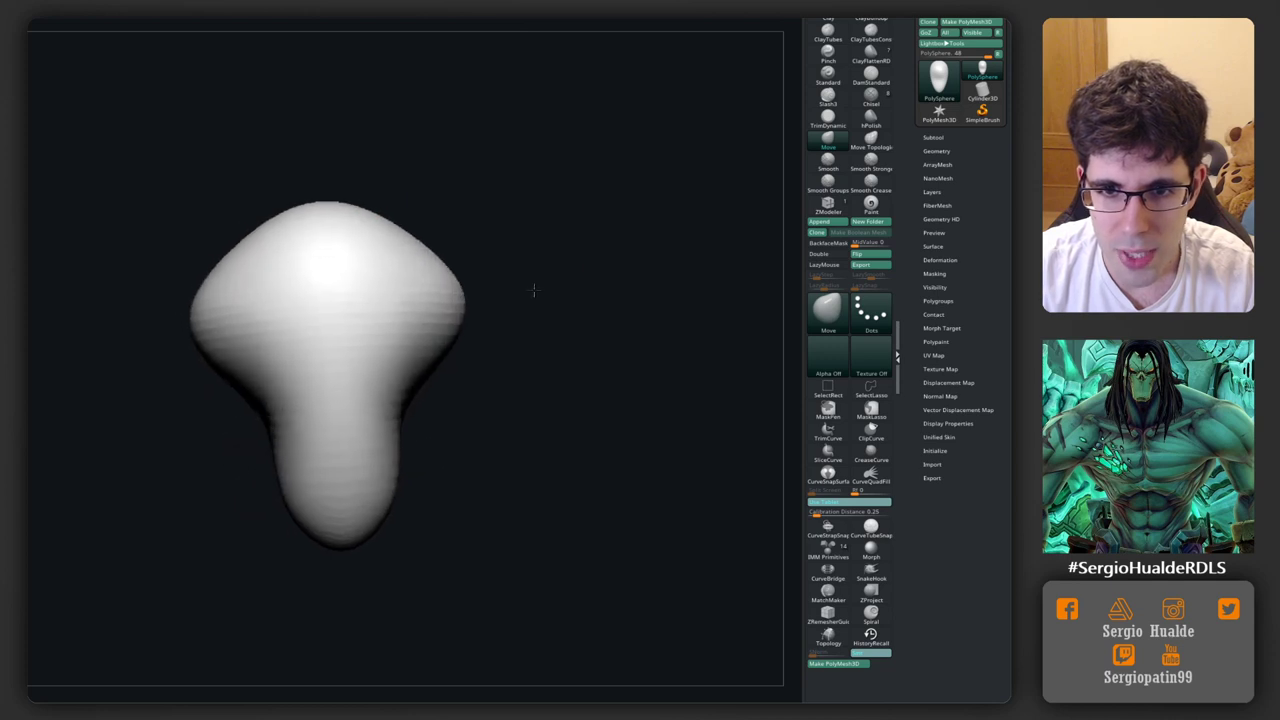
{"action": "key", "text": "ctrl+z"}
{"action": "mouse_move", "coordinate": [412, 338]}
{"action": "left_mouse_down"}
{"action": "mouse_move", "coordinate": [248, 278]}
{"action": "mouse_move", "coordinate": [390, 398]}
{"action": "mouse_move", "coordinate": [266, 533]}
{"action": "mouse_move", "coordinate": [263, 429]}
{"action": "mouse_move", "coordinate": [280, 471]}
{"action": "mouse_move", "coordinate": [286, 414]}
{"action": "mouse_move", "coordinate": [259, 411]}
{"action": "mouse_move", "coordinate": [251, 371]}
{"action": "mouse_move", "coordinate": [380, 428]}
{"action": "mouse_move", "coordinate": [366, 409]}
{"action": "mouse_move", "coordinate": [371, 429]}
{"action": "mouse_move", "coordinate": [343, 443]}
{"action": "mouse_move", "coordinate": [357, 320]}
{"action": "mouse_move", "coordinate": [309, 350]}
{"action": "mouse_move", "coordinate": [286, 343]}
{"action": "mouse_move", "coordinate": [275, 366]}
{"action": "mouse_move", "coordinate": [300, 340]}
{"action": "left_mouse_up"}
{"action": "key", "text": "b"}
{"action": "key", "text": "d"}
{"action": "key", "text": "s"}
Step: Undo the trial stroke, set the ~BrushAlpha alpha, and carve a deep crease near the base
{"action": "key", "text": "ctrl+z"}
{"action": "left_click", "coordinate": [826, 356]}
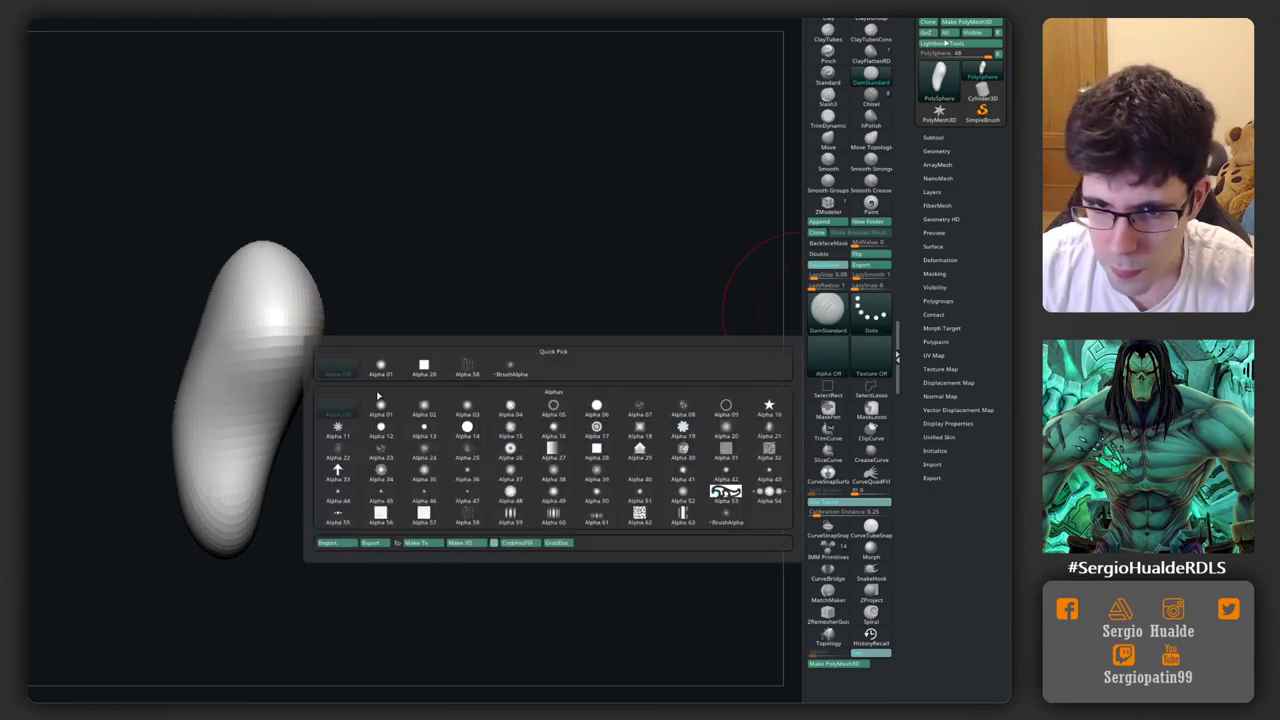
{"action": "left_click", "coordinate": [531, 379]}
{"action": "left_click", "coordinate": [826, 356]}
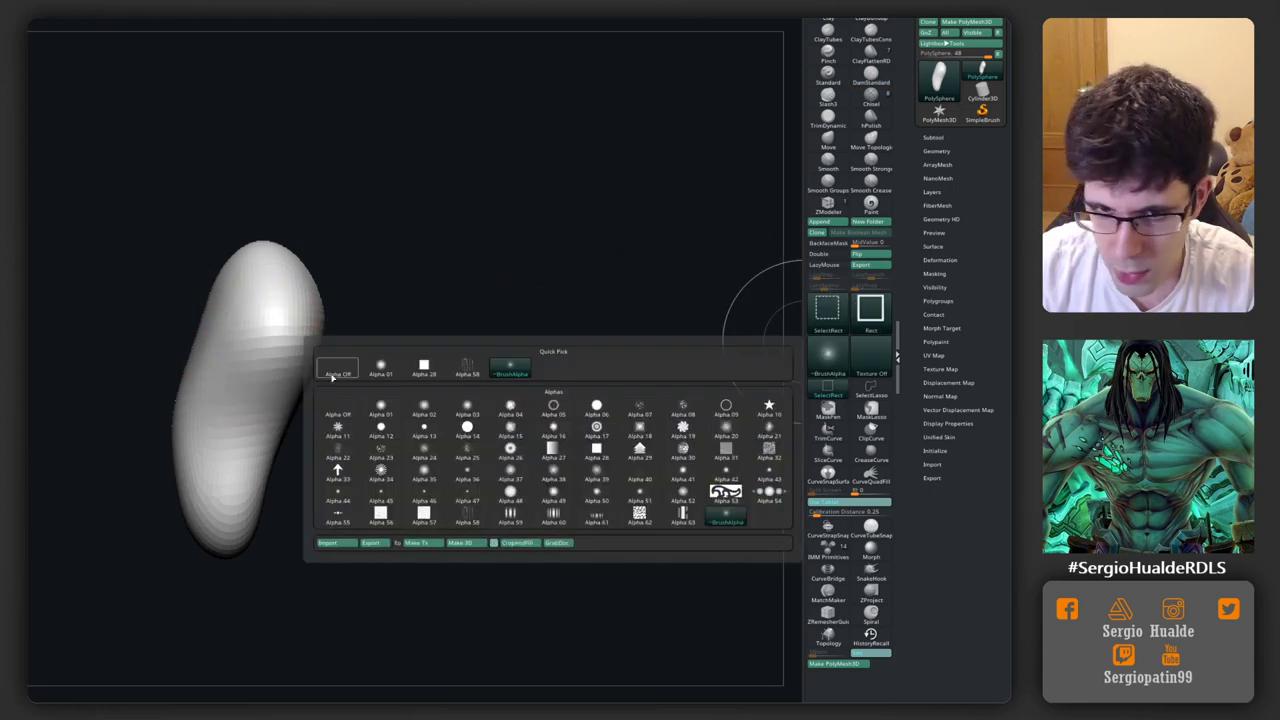
{"action": "left_click_drag", "start_coordinate": [263, 414], "coordinate": [284, 440]}
{"action": "mouse_move", "coordinate": [150, 430]}
{"action": "left_mouse_down"}
{"action": "mouse_move", "coordinate": [305, 437]}
{"action": "mouse_move", "coordinate": [286, 400]}
{"action": "left_mouse_up"}
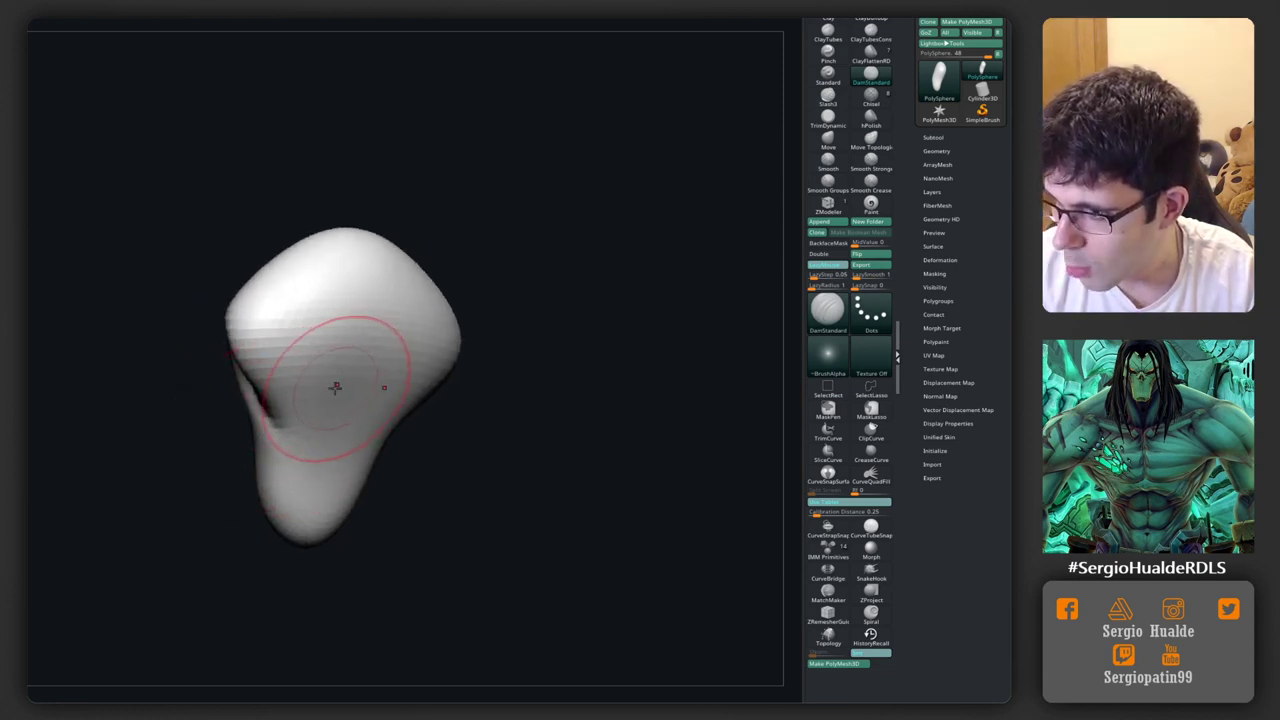
Step: Rotate around the head and carve a horizontal groove across its upper front
{"action": "mouse_move", "coordinate": [329, 392]}
{"action": "left_mouse_down"}
{"action": "mouse_move", "coordinate": [363, 374]}
{"action": "mouse_move", "coordinate": [539, 400]}
{"action": "mouse_move", "coordinate": [486, 329]}
{"action": "mouse_move", "coordinate": [477, 337]}
{"action": "mouse_move", "coordinate": [523, 416]}
{"action": "left_mouse_up"}
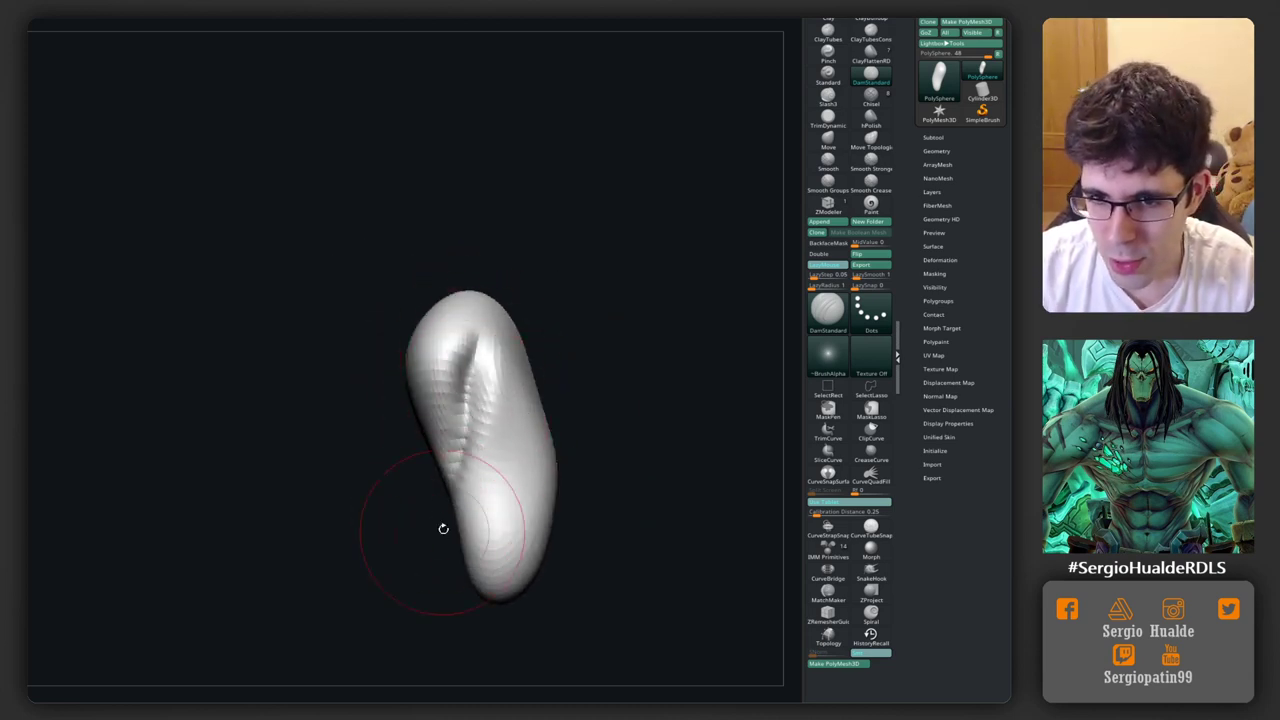
{"action": "mouse_move", "coordinate": [443, 528]}
{"action": "left_mouse_down"}
{"action": "mouse_move", "coordinate": [486, 457]}
{"action": "mouse_move", "coordinate": [503, 484]}
{"action": "mouse_move", "coordinate": [457, 486]}
{"action": "mouse_move", "coordinate": [572, 525]}
{"action": "mouse_move", "coordinate": [470, 467]}
{"action": "left_mouse_up"}
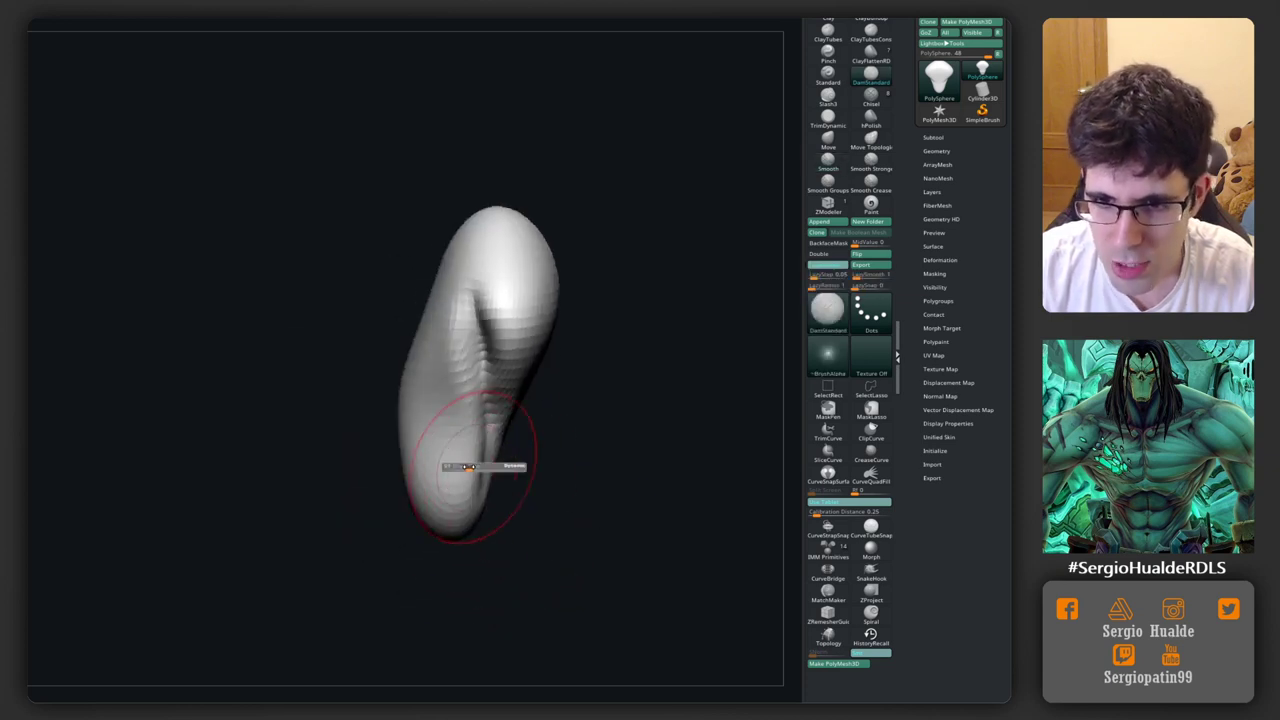
{"action": "mouse_move", "coordinate": [421, 521]}
{"action": "left_mouse_down"}
{"action": "mouse_move", "coordinate": [445, 483]}
{"action": "mouse_move", "coordinate": [414, 500]}
{"action": "mouse_move", "coordinate": [486, 489]}
{"action": "mouse_move", "coordinate": [385, 461]}
{"action": "left_mouse_up"}
{"action": "right_click_drag", "start_coordinate": [433, 444], "coordinate": [503, 420]}
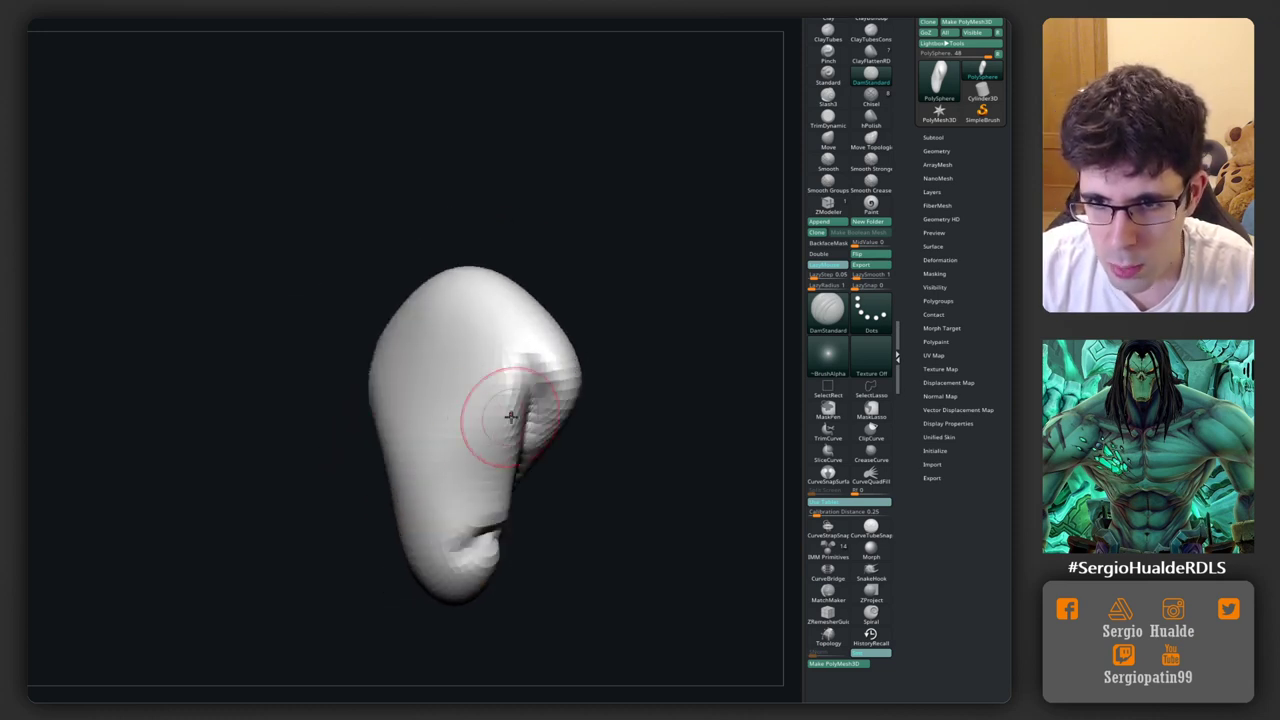
{"action": "right_click_drag", "start_coordinate": [407, 470], "coordinate": [423, 386]}
{"action": "mouse_move", "coordinate": [371, 300]}
{"action": "left_mouse_down"}
{"action": "mouse_move", "coordinate": [471, 310]}
{"action": "mouse_move", "coordinate": [412, 315]}
{"action": "left_mouse_up"}
Step: Enlarge the Move brush and pull the top of the head upward, tilting the upper part
{"action": "right_click_drag", "start_coordinate": [417, 400], "coordinate": [443, 371]}
{"action": "key", "text": "b"}
{"action": "key", "text": "m"}
{"action": "key", "text": "v"}
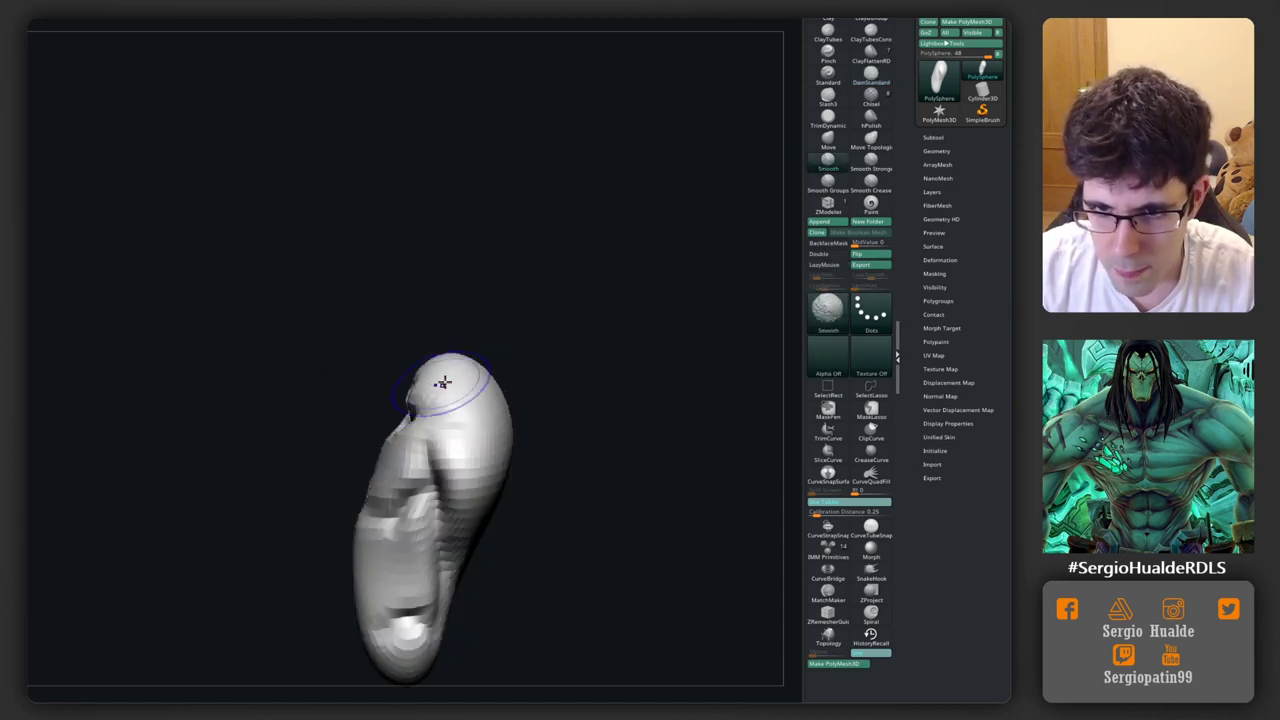
{"action": "key", "text": "s"}
{"action": "left_click_drag", "start_coordinate": [465, 376], "coordinate": [523, 428]}
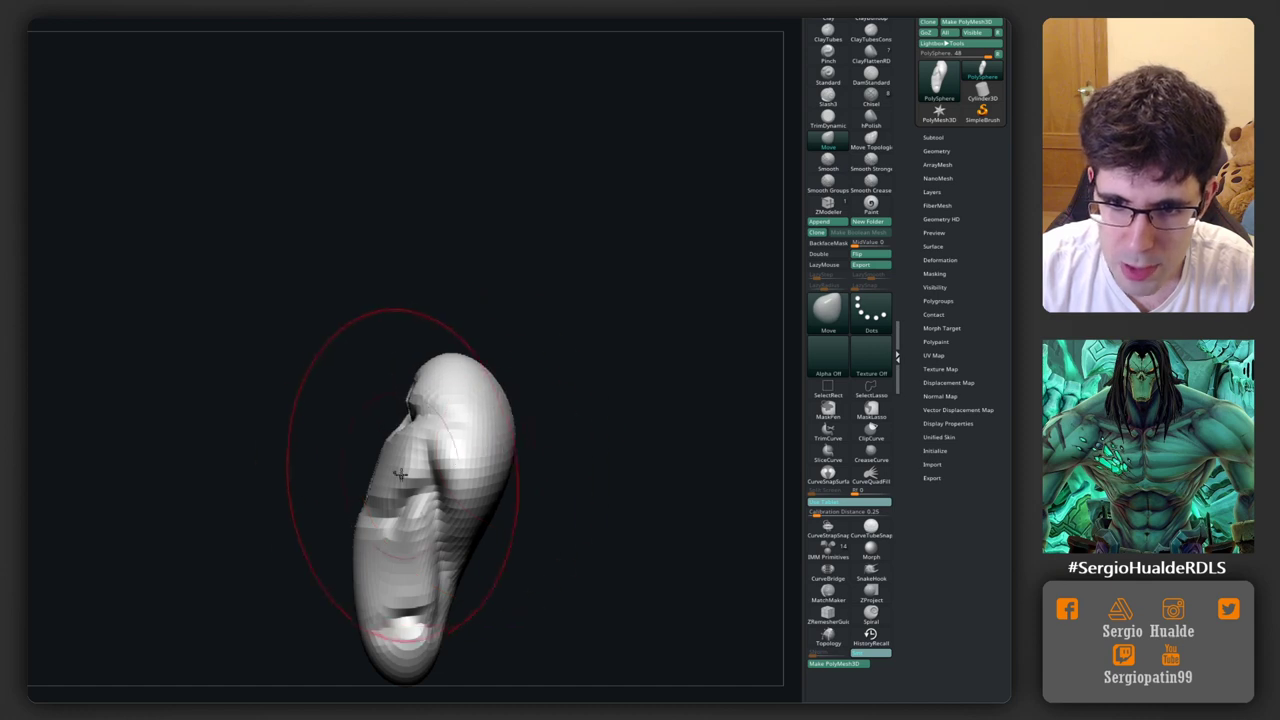
{"action": "left_click_drag", "start_coordinate": [388, 470], "coordinate": [382, 466]}
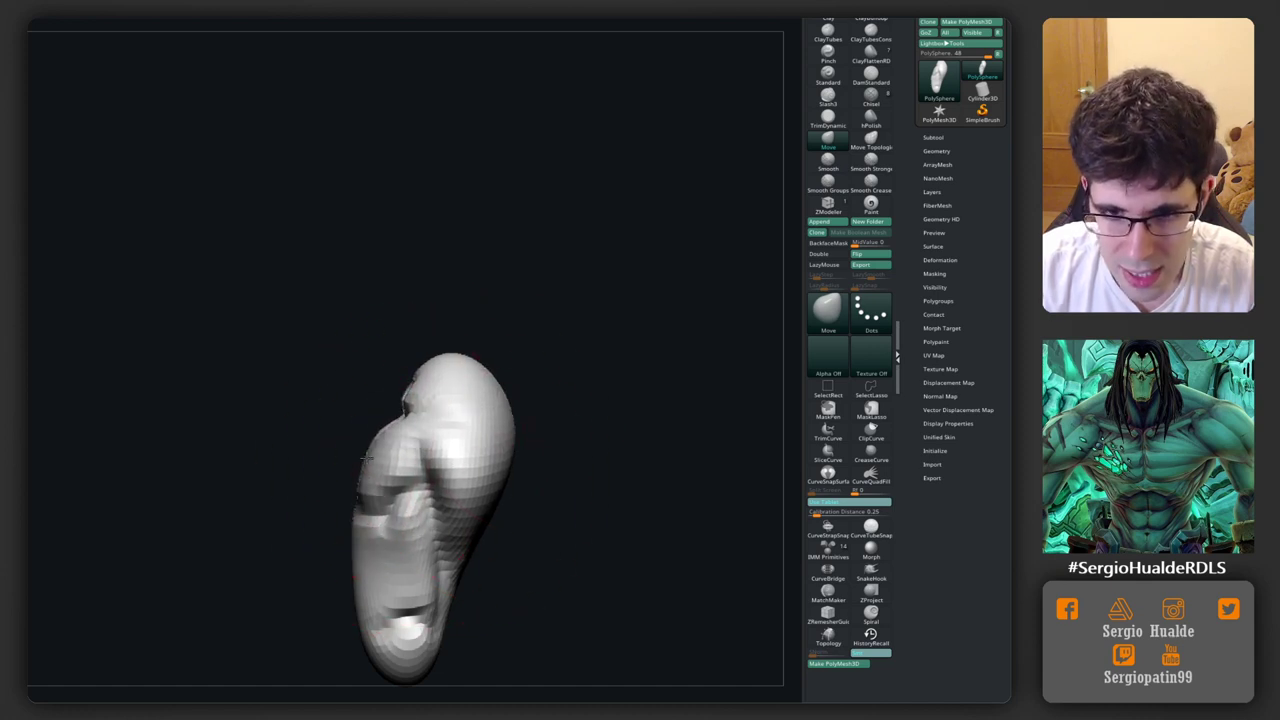
{"action": "mouse_move", "coordinate": [382, 466]}
{"action": "right_mouse_down"}
{"action": "mouse_move", "coordinate": [365, 430]}
{"action": "mouse_move", "coordinate": [357, 514]}
{"action": "mouse_move", "coordinate": [323, 443]}
{"action": "mouse_move", "coordinate": [357, 421]}
{"action": "right_mouse_up"}
Step: Carve eye sockets with DamStandard and build up the cheek and brow with Clay
{"action": "key", "text": "b"}
{"action": "key", "text": "d"}
{"action": "key", "text": "s"}
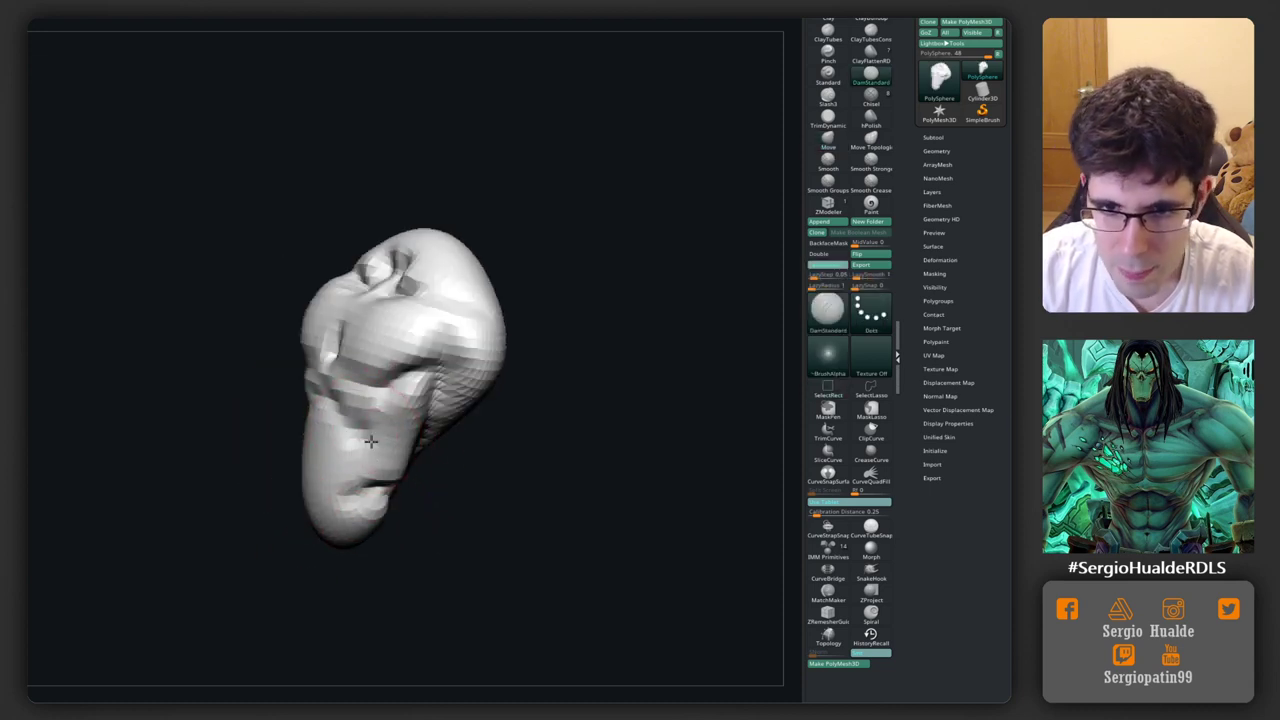
{"action": "mouse_move", "coordinate": [432, 440]}
{"action": "right_mouse_down"}
{"action": "mouse_move", "coordinate": [405, 431]}
{"action": "mouse_move", "coordinate": [429, 448]}
{"action": "mouse_move", "coordinate": [407, 403]}
{"action": "right_mouse_up"}
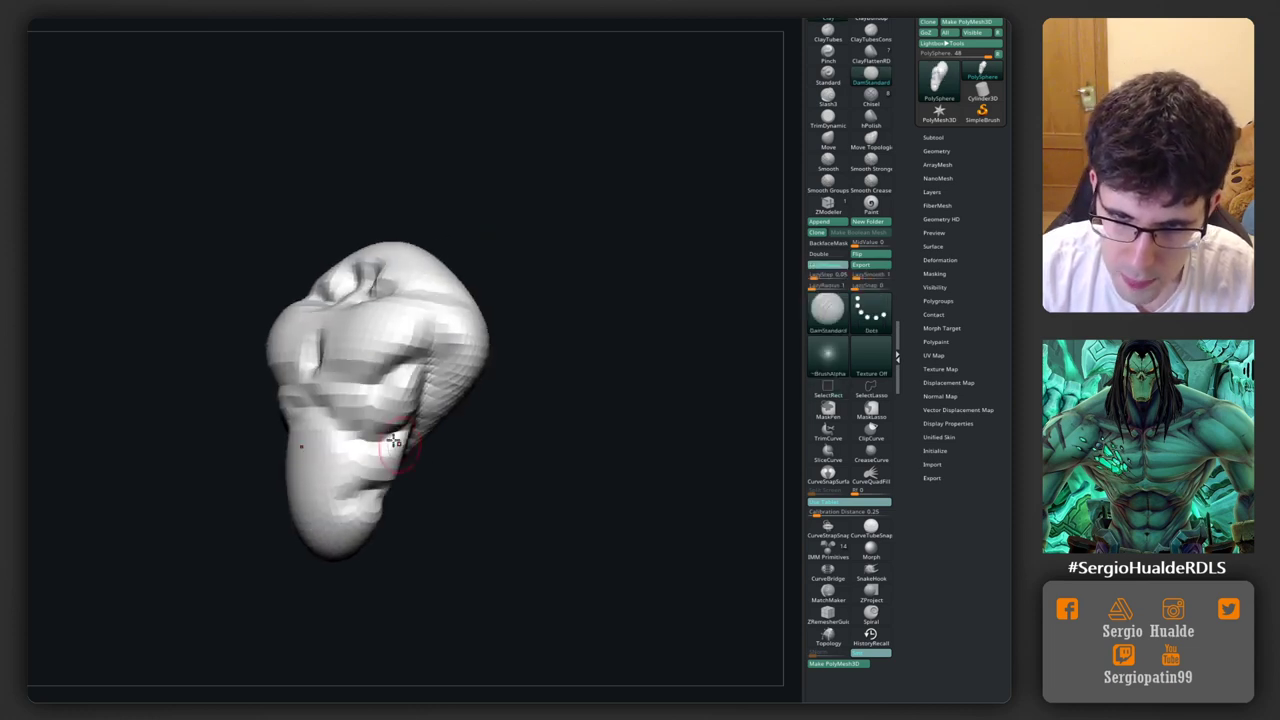
{"action": "key", "text": "c"}
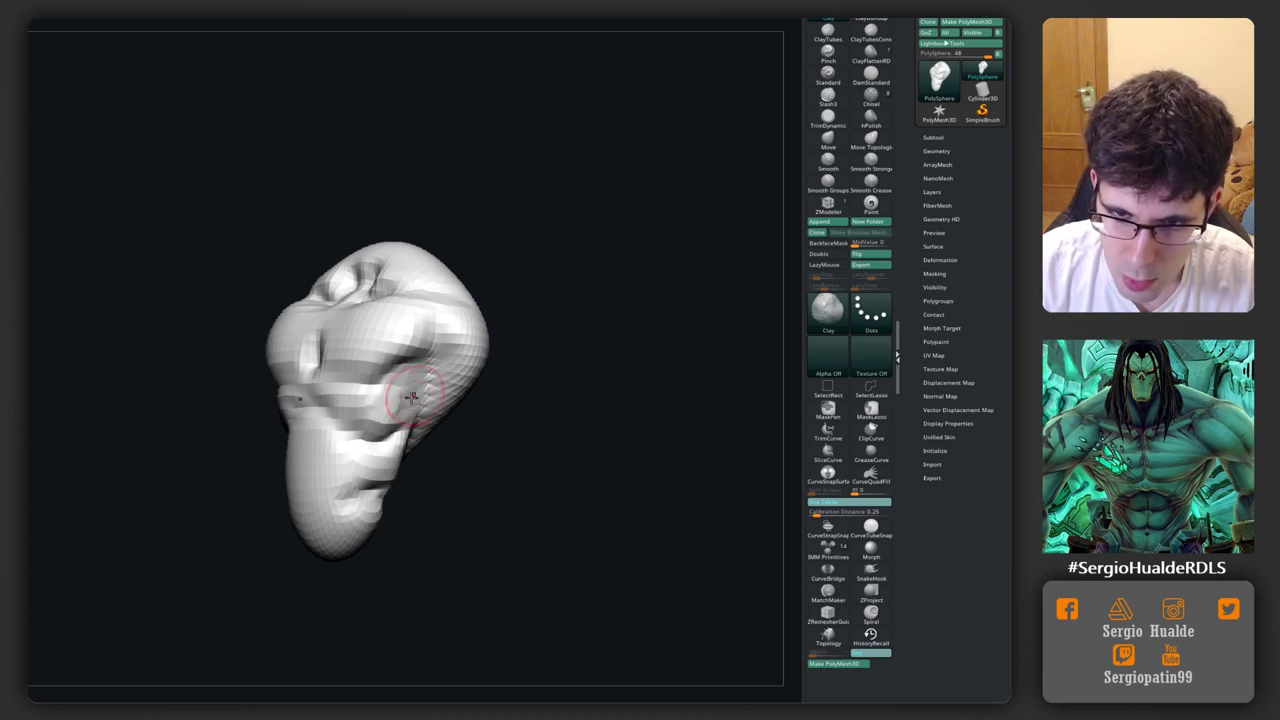
{"action": "right_click_drag", "start_coordinate": [395, 425], "coordinate": [366, 347]}
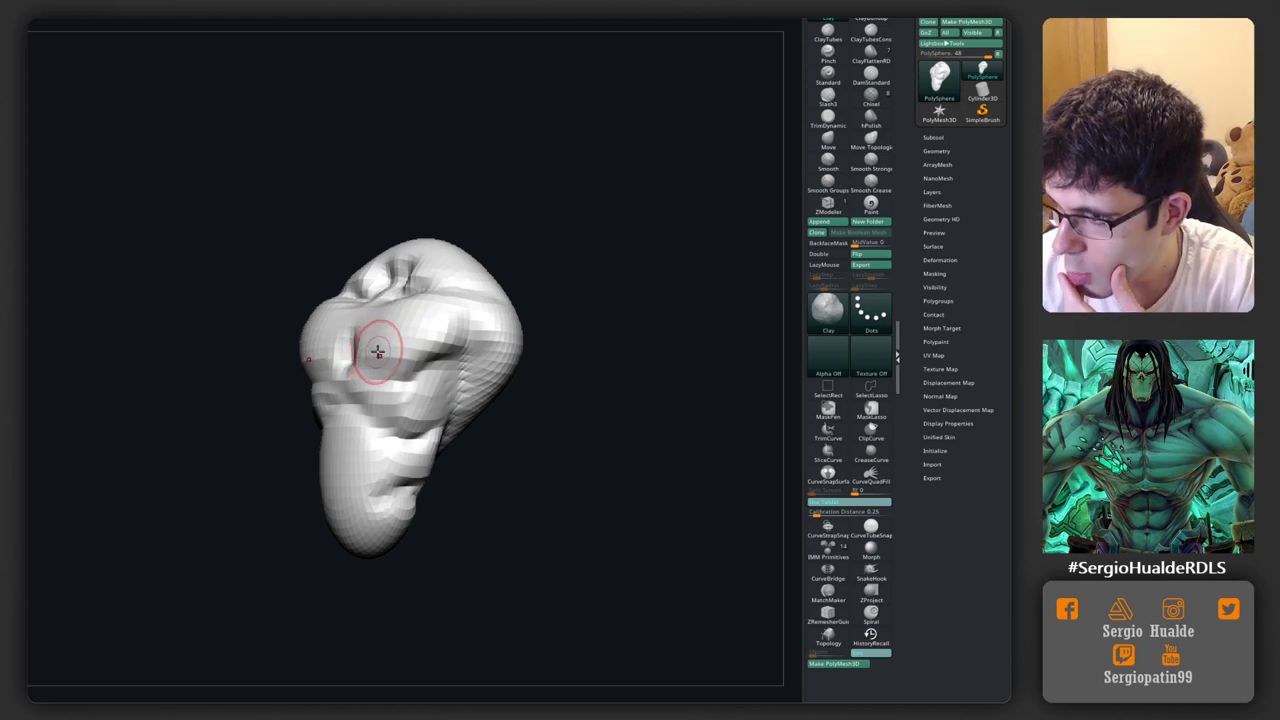
{"action": "mouse_move", "coordinate": [357, 346]}
{"action": "right_mouse_down"}
{"action": "mouse_move", "coordinate": [410, 391]}
{"action": "mouse_move", "coordinate": [385, 346]}
{"action": "mouse_move", "coordinate": [401, 404]}
{"action": "mouse_move", "coordinate": [401, 359]}
{"action": "mouse_move", "coordinate": [387, 412]}
{"action": "mouse_move", "coordinate": [362, 388]}
{"action": "mouse_move", "coordinate": [345, 432]}
{"action": "mouse_move", "coordinate": [360, 455]}
{"action": "mouse_move", "coordinate": [358, 428]}
{"action": "mouse_move", "coordinate": [330, 451]}
{"action": "mouse_move", "coordinate": [349, 445]}
{"action": "mouse_move", "coordinate": [326, 414]}
{"action": "mouse_move", "coordinate": [365, 428]}
{"action": "right_mouse_up"}
{"action": "key", "text": "b"}
{"action": "key", "text": "m"}
{"action": "key", "text": "v"}
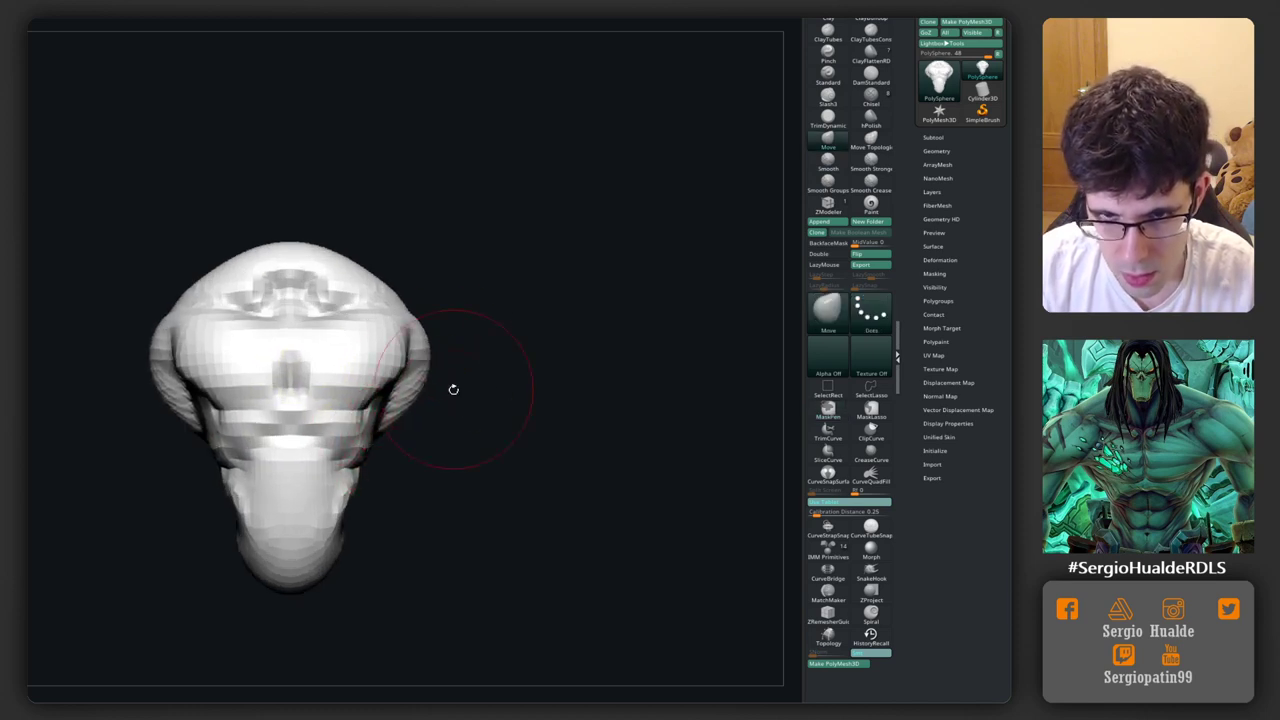
Step: Enlarge the brush, then smooth the top of the head and dent it inward
{"action": "left_click_drag", "start_coordinate": [451, 386], "coordinate": [455, 392], "text": "ctrl"}
{"action": "key", "text": "s"}
{"action": "right_click_drag", "start_coordinate": [414, 366], "coordinate": [357, 428]}
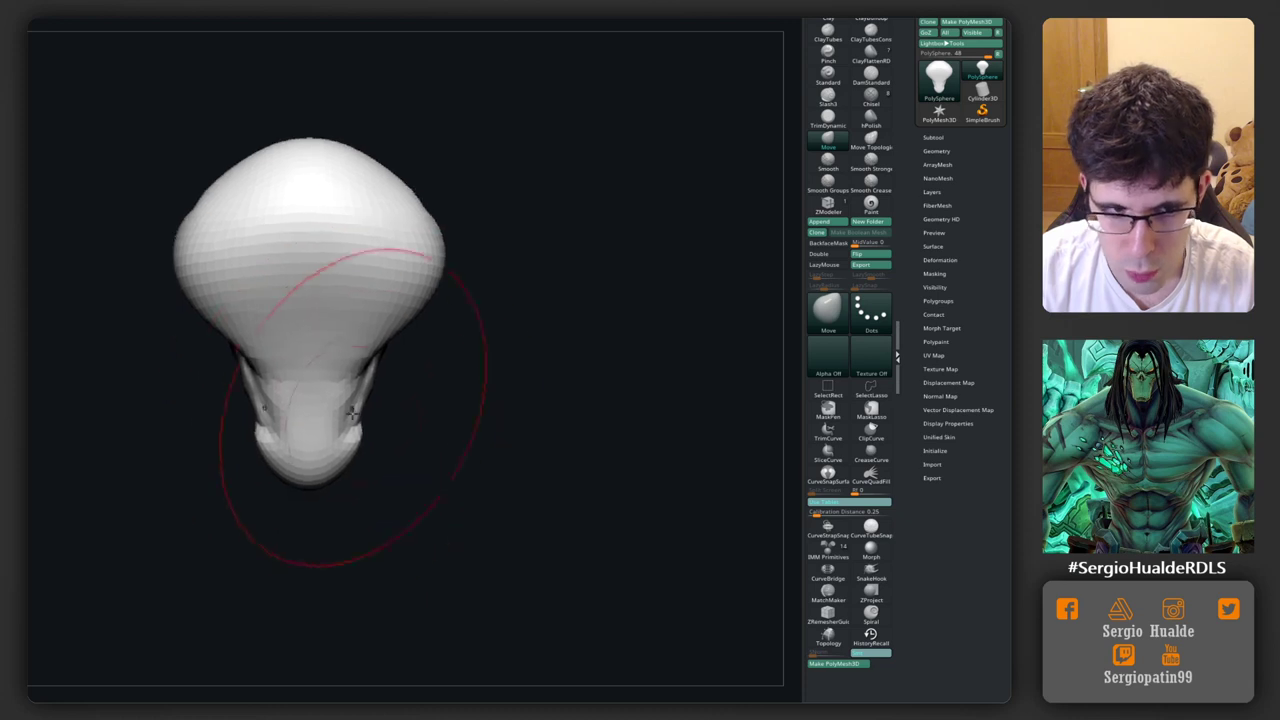
{"action": "key", "text": "s"}
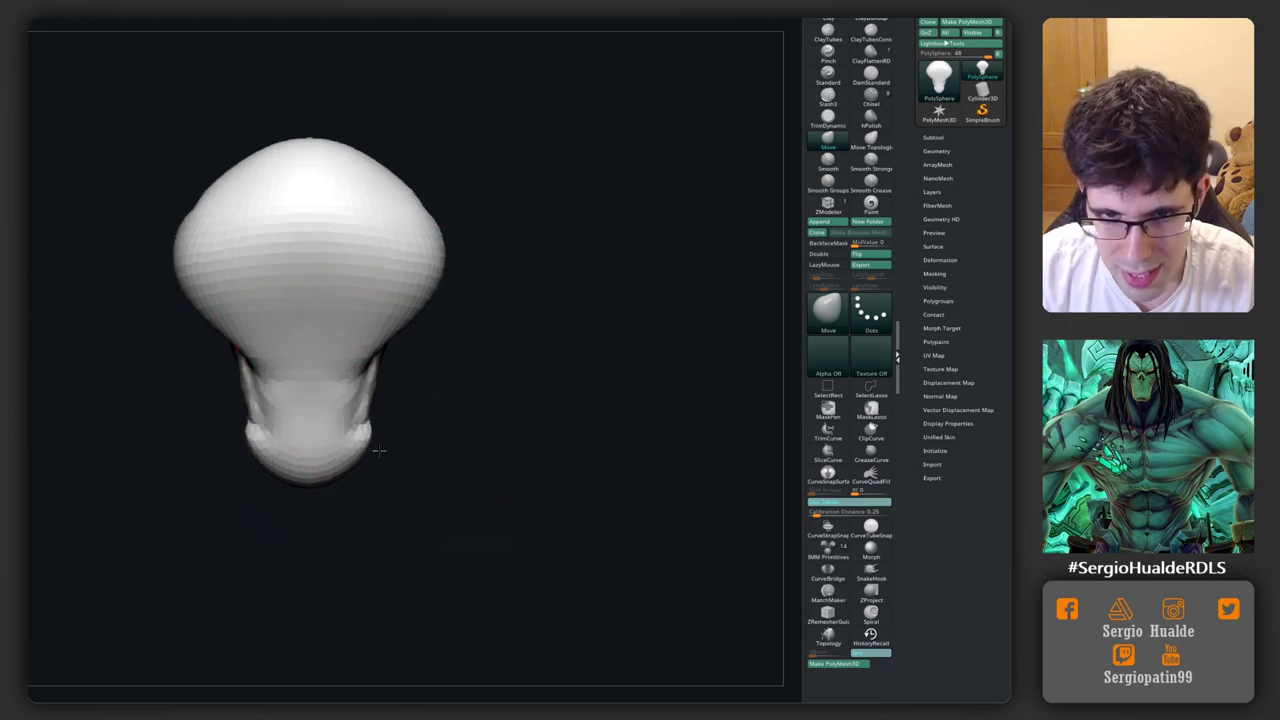
{"action": "key", "text": "ctrl+z"}
{"action": "key", "text": "s"}
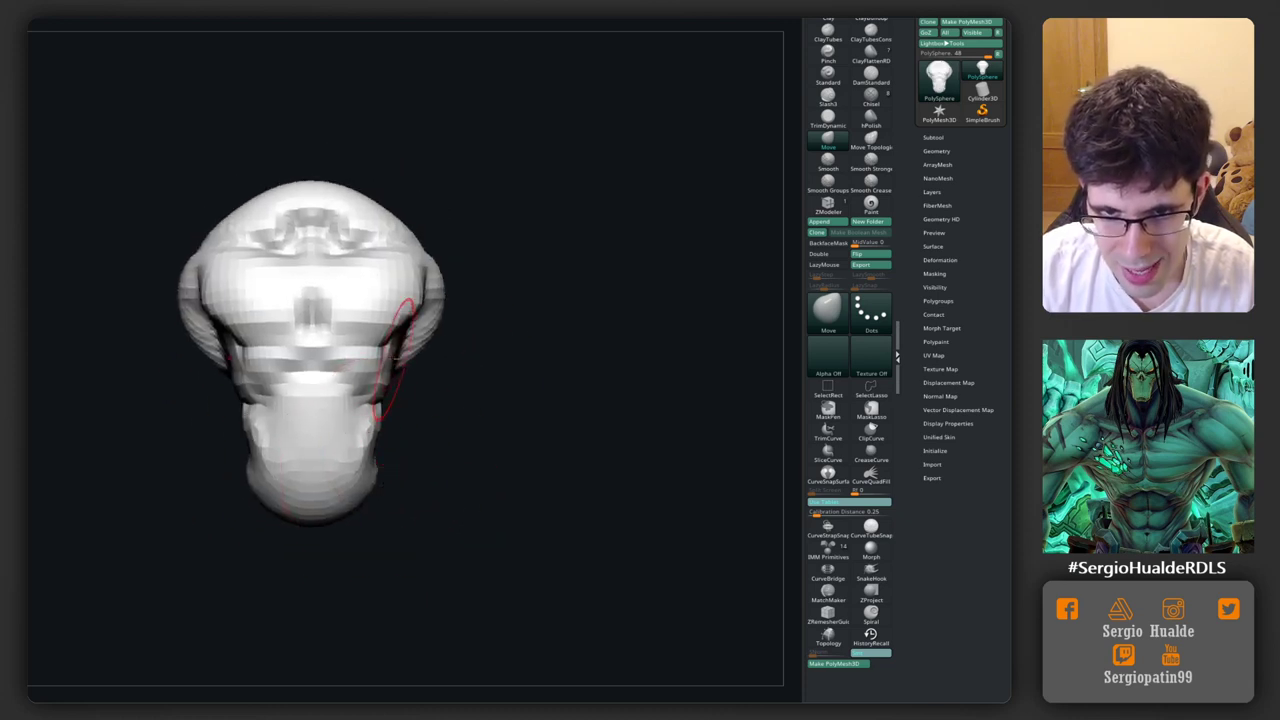
{"action": "mouse_move", "coordinate": [380, 395]}
{"action": "right_mouse_down"}
{"action": "mouse_move", "coordinate": [357, 400]}
{"action": "mouse_move", "coordinate": [305, 373]}
{"action": "right_mouse_up"}
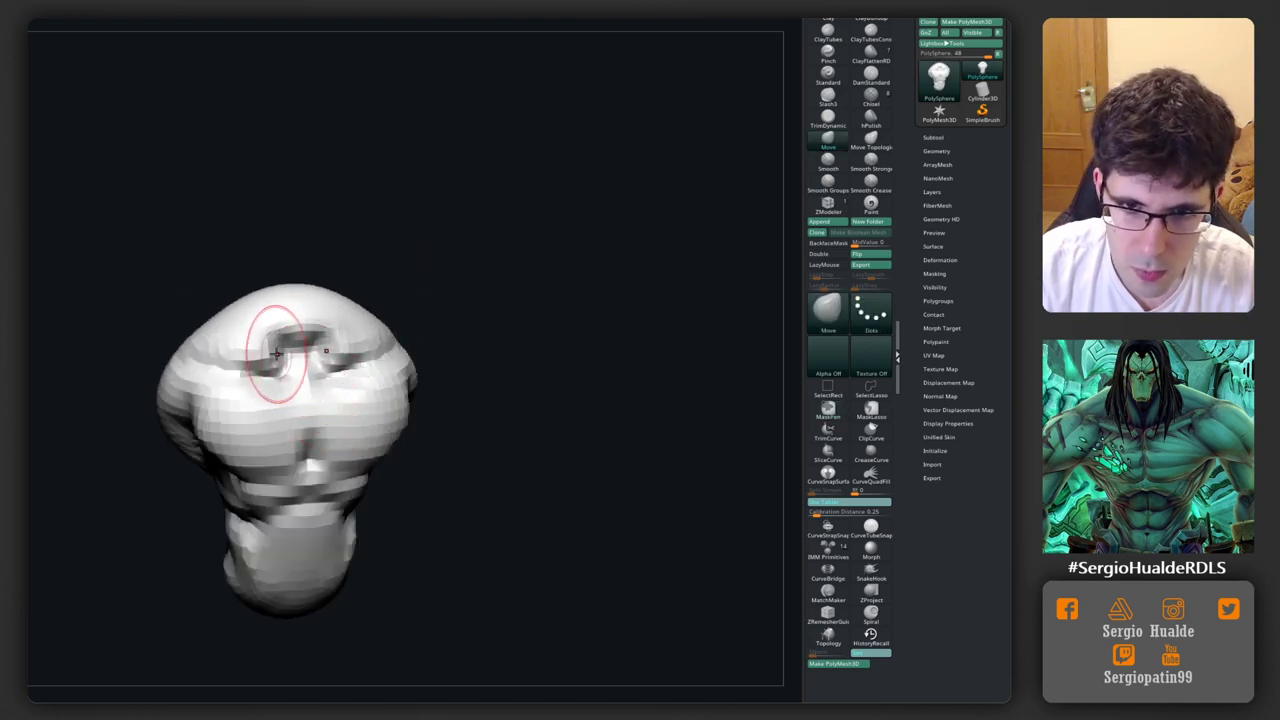
{"action": "left_click_drag", "start_coordinate": [262, 348], "coordinate": [290, 330], "text": "shift"}
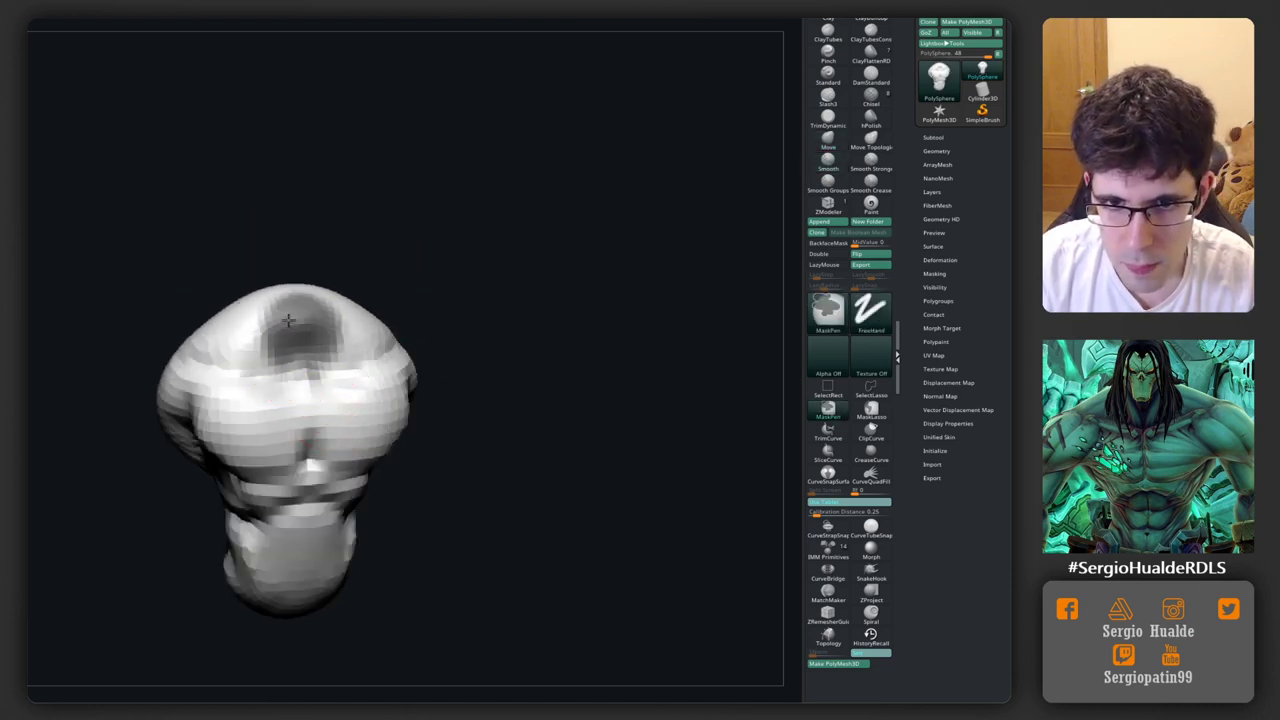
{"action": "mouse_move", "coordinate": [414, 266]}
{"action": "right_mouse_down"}
{"action": "mouse_move", "coordinate": [353, 334]}
{"action": "mouse_move", "coordinate": [317, 339]}
{"action": "mouse_move", "coordinate": [304, 399]}
{"action": "right_mouse_up"}
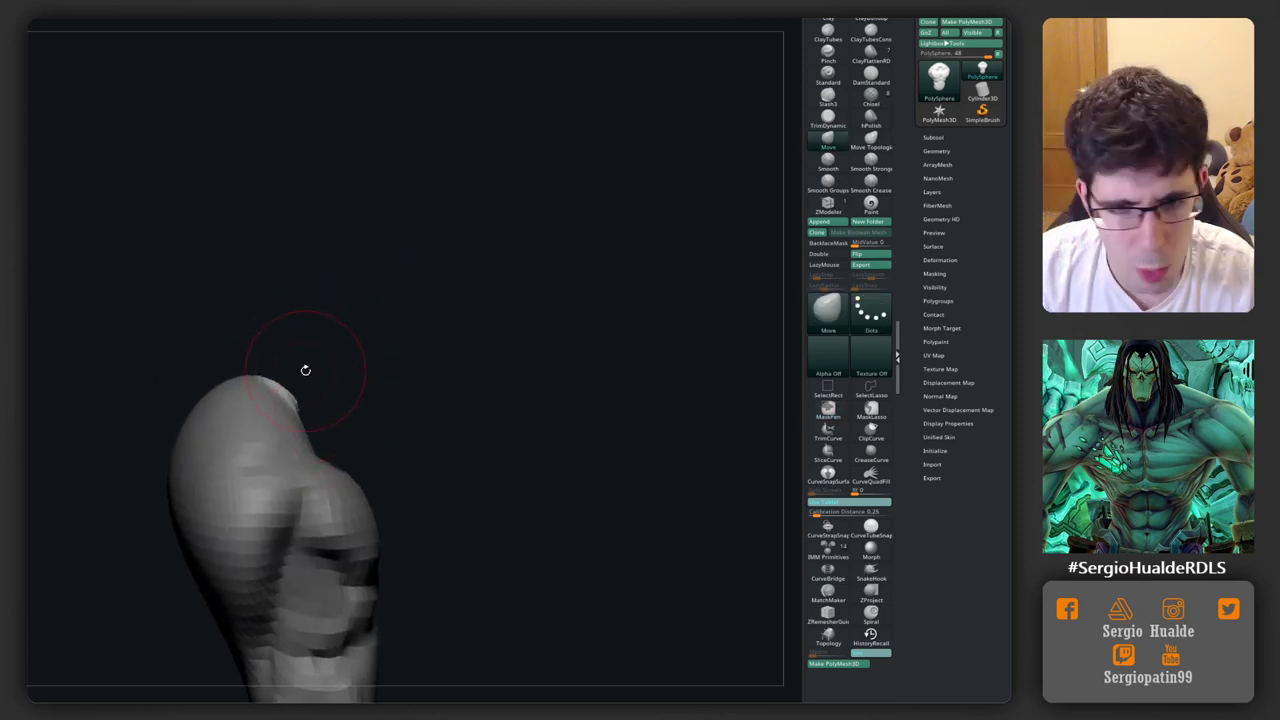
Step: Stretch the masked head top up into a tall point with the Transpose gizmo
{"action": "key", "text": "w"}
{"action": "left_click_drag", "start_coordinate": [274, 509], "coordinate": [278, 414]}
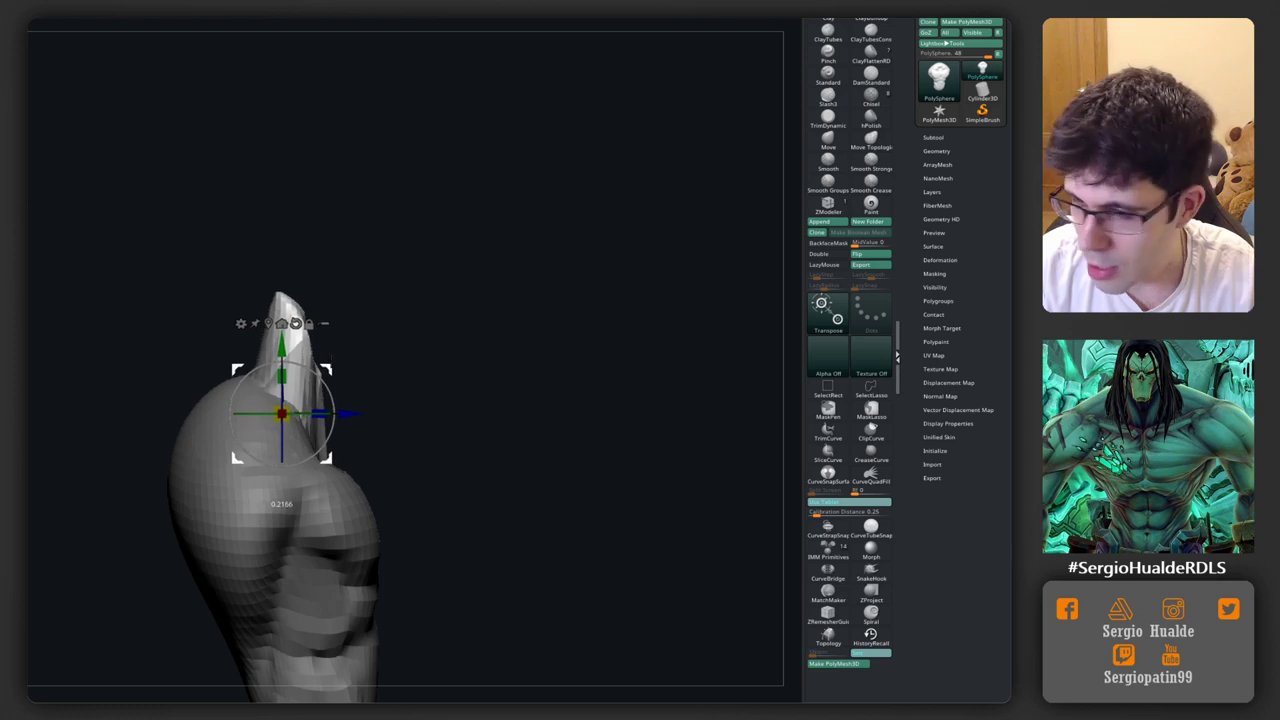
{"action": "key", "text": "q"}
{"action": "right_click_drag", "start_coordinate": [363, 371], "coordinate": [330, 380]}
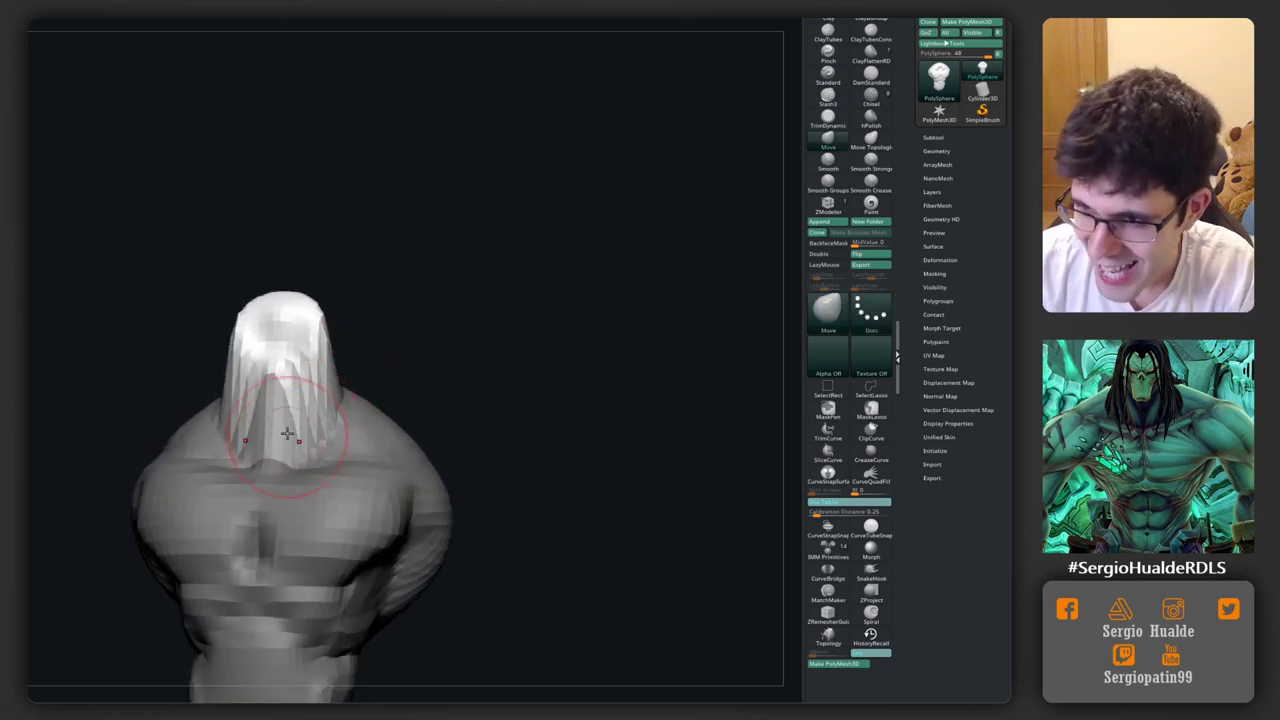
Step: Turn on X symmetry and smooth the torso into soft rounded forms
{"action": "key", "text": "x"}
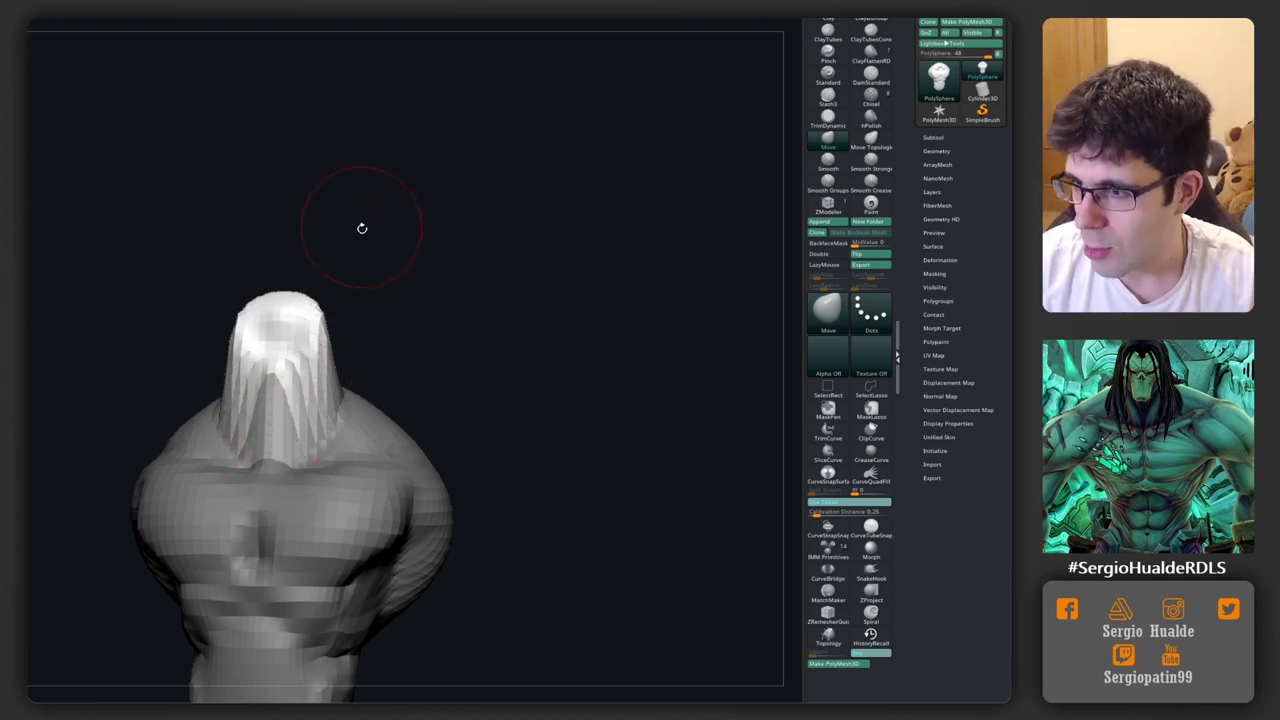
{"action": "mouse_move", "coordinate": [462, 316]}
{"action": "left_mouse_down"}
{"action": "mouse_move", "coordinate": [408, 343]}
{"action": "mouse_move", "coordinate": [392, 333]}
{"action": "left_mouse_up"}
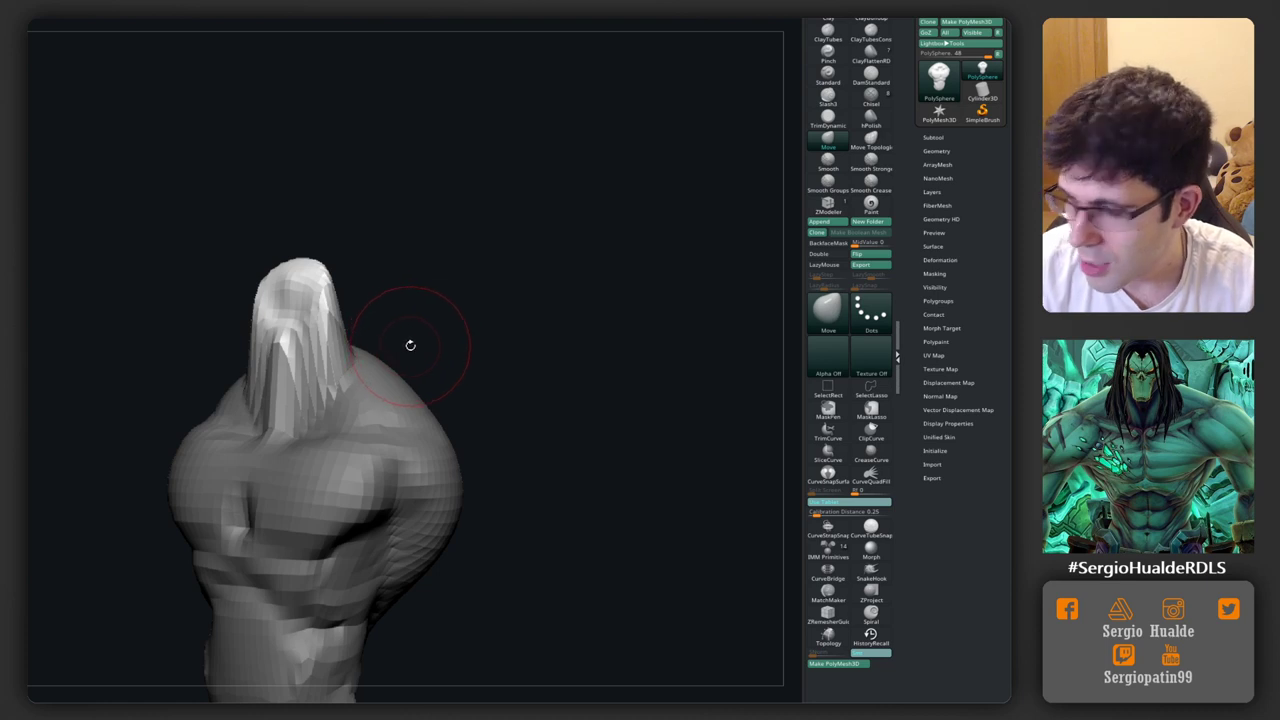
{"action": "mouse_move", "coordinate": [478, 329]}
{"action": "left_mouse_down"}
{"action": "mouse_move", "coordinate": [443, 323]}
{"action": "mouse_move", "coordinate": [394, 357]}
{"action": "mouse_move", "coordinate": [327, 360]}
{"action": "left_mouse_up"}
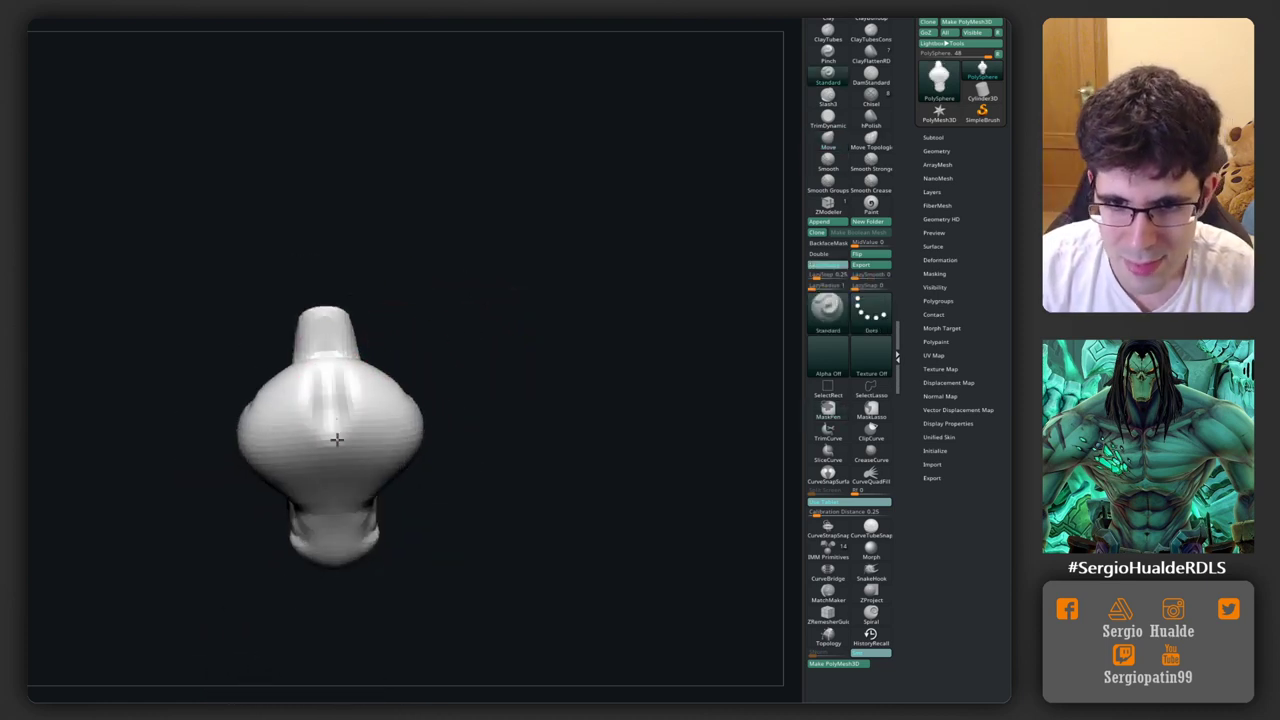
Step: Turn the model to a straight front view and select the Clay brush
{"action": "left_click_drag", "start_coordinate": [337, 440], "coordinate": [323, 342]}
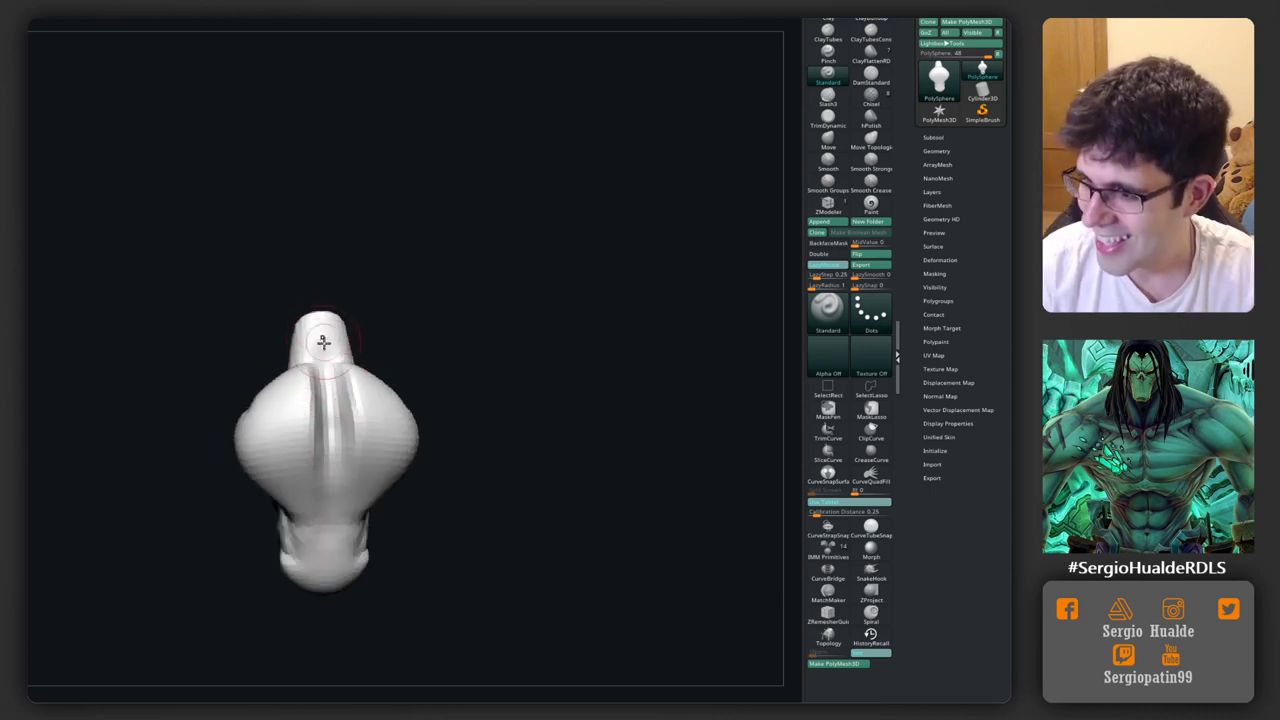
{"action": "left_click_drag", "start_coordinate": [340, 393], "coordinate": [323, 423], "text": "shift"}
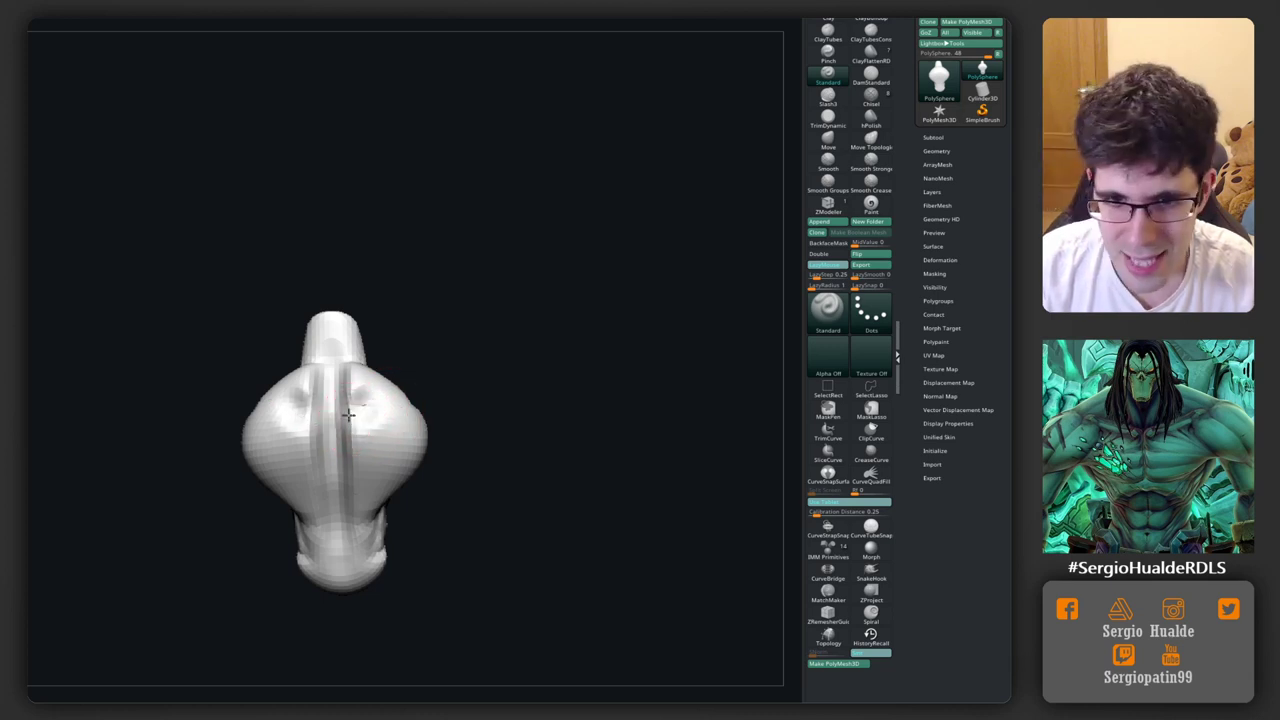
{"action": "key", "text": "b"}
{"action": "key", "text": "c"}
{"action": "key", "text": "l"}
{"action": "right_click_drag", "start_coordinate": [348, 415], "coordinate": [364, 396]}
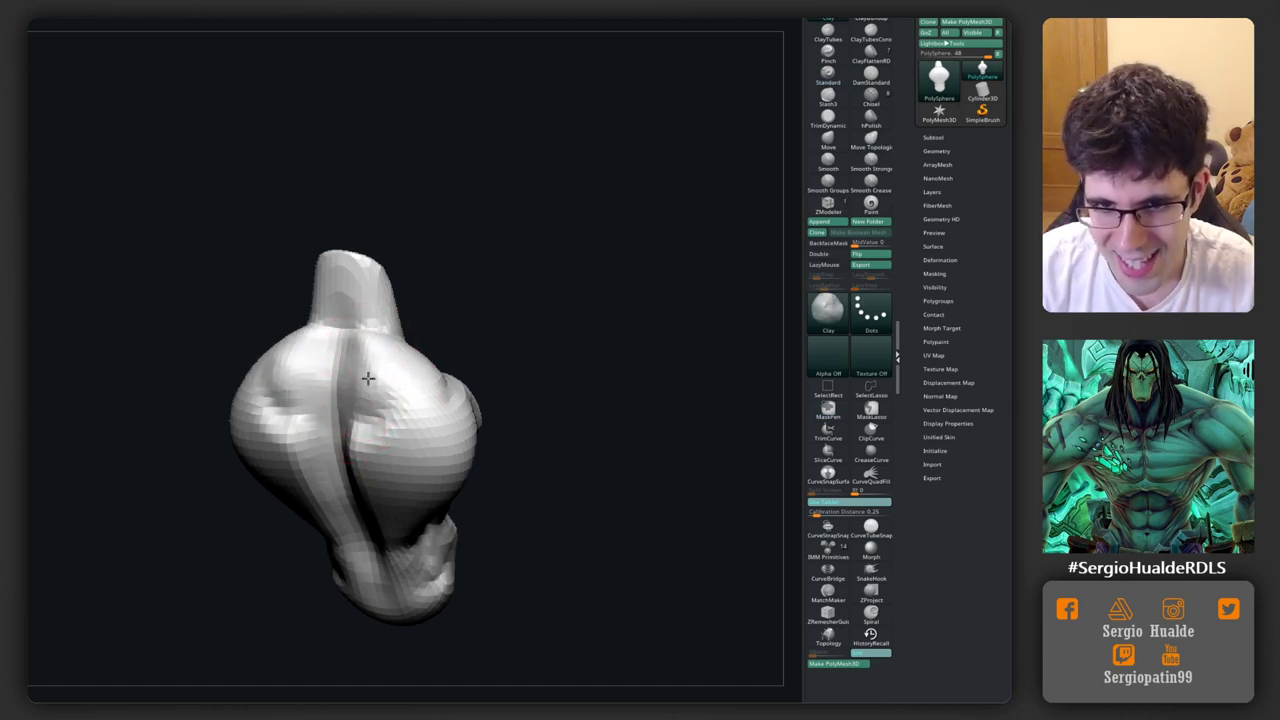
{"action": "mouse_move", "coordinate": [355, 418]}
{"action": "right_mouse_down"}
{"action": "mouse_move", "coordinate": [400, 397]}
{"action": "mouse_move", "coordinate": [397, 432]}
{"action": "right_mouse_up"}
Step: Carve mirrored DamStandard grooves into both sides of the chest
{"action": "key", "text": "b"}
{"action": "key", "text": "d"}
{"action": "key", "text": "s"}
{"action": "mouse_move", "coordinate": [397, 432]}
{"action": "left_mouse_down"}
{"action": "mouse_move", "coordinate": [420, 400]}
{"action": "mouse_move", "coordinate": [408, 502]}
{"action": "left_mouse_up"}
{"action": "right_click_drag", "start_coordinate": [430, 483], "coordinate": [403, 426]}
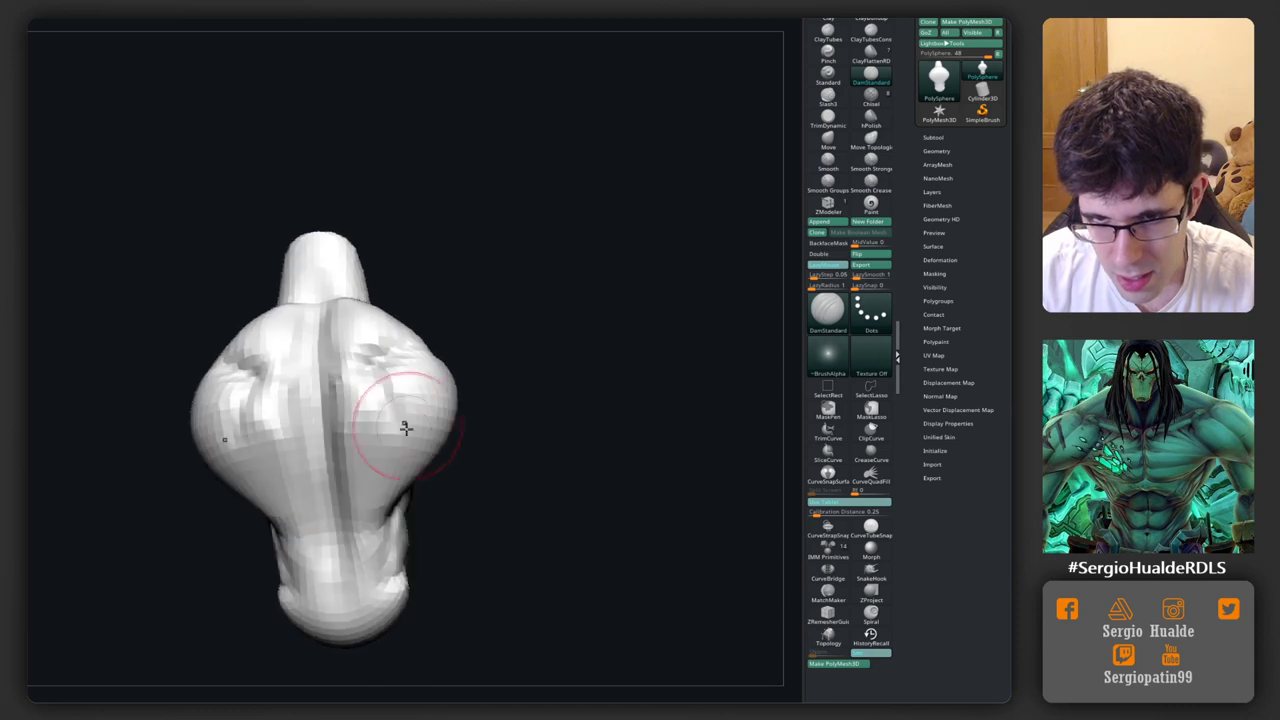
{"action": "mouse_move", "coordinate": [403, 426]}
{"action": "left_mouse_down"}
{"action": "mouse_move", "coordinate": [415, 475]}
{"action": "mouse_move", "coordinate": [363, 390]}
{"action": "left_mouse_up"}
{"action": "mouse_move", "coordinate": [363, 390]}
{"action": "right_mouse_down"}
{"action": "mouse_move", "coordinate": [414, 400]}
{"action": "mouse_move", "coordinate": [393, 418]}
{"action": "mouse_move", "coordinate": [336, 392]}
{"action": "right_mouse_up"}
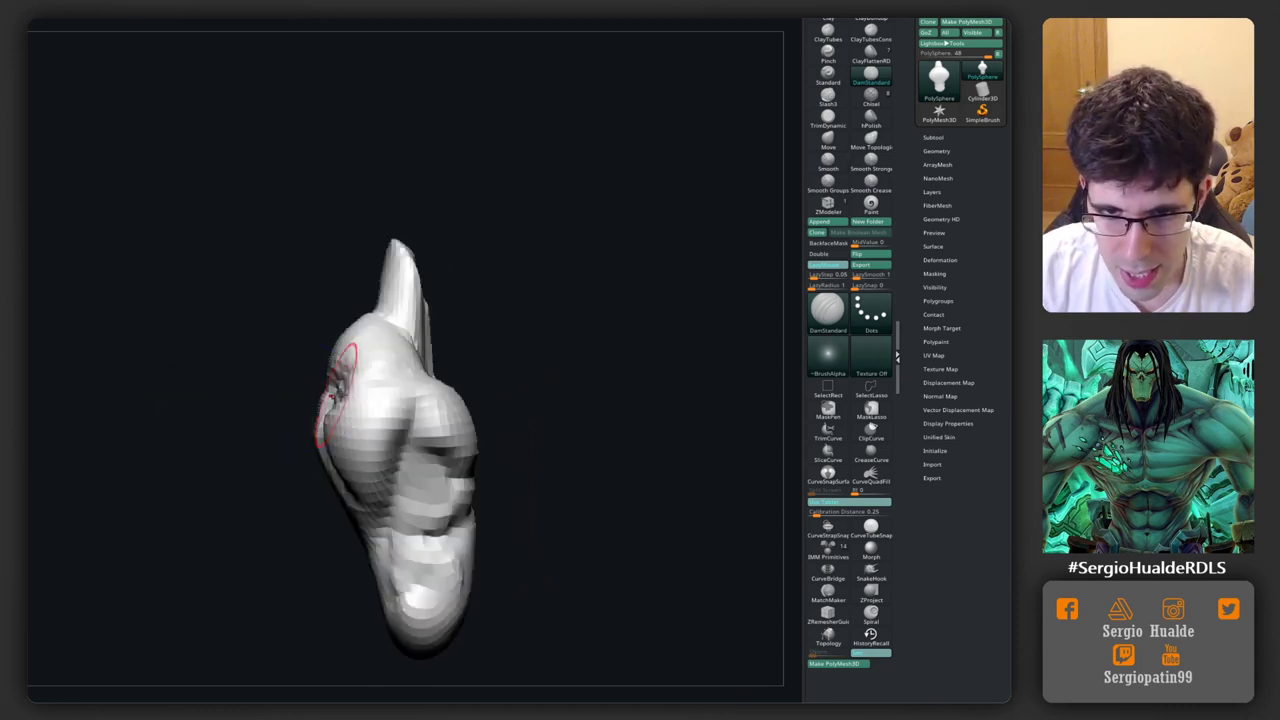
{"action": "right_click_drag", "start_coordinate": [400, 440], "coordinate": [343, 443]}
Step: Pull the head narrower and longer with the Move brush, checking front and three-quarter views
{"action": "key", "text": "b"}
{"action": "key", "text": "m"}
{"action": "key", "text": "v"}
{"action": "mouse_move", "coordinate": [371, 551]}
{"action": "right_mouse_down", "text": "alt"}
{"action": "mouse_move", "coordinate": [366, 491]}
{"action": "mouse_move", "coordinate": [320, 460]}
{"action": "mouse_move", "coordinate": [420, 474]}
{"action": "right_mouse_up", "text": "alt"}
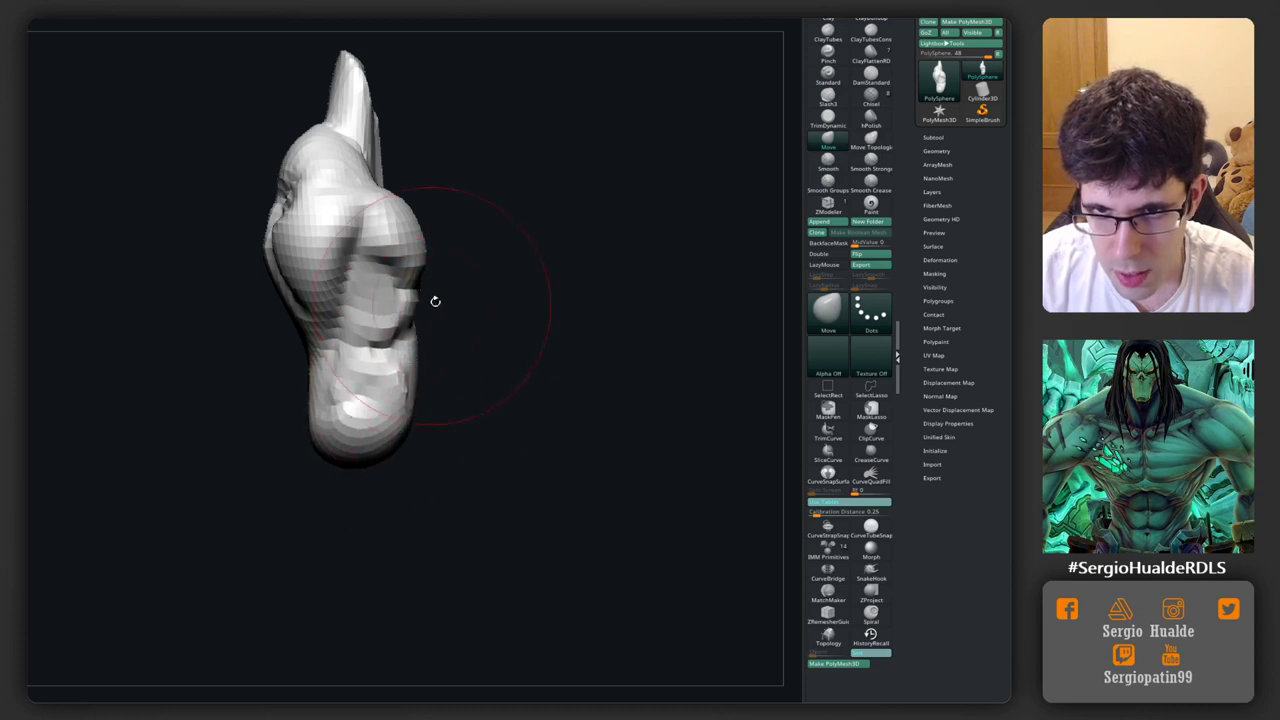
{"action": "right_click_drag", "start_coordinate": [435, 301], "coordinate": [374, 323]}
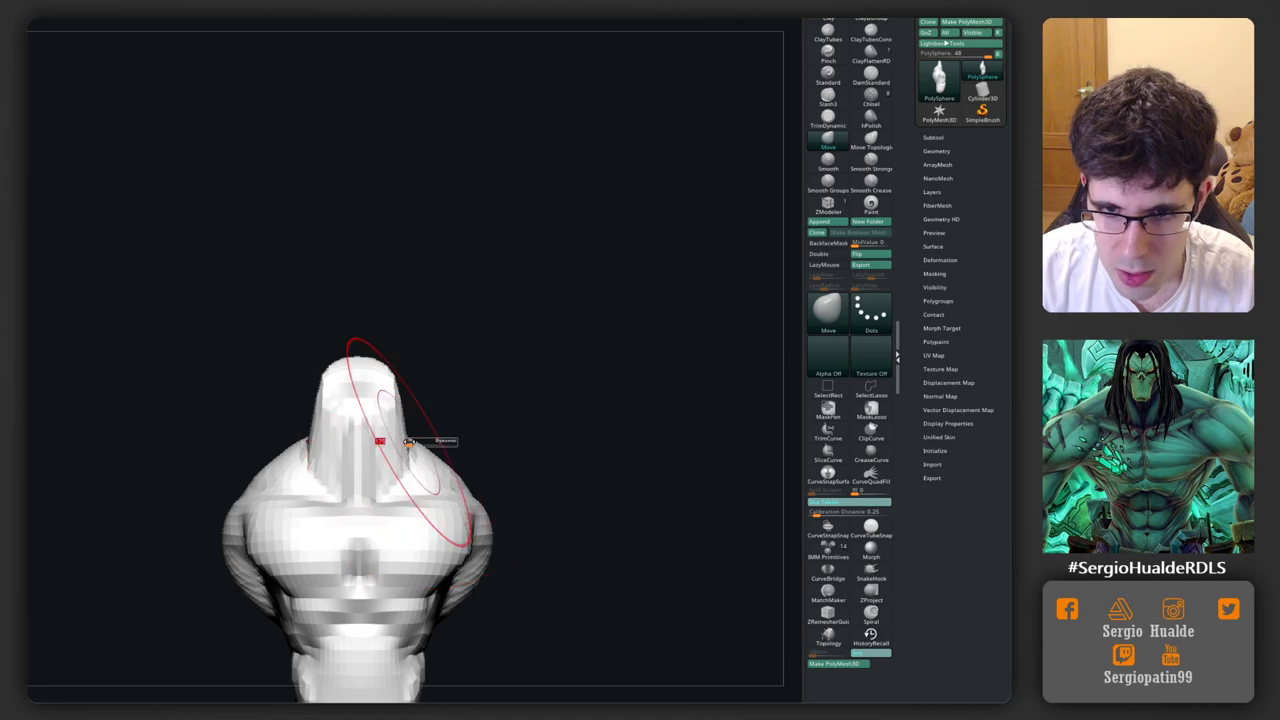
{"action": "left_click_drag", "start_coordinate": [419, 478], "coordinate": [389, 428]}
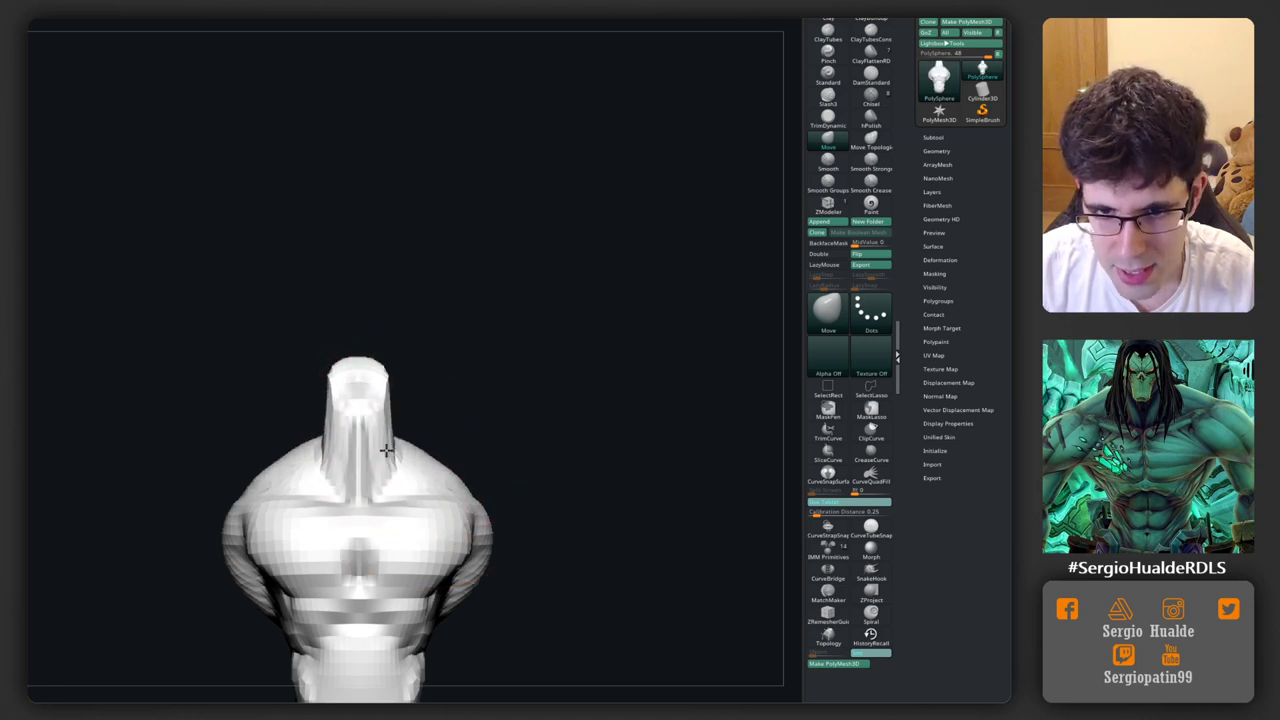
{"action": "left_click_drag", "start_coordinate": [540, 420], "coordinate": [371, 386]}
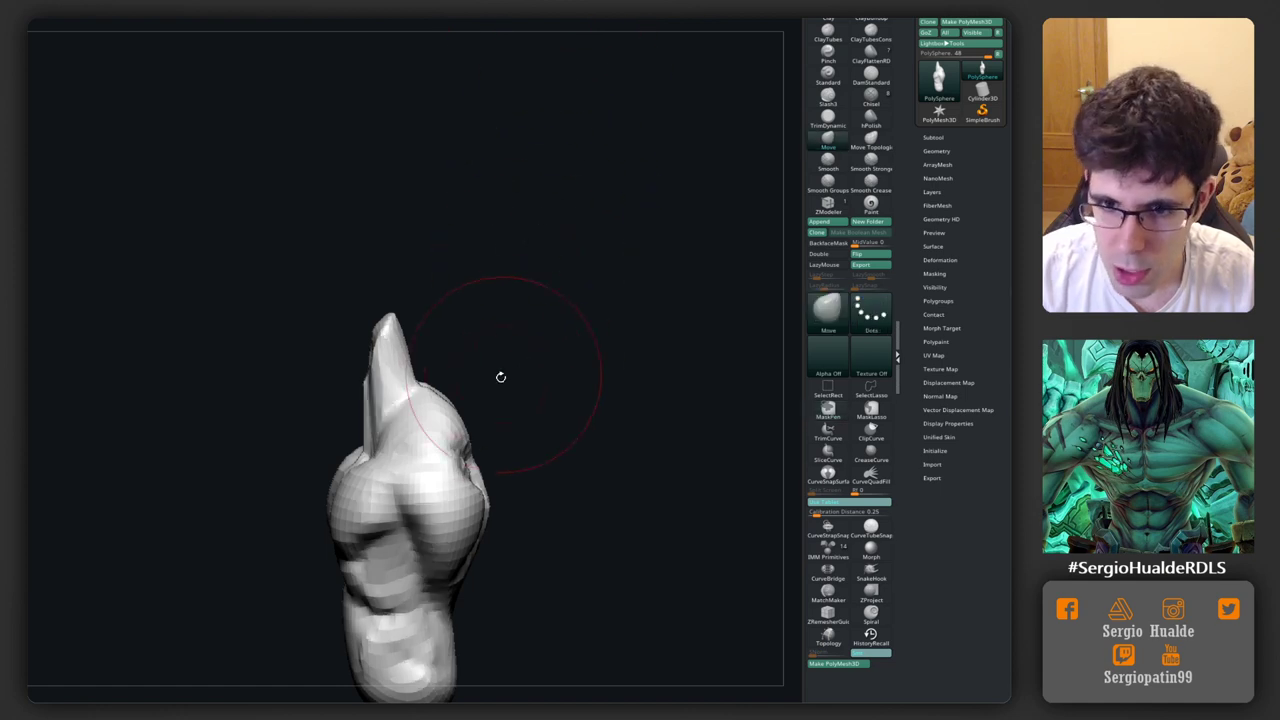
{"action": "left_click_drag", "start_coordinate": [500, 371], "coordinate": [380, 373]}
{"action": "left_click_drag", "start_coordinate": [323, 420], "coordinate": [343, 386]}
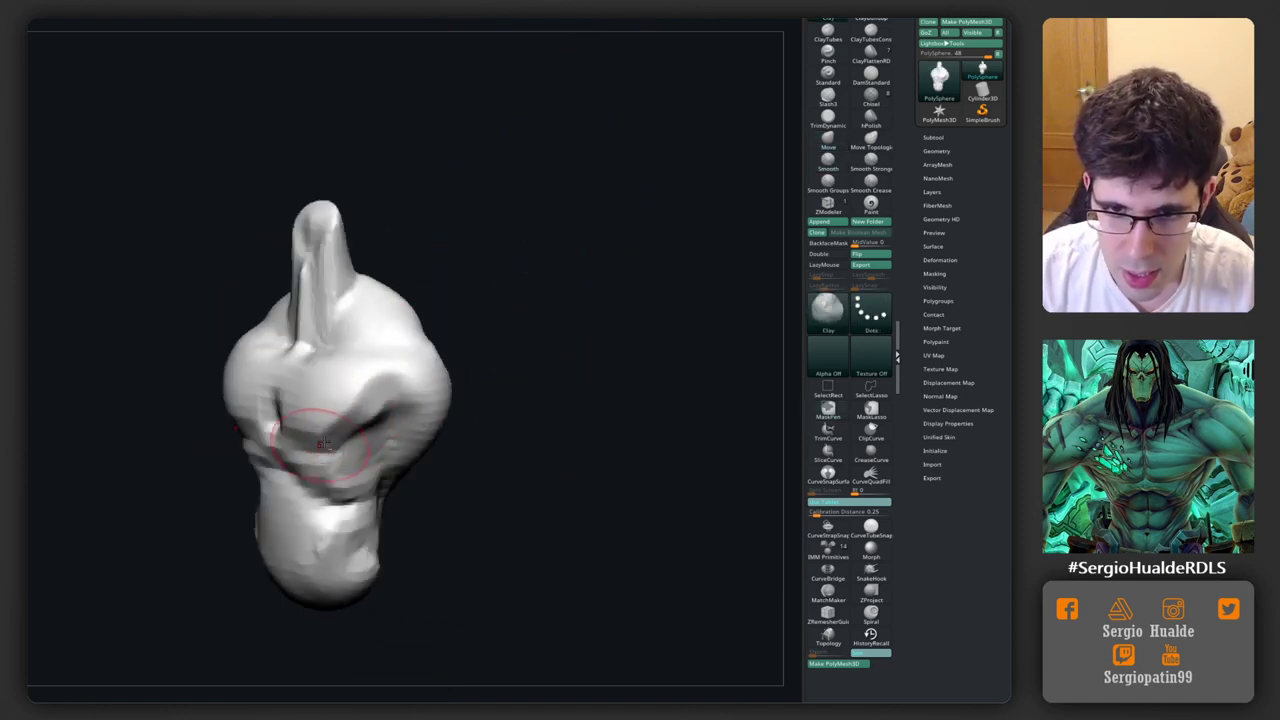
Step: Cut a crease across the chest with the TrimDynamic brush
{"action": "mouse_move", "coordinate": [360, 431]}
{"action": "left_mouse_down"}
{"action": "mouse_move", "coordinate": [378, 402]}
{"action": "mouse_move", "coordinate": [337, 403]}
{"action": "left_mouse_up"}
{"action": "key", "text": "b"}
{"action": "key", "text": "t"}
{"action": "key", "text": "d"}
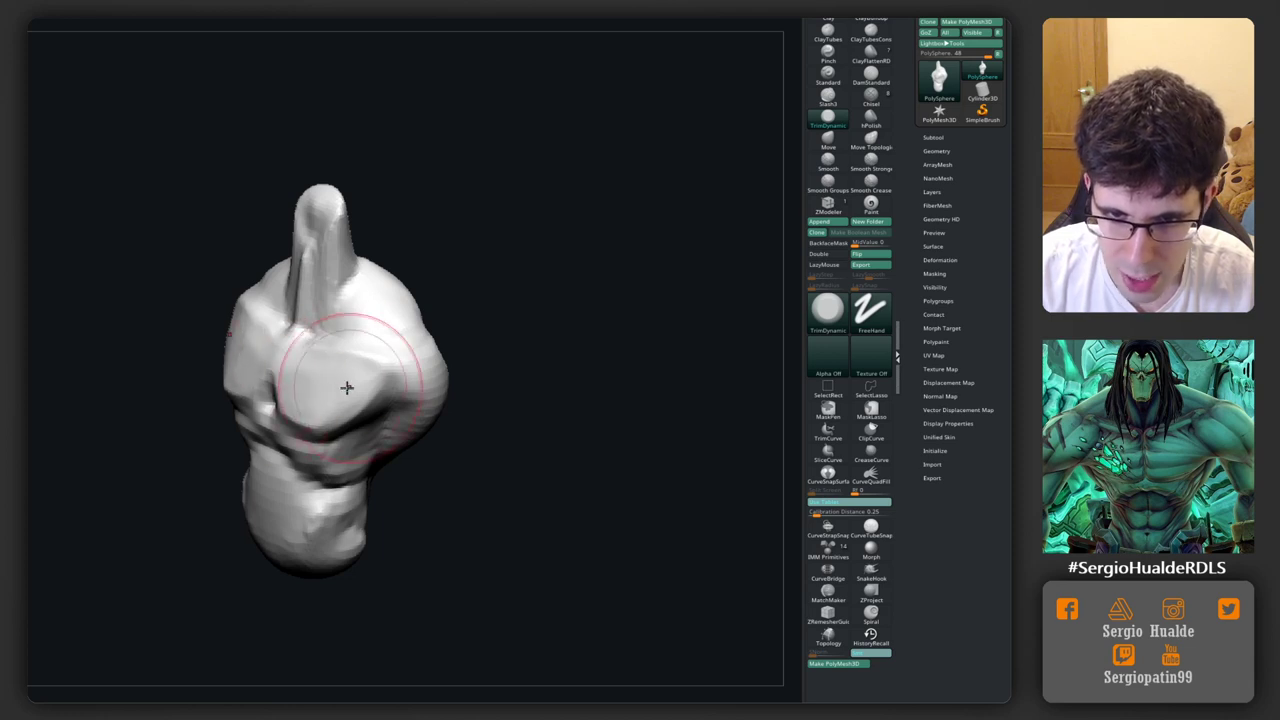
{"action": "mouse_move", "coordinate": [346, 387]}
{"action": "left_mouse_down"}
{"action": "mouse_move", "coordinate": [357, 409]}
{"action": "mouse_move", "coordinate": [343, 429]}
{"action": "mouse_move", "coordinate": [196, 478]}
{"action": "left_mouse_up"}
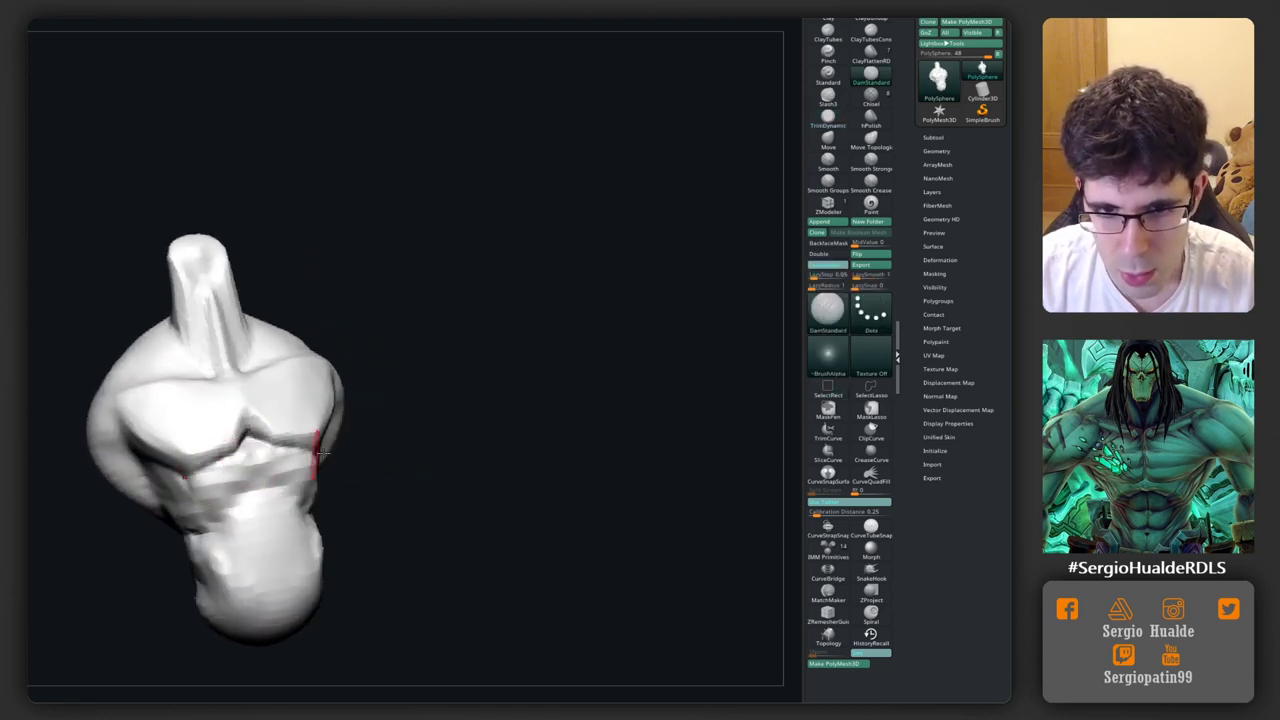
{"action": "mouse_move", "coordinate": [322, 453]}
{"action": "left_mouse_down"}
{"action": "mouse_move", "coordinate": [275, 450]}
{"action": "mouse_move", "coordinate": [299, 446]}
{"action": "mouse_move", "coordinate": [263, 423]}
{"action": "mouse_move", "coordinate": [286, 457]}
{"action": "mouse_move", "coordinate": [295, 442]}
{"action": "left_mouse_up"}
{"action": "left_click_drag", "start_coordinate": [223, 463], "coordinate": [256, 467]}
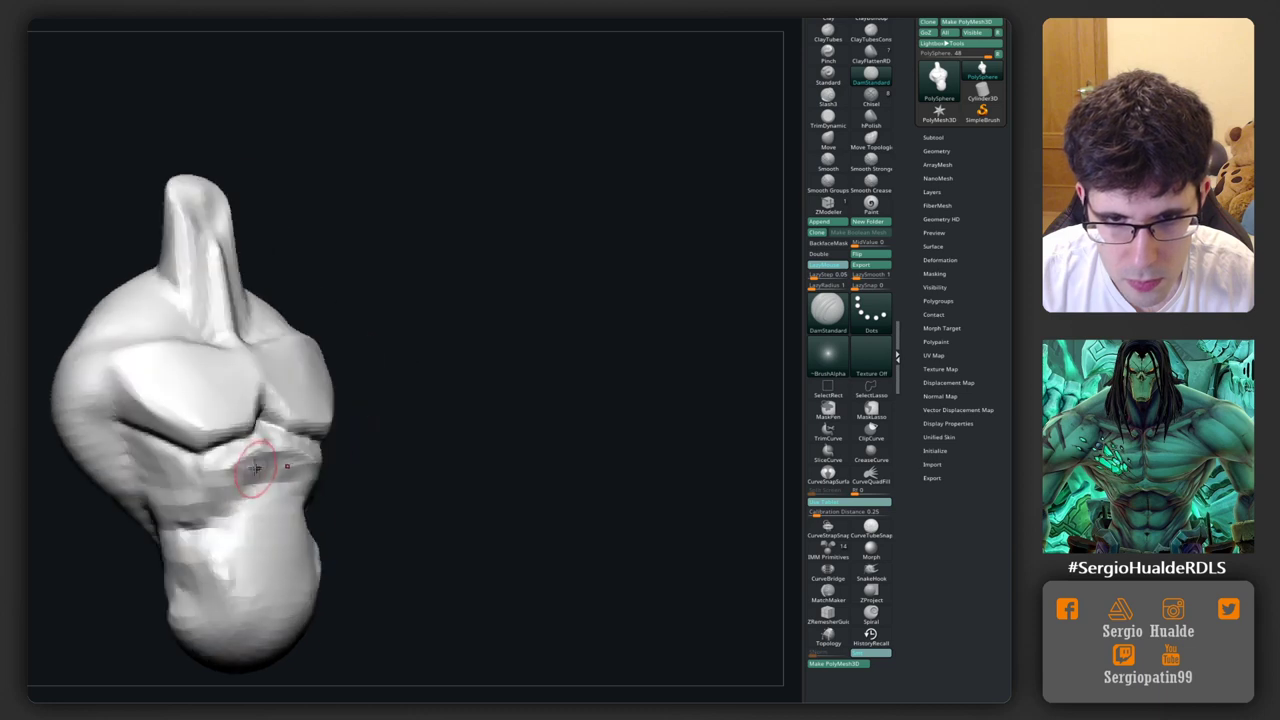
{"action": "mouse_move", "coordinate": [202, 485]}
{"action": "right_mouse_down"}
{"action": "mouse_move", "coordinate": [240, 455]}
{"action": "mouse_move", "coordinate": [214, 494]}
{"action": "mouse_move", "coordinate": [189, 491]}
{"action": "mouse_move", "coordinate": [203, 500]}
{"action": "mouse_move", "coordinate": [345, 445]}
{"action": "right_mouse_up"}
Step: Add a Clay ridge across the lower chest and press a crease into it
{"action": "key", "text": "b"}
{"action": "key", "text": "m"}
{"action": "key", "text": "v"}
{"action": "key", "text": "b"}
{"action": "key", "text": "c"}
{"action": "key", "text": "l"}
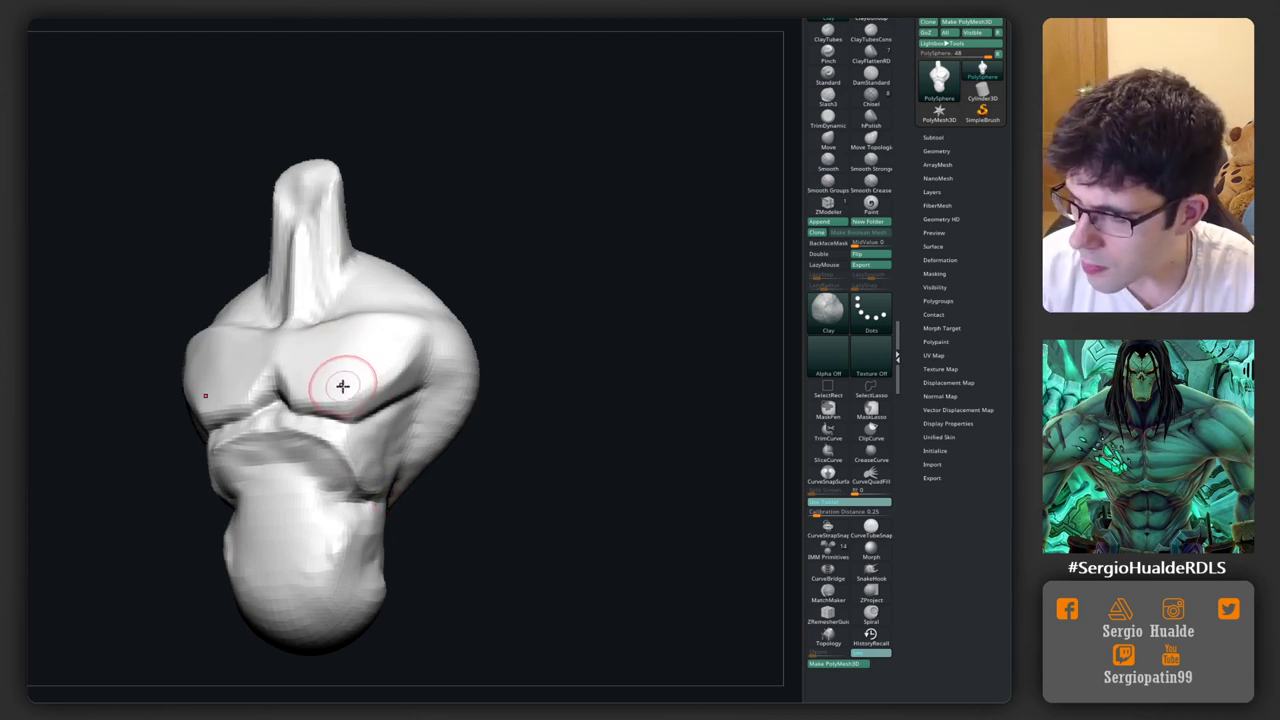
{"action": "left_click_drag", "start_coordinate": [211, 420], "coordinate": [330, 408]}
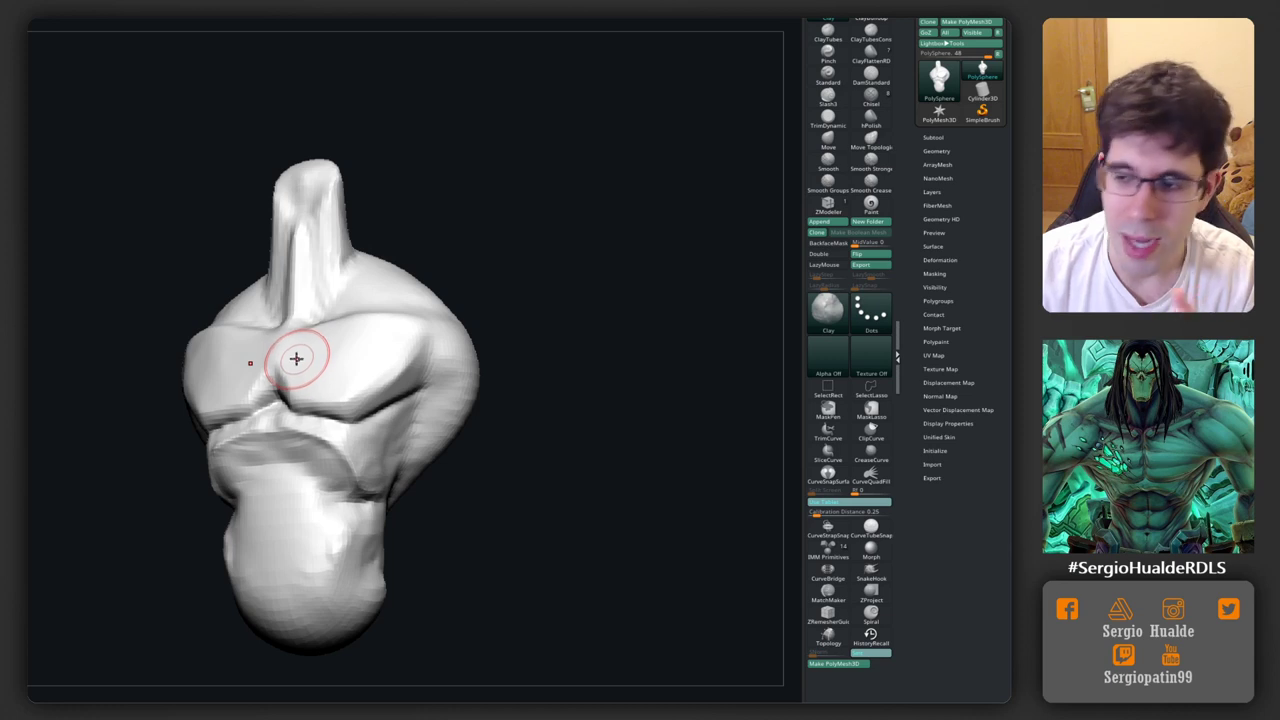
{"action": "left_click_drag", "start_coordinate": [297, 366], "coordinate": [286, 392]}
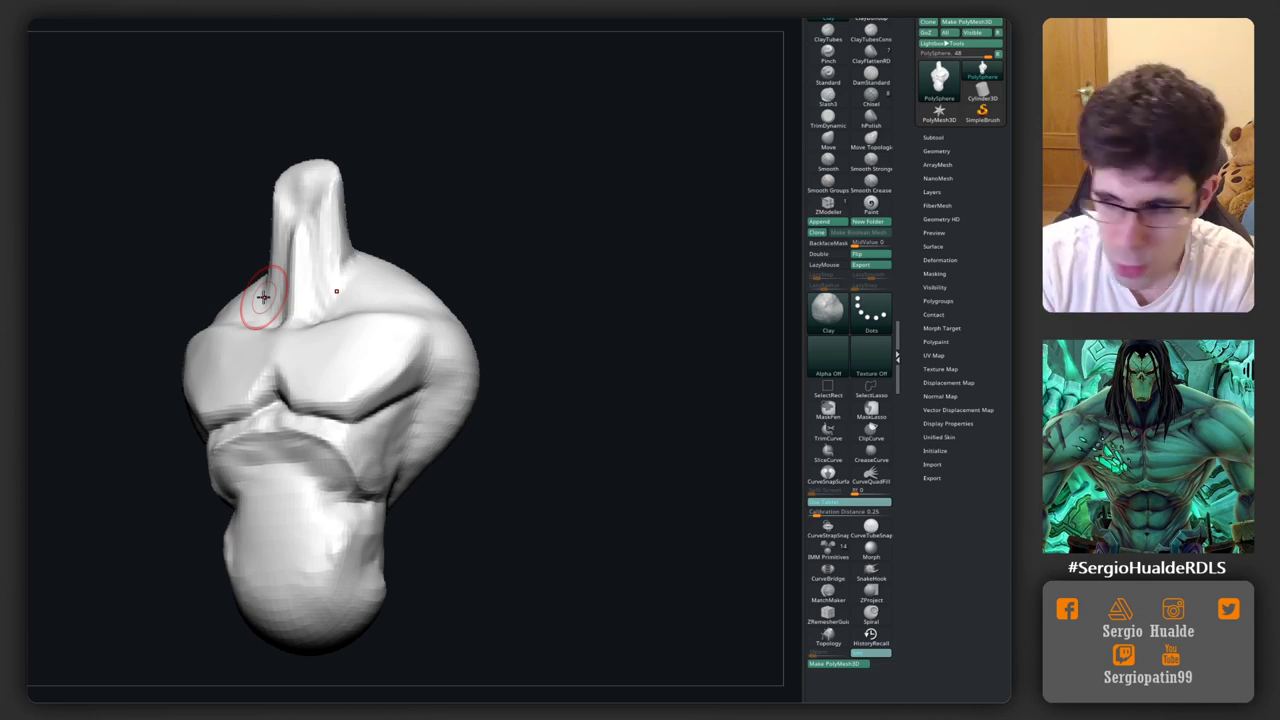
Step: Zoom in on the neck, smooth its top, and trim it flat with TrimDynamic
{"action": "right_click_drag", "start_coordinate": [263, 296], "coordinate": [320, 300]}
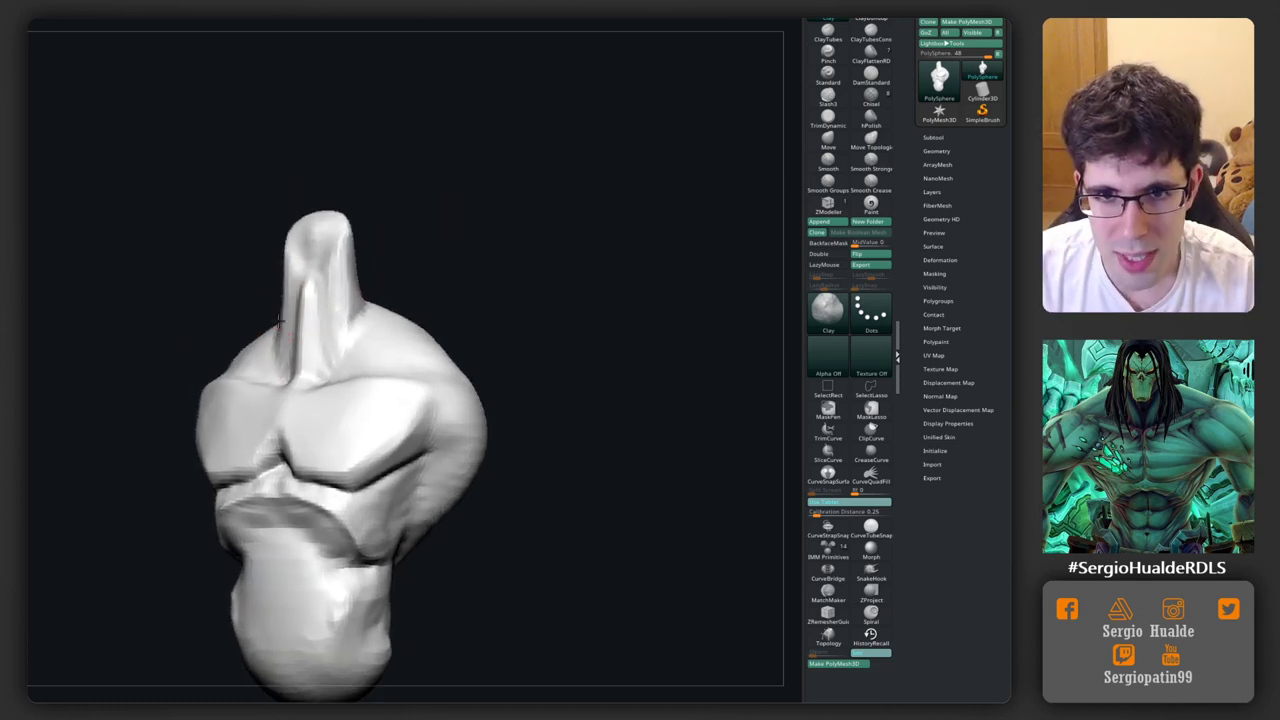
{"action": "scroll", "coordinate": [309, 346], "scroll_direction": "up", "scroll_amount": 3}
{"action": "mouse_move", "coordinate": [328, 258]}
{"action": "left_mouse_down"}
{"action": "mouse_move", "coordinate": [323, 363]}
{"action": "mouse_move", "coordinate": [309, 266]}
{"action": "mouse_move", "coordinate": [305, 322]}
{"action": "mouse_move", "coordinate": [297, 289]}
{"action": "mouse_move", "coordinate": [323, 334]}
{"action": "mouse_move", "coordinate": [323, 294]}
{"action": "mouse_move", "coordinate": [284, 380]}
{"action": "left_mouse_up"}
{"action": "mouse_move", "coordinate": [303, 302]}
{"action": "right_mouse_down"}
{"action": "mouse_move", "coordinate": [360, 283]}
{"action": "mouse_move", "coordinate": [412, 372]}
{"action": "right_mouse_up"}
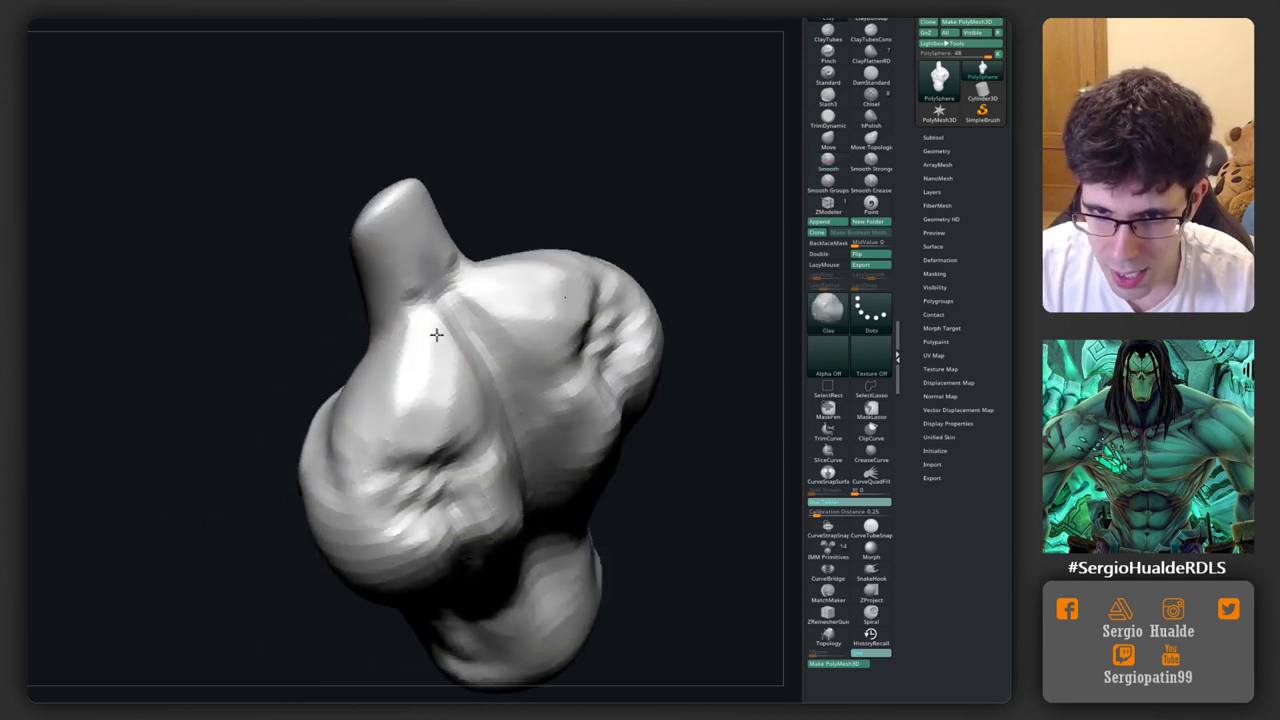
{"action": "key", "text": "b"}
{"action": "key", "text": "t"}
{"action": "key", "text": "d"}
{"action": "mouse_move", "coordinate": [420, 357]}
{"action": "left_mouse_down"}
{"action": "mouse_move", "coordinate": [380, 400]}
{"action": "mouse_move", "coordinate": [420, 428]}
{"action": "mouse_move", "coordinate": [443, 389]}
{"action": "left_mouse_up"}
{"action": "right_click_drag", "start_coordinate": [443, 389], "coordinate": [412, 388]}
{"action": "mouse_move", "coordinate": [412, 388]}
{"action": "left_mouse_down"}
{"action": "mouse_move", "coordinate": [354, 409]}
{"action": "mouse_move", "coordinate": [357, 463]}
{"action": "mouse_move", "coordinate": [423, 429]}
{"action": "left_mouse_up"}
{"action": "mouse_move", "coordinate": [423, 429]}
{"action": "right_mouse_down"}
{"action": "mouse_move", "coordinate": [414, 352]}
{"action": "mouse_move", "coordinate": [394, 371]}
{"action": "mouse_move", "coordinate": [437, 371]}
{"action": "right_mouse_up"}
Step: Smooth the rough area where the neck base meets the shoulder
{"action": "key", "text": "b"}
{"action": "key", "text": "c"}
{"action": "key", "text": "l"}
{"action": "key", "text": "shift"}
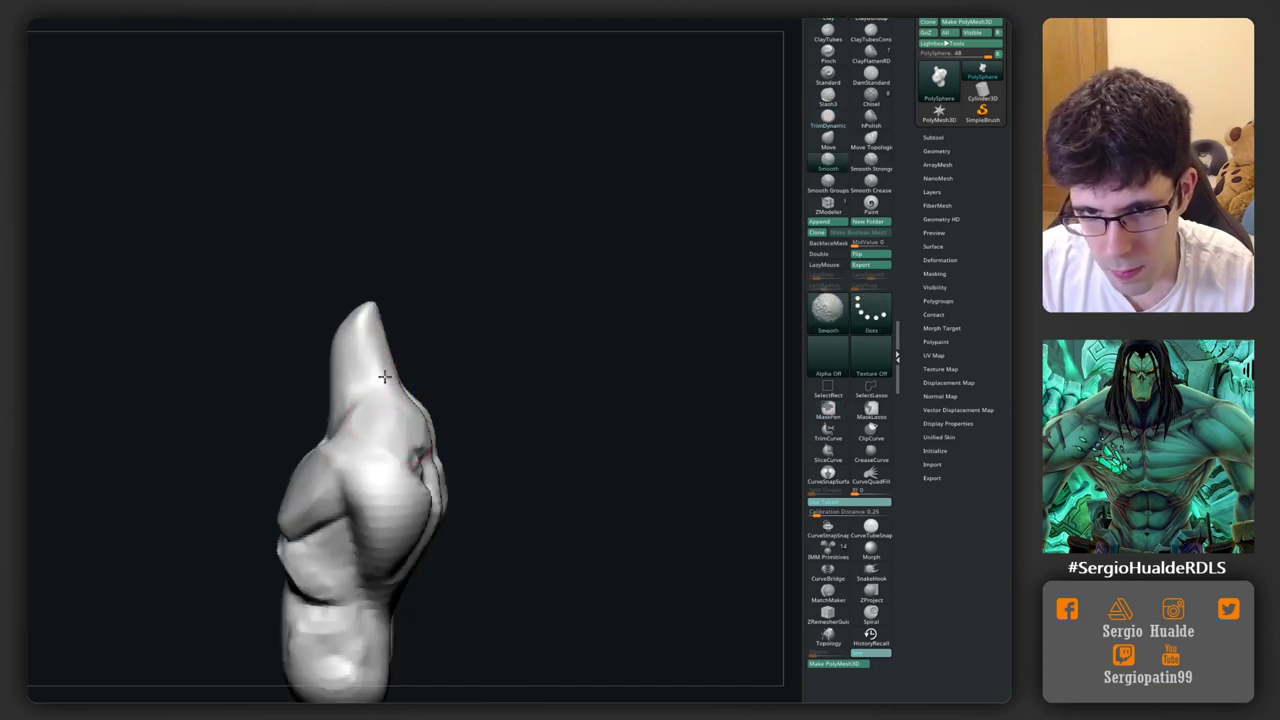
{"action": "mouse_move", "coordinate": [380, 421]}
{"action": "right_mouse_down"}
{"action": "mouse_move", "coordinate": [394, 414]}
{"action": "mouse_move", "coordinate": [420, 448]}
{"action": "mouse_move", "coordinate": [388, 390]}
{"action": "right_mouse_up"}
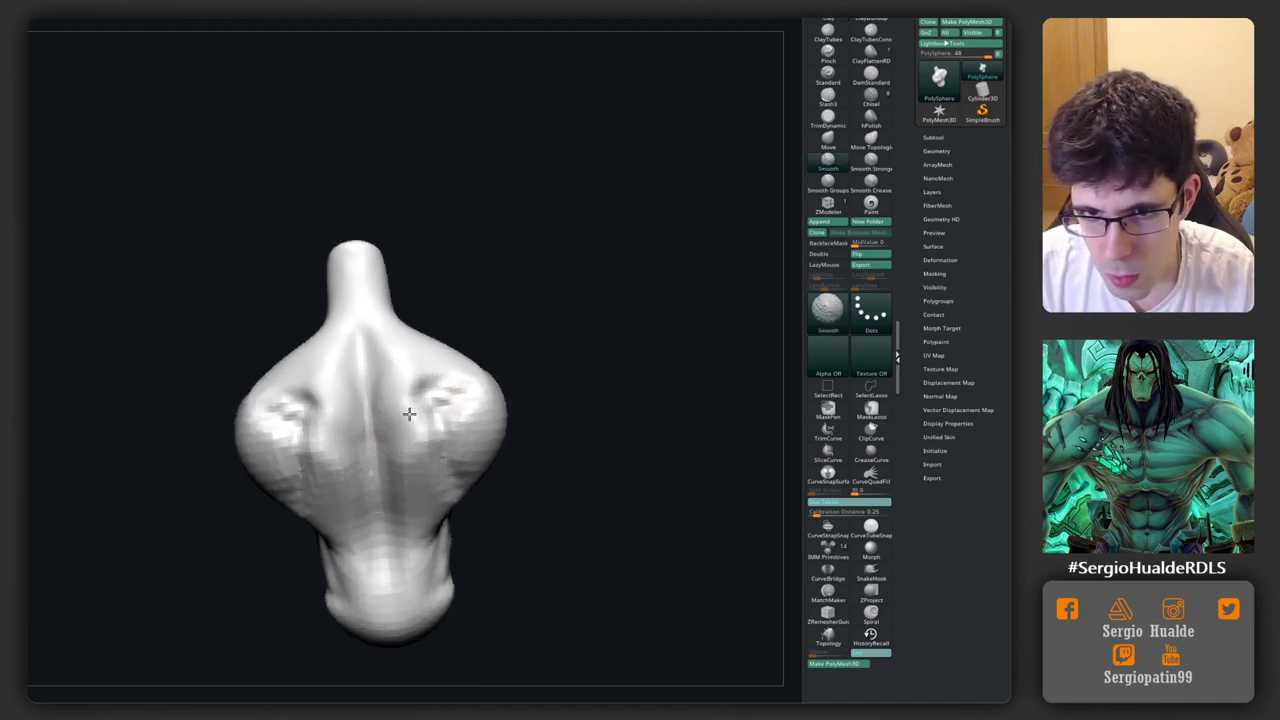
{"action": "mouse_move", "coordinate": [424, 469]}
{"action": "right_mouse_down"}
{"action": "mouse_move", "coordinate": [346, 334]}
{"action": "mouse_move", "coordinate": [408, 370]}
{"action": "right_mouse_up"}
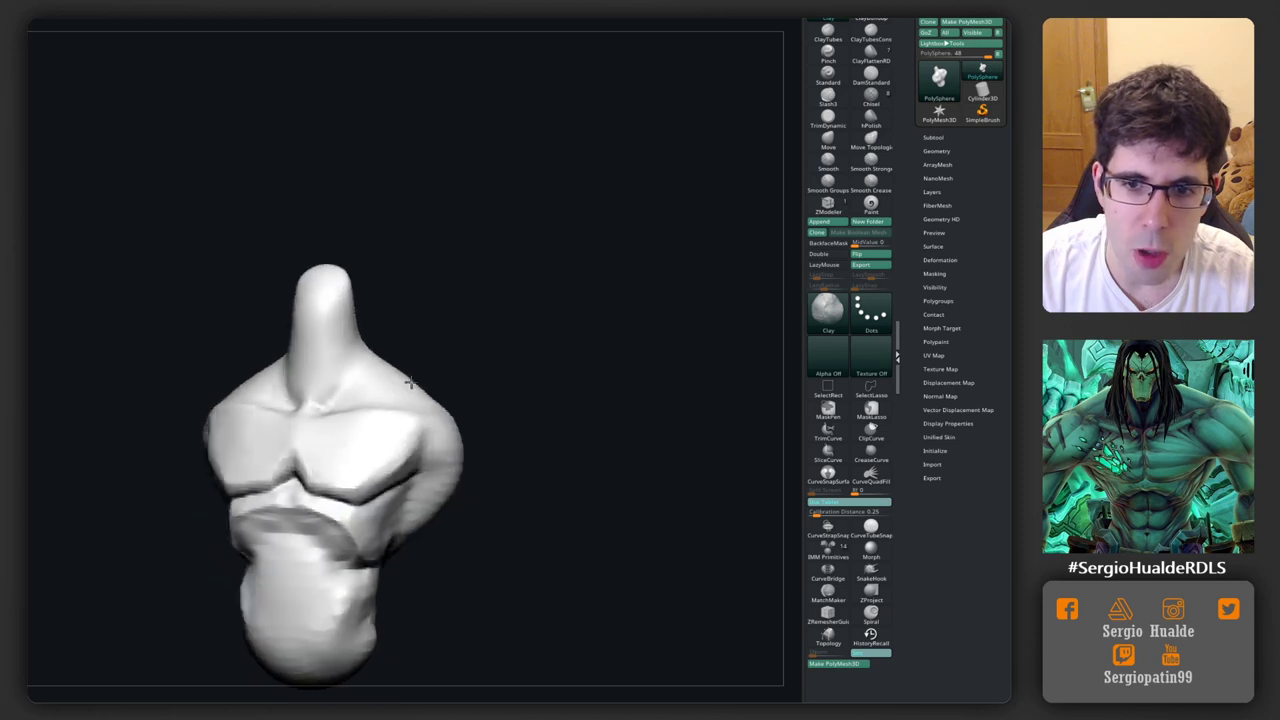
{"action": "mouse_move", "coordinate": [308, 366]}
{"action": "right_mouse_down"}
{"action": "mouse_move", "coordinate": [357, 371]}
{"action": "mouse_move", "coordinate": [346, 380]}
{"action": "right_mouse_up"}
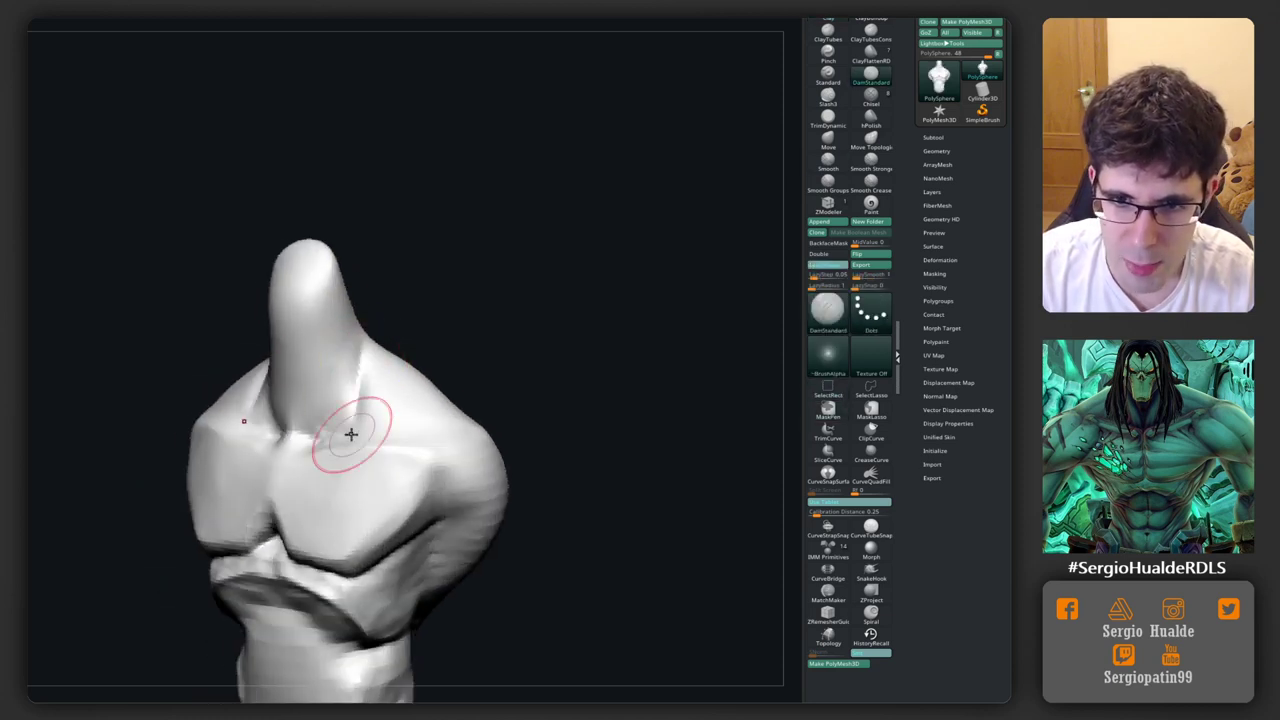
{"action": "mouse_move", "coordinate": [353, 390]}
{"action": "right_mouse_down"}
{"action": "mouse_move", "coordinate": [389, 434]}
{"action": "mouse_move", "coordinate": [210, 404]}
{"action": "mouse_move", "coordinate": [214, 371]}
{"action": "right_mouse_up"}
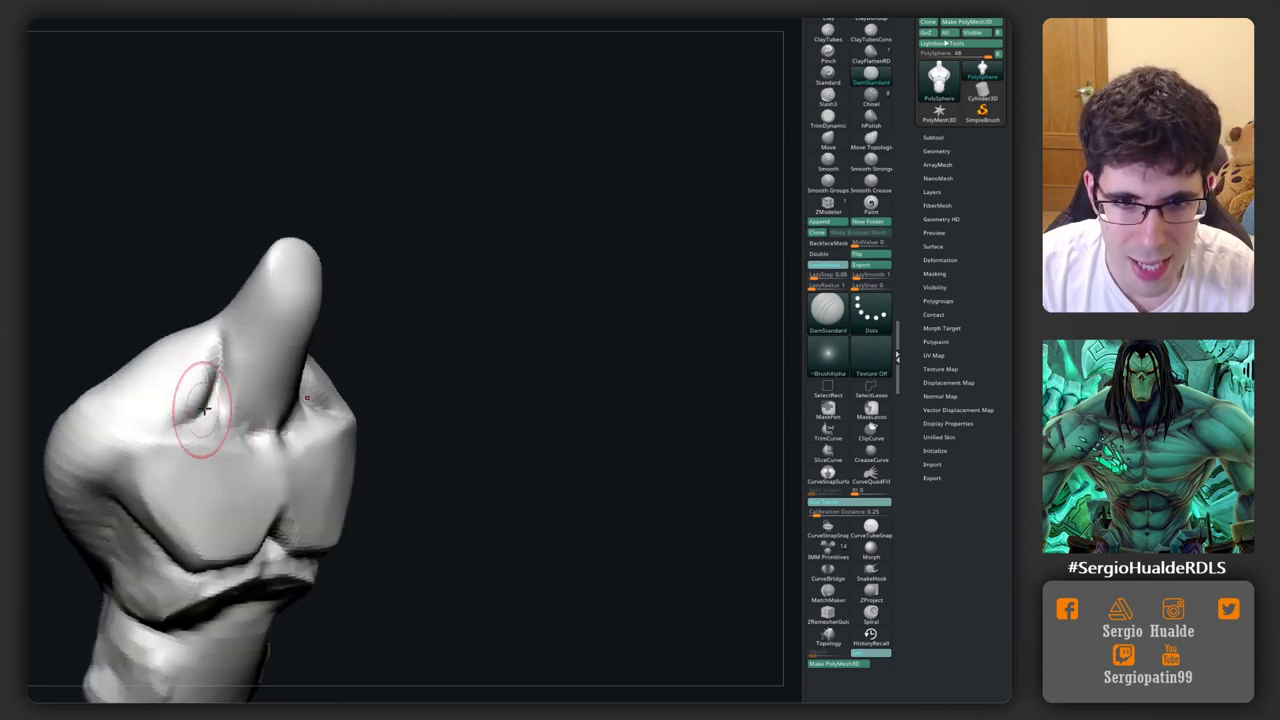
{"action": "left_click_drag", "start_coordinate": [186, 400], "coordinate": [177, 400], "text": "shift"}
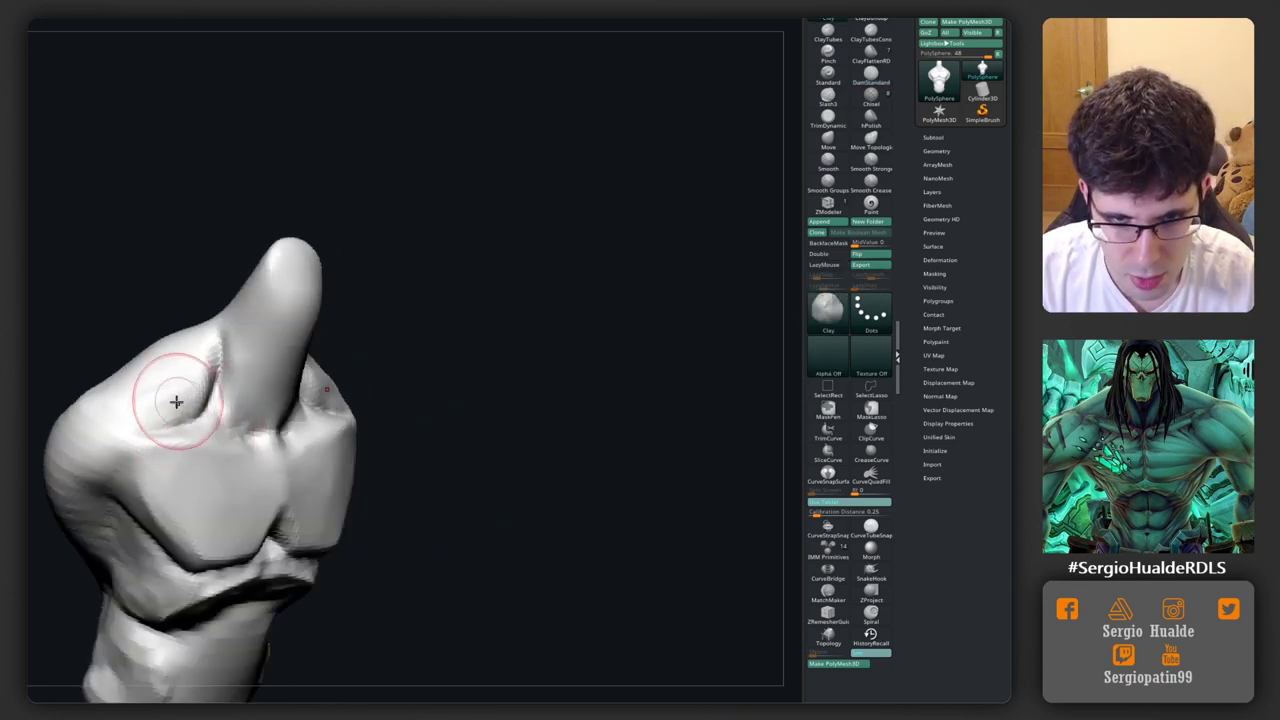
Step: Turn the tall peak side-on and mask off its upper part
{"action": "mouse_move", "coordinate": [214, 380]}
{"action": "right_mouse_down"}
{"action": "mouse_move", "coordinate": [243, 349]}
{"action": "mouse_move", "coordinate": [297, 409]}
{"action": "mouse_move", "coordinate": [226, 390]}
{"action": "mouse_move", "coordinate": [329, 414]}
{"action": "mouse_move", "coordinate": [300, 423]}
{"action": "mouse_move", "coordinate": [310, 442]}
{"action": "right_mouse_up"}
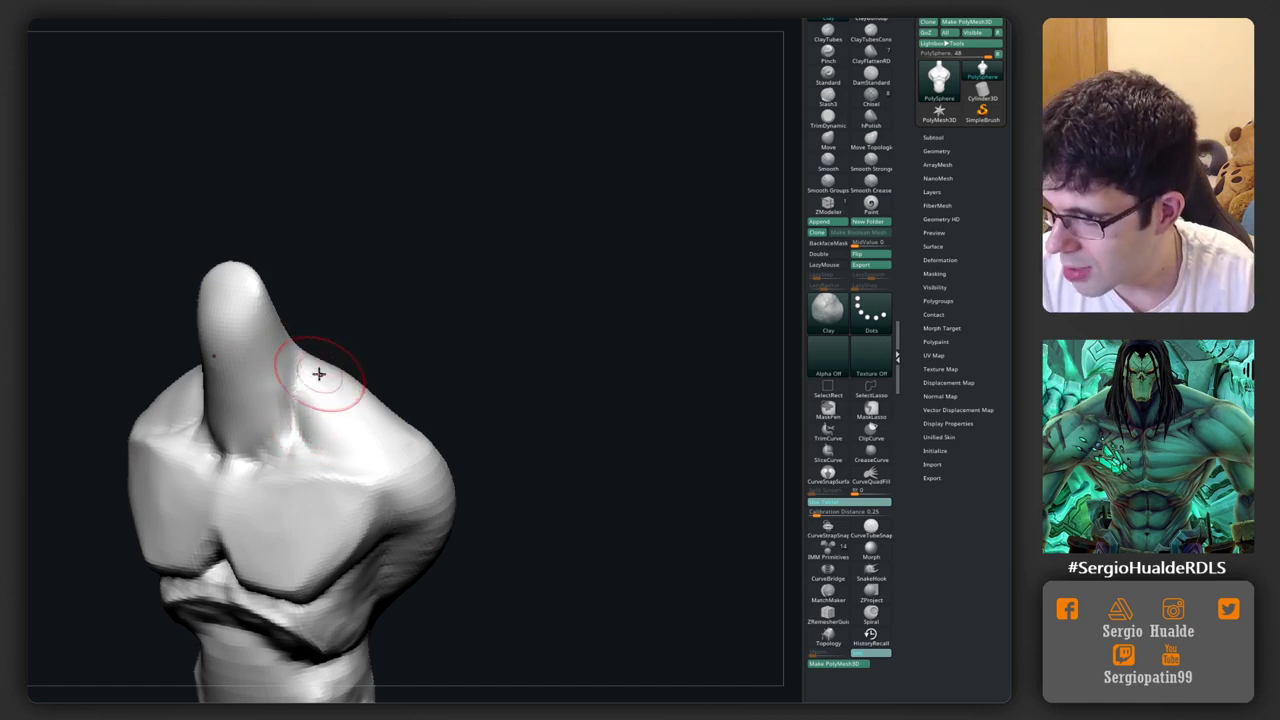
{"action": "mouse_move", "coordinate": [306, 383]}
{"action": "right_mouse_down"}
{"action": "mouse_move", "coordinate": [266, 314]}
{"action": "mouse_move", "coordinate": [334, 428]}
{"action": "mouse_move", "coordinate": [260, 392]}
{"action": "mouse_move", "coordinate": [209, 409]}
{"action": "right_mouse_up"}
{"action": "mouse_move", "coordinate": [209, 417]}
{"action": "left_mouse_down", "text": "ctrl"}
{"action": "mouse_move", "coordinate": [309, 380]}
{"action": "mouse_move", "coordinate": [330, 255]}
{"action": "left_mouse_up", "text": "ctrl"}
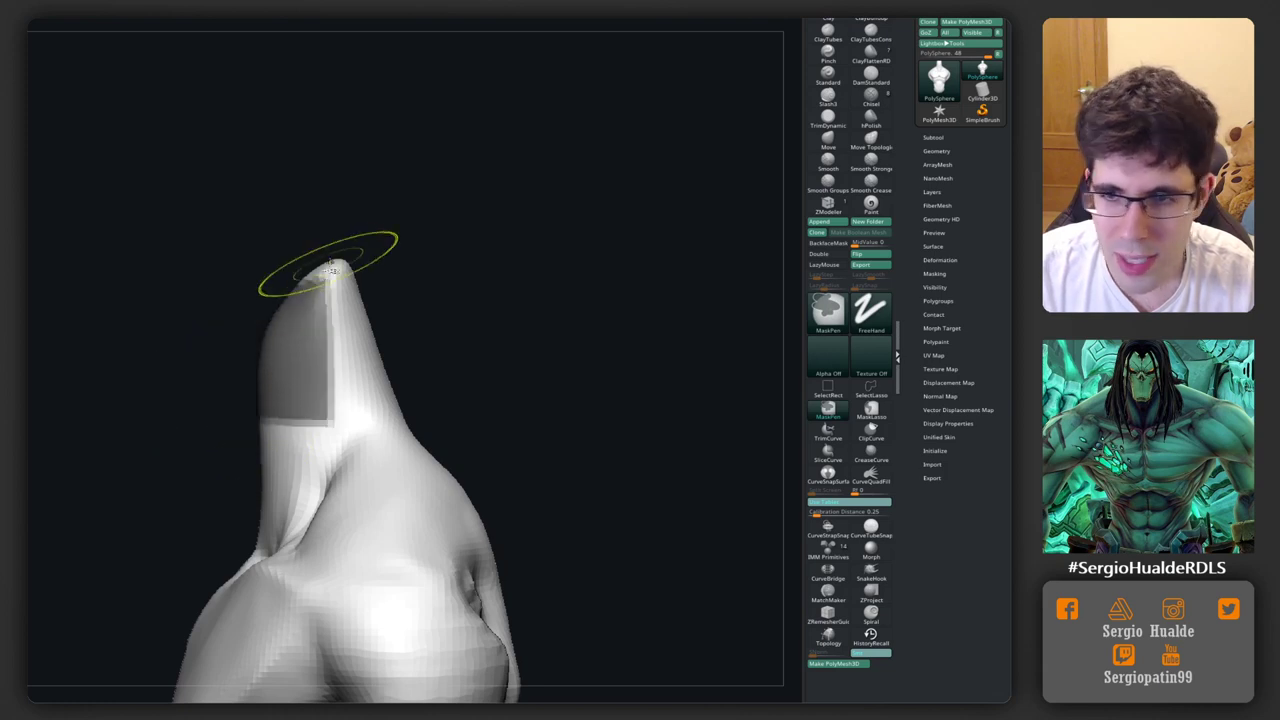
Step: Lasso-mask around the pointed tip and invert the mask so only the tip is free
{"action": "left_click", "coordinate": [871, 410]}
{"action": "left_click", "coordinate": [186, 380], "text": "ctrl"}
{"action": "mouse_move", "coordinate": [180, 410]}
{"action": "left_mouse_down", "text": "ctrl"}
{"action": "mouse_move", "coordinate": [313, 283]}
{"action": "mouse_move", "coordinate": [251, 286]}
{"action": "left_mouse_up", "text": "ctrl"}
{"action": "right_click_drag", "start_coordinate": [251, 286], "coordinate": [400, 357]}
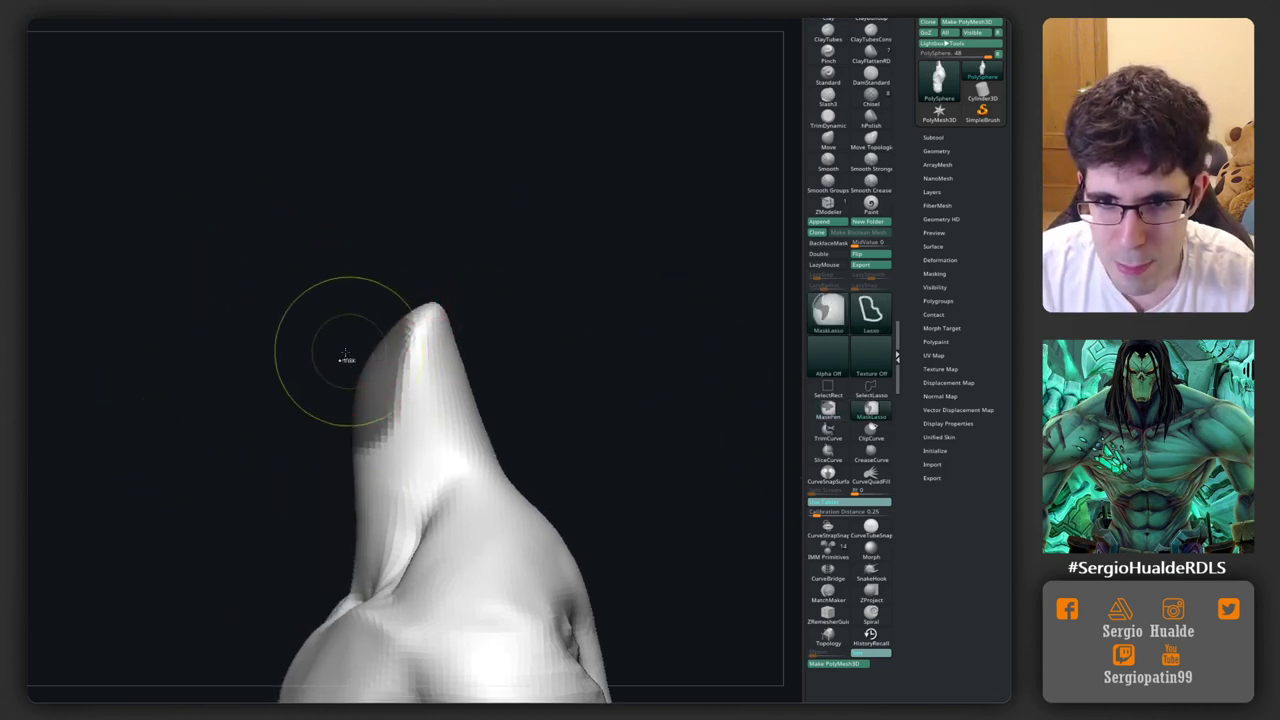
{"action": "left_click_drag", "start_coordinate": [384, 412], "coordinate": [320, 230], "text": "ctrl"}
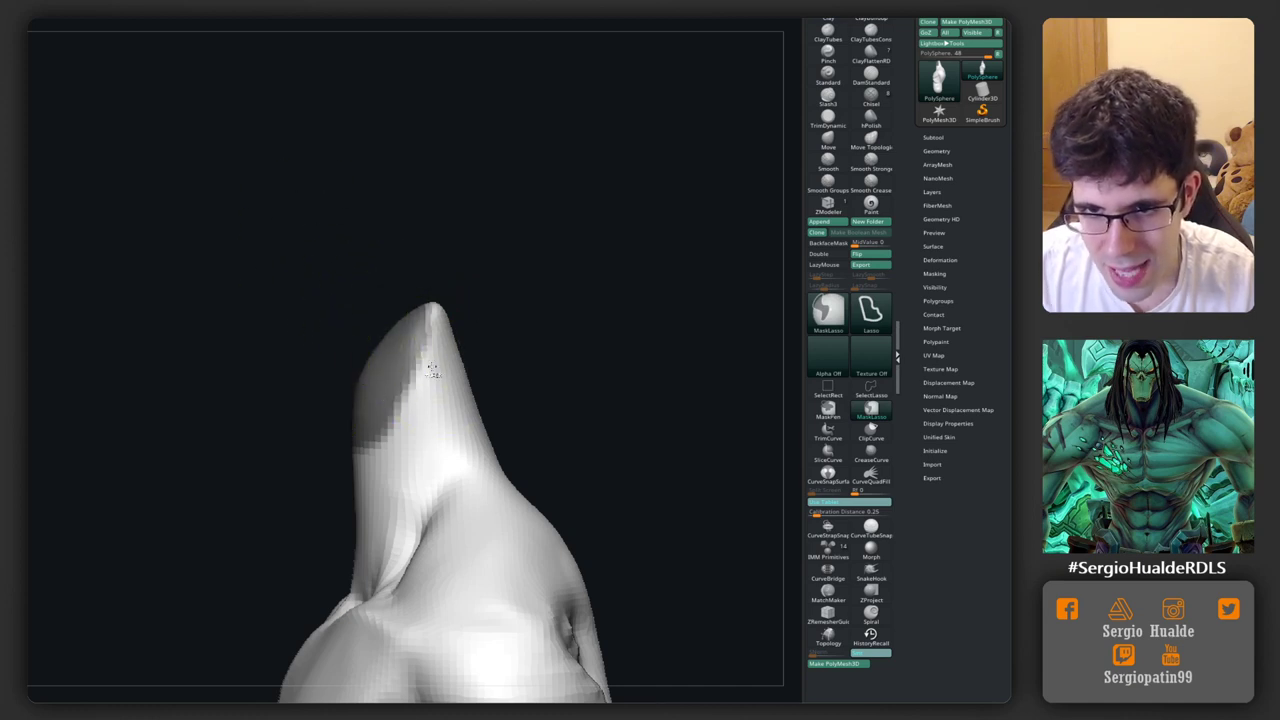
{"action": "key", "text": "ctrl+i"}
Step: Rotate and enlarge the tip into a head shape with Transpose
{"action": "right_click_drag", "start_coordinate": [430, 380], "coordinate": [455, 392]}
{"action": "key", "text": "w"}
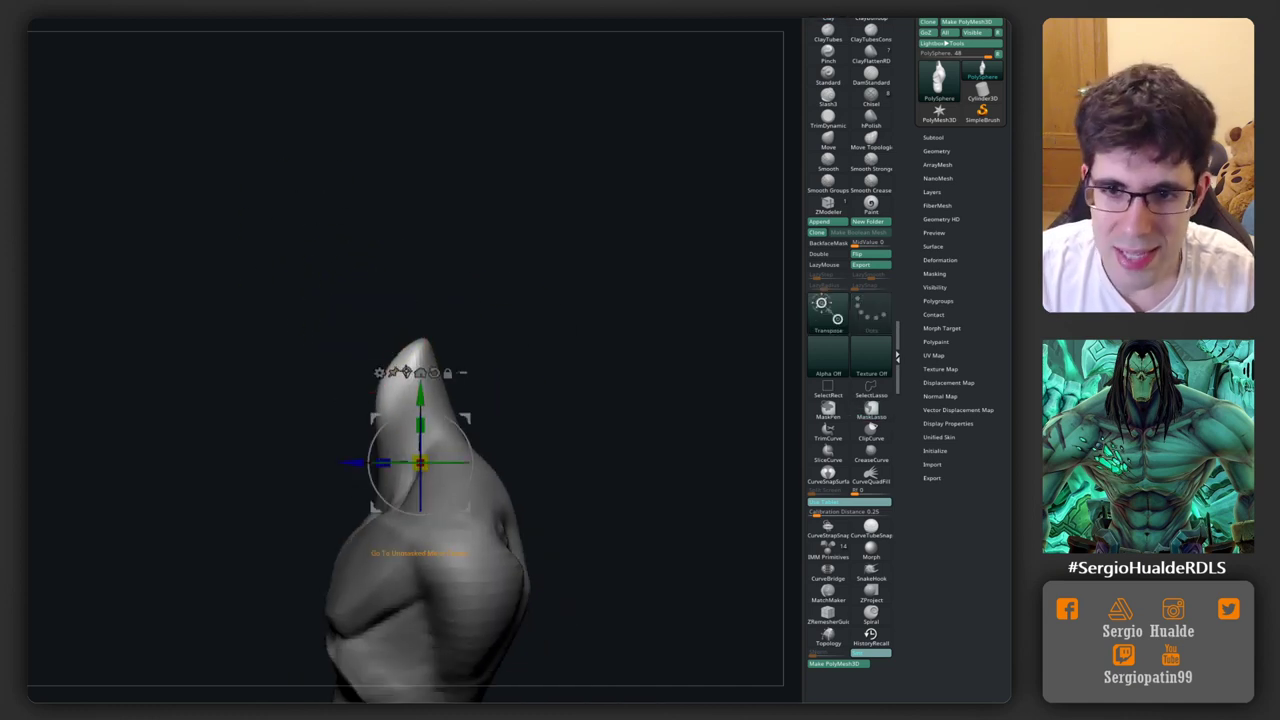
{"action": "left_click", "coordinate": [412, 350]}
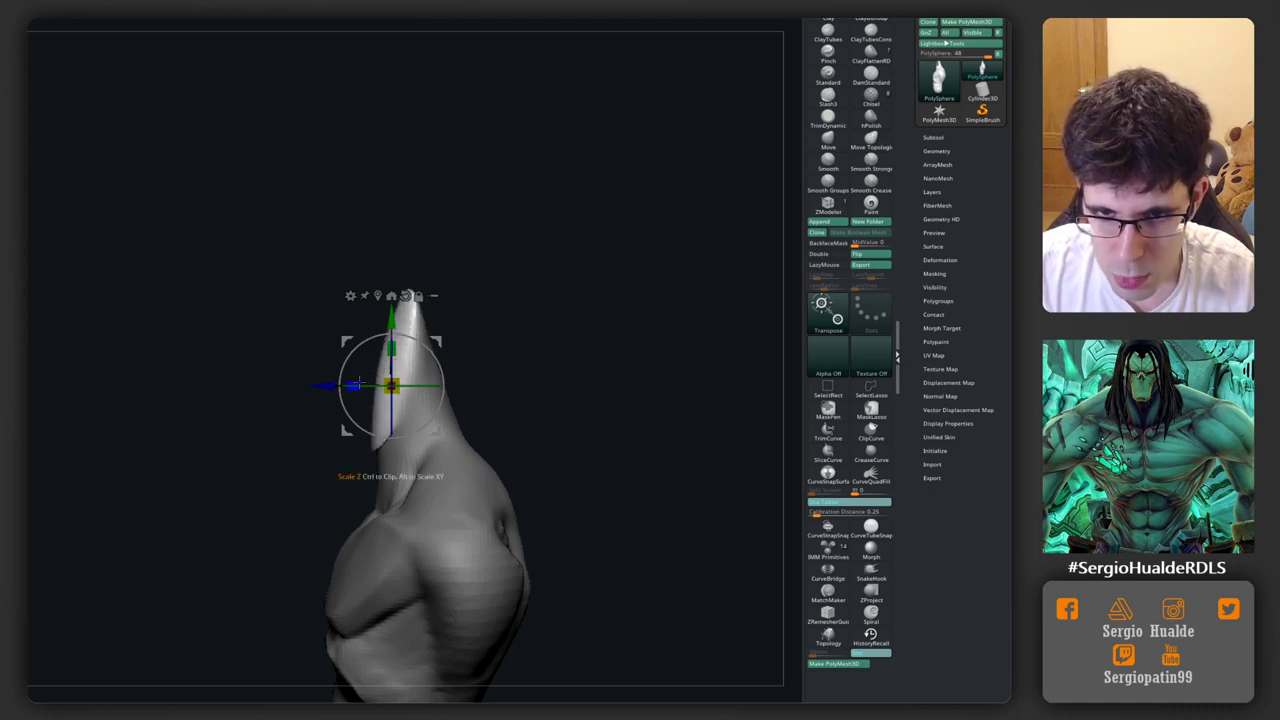
{"action": "mouse_move", "coordinate": [316, 392]}
{"action": "left_mouse_down"}
{"action": "mouse_move", "coordinate": [436, 342]}
{"action": "mouse_move", "coordinate": [427, 333]}
{"action": "left_mouse_up"}
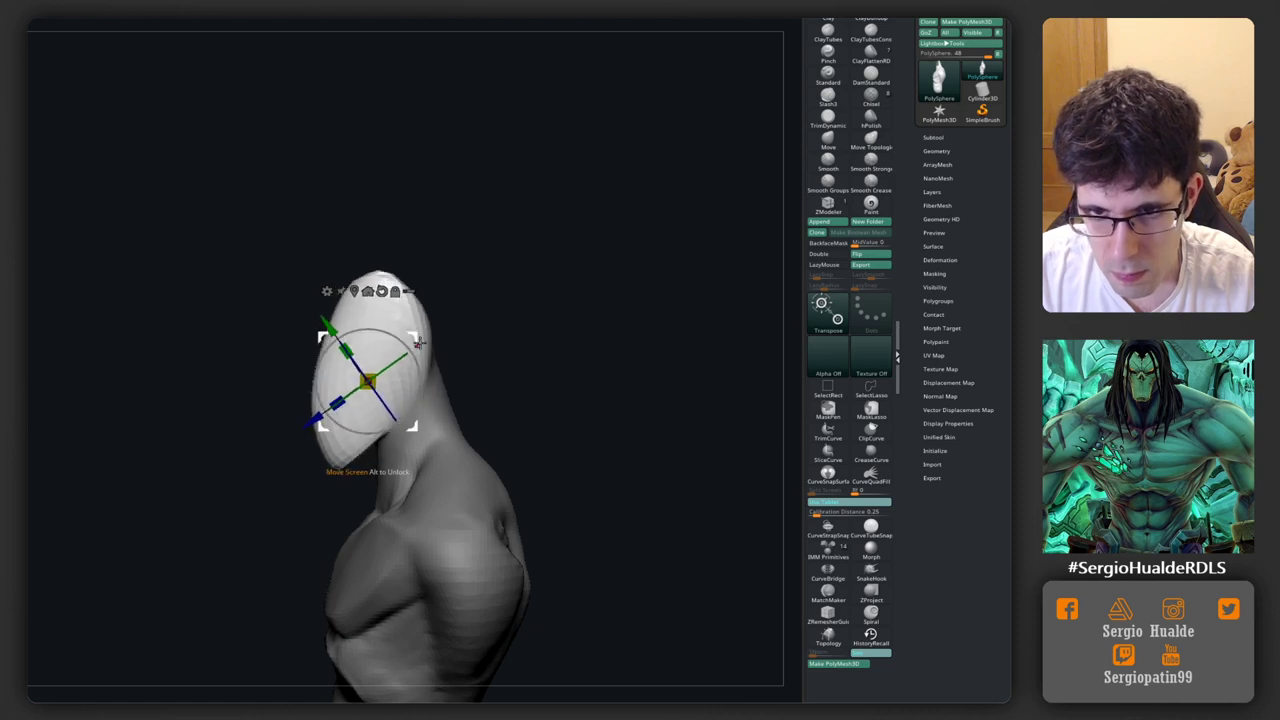
Step: Push the front of the head down and forward with the Move brush
{"action": "key", "text": "q"}
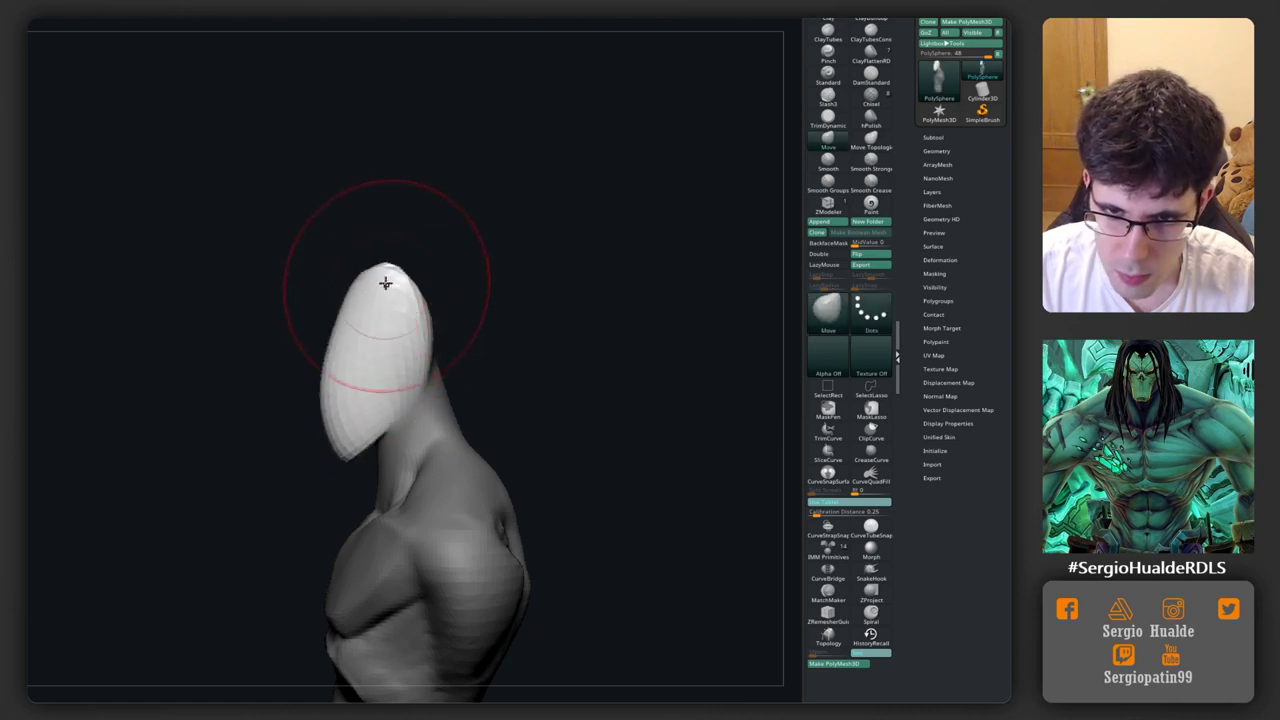
{"action": "left_click_drag", "start_coordinate": [327, 420], "coordinate": [354, 437]}
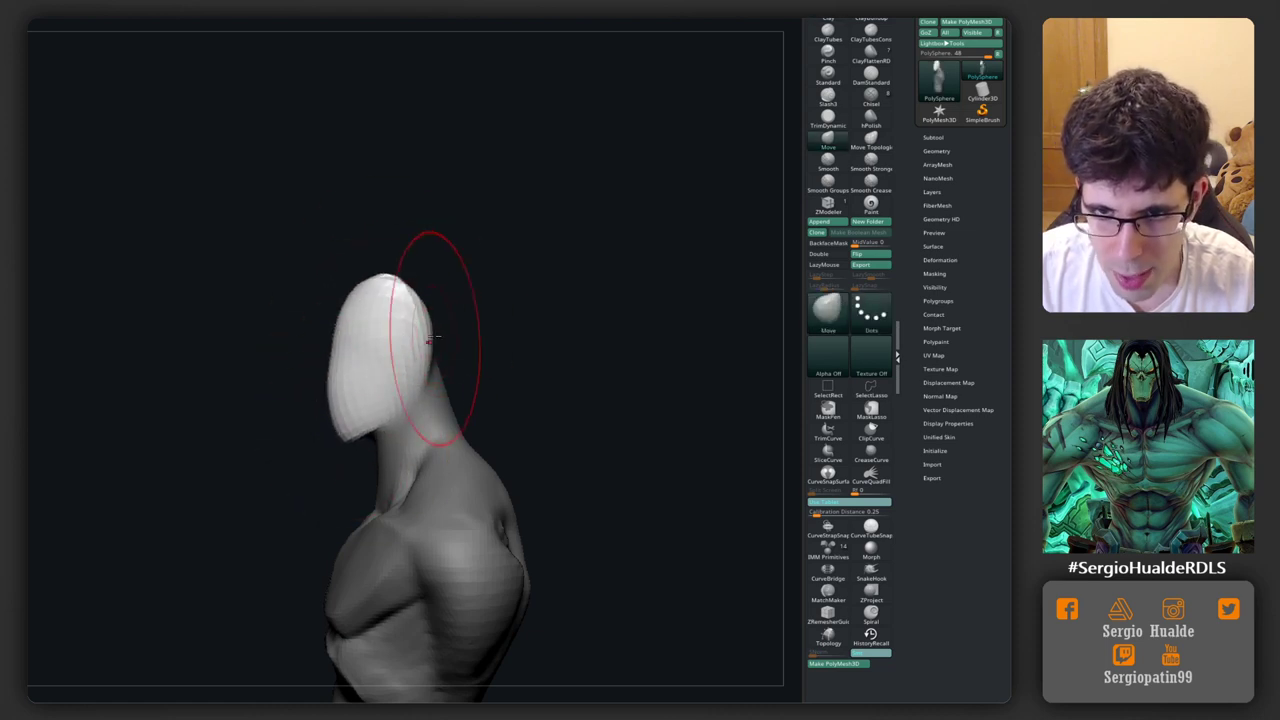
{"action": "mouse_move", "coordinate": [430, 340]}
{"action": "right_mouse_down"}
{"action": "mouse_move", "coordinate": [473, 323]}
{"action": "mouse_move", "coordinate": [471, 351]}
{"action": "mouse_move", "coordinate": [477, 306]}
{"action": "right_mouse_up"}
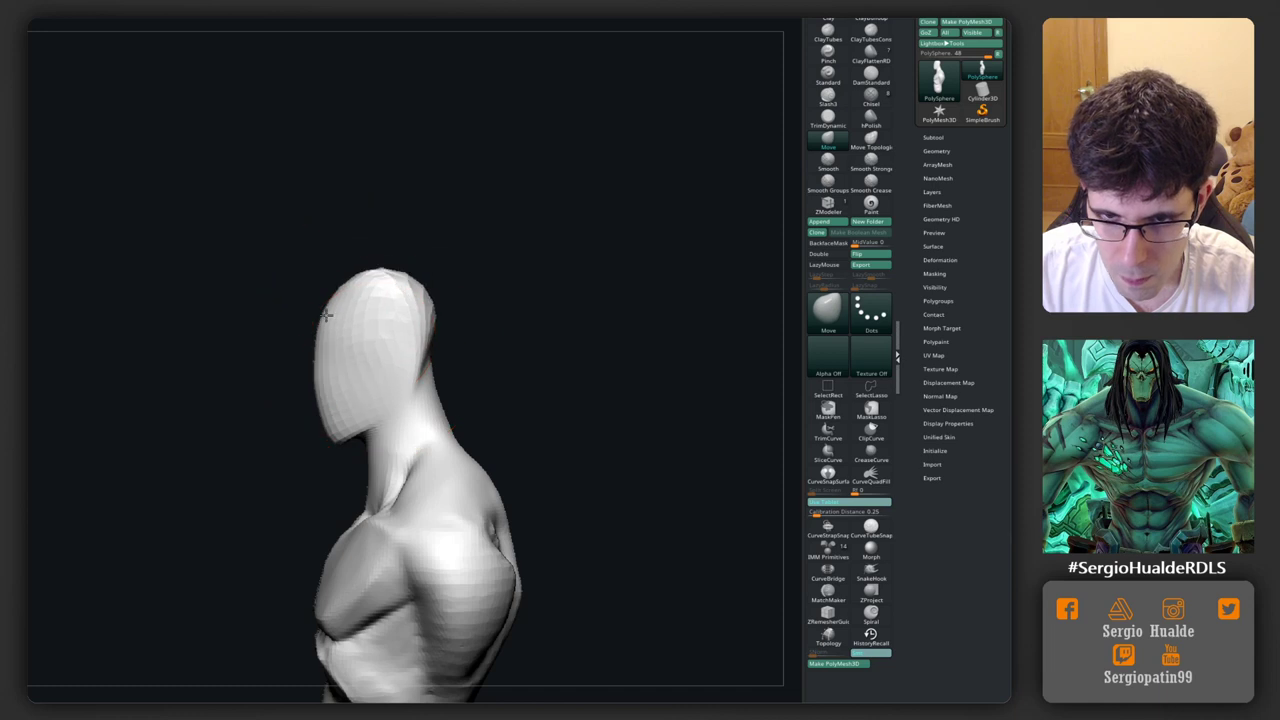
{"action": "right_click_drag", "start_coordinate": [366, 380], "coordinate": [440, 399], "text": "shift"}
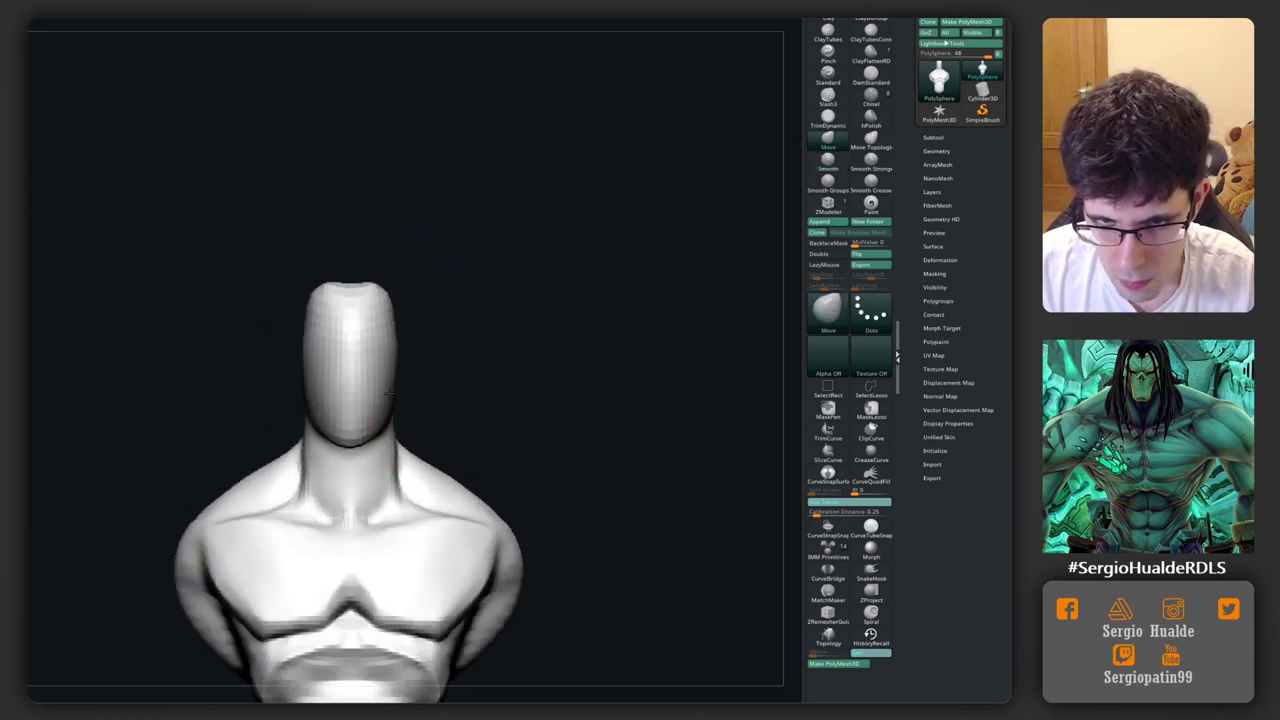
{"action": "right_click_drag", "start_coordinate": [366, 388], "coordinate": [403, 394]}
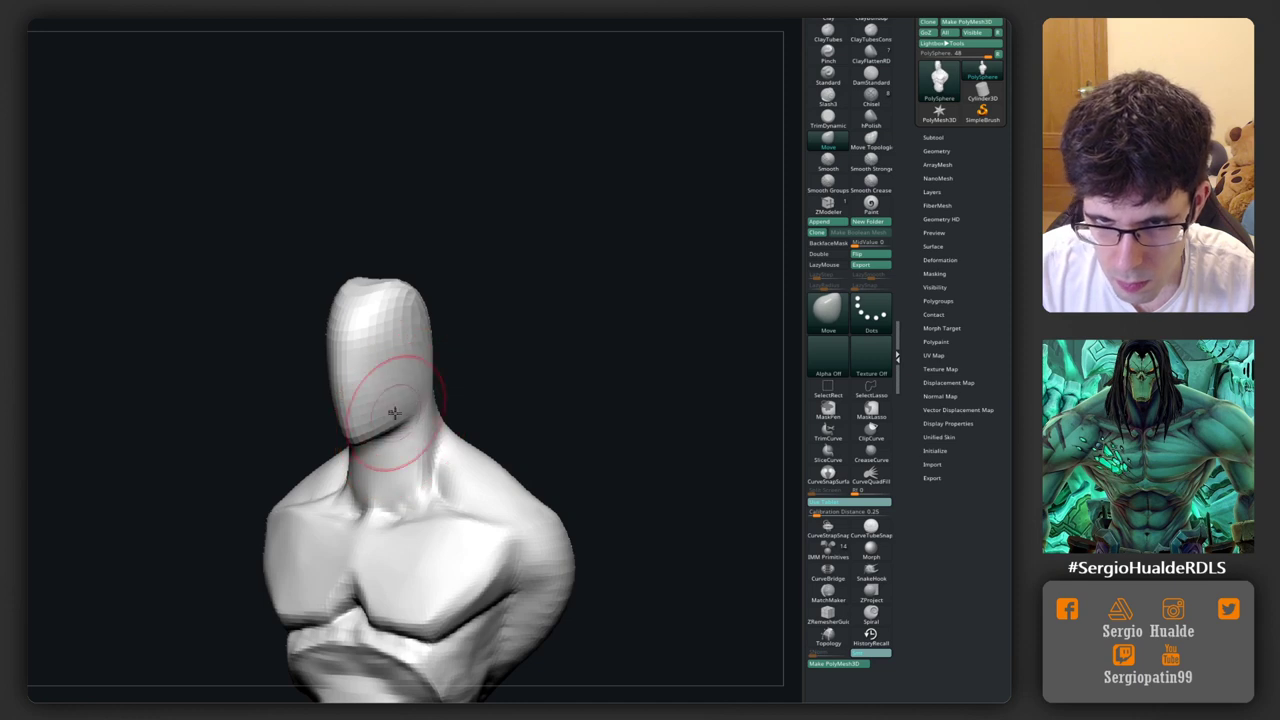
Step: Switch to the Clay brush and check the head from front, back and side
{"action": "key", "text": "b"}
{"action": "key", "text": "c"}
{"action": "key", "text": "l"}
{"action": "mouse_move", "coordinate": [349, 305]}
{"action": "right_mouse_down"}
{"action": "mouse_move", "coordinate": [362, 285]}
{"action": "mouse_move", "coordinate": [386, 320]}
{"action": "mouse_move", "coordinate": [440, 299]}
{"action": "right_mouse_up"}
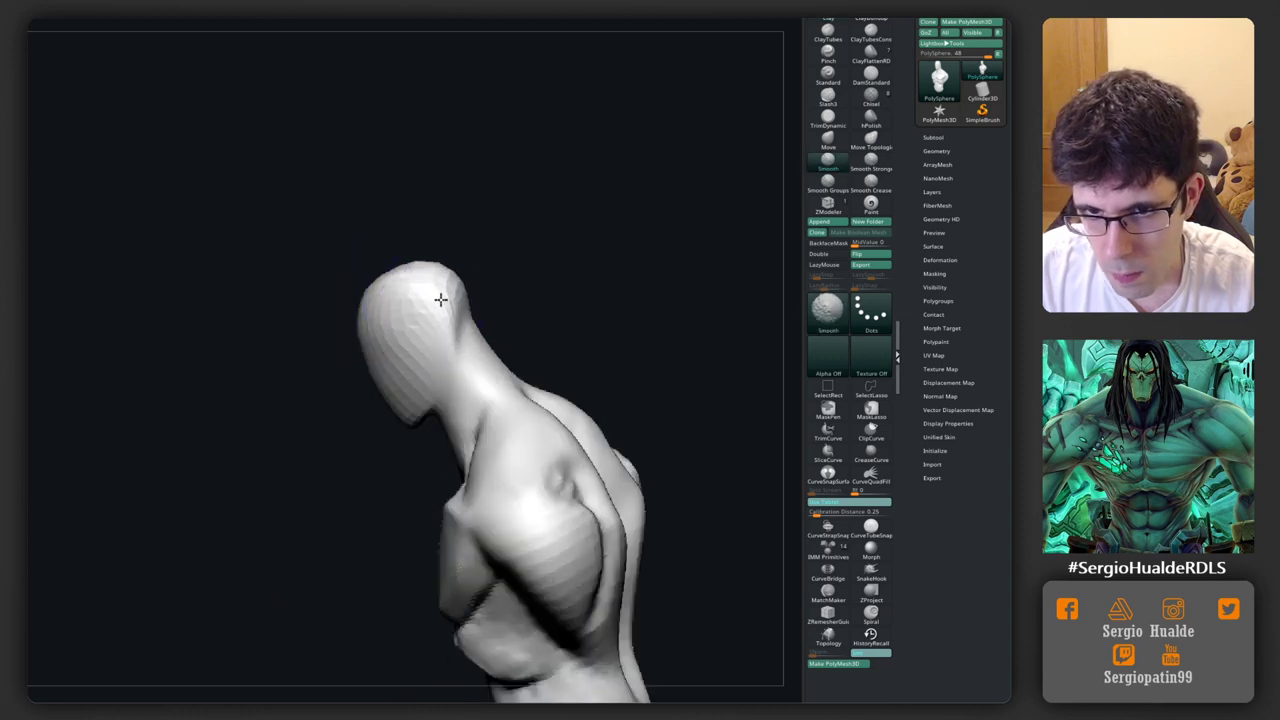
{"action": "mouse_move", "coordinate": [436, 343]}
{"action": "right_mouse_down"}
{"action": "mouse_move", "coordinate": [457, 337]}
{"action": "mouse_move", "coordinate": [420, 369]}
{"action": "mouse_move", "coordinate": [366, 340]}
{"action": "mouse_move", "coordinate": [419, 321]}
{"action": "mouse_move", "coordinate": [469, 346]}
{"action": "mouse_move", "coordinate": [449, 347]}
{"action": "mouse_move", "coordinate": [451, 289]}
{"action": "mouse_move", "coordinate": [434, 371]}
{"action": "right_mouse_up"}
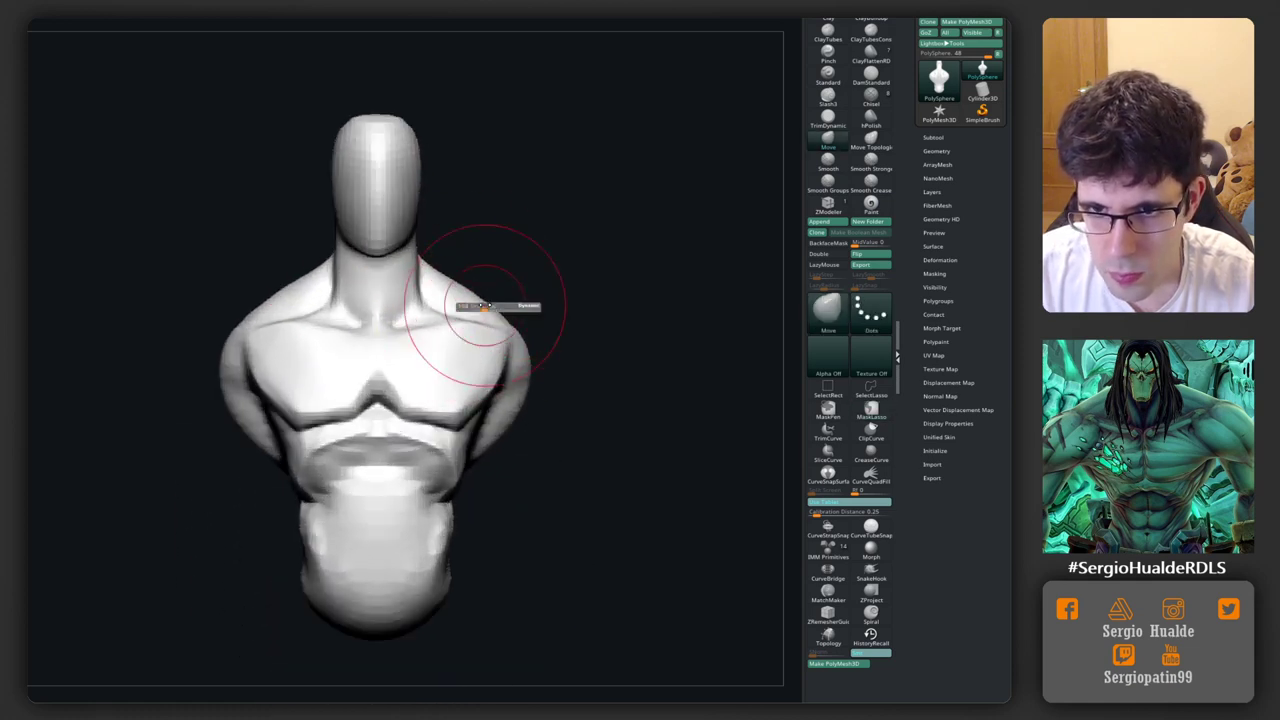
{"action": "mouse_move", "coordinate": [517, 283]}
{"action": "right_mouse_down"}
{"action": "mouse_move", "coordinate": [477, 271]}
{"action": "mouse_move", "coordinate": [512, 249]}
{"action": "right_mouse_up"}
Step: Lasso-mask the head off from the torso
{"action": "left_click_drag", "start_coordinate": [257, 365], "coordinate": [258, 364], "text": "ctrl"}
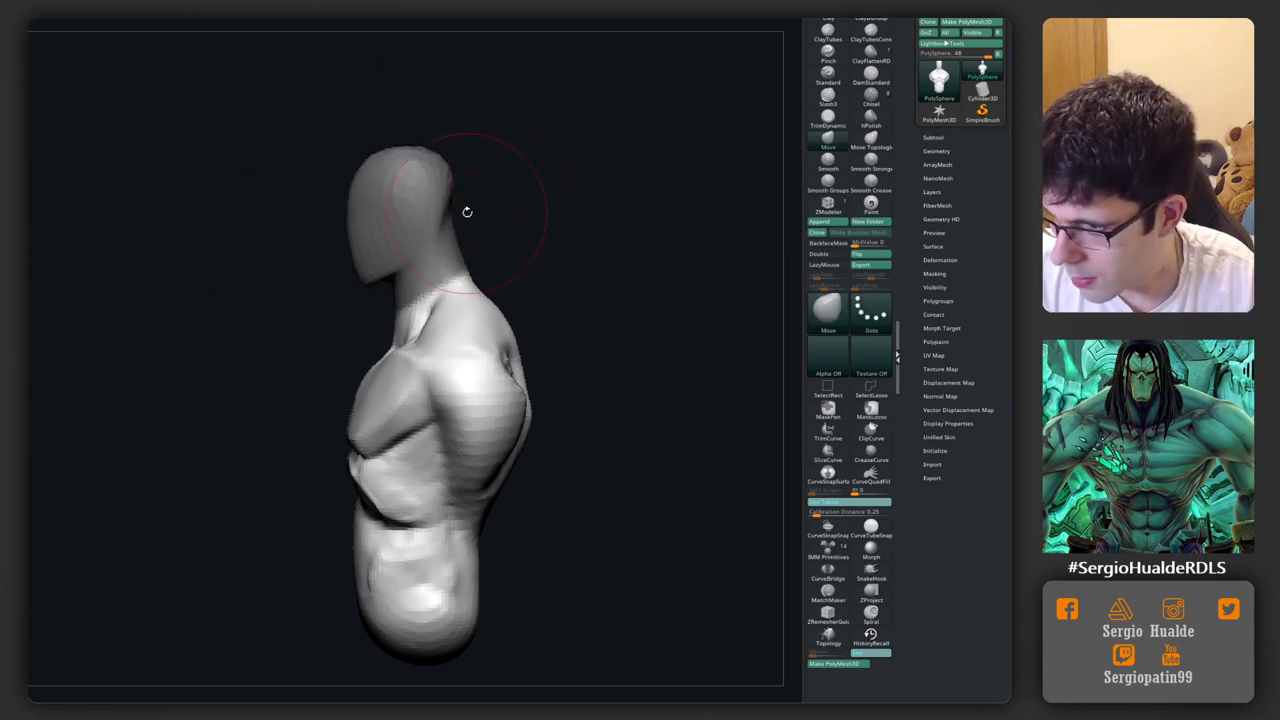
{"action": "right_click_drag", "start_coordinate": [471, 209], "coordinate": [443, 277]}
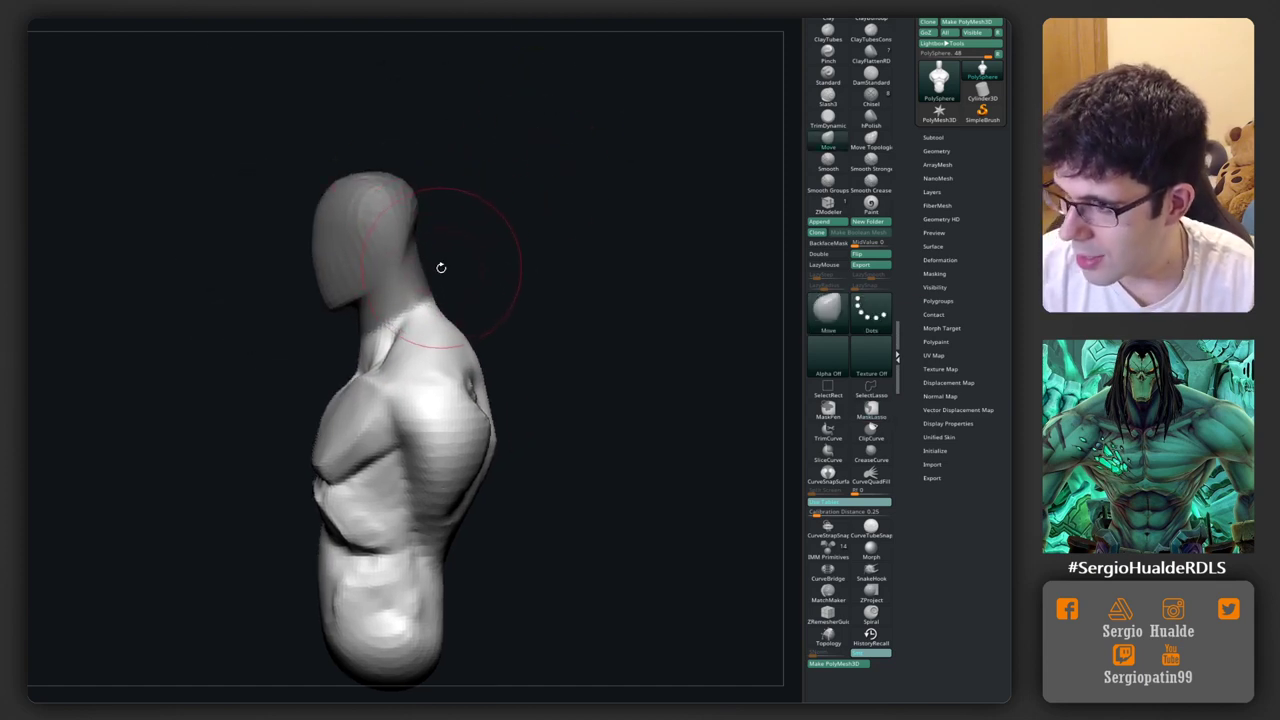
{"action": "key", "text": "ctrl"}
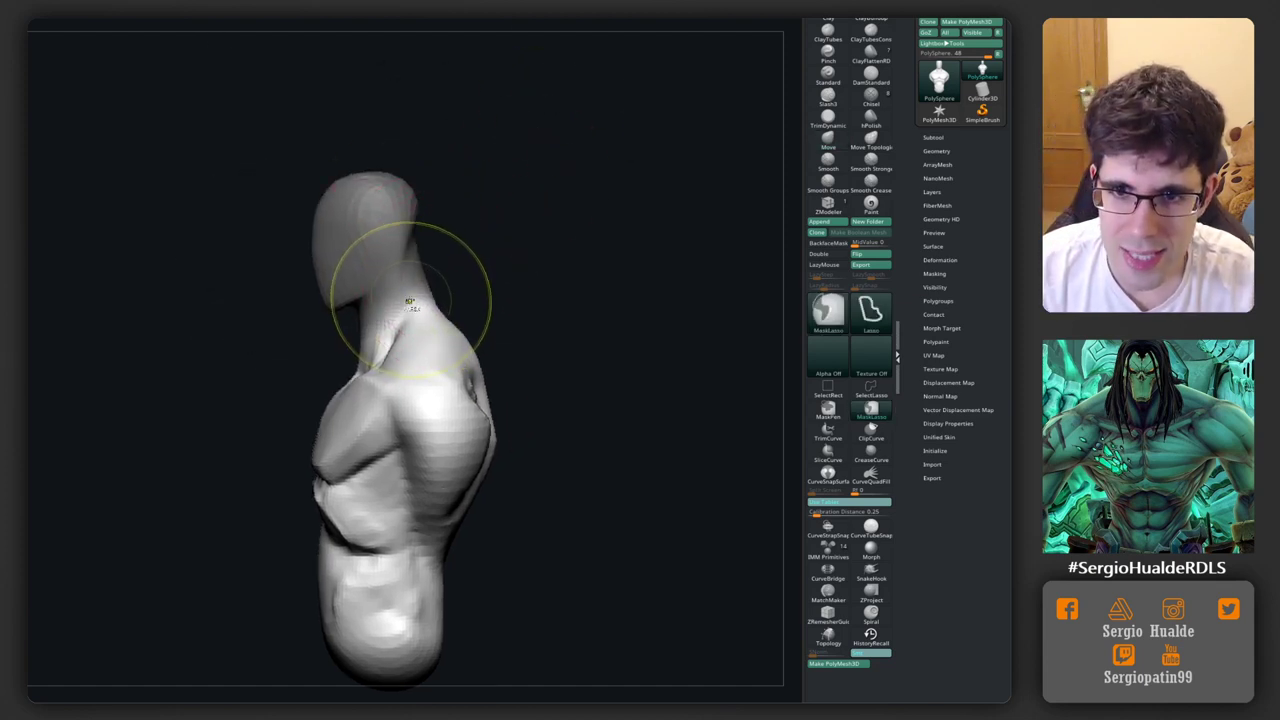
Step: Invert the mask to free the head and drag it down onto the neck with Transpose
{"action": "left_click", "coordinate": [463, 288], "text": "ctrl"}
{"action": "left_click", "coordinate": [461, 300], "text": "ctrl"}
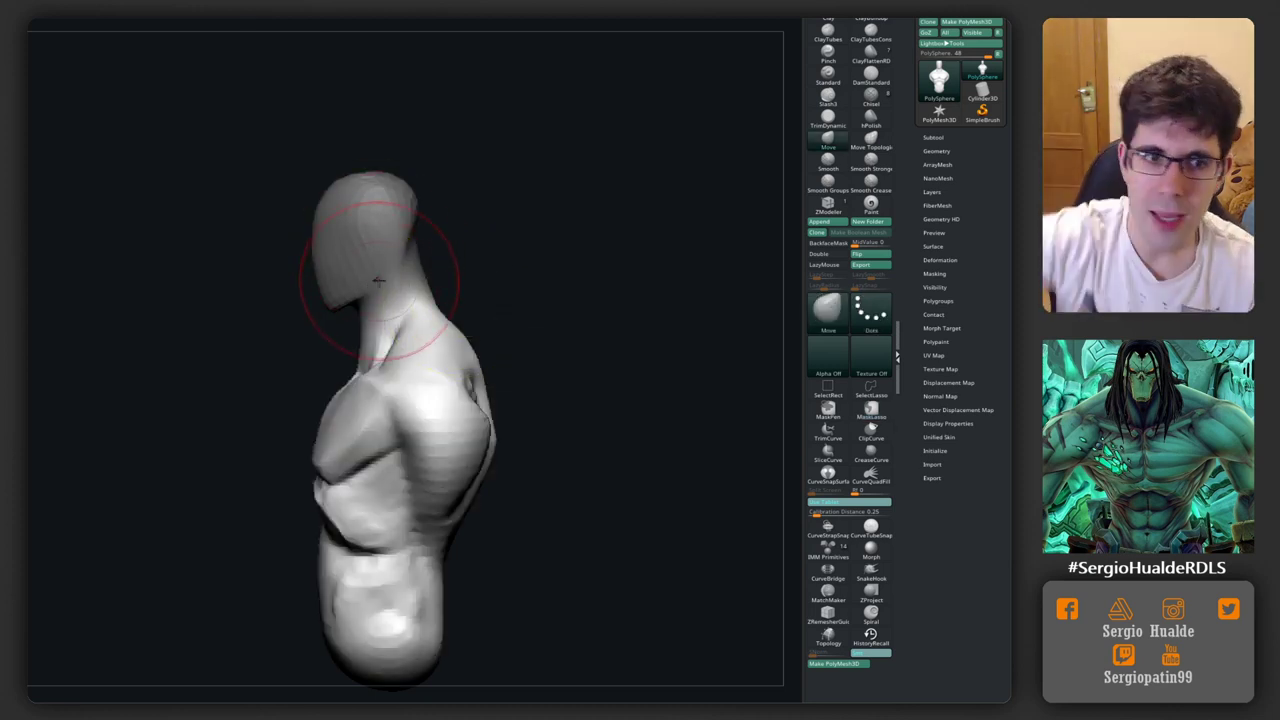
{"action": "scroll", "coordinate": [376, 266], "scroll_direction": "up", "scroll_amount": 3}
{"action": "mouse_move", "coordinate": [376, 264]}
{"action": "right_mouse_down"}
{"action": "mouse_move", "coordinate": [337, 280]}
{"action": "mouse_move", "coordinate": [463, 234]}
{"action": "right_mouse_up"}
{"action": "key", "text": "w"}
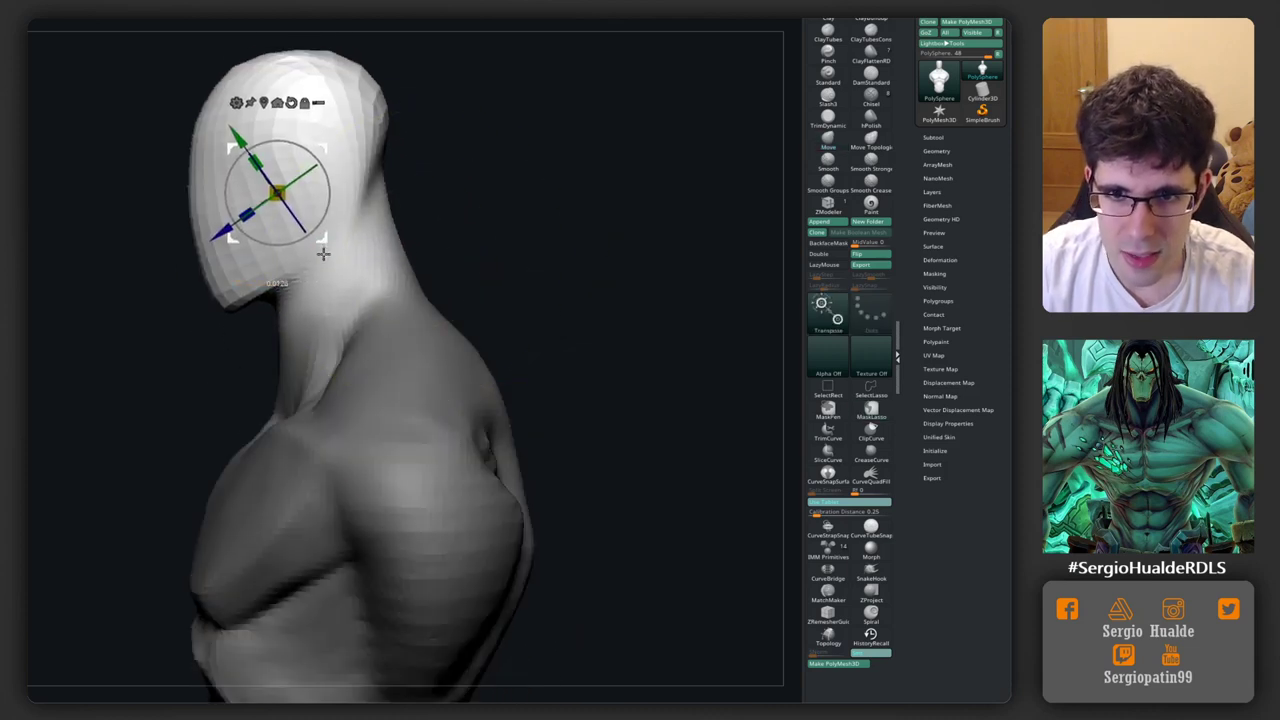
{"action": "left_click_drag", "start_coordinate": [329, 228], "coordinate": [330, 250]}
{"action": "key", "text": "q"}
{"action": "mouse_move", "coordinate": [395, 302]}
{"action": "right_mouse_down"}
{"action": "mouse_move", "coordinate": [457, 277]}
{"action": "mouse_move", "coordinate": [430, 295]}
{"action": "right_mouse_up"}
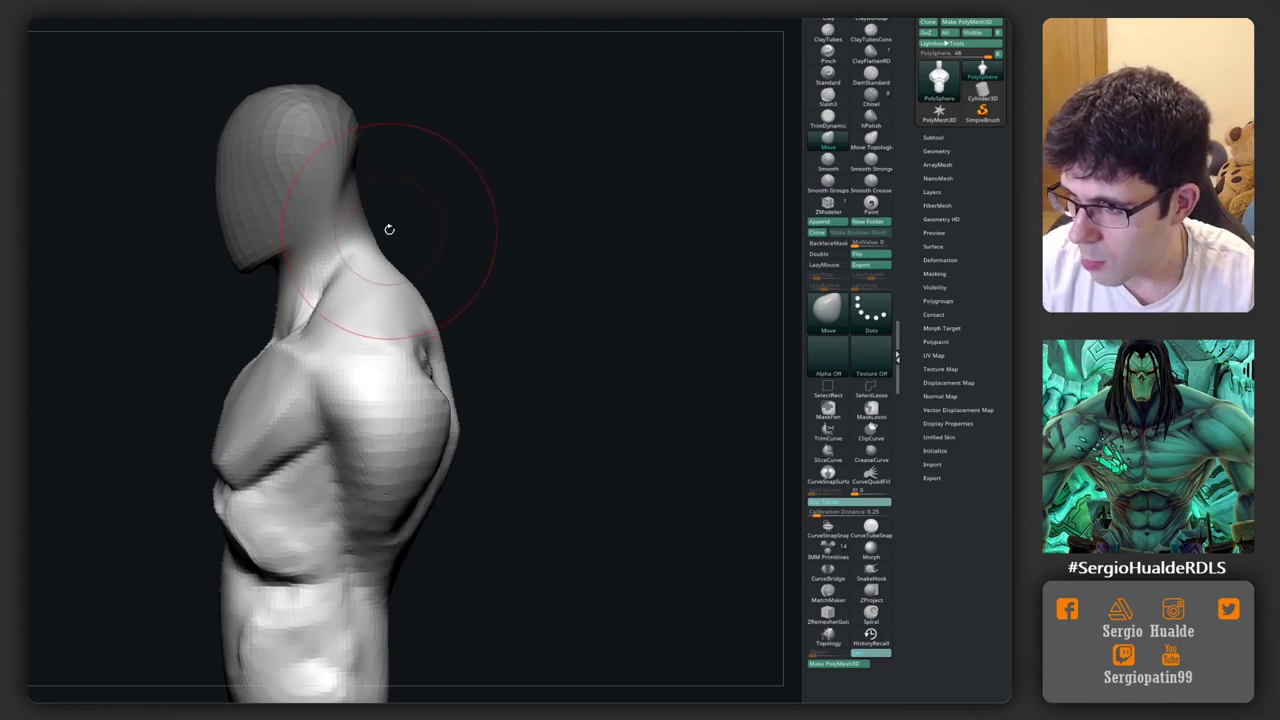
{"action": "left_click_drag", "start_coordinate": [390, 231], "coordinate": [357, 291]}
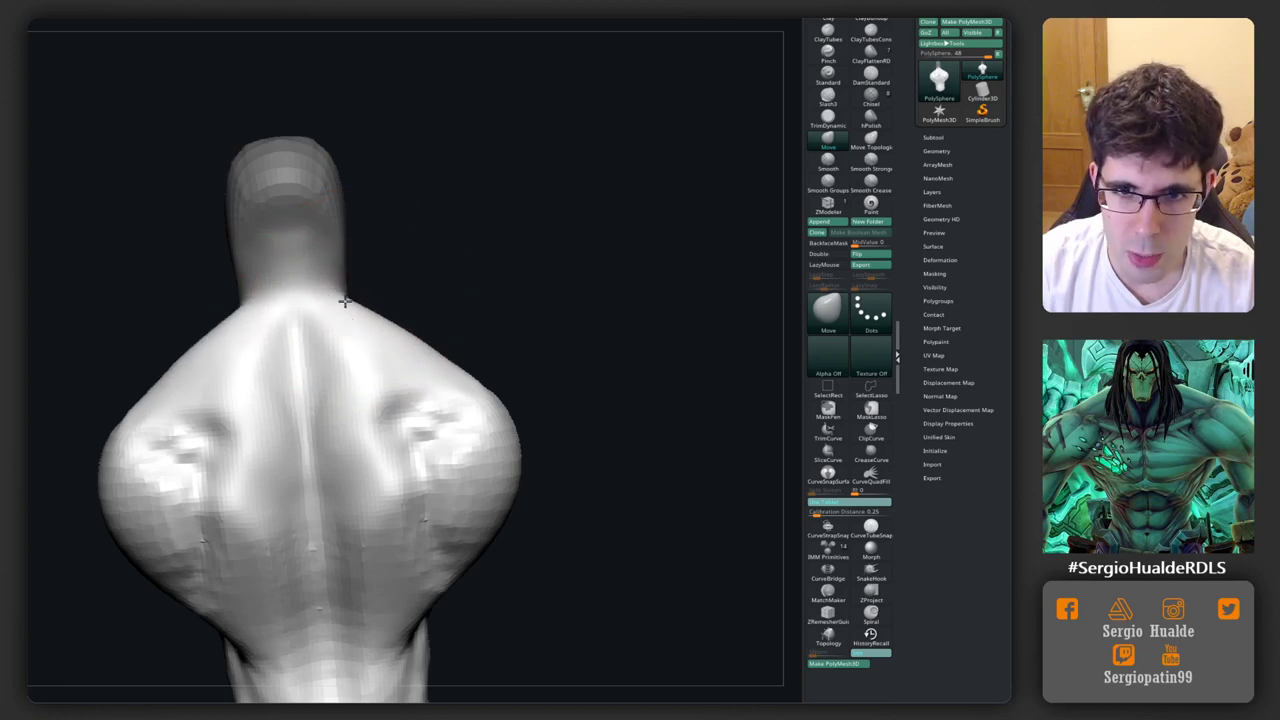
Step: Smooth the upper back and shoulder blend, then switch to the DamStandard brush
{"action": "left_click_drag", "start_coordinate": [343, 297], "coordinate": [457, 343]}
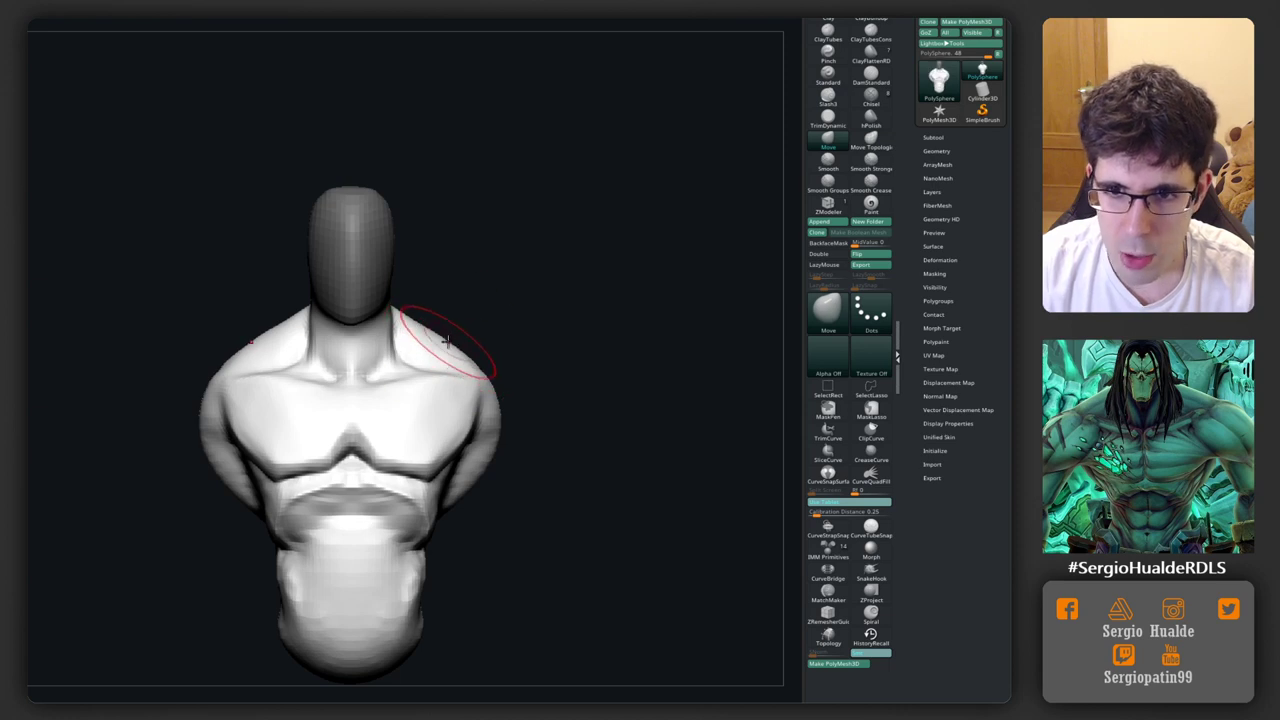
{"action": "mouse_move", "coordinate": [474, 365]}
{"action": "left_mouse_down"}
{"action": "mouse_move", "coordinate": [432, 340]}
{"action": "mouse_move", "coordinate": [443, 333]}
{"action": "mouse_move", "coordinate": [417, 371]}
{"action": "mouse_move", "coordinate": [382, 320]}
{"action": "mouse_move", "coordinate": [437, 354]}
{"action": "mouse_move", "coordinate": [399, 376]}
{"action": "left_mouse_up"}
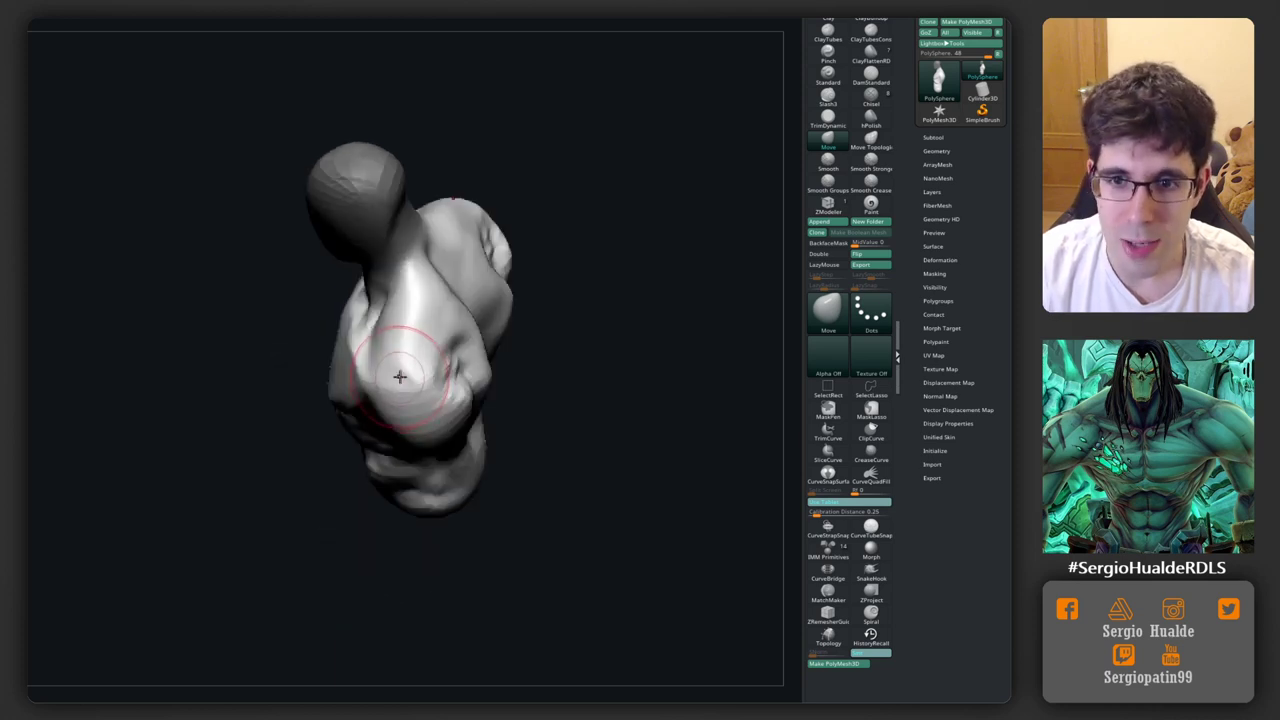
{"action": "key", "text": "shift"}
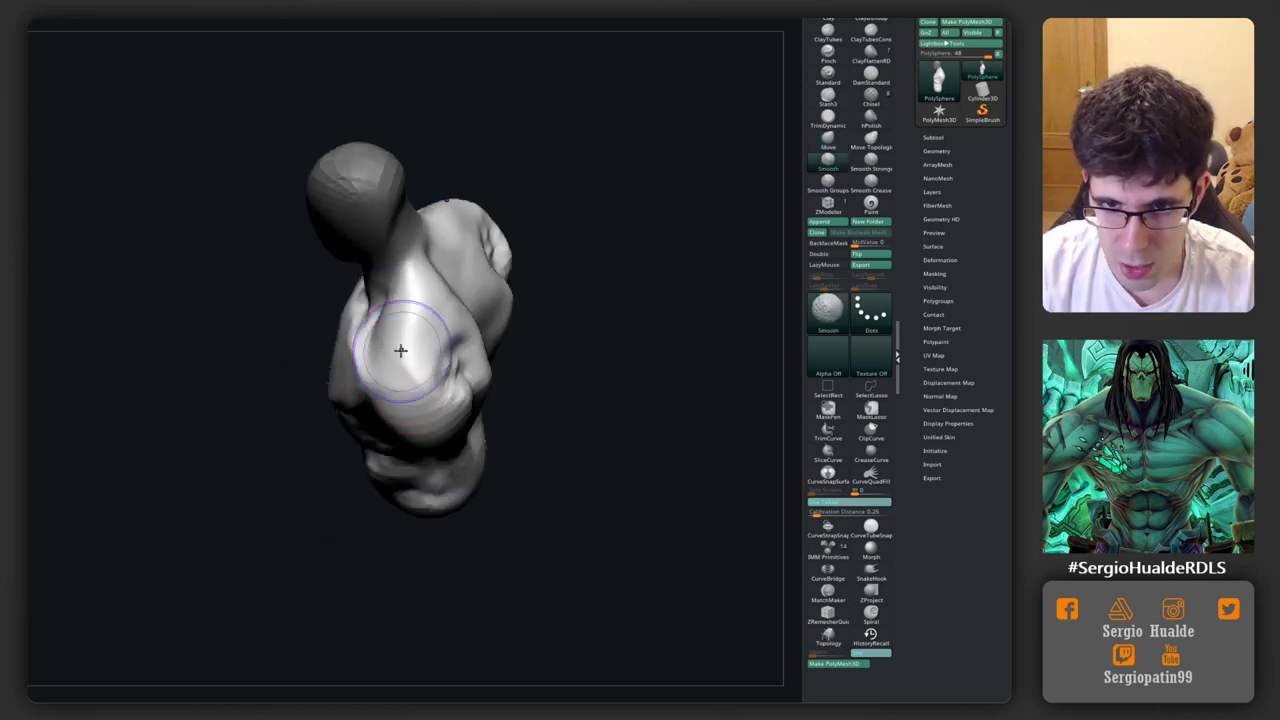
{"action": "mouse_move", "coordinate": [403, 336]}
{"action": "left_mouse_down"}
{"action": "mouse_move", "coordinate": [446, 374]}
{"action": "mouse_move", "coordinate": [350, 368]}
{"action": "mouse_move", "coordinate": [352, 405]}
{"action": "left_mouse_up"}
{"action": "key", "text": "b"}
{"action": "key", "text": "d"}
{"action": "key", "text": "s"}
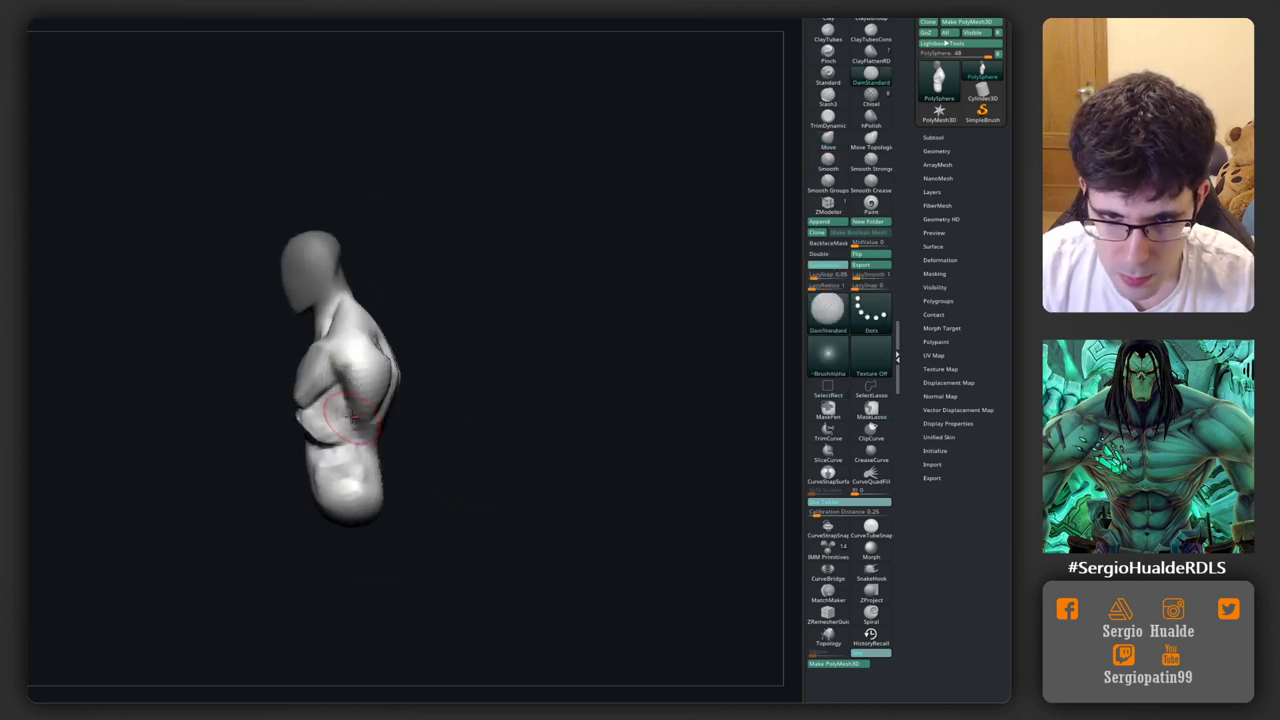
{"action": "left_click_drag", "start_coordinate": [367, 449], "coordinate": [386, 414]}
{"action": "mouse_move", "coordinate": [337, 357]}
{"action": "left_mouse_down"}
{"action": "mouse_move", "coordinate": [394, 407]}
{"action": "mouse_move", "coordinate": [398, 357]}
{"action": "mouse_move", "coordinate": [364, 361]}
{"action": "left_mouse_up"}
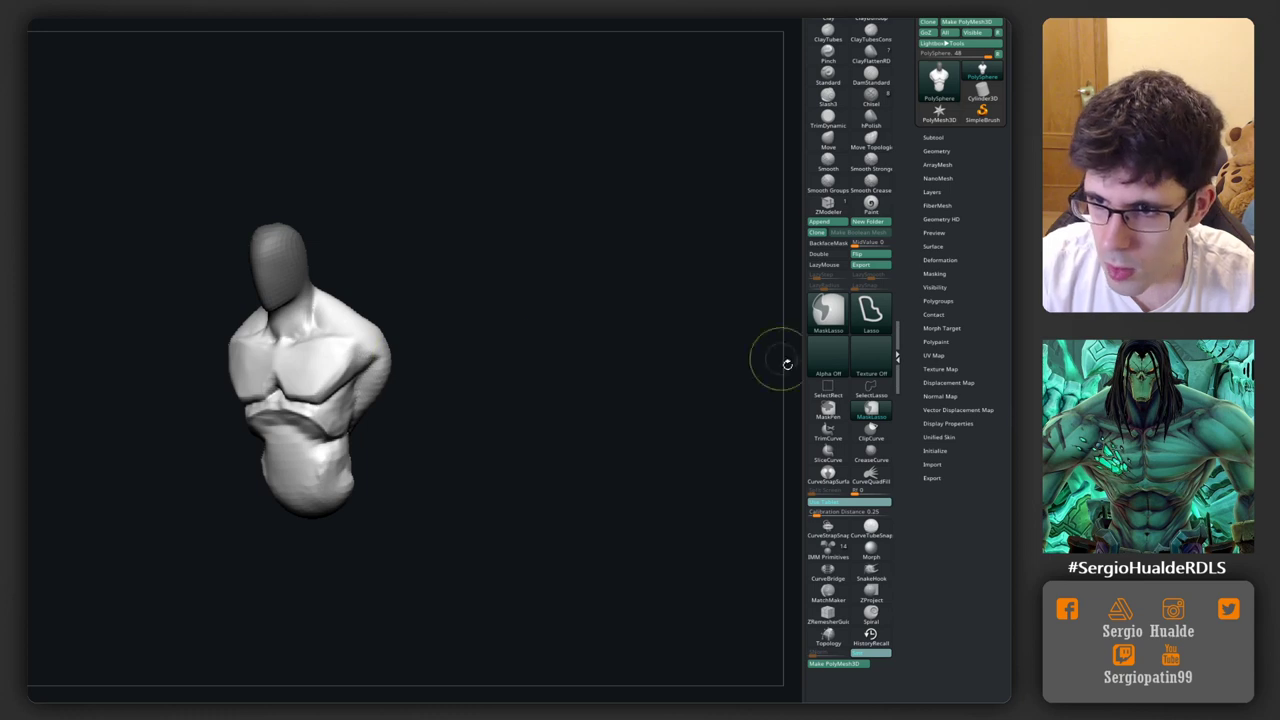
Step: Pull a rounded deltoid bulge out of the shoulder end using Move, Smooth and Clay
{"action": "left_click", "coordinate": [828, 406], "text": "ctrl"}
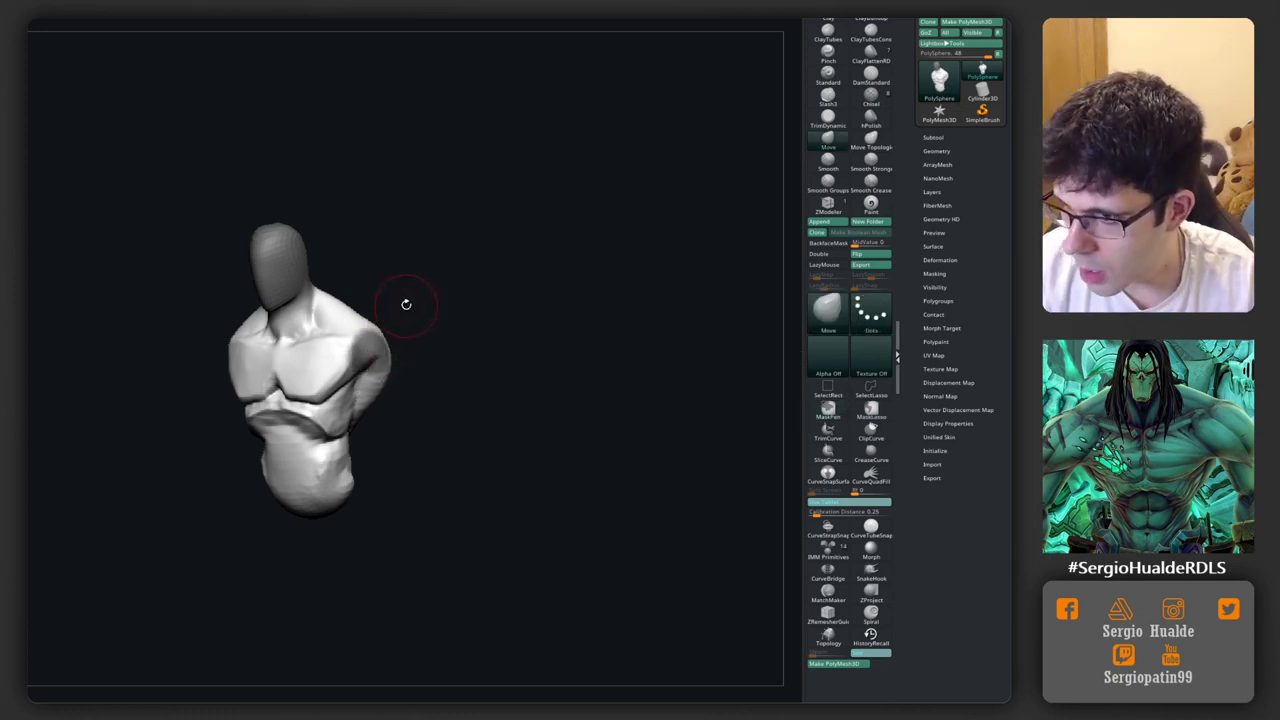
{"action": "mouse_move", "coordinate": [440, 298]}
{"action": "left_mouse_down", "text": "shift"}
{"action": "mouse_move", "coordinate": [418, 340]}
{"action": "mouse_move", "coordinate": [435, 360]}
{"action": "mouse_move", "coordinate": [443, 334]}
{"action": "left_mouse_up", "text": "shift"}
{"action": "mouse_move", "coordinate": [352, 370]}
{"action": "left_mouse_down", "text": "ctrl"}
{"action": "mouse_move", "coordinate": [409, 391]}
{"action": "mouse_move", "coordinate": [376, 391]}
{"action": "left_mouse_up", "text": "ctrl"}
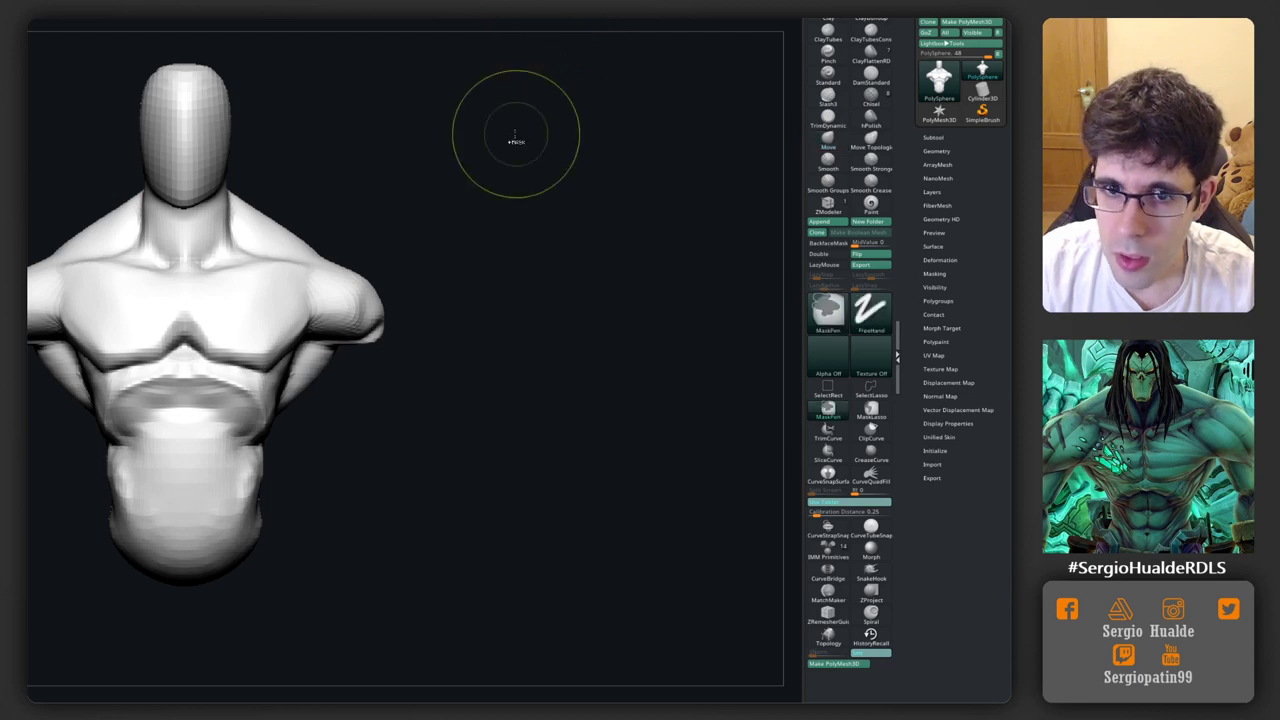
{"action": "left_click_drag", "start_coordinate": [371, 414], "coordinate": [386, 300]}
{"action": "key", "text": "shift"}
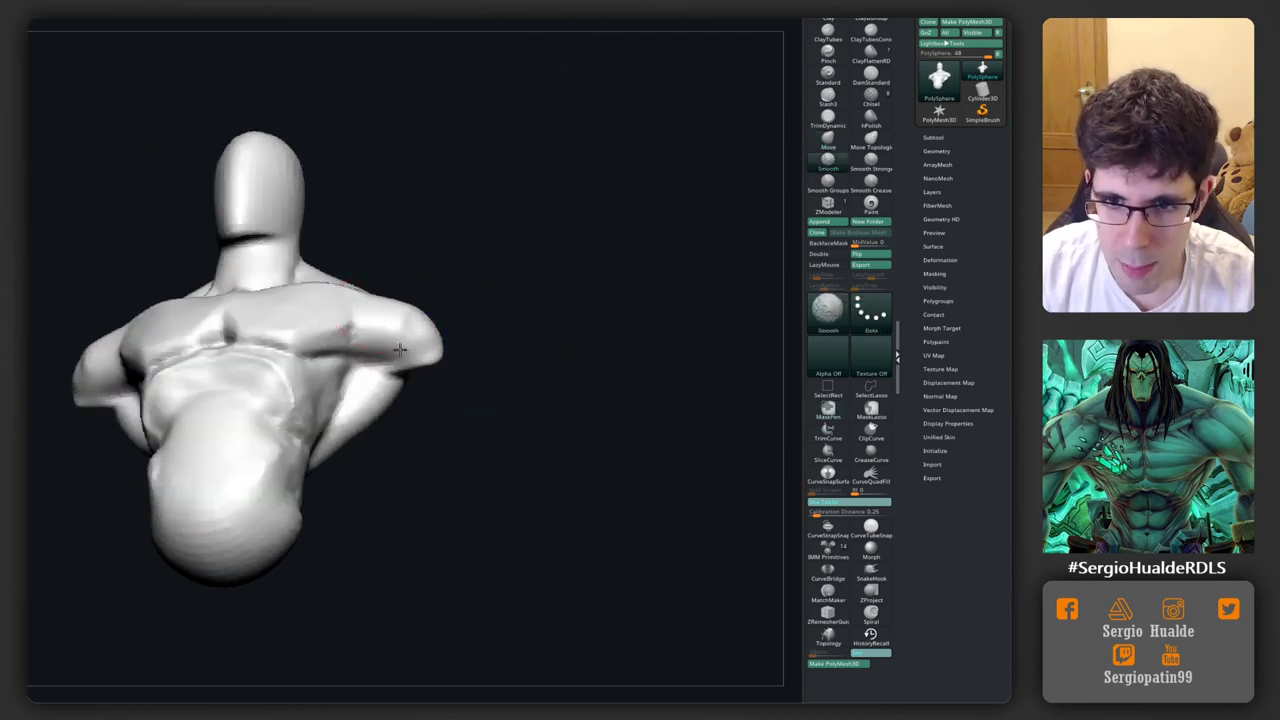
{"action": "left_click_drag", "start_coordinate": [433, 347], "coordinate": [457, 350]}
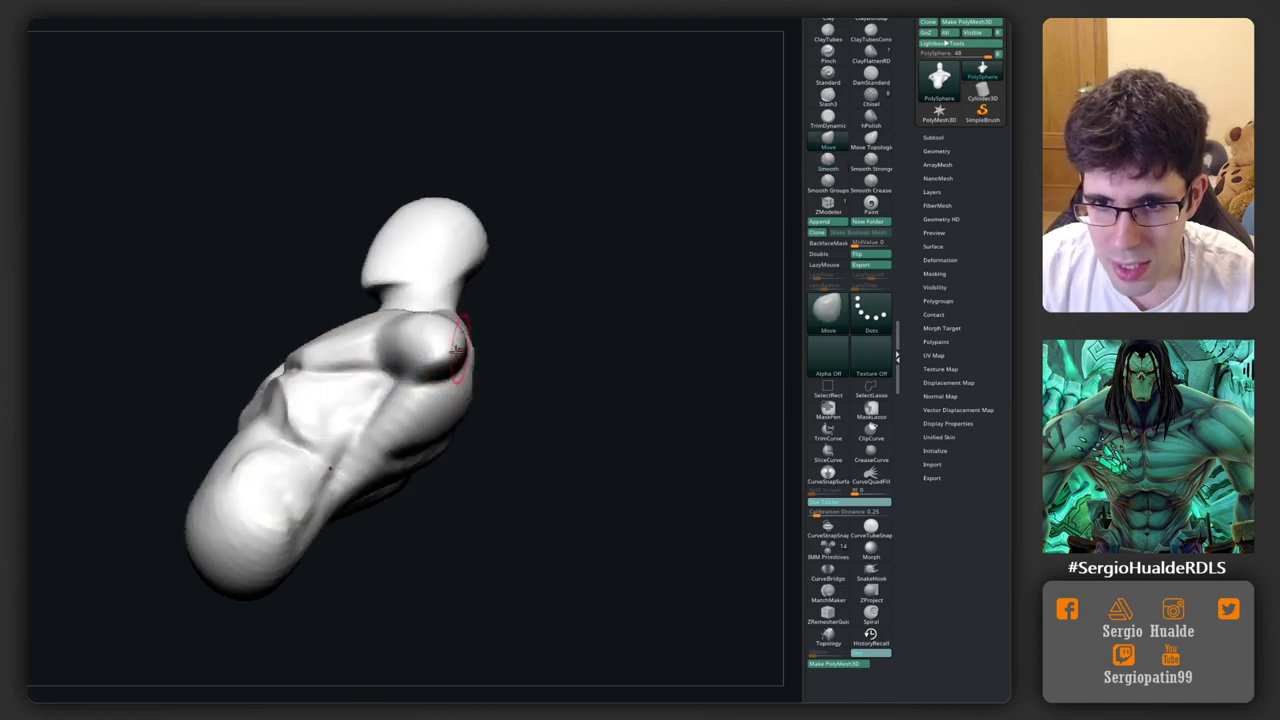
{"action": "key", "text": "b"}
{"action": "key", "text": "c"}
{"action": "key", "text": "l"}
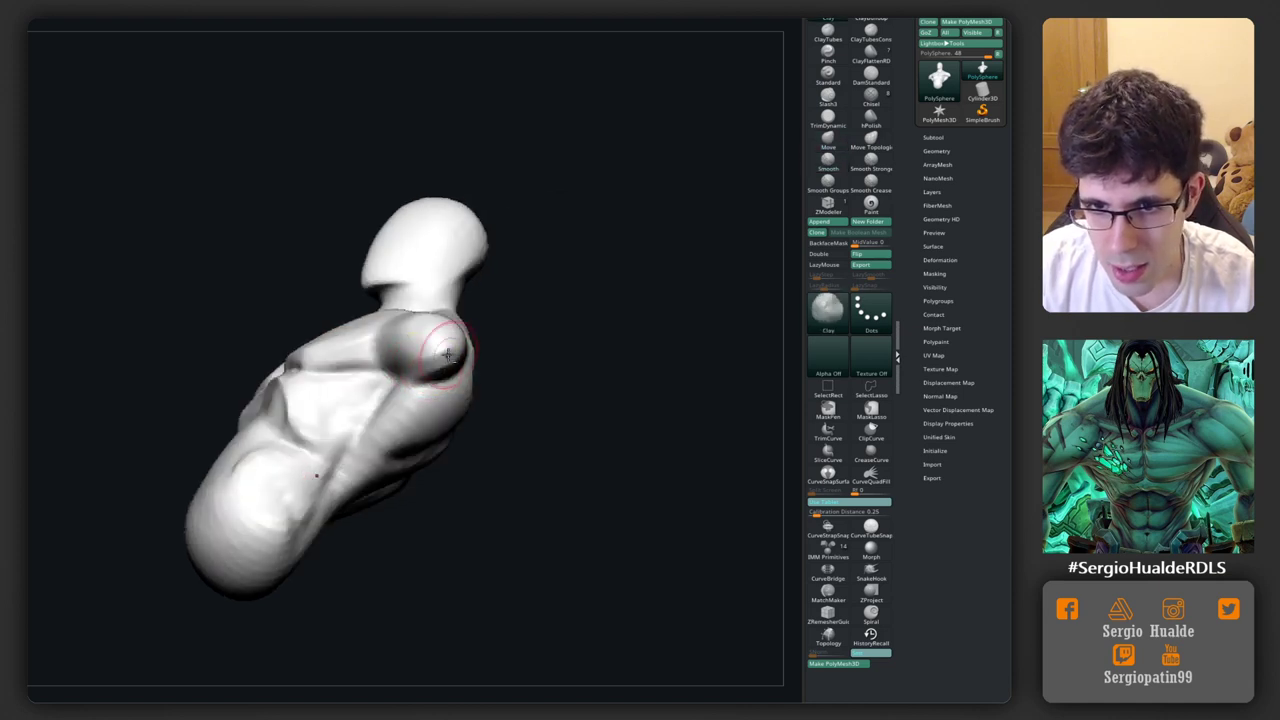
{"action": "mouse_move", "coordinate": [437, 337]}
{"action": "left_mouse_down"}
{"action": "mouse_move", "coordinate": [423, 334]}
{"action": "mouse_move", "coordinate": [437, 357]}
{"action": "left_mouse_up"}
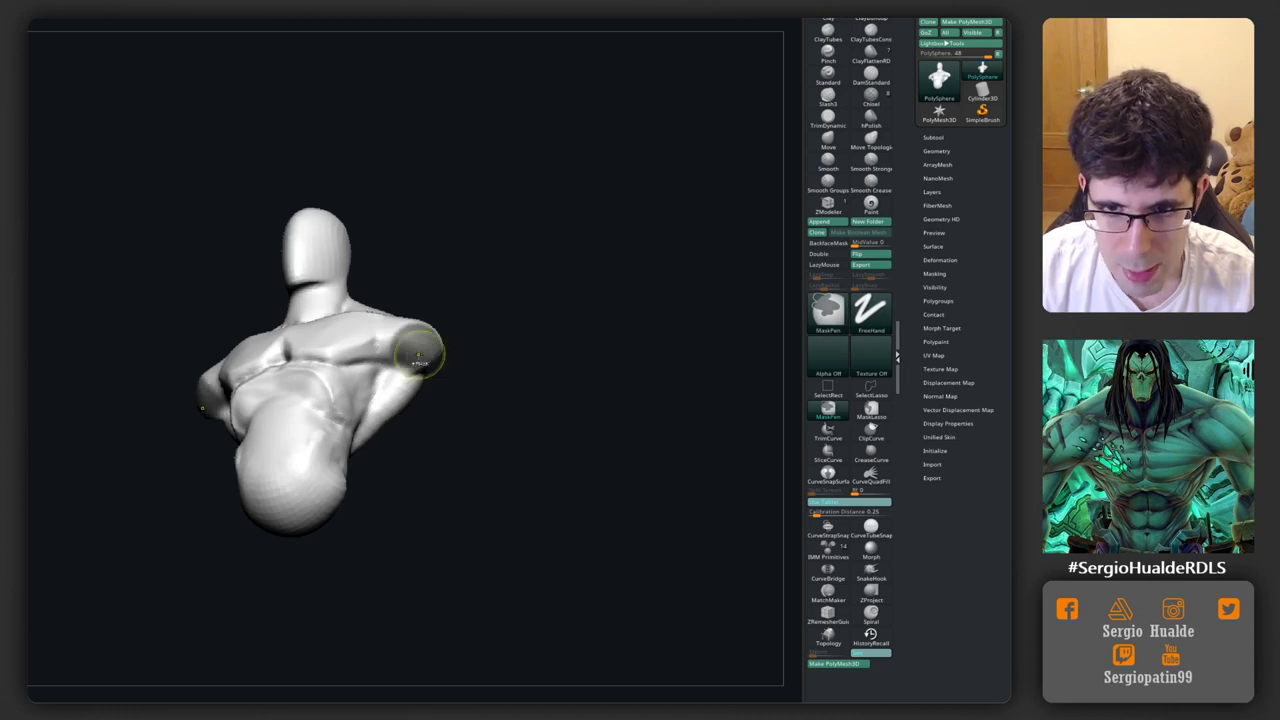
Step: Pull both arms down and lengthen them symmetrically alongside the torso
{"action": "left_click", "coordinate": [483, 348], "text": "ctrl"}
{"action": "mouse_move", "coordinate": [483, 348]}
{"action": "left_mouse_down"}
{"action": "mouse_move", "coordinate": [449, 366]}
{"action": "mouse_move", "coordinate": [497, 611]}
{"action": "left_mouse_up"}
{"action": "mouse_move", "coordinate": [486, 486]}
{"action": "left_mouse_down", "text": "alt"}
{"action": "mouse_move", "coordinate": [443, 434]}
{"action": "mouse_move", "coordinate": [424, 516]}
{"action": "mouse_move", "coordinate": [417, 420]}
{"action": "left_mouse_up", "text": "alt"}
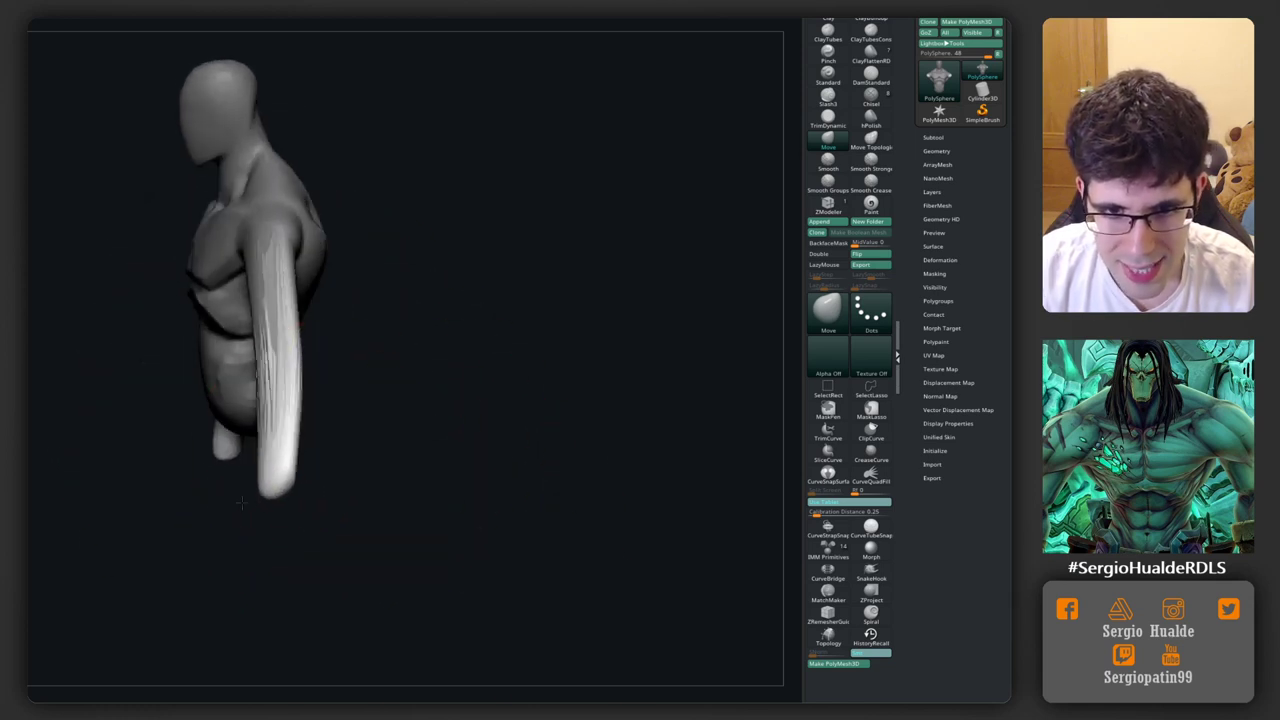
{"action": "mouse_move", "coordinate": [314, 400]}
{"action": "left_mouse_down"}
{"action": "mouse_move", "coordinate": [420, 349]}
{"action": "mouse_move", "coordinate": [409, 380]}
{"action": "mouse_move", "coordinate": [386, 386]}
{"action": "left_mouse_up"}
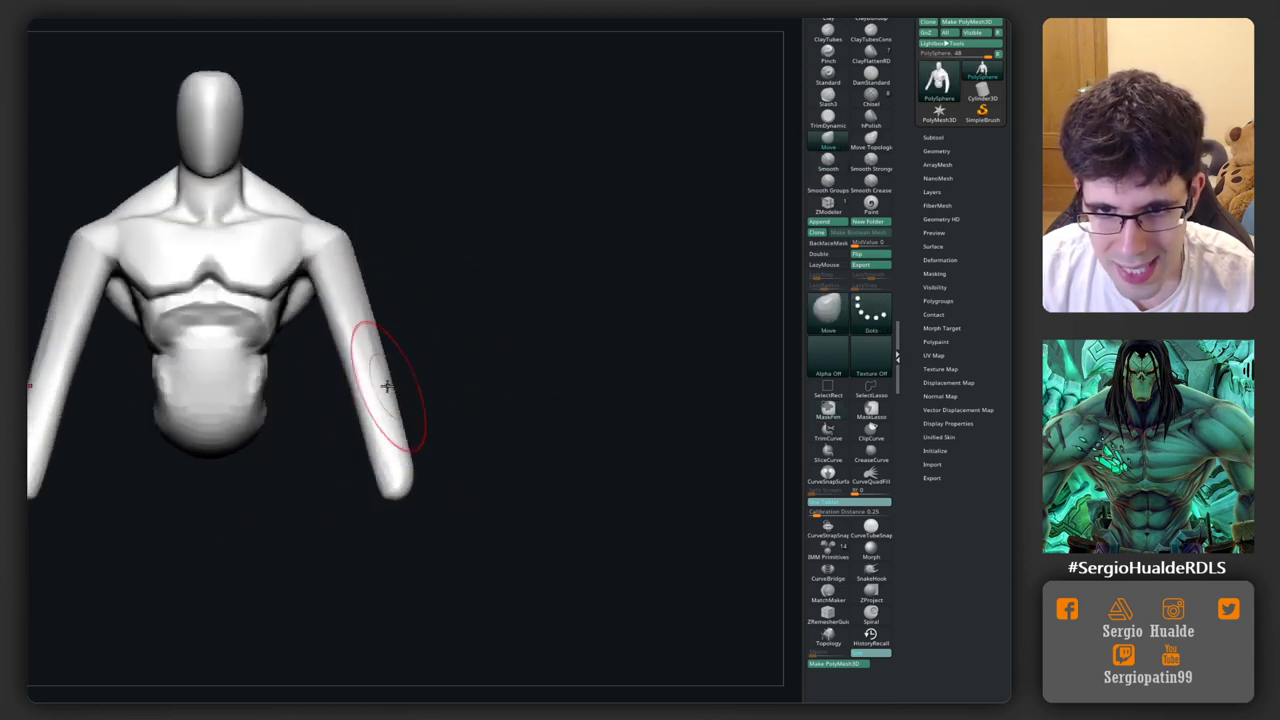
{"action": "mouse_move", "coordinate": [374, 289]}
{"action": "left_mouse_down"}
{"action": "mouse_move", "coordinate": [408, 286]}
{"action": "mouse_move", "coordinate": [369, 212]}
{"action": "left_mouse_up"}
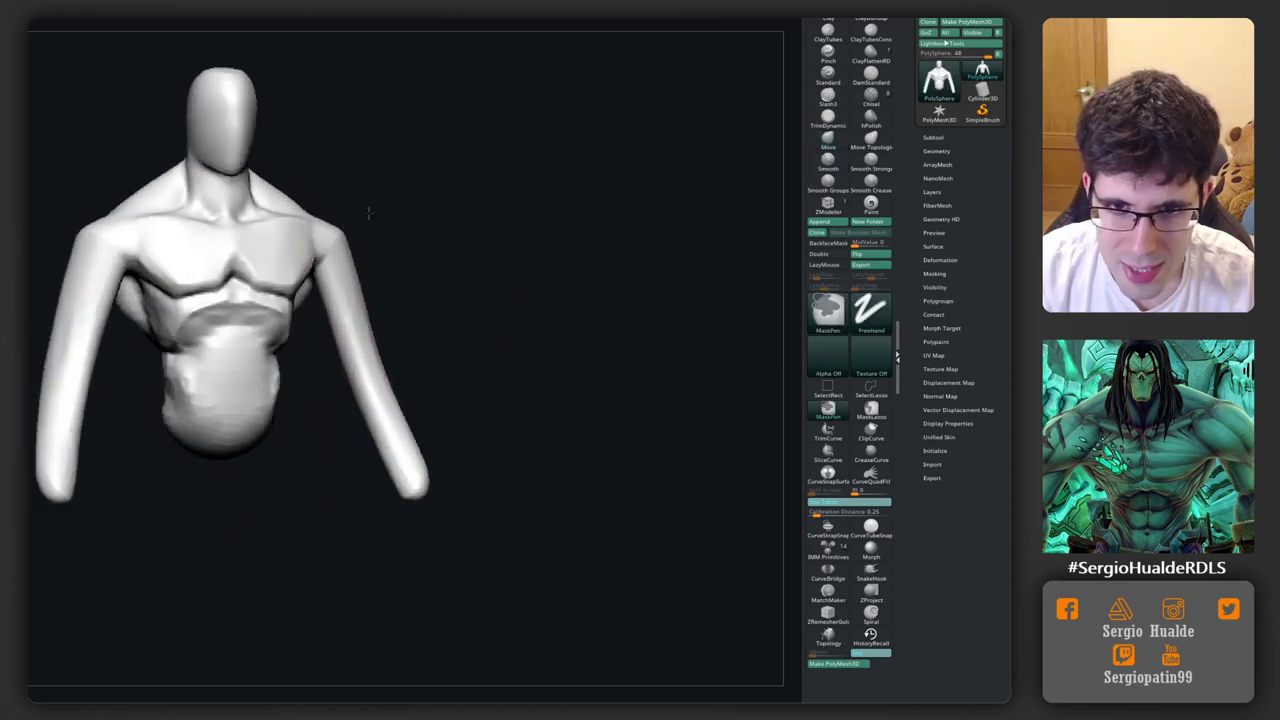
Step: Lasso-mask around the arm, invert, and reshape both arm tips with a small Move brush
{"action": "left_click", "coordinate": [871, 408], "text": "ctrl"}
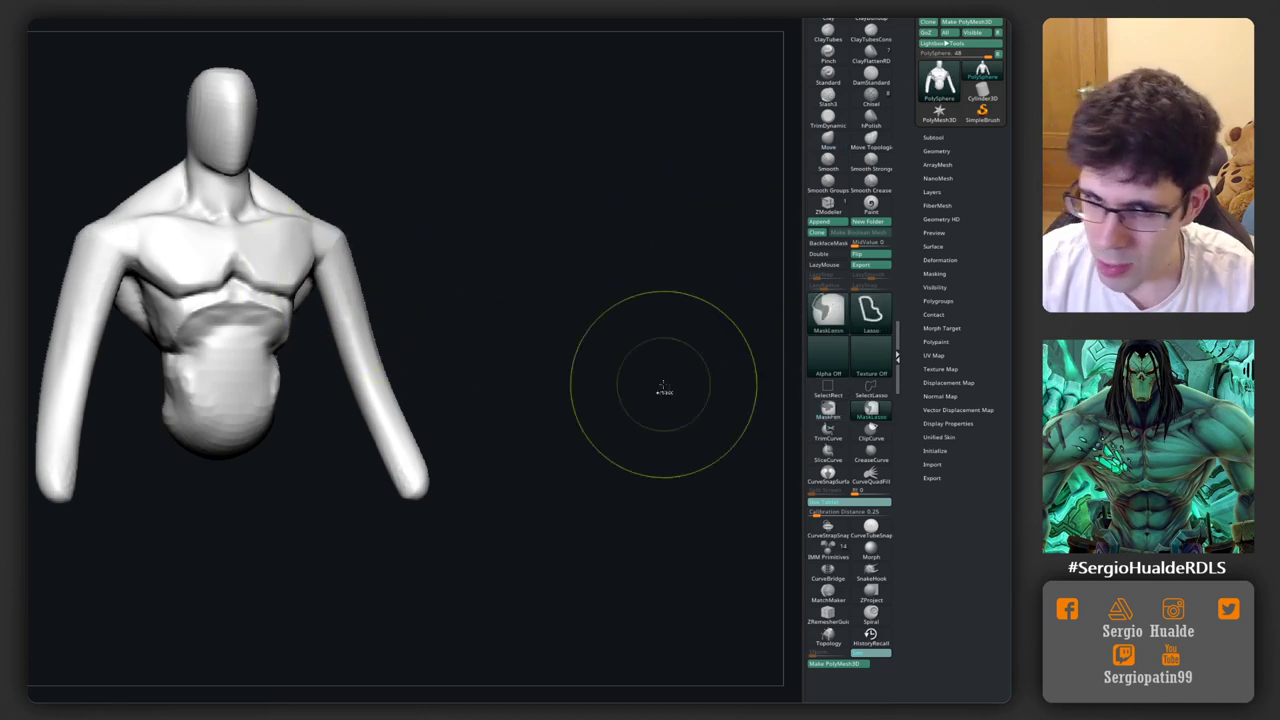
{"action": "left_click_drag", "start_coordinate": [330, 198], "coordinate": [499, 462], "text": "ctrl"}
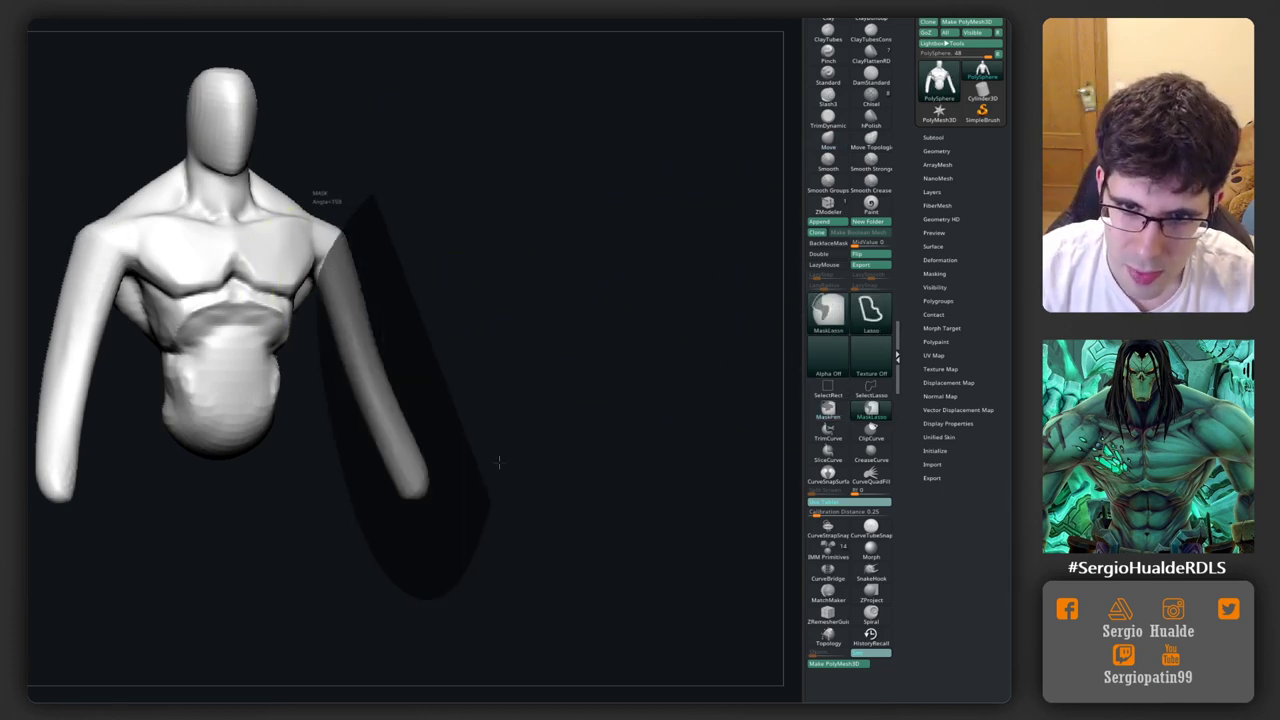
{"action": "key", "text": "ctrl+i"}
{"action": "key", "text": "b"}
{"action": "key", "text": "m"}
{"action": "key", "text": "v"}
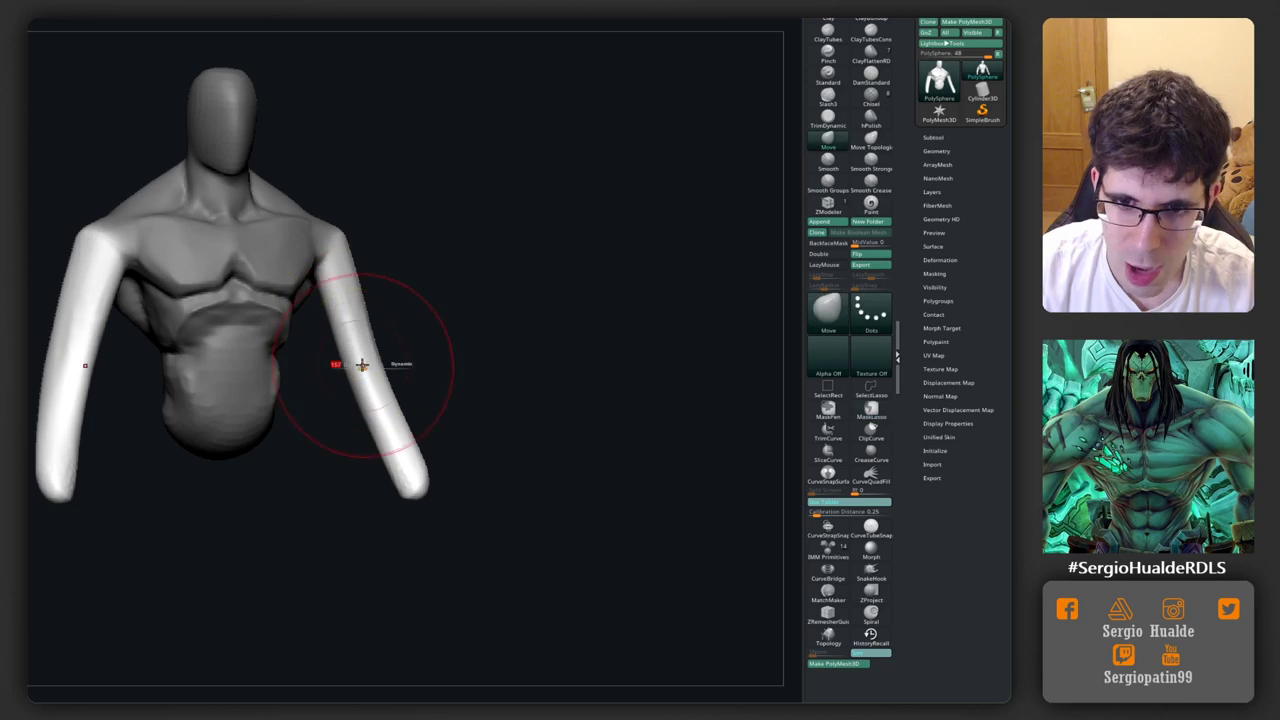
{"action": "left_click_drag", "start_coordinate": [362, 364], "coordinate": [400, 320]}
{"action": "key", "text": "s"}
{"action": "left_click", "coordinate": [400, 291]}
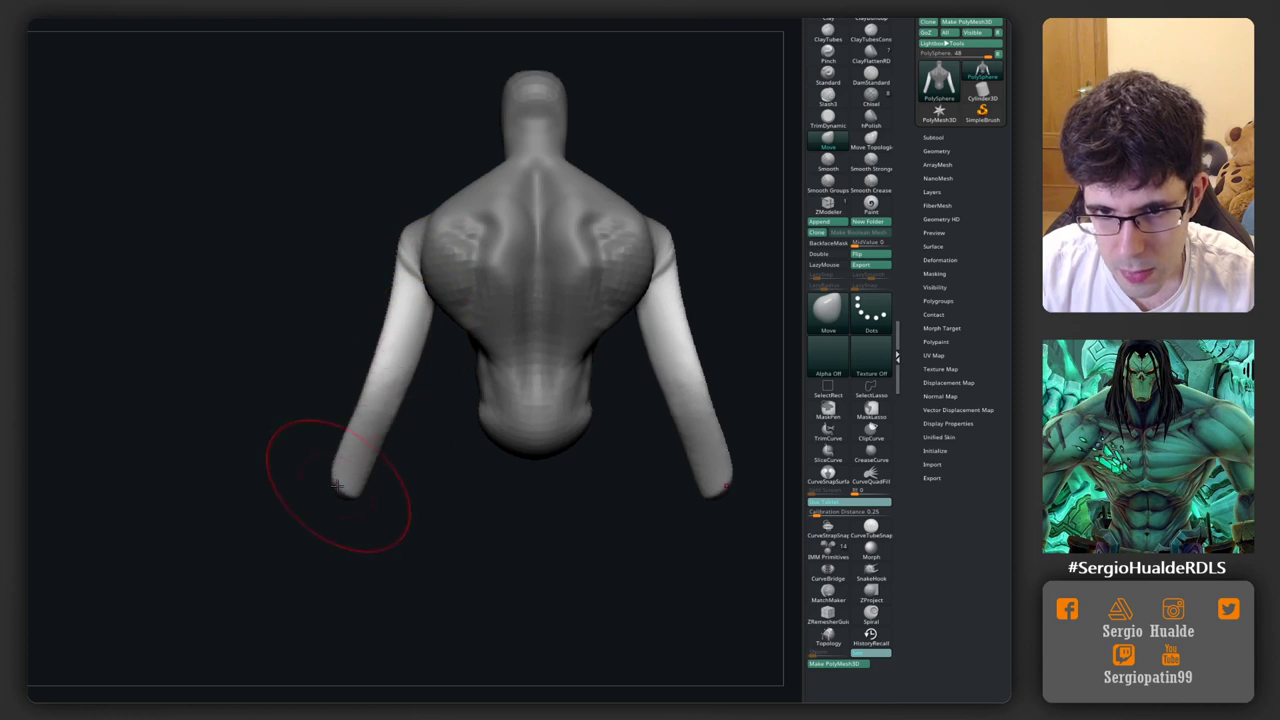
{"action": "mouse_move", "coordinate": [338, 485]}
{"action": "left_mouse_down"}
{"action": "mouse_move", "coordinate": [339, 472]}
{"action": "mouse_move", "coordinate": [443, 440]}
{"action": "mouse_move", "coordinate": [339, 500]}
{"action": "mouse_move", "coordinate": [366, 420]}
{"action": "mouse_move", "coordinate": [360, 403]}
{"action": "mouse_move", "coordinate": [343, 409]}
{"action": "mouse_move", "coordinate": [354, 403]}
{"action": "left_mouse_up"}
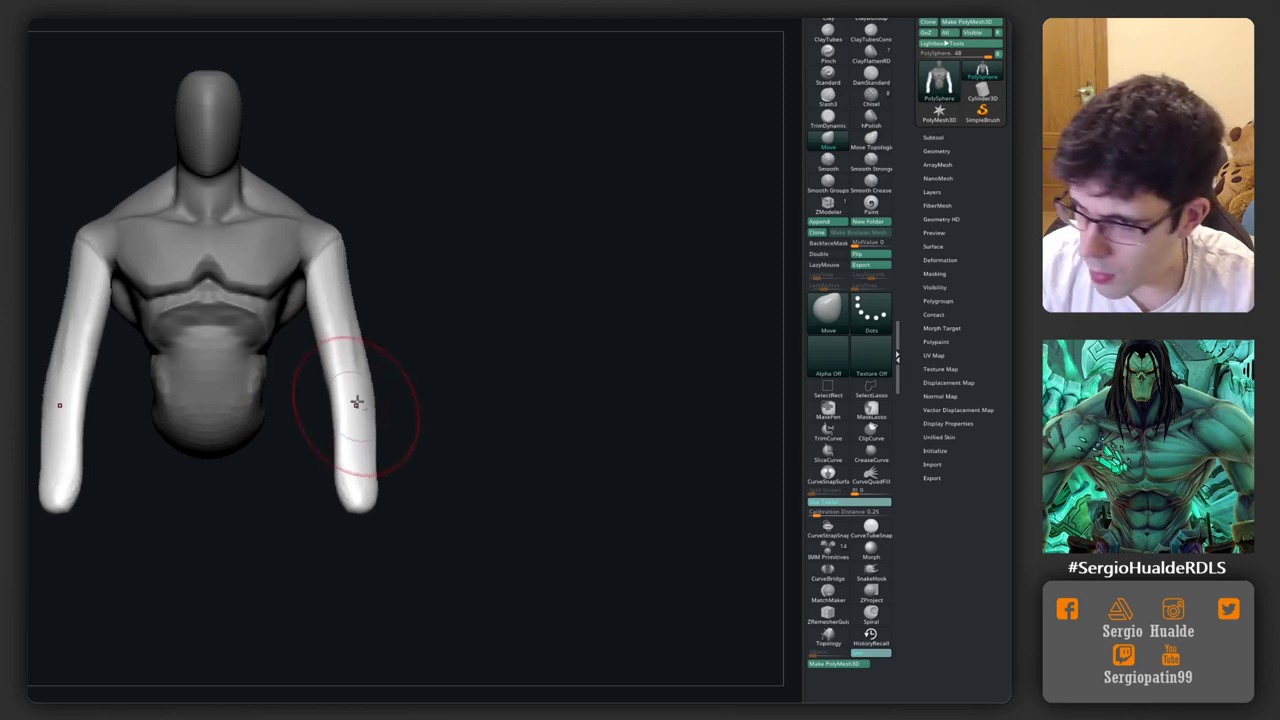
Step: Adjust the arm tips and smooth the right upper arm where it meets the shoulder
{"action": "left_click_drag", "start_coordinate": [359, 223], "coordinate": [391, 260], "text": "alt"}
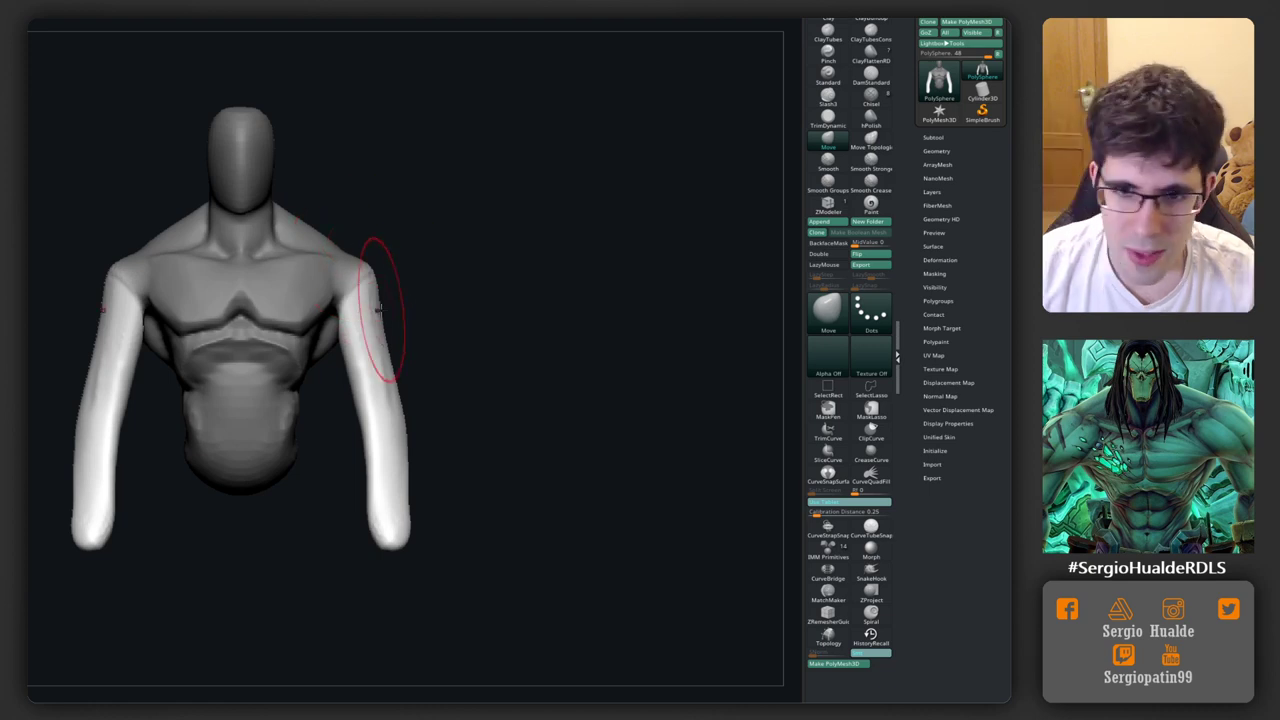
{"action": "left_click_drag", "start_coordinate": [371, 288], "coordinate": [378, 356], "text": "shift"}
{"action": "left_click_drag", "start_coordinate": [386, 486], "coordinate": [375, 293]}
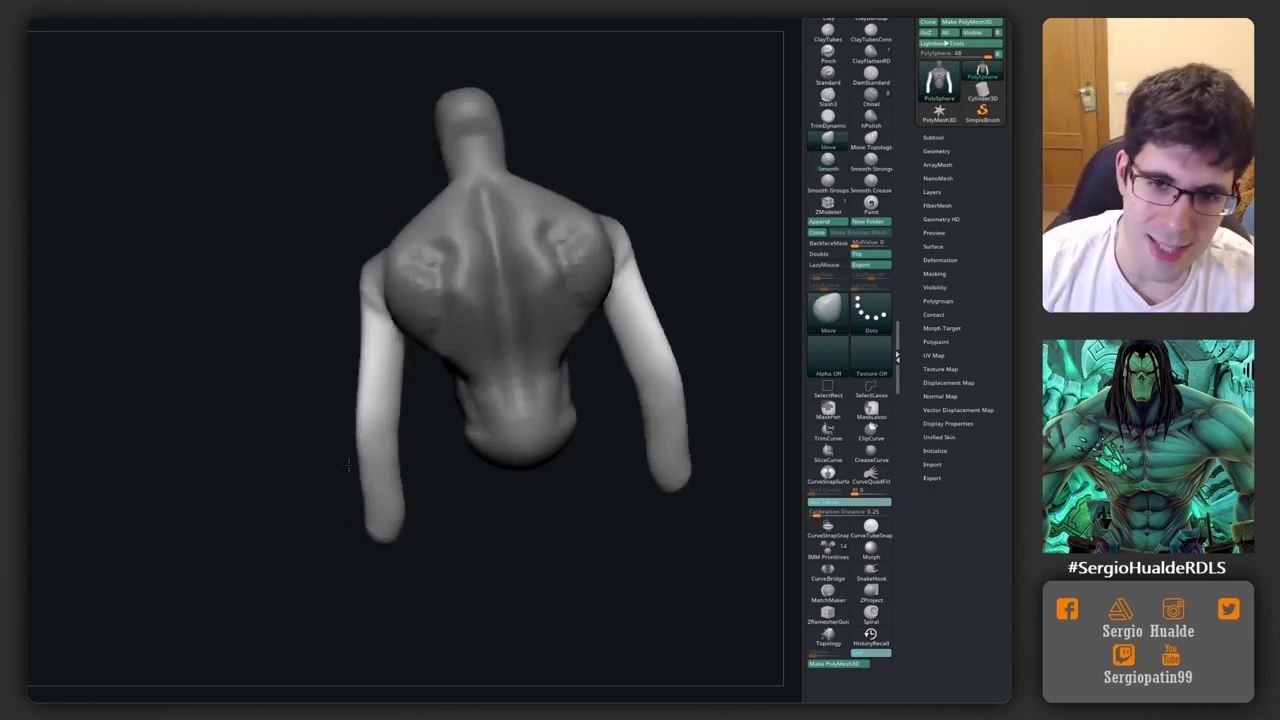
{"action": "left_click_drag", "start_coordinate": [366, 471], "coordinate": [320, 550]}
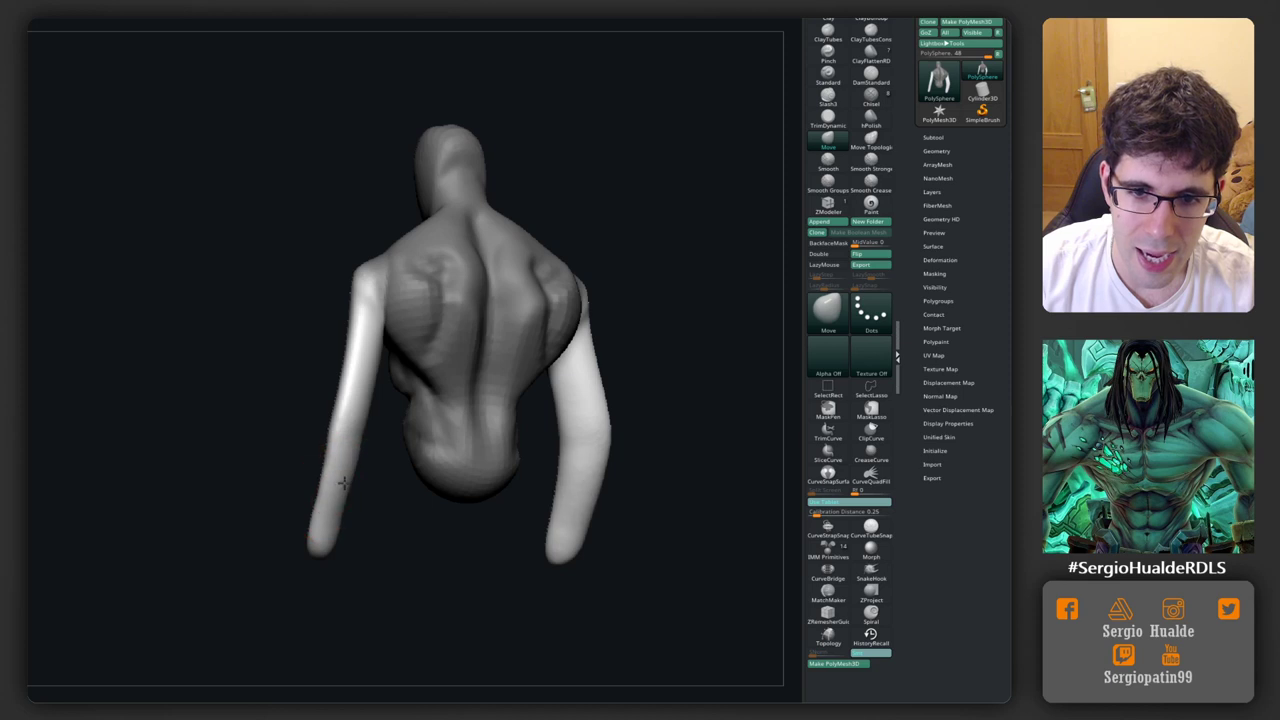
{"action": "key", "text": "shift"}
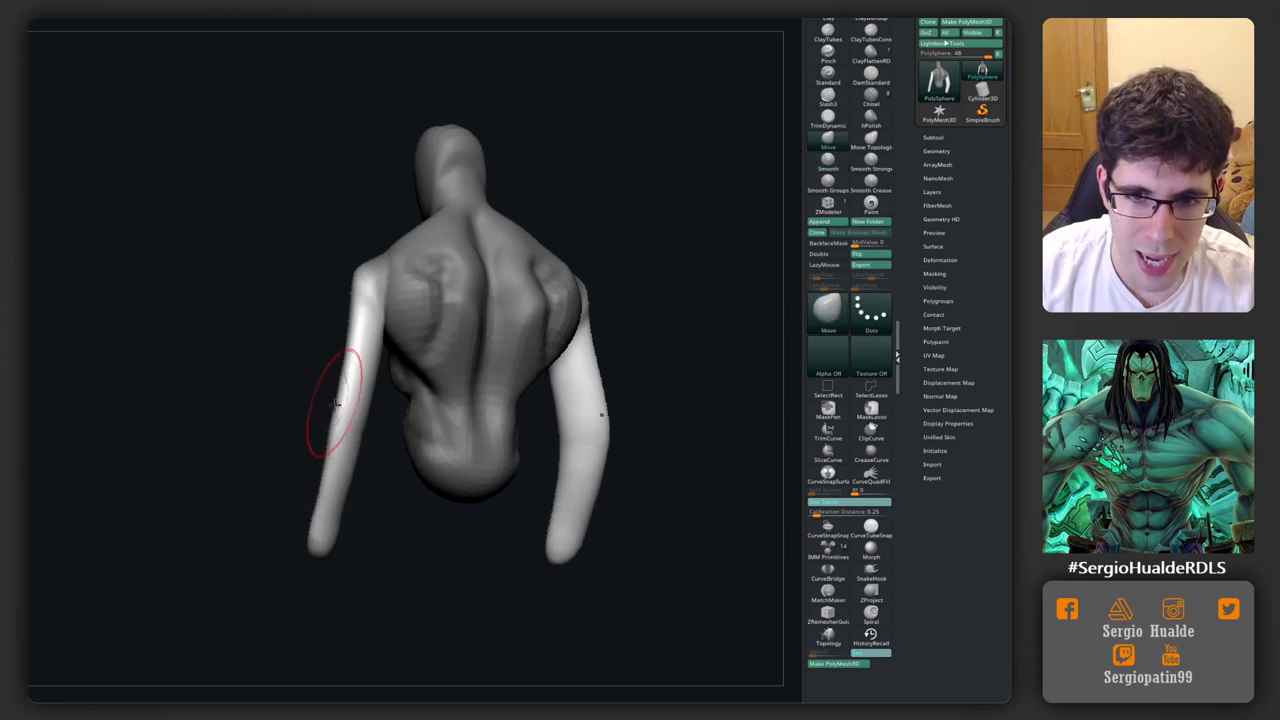
{"action": "mouse_move", "coordinate": [314, 414]}
{"action": "right_mouse_down"}
{"action": "mouse_move", "coordinate": [335, 475]}
{"action": "mouse_move", "coordinate": [369, 463]}
{"action": "right_mouse_up"}
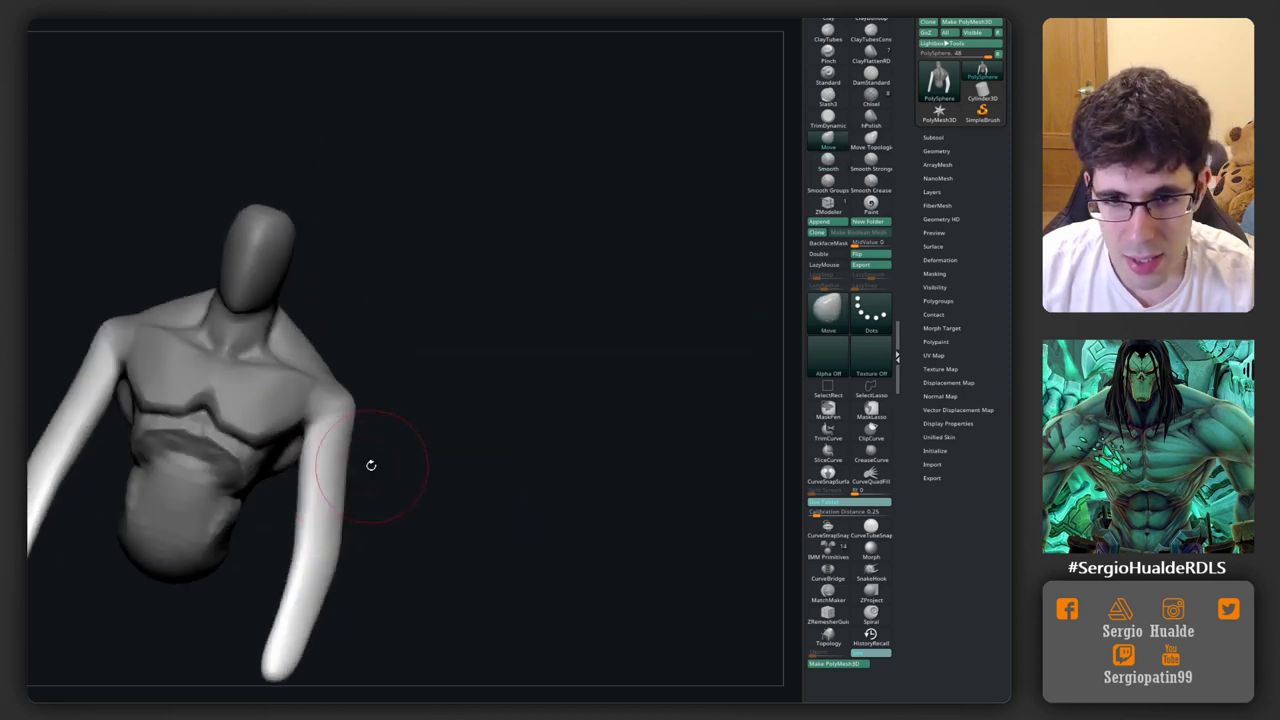
Step: Resize the Standard brush and smooth both arms from front and back views
{"action": "key", "text": "b"}
{"action": "key", "text": "s"}
{"action": "key", "text": "t"}
{"action": "key", "text": "s"}
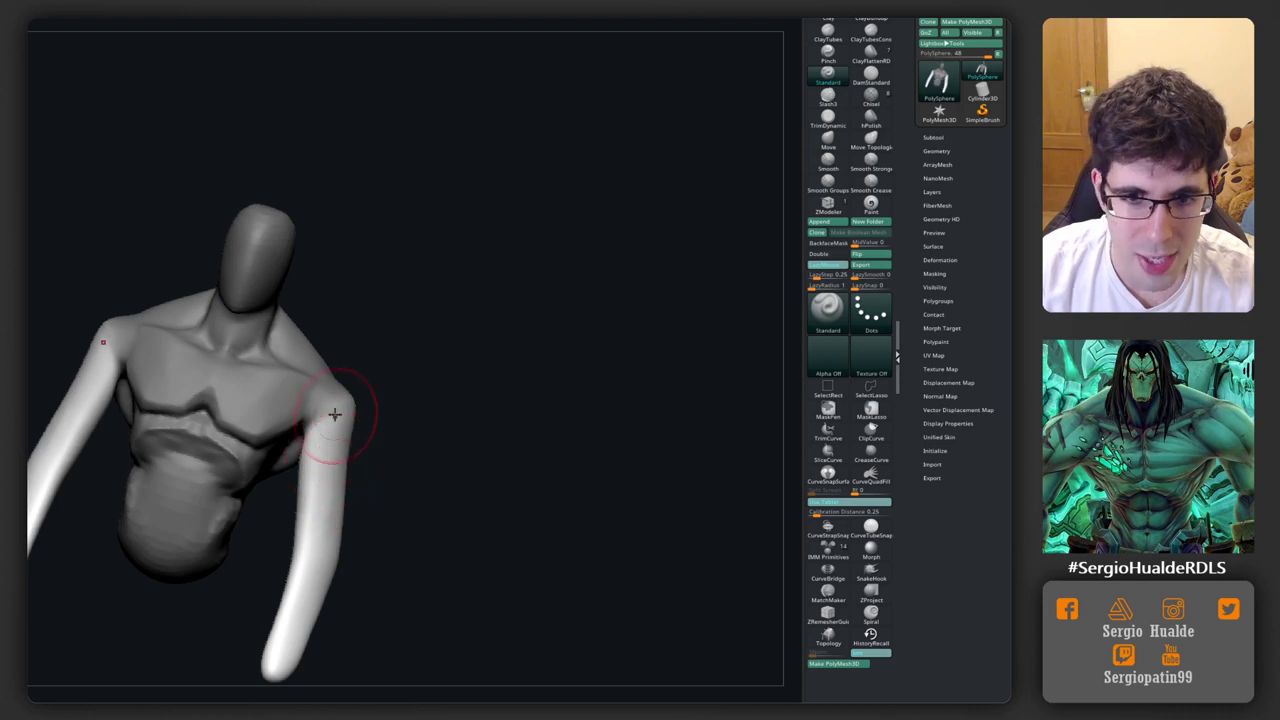
{"action": "right_click_drag", "start_coordinate": [323, 529], "coordinate": [343, 457]}
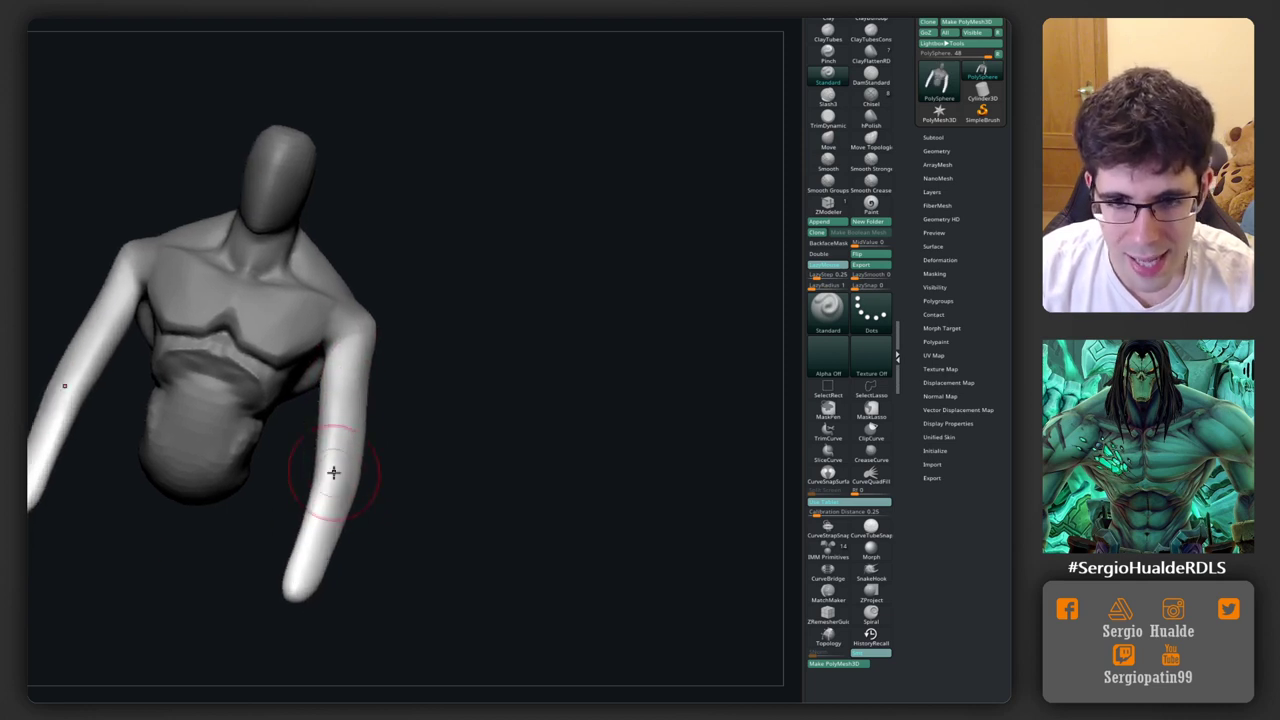
{"action": "key", "text": "shift"}
{"action": "left_click_drag", "start_coordinate": [414, 366], "coordinate": [411, 402], "text": "shift"}
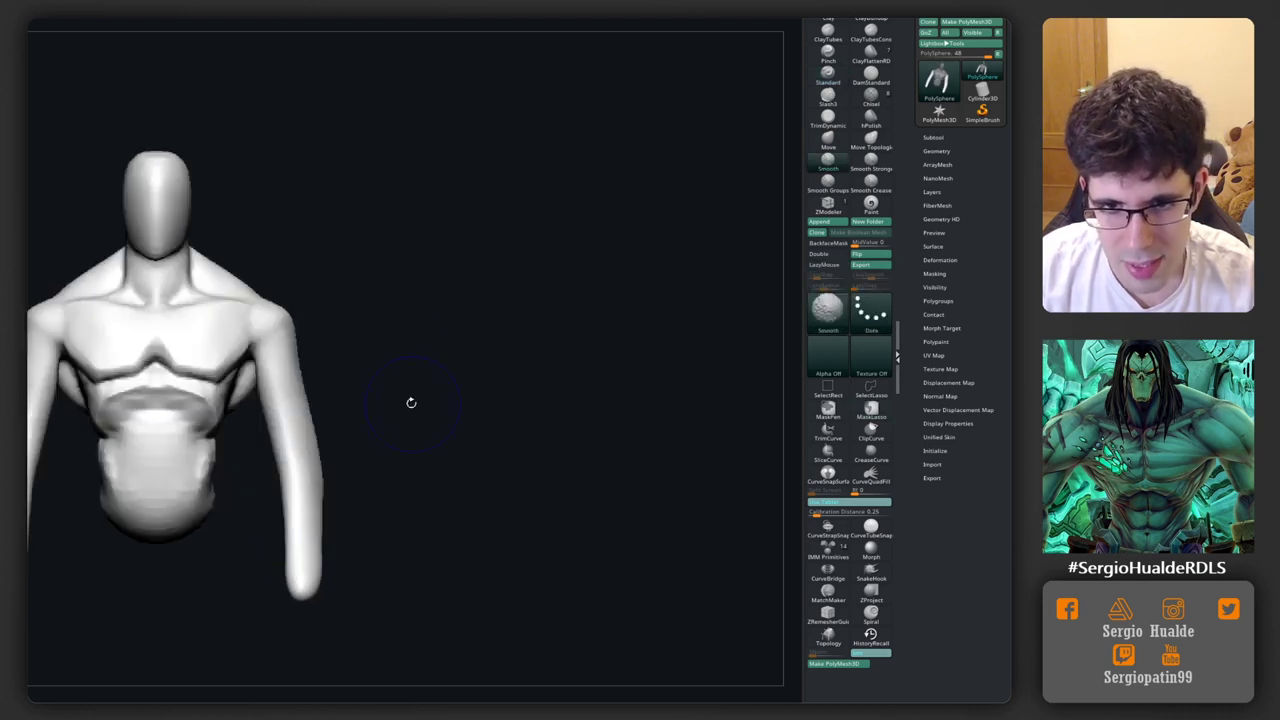
{"action": "right_click_drag", "start_coordinate": [349, 437], "coordinate": [357, 374], "text": "alt"}
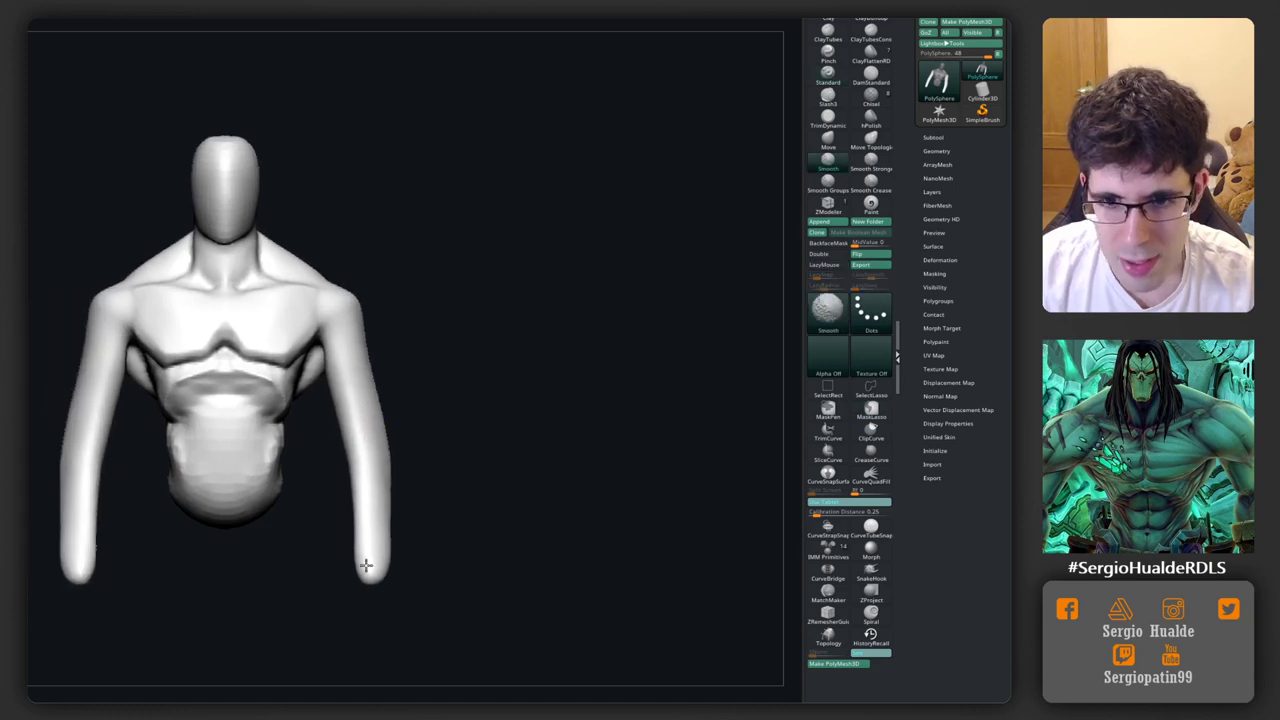
{"action": "left_click_drag", "start_coordinate": [366, 566], "coordinate": [350, 440], "text": "shift"}
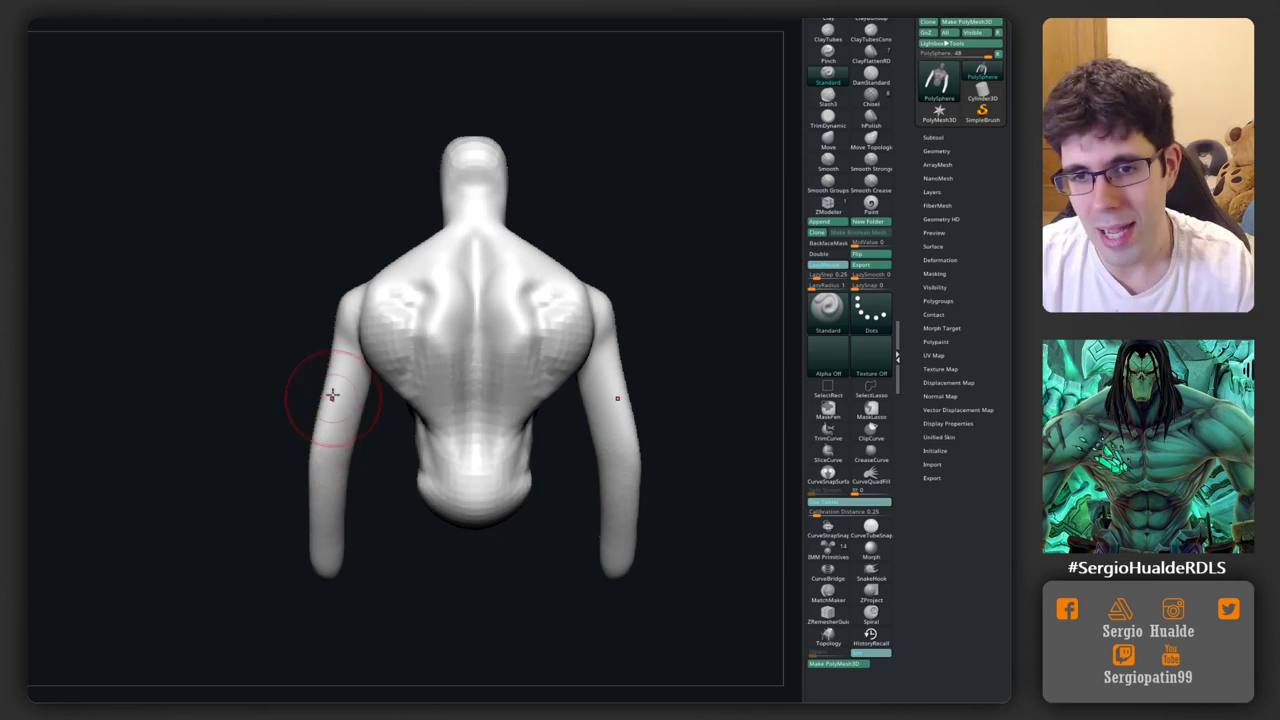
Step: Carve a diagonal DamStandard groove with LazyMouse down the upper back from a straight back view
{"action": "mouse_move", "coordinate": [391, 323]}
{"action": "right_mouse_down"}
{"action": "mouse_move", "coordinate": [357, 371]}
{"action": "mouse_move", "coordinate": [372, 376]}
{"action": "right_mouse_up"}
{"action": "key", "text": "shift"}
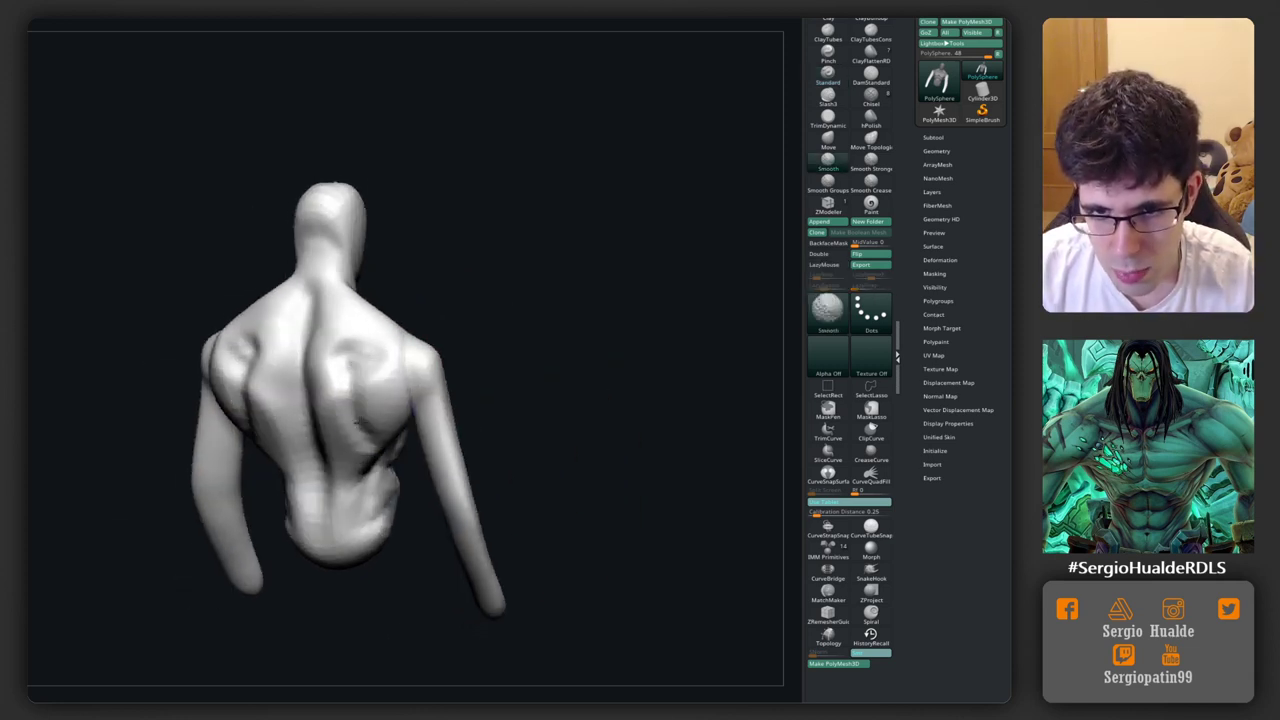
{"action": "right_click_drag", "start_coordinate": [350, 462], "coordinate": [350, 450], "text": "shift"}
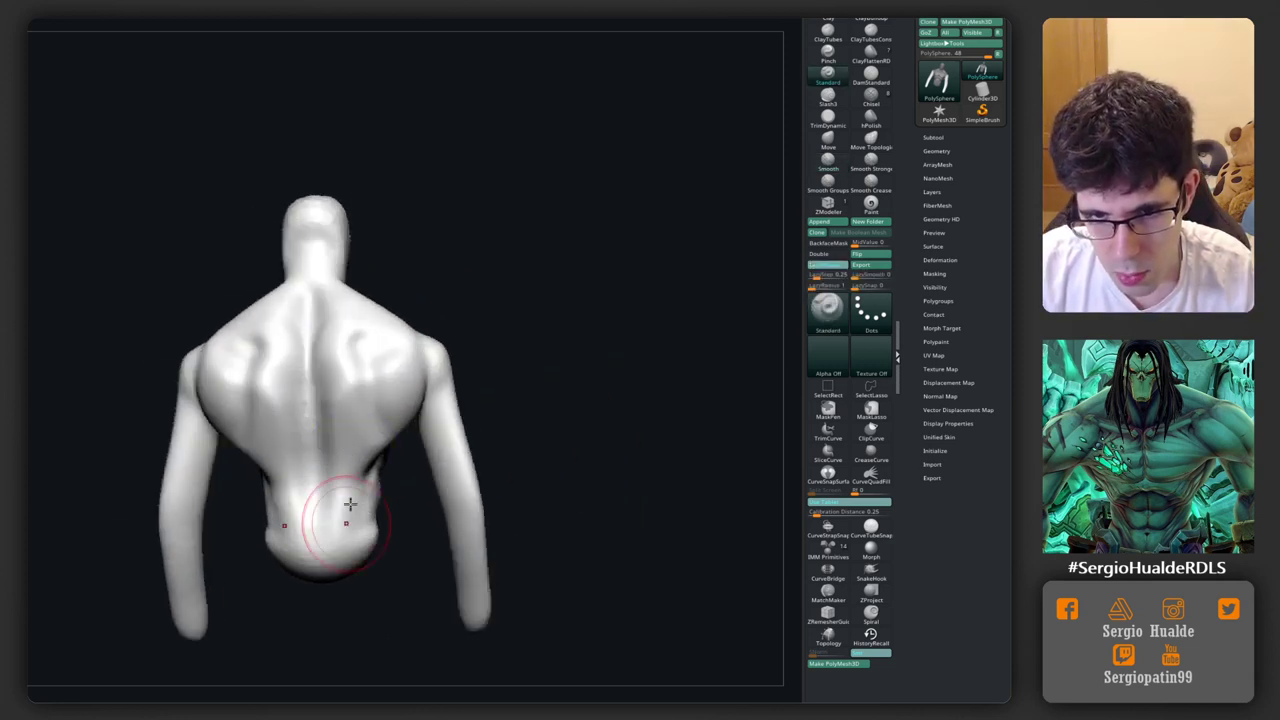
{"action": "key", "text": "b"}
{"action": "key", "text": "d"}
{"action": "key", "text": "s"}
{"action": "left_click_drag", "start_coordinate": [371, 367], "coordinate": [336, 447]}
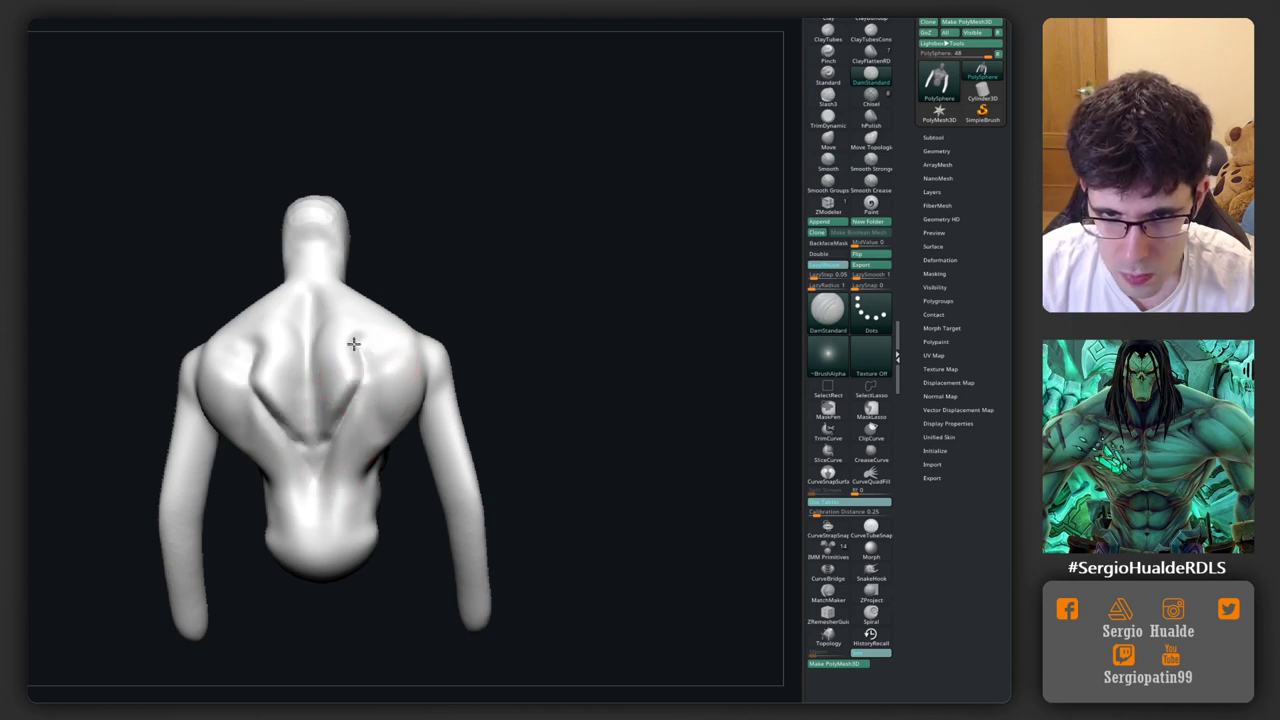
{"action": "right_click_drag", "start_coordinate": [353, 343], "coordinate": [386, 349]}
{"action": "mouse_move", "coordinate": [423, 309]}
{"action": "right_mouse_down"}
{"action": "mouse_move", "coordinate": [409, 371]}
{"action": "mouse_move", "coordinate": [356, 374]}
{"action": "mouse_move", "coordinate": [437, 349]}
{"action": "mouse_move", "coordinate": [440, 408]}
{"action": "mouse_move", "coordinate": [457, 391]}
{"action": "mouse_move", "coordinate": [403, 354]}
{"action": "mouse_move", "coordinate": [428, 378]}
{"action": "mouse_move", "coordinate": [369, 367]}
{"action": "mouse_move", "coordinate": [357, 394]}
{"action": "right_mouse_up"}
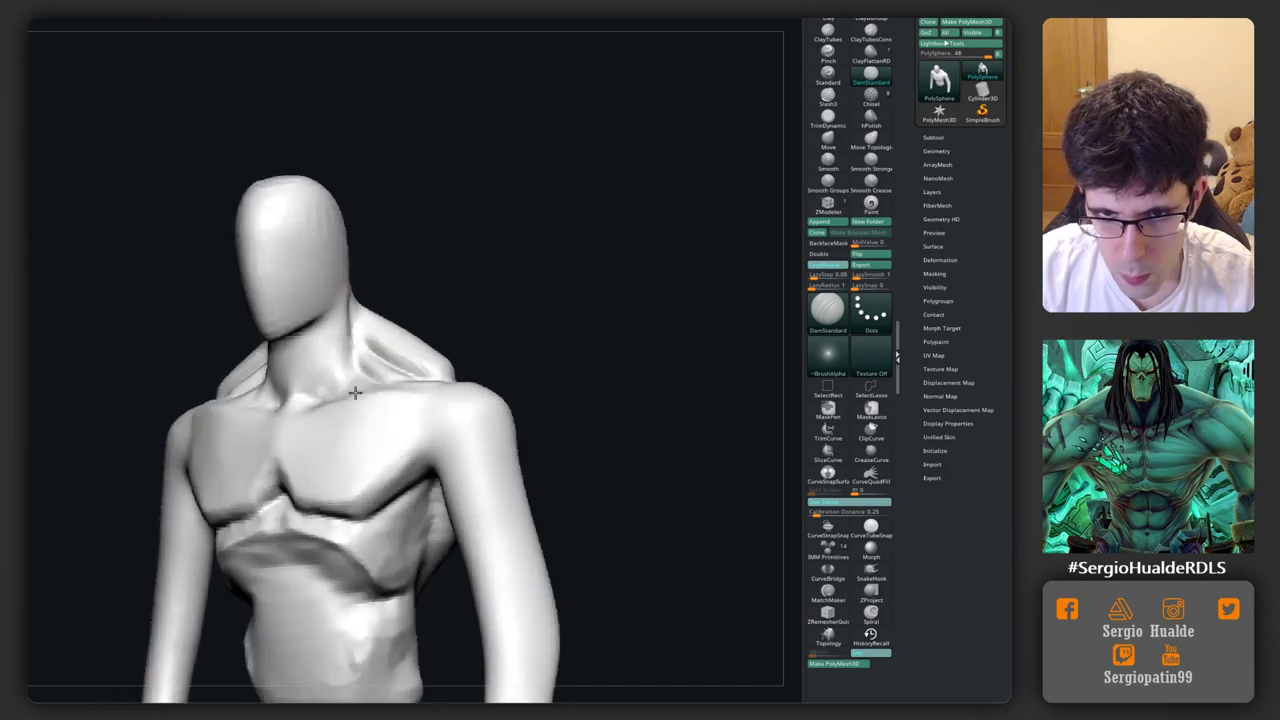
Step: Carve cord lines into the side of the neck from front and three-quarter views
{"action": "mouse_move", "coordinate": [337, 309]}
{"action": "right_mouse_down"}
{"action": "mouse_move", "coordinate": [347, 327]}
{"action": "mouse_move", "coordinate": [335, 266]}
{"action": "right_mouse_up"}
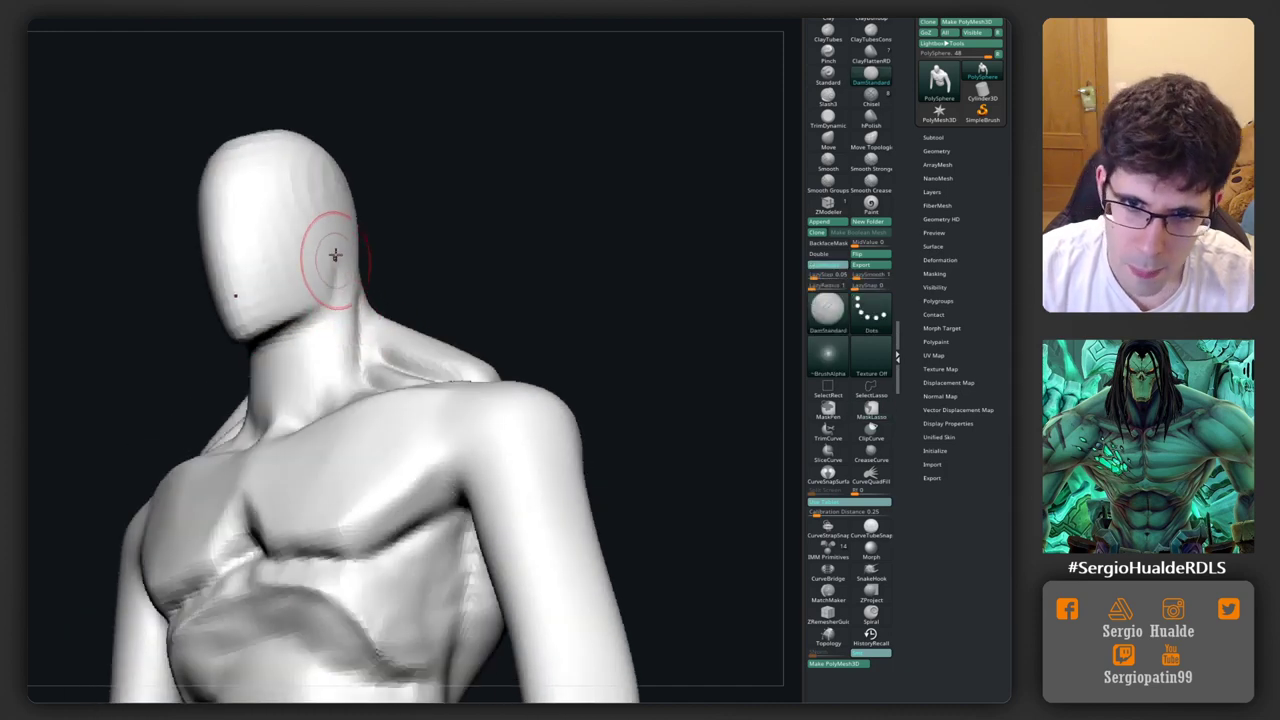
{"action": "mouse_move", "coordinate": [344, 425]}
{"action": "right_mouse_down"}
{"action": "mouse_move", "coordinate": [274, 366]}
{"action": "mouse_move", "coordinate": [406, 342]}
{"action": "right_mouse_up"}
{"action": "key", "text": "space"}
{"action": "left_click_drag", "start_coordinate": [300, 335], "coordinate": [271, 363]}
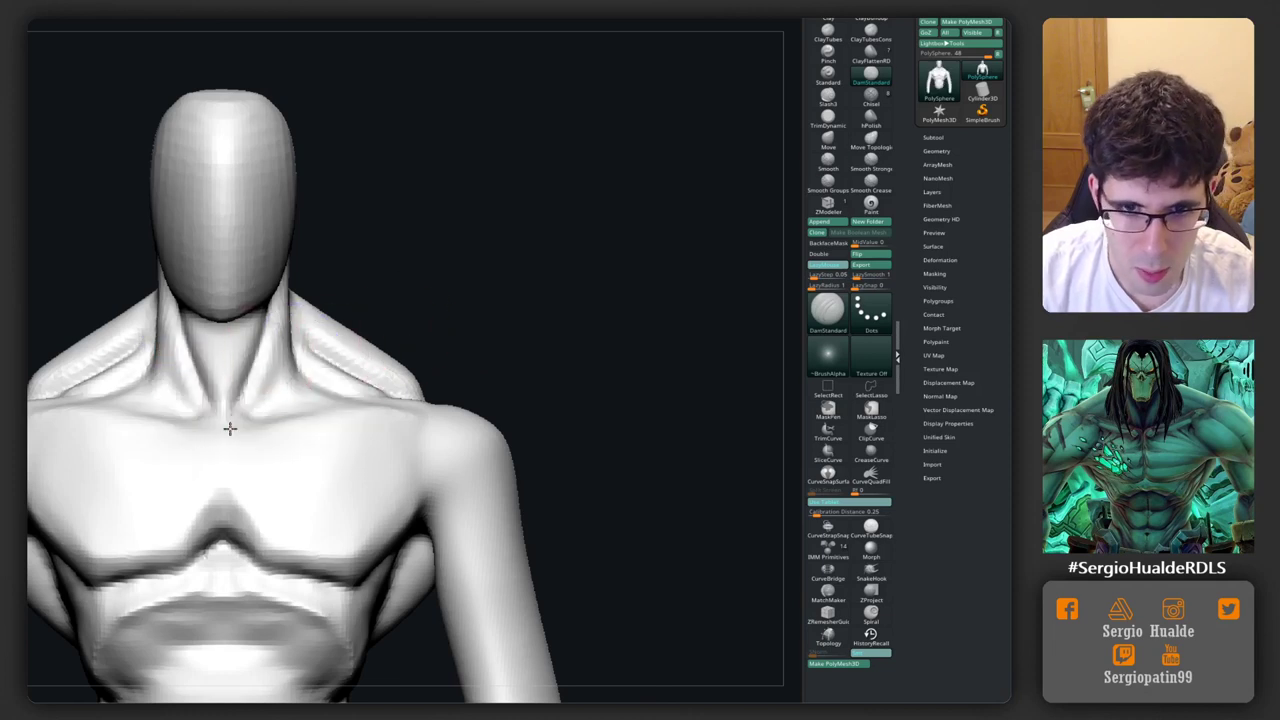
{"action": "left_click_drag", "start_coordinate": [173, 310], "coordinate": [272, 316]}
{"action": "mouse_move", "coordinate": [258, 290]}
{"action": "right_mouse_down"}
{"action": "mouse_move", "coordinate": [266, 317]}
{"action": "mouse_move", "coordinate": [229, 414]}
{"action": "right_mouse_up"}
{"action": "left_click_drag", "start_coordinate": [229, 414], "coordinate": [250, 320]}
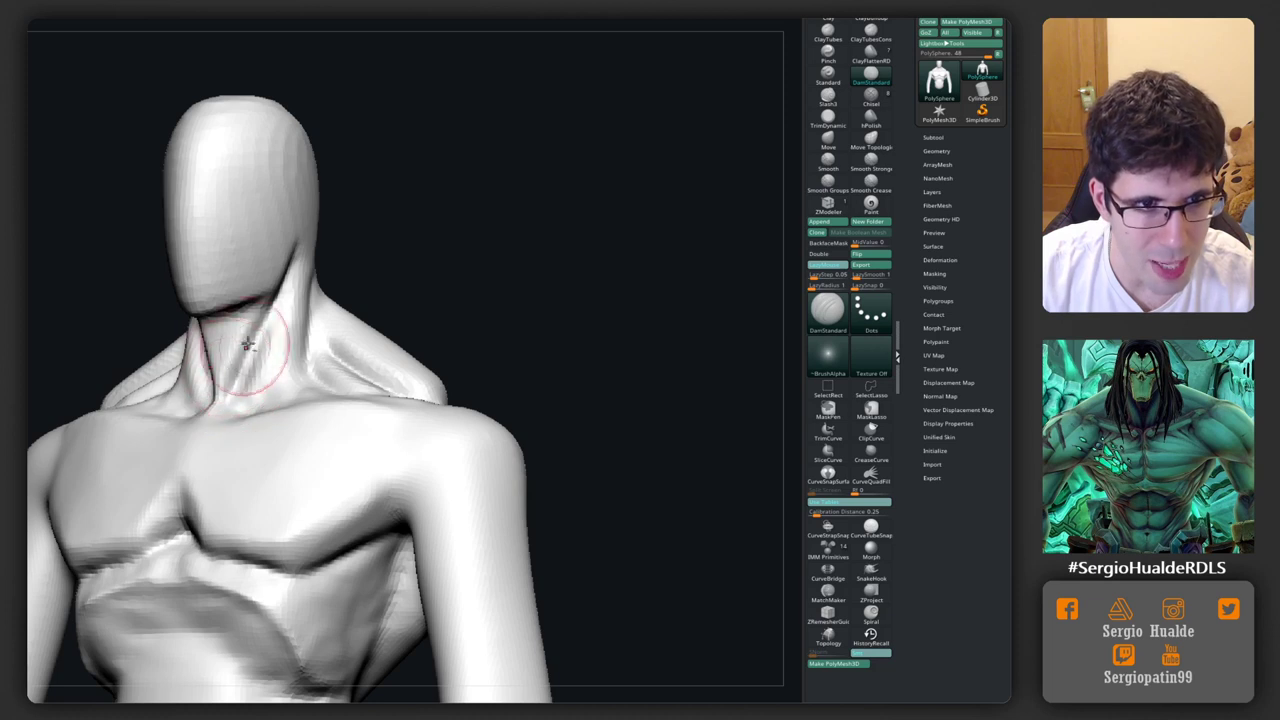
{"action": "right_click_drag", "start_coordinate": [250, 320], "coordinate": [207, 383]}
Step: Switch to the Clay brush and work the neck from several angles
{"action": "key", "text": "b"}
{"action": "key", "text": "c"}
{"action": "key", "text": "l"}
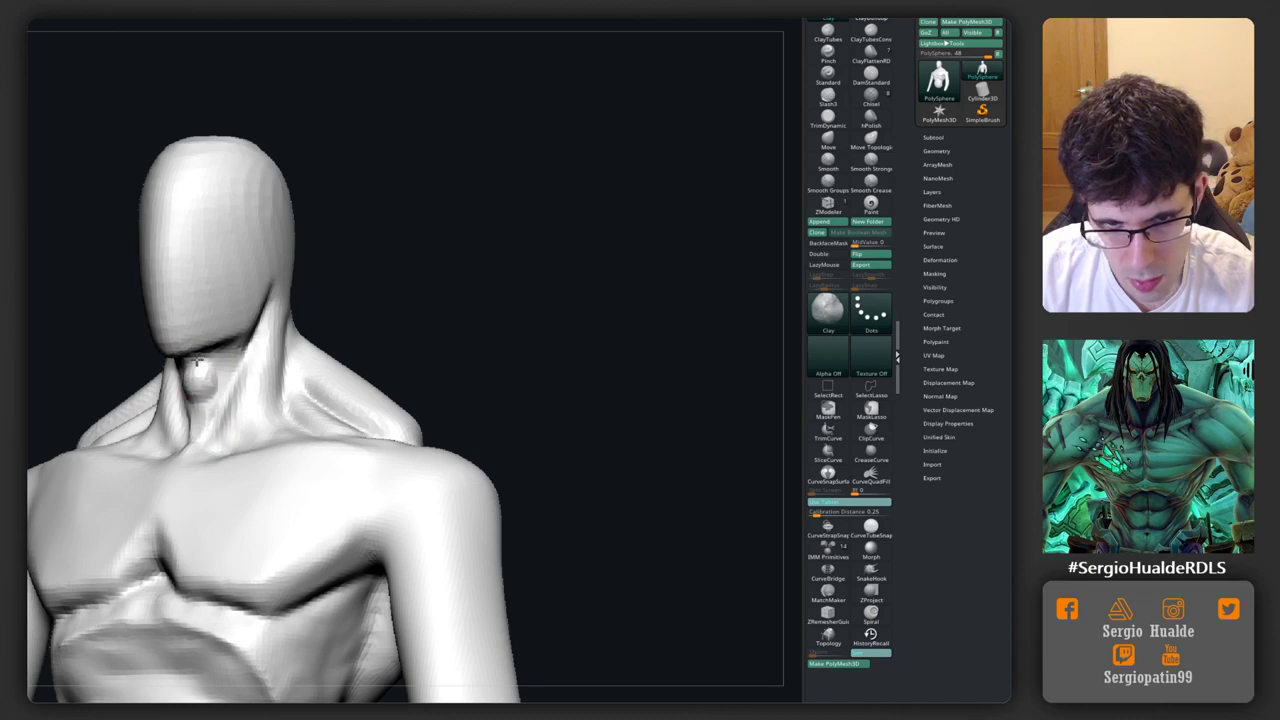
{"action": "mouse_move", "coordinate": [226, 386]}
{"action": "right_mouse_down"}
{"action": "mouse_move", "coordinate": [204, 376]}
{"action": "mouse_move", "coordinate": [278, 318]}
{"action": "right_mouse_up"}
{"action": "right_click_drag", "start_coordinate": [225, 423], "coordinate": [212, 428]}
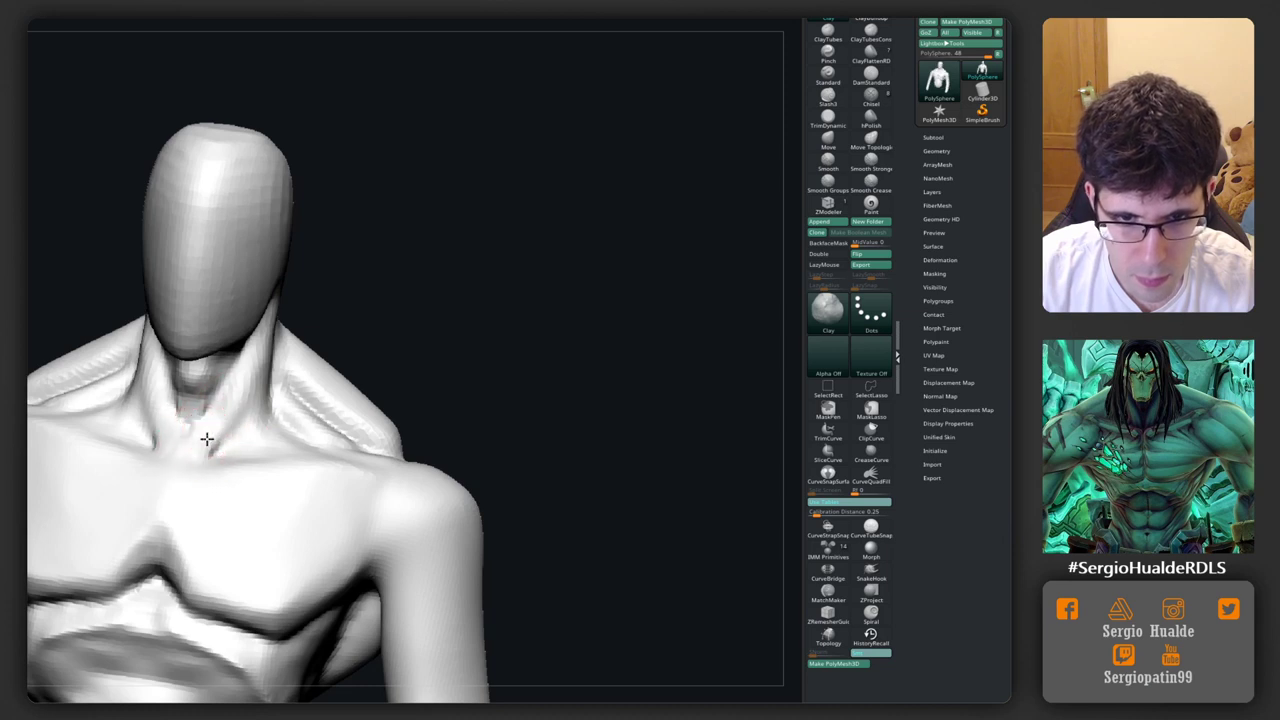
{"action": "right_click_drag", "start_coordinate": [221, 429], "coordinate": [204, 457]}
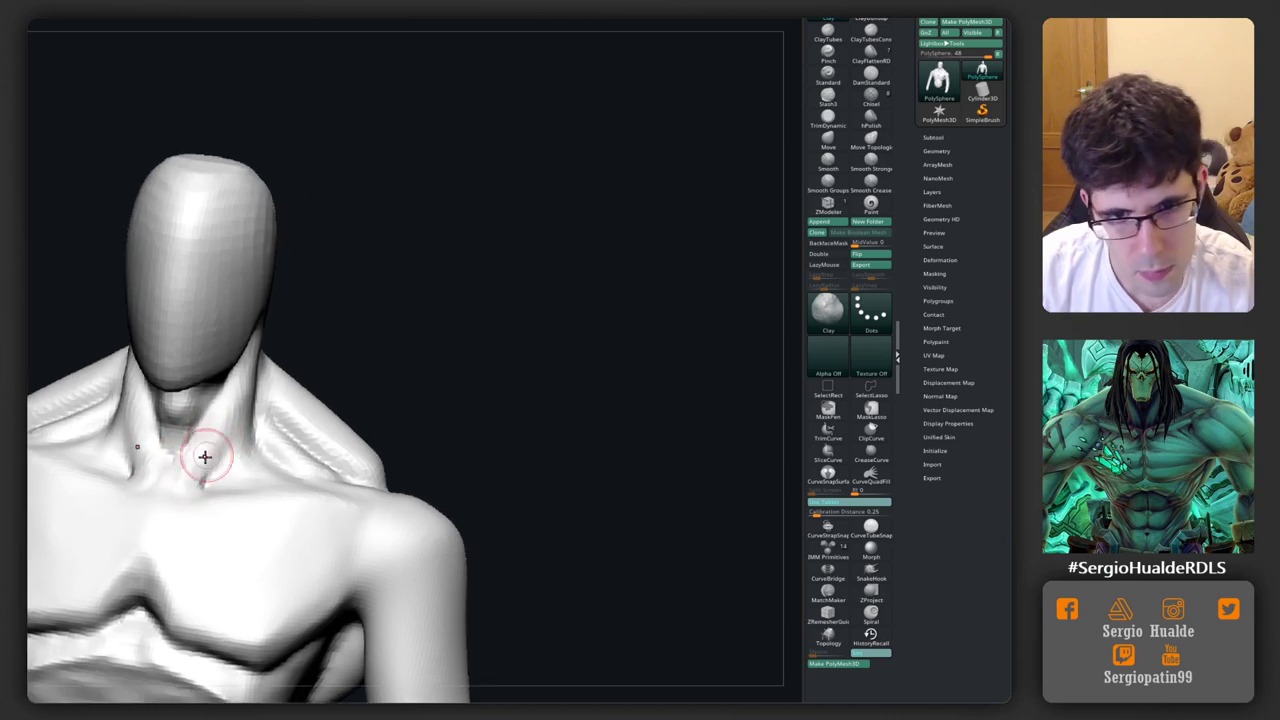
{"action": "right_click_drag", "start_coordinate": [234, 404], "coordinate": [208, 451]}
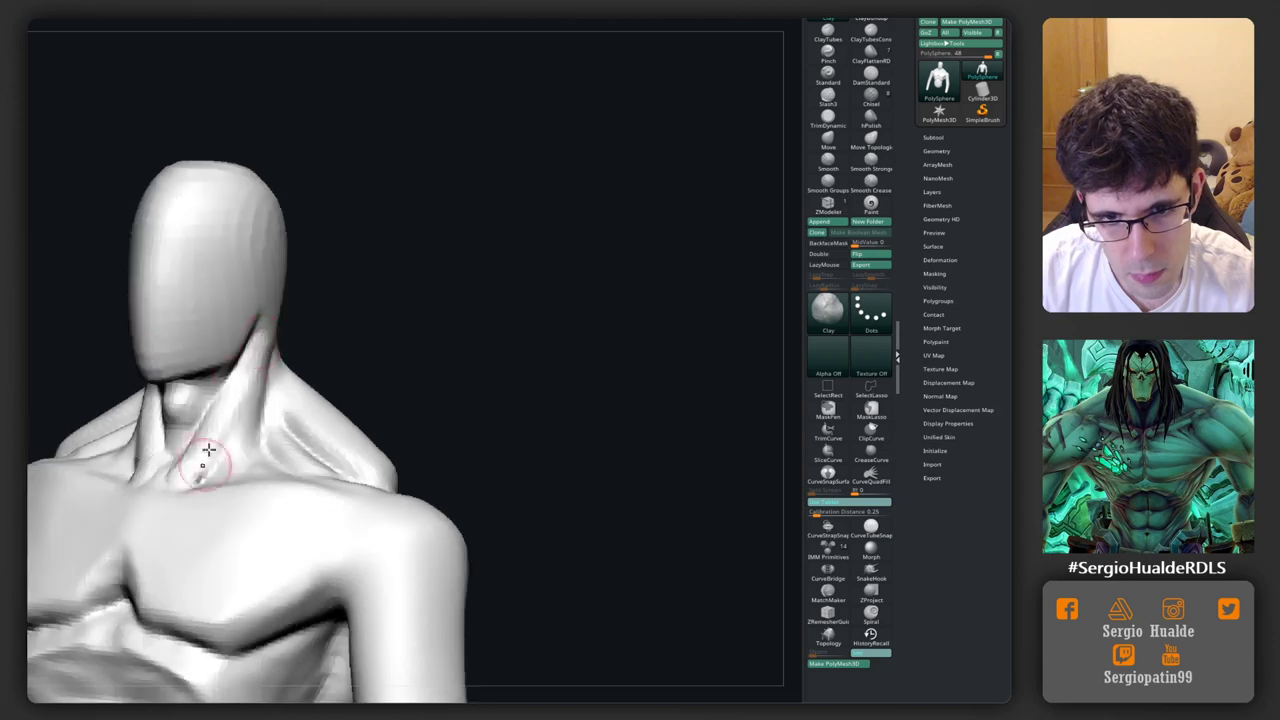
{"action": "mouse_move", "coordinate": [249, 393]}
{"action": "right_mouse_down"}
{"action": "mouse_move", "coordinate": [223, 429]}
{"action": "mouse_move", "coordinate": [240, 440]}
{"action": "mouse_move", "coordinate": [241, 482]}
{"action": "right_mouse_up"}
Step: Deepen the crease running up the neck with DamStandard
{"action": "key", "text": "b"}
{"action": "key", "text": "d"}
{"action": "key", "text": "s"}
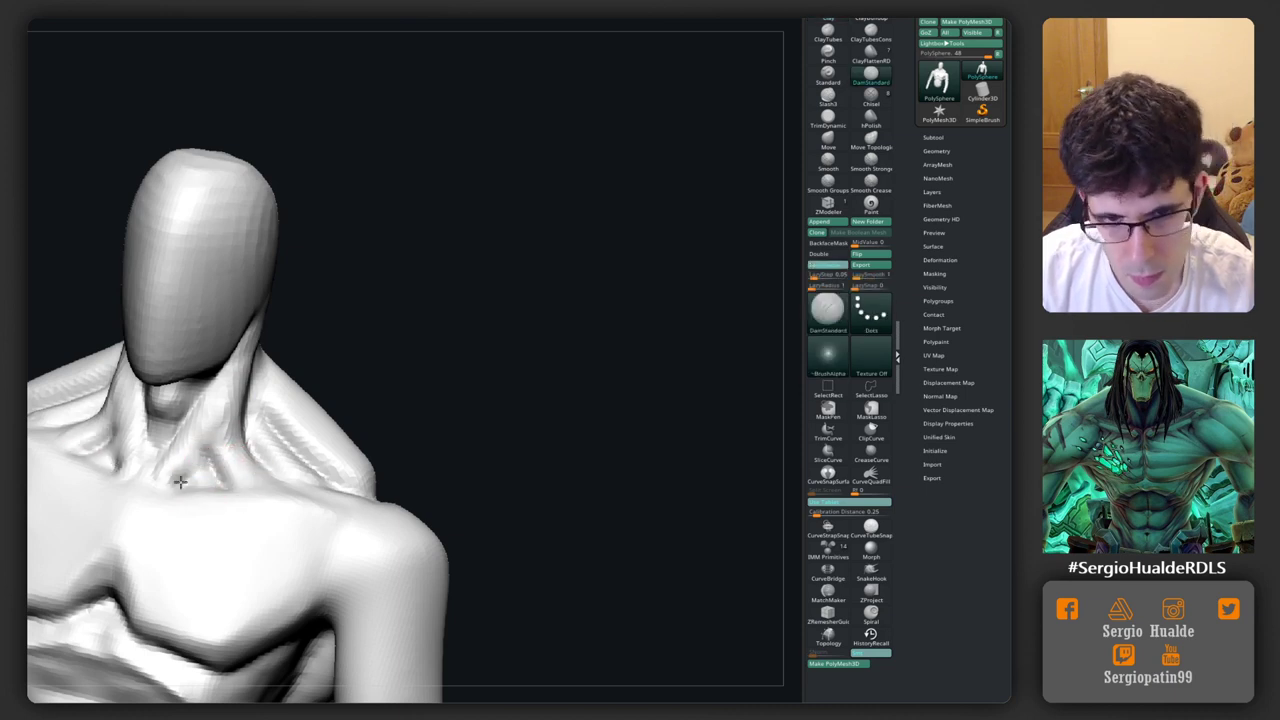
{"action": "mouse_move", "coordinate": [180, 482]}
{"action": "right_mouse_down"}
{"action": "mouse_move", "coordinate": [214, 491]}
{"action": "mouse_move", "coordinate": [242, 441]}
{"action": "mouse_move", "coordinate": [214, 351]}
{"action": "mouse_move", "coordinate": [257, 428]}
{"action": "right_mouse_up"}
{"action": "left_click_drag", "start_coordinate": [266, 412], "coordinate": [258, 340]}
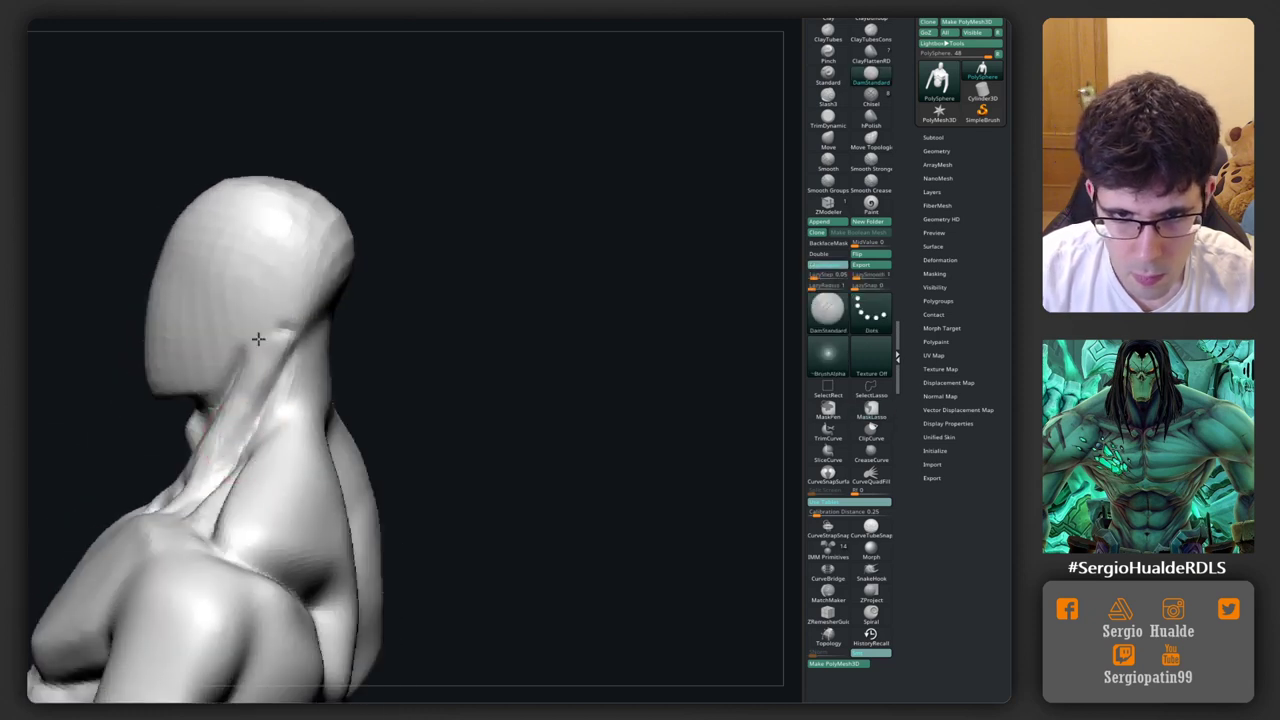
{"action": "right_click_drag", "start_coordinate": [309, 363], "coordinate": [286, 380]}
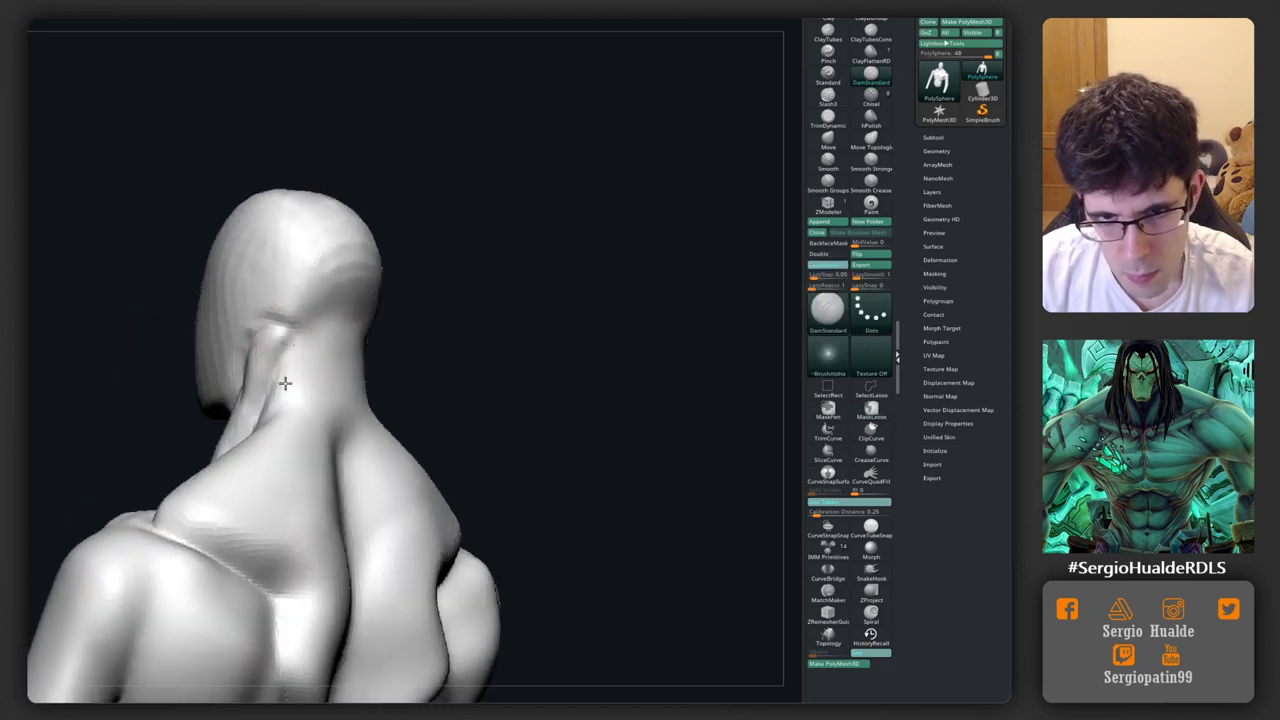
Step: Build up the shoulder joins, alternating Clay and Move brushes while orbiting the head
{"action": "key", "text": "b"}
{"action": "key", "text": "c"}
{"action": "key", "text": "l"}
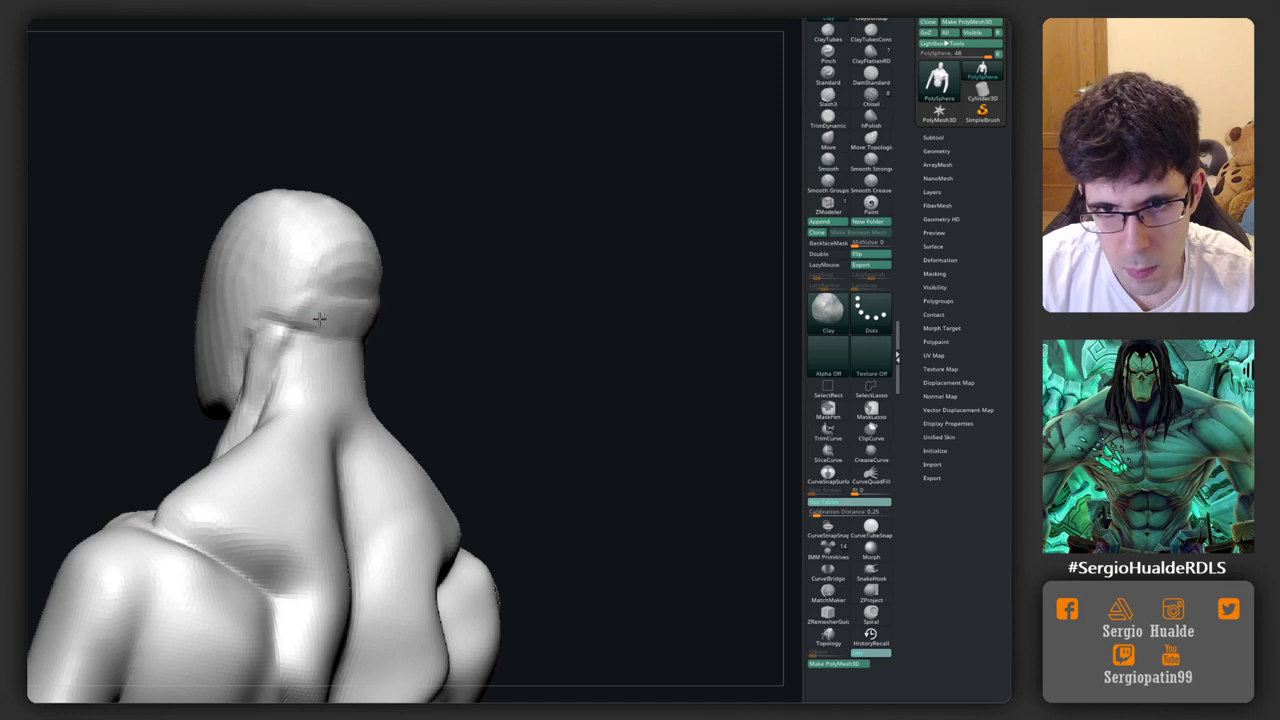
{"action": "left_click_drag", "start_coordinate": [223, 286], "coordinate": [358, 358]}
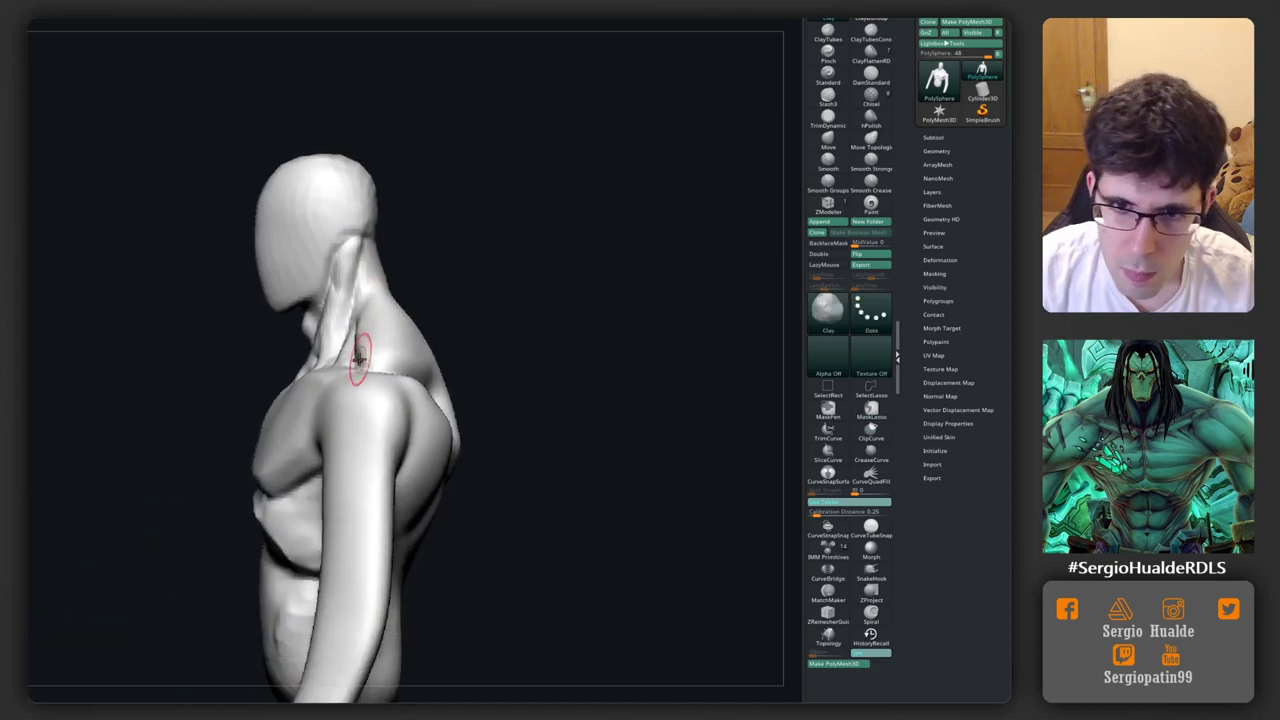
{"action": "mouse_move", "coordinate": [520, 360]}
{"action": "left_mouse_down"}
{"action": "mouse_move", "coordinate": [409, 357]}
{"action": "mouse_move", "coordinate": [400, 394]}
{"action": "mouse_move", "coordinate": [380, 400]}
{"action": "mouse_move", "coordinate": [389, 422]}
{"action": "left_mouse_up"}
{"action": "key", "text": "b"}
{"action": "key", "text": "m"}
{"action": "key", "text": "v"}
{"action": "key", "text": "b"}
{"action": "key", "text": "c"}
{"action": "key", "text": "l"}
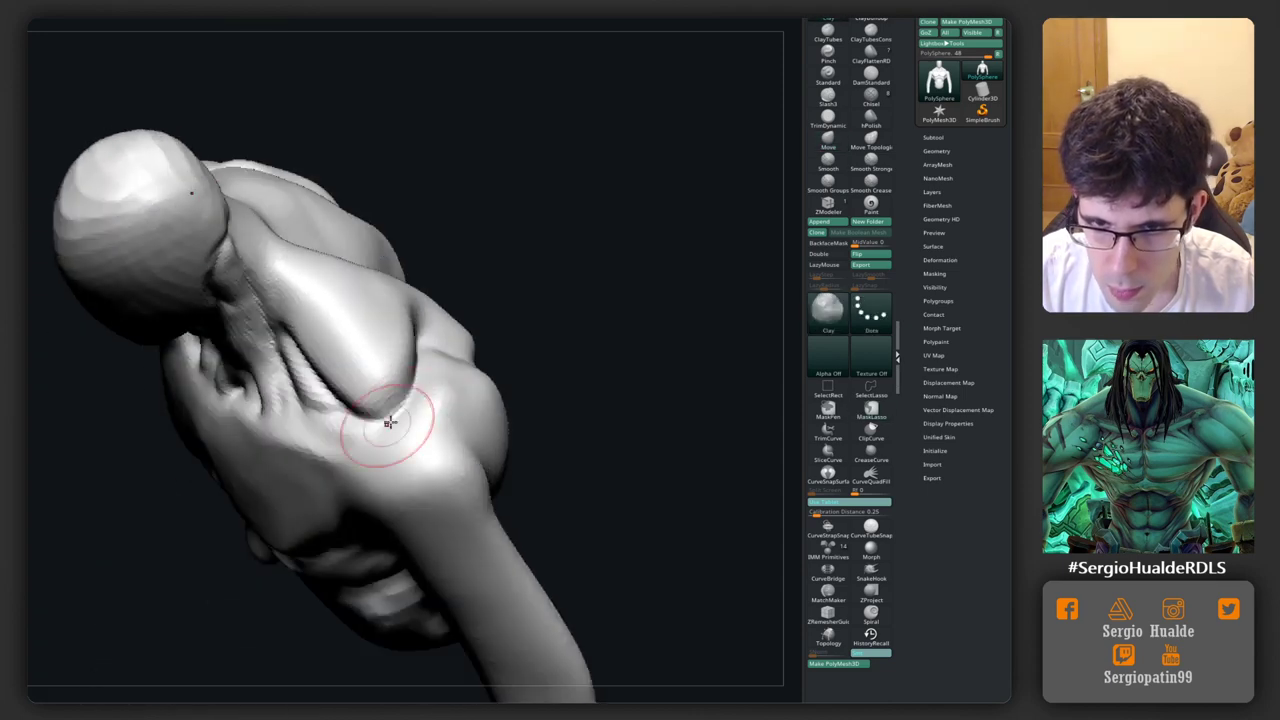
Step: Stroke Clay ridges across the upper back and trapezius up to the neck base, viewed from behind
{"action": "mouse_move", "coordinate": [330, 375]}
{"action": "left_mouse_down"}
{"action": "mouse_move", "coordinate": [369, 360]}
{"action": "mouse_move", "coordinate": [383, 423]}
{"action": "left_mouse_up"}
{"action": "left_click_drag", "start_coordinate": [424, 377], "coordinate": [323, 414]}
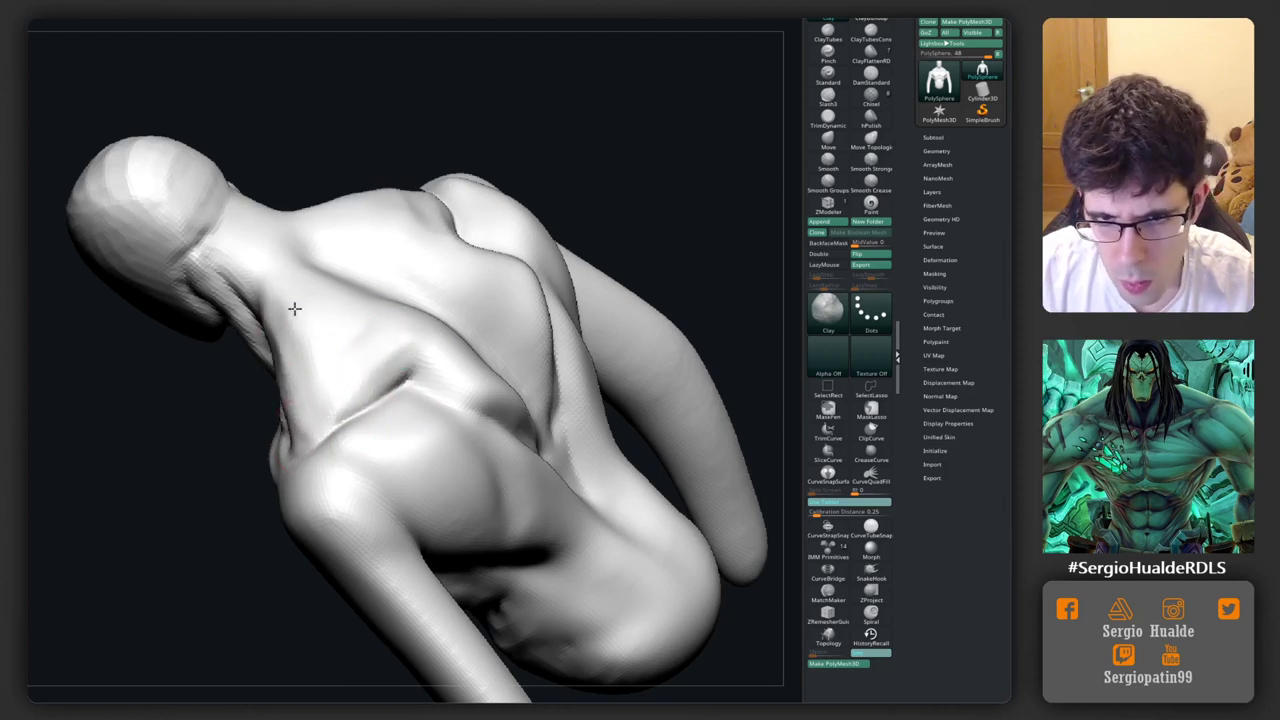
{"action": "mouse_move", "coordinate": [431, 294]}
{"action": "left_mouse_down"}
{"action": "mouse_move", "coordinate": [471, 306]}
{"action": "mouse_move", "coordinate": [475, 288]}
{"action": "mouse_move", "coordinate": [423, 337]}
{"action": "mouse_move", "coordinate": [391, 334]}
{"action": "mouse_move", "coordinate": [329, 377]}
{"action": "left_mouse_up"}
{"action": "key", "text": "b"}
{"action": "key", "text": "m"}
{"action": "key", "text": "v"}
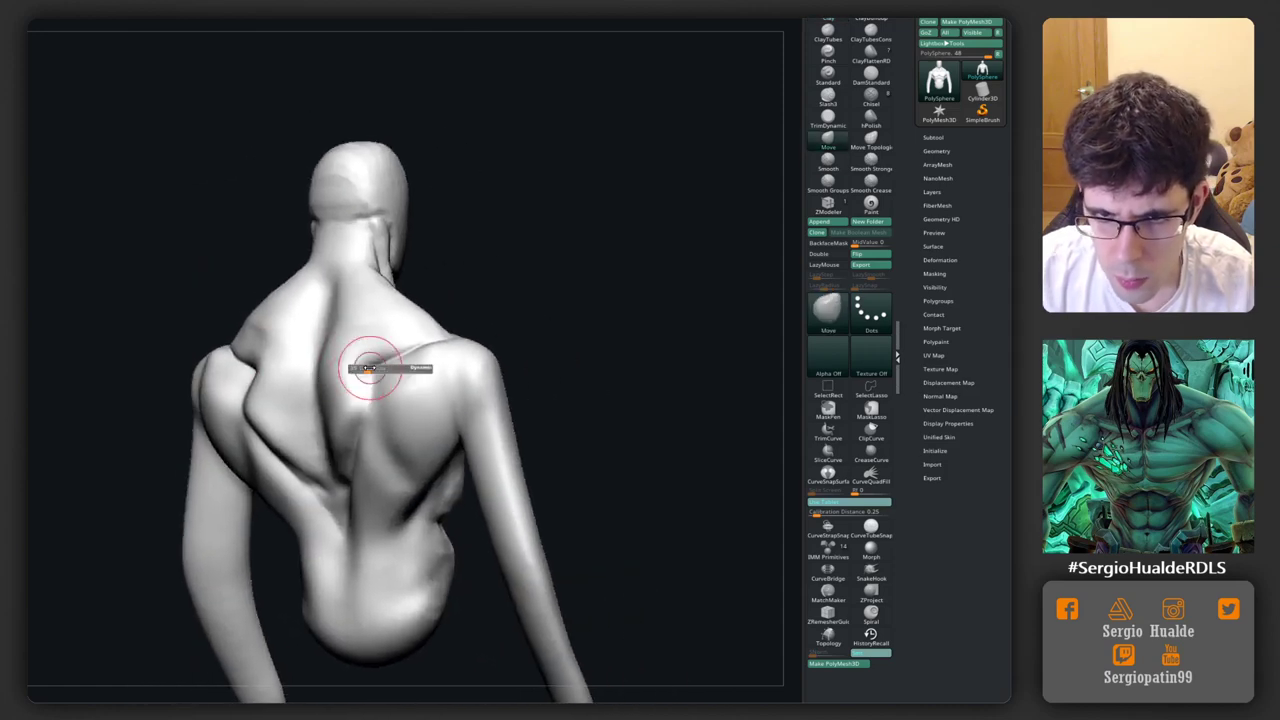
{"action": "key", "text": "b"}
{"action": "key", "text": "c"}
{"action": "key", "text": "l"}
{"action": "right_click_drag", "start_coordinate": [381, 371], "coordinate": [401, 381]}
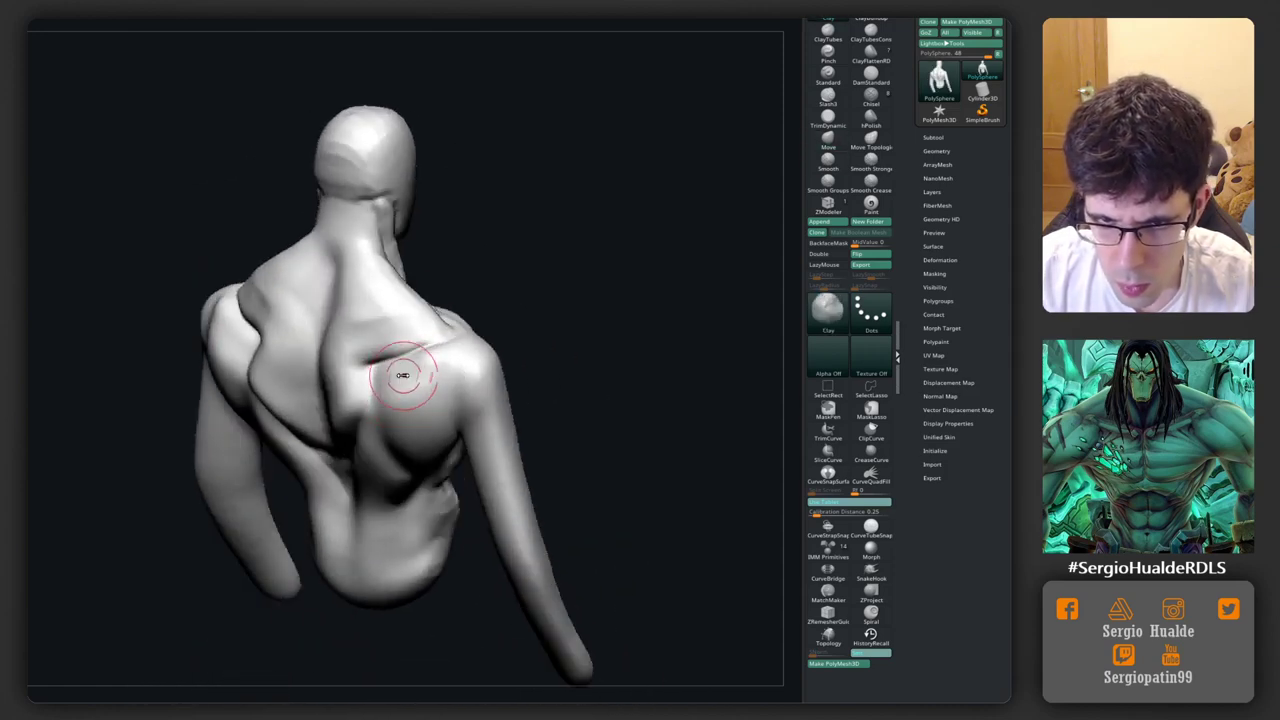
{"action": "mouse_move", "coordinate": [402, 375]}
{"action": "left_mouse_down"}
{"action": "mouse_move", "coordinate": [429, 358]}
{"action": "mouse_move", "coordinate": [371, 371]}
{"action": "mouse_move", "coordinate": [414, 414]}
{"action": "mouse_move", "coordinate": [418, 446]}
{"action": "left_mouse_up"}
{"action": "mouse_move", "coordinate": [380, 320]}
{"action": "left_mouse_down"}
{"action": "mouse_move", "coordinate": [394, 271]}
{"action": "mouse_move", "coordinate": [380, 320]}
{"action": "mouse_move", "coordinate": [388, 292]}
{"action": "mouse_move", "coordinate": [377, 299]}
{"action": "left_mouse_up"}
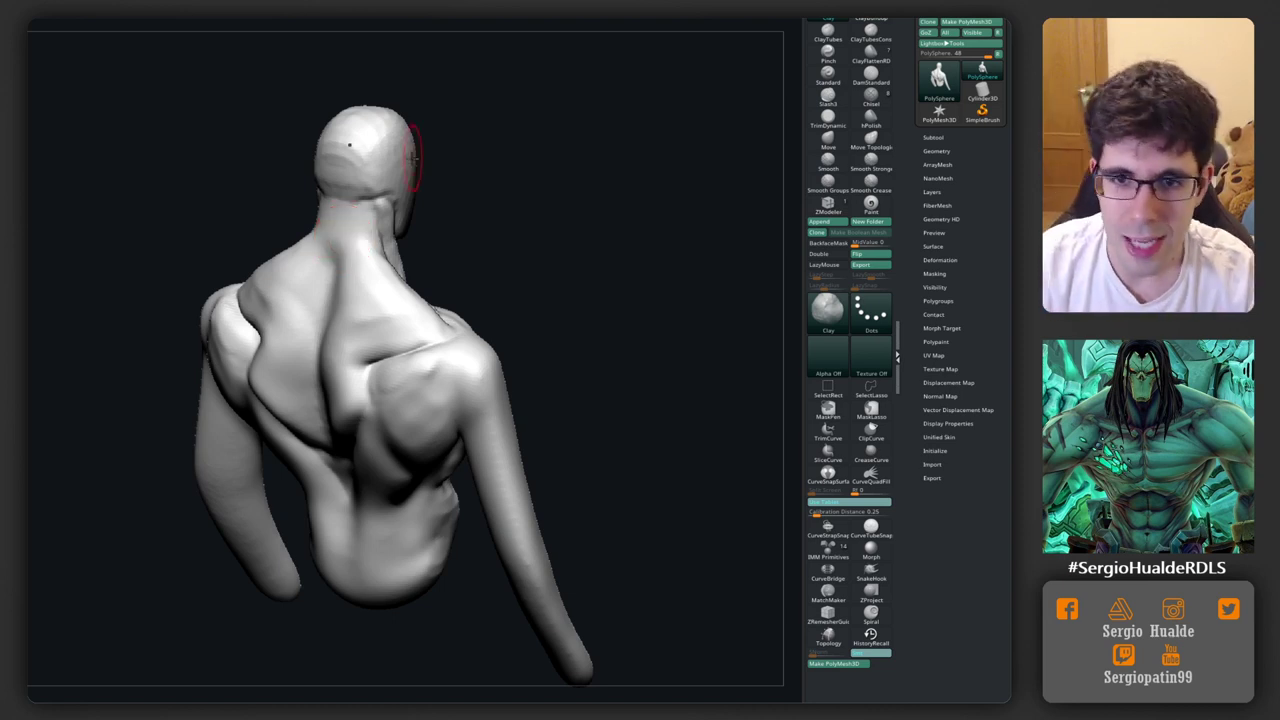
Step: Push the left shoulder-blade mass into shape with the Move brush from a back view
{"action": "left_click_drag", "start_coordinate": [418, 150], "coordinate": [491, 197]}
{"action": "left_click_drag", "start_coordinate": [395, 348], "coordinate": [365, 315]}
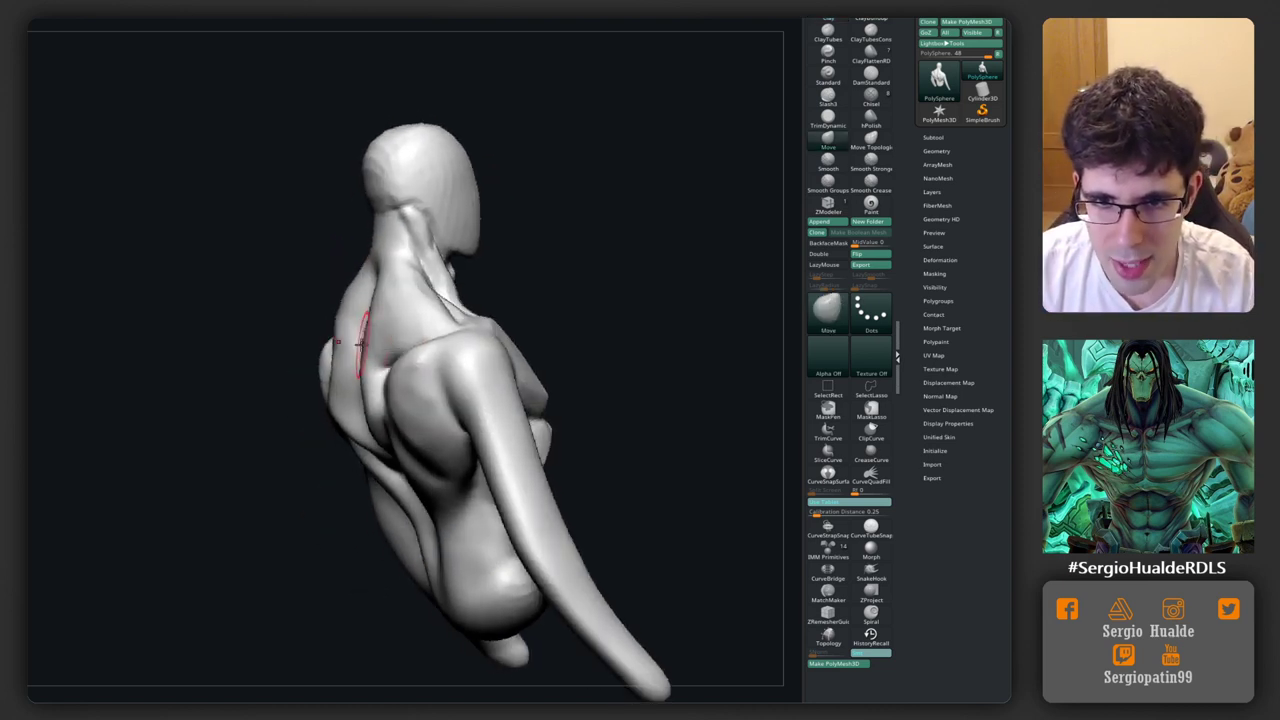
{"action": "key", "text": "b"}
{"action": "key", "text": "m"}
{"action": "key", "text": "v"}
{"action": "left_click_drag", "start_coordinate": [336, 370], "coordinate": [400, 412]}
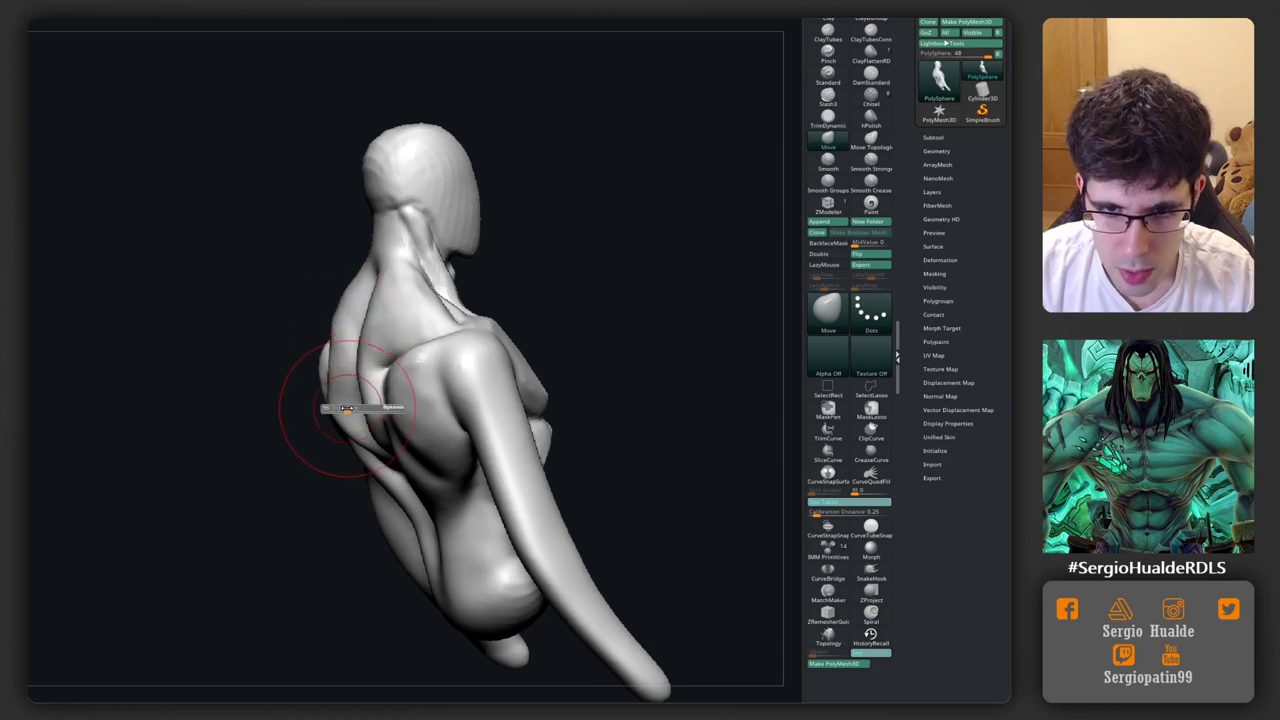
{"action": "mouse_move", "coordinate": [329, 372]}
{"action": "left_mouse_down"}
{"action": "mouse_move", "coordinate": [338, 394]}
{"action": "mouse_move", "coordinate": [380, 410]}
{"action": "mouse_move", "coordinate": [419, 421]}
{"action": "mouse_move", "coordinate": [426, 402]}
{"action": "left_mouse_up"}
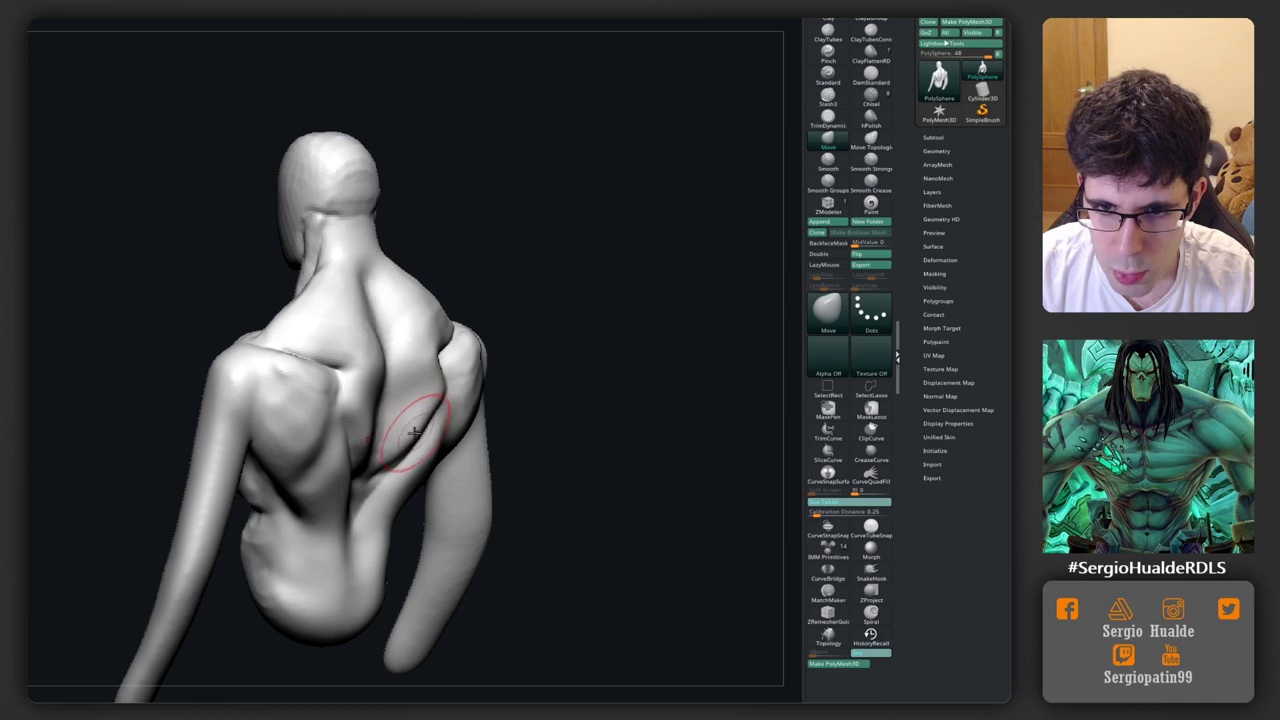
{"action": "mouse_move", "coordinate": [400, 437]}
{"action": "right_mouse_down"}
{"action": "mouse_move", "coordinate": [386, 423]}
{"action": "mouse_move", "coordinate": [400, 423]}
{"action": "mouse_move", "coordinate": [370, 418]}
{"action": "right_mouse_up"}
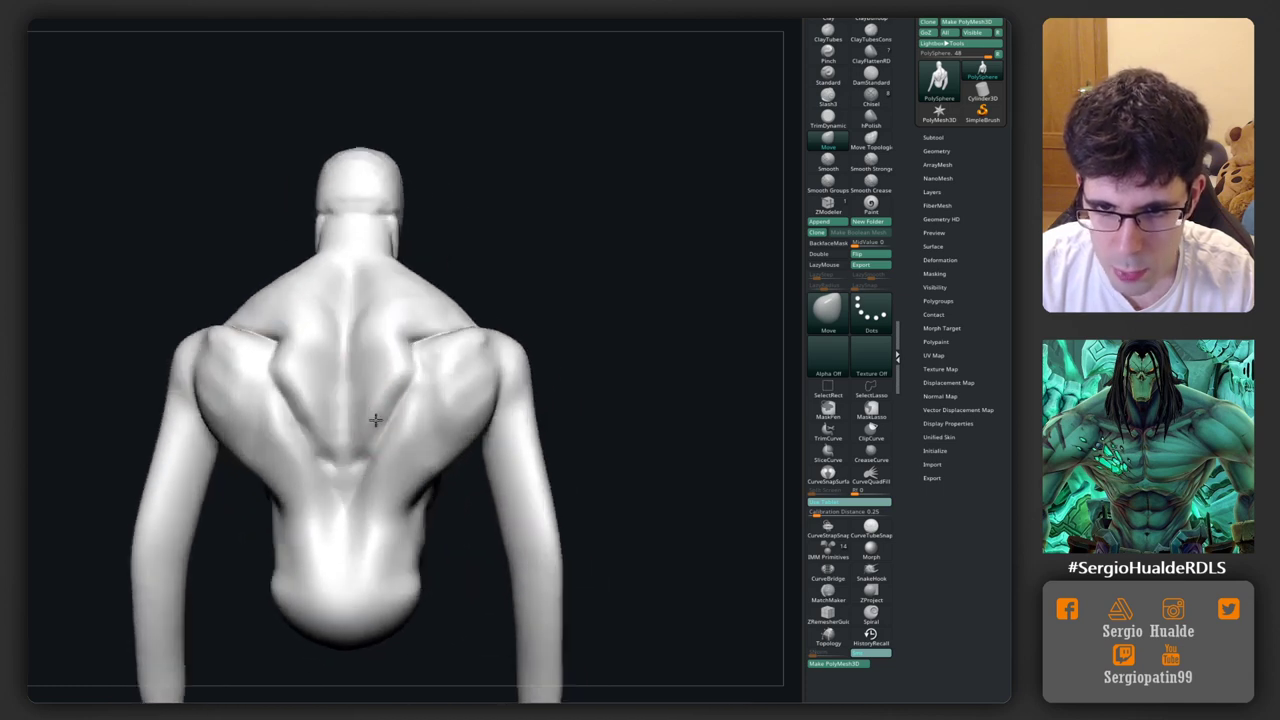
Step: Carve a DamStandard groove down the centre of the spine and extend it upward
{"action": "key", "text": "b"}
{"action": "key", "text": "c"}
{"action": "key", "text": "l"}
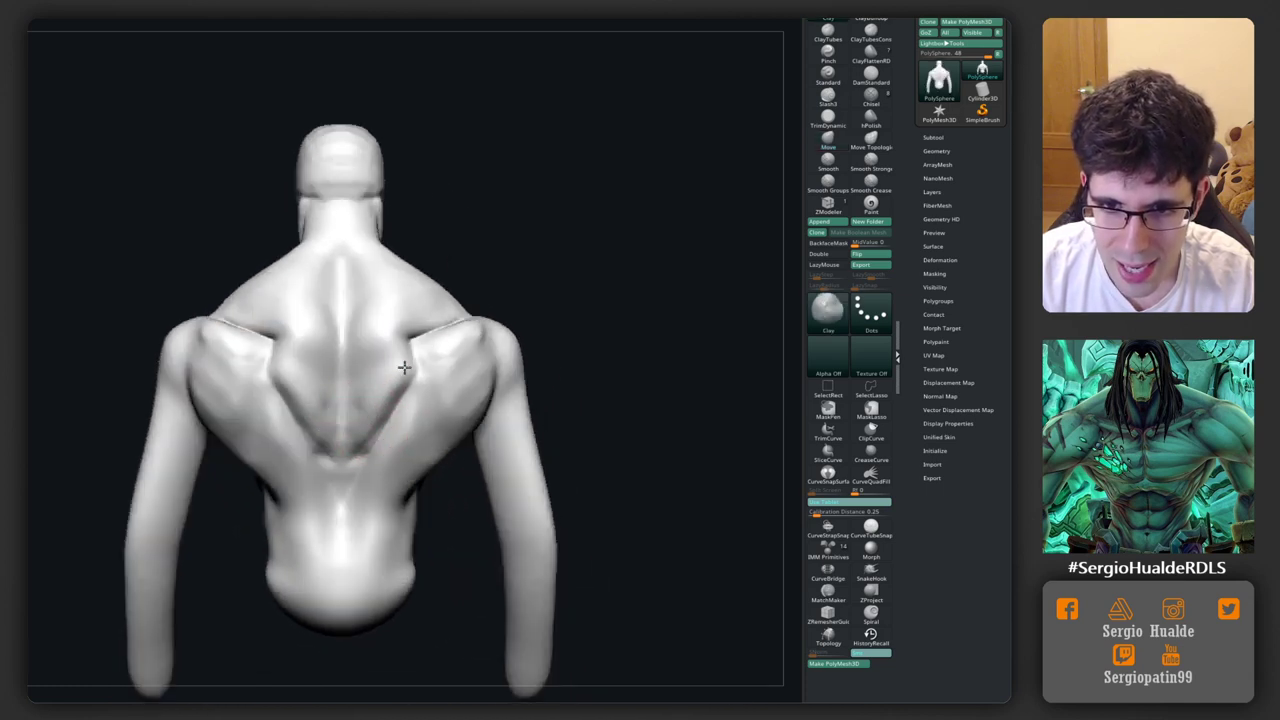
{"action": "right_click_drag", "start_coordinate": [366, 358], "coordinate": [346, 408], "text": "alt"}
{"action": "key", "text": "b"}
{"action": "key", "text": "d"}
{"action": "key", "text": "s"}
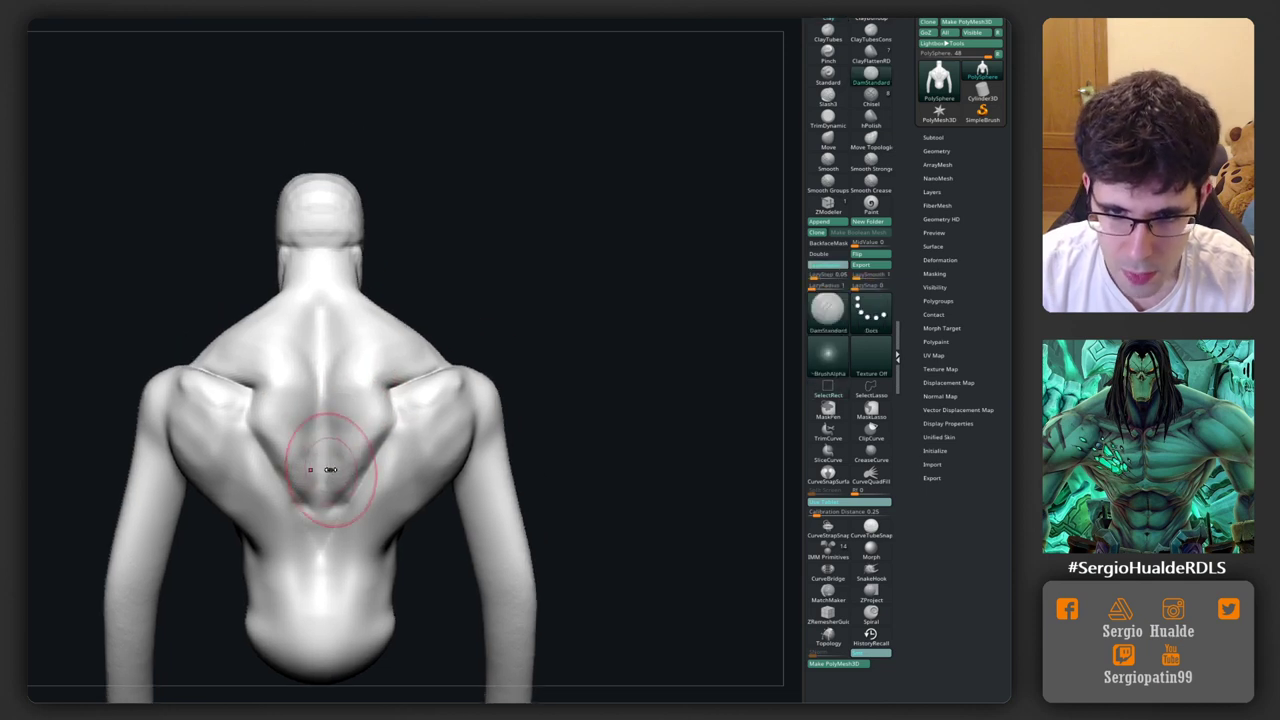
{"action": "left_click_drag", "start_coordinate": [330, 469], "coordinate": [323, 549]}
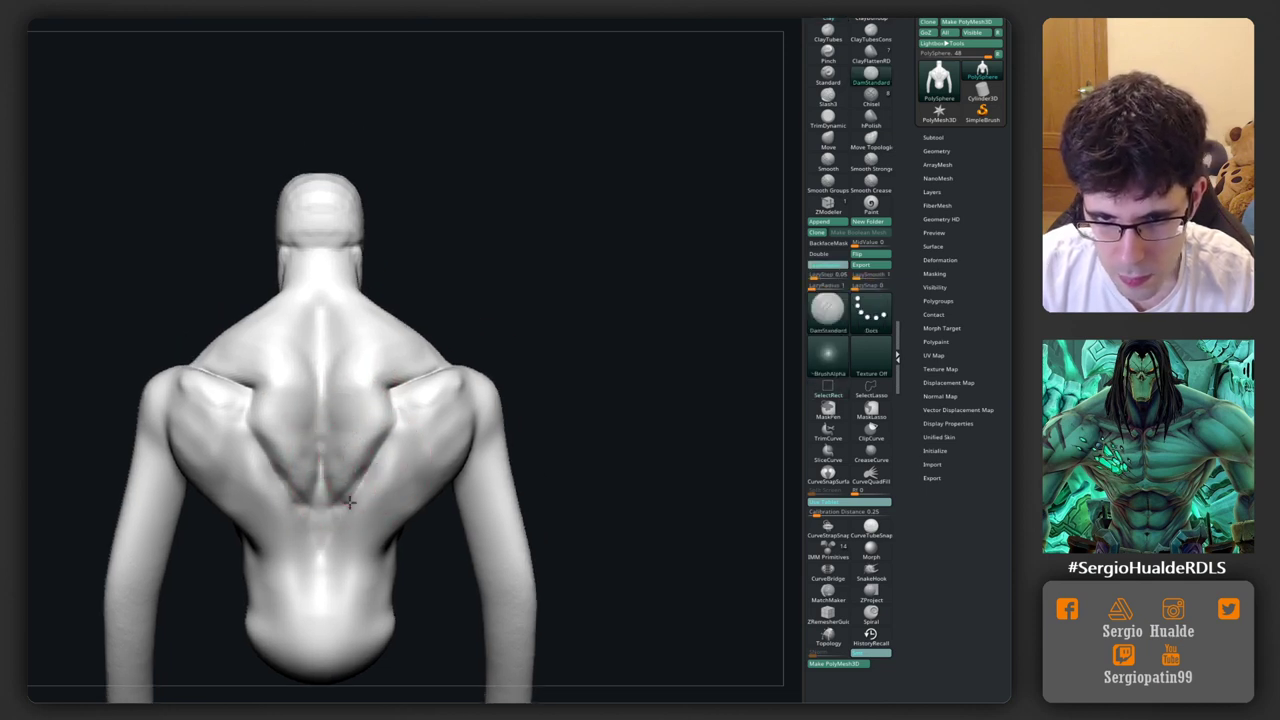
{"action": "mouse_move", "coordinate": [355, 472]}
{"action": "right_mouse_down"}
{"action": "mouse_move", "coordinate": [342, 492]}
{"action": "mouse_move", "coordinate": [360, 420]}
{"action": "right_mouse_up"}
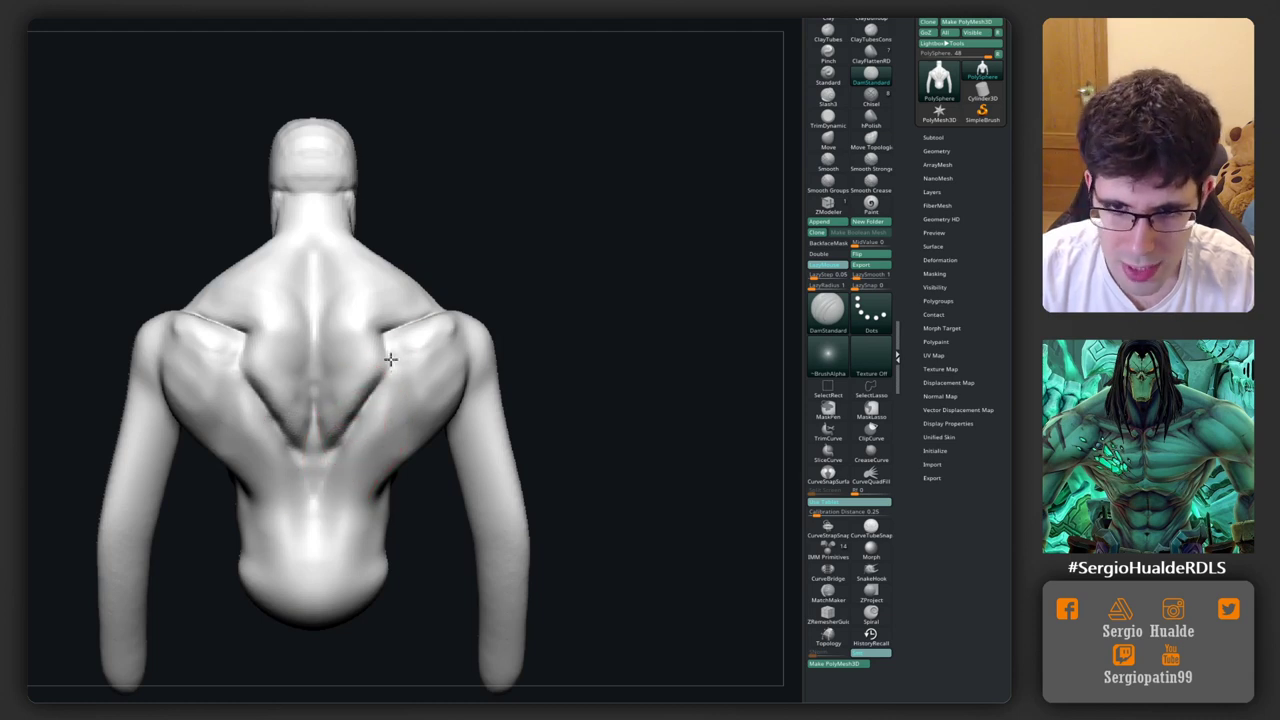
{"action": "right_click_drag", "start_coordinate": [460, 291], "coordinate": [358, 384]}
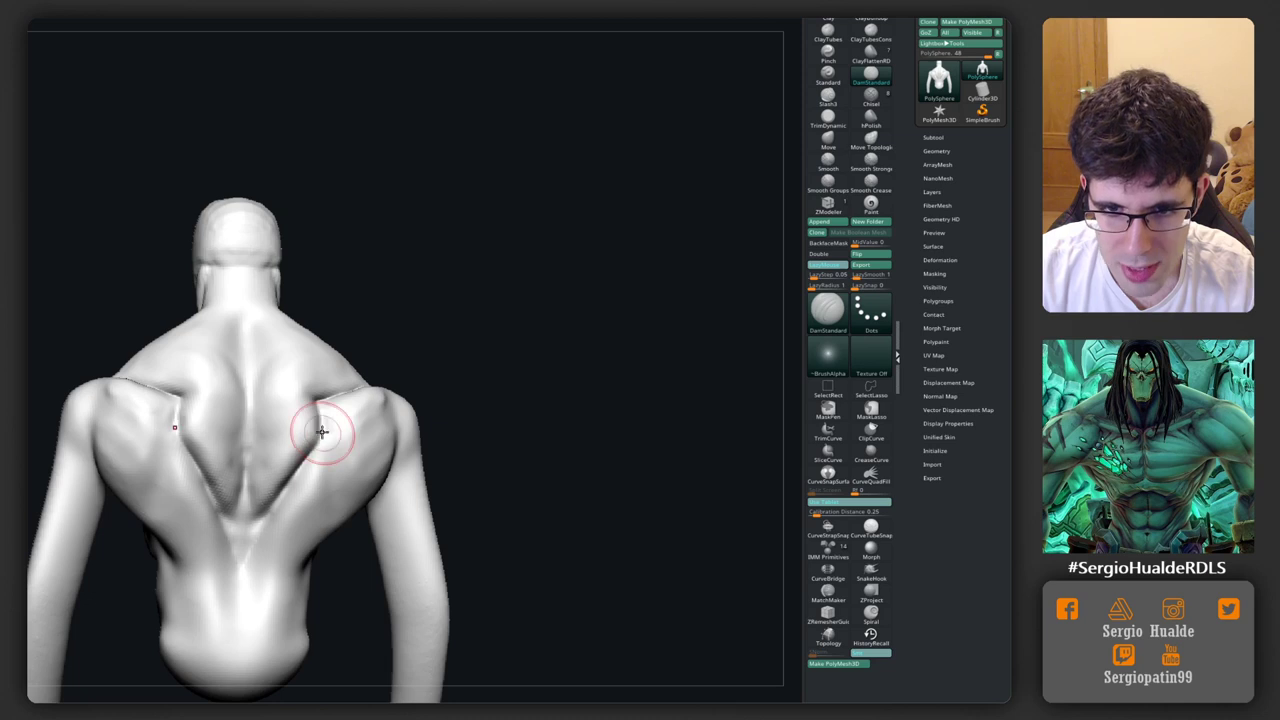
{"action": "mouse_move", "coordinate": [287, 505]}
{"action": "right_mouse_down"}
{"action": "mouse_move", "coordinate": [240, 531]}
{"action": "mouse_move", "coordinate": [252, 502]}
{"action": "right_mouse_up"}
{"action": "key", "text": "ctrl"}
{"action": "left_click_drag", "start_coordinate": [252, 502], "coordinate": [252, 439]}
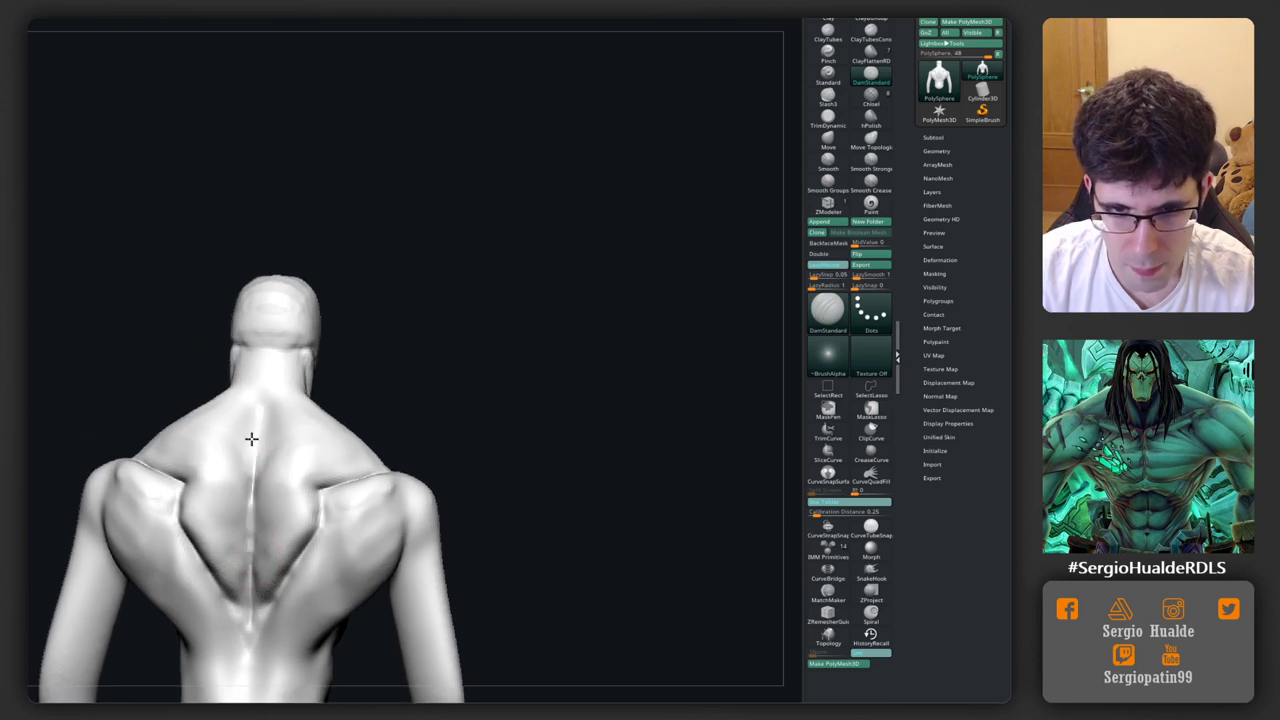
Step: Reselect the Move brush and view the shoulder from the side
{"action": "key", "text": "b"}
{"action": "key", "text": "m"}
{"action": "key", "text": "v"}
{"action": "mouse_move", "coordinate": [371, 471]}
{"action": "right_mouse_down"}
{"action": "mouse_move", "coordinate": [386, 487]}
{"action": "mouse_move", "coordinate": [286, 430]}
{"action": "mouse_move", "coordinate": [311, 408]}
{"action": "right_mouse_up"}
Step: Build up the shoulder-blade surface with the Clay brush
{"action": "key", "text": "b"}
{"action": "key", "text": "c"}
{"action": "key", "text": "l"}
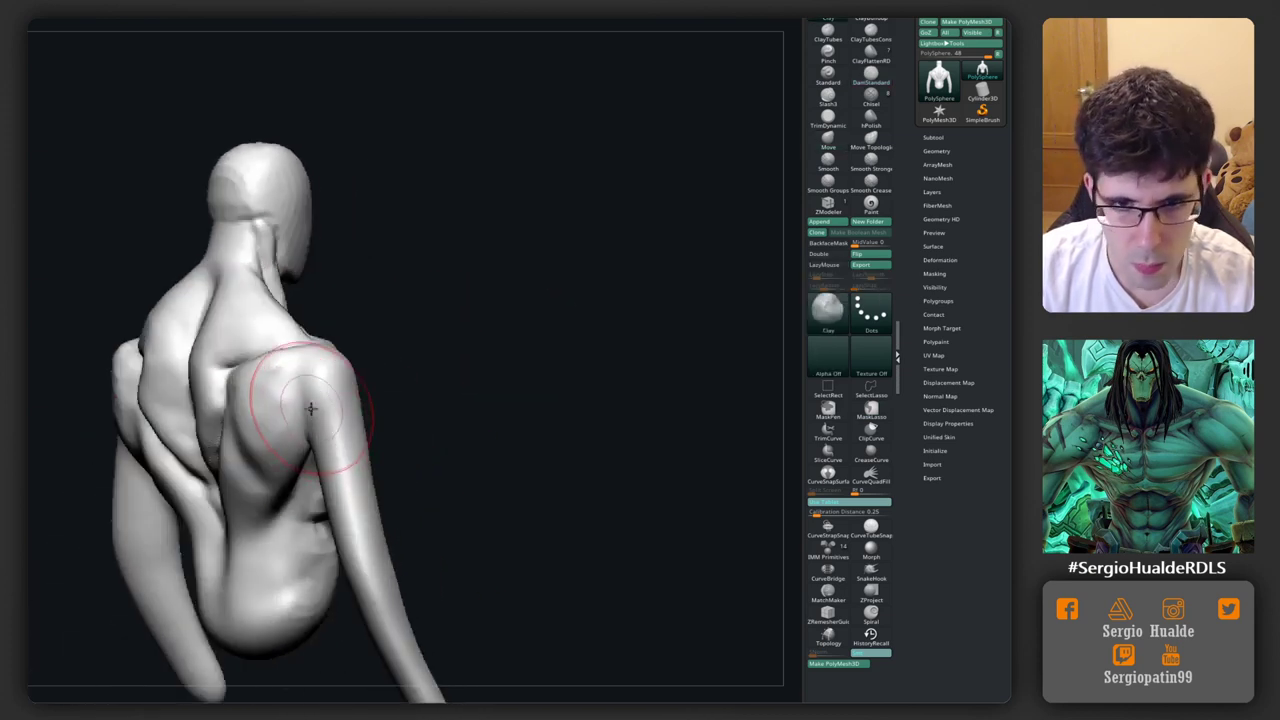
{"action": "left_click_drag", "start_coordinate": [270, 375], "coordinate": [319, 418]}
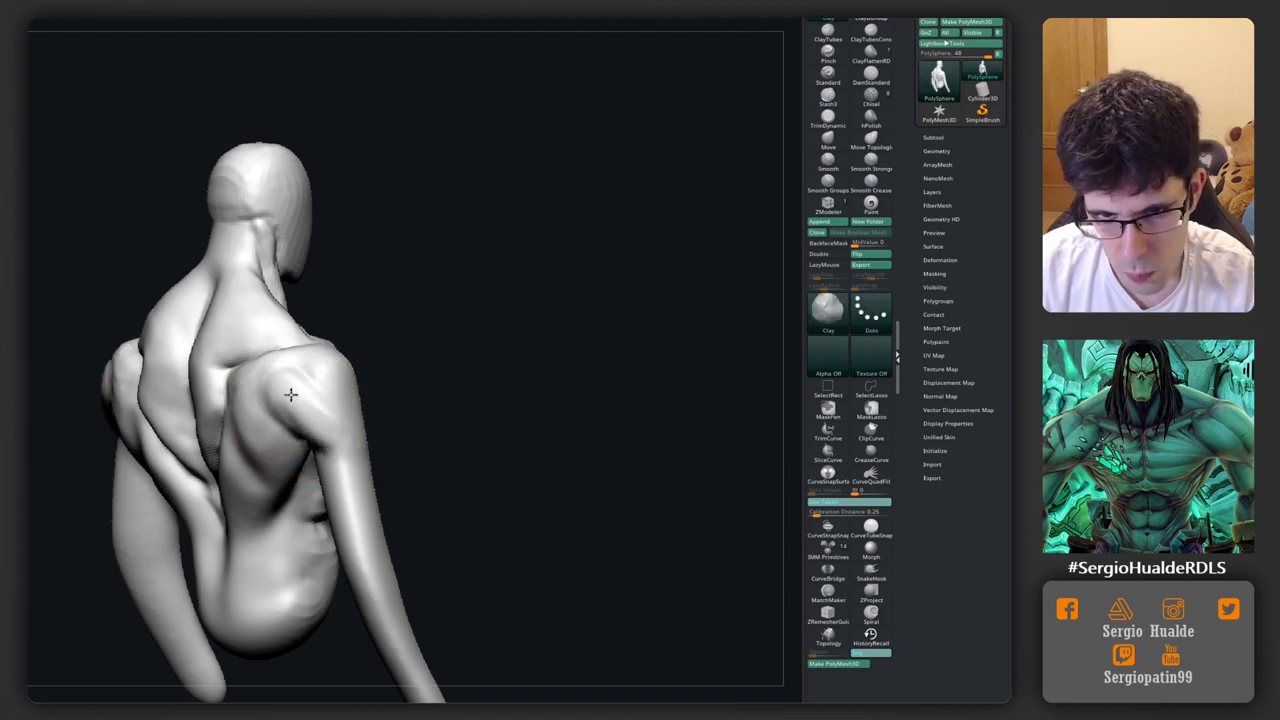
{"action": "right_click_drag", "start_coordinate": [278, 380], "coordinate": [337, 400]}
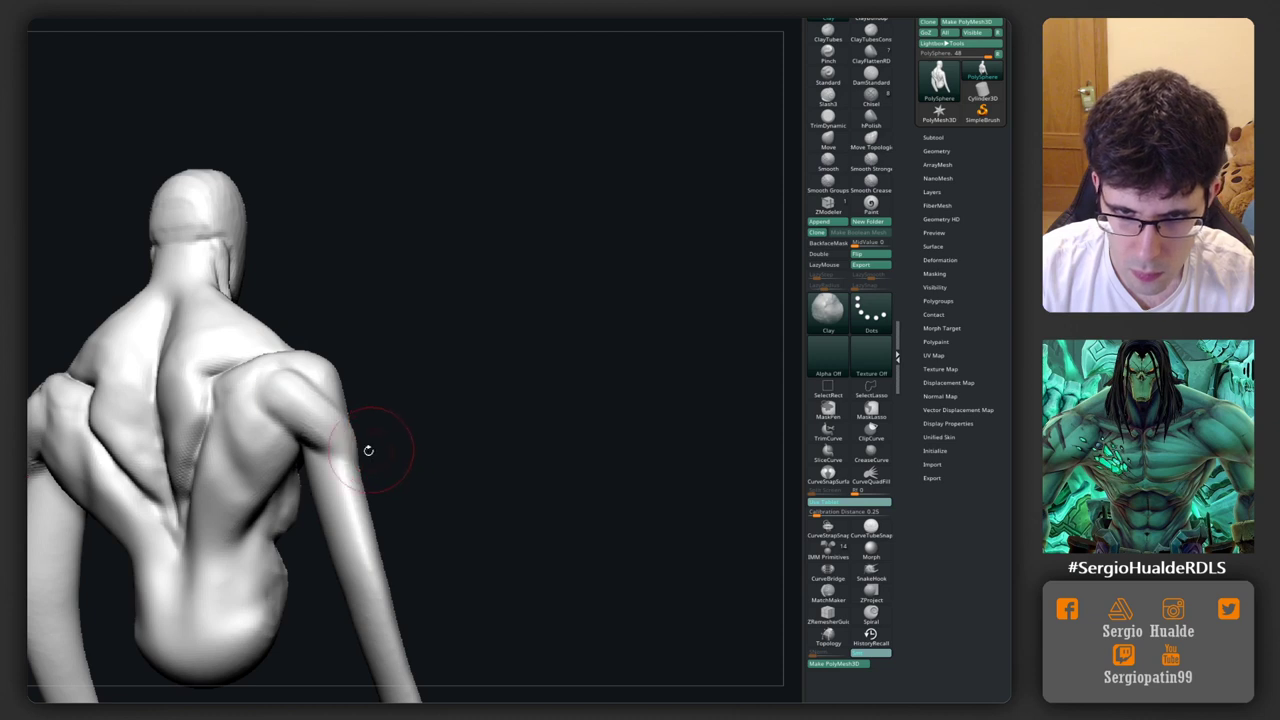
{"action": "mouse_move", "coordinate": [368, 450]}
{"action": "right_mouse_down"}
{"action": "mouse_move", "coordinate": [306, 443]}
{"action": "mouse_move", "coordinate": [332, 408]}
{"action": "right_mouse_up"}
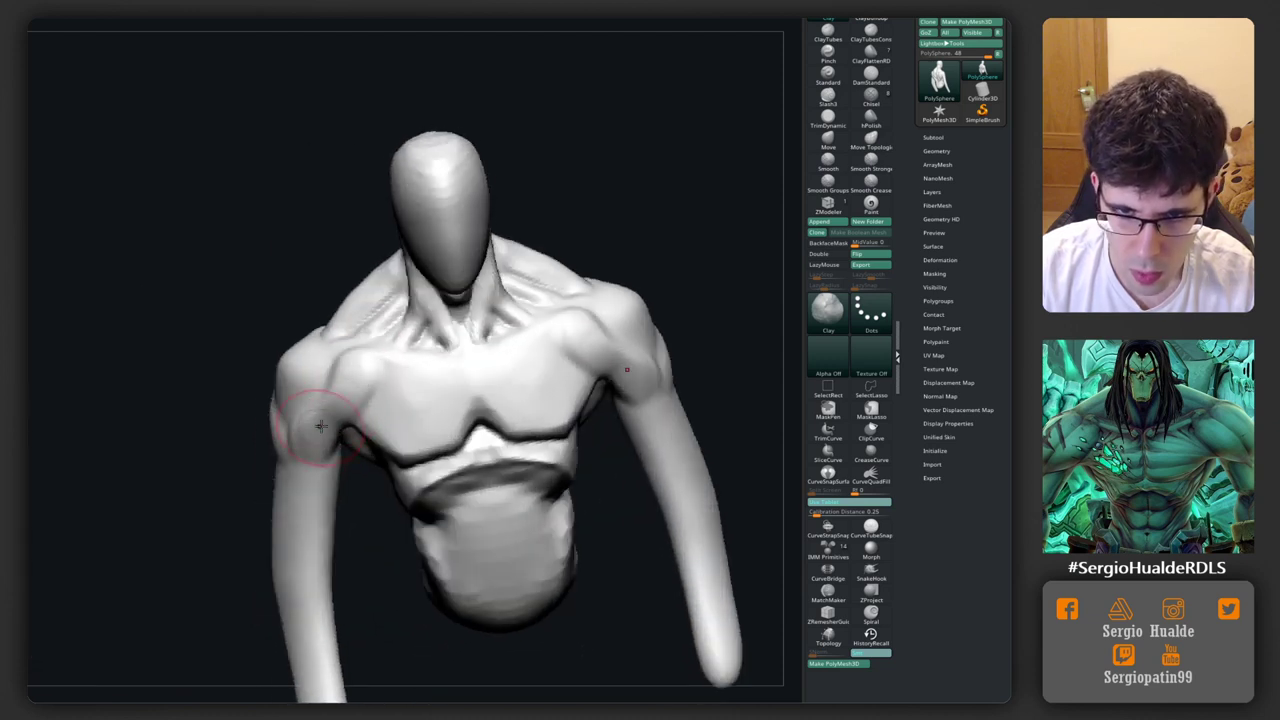
Step: Add clay ridges across both shoulders and round the left deltoid into a larger mass
{"action": "mouse_move", "coordinate": [320, 425]}
{"action": "left_mouse_down"}
{"action": "mouse_move", "coordinate": [305, 390]}
{"action": "mouse_move", "coordinate": [292, 452]}
{"action": "left_mouse_up"}
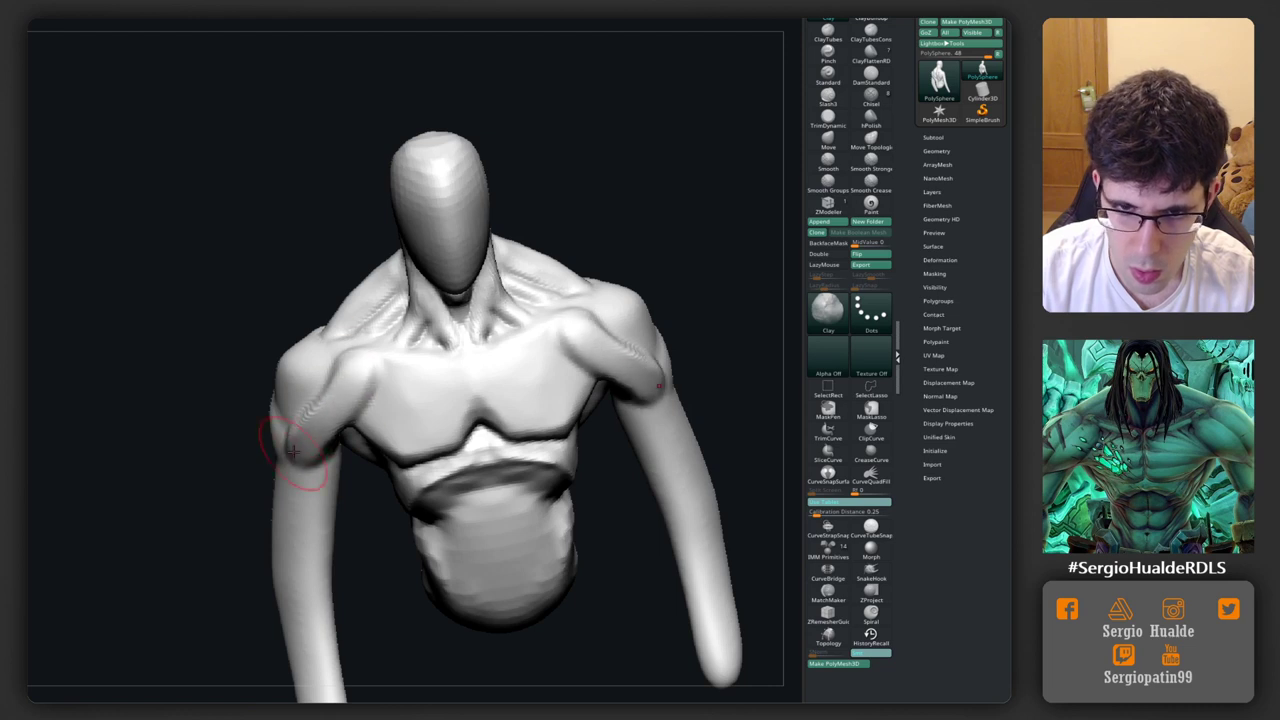
{"action": "mouse_move", "coordinate": [292, 452]}
{"action": "right_mouse_down"}
{"action": "mouse_move", "coordinate": [337, 394]}
{"action": "mouse_move", "coordinate": [262, 423]}
{"action": "right_mouse_up"}
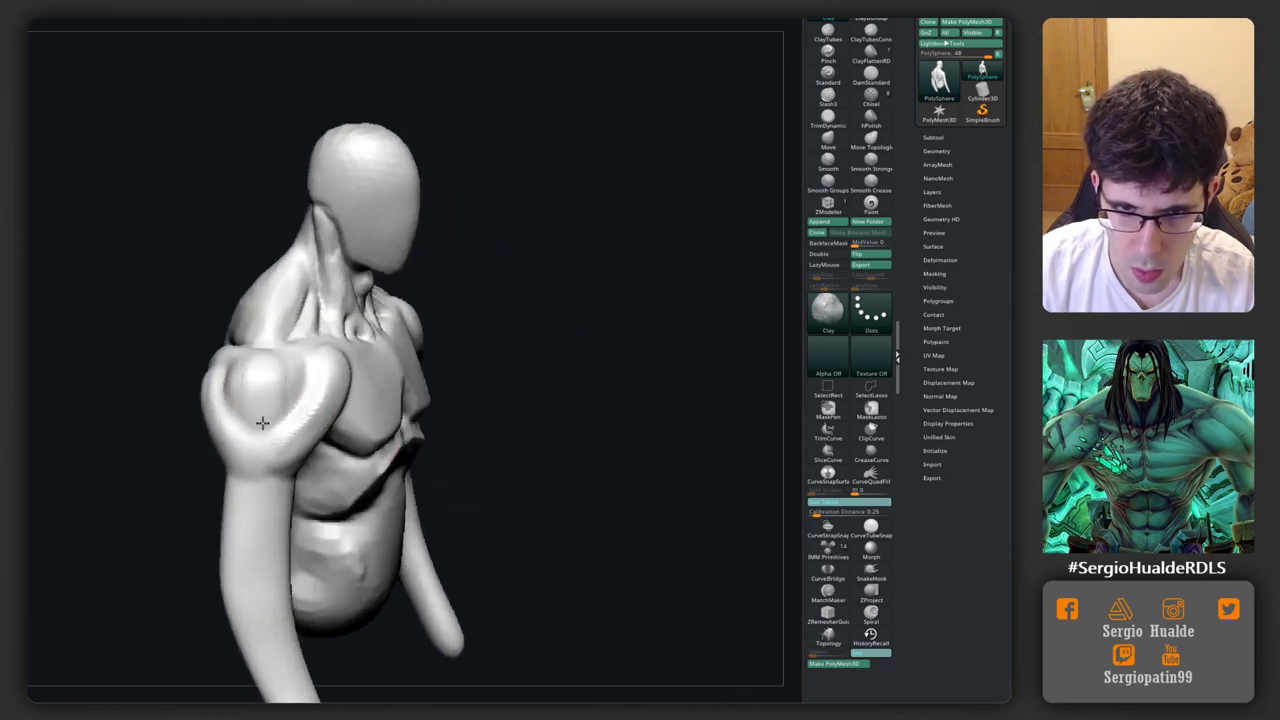
{"action": "mouse_move", "coordinate": [287, 370]}
{"action": "left_mouse_down"}
{"action": "mouse_move", "coordinate": [249, 414]}
{"action": "mouse_move", "coordinate": [260, 371]}
{"action": "mouse_move", "coordinate": [250, 440]}
{"action": "left_mouse_up"}
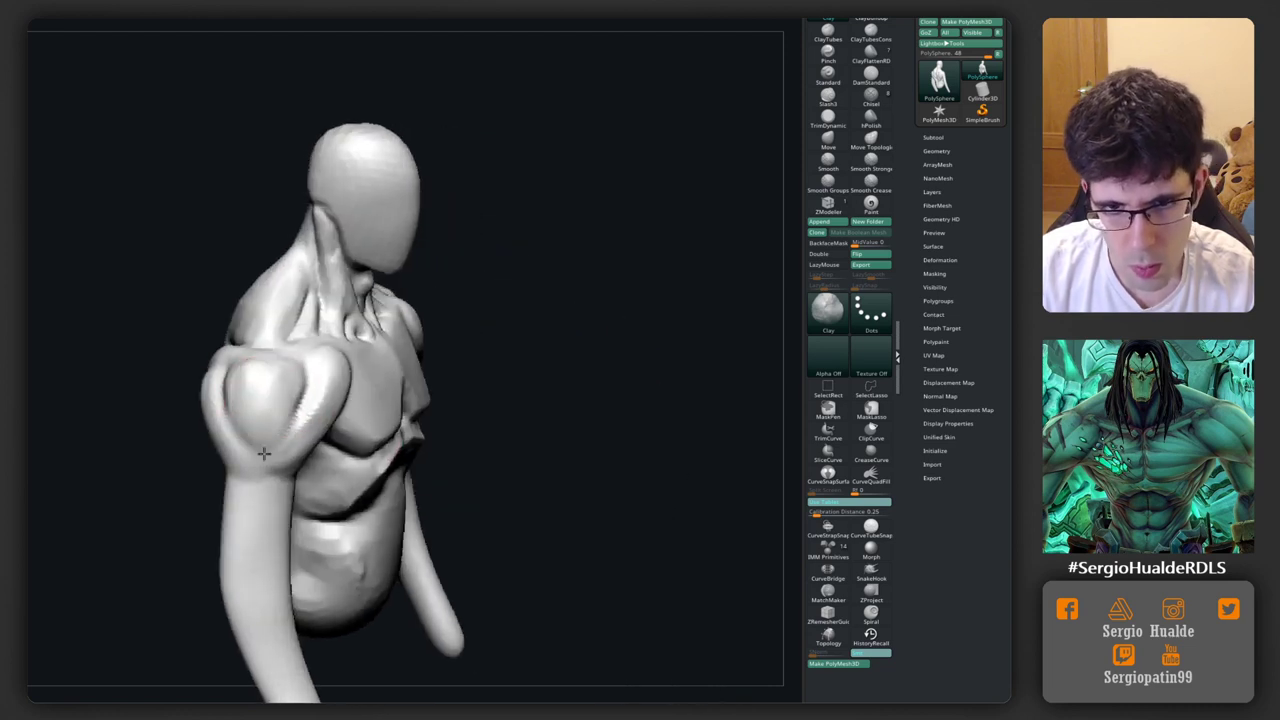
{"action": "mouse_move", "coordinate": [250, 440]}
{"action": "right_mouse_down"}
{"action": "mouse_move", "coordinate": [246, 452]}
{"action": "mouse_move", "coordinate": [297, 446]}
{"action": "mouse_move", "coordinate": [144, 419]}
{"action": "right_mouse_up"}
{"action": "key", "text": "b"}
{"action": "key", "text": "m"}
{"action": "key", "text": "v"}
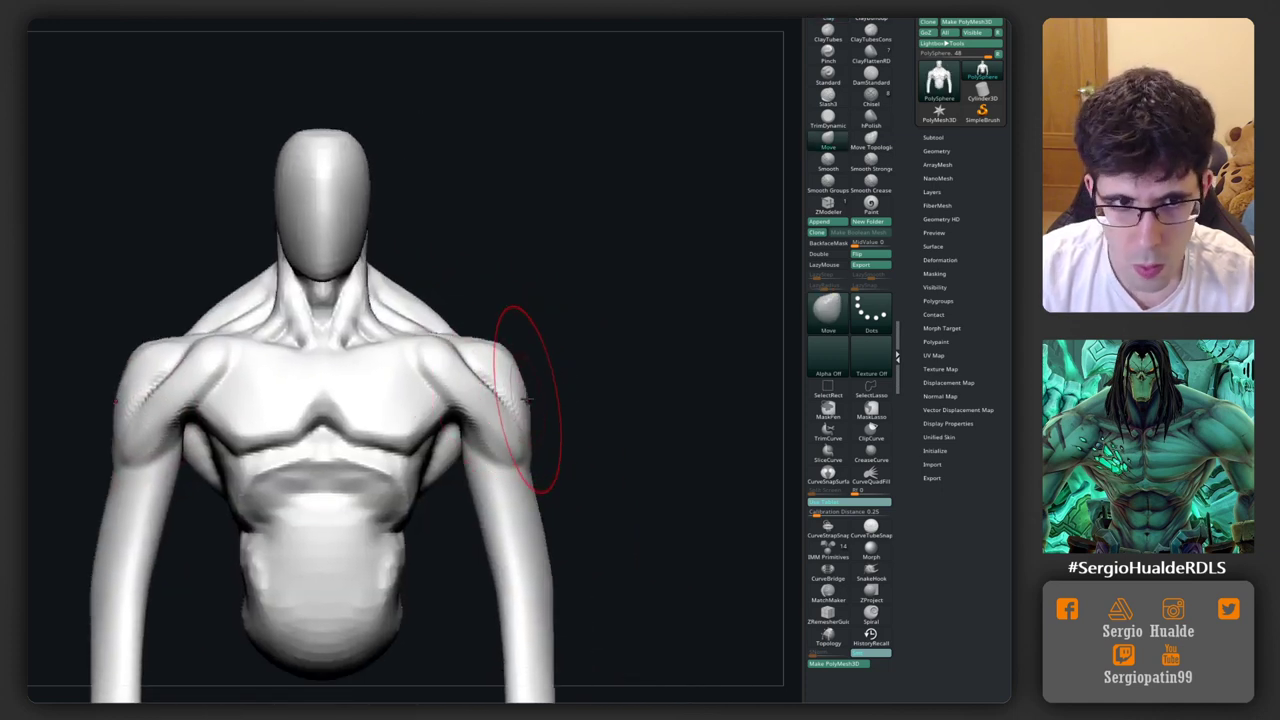
Step: Reshape both shoulders with Move and Clay, pushing the right shoulder and upper arm into shape
{"action": "mouse_move", "coordinate": [528, 400]}
{"action": "left_mouse_down"}
{"action": "mouse_move", "coordinate": [548, 388]}
{"action": "mouse_move", "coordinate": [550, 350]}
{"action": "left_mouse_up"}
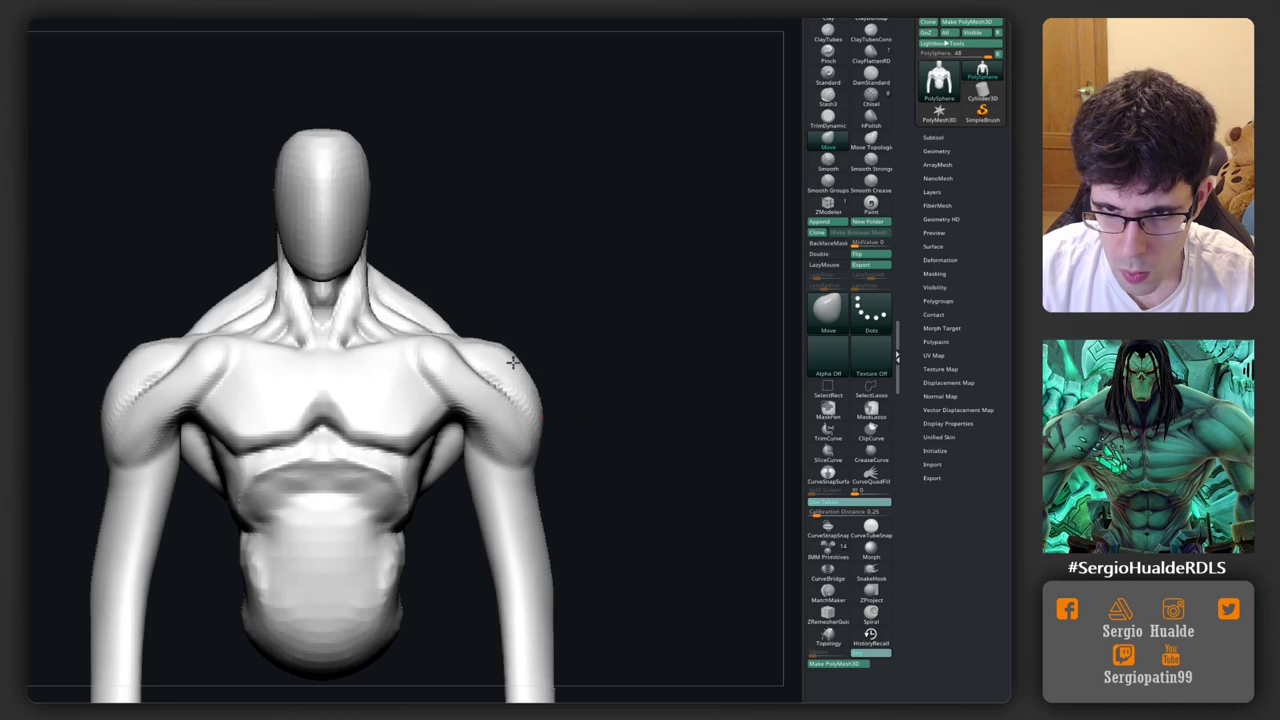
{"action": "mouse_move", "coordinate": [563, 323]}
{"action": "right_mouse_down"}
{"action": "mouse_move", "coordinate": [529, 377]}
{"action": "mouse_move", "coordinate": [537, 343]}
{"action": "mouse_move", "coordinate": [550, 340]}
{"action": "mouse_move", "coordinate": [531, 423]}
{"action": "mouse_move", "coordinate": [506, 386]}
{"action": "right_mouse_up"}
{"action": "key", "text": "b"}
{"action": "key", "text": "c"}
{"action": "key", "text": "l"}
{"action": "mouse_move", "coordinate": [506, 386]}
{"action": "left_mouse_down"}
{"action": "mouse_move", "coordinate": [489, 394]}
{"action": "mouse_move", "coordinate": [529, 343]}
{"action": "mouse_move", "coordinate": [537, 362]}
{"action": "mouse_move", "coordinate": [457, 423]}
{"action": "left_mouse_up"}
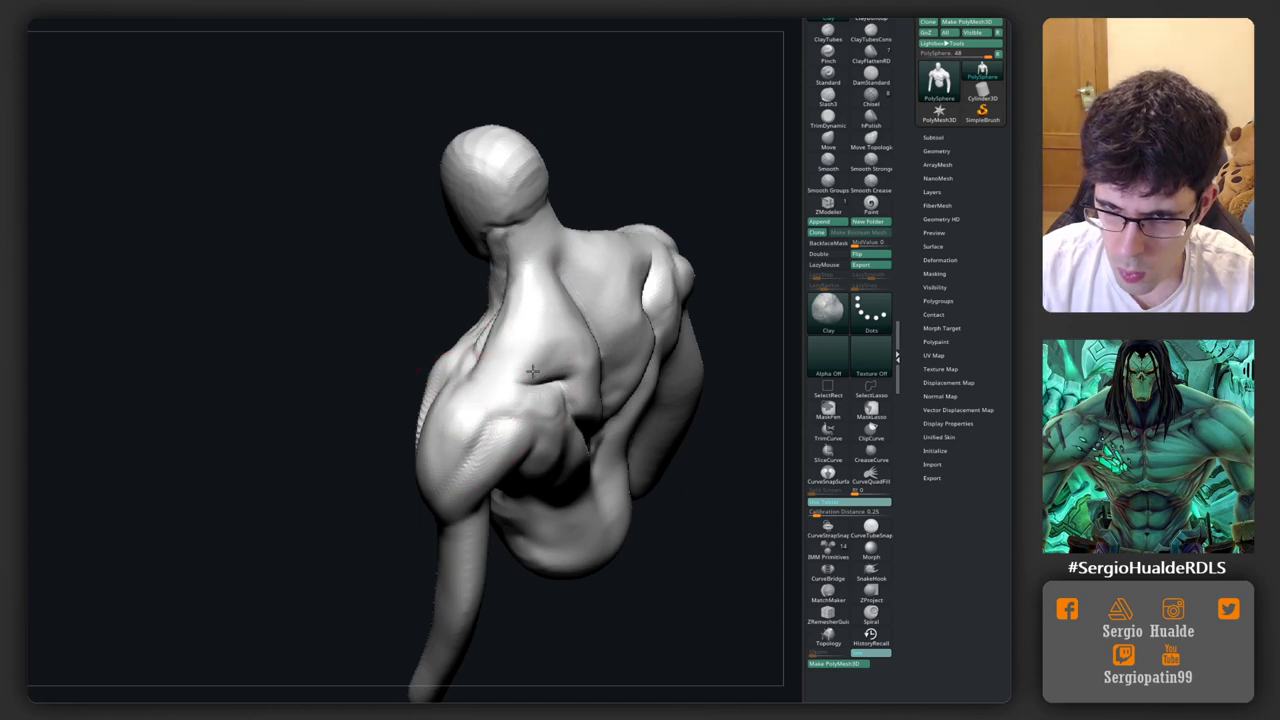
{"action": "mouse_move", "coordinate": [457, 423]}
{"action": "right_mouse_down"}
{"action": "mouse_move", "coordinate": [500, 371]}
{"action": "mouse_move", "coordinate": [543, 386]}
{"action": "mouse_move", "coordinate": [523, 420]}
{"action": "mouse_move", "coordinate": [545, 407]}
{"action": "right_mouse_up"}
{"action": "key", "text": "b"}
{"action": "key", "text": "m"}
{"action": "key", "text": "v"}
{"action": "left_click_drag", "start_coordinate": [545, 407], "coordinate": [548, 431]}
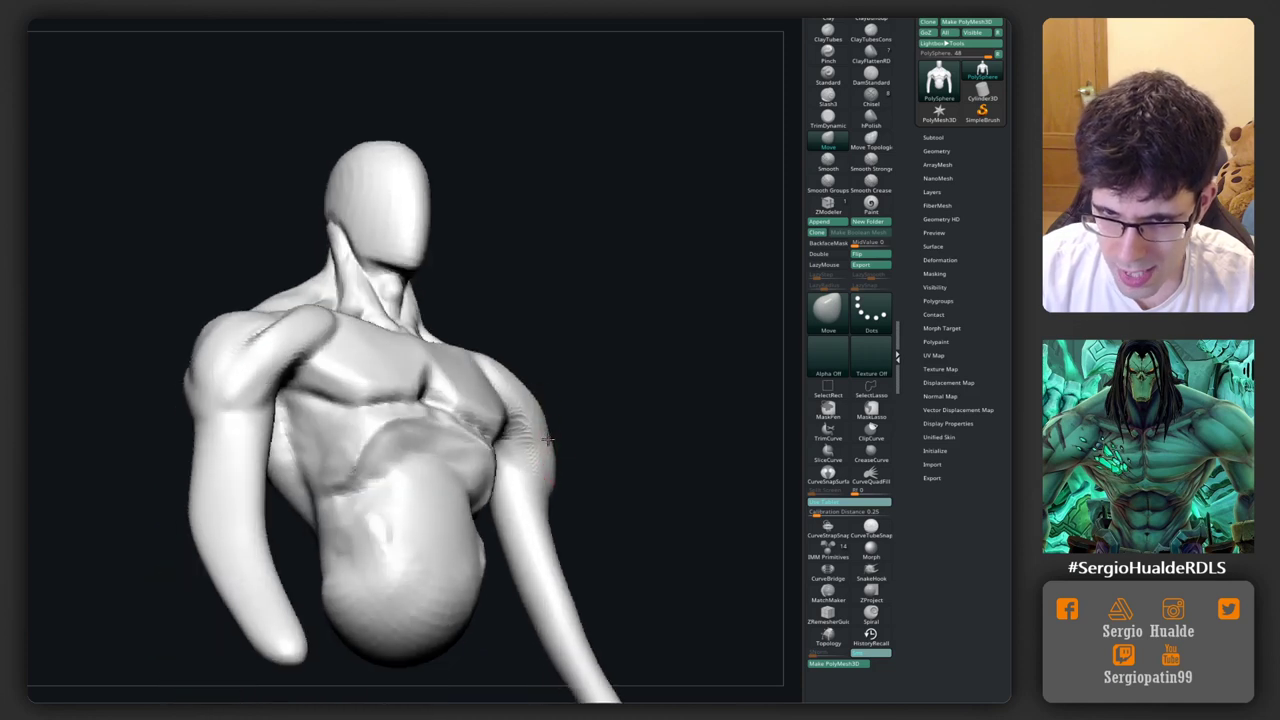
Step: Define the neck strands and drag the chest down into a lower, flatter pec fold
{"action": "right_click_drag", "start_coordinate": [548, 440], "coordinate": [522, 425]}
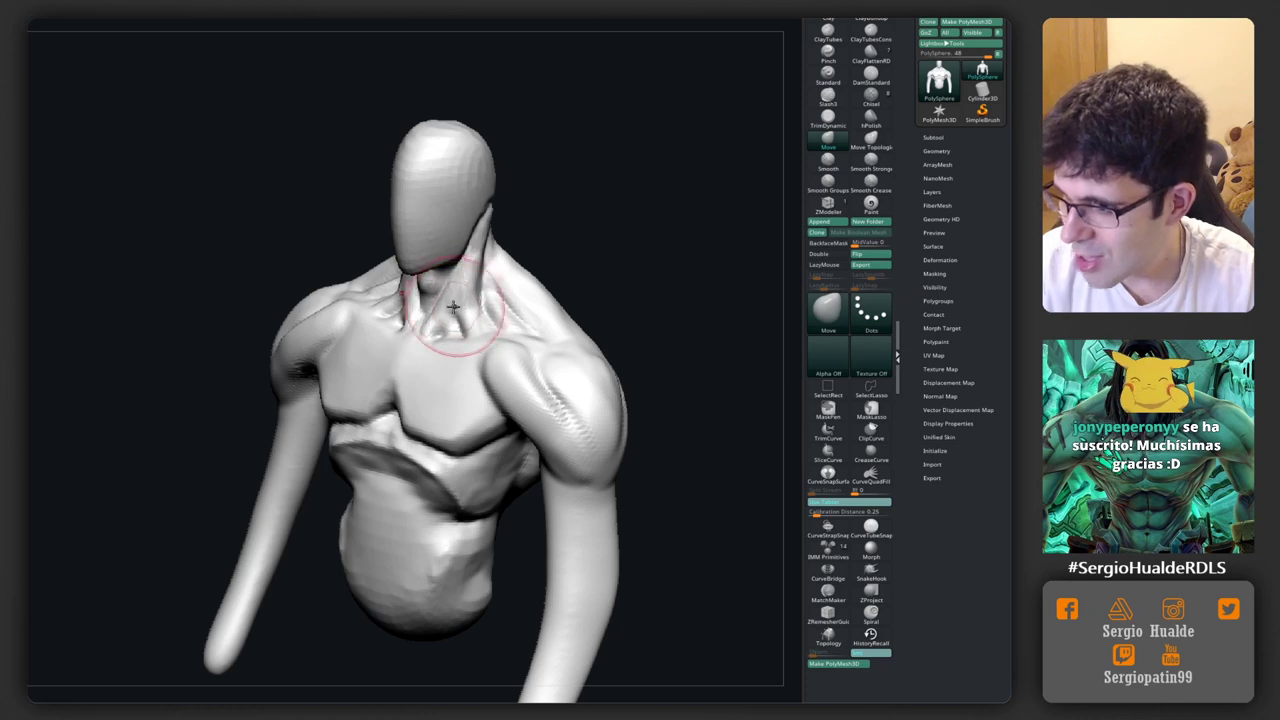
{"action": "left_click_drag", "start_coordinate": [453, 307], "coordinate": [430, 290]}
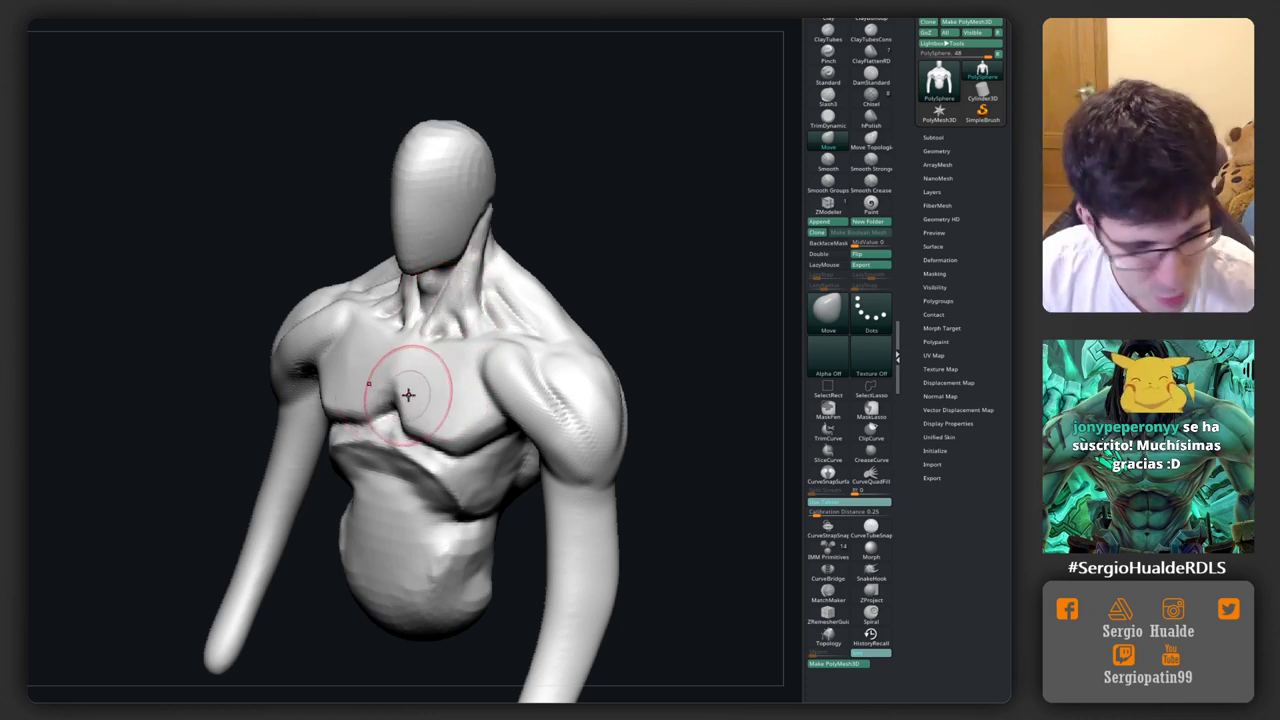
{"action": "mouse_move", "coordinate": [408, 395]}
{"action": "left_mouse_down"}
{"action": "mouse_move", "coordinate": [440, 440]}
{"action": "mouse_move", "coordinate": [400, 480]}
{"action": "left_mouse_up"}
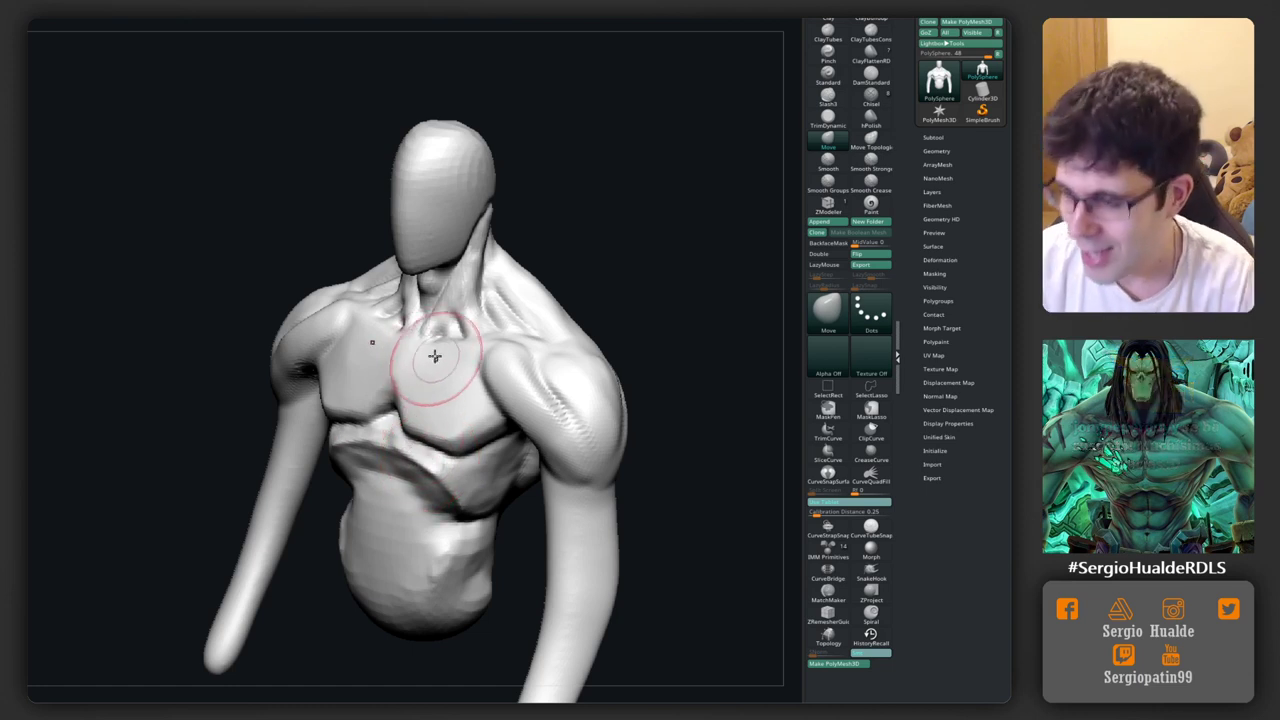
{"action": "left_click_drag", "start_coordinate": [435, 356], "coordinate": [357, 400]}
{"action": "mouse_move", "coordinate": [366, 357]}
{"action": "left_mouse_down"}
{"action": "mouse_move", "coordinate": [373, 428]}
{"action": "mouse_move", "coordinate": [403, 383]}
{"action": "left_mouse_up"}
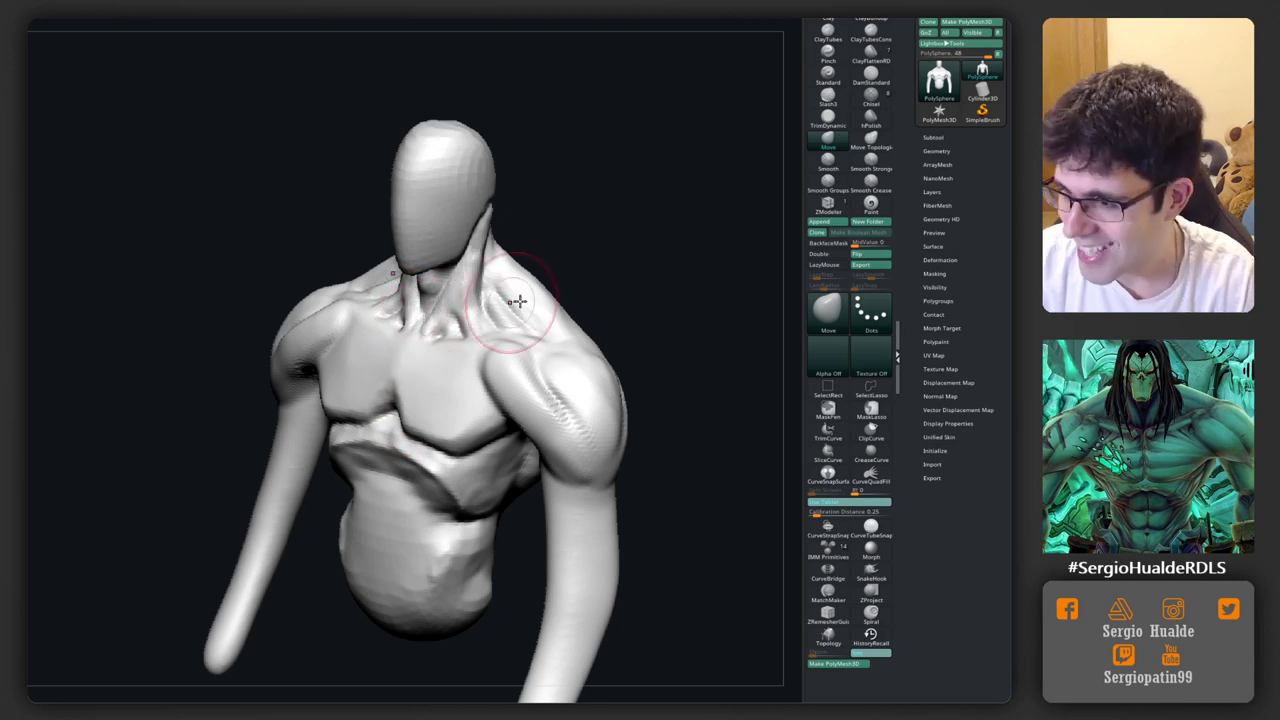
{"action": "mouse_move", "coordinate": [677, 307]}
{"action": "left_mouse_down"}
{"action": "mouse_move", "coordinate": [689, 297]}
{"action": "mouse_move", "coordinate": [640, 320]}
{"action": "mouse_move", "coordinate": [565, 234]}
{"action": "left_mouse_up"}
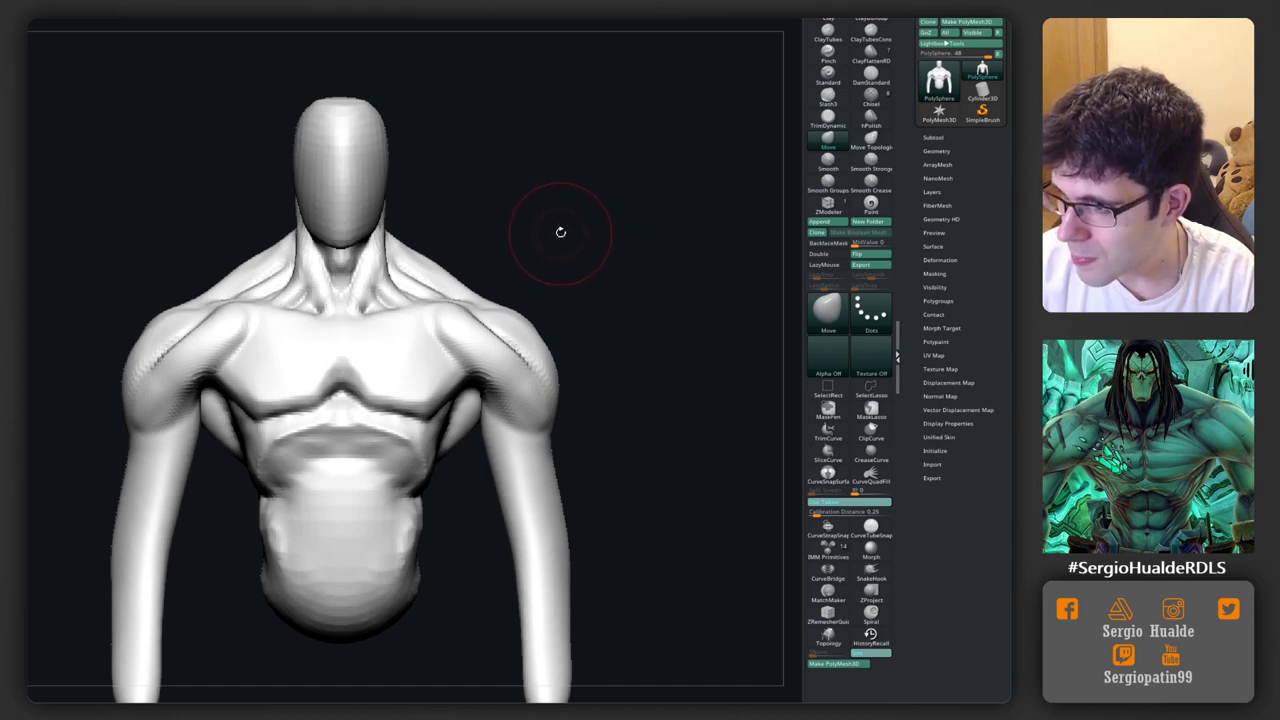
{"action": "mouse_move", "coordinate": [552, 299]}
{"action": "left_mouse_down", "text": "alt"}
{"action": "mouse_move", "coordinate": [571, 294]}
{"action": "mouse_move", "coordinate": [596, 328]}
{"action": "mouse_move", "coordinate": [458, 428]}
{"action": "mouse_move", "coordinate": [436, 411]}
{"action": "mouse_move", "coordinate": [334, 404]}
{"action": "left_mouse_up", "text": "alt"}
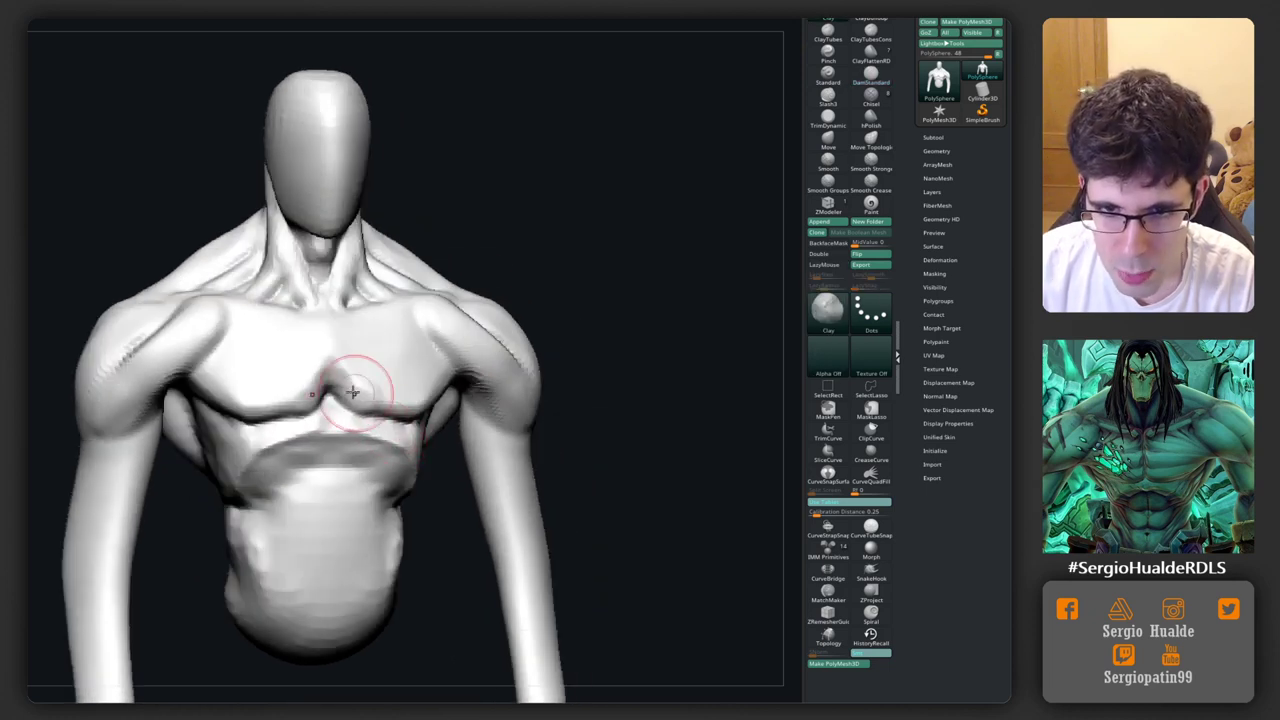
Step: Carve a groove into the upper chest with TrimDynamic from a tilted three-quarter view
{"action": "key", "text": "b"}
{"action": "key", "text": "t"}
{"action": "key", "text": "d"}
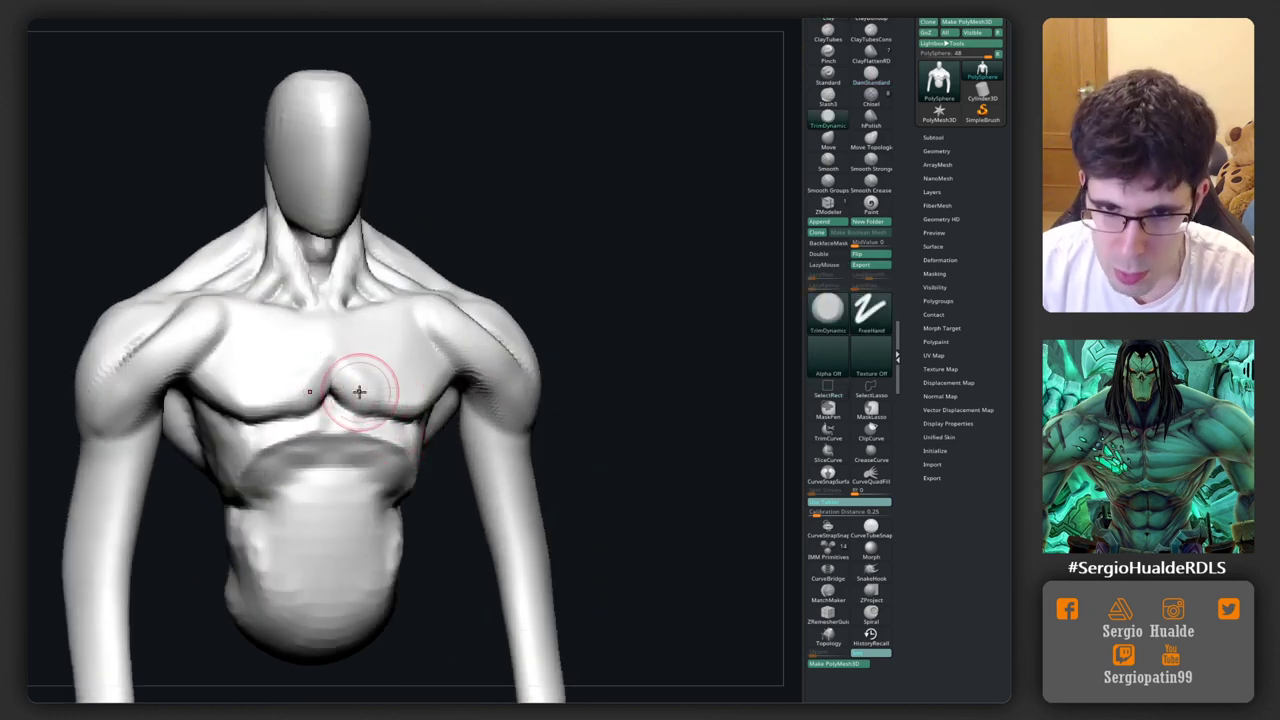
{"action": "left_click_drag", "start_coordinate": [423, 366], "coordinate": [369, 351]}
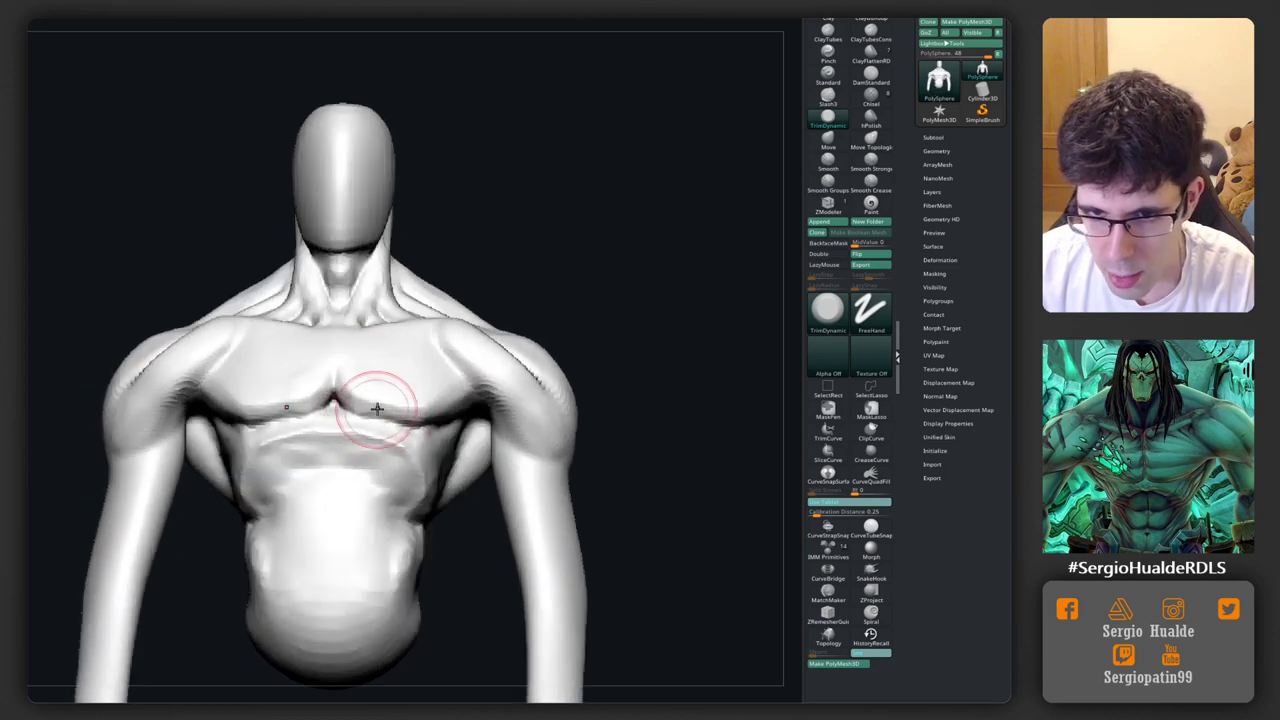
{"action": "left_click_drag", "start_coordinate": [377, 408], "coordinate": [452, 411]}
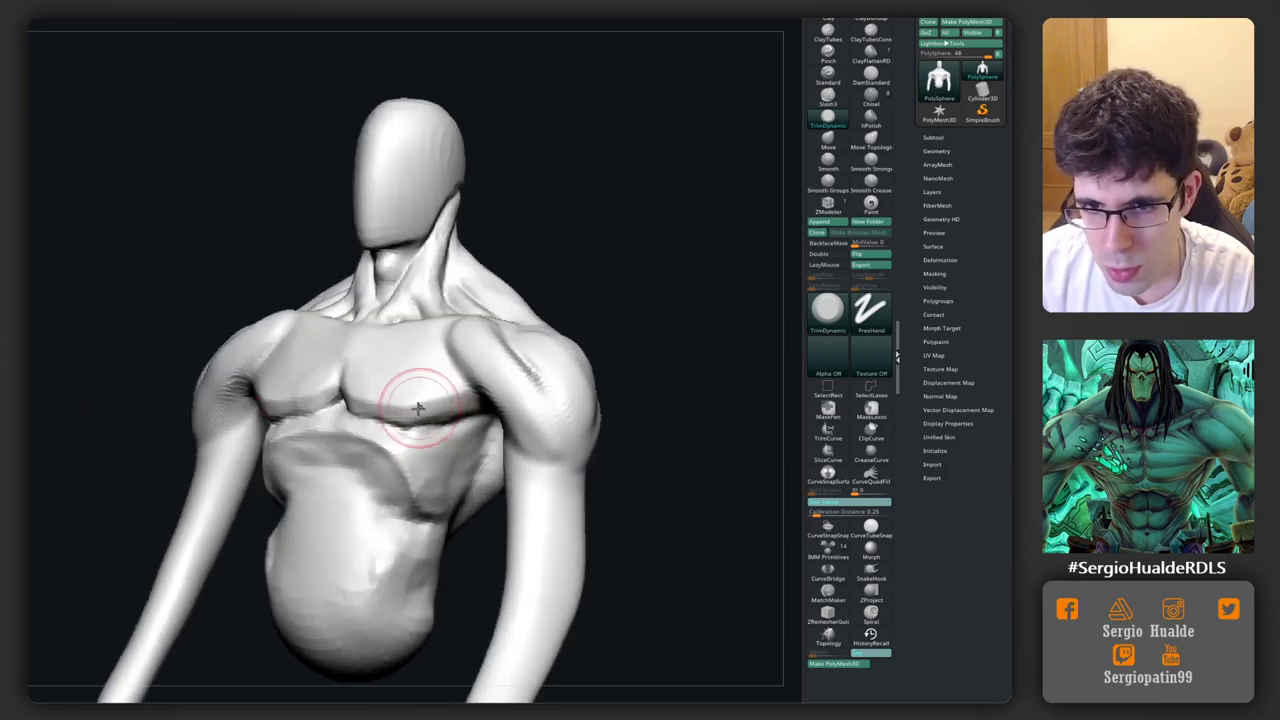
{"action": "mouse_move", "coordinate": [314, 414]}
{"action": "left_mouse_down"}
{"action": "mouse_move", "coordinate": [370, 471]}
{"action": "mouse_move", "coordinate": [320, 466]}
{"action": "mouse_move", "coordinate": [363, 414]}
{"action": "left_mouse_up"}
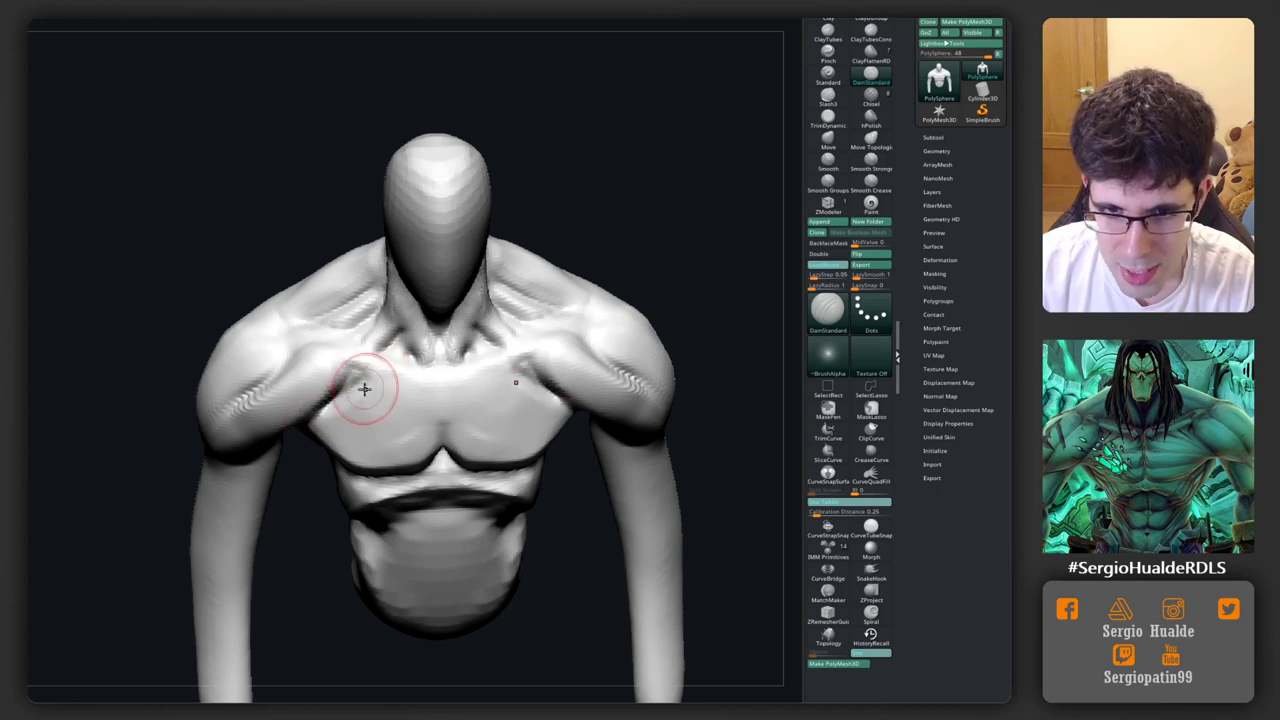
{"action": "left_click_drag", "start_coordinate": [364, 389], "coordinate": [357, 374]}
{"action": "mouse_move", "coordinate": [279, 428]}
{"action": "left_mouse_down"}
{"action": "mouse_move", "coordinate": [357, 366]}
{"action": "mouse_move", "coordinate": [288, 460]}
{"action": "mouse_move", "coordinate": [409, 443]}
{"action": "mouse_move", "coordinate": [366, 423]}
{"action": "left_mouse_up"}
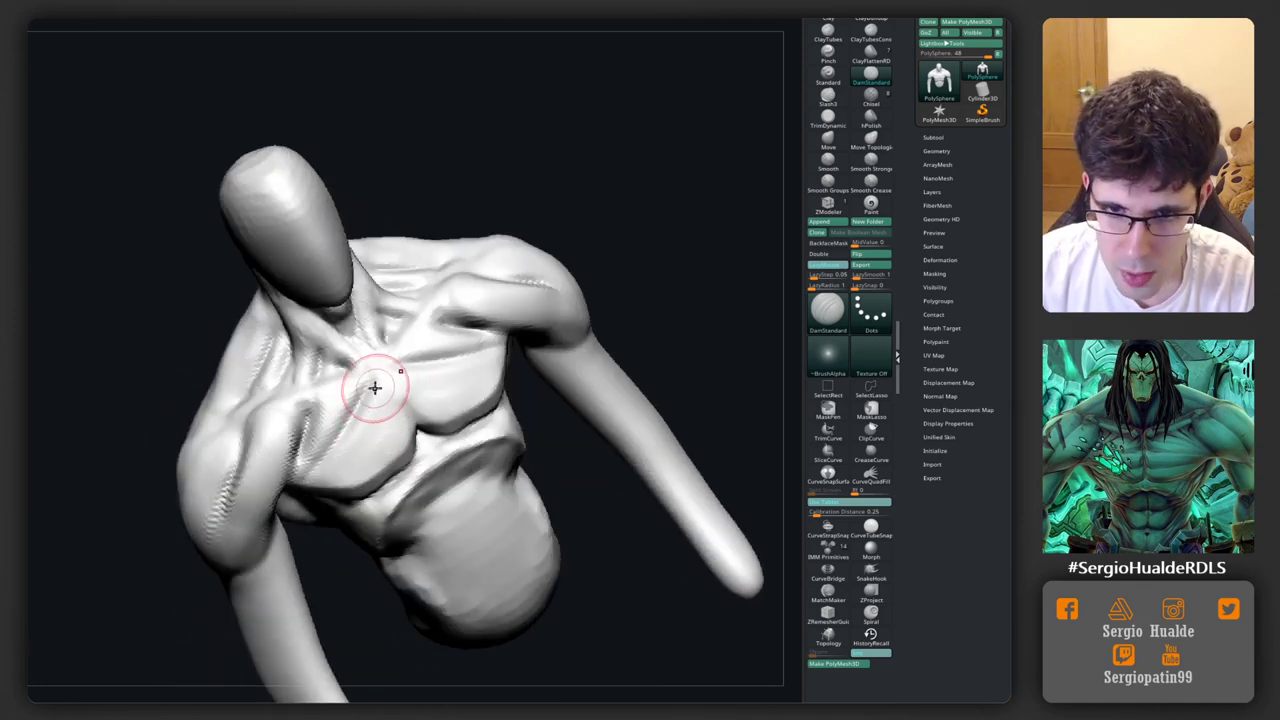
{"action": "left_click_drag", "start_coordinate": [371, 371], "coordinate": [470, 351], "text": "shift"}
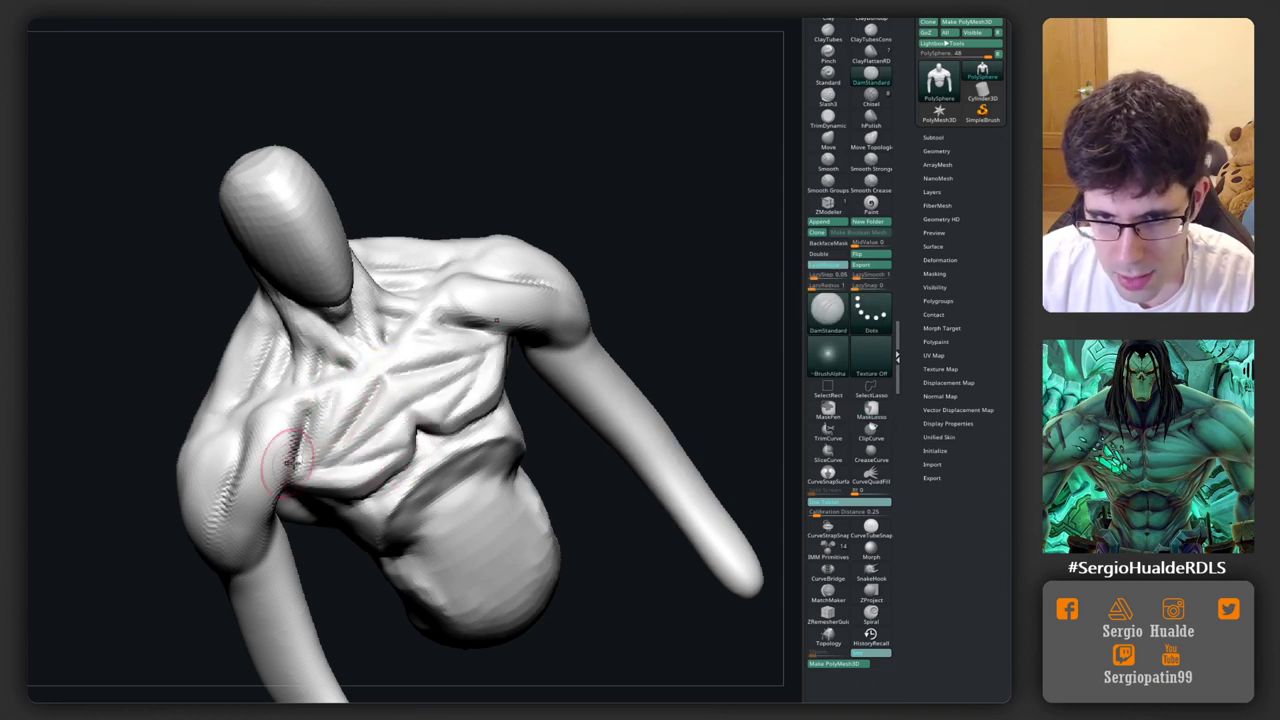
{"action": "key", "text": "ctrl"}
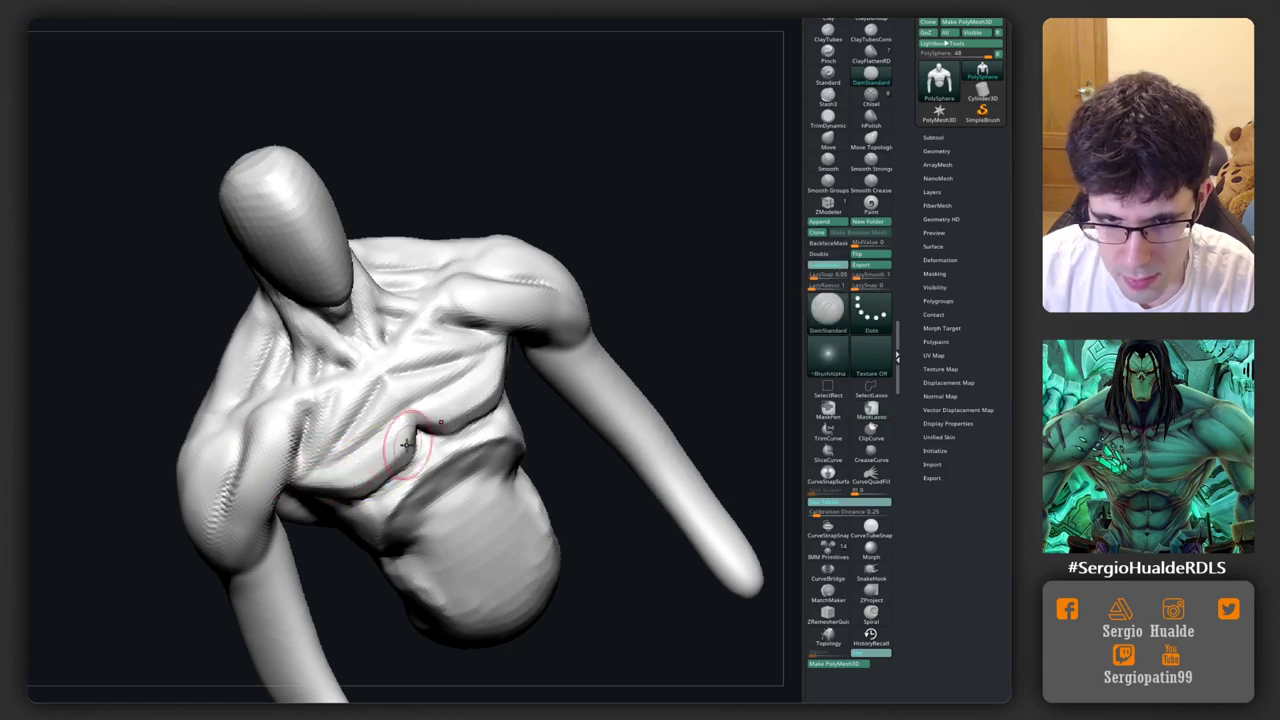
Step: Soften the crease below the pectorals and check the chest from several angles
{"action": "mouse_move", "coordinate": [398, 432]}
{"action": "right_mouse_down"}
{"action": "mouse_move", "coordinate": [380, 443]}
{"action": "mouse_move", "coordinate": [435, 453]}
{"action": "mouse_move", "coordinate": [451, 414]}
{"action": "right_mouse_up"}
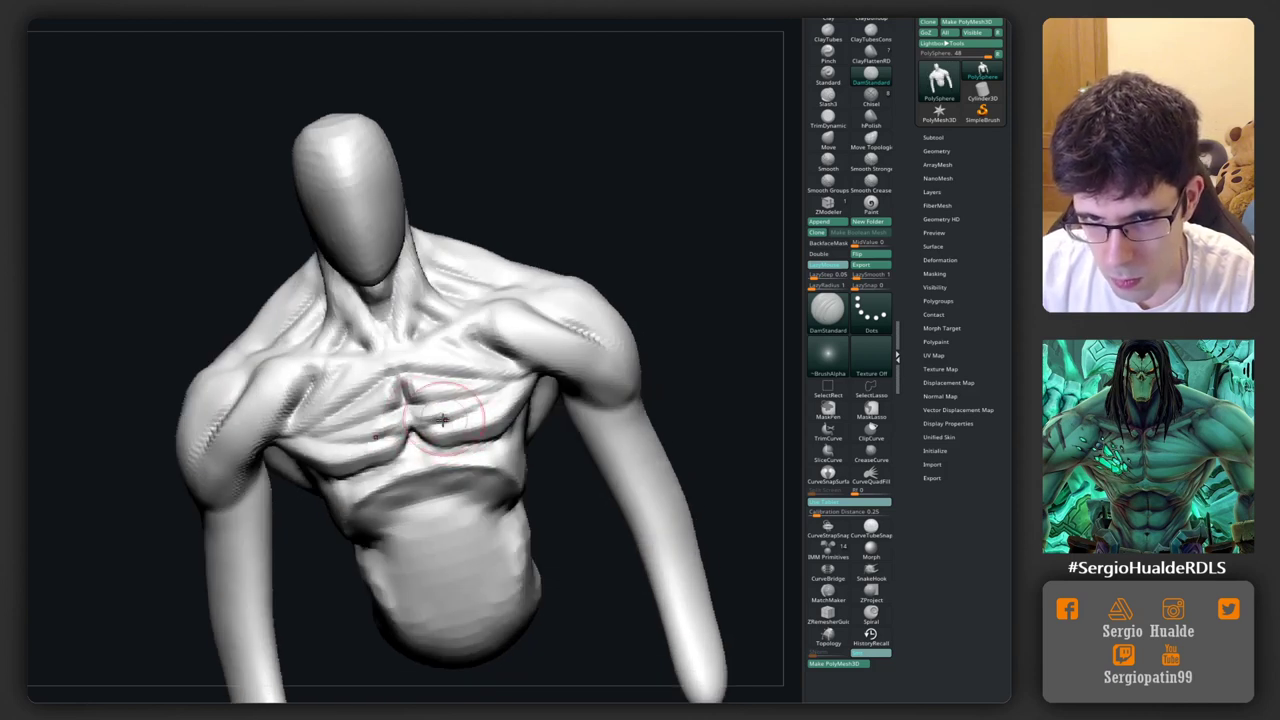
{"action": "right_click_drag", "start_coordinate": [442, 420], "coordinate": [486, 414]}
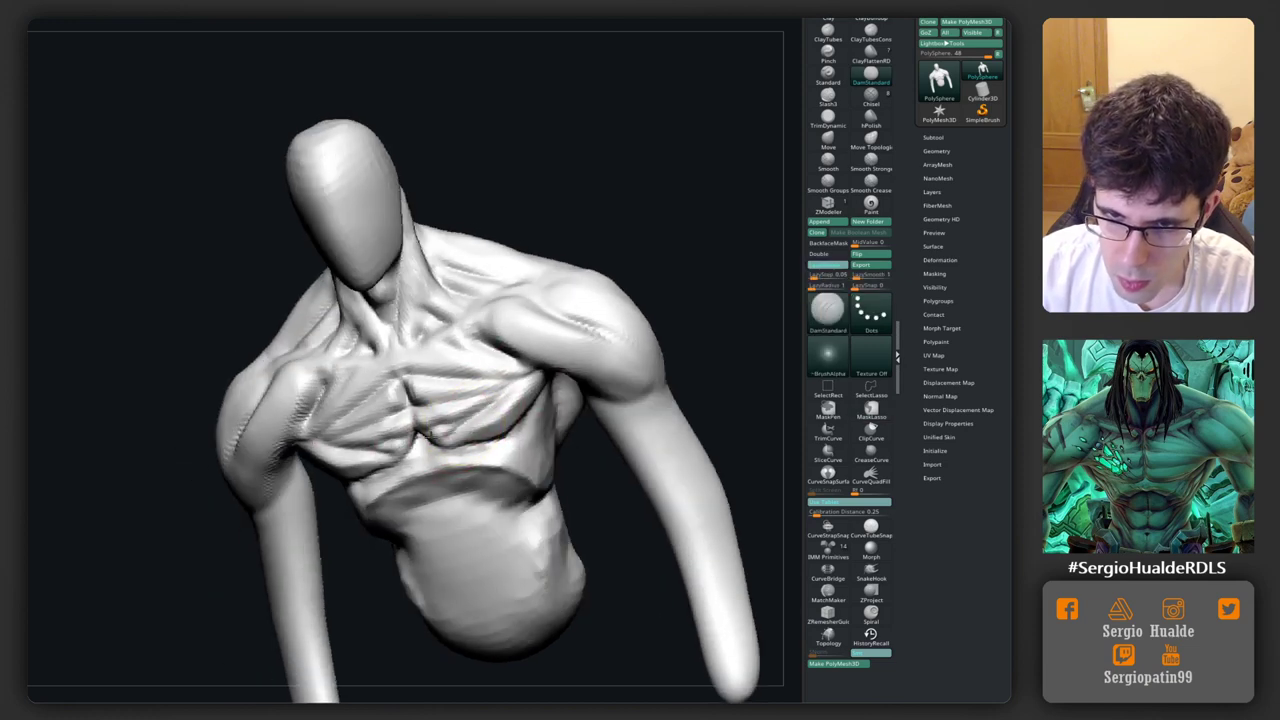
{"action": "mouse_move", "coordinate": [432, 445]}
{"action": "right_mouse_down"}
{"action": "mouse_move", "coordinate": [467, 405]}
{"action": "mouse_move", "coordinate": [400, 414]}
{"action": "mouse_move", "coordinate": [420, 432]}
{"action": "right_mouse_up"}
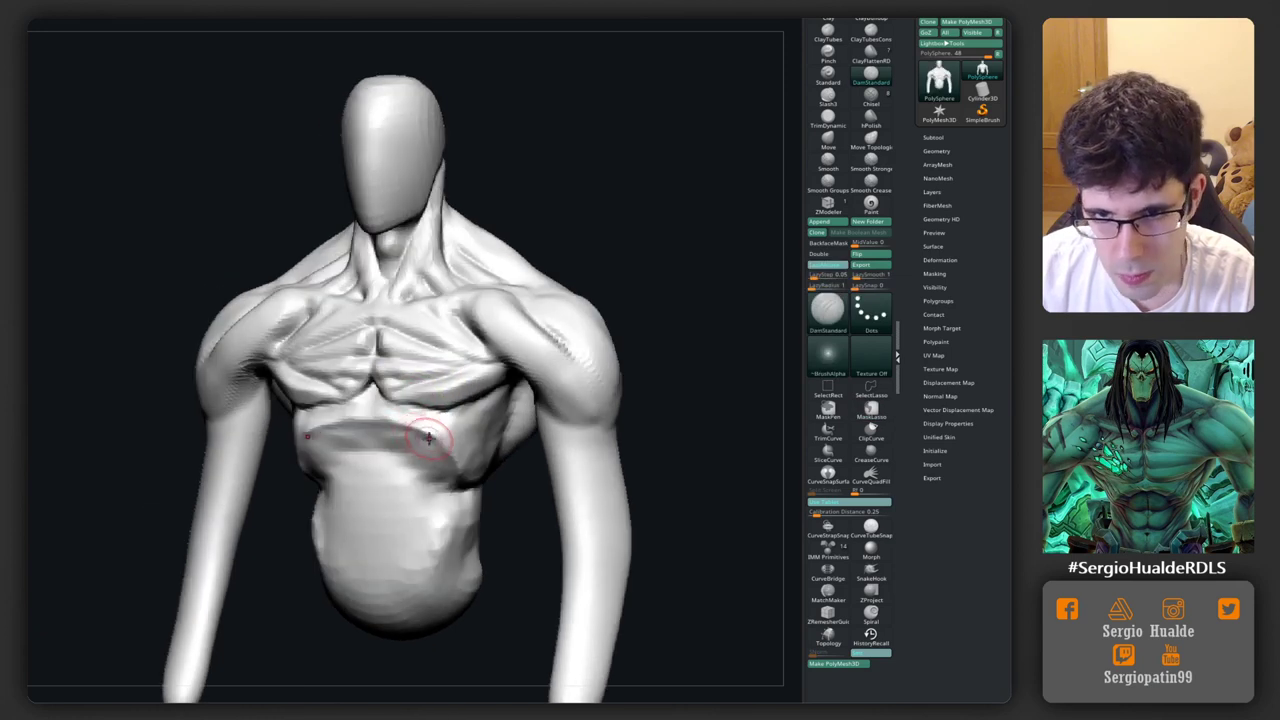
{"action": "right_click_drag", "start_coordinate": [492, 392], "coordinate": [434, 420]}
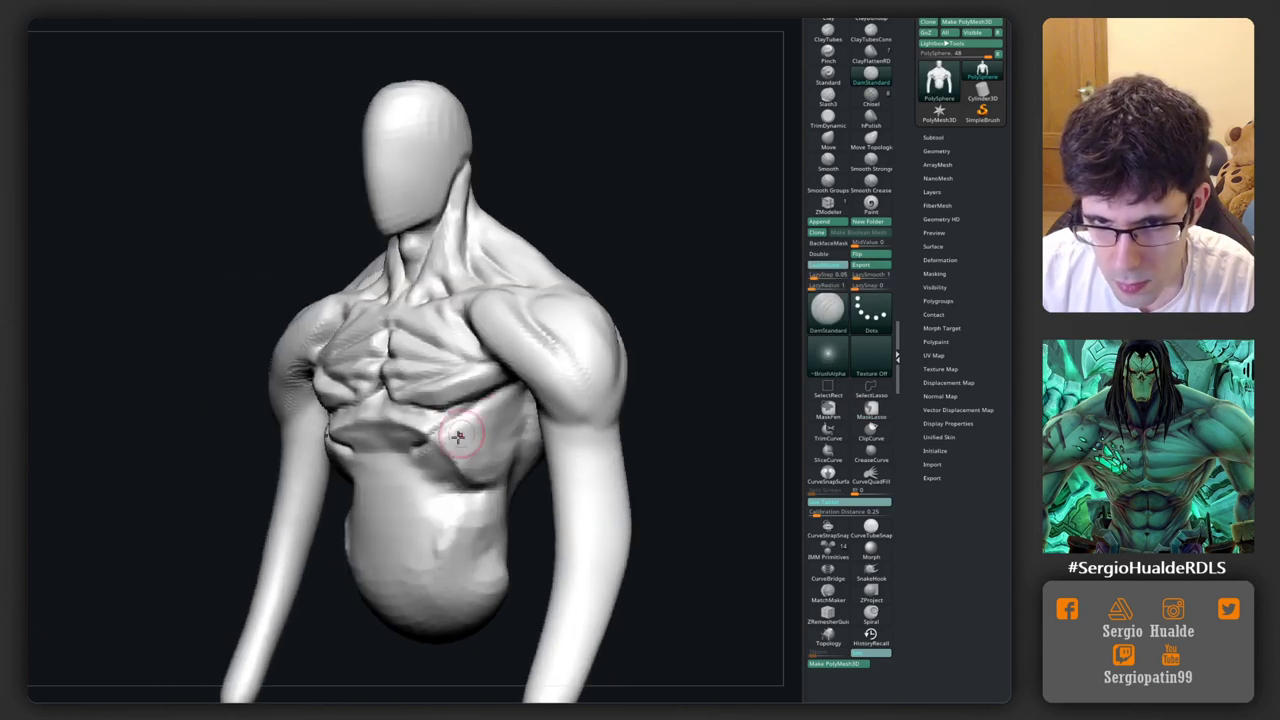
{"action": "left_click_drag", "start_coordinate": [434, 420], "coordinate": [437, 402], "text": "shift"}
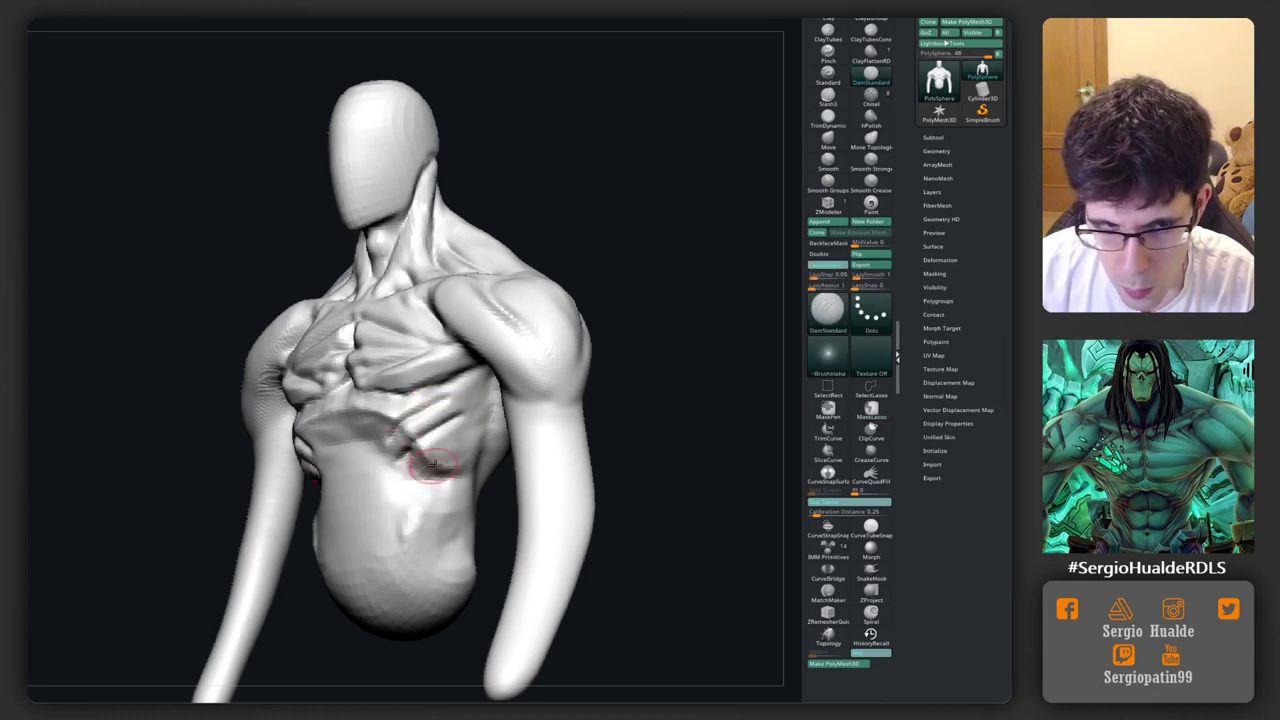
{"action": "right_click_drag", "start_coordinate": [433, 465], "coordinate": [425, 465]}
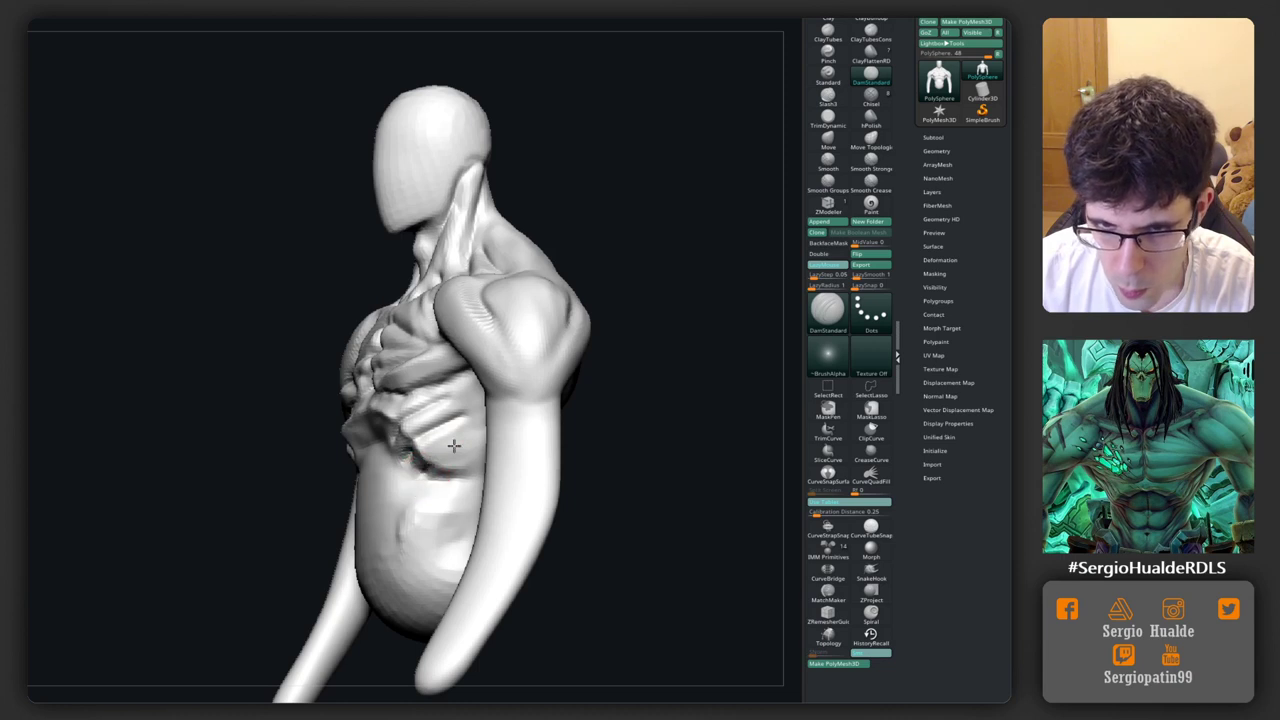
{"action": "right_click_drag", "start_coordinate": [422, 478], "coordinate": [453, 443]}
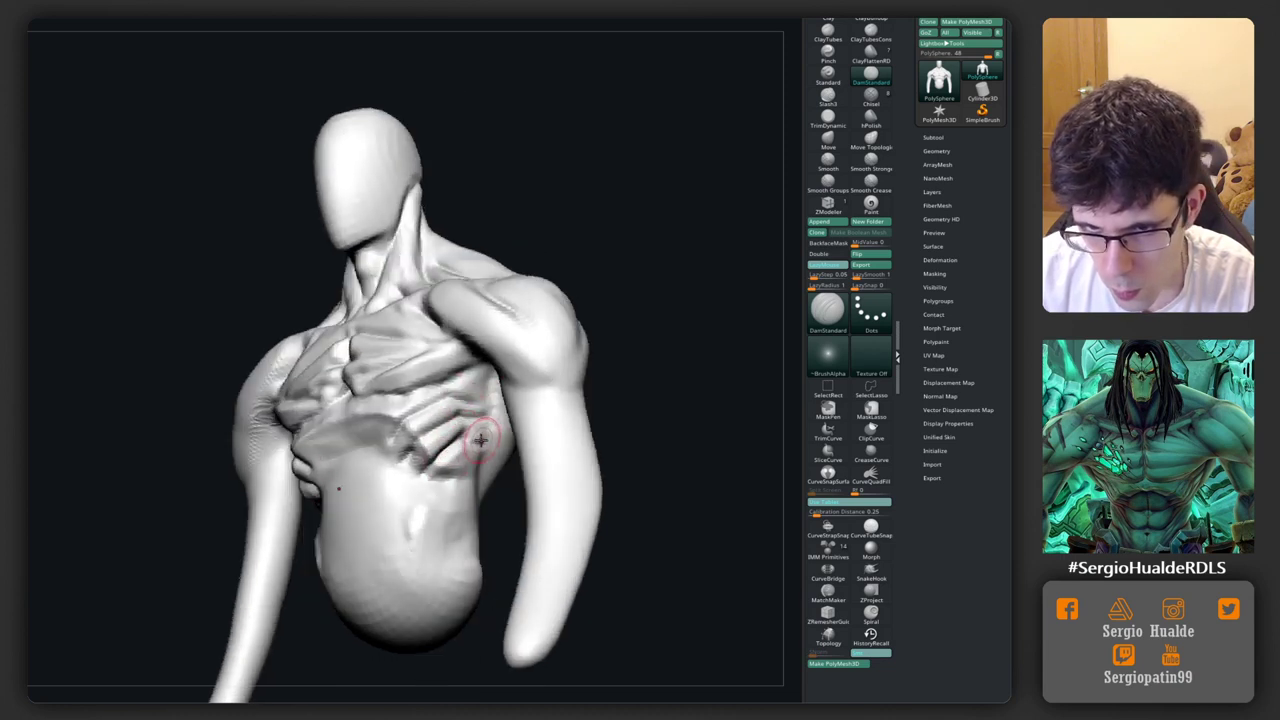
{"action": "mouse_move", "coordinate": [480, 440]}
{"action": "right_mouse_down"}
{"action": "mouse_move", "coordinate": [447, 430]}
{"action": "mouse_move", "coordinate": [480, 402]}
{"action": "mouse_move", "coordinate": [420, 465]}
{"action": "right_mouse_up"}
Step: Shape the pec edge near the armpit with the Move brush so it blends into the ribs
{"action": "key", "text": "b"}
{"action": "key", "text": "m"}
{"action": "key", "text": "v"}
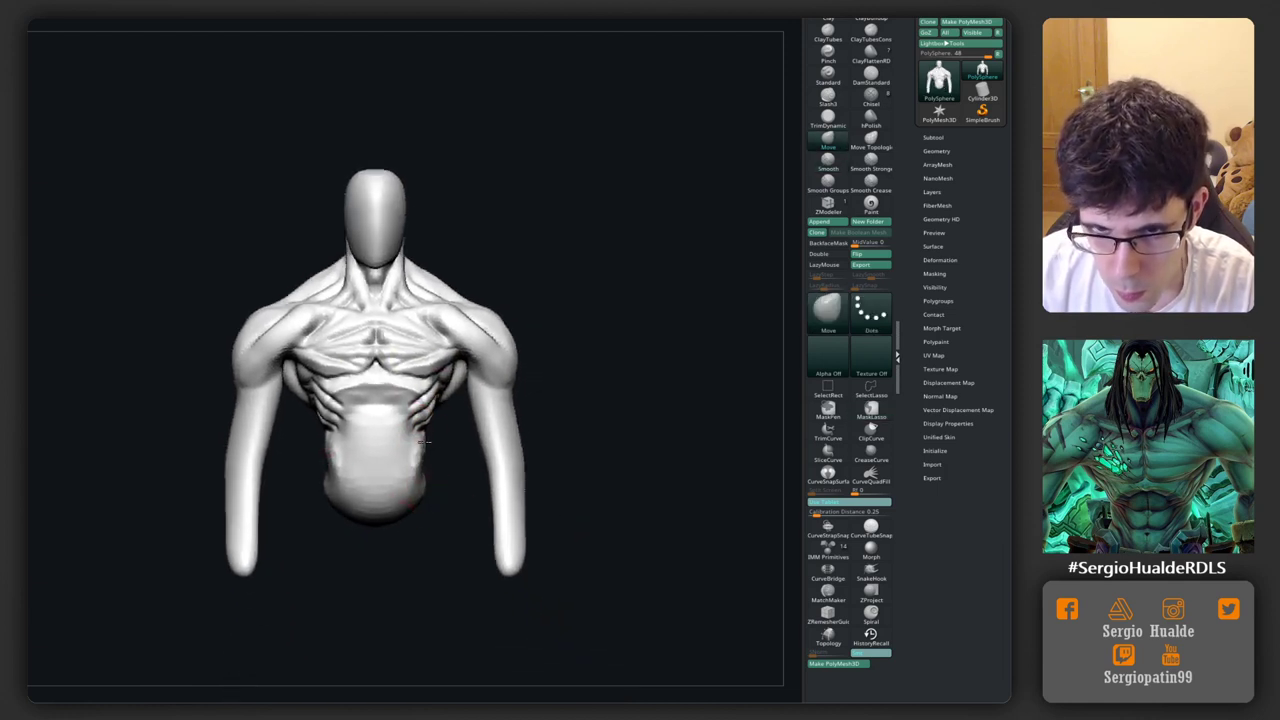
{"action": "right_click_drag", "start_coordinate": [424, 441], "coordinate": [435, 390]}
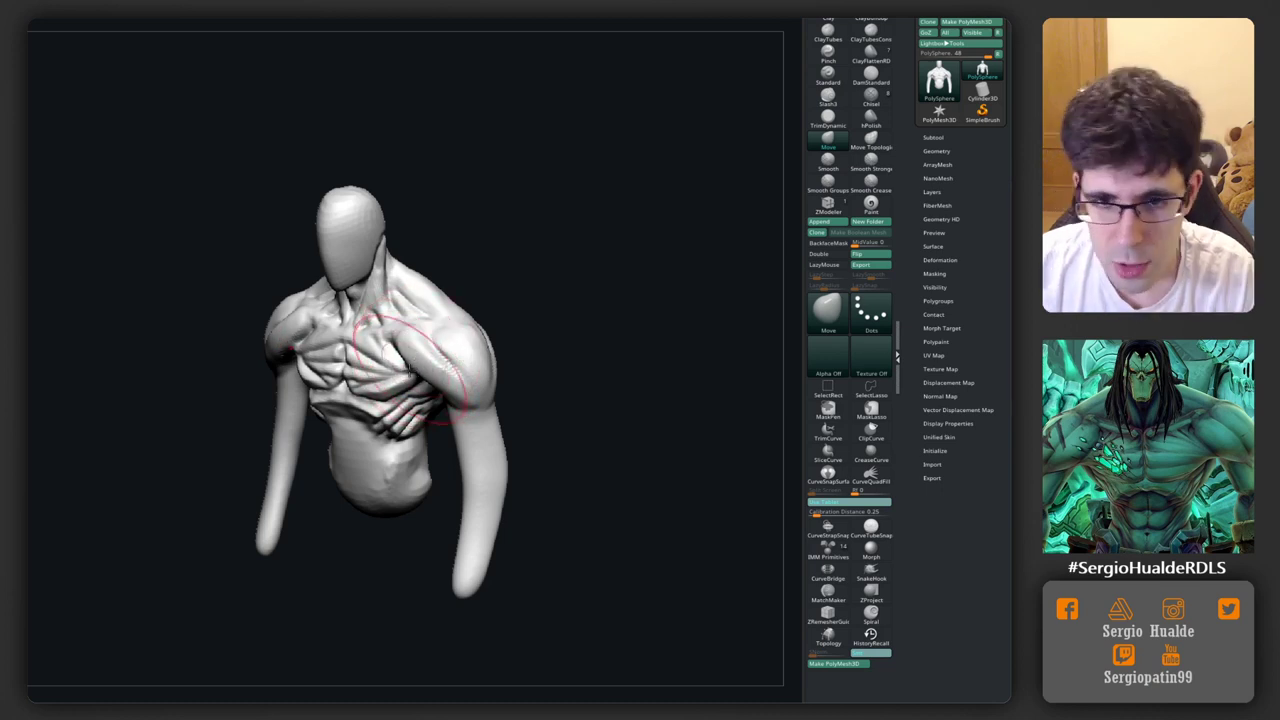
{"action": "right_click_drag", "start_coordinate": [418, 370], "coordinate": [338, 373]}
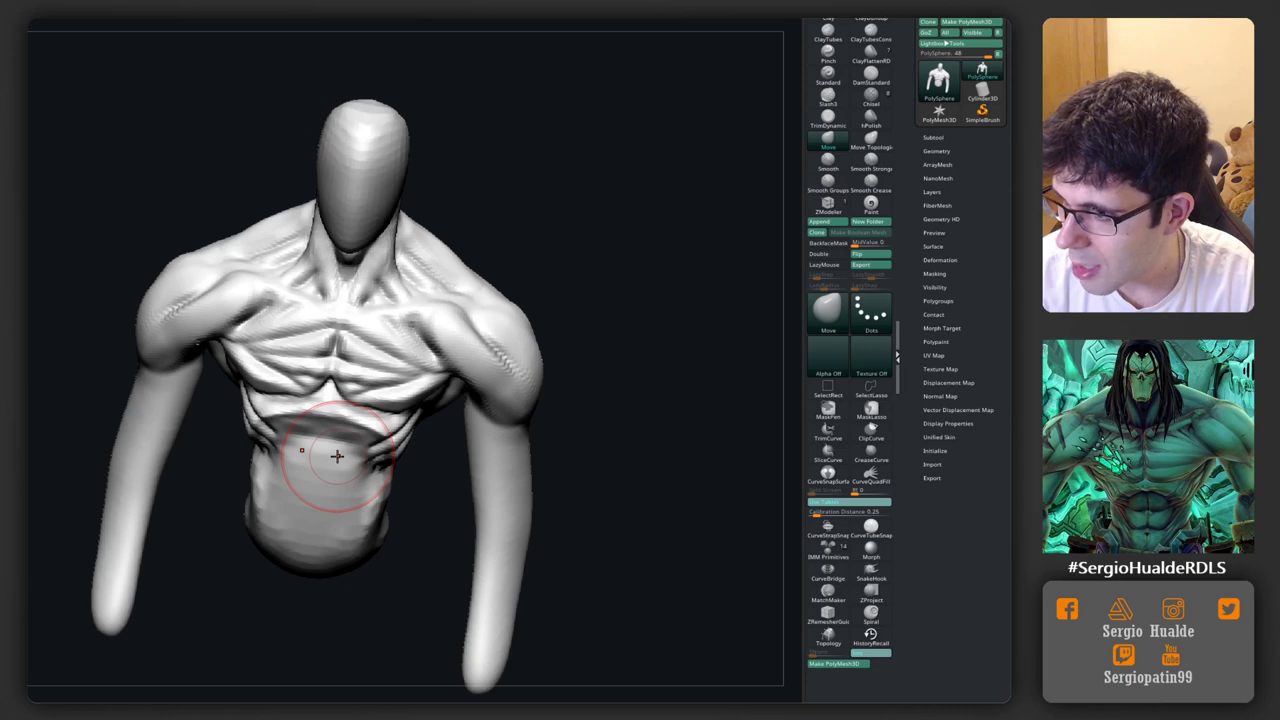
{"action": "mouse_move", "coordinate": [563, 234]}
{"action": "left_mouse_down"}
{"action": "mouse_move", "coordinate": [380, 286]}
{"action": "mouse_move", "coordinate": [388, 317]}
{"action": "mouse_move", "coordinate": [300, 320]}
{"action": "mouse_move", "coordinate": [288, 345]}
{"action": "left_mouse_up"}
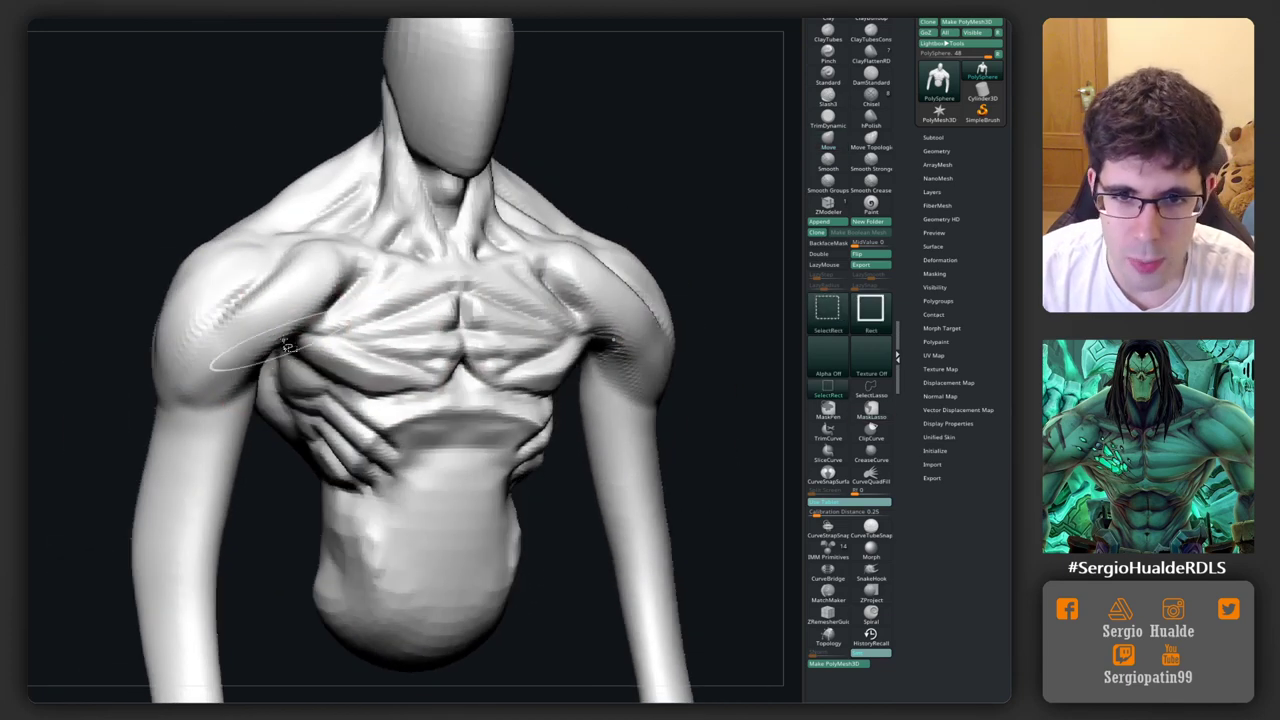
{"action": "mouse_move", "coordinate": [257, 386]}
{"action": "left_mouse_down"}
{"action": "mouse_move", "coordinate": [243, 371]}
{"action": "mouse_move", "coordinate": [276, 403]}
{"action": "left_mouse_up"}
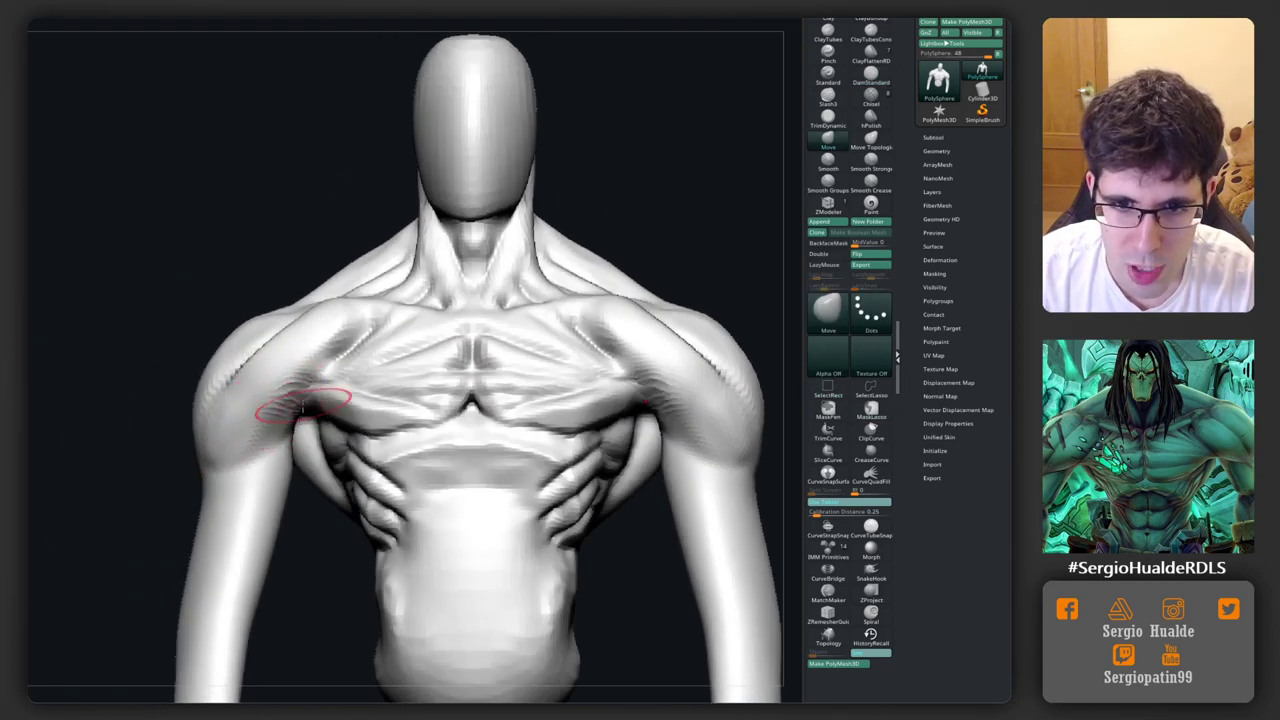
{"action": "left_click_drag", "start_coordinate": [300, 366], "coordinate": [314, 371]}
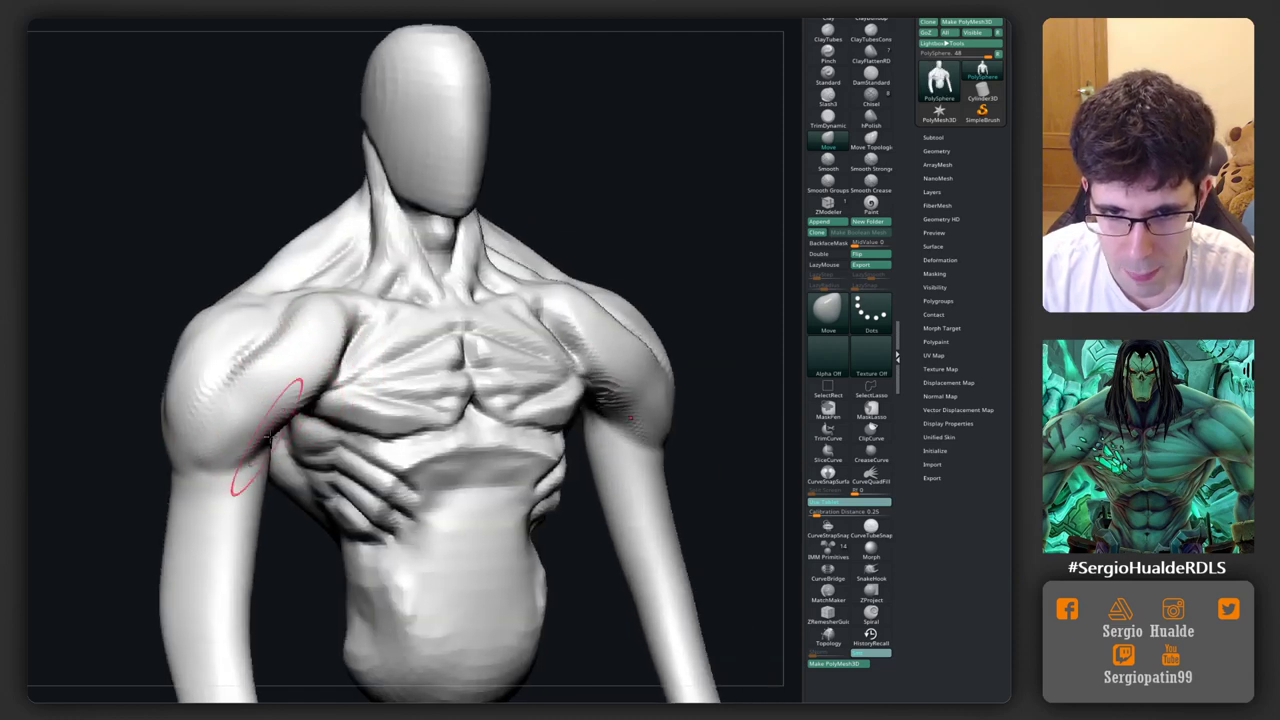
{"action": "left_click_drag", "start_coordinate": [229, 447], "coordinate": [300, 408]}
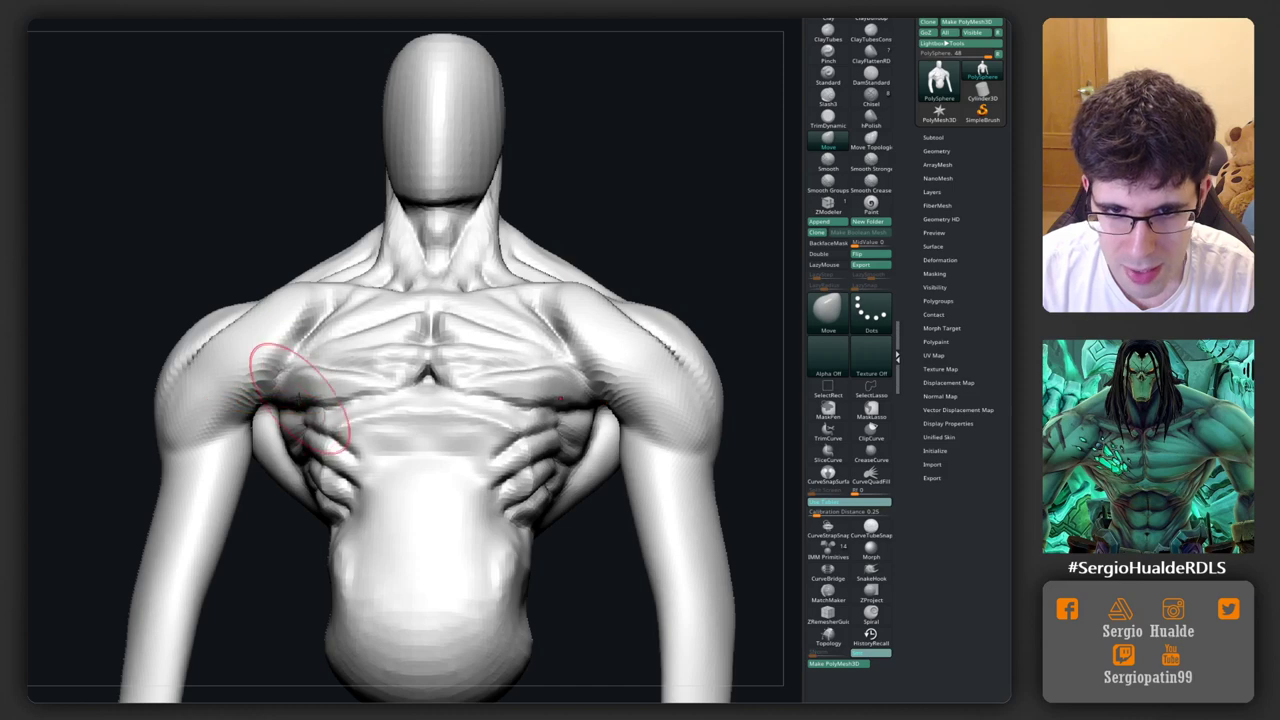
{"action": "left_click_drag", "start_coordinate": [271, 362], "coordinate": [302, 398]}
{"action": "mouse_move", "coordinate": [327, 430]}
{"action": "right_mouse_down"}
{"action": "mouse_move", "coordinate": [344, 372]}
{"action": "mouse_move", "coordinate": [317, 414]}
{"action": "mouse_move", "coordinate": [260, 433]}
{"action": "right_mouse_up"}
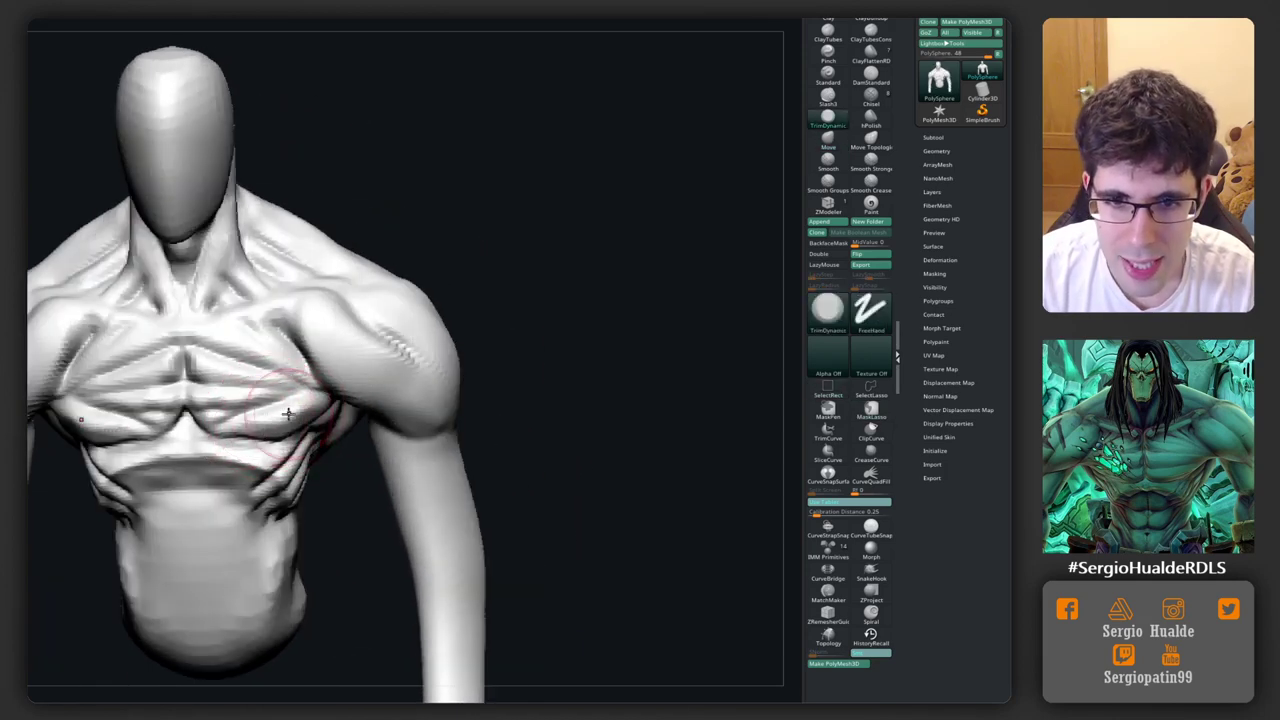
{"action": "right_click_drag", "start_coordinate": [300, 428], "coordinate": [285, 410]}
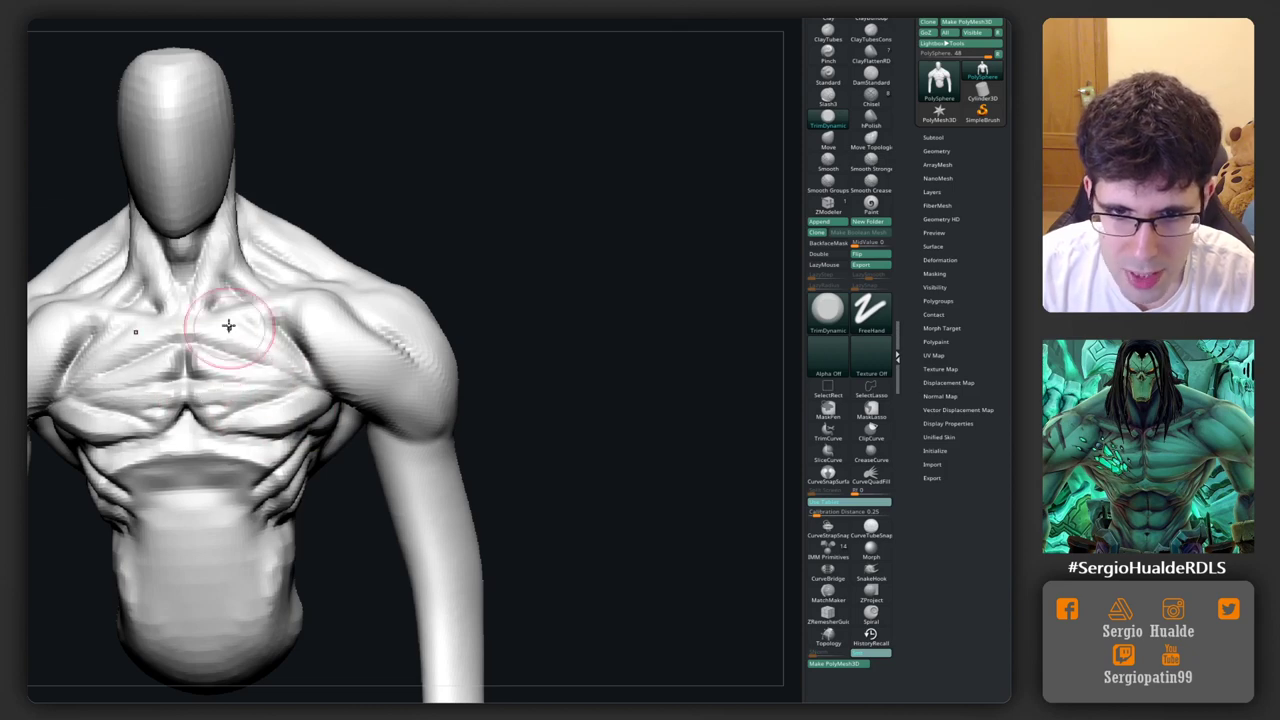
{"action": "mouse_move", "coordinate": [220, 428]}
{"action": "right_mouse_down"}
{"action": "mouse_move", "coordinate": [186, 392]}
{"action": "mouse_move", "coordinate": [271, 357]}
{"action": "mouse_move", "coordinate": [295, 328]}
{"action": "mouse_move", "coordinate": [271, 351]}
{"action": "mouse_move", "coordinate": [288, 337]}
{"action": "right_mouse_up"}
{"action": "key", "text": "b"}
{"action": "key", "text": "m"}
{"action": "key", "text": "v"}
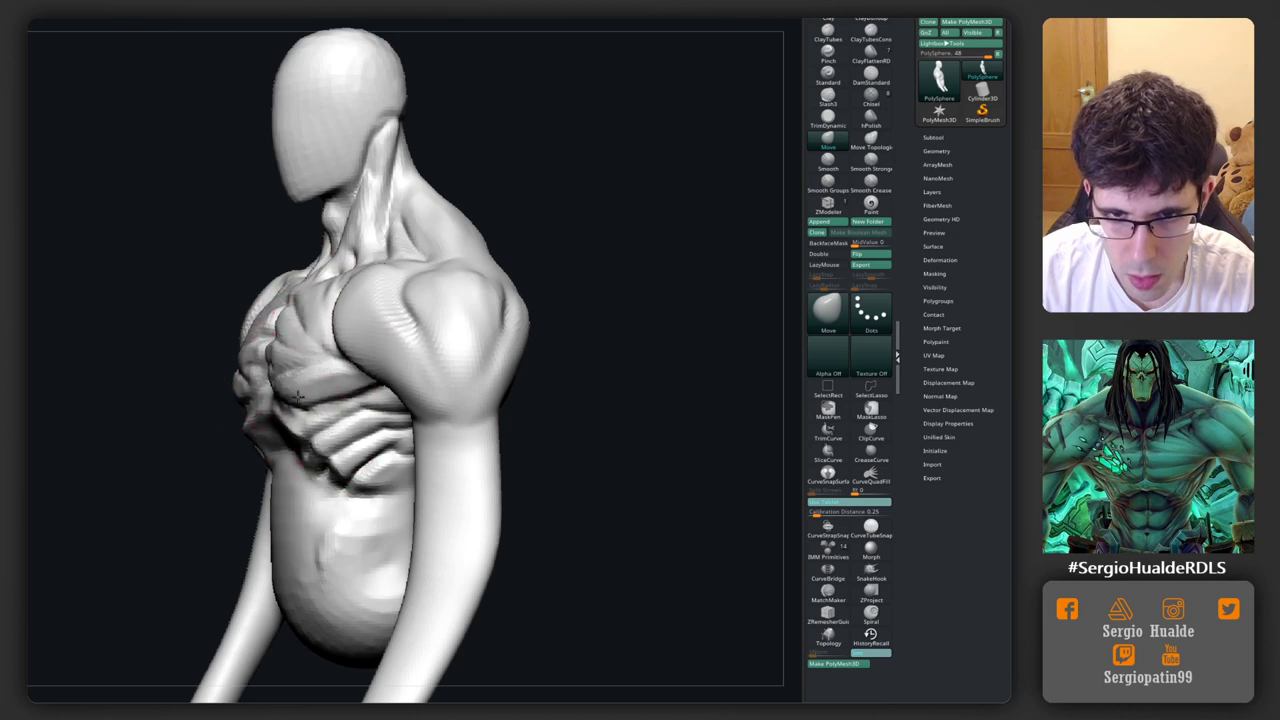
{"action": "right_click_drag", "start_coordinate": [264, 434], "coordinate": [295, 392]}
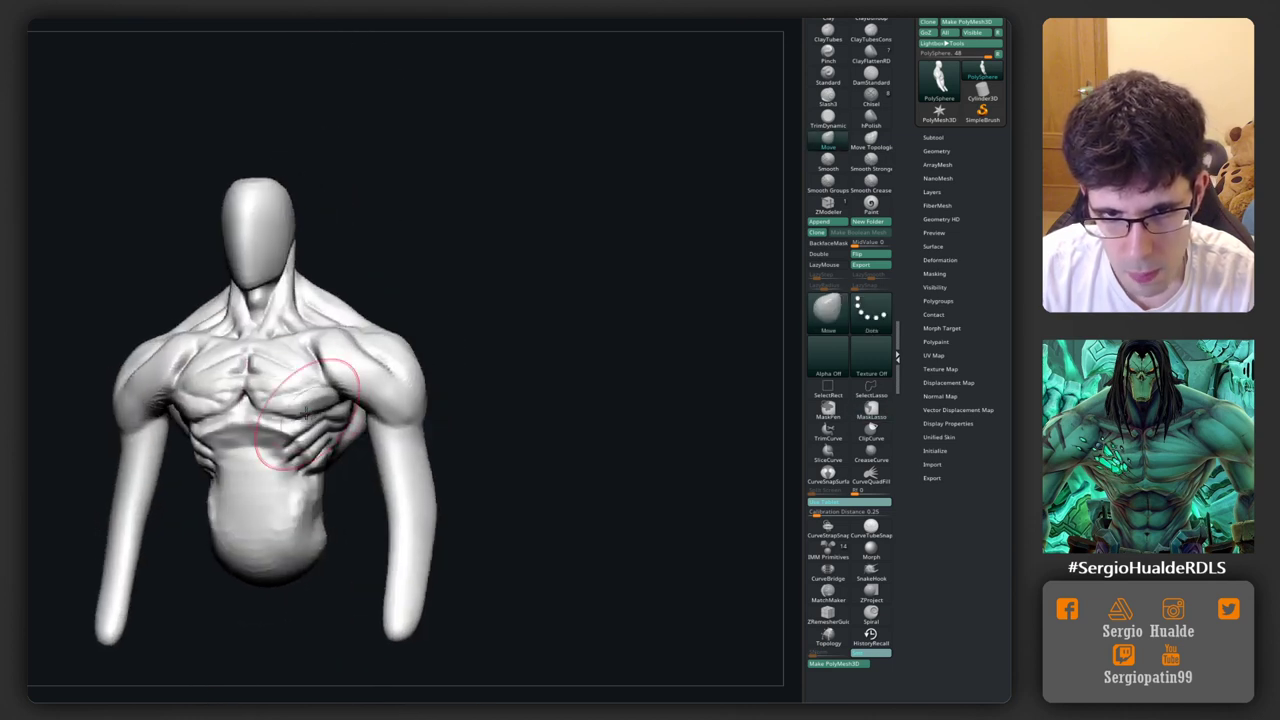
{"action": "key", "text": "s"}
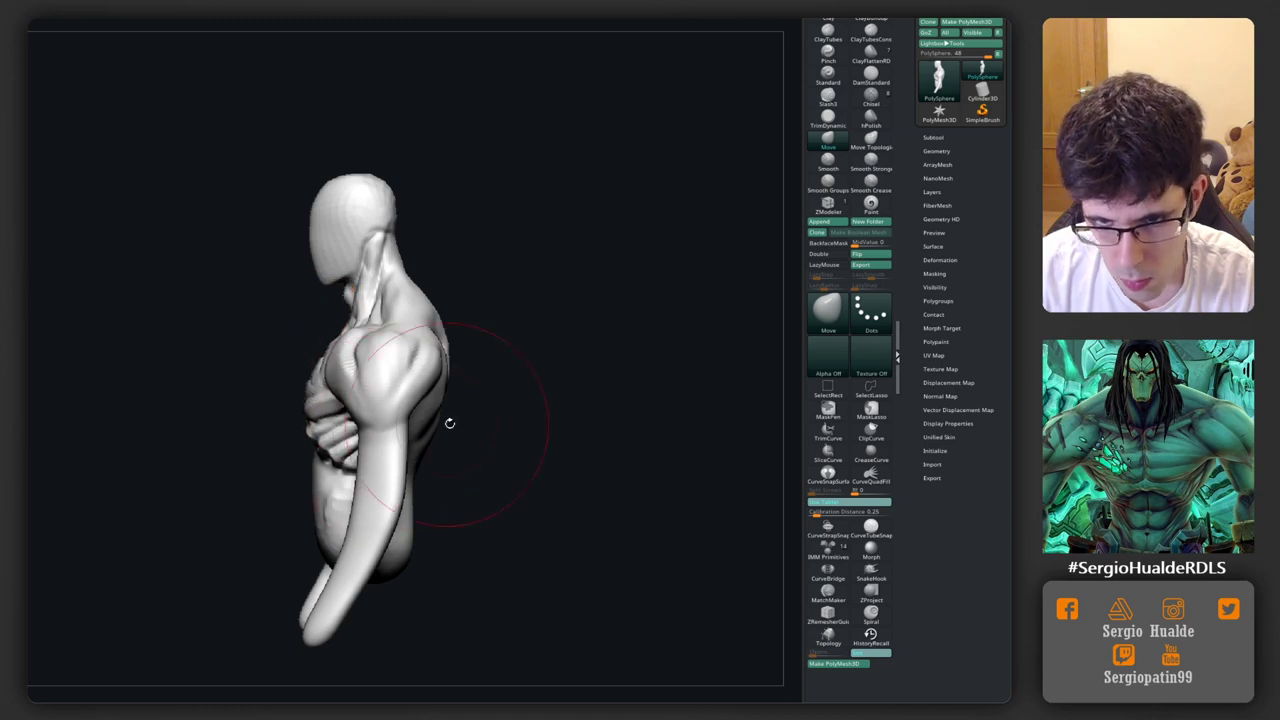
{"action": "right_click_drag", "start_coordinate": [443, 423], "coordinate": [355, 412]}
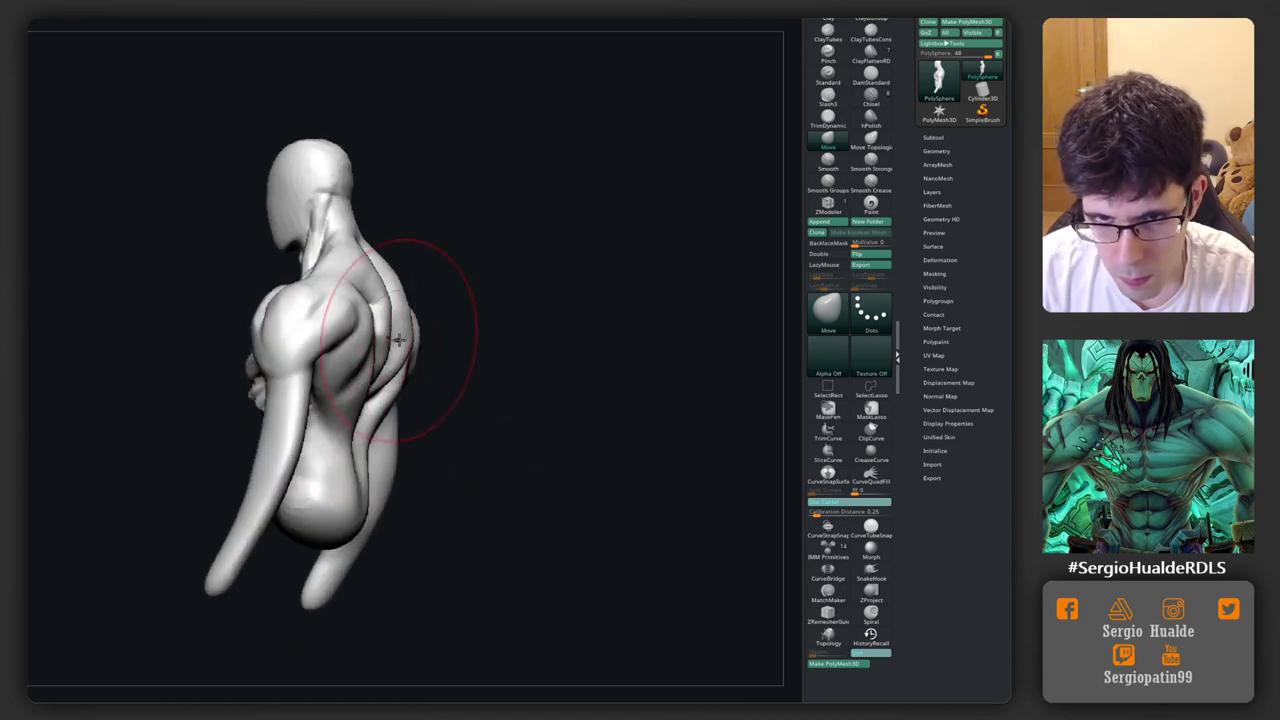
{"action": "mouse_move", "coordinate": [408, 336]}
{"action": "right_mouse_down"}
{"action": "mouse_move", "coordinate": [446, 340]}
{"action": "mouse_move", "coordinate": [379, 369]}
{"action": "mouse_move", "coordinate": [480, 400]}
{"action": "mouse_move", "coordinate": [263, 497]}
{"action": "mouse_move", "coordinate": [294, 331]}
{"action": "mouse_move", "coordinate": [374, 320]}
{"action": "mouse_move", "coordinate": [357, 306]}
{"action": "mouse_move", "coordinate": [266, 420]}
{"action": "right_mouse_up"}
Step: Lasso-mask the front of the head, solo the extracted shell, and thicken it with Panel Loops
{"action": "left_click", "coordinate": [932, 137]}
{"action": "left_click_drag", "start_coordinate": [302, 510], "coordinate": [259, 388], "text": "ctrl"}
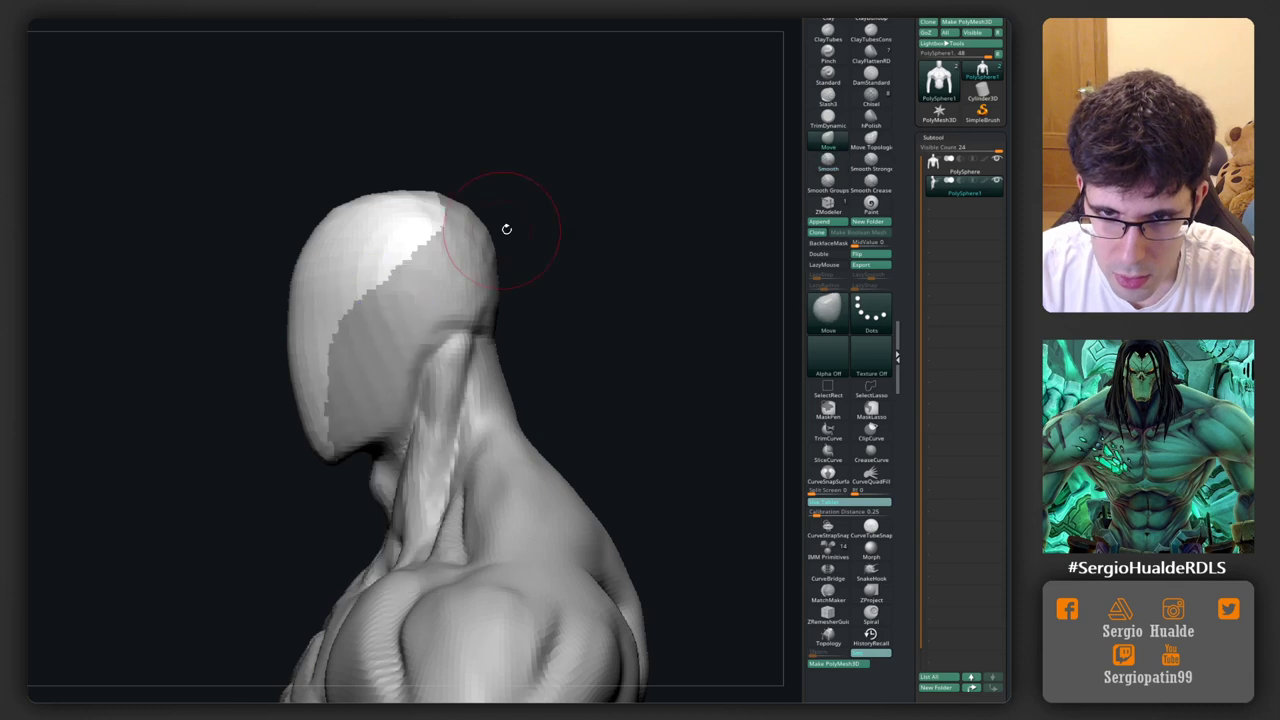
{"action": "left_click", "coordinate": [401, 296], "text": "ctrl+shift"}
{"action": "key", "text": "space"}
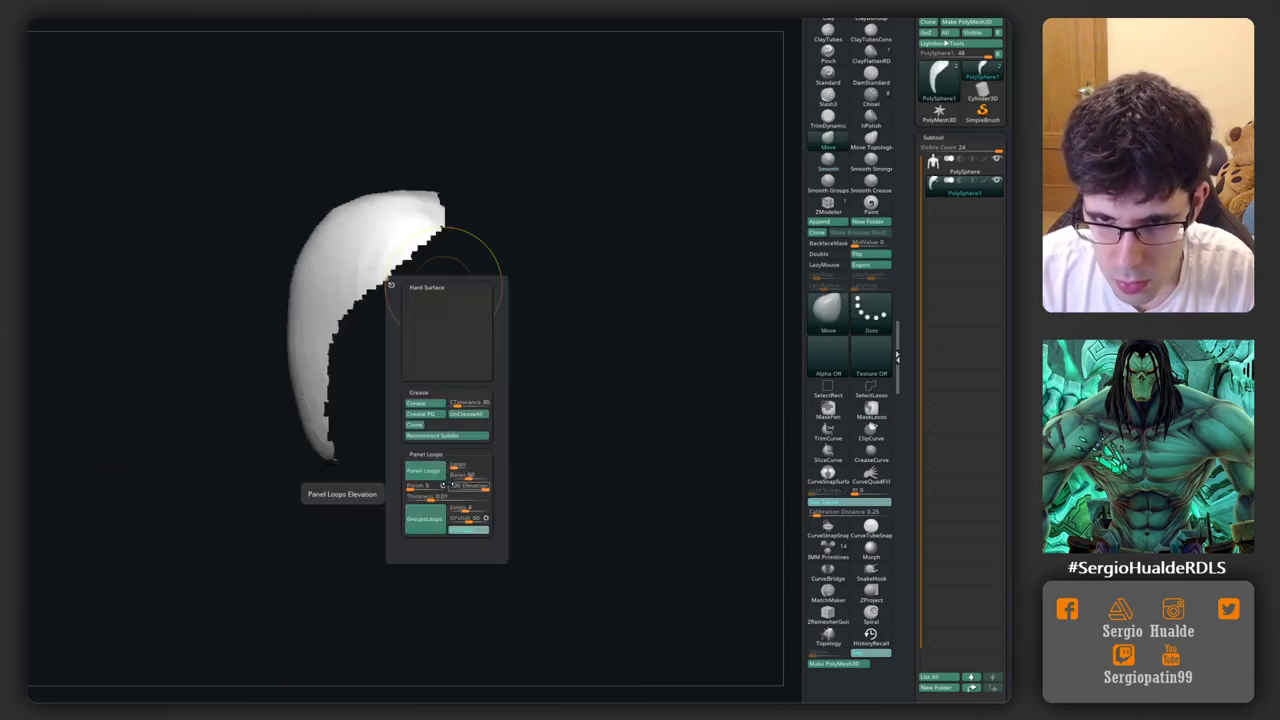
{"action": "left_click", "coordinate": [424, 471]}
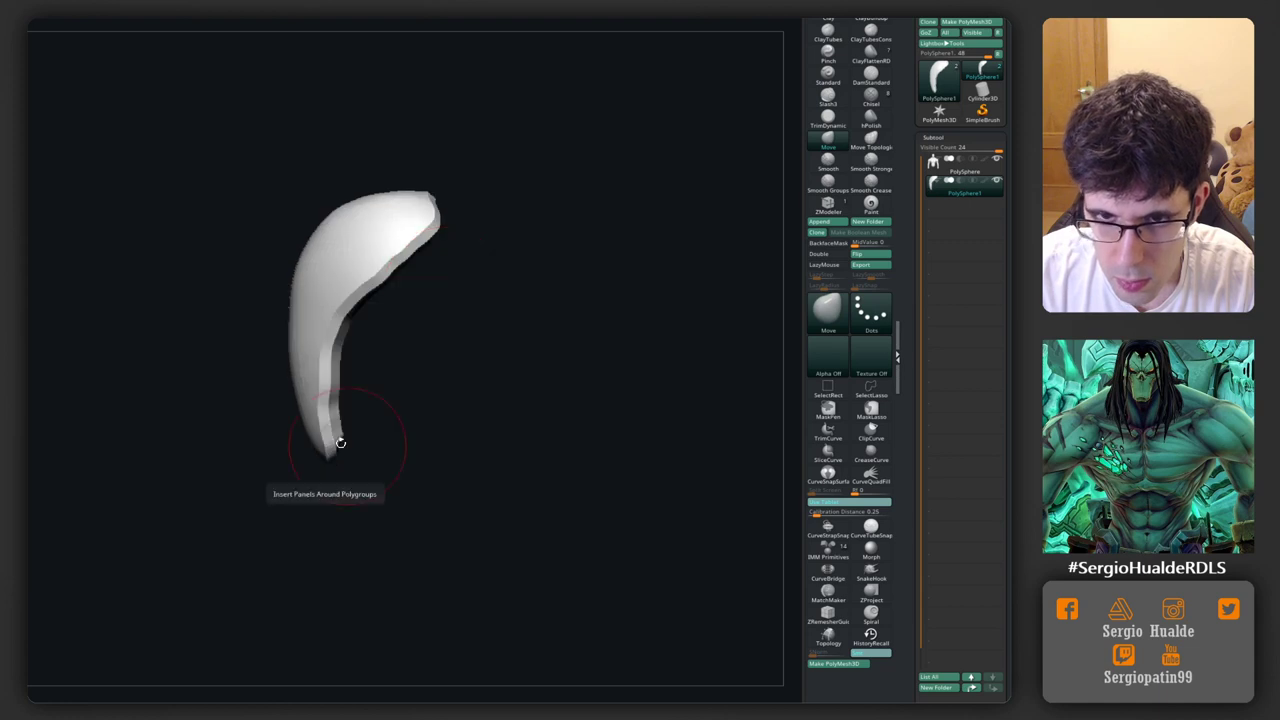
{"action": "key", "text": "shift+f"}
{"action": "mouse_move", "coordinate": [426, 400]}
{"action": "left_mouse_down"}
{"action": "mouse_move", "coordinate": [374, 337]}
{"action": "mouse_move", "coordinate": [366, 258]}
{"action": "left_mouse_up"}
{"action": "key", "text": "shift+f"}
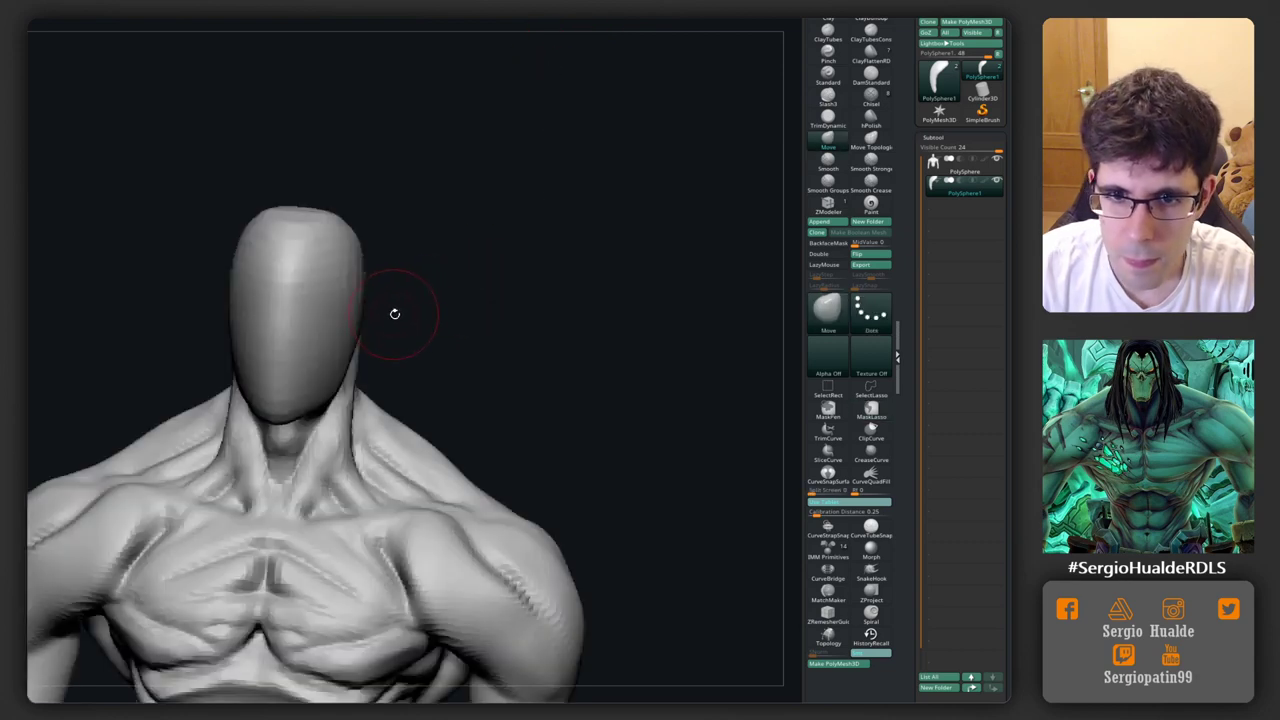
Step: Carve brow creases, eye slits and nostril holes into the mask with DamStandard
{"action": "mouse_move", "coordinate": [394, 314]}
{"action": "left_mouse_down"}
{"action": "mouse_move", "coordinate": [357, 314]}
{"action": "mouse_move", "coordinate": [327, 336]}
{"action": "left_mouse_up"}
{"action": "key", "text": "w"}
{"action": "key", "text": "q"}
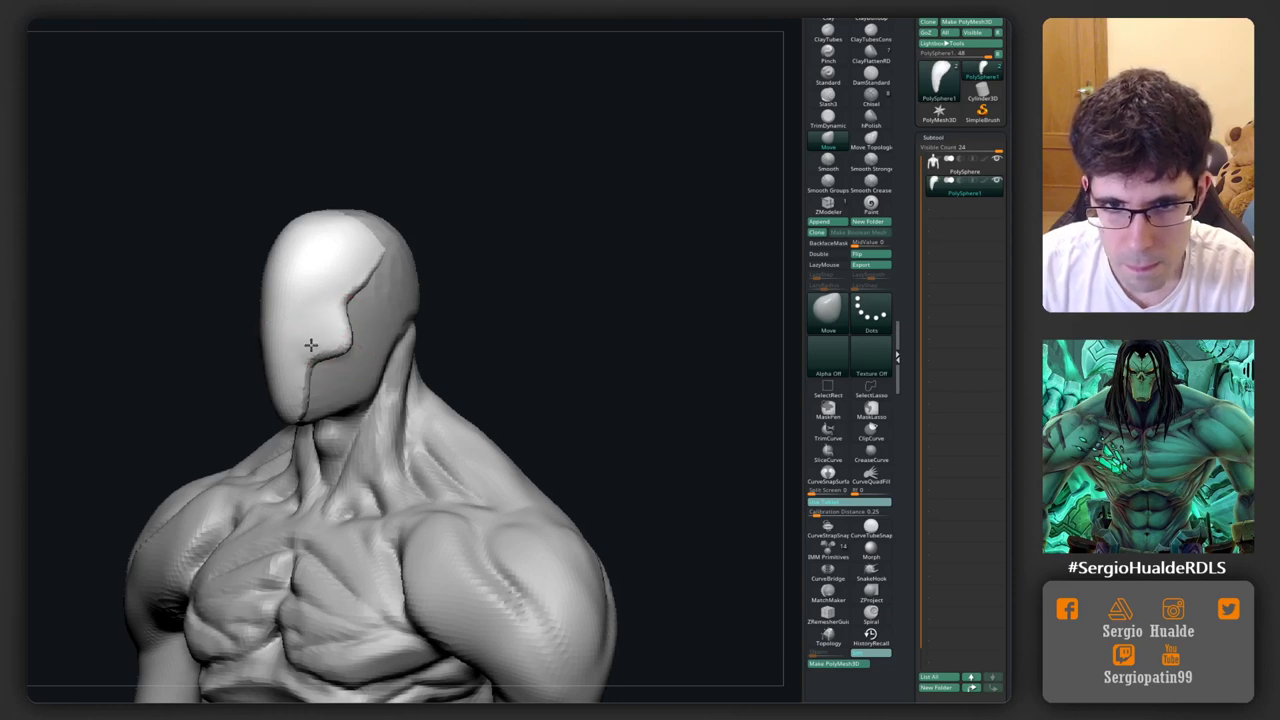
{"action": "left_click_drag", "start_coordinate": [311, 345], "coordinate": [350, 318]}
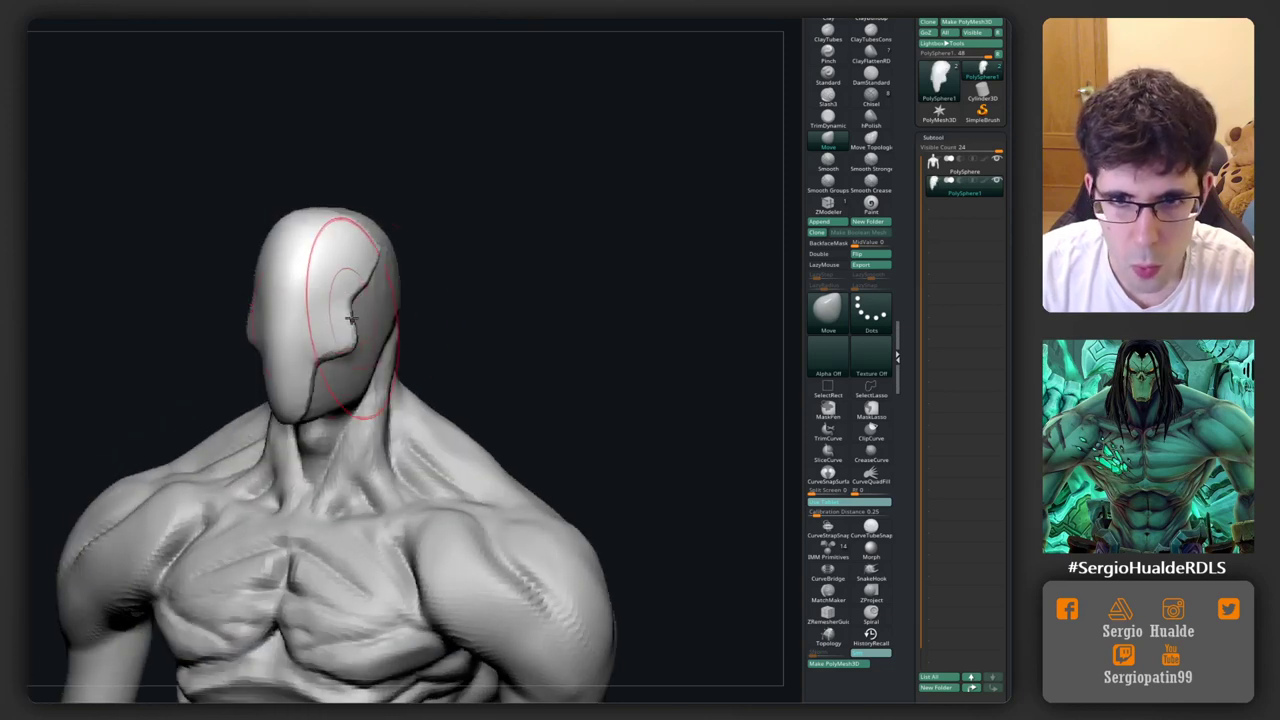
{"action": "mouse_move", "coordinate": [346, 314]}
{"action": "right_mouse_down"}
{"action": "mouse_move", "coordinate": [300, 320]}
{"action": "mouse_move", "coordinate": [294, 366]}
{"action": "mouse_move", "coordinate": [274, 344]}
{"action": "right_mouse_up"}
{"action": "key", "text": "b"}
{"action": "key", "text": "d"}
{"action": "key", "text": "s"}
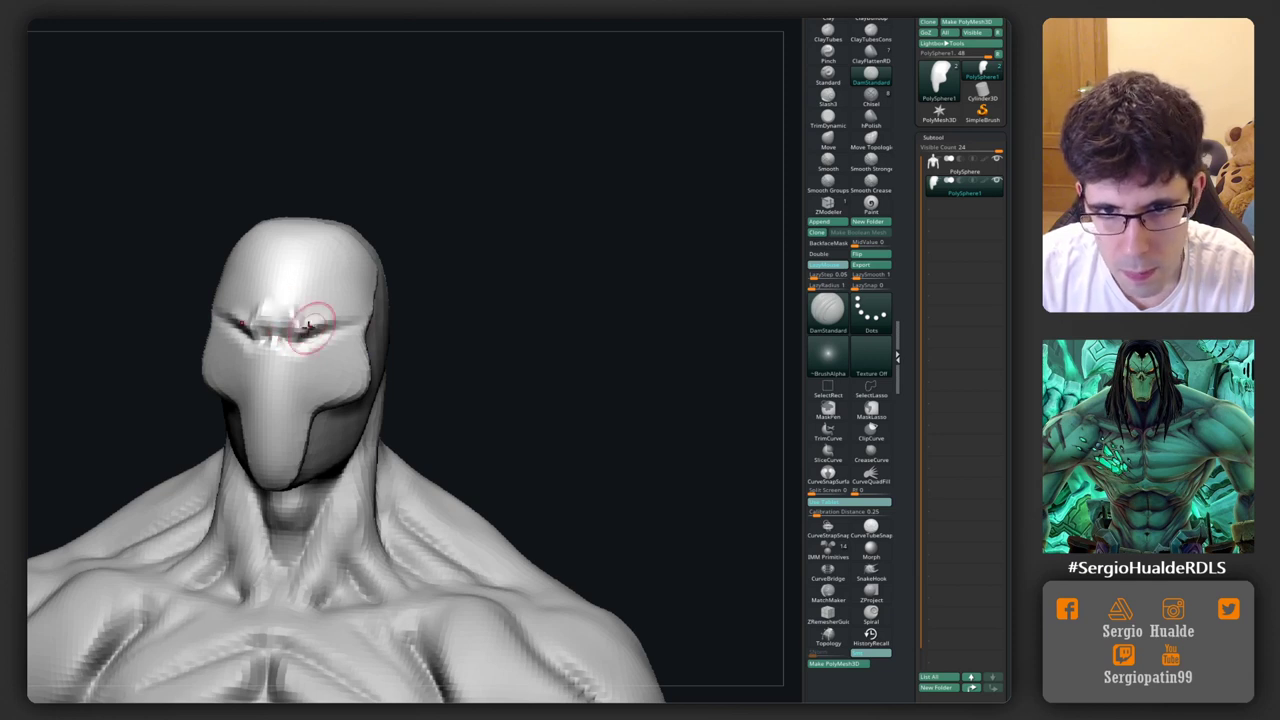
{"action": "right_click_drag", "start_coordinate": [360, 318], "coordinate": [350, 307]}
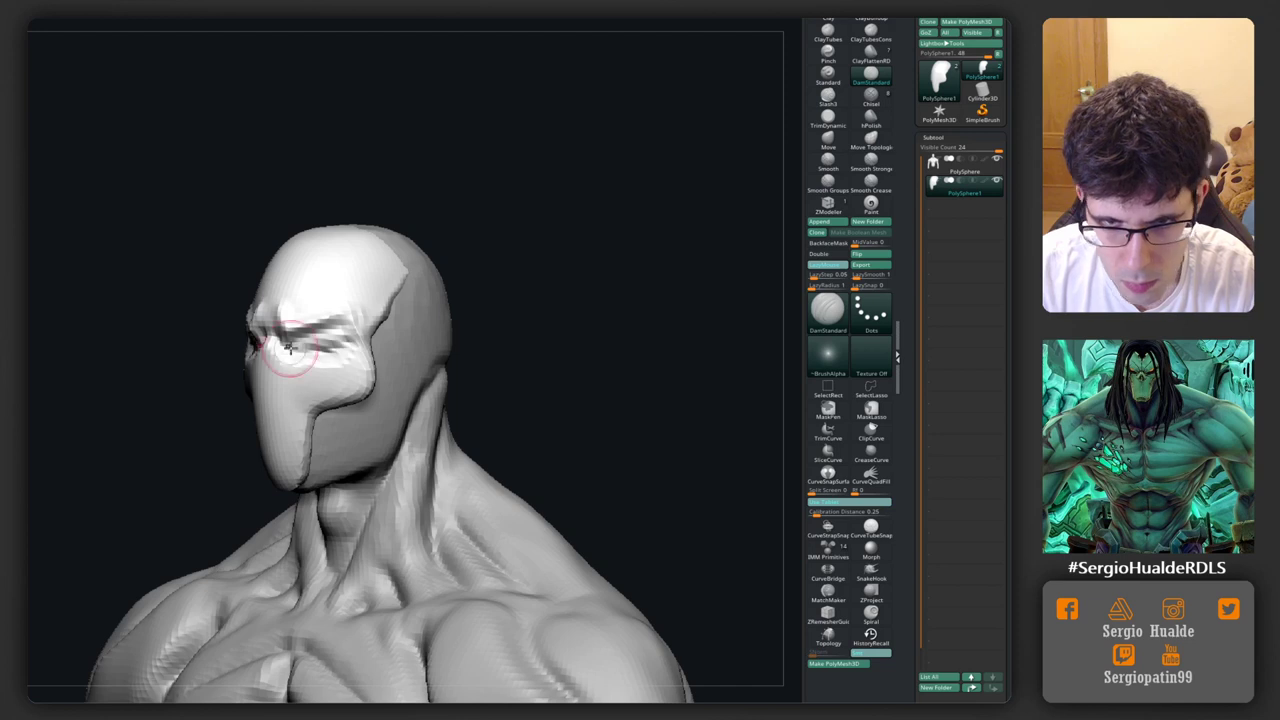
{"action": "right_click_drag", "start_coordinate": [322, 371], "coordinate": [284, 360]}
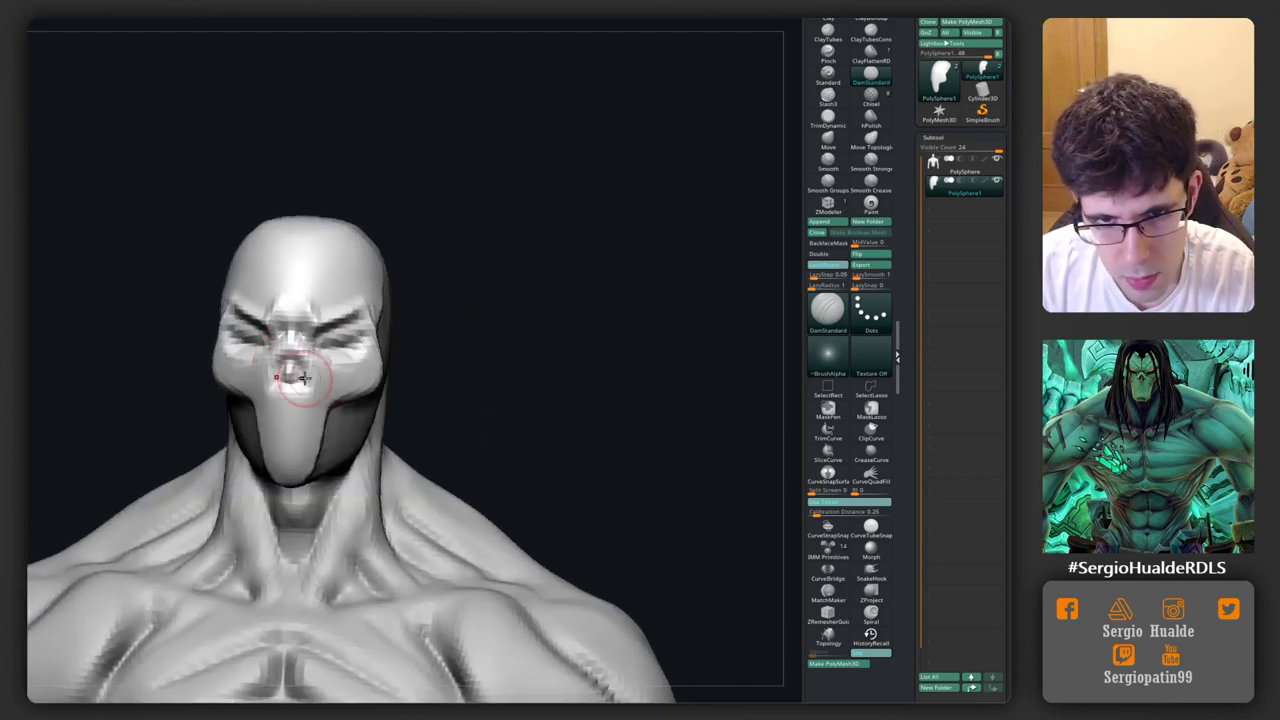
{"action": "mouse_move", "coordinate": [305, 378]}
{"action": "right_mouse_down"}
{"action": "mouse_move", "coordinate": [300, 360]}
{"action": "mouse_move", "coordinate": [353, 395]}
{"action": "right_mouse_up"}
{"action": "key", "text": "b"}
{"action": "key", "text": "m"}
{"action": "key", "text": "v"}
Step: Reshape the mask's cheek edge and pull its chin lower and broader with Move
{"action": "left_click_drag", "start_coordinate": [345, 355], "coordinate": [375, 318]}
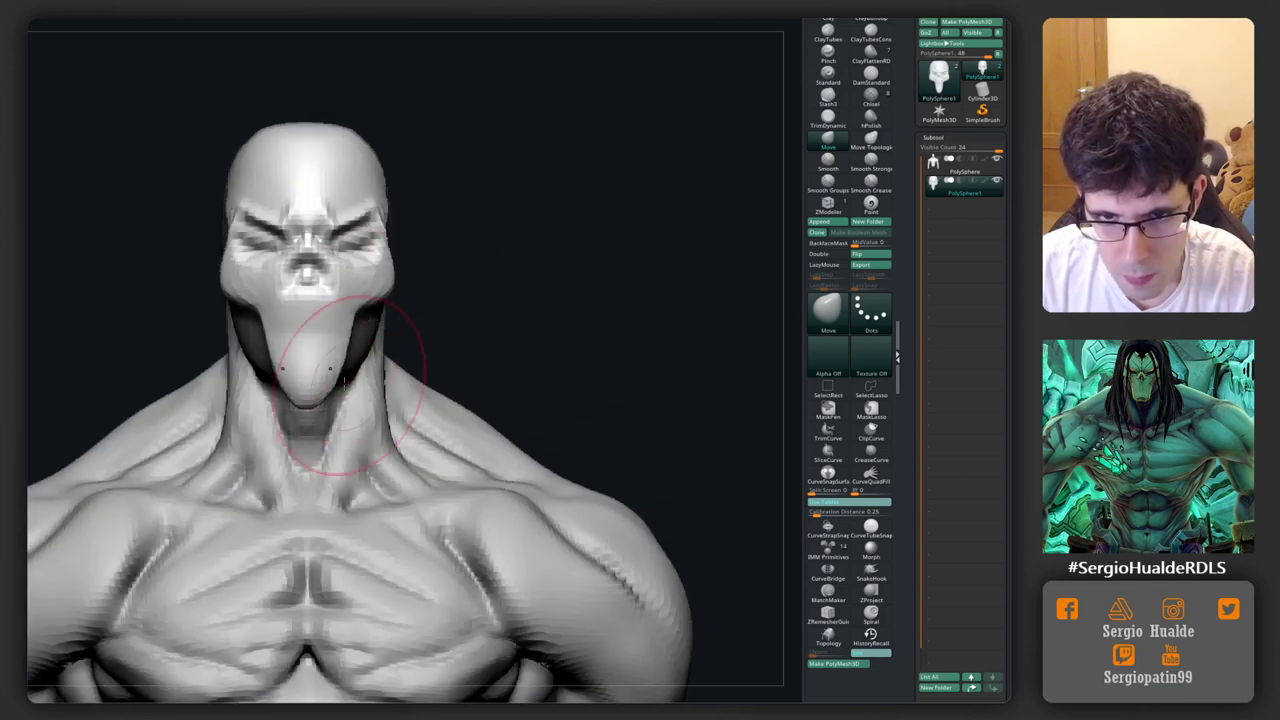
{"action": "left_click_drag", "start_coordinate": [345, 385], "coordinate": [376, 383]}
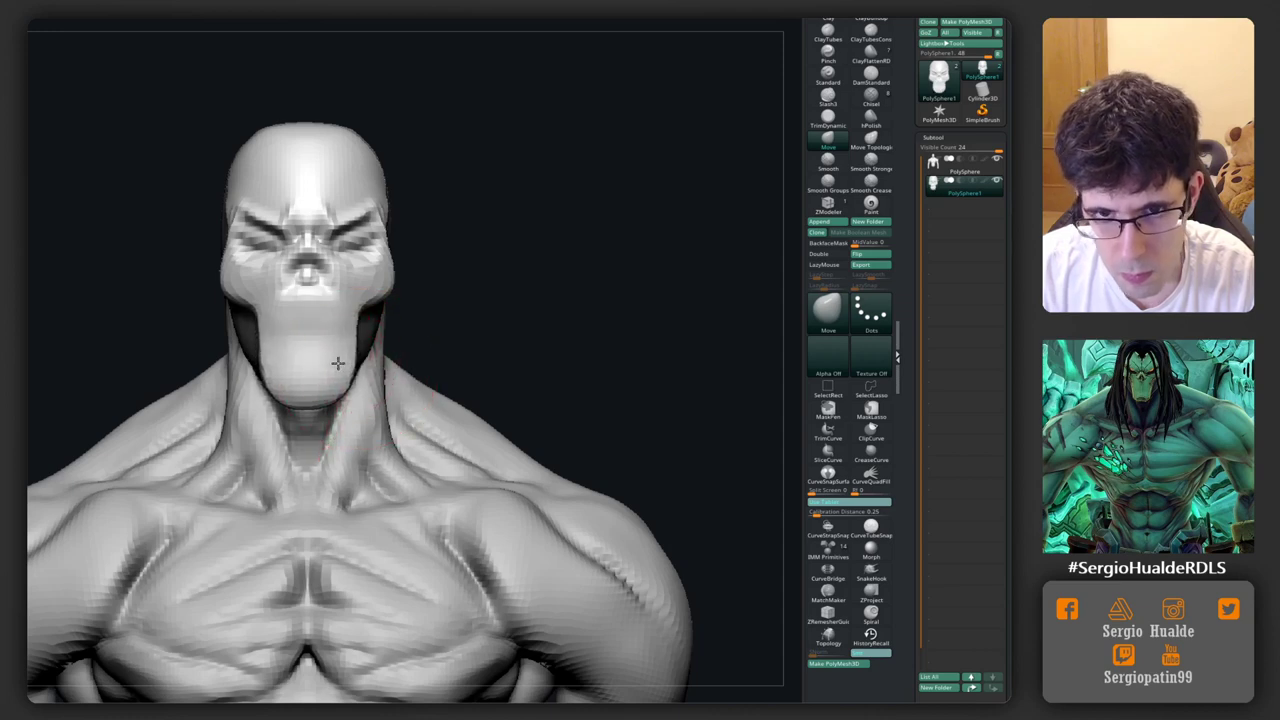
{"action": "mouse_move", "coordinate": [338, 363]}
{"action": "right_mouse_down"}
{"action": "mouse_move", "coordinate": [345, 310]}
{"action": "mouse_move", "coordinate": [313, 325]}
{"action": "mouse_move", "coordinate": [318, 316]}
{"action": "right_mouse_up"}
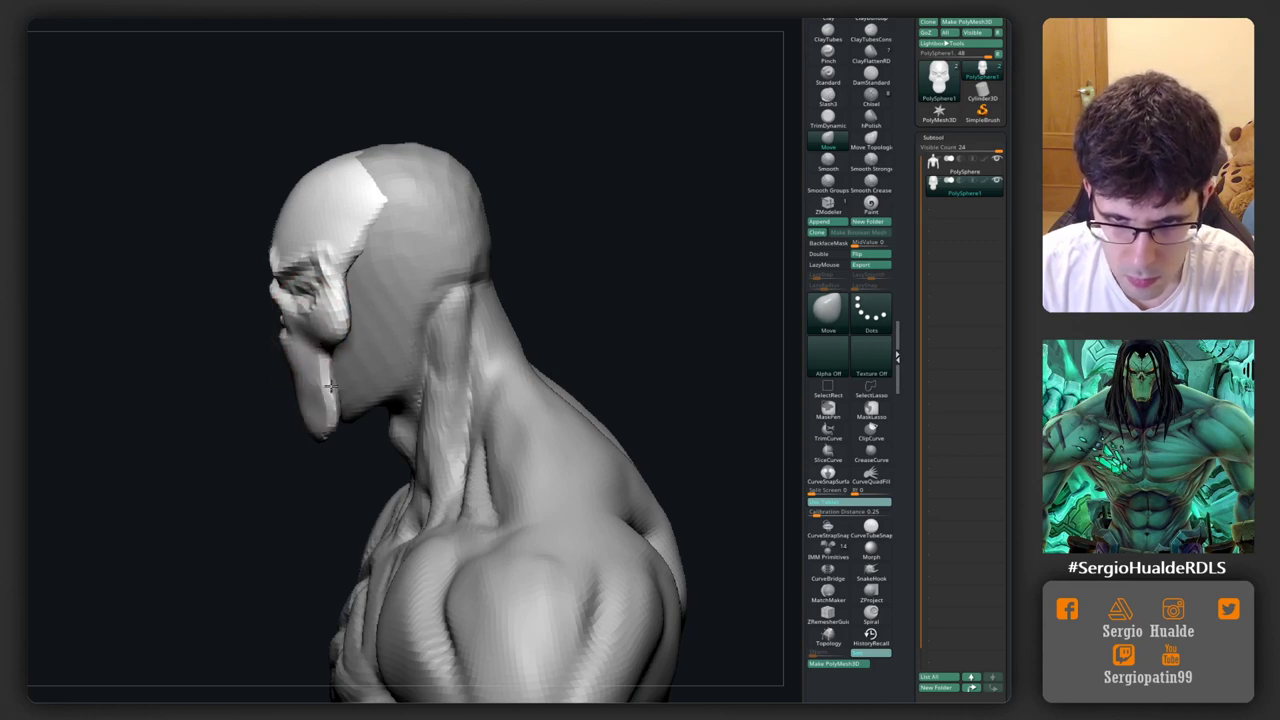
{"action": "right_click_drag", "start_coordinate": [331, 385], "coordinate": [330, 338]}
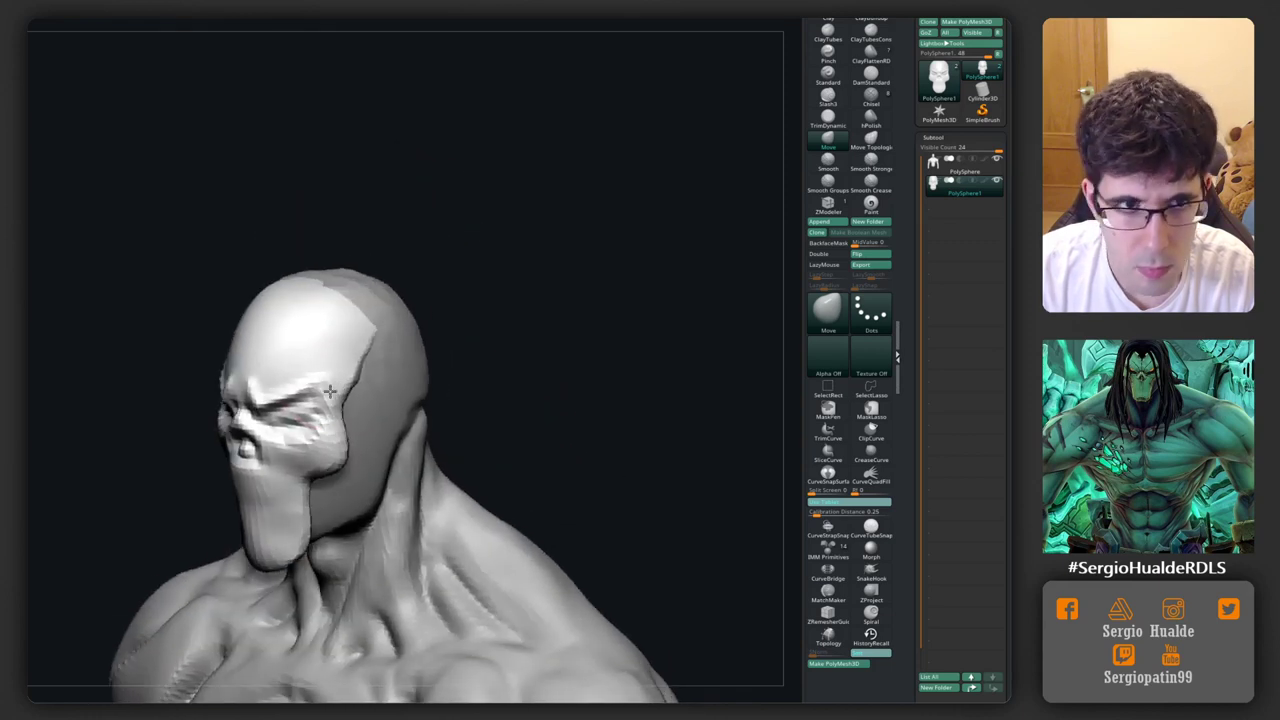
Step: Build up the forehead with Clay, flatten it with TrimDynamic, then solo the mask subtool
{"action": "key", "text": "b"}
{"action": "key", "text": "c"}
{"action": "key", "text": "l"}
{"action": "mouse_move", "coordinate": [285, 333]}
{"action": "left_mouse_down"}
{"action": "mouse_move", "coordinate": [294, 300]}
{"action": "mouse_move", "coordinate": [266, 323]}
{"action": "mouse_move", "coordinate": [281, 368]}
{"action": "left_mouse_up"}
{"action": "right_click_drag", "start_coordinate": [245, 358], "coordinate": [254, 334]}
{"action": "key", "text": "b"}
{"action": "key", "text": "t"}
{"action": "key", "text": "d"}
{"action": "left_click_drag", "start_coordinate": [254, 334], "coordinate": [240, 346]}
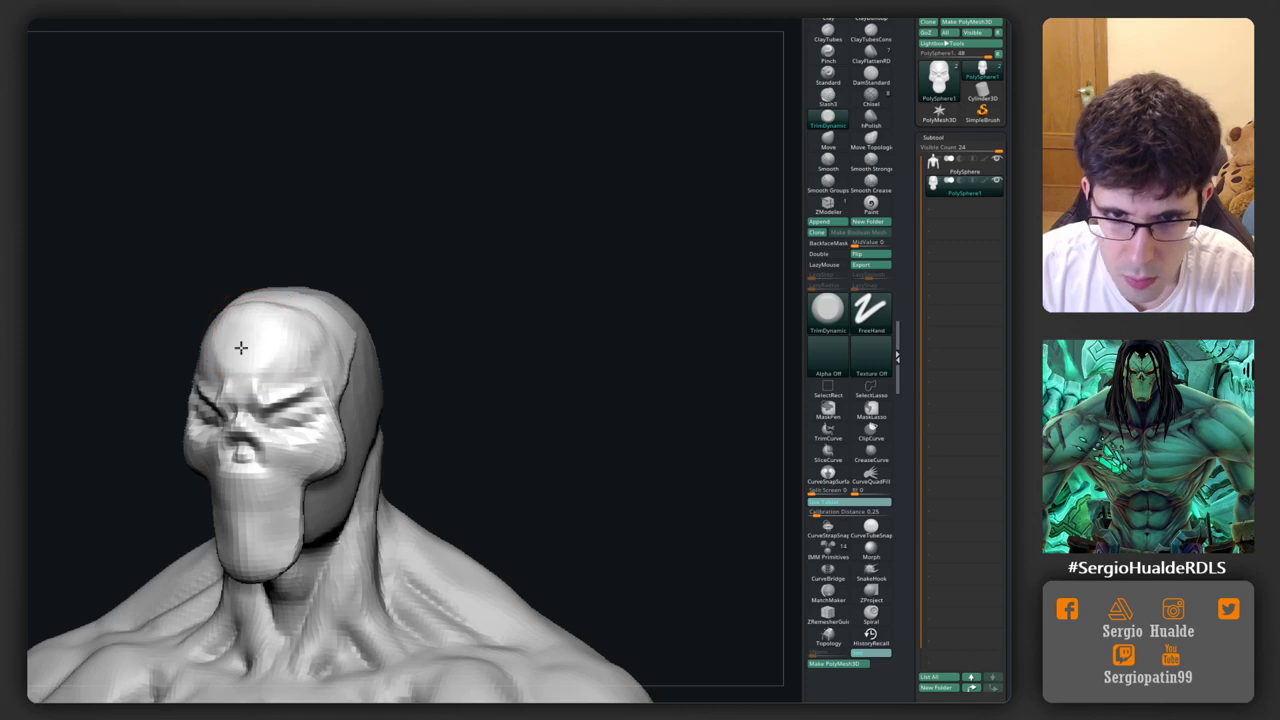
{"action": "mouse_move", "coordinate": [240, 346]}
{"action": "right_mouse_down"}
{"action": "mouse_move", "coordinate": [297, 386]}
{"action": "mouse_move", "coordinate": [331, 338]}
{"action": "mouse_move", "coordinate": [302, 305]}
{"action": "mouse_move", "coordinate": [357, 282]}
{"action": "mouse_move", "coordinate": [393, 177]}
{"action": "mouse_move", "coordinate": [427, 237]}
{"action": "mouse_move", "coordinate": [390, 290]}
{"action": "right_mouse_up"}
{"action": "left_click", "coordinate": [354, 327], "text": "ctrl+shift"}
Step: Switch to the Move brush and enlarge its size
{"action": "key", "text": "shift+f"}
{"action": "key", "text": "shift+f"}
{"action": "key", "text": "w"}
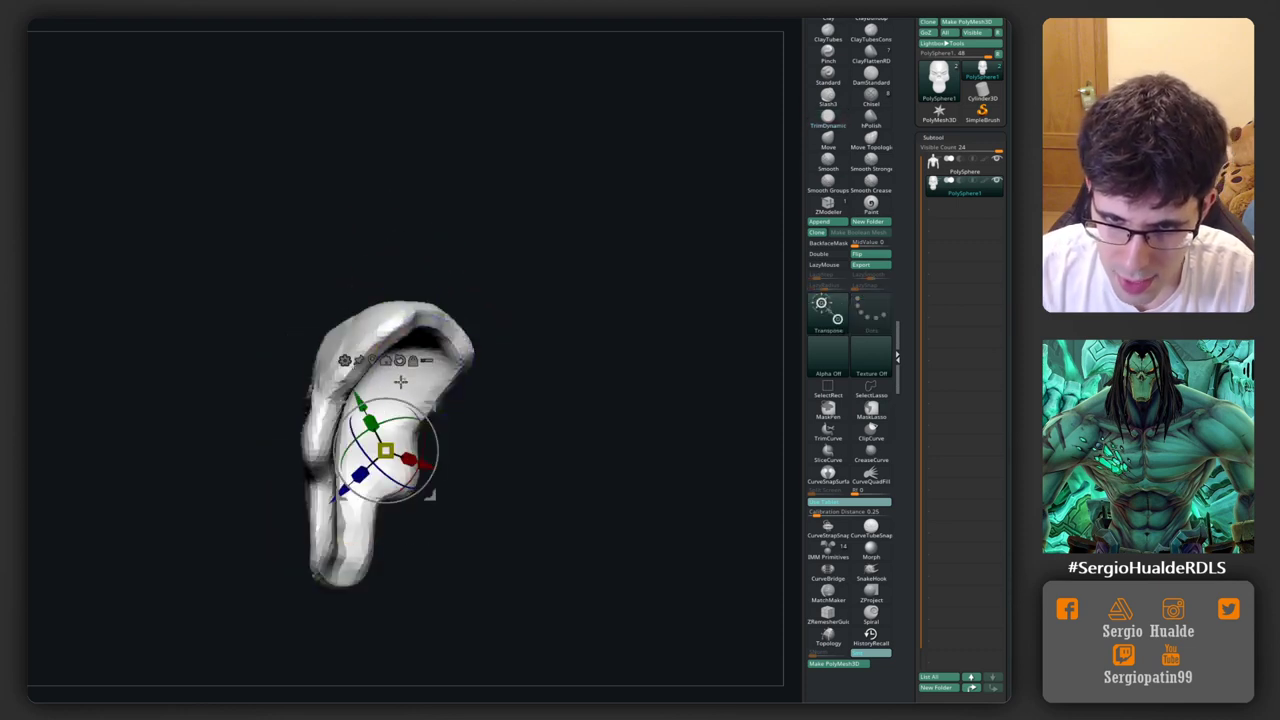
{"action": "key", "text": "q"}
{"action": "mouse_move", "coordinate": [400, 381]}
{"action": "right_mouse_down"}
{"action": "mouse_move", "coordinate": [417, 403]}
{"action": "mouse_move", "coordinate": [400, 337]}
{"action": "right_mouse_up"}
{"action": "key", "text": "b"}
{"action": "key", "text": "m"}
{"action": "key", "text": "v"}
{"action": "key", "text": "s"}
{"action": "mouse_move", "coordinate": [391, 349]}
{"action": "left_mouse_down"}
{"action": "mouse_move", "coordinate": [380, 327]}
{"action": "mouse_move", "coordinate": [415, 343]}
{"action": "mouse_move", "coordinate": [365, 343]}
{"action": "mouse_move", "coordinate": [462, 328]}
{"action": "left_mouse_up"}
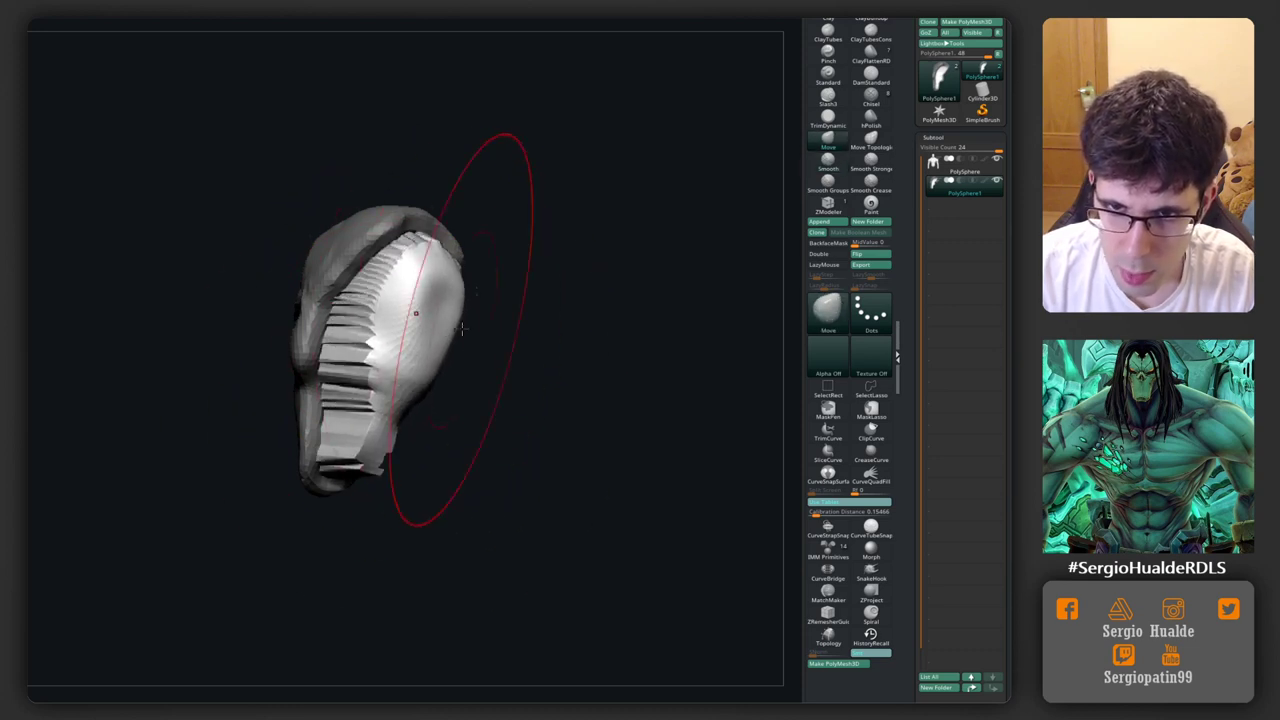
Step: Flatten the top of the mask into a plane and trim its side and jaw flat
{"action": "right_click_drag", "start_coordinate": [462, 328], "coordinate": [520, 314]}
{"action": "key", "text": "s"}
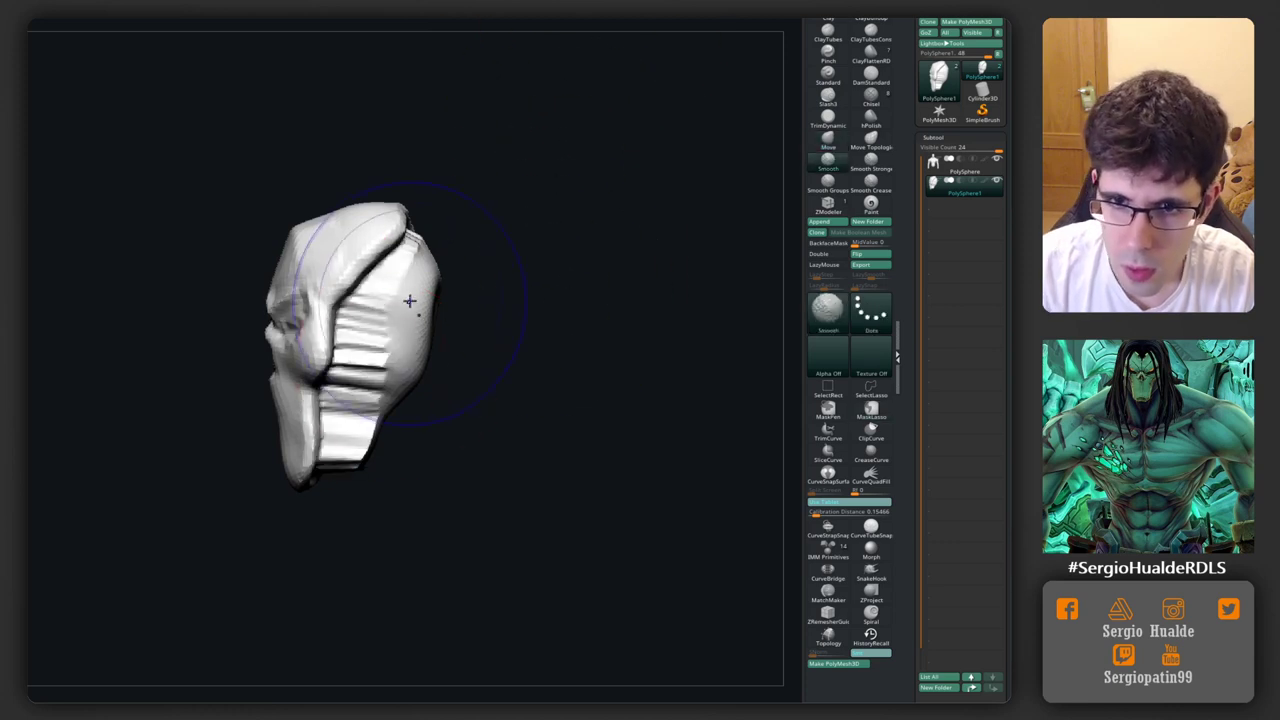
{"action": "mouse_move", "coordinate": [417, 294]}
{"action": "left_mouse_down"}
{"action": "mouse_move", "coordinate": [425, 251]}
{"action": "mouse_move", "coordinate": [400, 251]}
{"action": "left_mouse_up"}
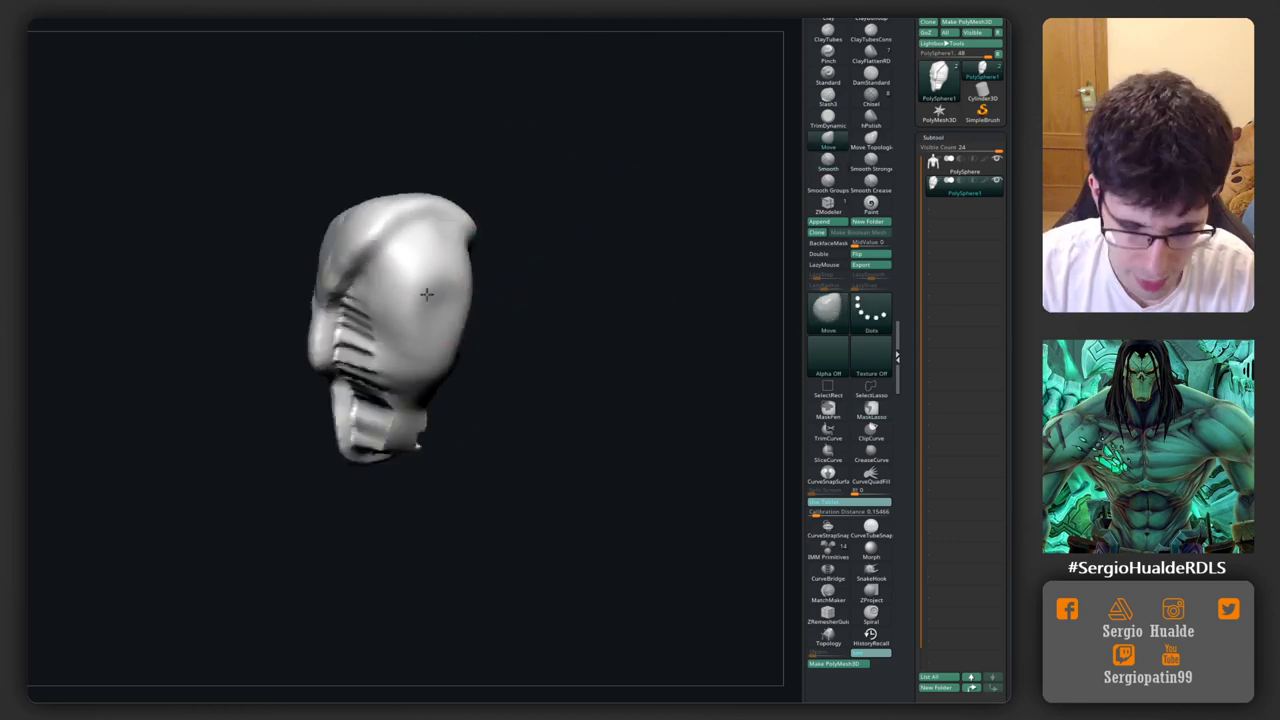
{"action": "right_click_drag", "start_coordinate": [428, 294], "coordinate": [414, 277], "text": "shift"}
{"action": "mouse_move", "coordinate": [421, 256]}
{"action": "left_mouse_down"}
{"action": "mouse_move", "coordinate": [428, 223]}
{"action": "mouse_move", "coordinate": [403, 257]}
{"action": "mouse_move", "coordinate": [446, 254]}
{"action": "mouse_move", "coordinate": [446, 362]}
{"action": "left_mouse_up"}
{"action": "mouse_move", "coordinate": [446, 362]}
{"action": "right_mouse_down"}
{"action": "mouse_move", "coordinate": [520, 309]}
{"action": "mouse_move", "coordinate": [517, 329]}
{"action": "mouse_move", "coordinate": [411, 286]}
{"action": "right_mouse_up"}
{"action": "mouse_move", "coordinate": [409, 304]}
{"action": "left_mouse_down"}
{"action": "mouse_move", "coordinate": [422, 346]}
{"action": "mouse_move", "coordinate": [409, 348]}
{"action": "left_mouse_up"}
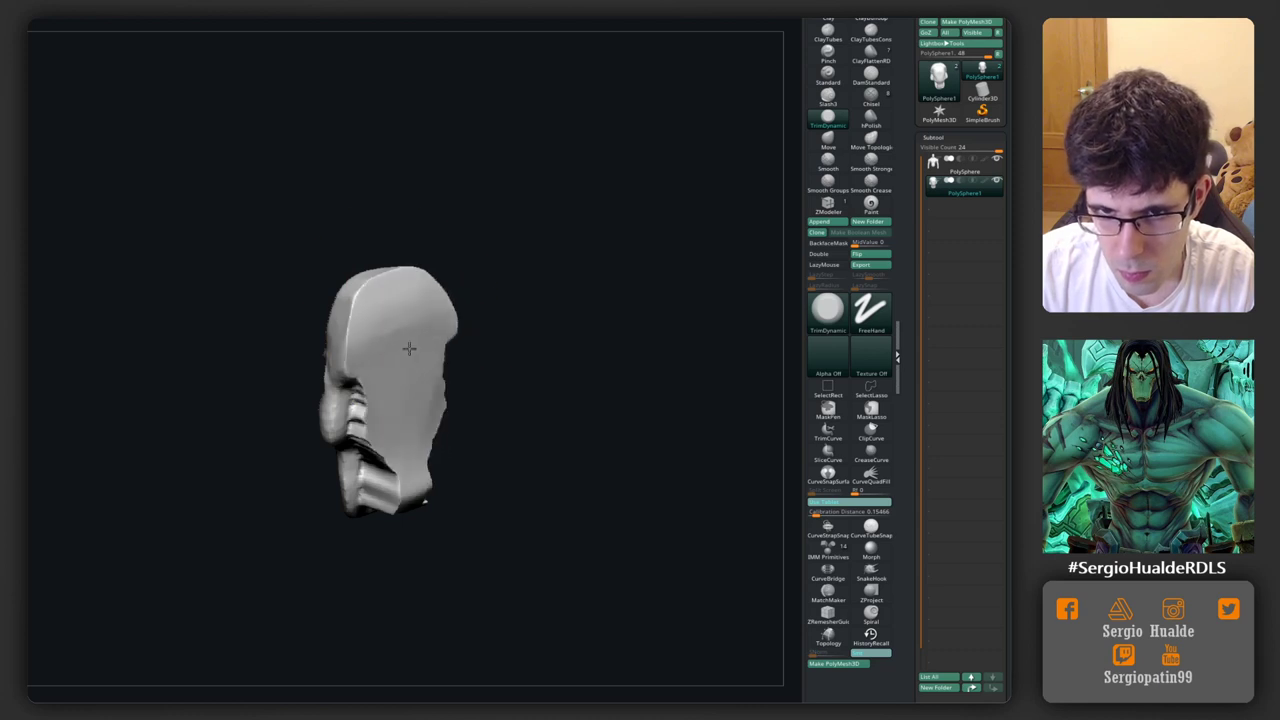
{"action": "mouse_move", "coordinate": [406, 422]}
{"action": "right_mouse_down"}
{"action": "mouse_move", "coordinate": [457, 371]}
{"action": "mouse_move", "coordinate": [400, 414]}
{"action": "right_mouse_up"}
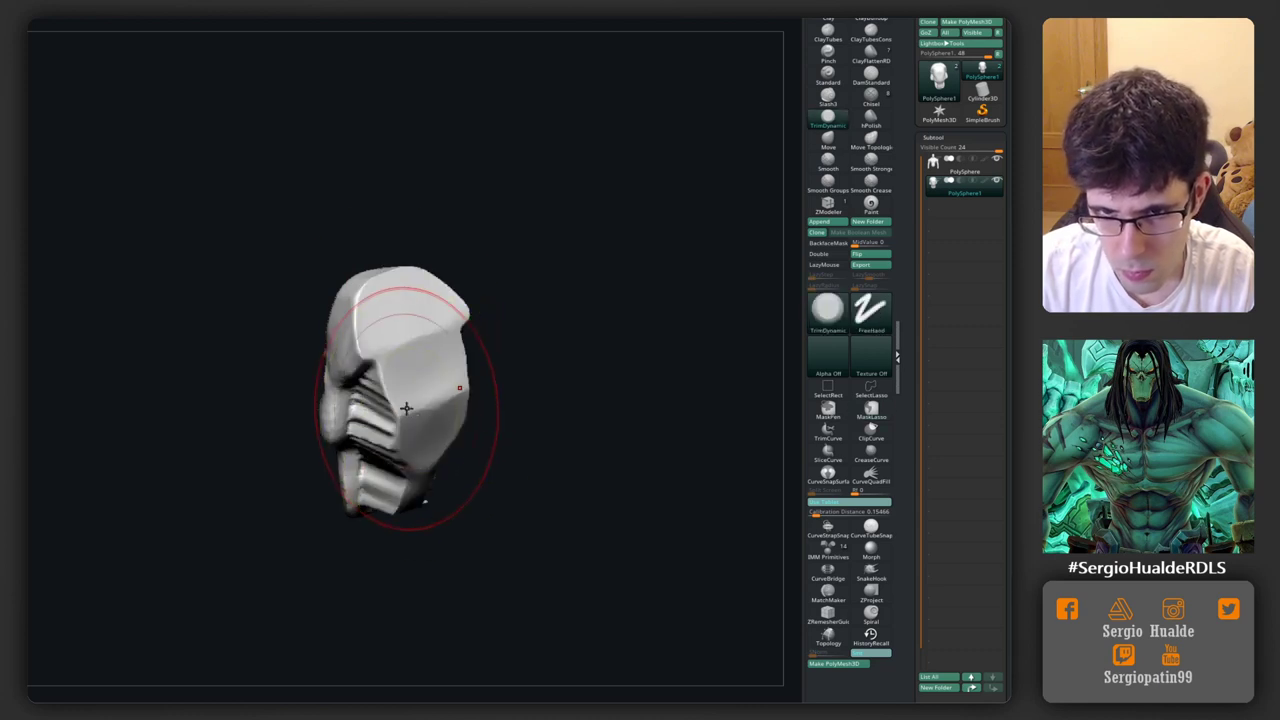
{"action": "mouse_move", "coordinate": [391, 311]}
{"action": "left_mouse_down"}
{"action": "mouse_move", "coordinate": [417, 380]}
{"action": "mouse_move", "coordinate": [411, 456]}
{"action": "left_mouse_up"}
{"action": "mouse_move", "coordinate": [411, 456]}
{"action": "right_mouse_down"}
{"action": "mouse_move", "coordinate": [505, 367]}
{"action": "mouse_move", "coordinate": [537, 363]}
{"action": "right_mouse_up"}
Step: Reselect the Move brush at a larger size, viewing the mask from the side
{"action": "key", "text": "b"}
{"action": "key", "text": "m"}
{"action": "key", "text": "v"}
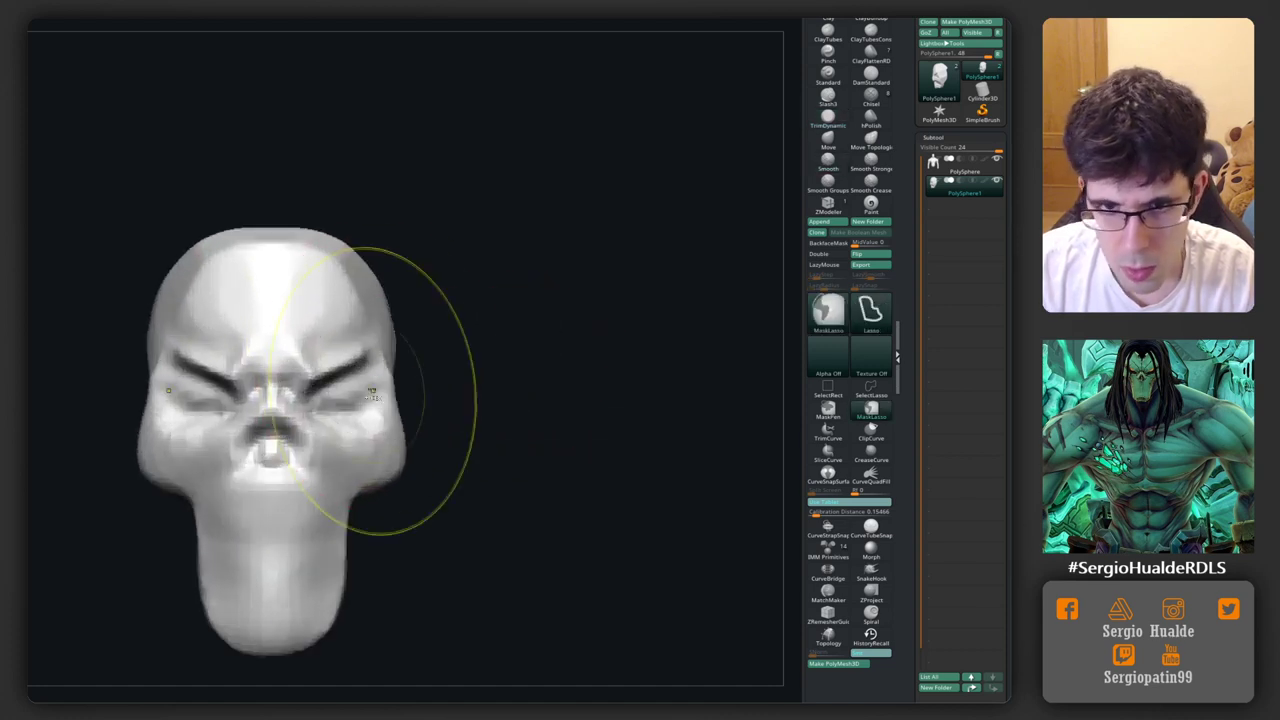
{"action": "right_click_drag", "start_coordinate": [400, 370], "coordinate": [409, 337]}
{"action": "key", "text": "s"}
{"action": "left_click_drag", "start_coordinate": [334, 284], "coordinate": [323, 254]}
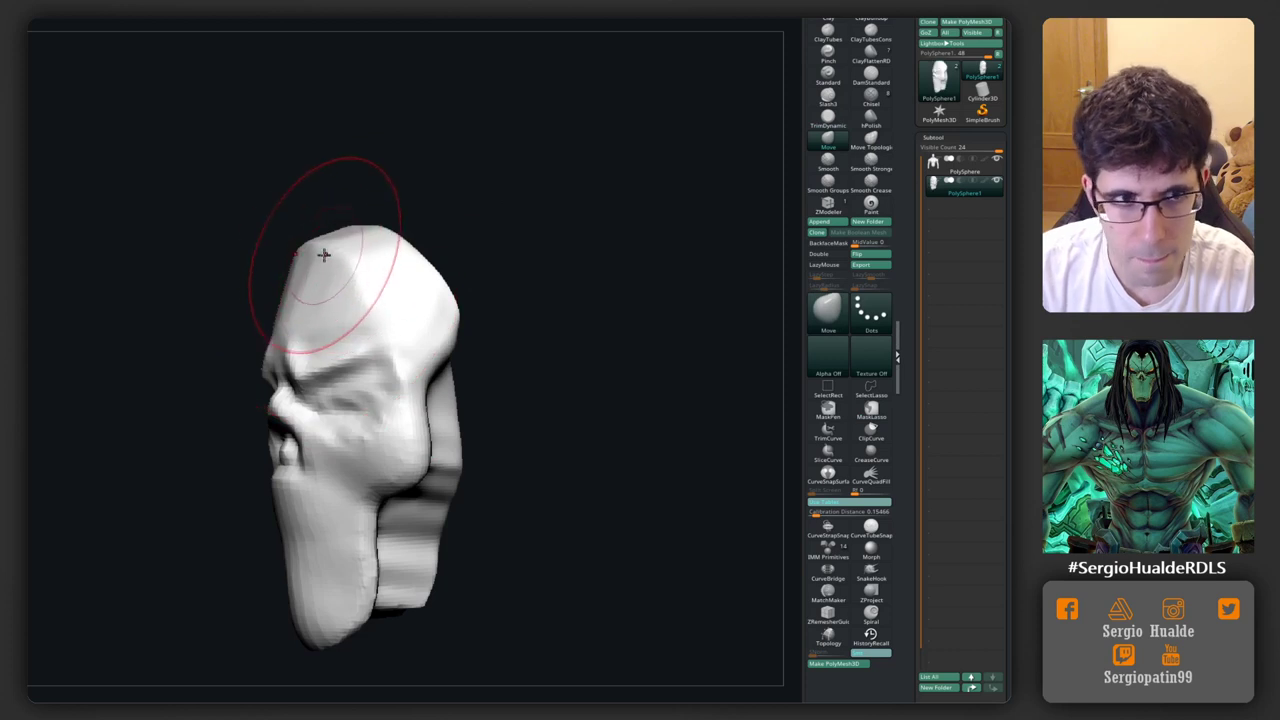
{"action": "right_click_drag", "start_coordinate": [297, 257], "coordinate": [345, 292]}
Step: Build up both brow ridges with ClayBuildup, checking the mask from side and front
{"action": "key", "text": "b"}
{"action": "key", "text": "d"}
{"action": "key", "text": "s"}
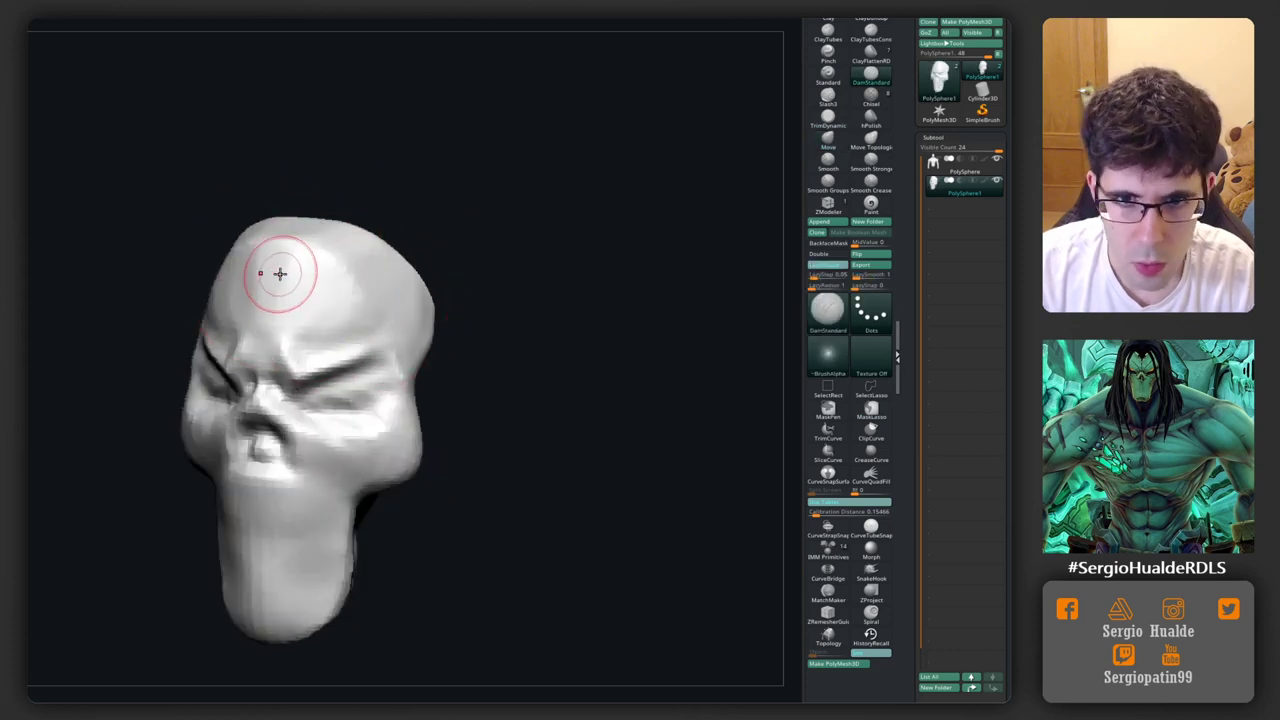
{"action": "right_click_drag", "start_coordinate": [266, 297], "coordinate": [273, 314]}
{"action": "left_click_drag", "start_coordinate": [273, 314], "coordinate": [265, 338]}
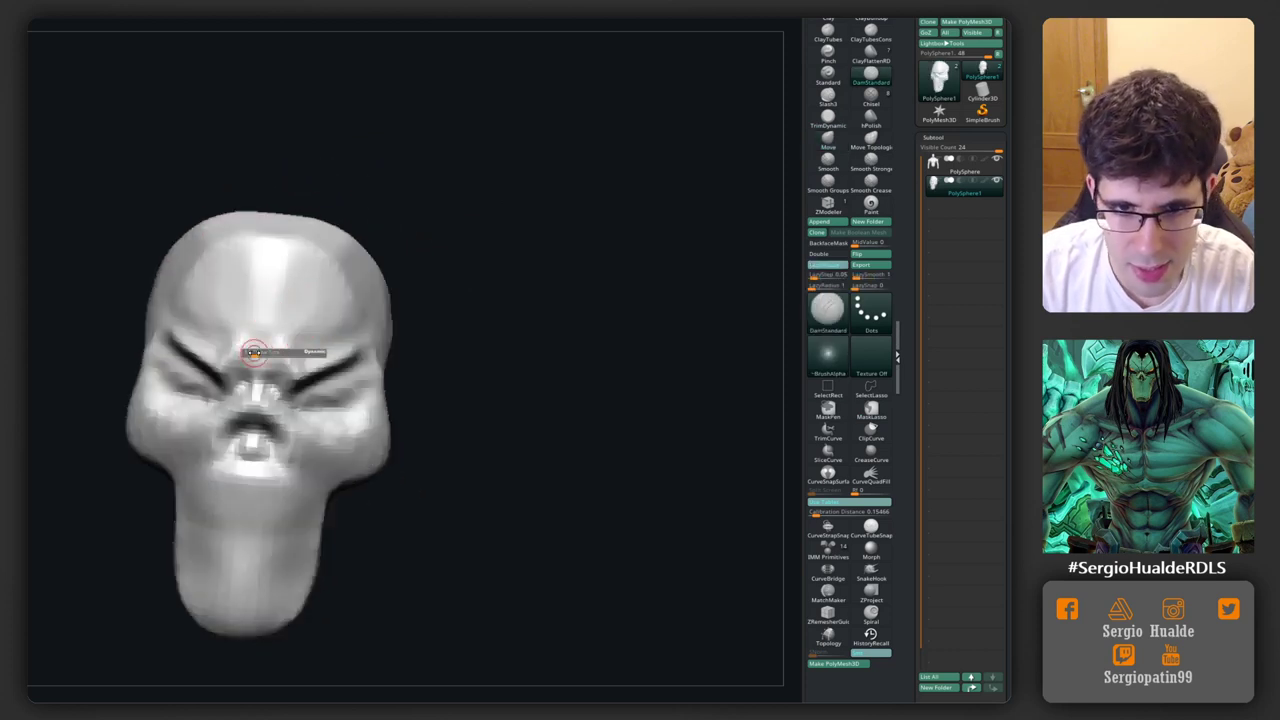
{"action": "key", "text": "b"}
{"action": "key", "text": "c"}
{"action": "key", "text": "l"}
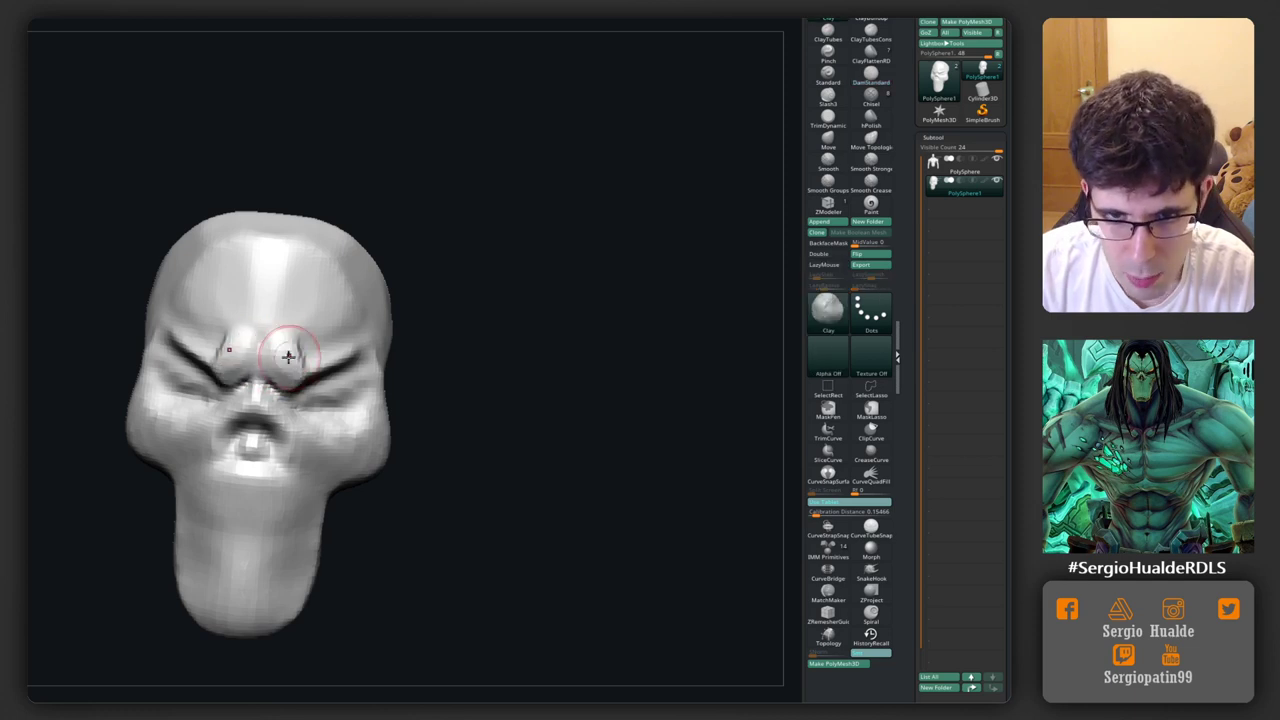
{"action": "mouse_move", "coordinate": [288, 357]}
{"action": "left_mouse_down"}
{"action": "mouse_move", "coordinate": [335, 336]}
{"action": "mouse_move", "coordinate": [285, 372]}
{"action": "left_mouse_up"}
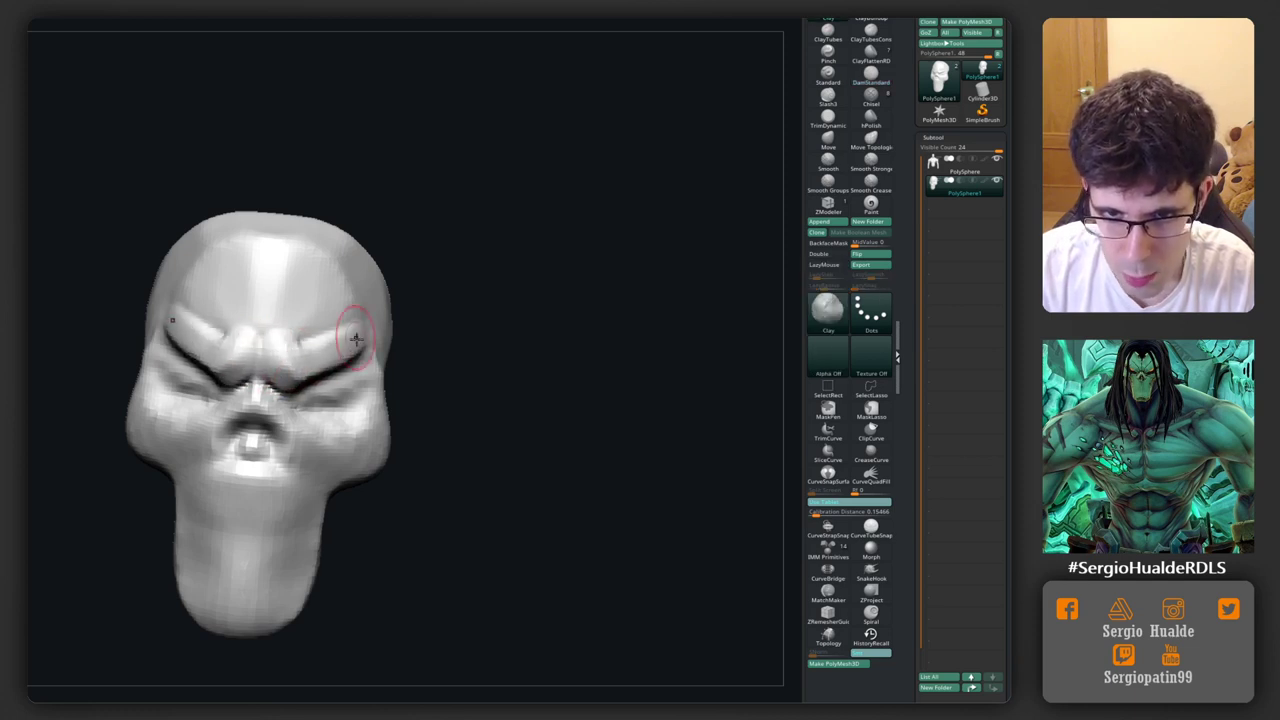
{"action": "right_click_drag", "start_coordinate": [356, 339], "coordinate": [362, 341]}
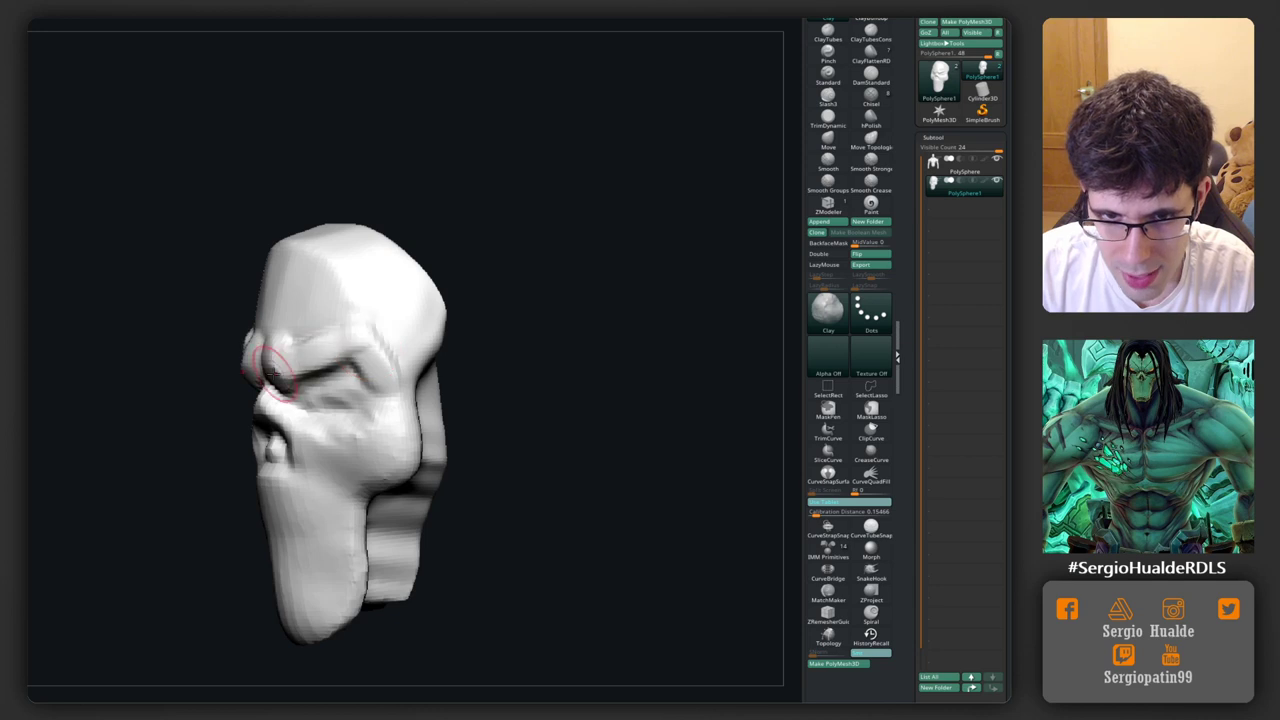
{"action": "mouse_move", "coordinate": [288, 373]}
{"action": "right_mouse_down"}
{"action": "mouse_move", "coordinate": [371, 357]}
{"action": "mouse_move", "coordinate": [316, 352]}
{"action": "right_mouse_up"}
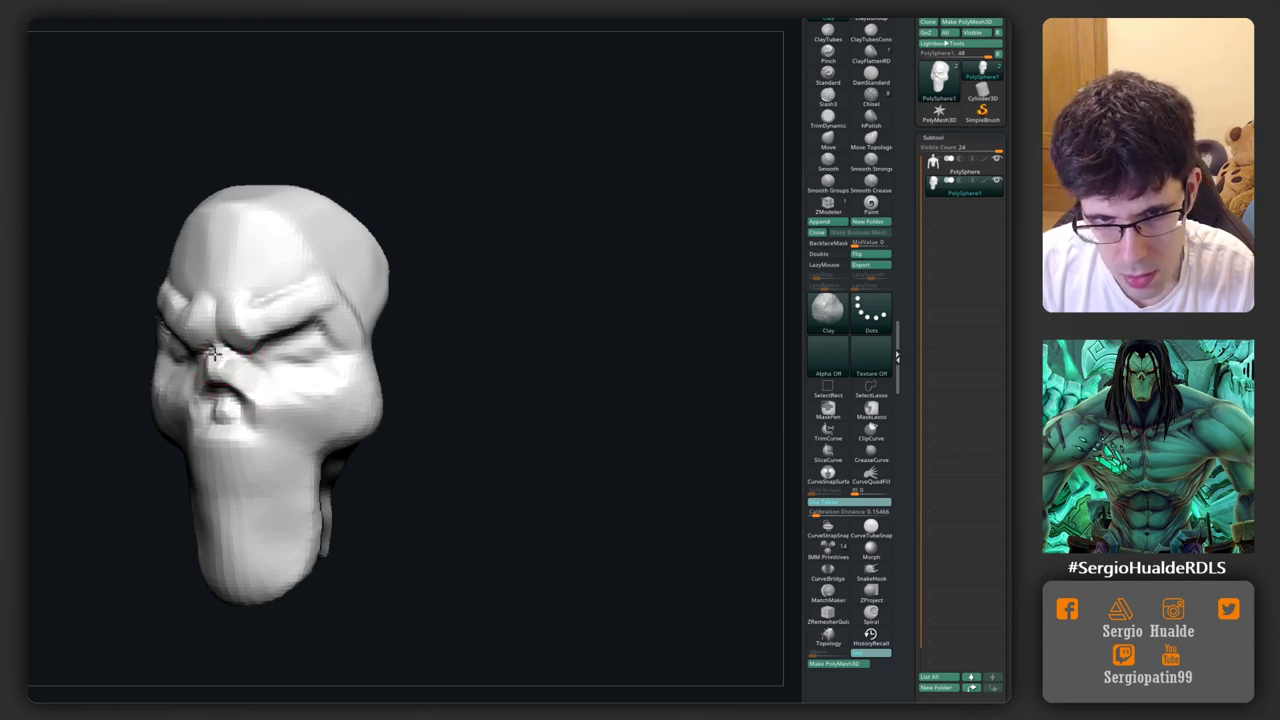
{"action": "right_click_drag", "start_coordinate": [267, 395], "coordinate": [314, 357]}
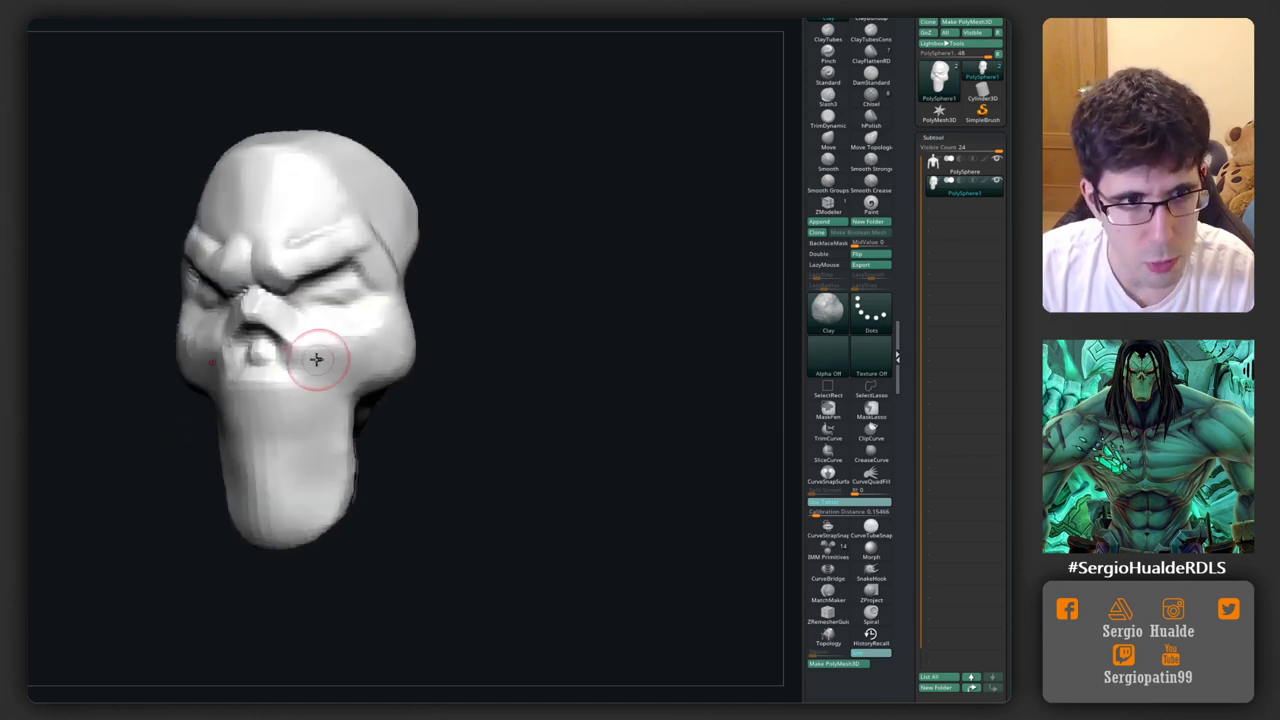
Step: Reshape the nose and mouth area with Move, then carve a groove along the mouth with Clay
{"action": "key", "text": "b"}
{"action": "key", "text": "m"}
{"action": "key", "text": "v"}
{"action": "left_click_drag", "start_coordinate": [295, 337], "coordinate": [283, 348]}
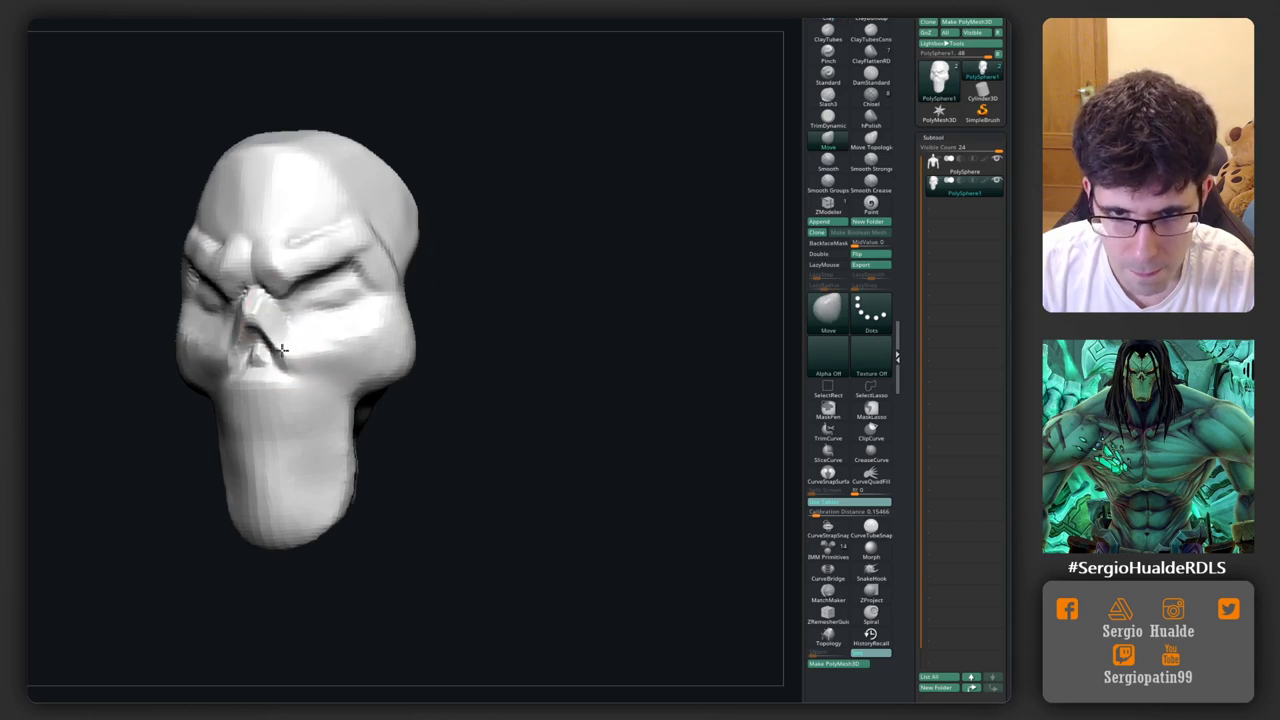
{"action": "mouse_move", "coordinate": [306, 346]}
{"action": "right_mouse_down"}
{"action": "mouse_move", "coordinate": [349, 377]}
{"action": "mouse_move", "coordinate": [371, 309]}
{"action": "mouse_move", "coordinate": [342, 339]}
{"action": "right_mouse_up"}
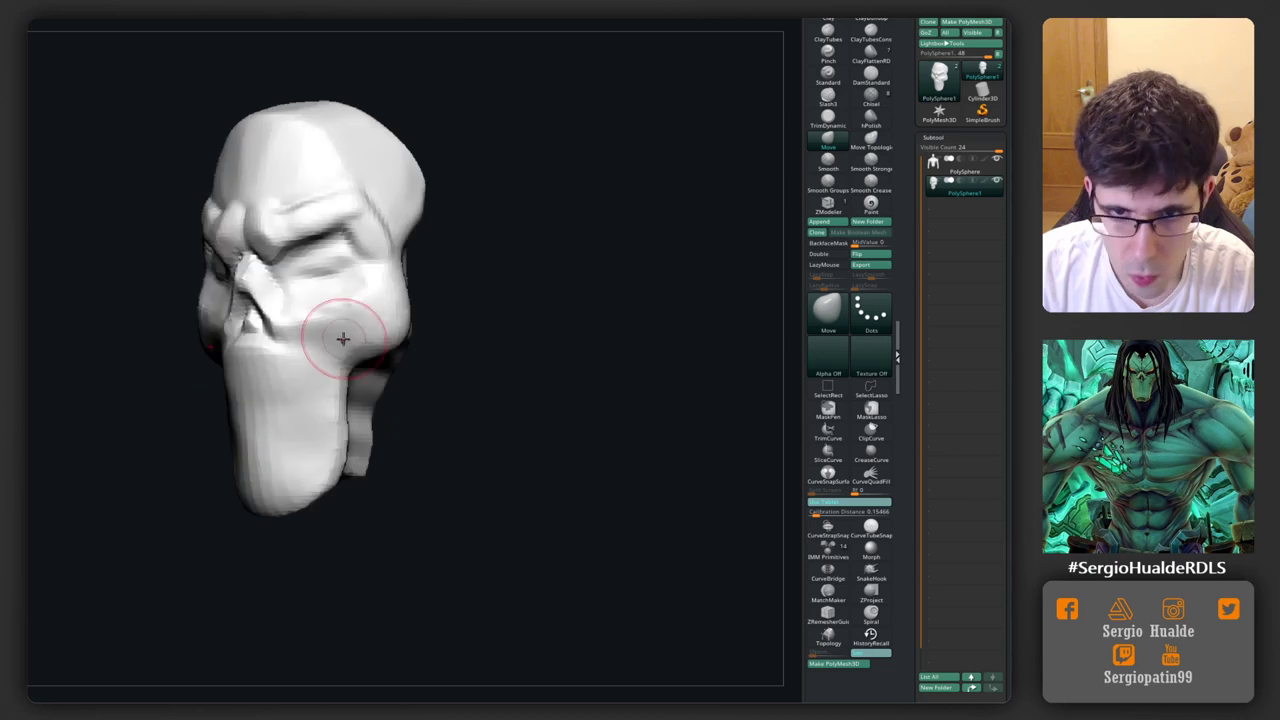
{"action": "key", "text": "b"}
{"action": "key", "text": "c"}
{"action": "key", "text": "b"}
{"action": "left_click_drag", "start_coordinate": [323, 349], "coordinate": [382, 366]}
{"action": "mouse_move", "coordinate": [300, 318]}
{"action": "left_mouse_down"}
{"action": "mouse_move", "coordinate": [360, 350]}
{"action": "mouse_move", "coordinate": [341, 322]}
{"action": "left_mouse_up"}
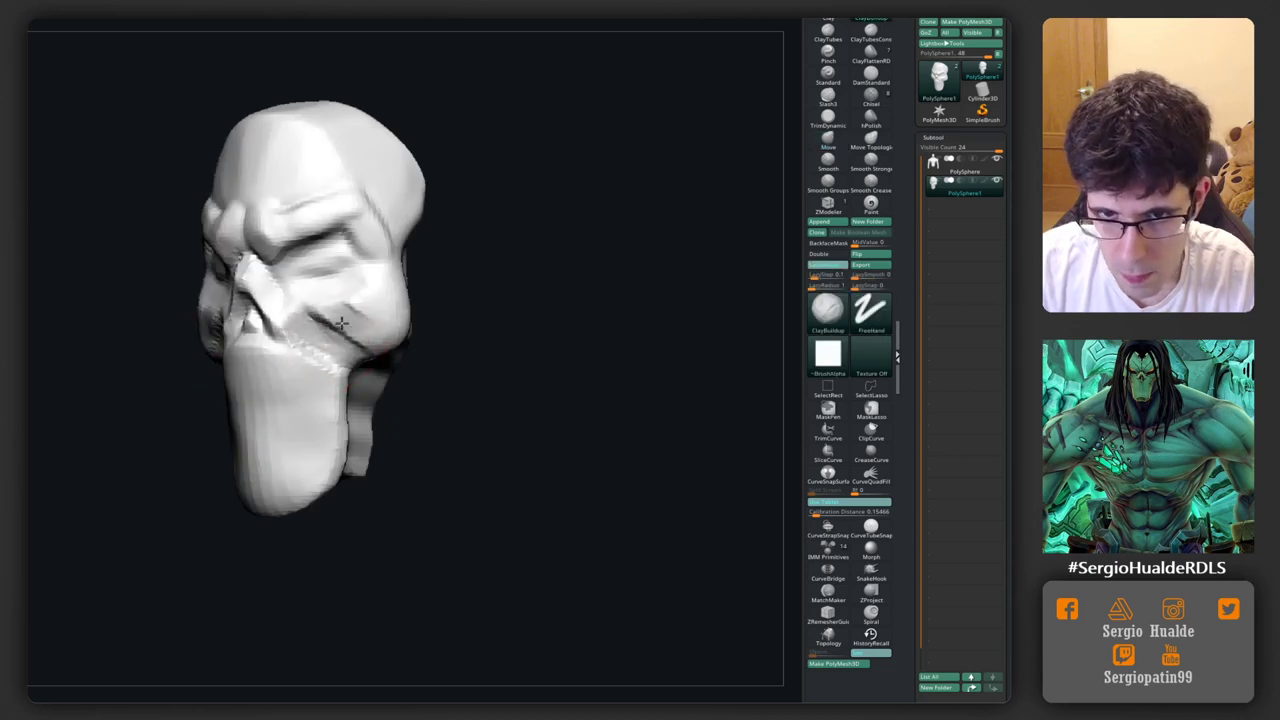
Step: Build up the cheeks and forehead and pull the upper head and cheekbones wider
{"action": "mouse_move", "coordinate": [400, 337]}
{"action": "right_mouse_down"}
{"action": "mouse_move", "coordinate": [383, 362]}
{"action": "mouse_move", "coordinate": [429, 337]}
{"action": "mouse_move", "coordinate": [408, 290]}
{"action": "right_mouse_up"}
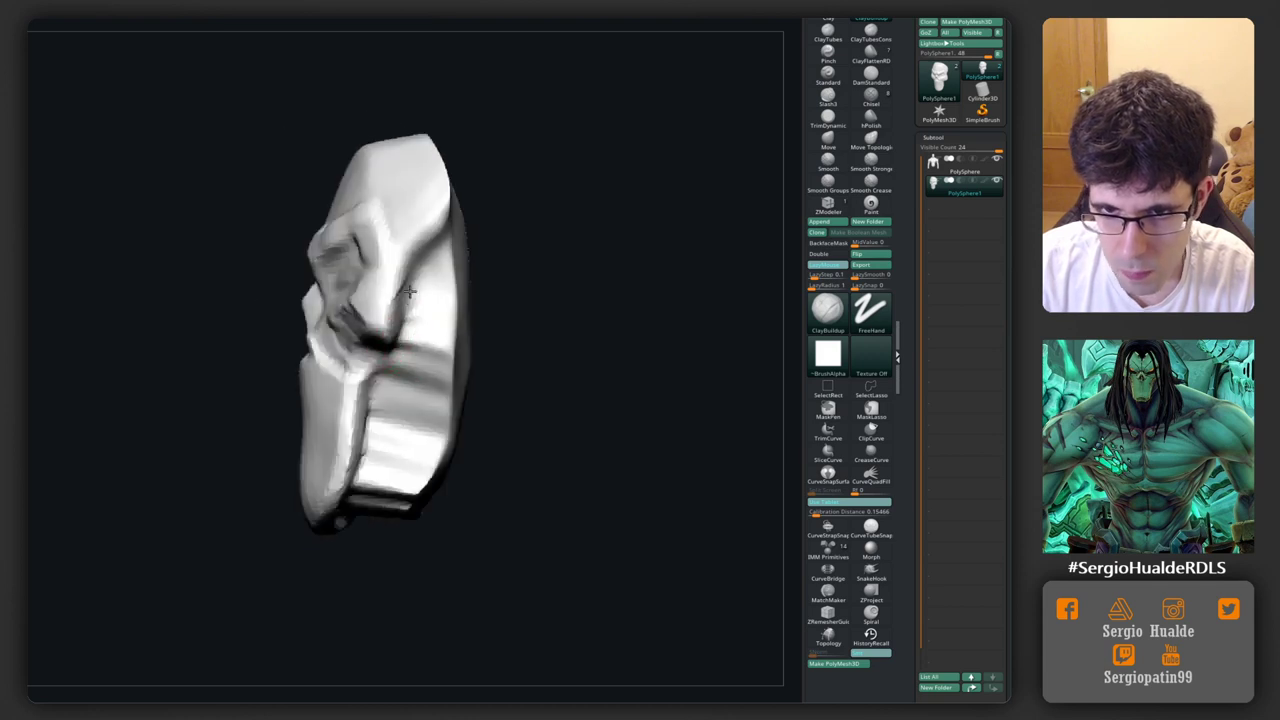
{"action": "mouse_move", "coordinate": [408, 290]}
{"action": "left_mouse_down"}
{"action": "mouse_move", "coordinate": [420, 266]}
{"action": "mouse_move", "coordinate": [438, 275]}
{"action": "mouse_move", "coordinate": [428, 292]}
{"action": "left_mouse_up"}
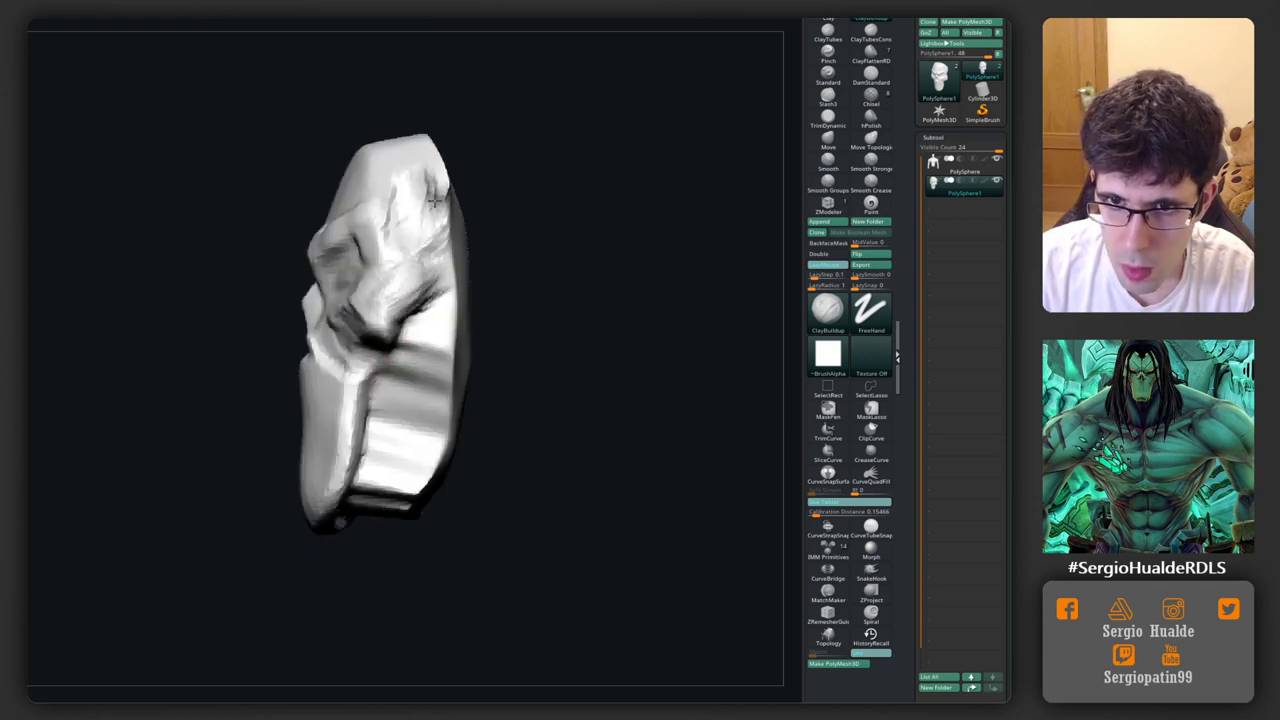
{"action": "right_click_drag", "start_coordinate": [420, 185], "coordinate": [437, 236]}
{"action": "left_click_drag", "start_coordinate": [437, 236], "coordinate": [443, 263]}
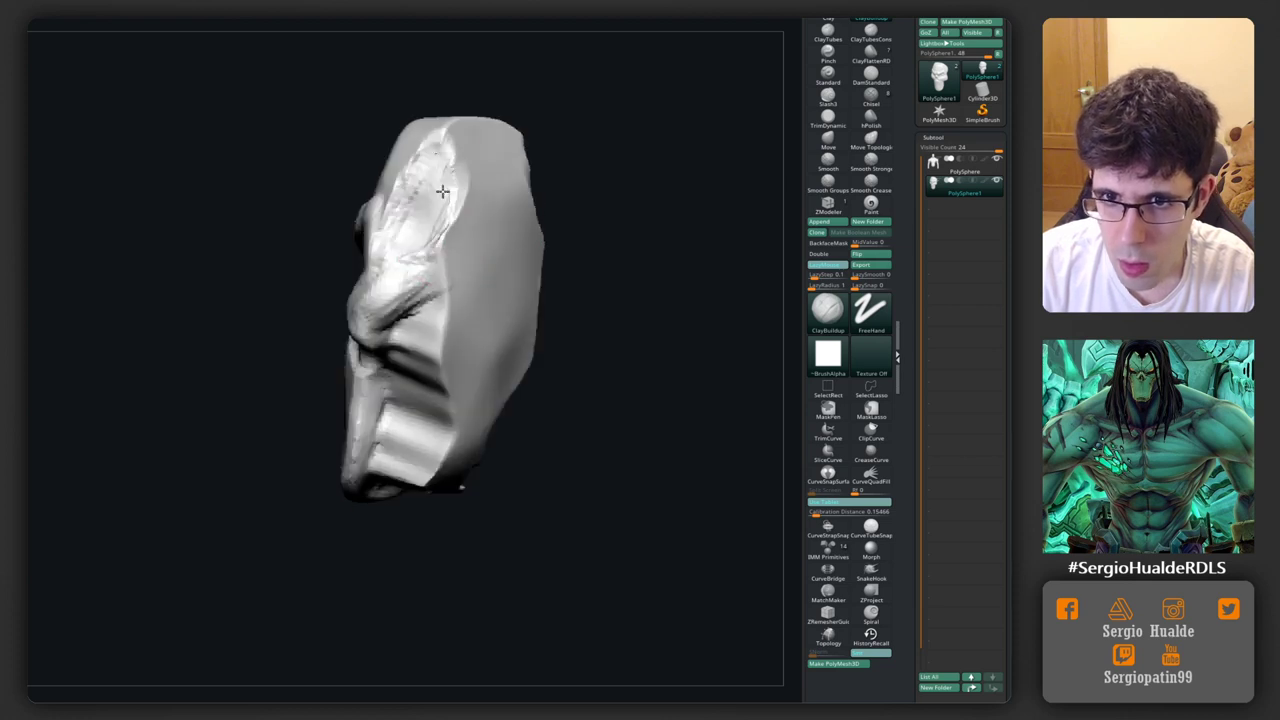
{"action": "mouse_move", "coordinate": [443, 263]}
{"action": "right_mouse_down"}
{"action": "mouse_move", "coordinate": [490, 313]}
{"action": "mouse_move", "coordinate": [500, 269]}
{"action": "mouse_move", "coordinate": [414, 240]}
{"action": "right_mouse_up"}
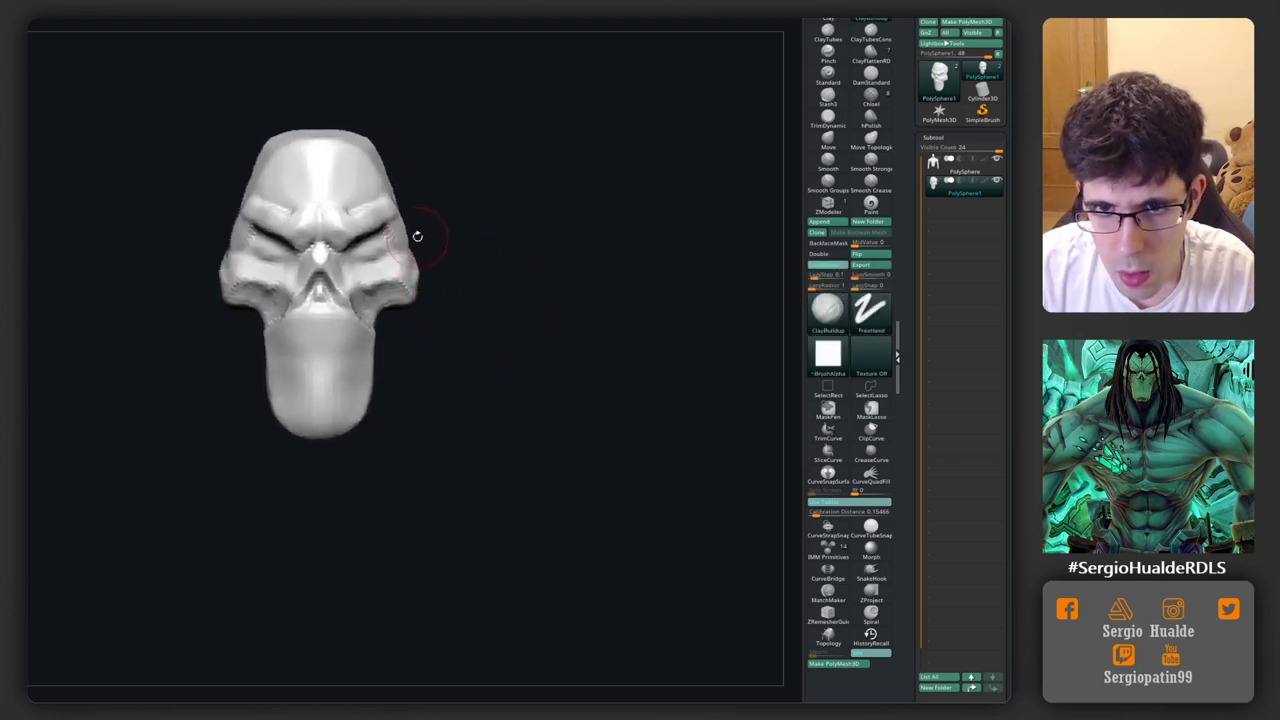
{"action": "mouse_move", "coordinate": [383, 157]}
{"action": "left_mouse_down"}
{"action": "mouse_move", "coordinate": [410, 165]}
{"action": "mouse_move", "coordinate": [421, 238]}
{"action": "mouse_move", "coordinate": [395, 236]}
{"action": "mouse_move", "coordinate": [410, 185]}
{"action": "left_mouse_up"}
Step: Reshape the brow and upper head, then carve a DamStandard groove across the forehead
{"action": "right_click_drag", "start_coordinate": [410, 185], "coordinate": [420, 194]}
{"action": "mouse_move", "coordinate": [420, 194]}
{"action": "left_mouse_down"}
{"action": "mouse_move", "coordinate": [400, 143]}
{"action": "mouse_move", "coordinate": [451, 186]}
{"action": "mouse_move", "coordinate": [371, 286]}
{"action": "mouse_move", "coordinate": [394, 208]}
{"action": "left_mouse_up"}
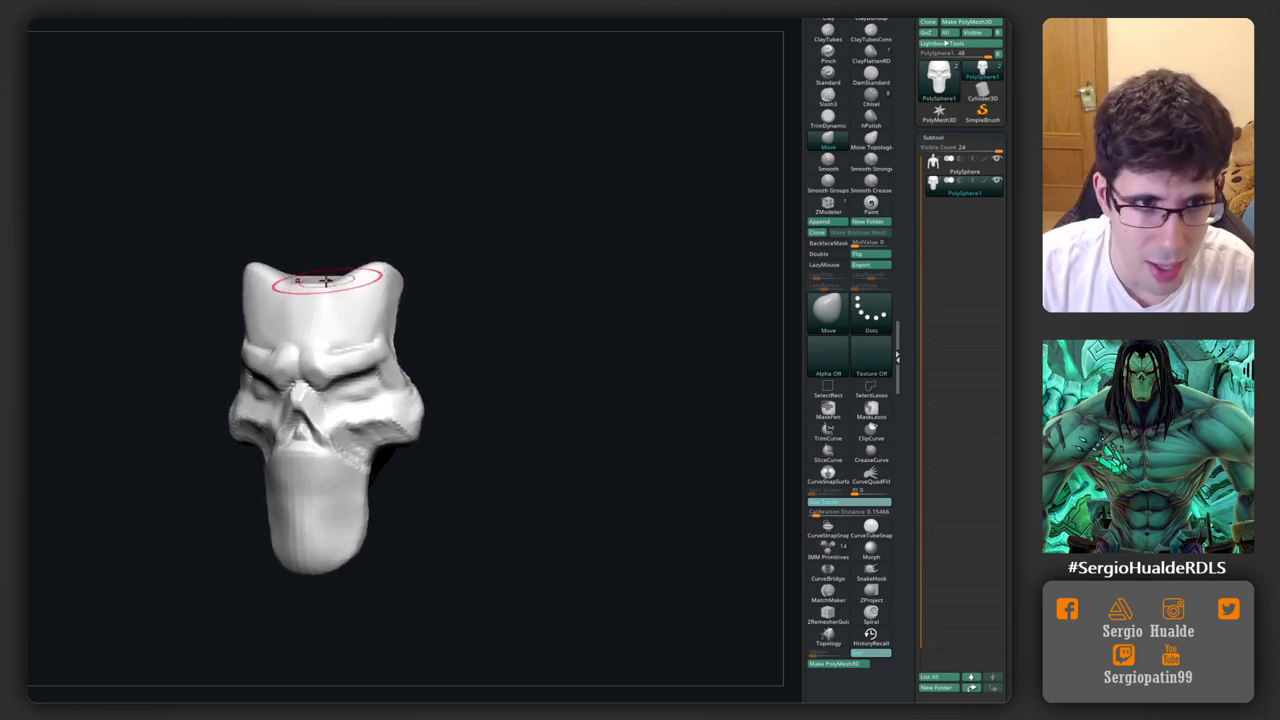
{"action": "key", "text": "b"}
{"action": "key", "text": "d"}
{"action": "key", "text": "s"}
{"action": "right_click_drag", "start_coordinate": [325, 280], "coordinate": [313, 320], "text": "ctrl"}
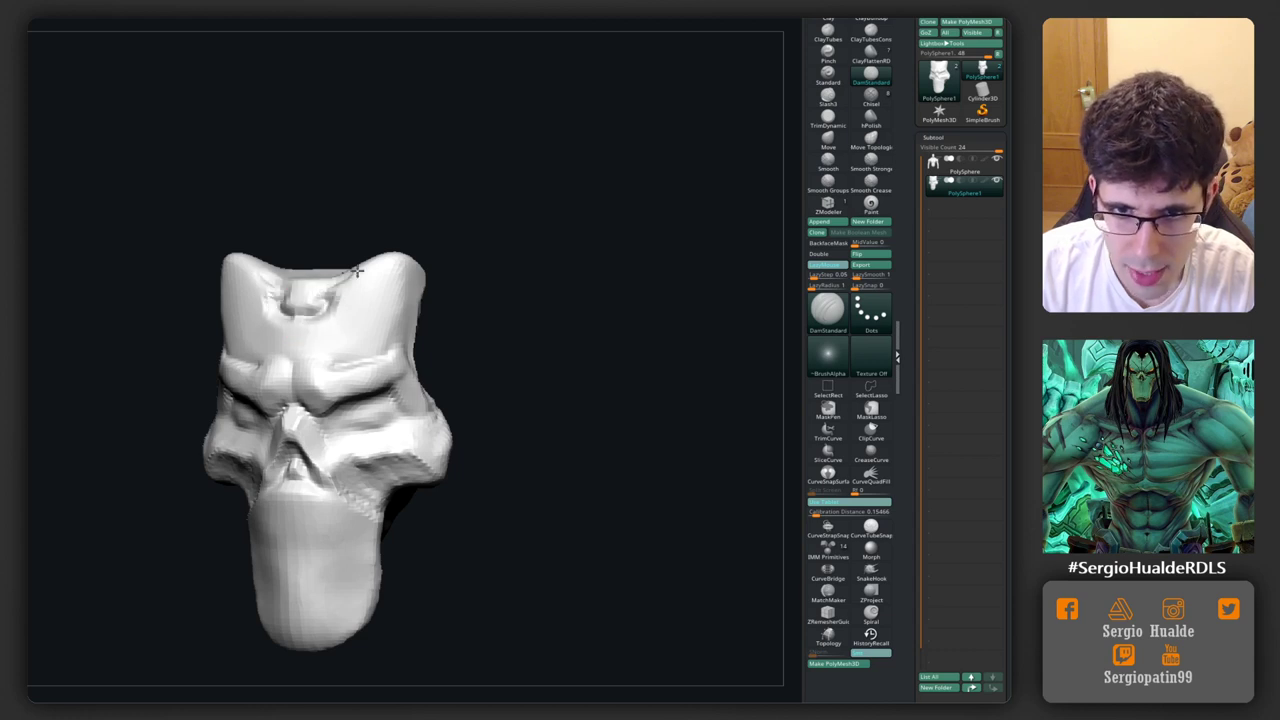
{"action": "mouse_move", "coordinate": [357, 270]}
{"action": "right_mouse_down"}
{"action": "mouse_move", "coordinate": [363, 297]}
{"action": "mouse_move", "coordinate": [365, 262]}
{"action": "right_mouse_up"}
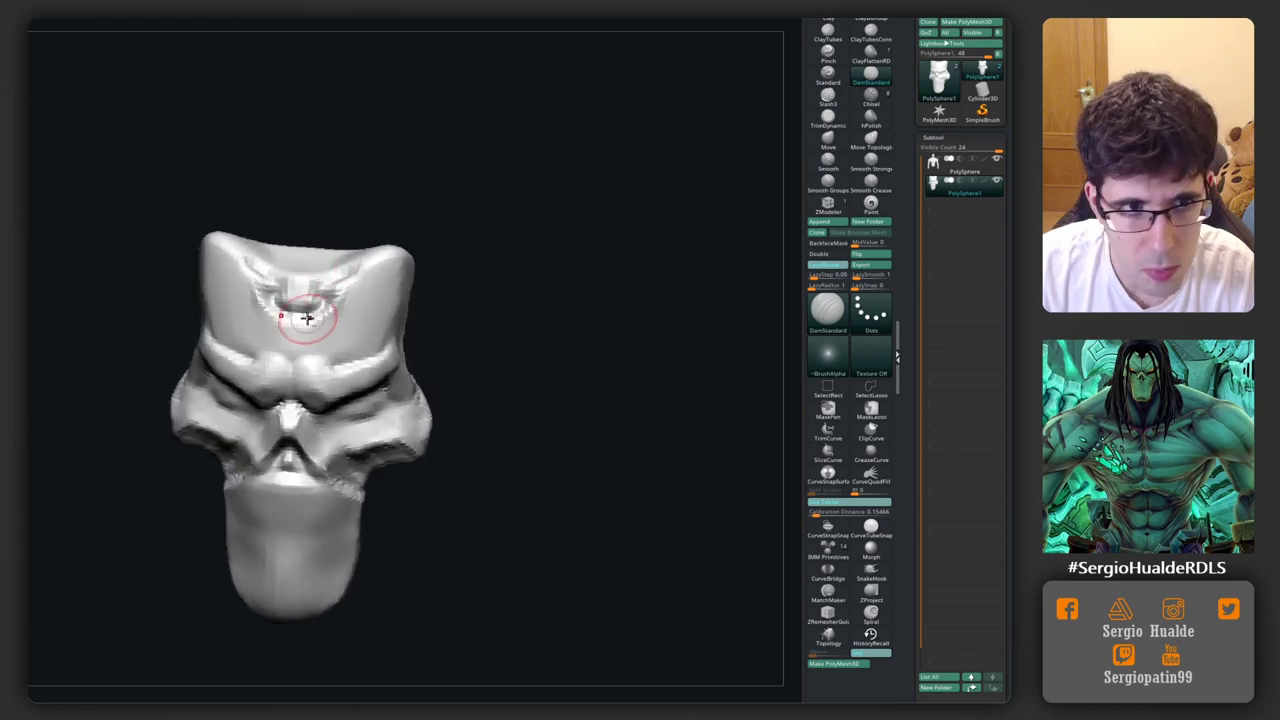
{"action": "left_click_drag", "start_coordinate": [307, 317], "coordinate": [323, 308]}
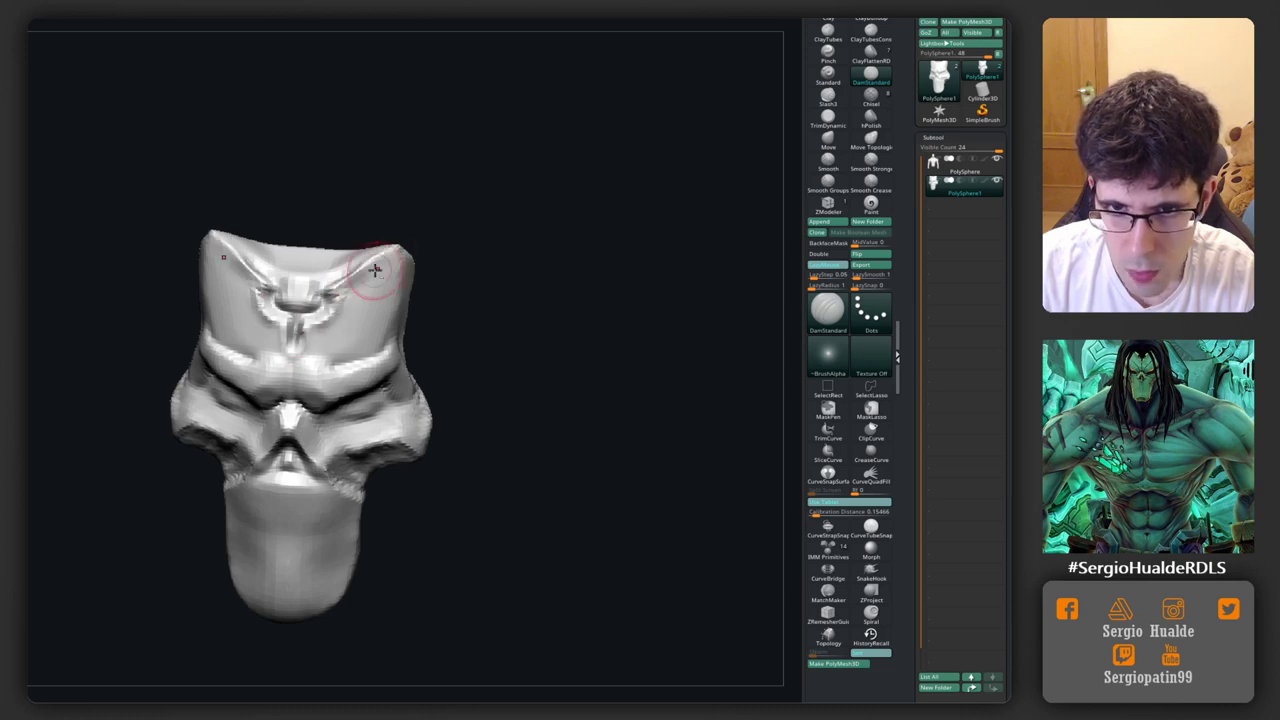
Step: With Move, flatten the bulges atop the skull and pull the brows down over the eyes
{"action": "right_click_drag", "start_coordinate": [377, 271], "coordinate": [400, 277]}
{"action": "key", "text": "b"}
{"action": "key", "text": "m"}
{"action": "key", "text": "v"}
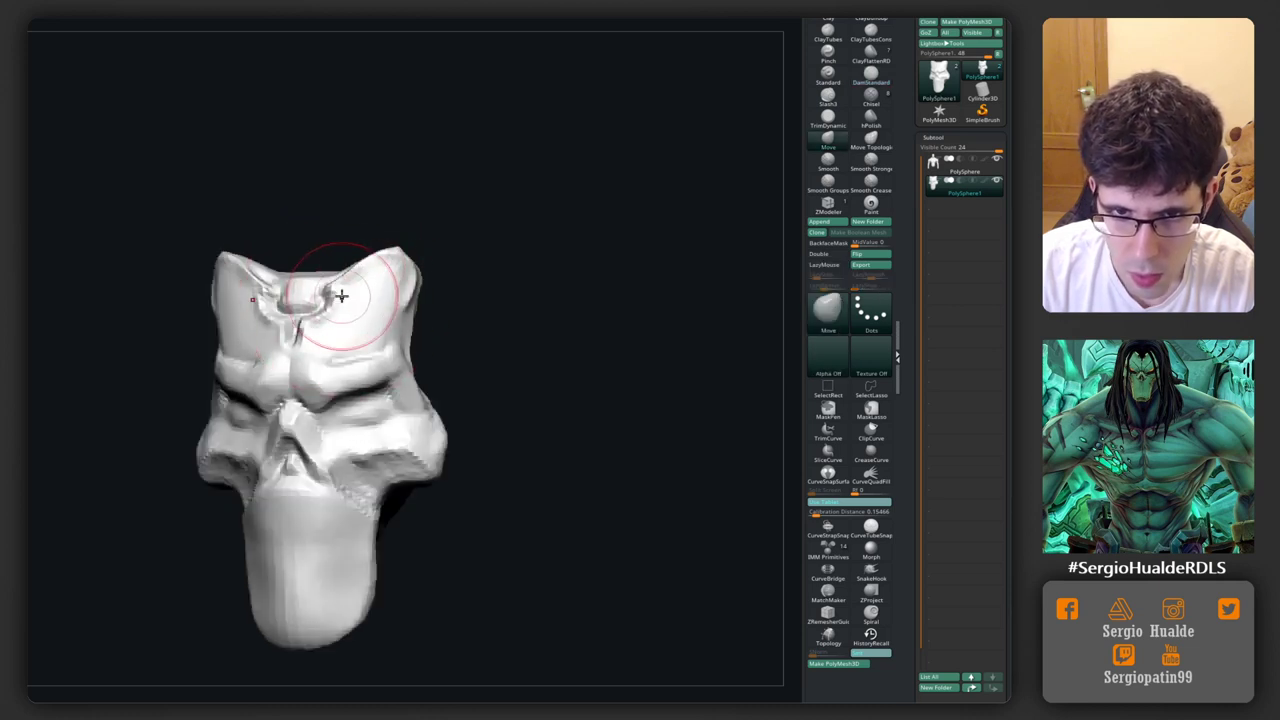
{"action": "right_click_drag", "start_coordinate": [384, 261], "coordinate": [358, 259]}
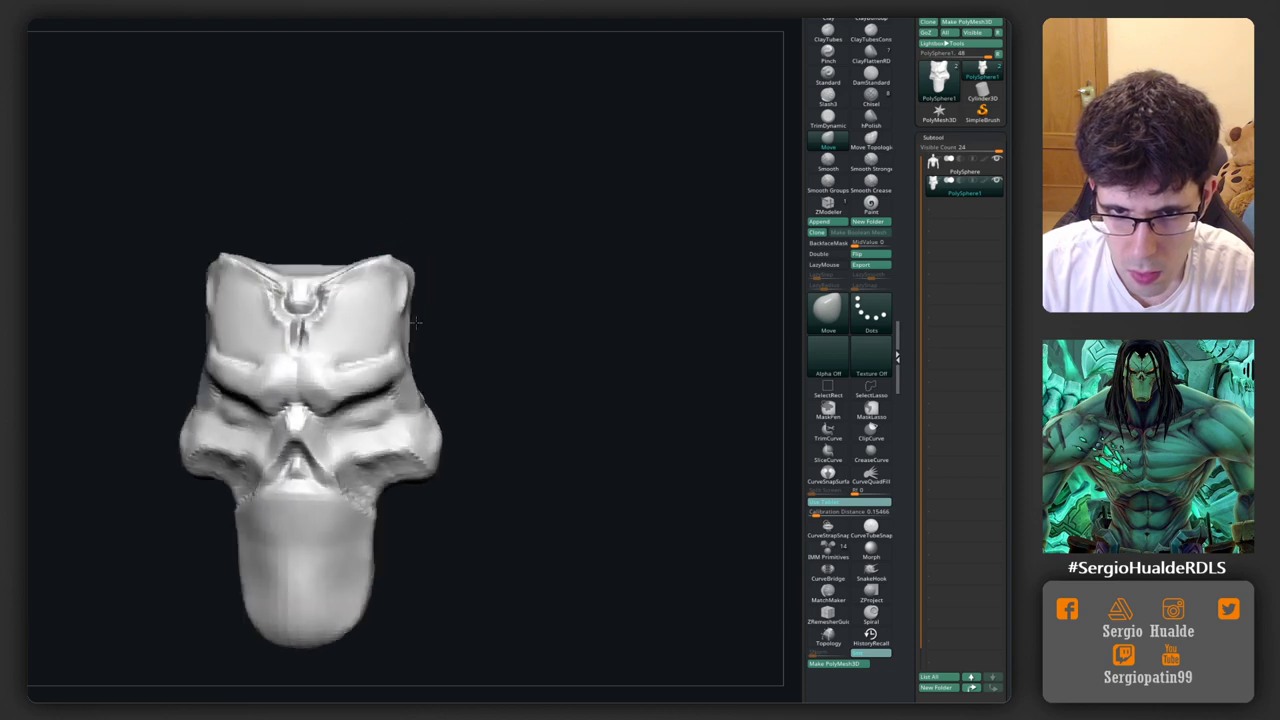
{"action": "left_click_drag", "start_coordinate": [358, 259], "coordinate": [345, 272]}
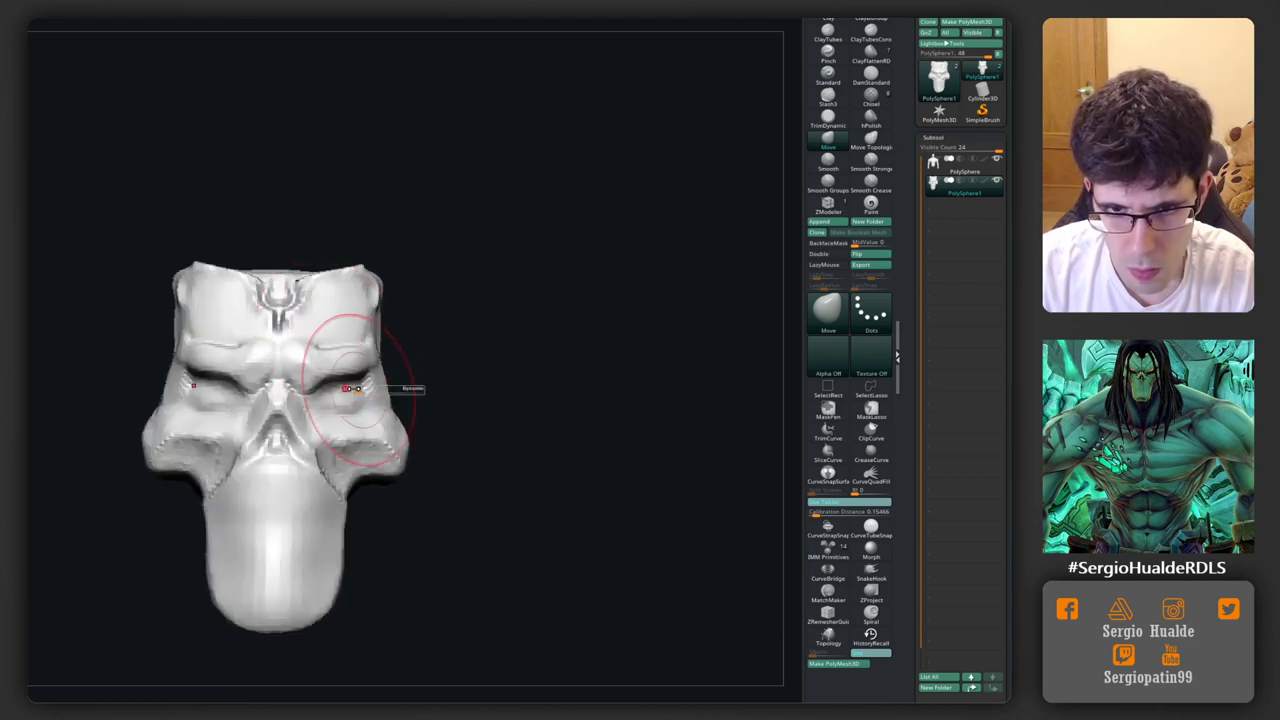
{"action": "mouse_move", "coordinate": [400, 380]}
{"action": "right_mouse_down"}
{"action": "mouse_move", "coordinate": [343, 392]}
{"action": "mouse_move", "coordinate": [343, 368]}
{"action": "right_mouse_up"}
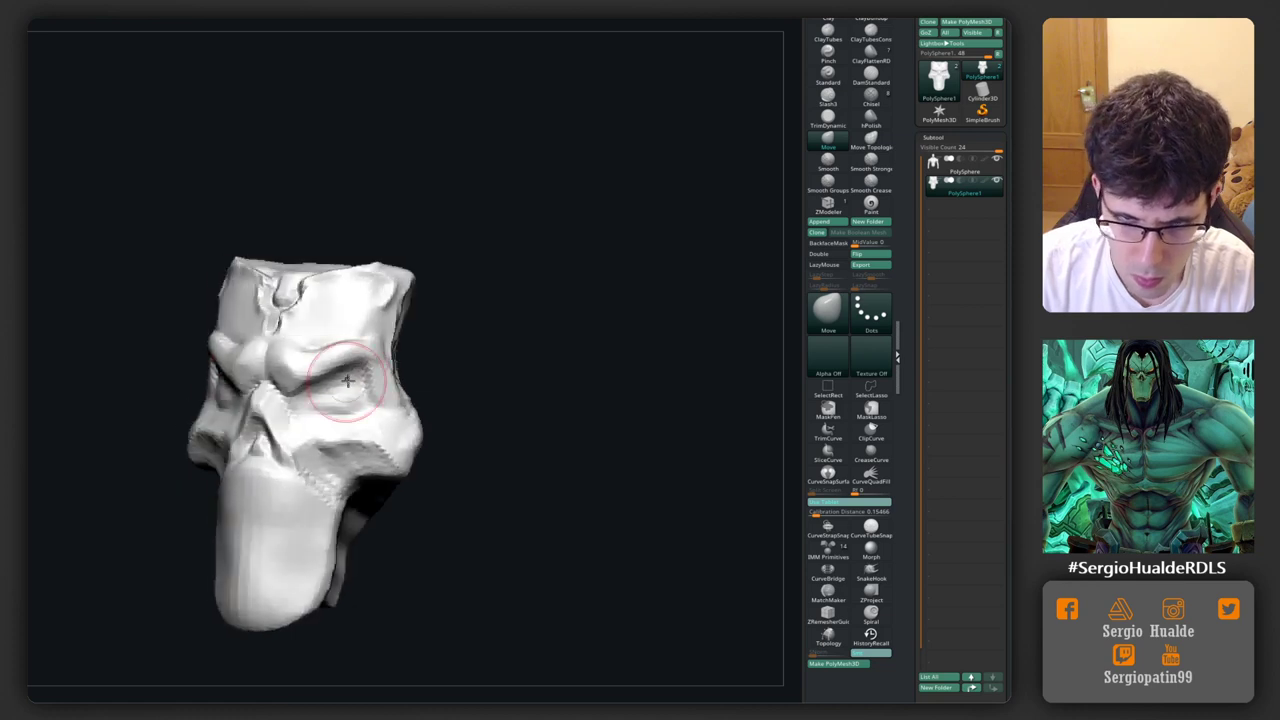
{"action": "left_click_drag", "start_coordinate": [312, 382], "coordinate": [304, 392]}
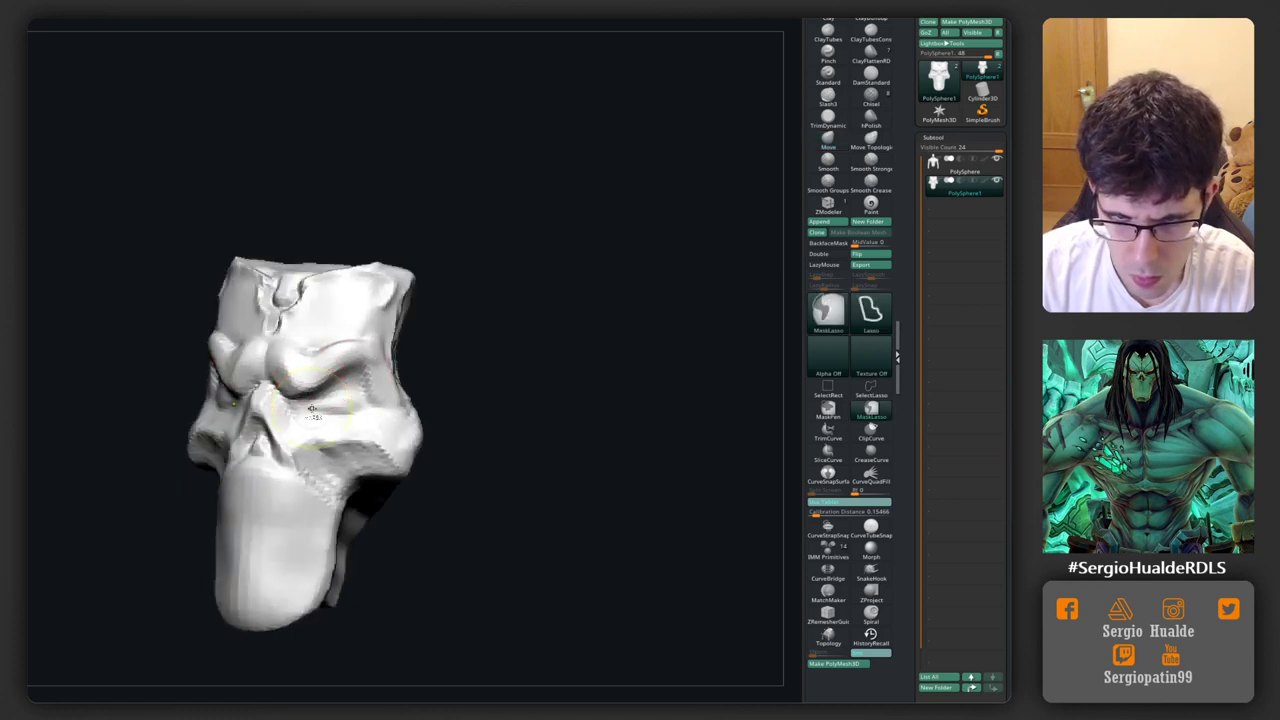
{"action": "mouse_move", "coordinate": [312, 385]}
{"action": "right_mouse_down"}
{"action": "mouse_move", "coordinate": [346, 383]}
{"action": "mouse_move", "coordinate": [331, 354]}
{"action": "right_mouse_up"}
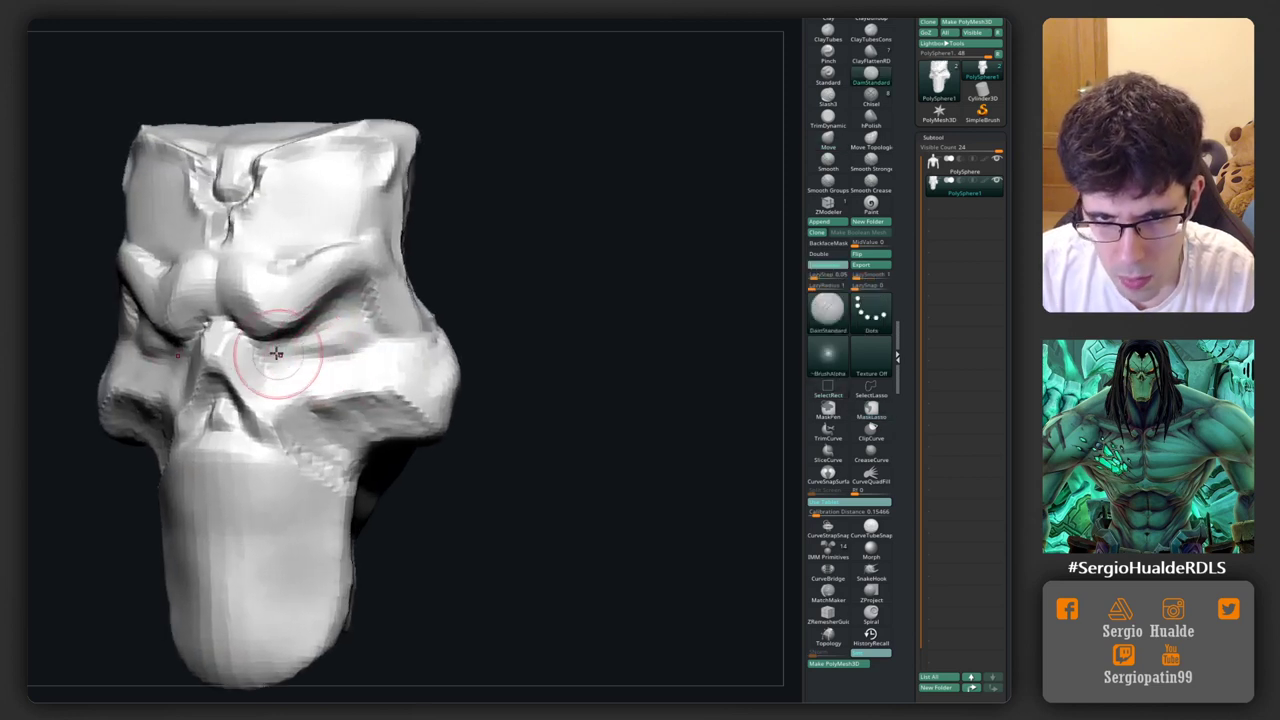
Step: Carve a crease under both brows and build up both cheeks with Clay
{"action": "left_click_drag", "start_coordinate": [276, 352], "coordinate": [362, 335]}
{"action": "mouse_move", "coordinate": [307, 328]}
{"action": "right_mouse_down"}
{"action": "mouse_move", "coordinate": [340, 330]}
{"action": "mouse_move", "coordinate": [303, 332]}
{"action": "mouse_move", "coordinate": [366, 366]}
{"action": "mouse_move", "coordinate": [337, 366]}
{"action": "right_mouse_up"}
{"action": "key", "text": "b"}
{"action": "key", "text": "c"}
{"action": "key", "text": "l"}
{"action": "mouse_move", "coordinate": [354, 371]}
{"action": "left_mouse_down"}
{"action": "mouse_move", "coordinate": [317, 360]}
{"action": "mouse_move", "coordinate": [392, 365]}
{"action": "left_mouse_up"}
Step: Start trimming the jaw with TrimDynamic, then double the Move brush size
{"action": "mouse_move", "coordinate": [367, 385]}
{"action": "right_mouse_down"}
{"action": "mouse_move", "coordinate": [320, 363]}
{"action": "mouse_move", "coordinate": [318, 434]}
{"action": "mouse_move", "coordinate": [286, 278]}
{"action": "mouse_move", "coordinate": [304, 325]}
{"action": "mouse_move", "coordinate": [296, 310]}
{"action": "mouse_move", "coordinate": [320, 303]}
{"action": "right_mouse_up"}
{"action": "key", "text": "b"}
{"action": "key", "text": "t"}
{"action": "key", "text": "d"}
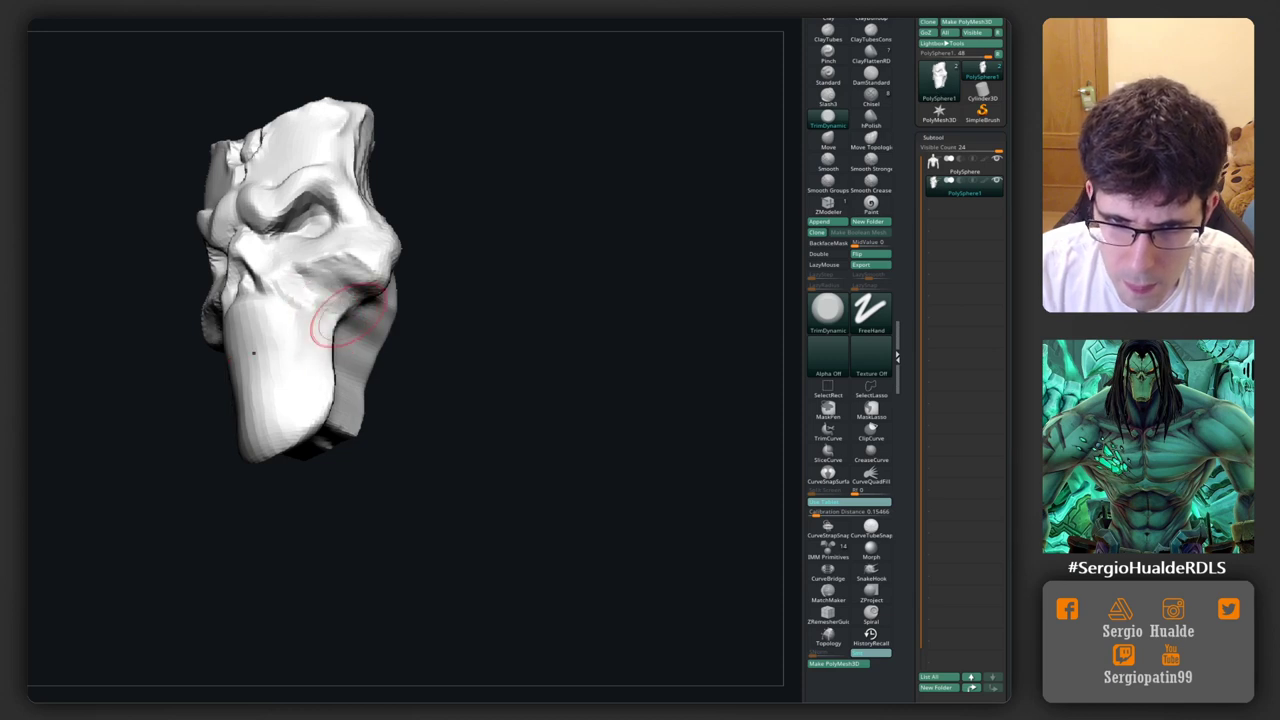
{"action": "right_click_drag", "start_coordinate": [349, 318], "coordinate": [354, 293]}
{"action": "mouse_move", "coordinate": [313, 357]}
{"action": "right_mouse_down"}
{"action": "mouse_move", "coordinate": [329, 343]}
{"action": "mouse_move", "coordinate": [292, 408]}
{"action": "mouse_move", "coordinate": [325, 412]}
{"action": "mouse_move", "coordinate": [321, 398]}
{"action": "right_mouse_up"}
{"action": "key", "text": "b"}
{"action": "key", "text": "m"}
{"action": "key", "text": "v"}
{"action": "key", "text": "bracketright"}
{"action": "key", "text": "bracketright"}
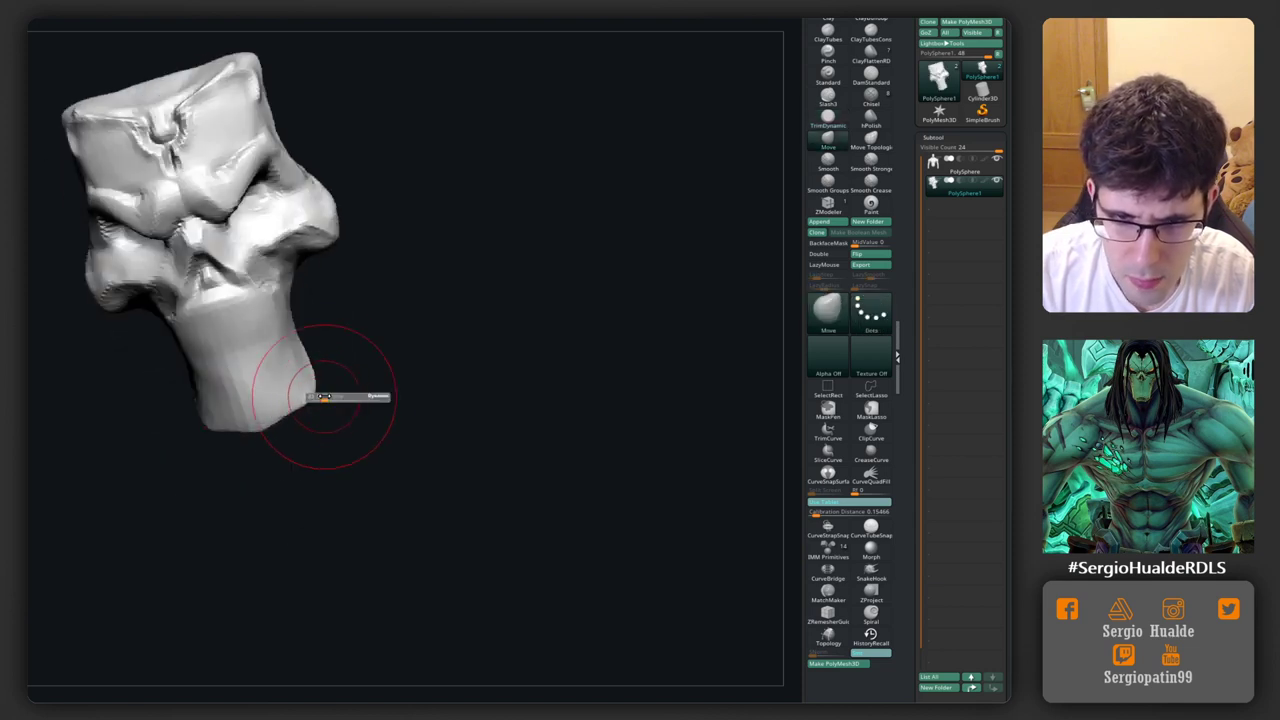
{"action": "mouse_move", "coordinate": [278, 425]}
{"action": "right_mouse_down"}
{"action": "mouse_move", "coordinate": [329, 366]}
{"action": "mouse_move", "coordinate": [274, 366]}
{"action": "mouse_move", "coordinate": [247, 348]}
{"action": "right_mouse_up"}
Step: Flatten the long lower jaw into a squared front plane using a smaller Standard brush and TrimDynamic
{"action": "key", "text": "b"}
{"action": "key", "text": "s"}
{"action": "key", "text": "t"}
{"action": "key", "text": "bracketleft"}
{"action": "key", "text": "s"}
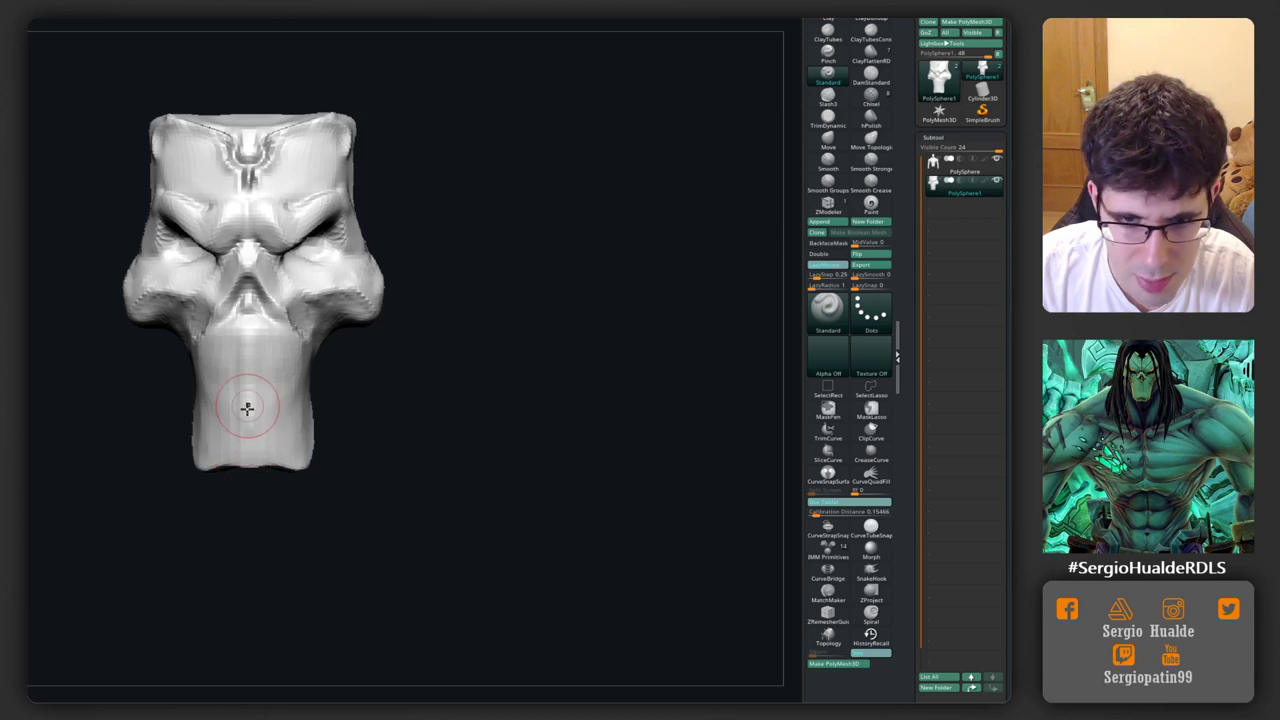
{"action": "mouse_move", "coordinate": [258, 447]}
{"action": "right_mouse_down"}
{"action": "mouse_move", "coordinate": [284, 390]}
{"action": "mouse_move", "coordinate": [276, 403]}
{"action": "mouse_move", "coordinate": [314, 429]}
{"action": "right_mouse_up"}
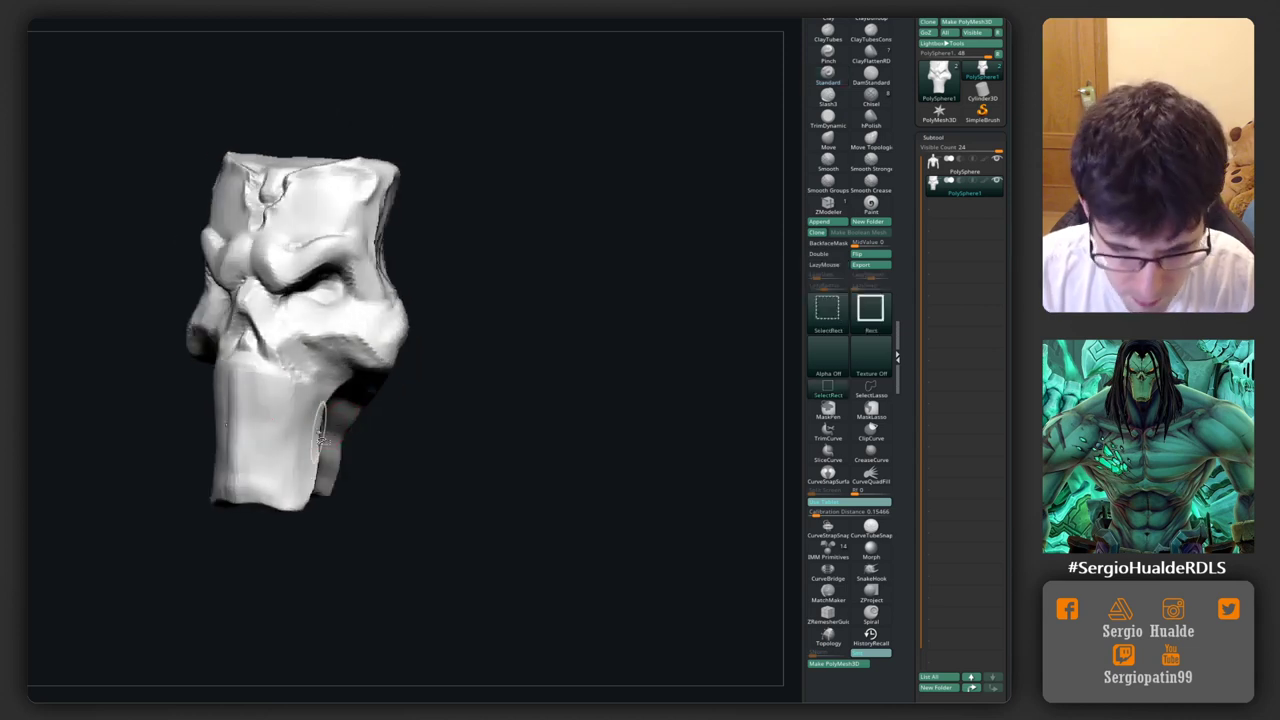
{"action": "key", "text": "b"}
{"action": "key", "text": "t"}
{"action": "key", "text": "d"}
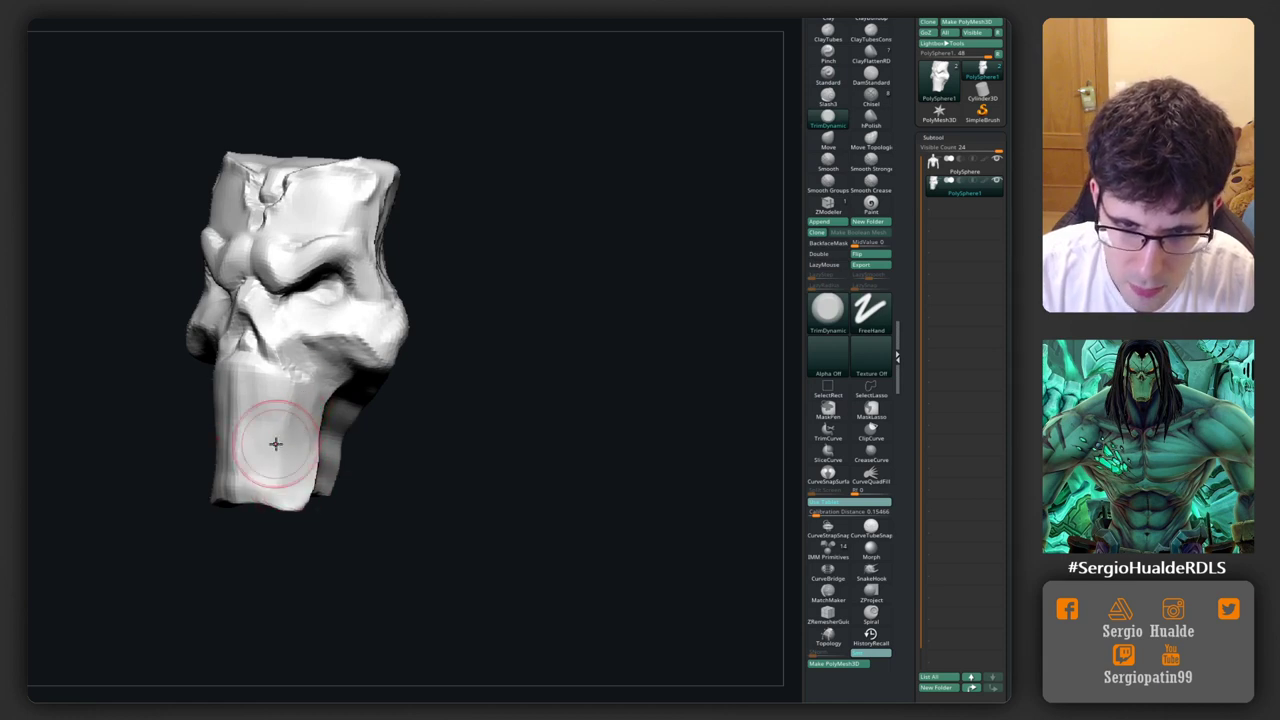
Step: Reshape the sides of the jaw and cheeks with a smaller Move brush
{"action": "right_click_drag", "start_coordinate": [276, 443], "coordinate": [258, 435]}
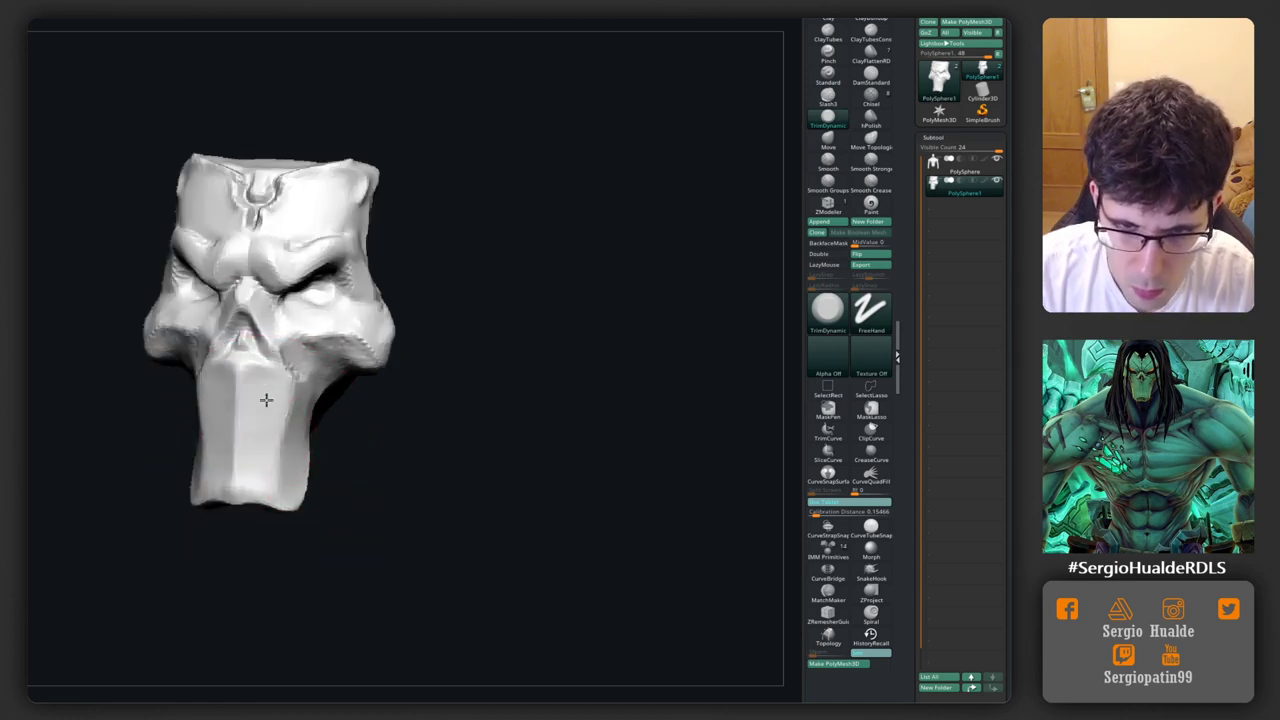
{"action": "right_click_drag", "start_coordinate": [262, 485], "coordinate": [271, 449]}
{"action": "key", "text": "s"}
{"action": "left_click_drag", "start_coordinate": [271, 449], "coordinate": [282, 455]}
{"action": "key", "text": "b"}
{"action": "key", "text": "m"}
{"action": "key", "text": "v"}
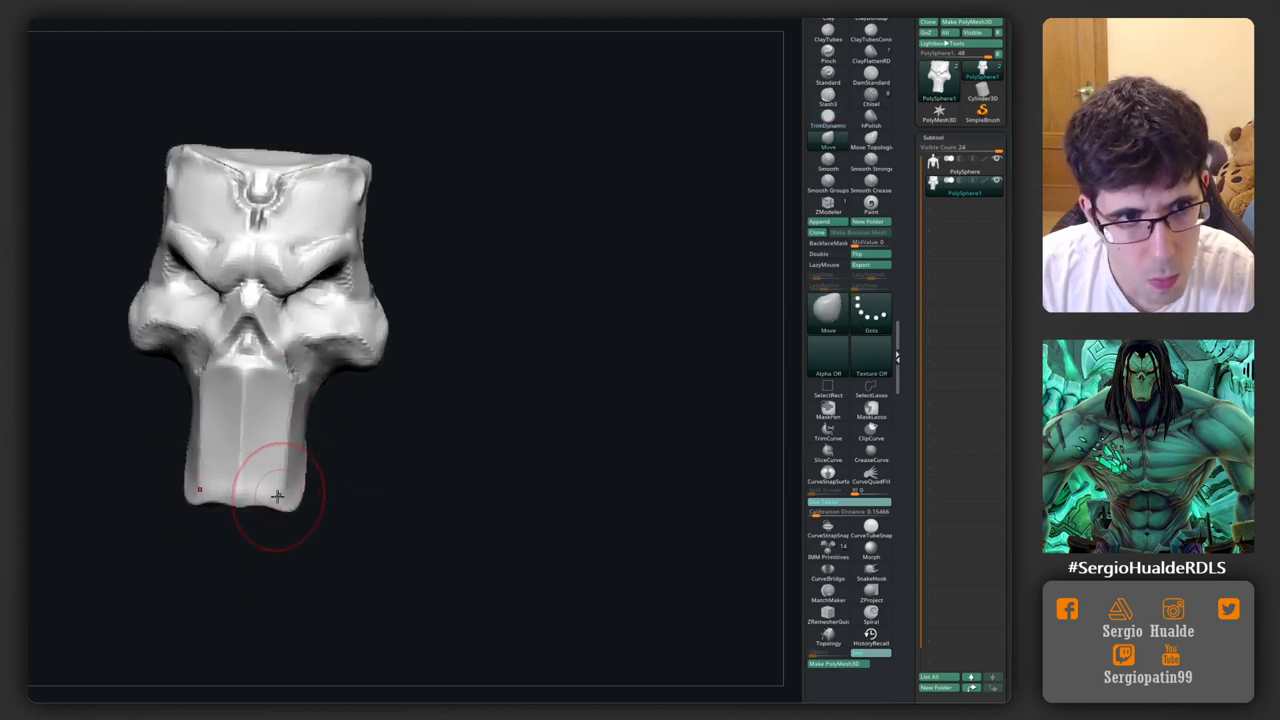
{"action": "left_click_drag", "start_coordinate": [313, 378], "coordinate": [343, 375]}
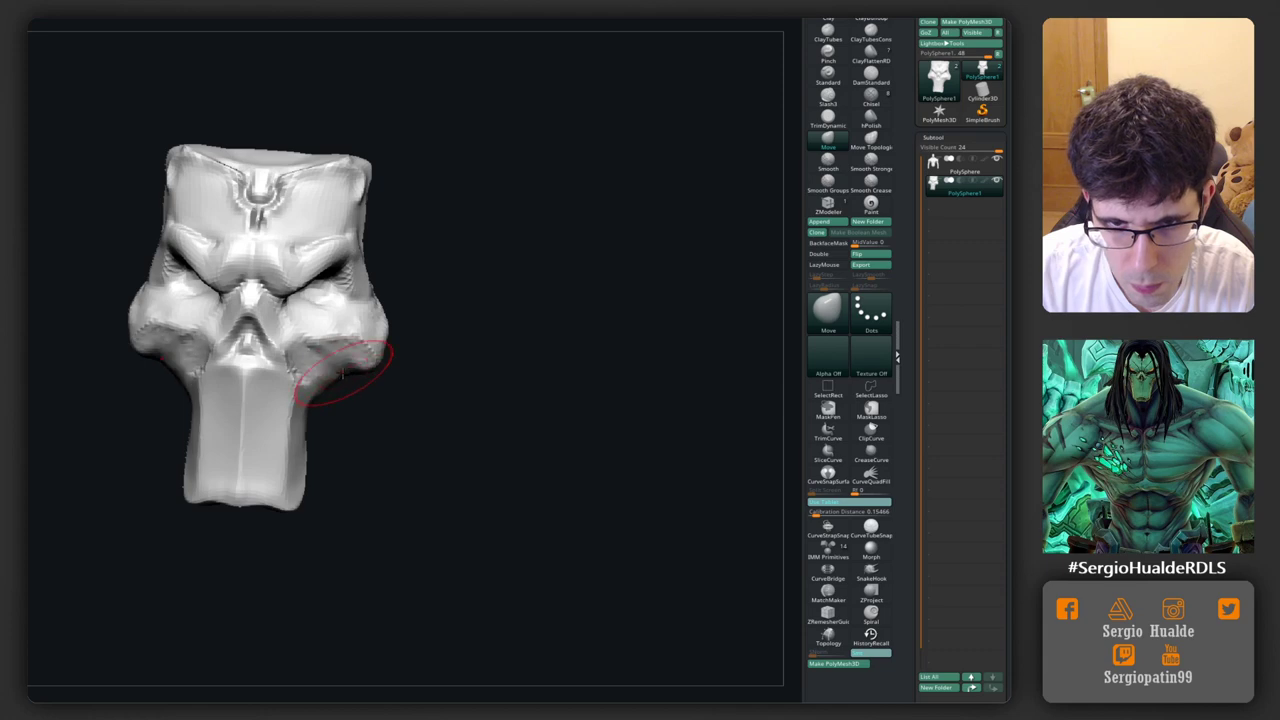
{"action": "left_click", "coordinate": [377, 379], "text": "ctrl+shift"}
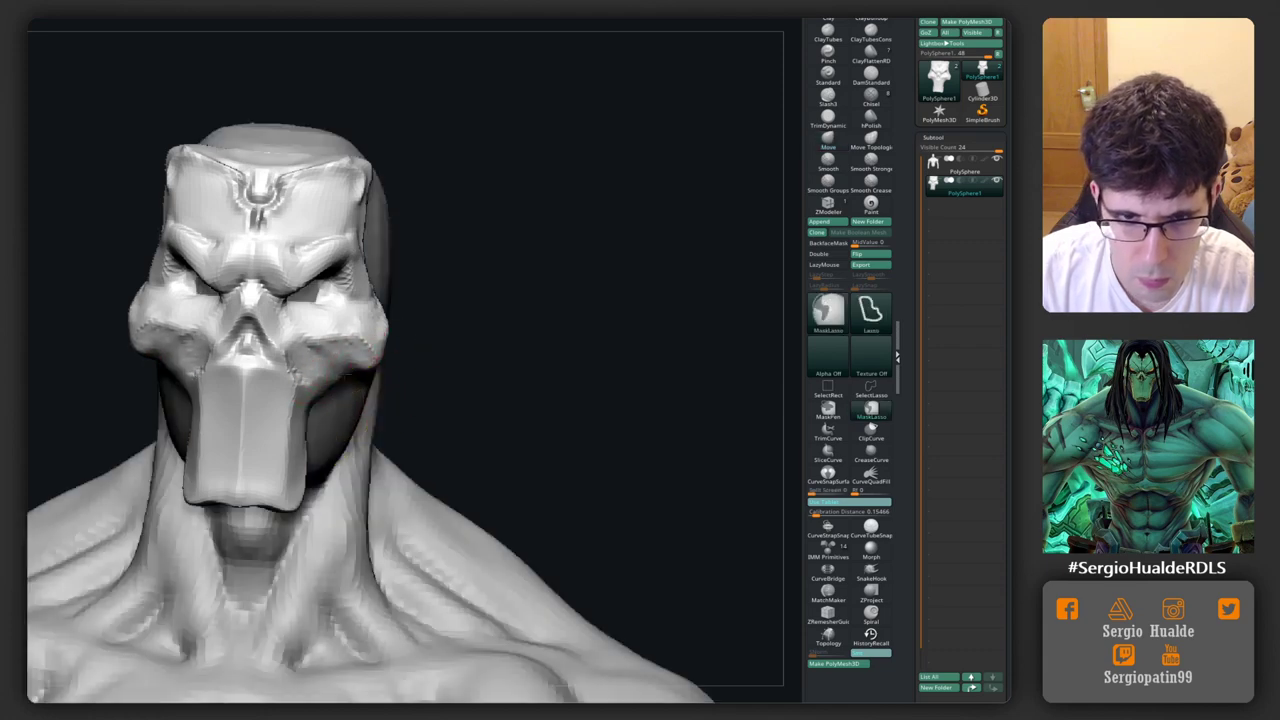
{"action": "mouse_move", "coordinate": [377, 379]}
{"action": "right_mouse_down", "text": "ctrl"}
{"action": "mouse_move", "coordinate": [337, 405]}
{"action": "mouse_move", "coordinate": [333, 377]}
{"action": "right_mouse_up", "text": "ctrl"}
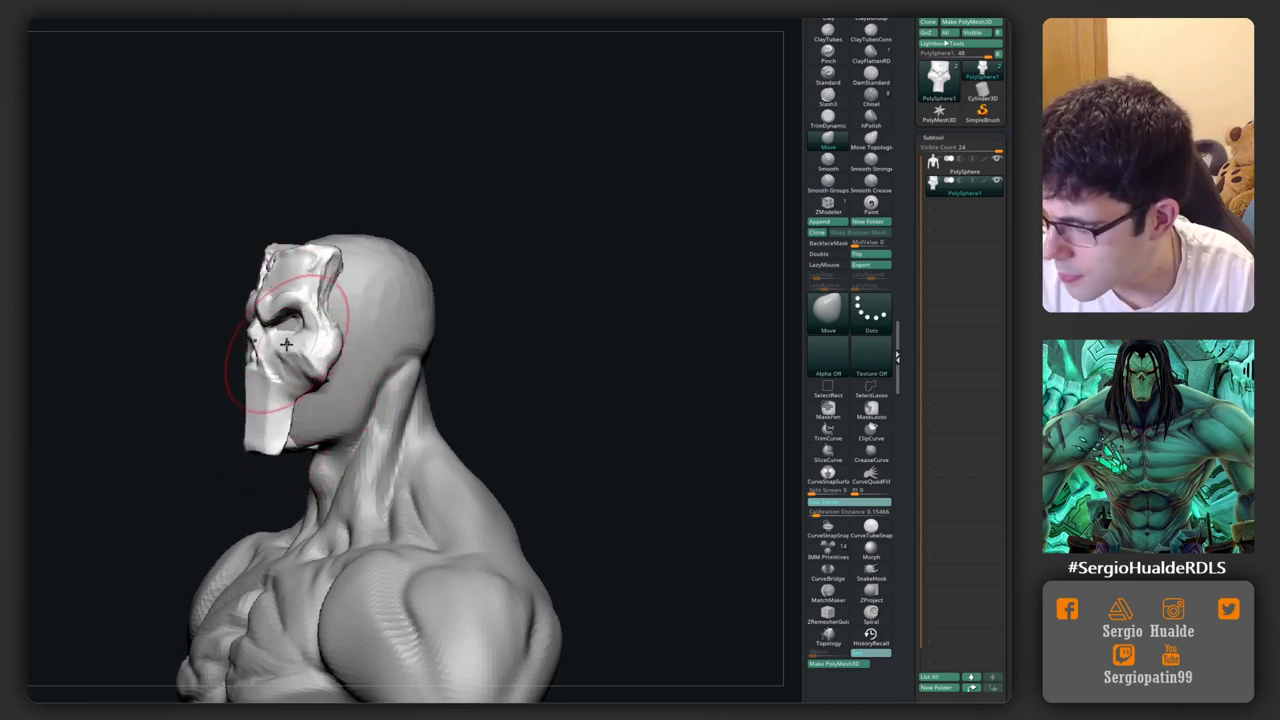
{"action": "mouse_move", "coordinate": [283, 366]}
{"action": "right_mouse_down"}
{"action": "mouse_move", "coordinate": [303, 326]}
{"action": "mouse_move", "coordinate": [286, 329]}
{"action": "mouse_move", "coordinate": [330, 320]}
{"action": "right_mouse_up"}
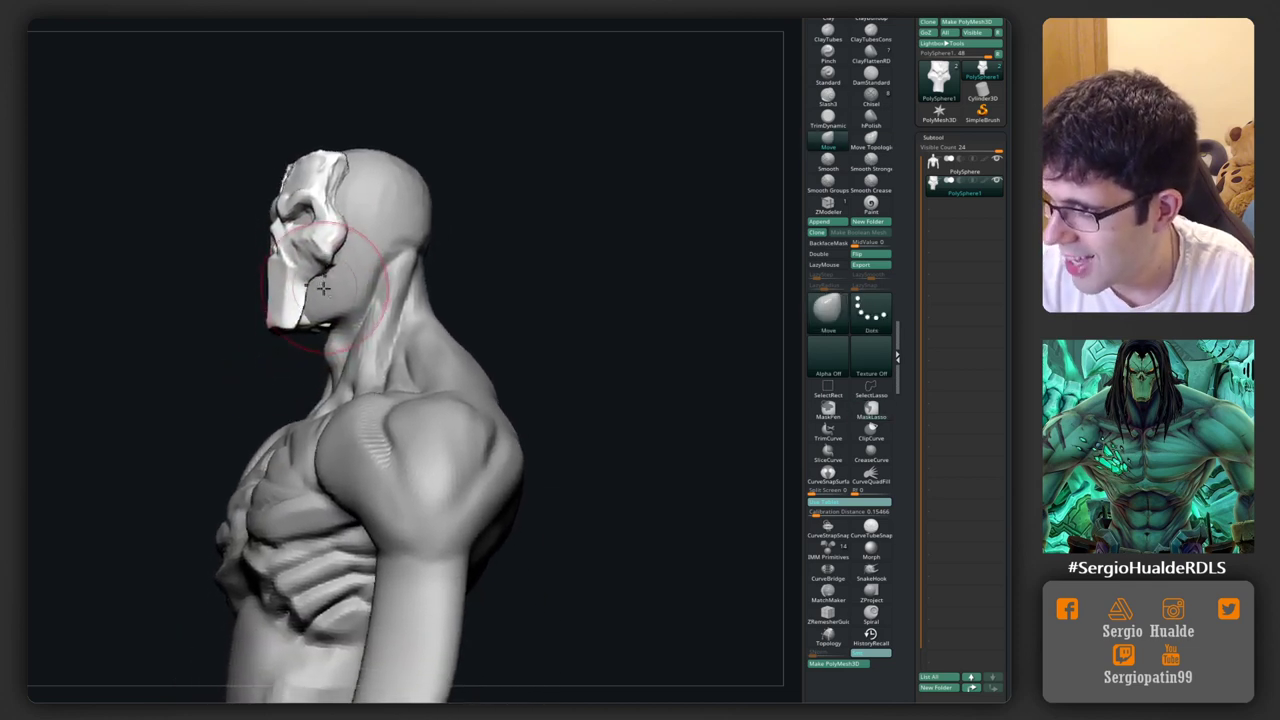
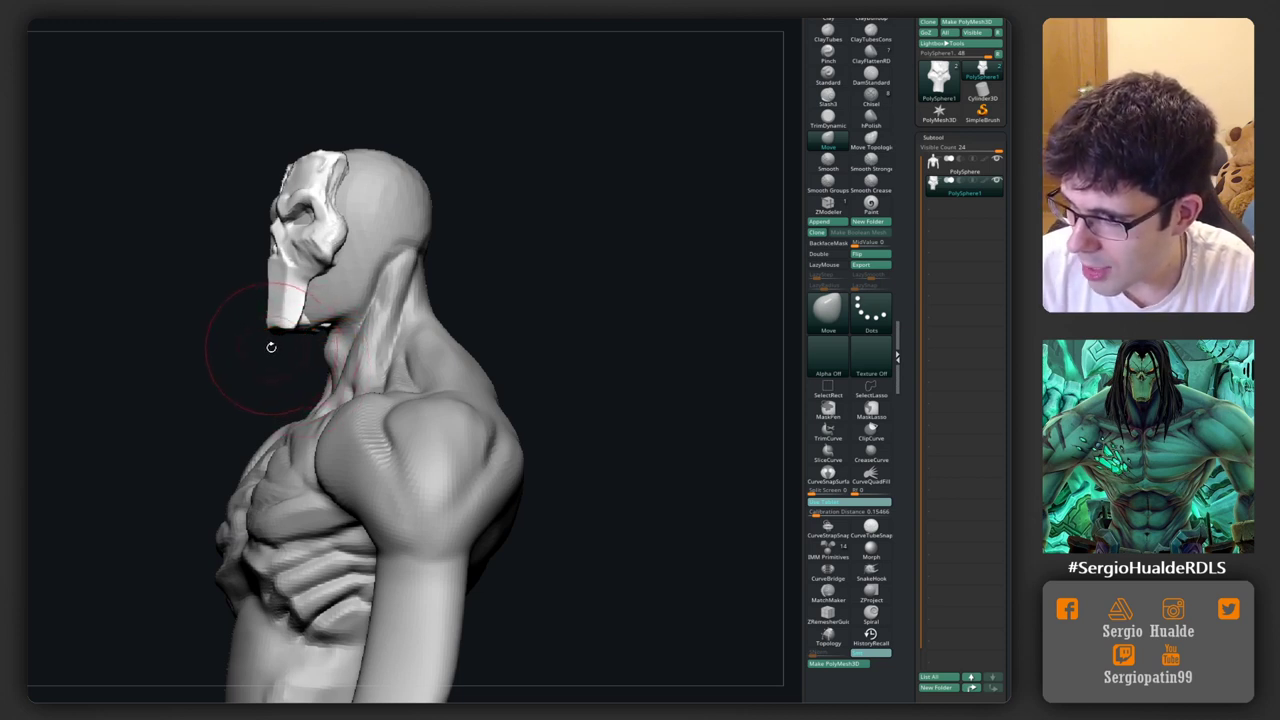
Step: Inspect the bust, clone the whole tool, and bring up the Append mesh list
{"action": "mouse_move", "coordinate": [271, 346]}
{"action": "right_mouse_down"}
{"action": "mouse_move", "coordinate": [330, 360]}
{"action": "mouse_move", "coordinate": [290, 380]}
{"action": "mouse_move", "coordinate": [330, 520]}
{"action": "mouse_move", "coordinate": [602, 290]}
{"action": "right_mouse_up"}
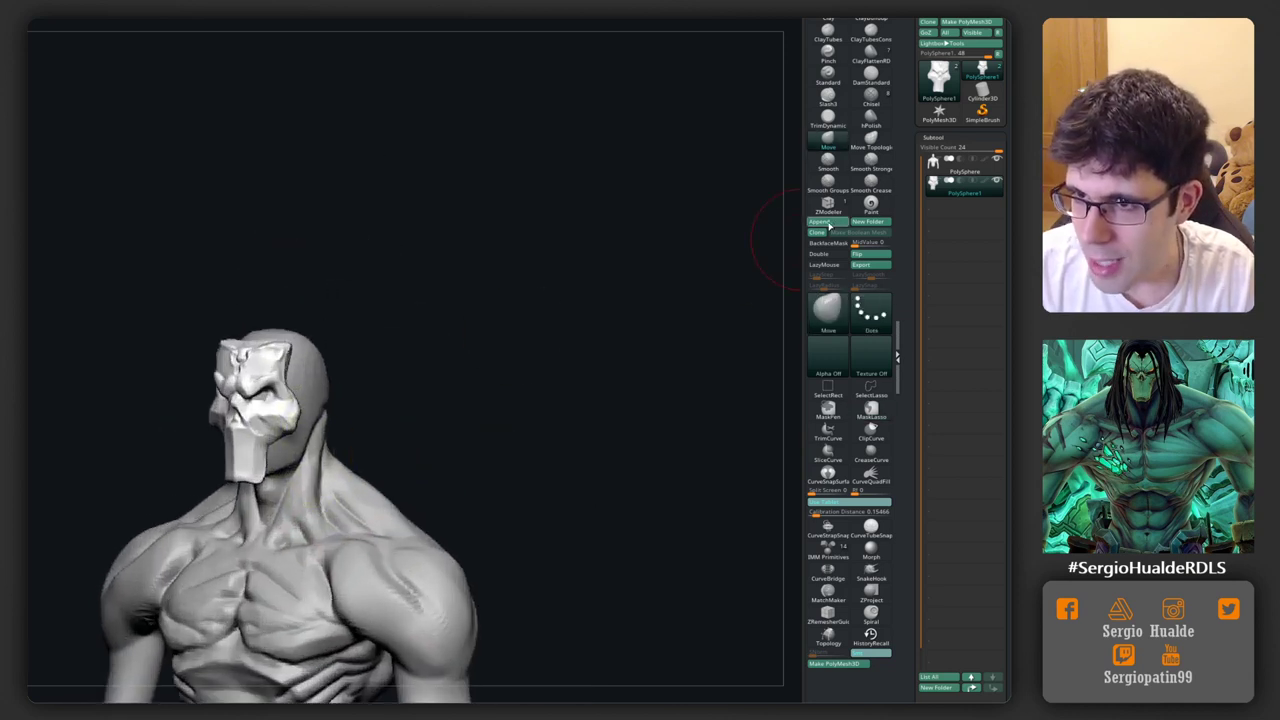
{"action": "left_click", "coordinate": [816, 232]}
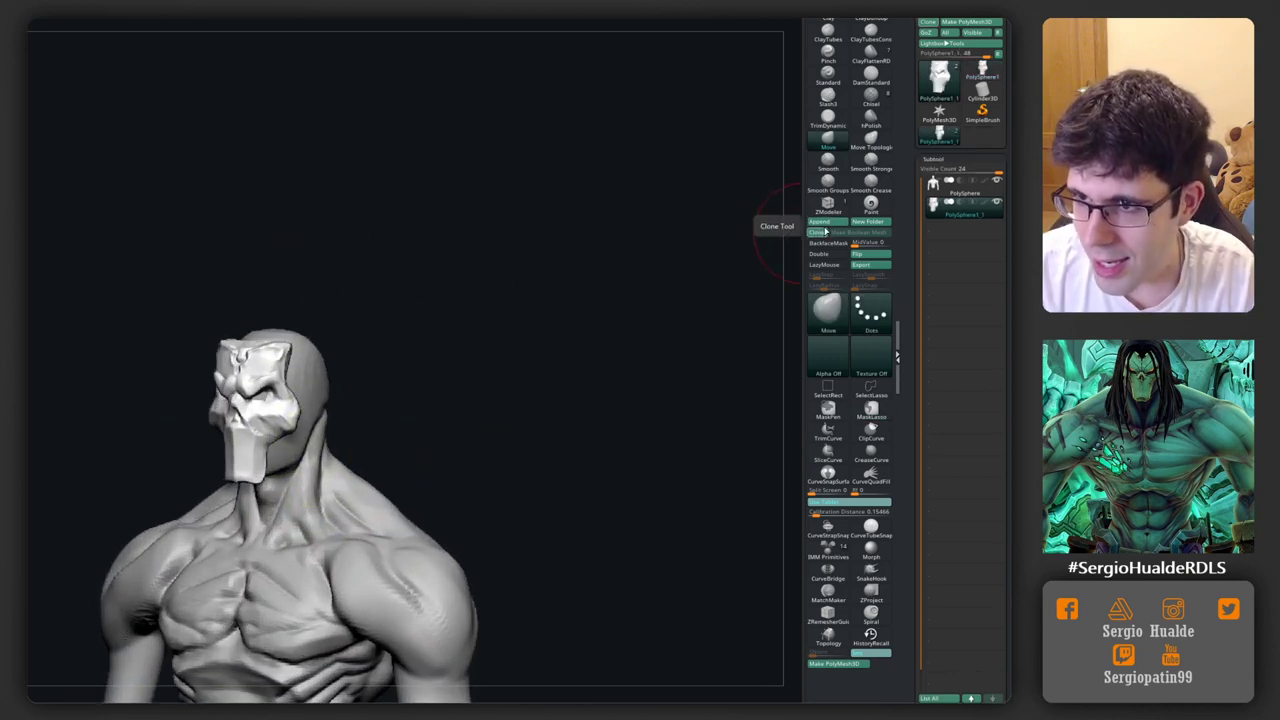
{"action": "left_click", "coordinate": [820, 221]}
Step: Append a Sphere3D subtool, shrink it to about half size, and raise it over the head
{"action": "left_click", "coordinate": [424, 290]}
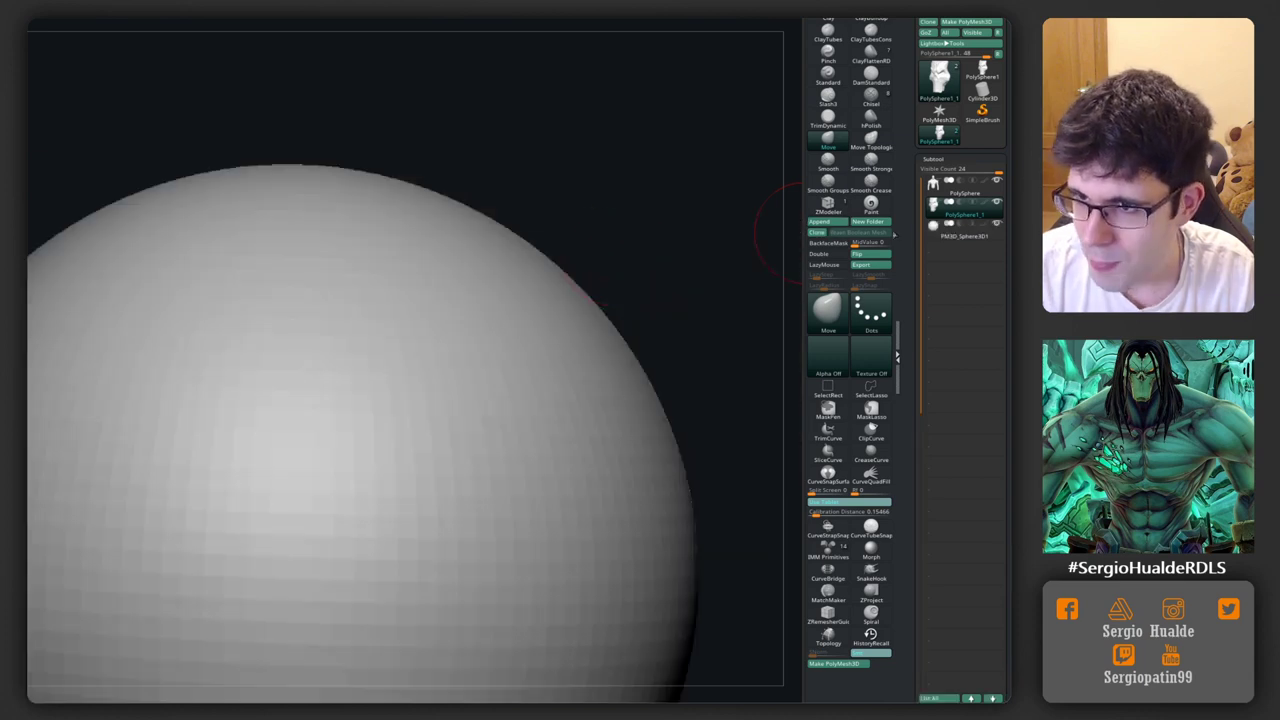
{"action": "left_click", "coordinate": [945, 236]}
{"action": "key", "text": "f"}
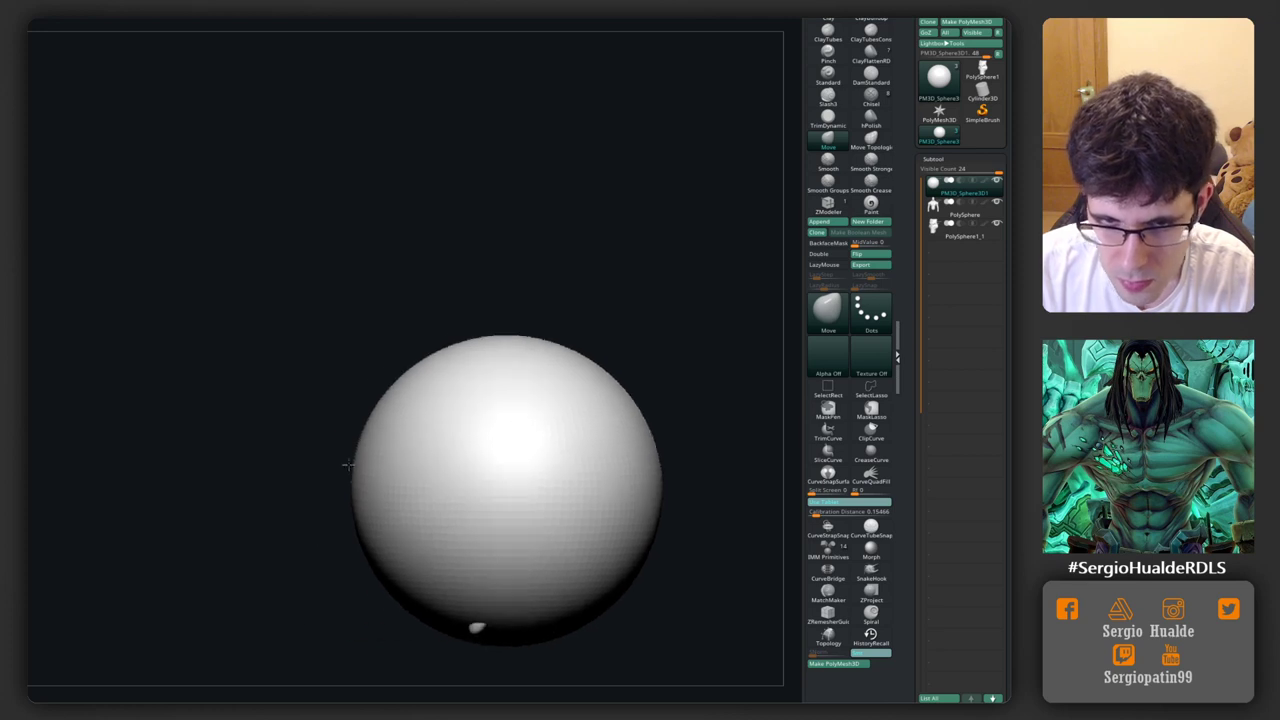
{"action": "key", "text": "w"}
{"action": "left_click_drag", "start_coordinate": [505, 490], "coordinate": [480, 520]}
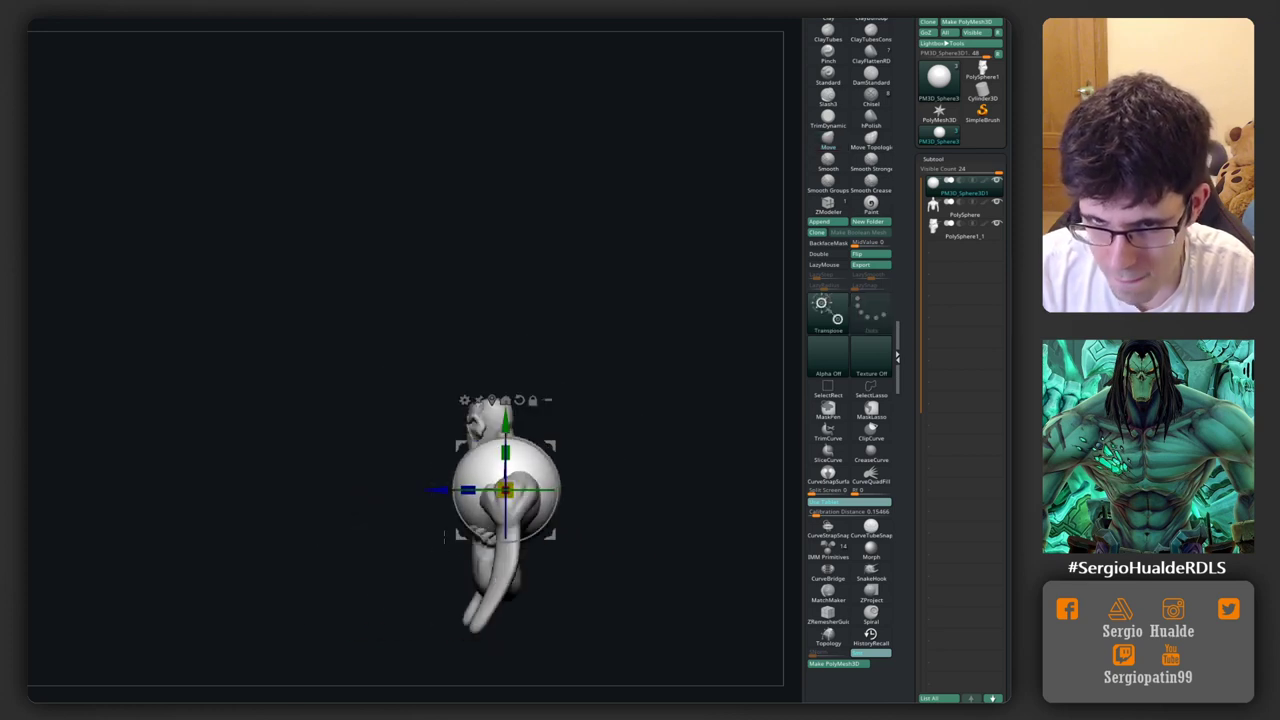
{"action": "mouse_move", "coordinate": [518, 478]}
{"action": "left_mouse_down"}
{"action": "mouse_move", "coordinate": [518, 355]}
{"action": "mouse_move", "coordinate": [503, 346]}
{"action": "mouse_move", "coordinate": [461, 428]}
{"action": "mouse_move", "coordinate": [459, 577]}
{"action": "left_mouse_up"}
Step: Stretch the sphere downward with the Move brush into a long egg-shaped head mass
{"action": "key", "text": "q"}
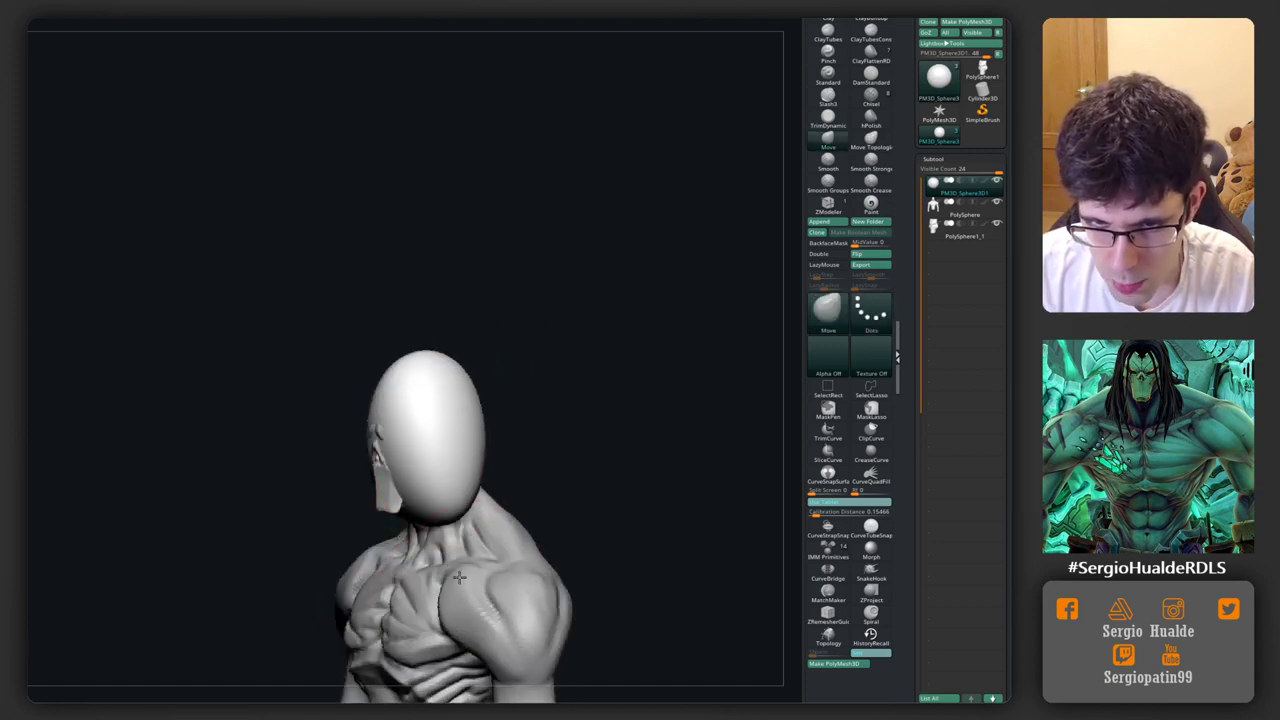
{"action": "right_click_drag", "start_coordinate": [429, 380], "coordinate": [466, 403]}
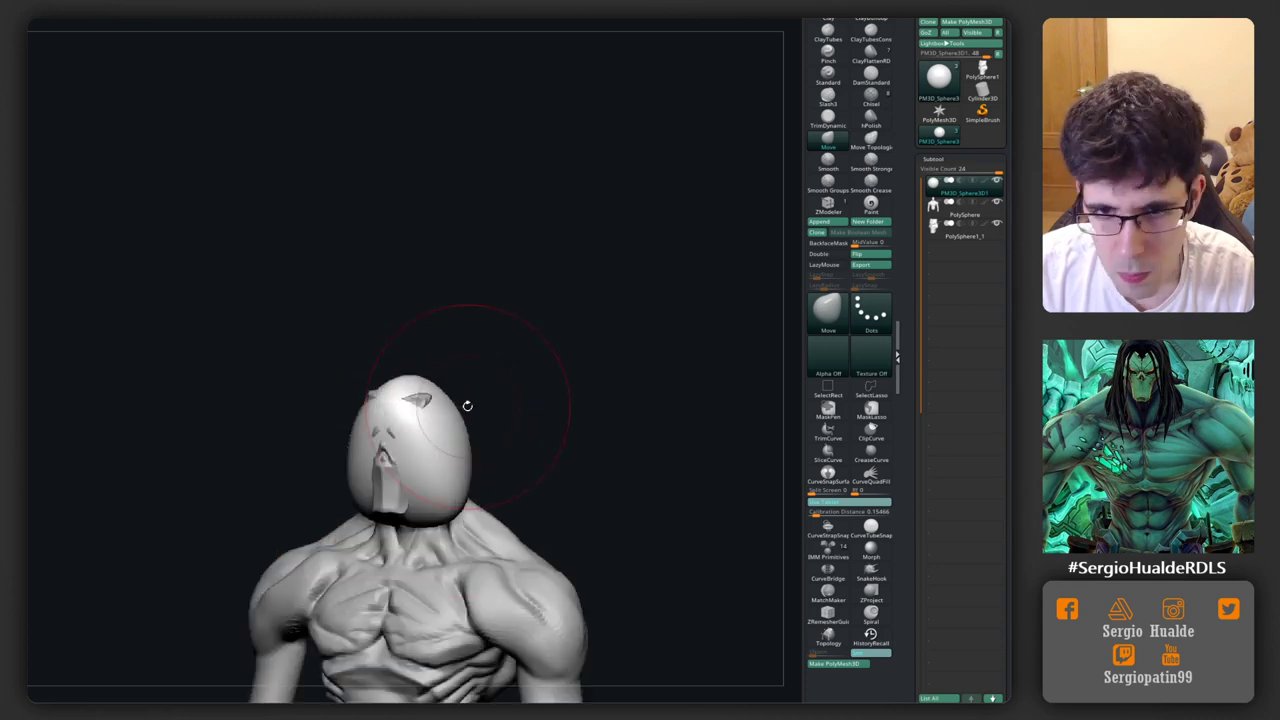
{"action": "left_click_drag", "start_coordinate": [456, 475], "coordinate": [458, 520]}
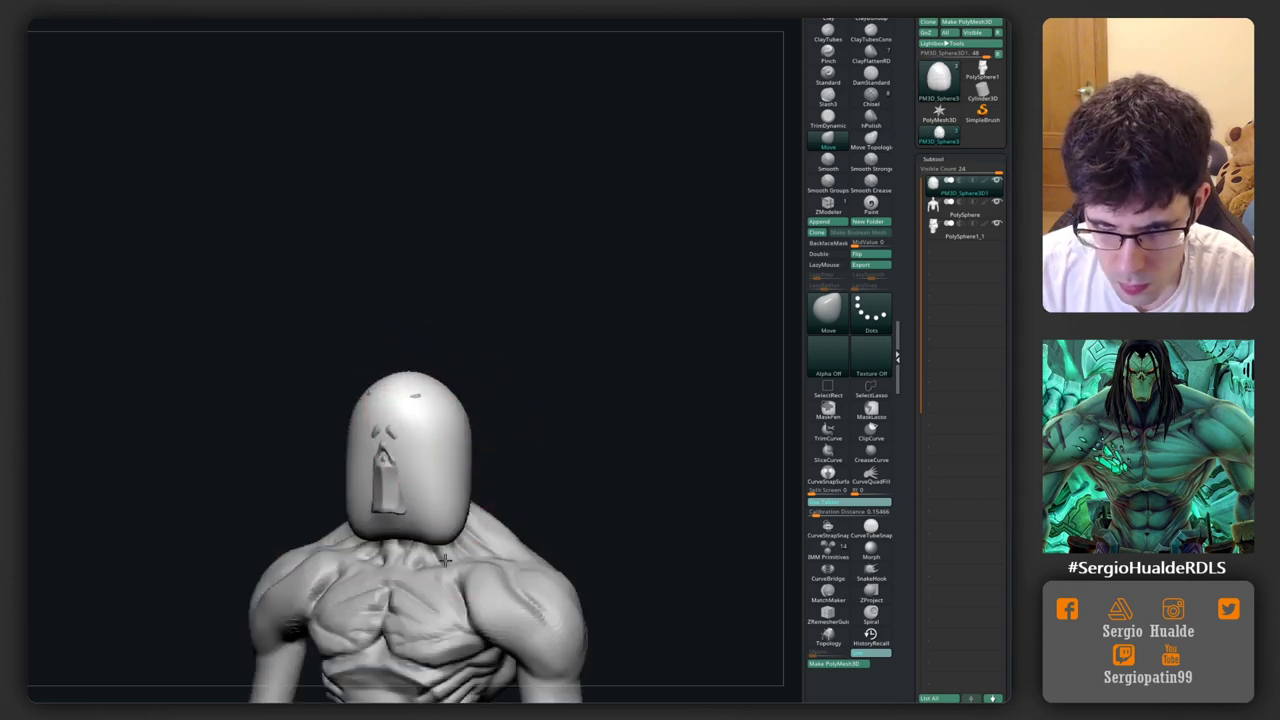
{"action": "right_click_drag", "start_coordinate": [440, 560], "coordinate": [405, 634]}
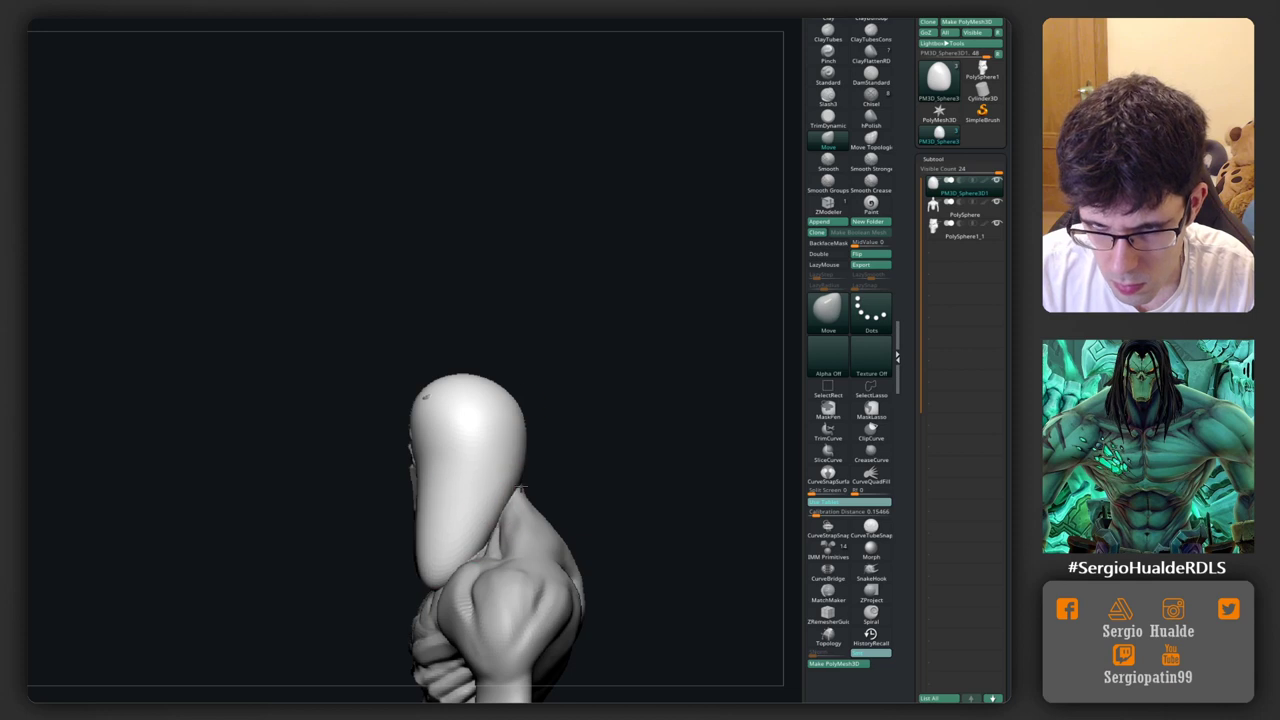
{"action": "right_click_drag", "start_coordinate": [520, 528], "coordinate": [430, 420]}
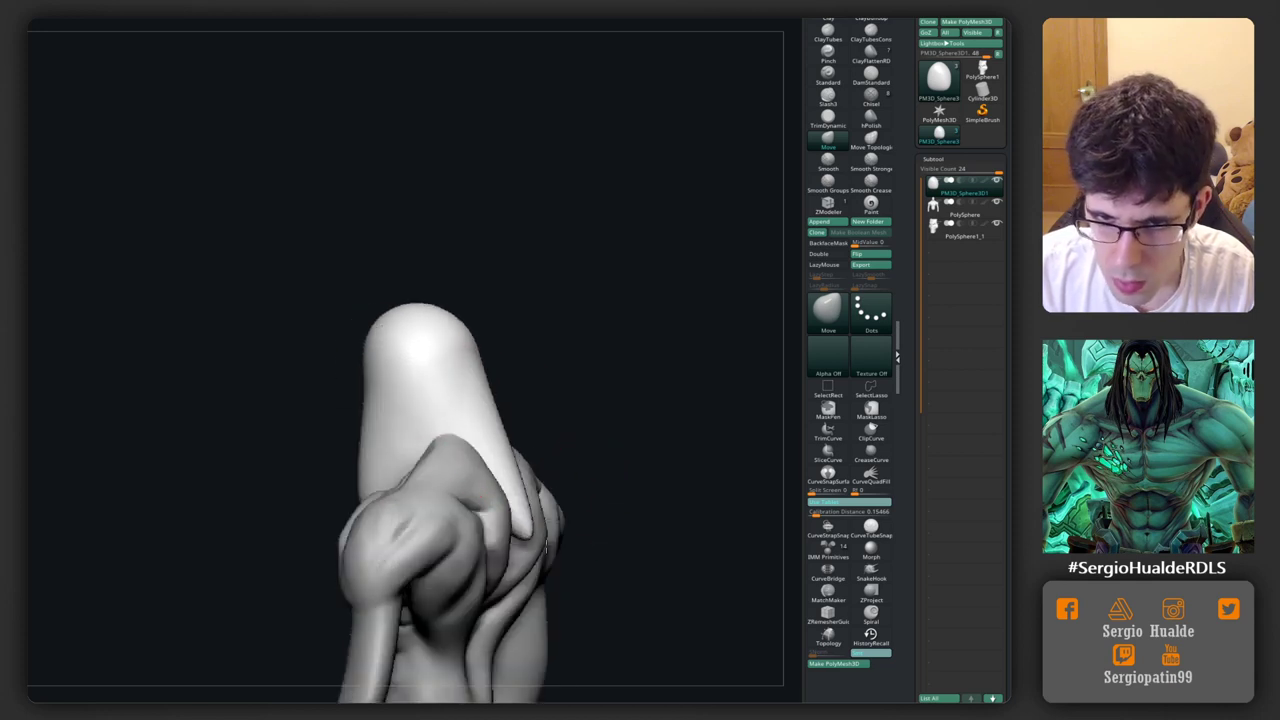
{"action": "mouse_move", "coordinate": [546, 548]}
{"action": "right_mouse_down"}
{"action": "mouse_move", "coordinate": [577, 472]}
{"action": "mouse_move", "coordinate": [544, 268]}
{"action": "right_mouse_up"}
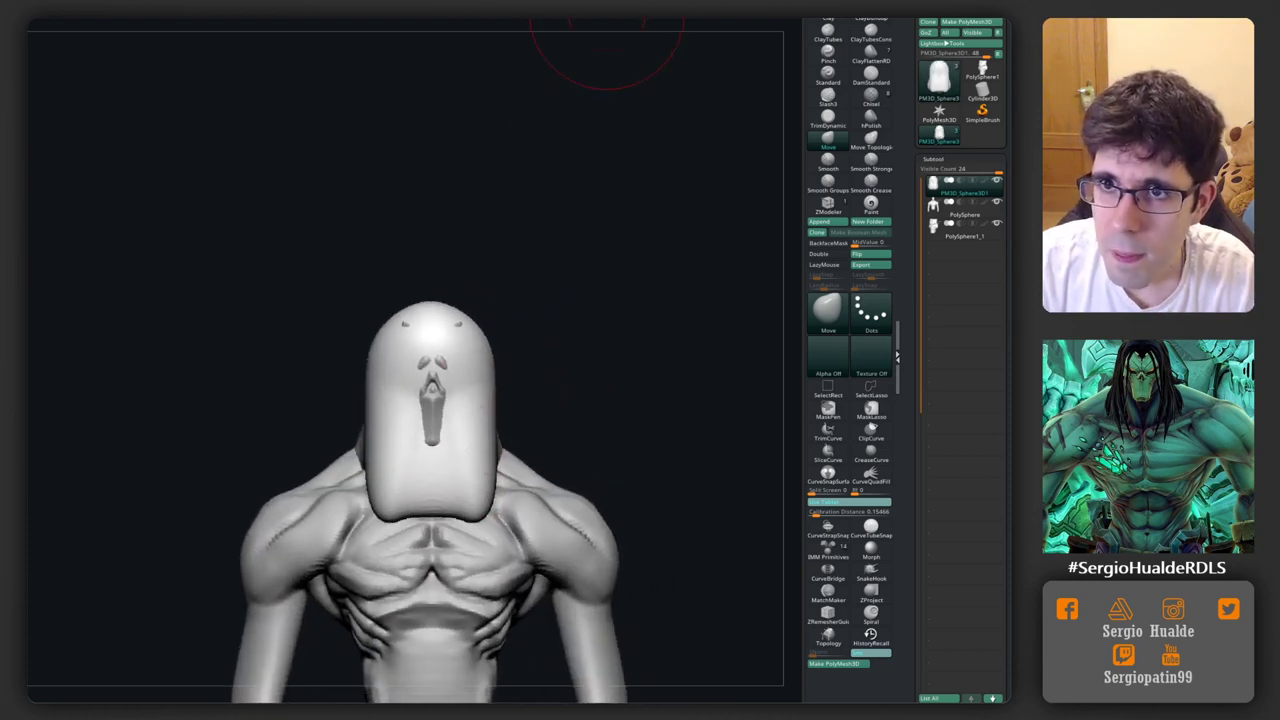
Step: Carve deep mirrored grooves down both sides of the face
{"action": "mouse_move", "coordinate": [586, 409]}
{"action": "left_mouse_down"}
{"action": "mouse_move", "coordinate": [520, 377]}
{"action": "mouse_move", "coordinate": [491, 249]}
{"action": "mouse_move", "coordinate": [446, 316]}
{"action": "mouse_move", "coordinate": [443, 371]}
{"action": "left_mouse_up"}
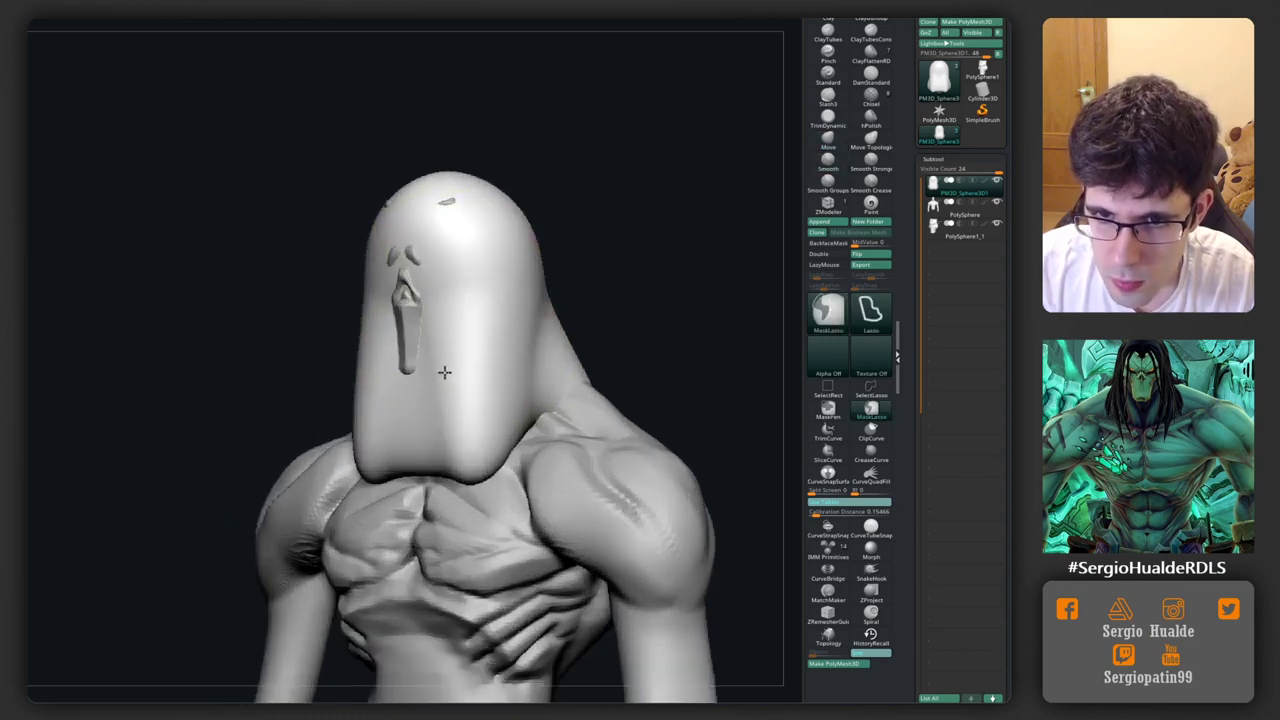
{"action": "mouse_move", "coordinate": [388, 214]}
{"action": "left_mouse_down"}
{"action": "mouse_move", "coordinate": [420, 234]}
{"action": "mouse_move", "coordinate": [406, 257]}
{"action": "mouse_move", "coordinate": [392, 224]}
{"action": "mouse_move", "coordinate": [340, 232]}
{"action": "mouse_move", "coordinate": [296, 330]}
{"action": "mouse_move", "coordinate": [313, 368]}
{"action": "left_mouse_up"}
{"action": "left_click_drag", "start_coordinate": [351, 292], "coordinate": [300, 588]}
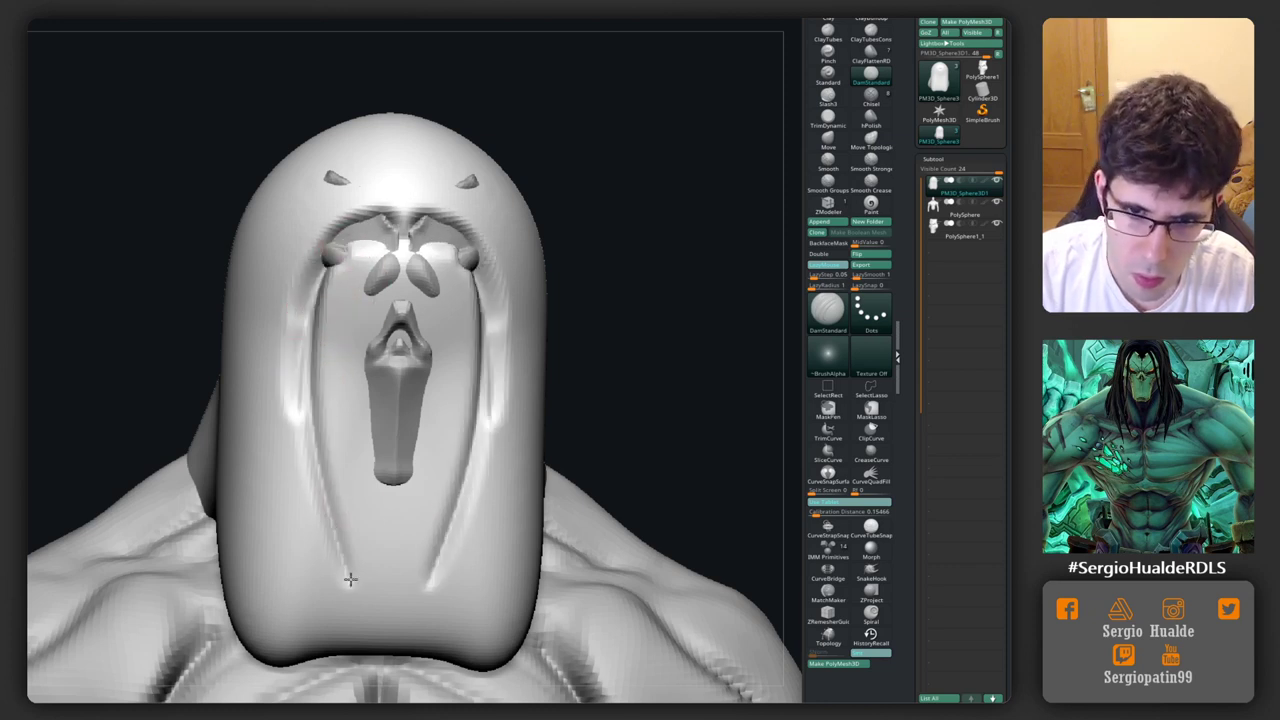
{"action": "left_click_drag", "start_coordinate": [305, 290], "coordinate": [290, 640]}
{"action": "mouse_move", "coordinate": [300, 330]}
{"action": "left_mouse_down"}
{"action": "mouse_move", "coordinate": [300, 508]}
{"action": "mouse_move", "coordinate": [320, 250]}
{"action": "left_mouse_up"}
Step: Build skull-like cheekbones and eye sockets with the Clay brush
{"action": "key", "text": "b"}
{"action": "key", "text": "c"}
{"action": "key", "text": "l"}
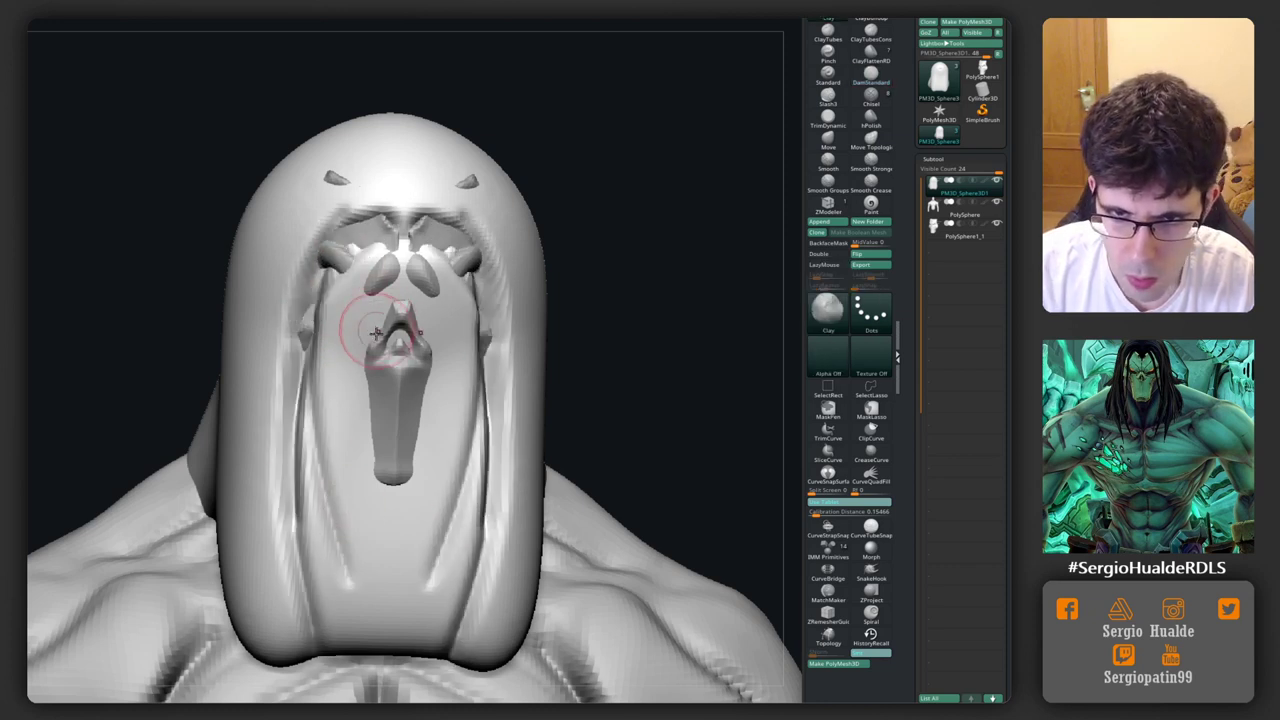
{"action": "left_click_drag", "start_coordinate": [380, 345], "coordinate": [330, 400]}
{"action": "mouse_move", "coordinate": [330, 340]}
{"action": "left_mouse_down"}
{"action": "mouse_move", "coordinate": [330, 450]}
{"action": "mouse_move", "coordinate": [355, 358]}
{"action": "left_mouse_up"}
Step: Build the mouth into a blocky jaw with the ClayBuildup brush
{"action": "key", "text": "b"}
{"action": "key", "text": "c"}
{"action": "key", "text": "b"}
{"action": "left_click_drag", "start_coordinate": [330, 250], "coordinate": [330, 480]}
{"action": "mouse_move", "coordinate": [330, 400]}
{"action": "left_mouse_down"}
{"action": "mouse_move", "coordinate": [348, 507]}
{"action": "mouse_move", "coordinate": [400, 600]}
{"action": "left_mouse_up"}
{"action": "left_click_drag", "start_coordinate": [340, 460], "coordinate": [414, 543]}
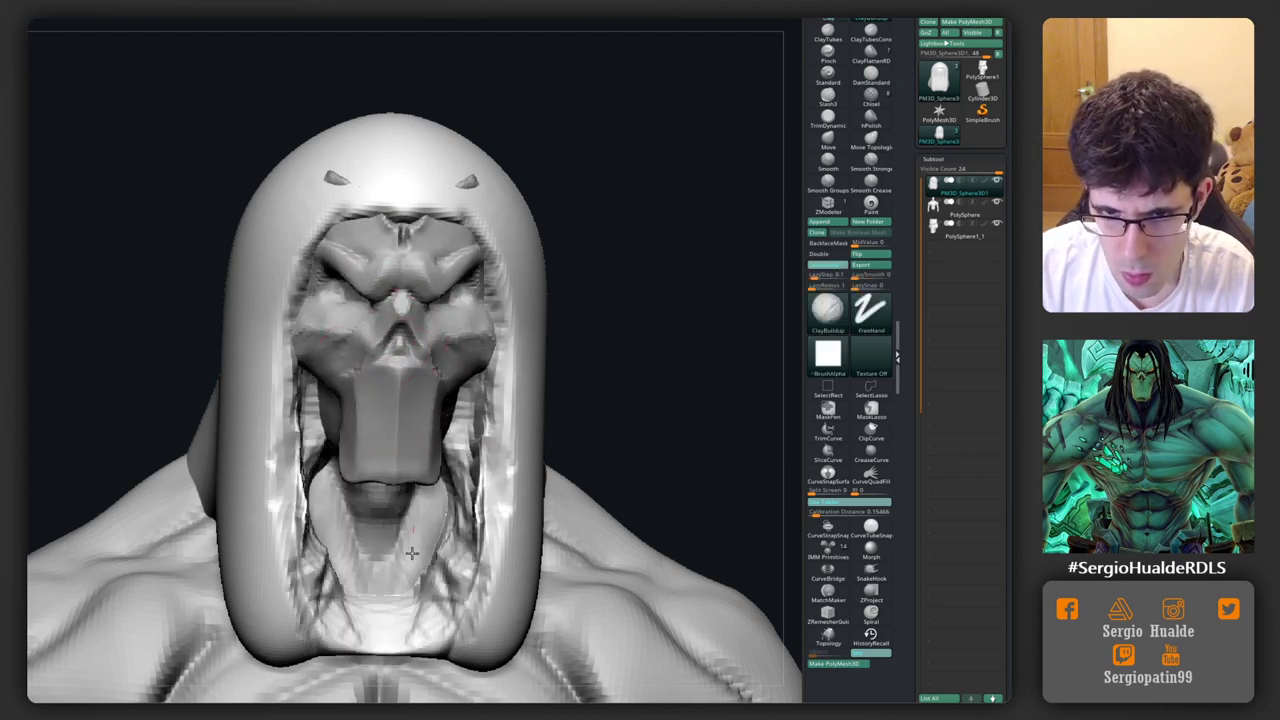
{"action": "left_click_drag", "start_coordinate": [470, 300], "coordinate": [460, 500]}
{"action": "mouse_move", "coordinate": [414, 450]}
{"action": "right_mouse_down", "text": "ctrl"}
{"action": "mouse_move", "coordinate": [414, 350]}
{"action": "mouse_move", "coordinate": [431, 350]}
{"action": "right_mouse_up", "text": "ctrl"}
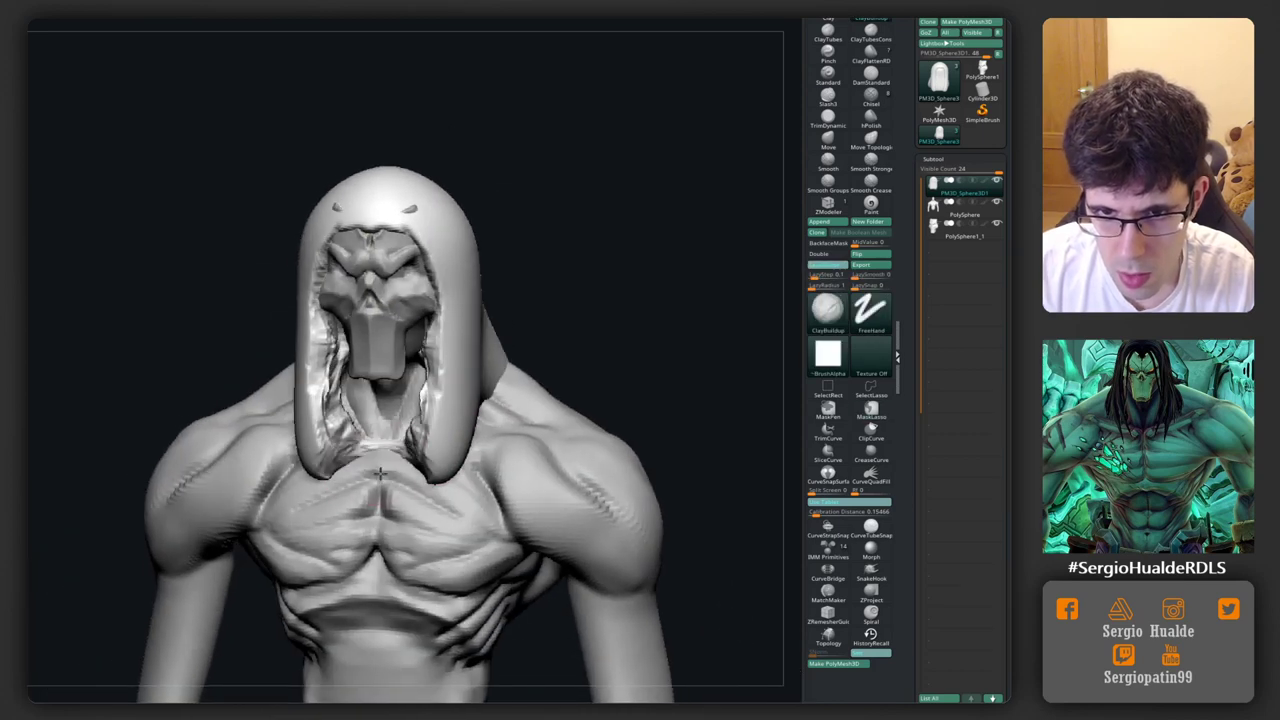
Step: Add strand detail along the hair's inner edges and a crease across the top of the head
{"action": "left_click_drag", "start_coordinate": [432, 352], "coordinate": [438, 252]}
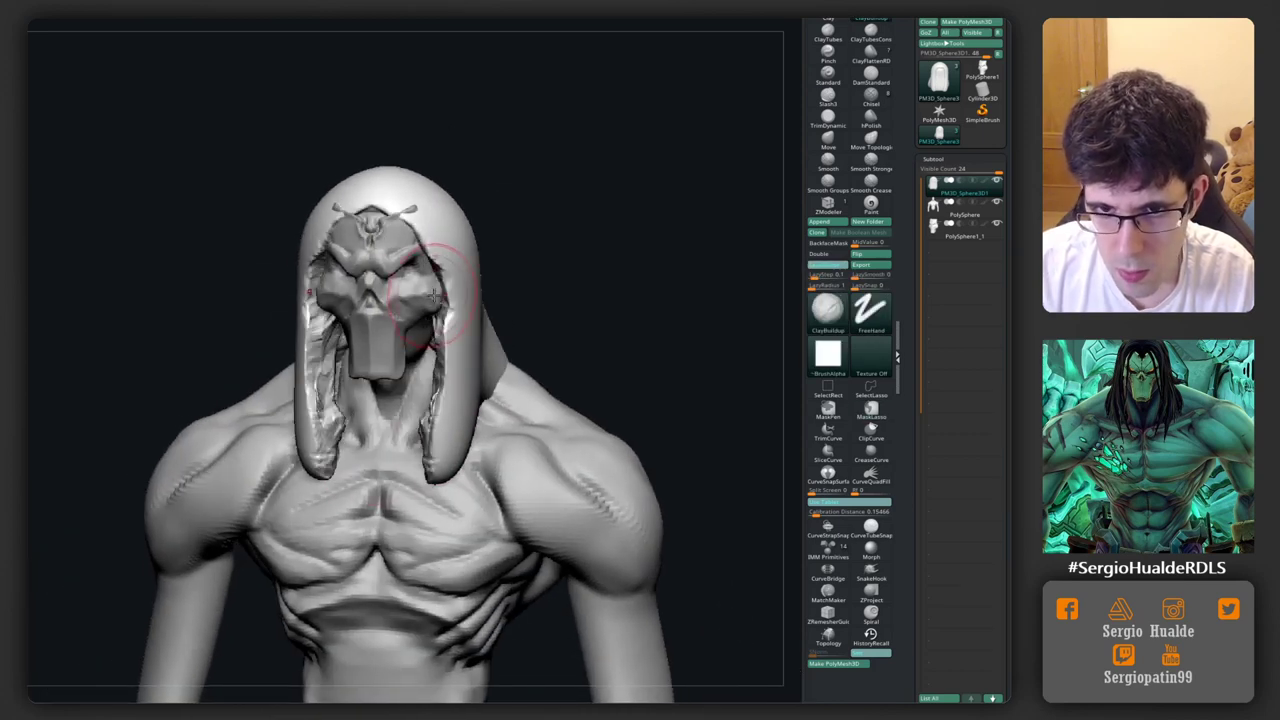
{"action": "mouse_move", "coordinate": [434, 297]}
{"action": "right_mouse_down"}
{"action": "mouse_move", "coordinate": [343, 363]}
{"action": "mouse_move", "coordinate": [371, 346]}
{"action": "mouse_move", "coordinate": [353, 359]}
{"action": "right_mouse_up"}
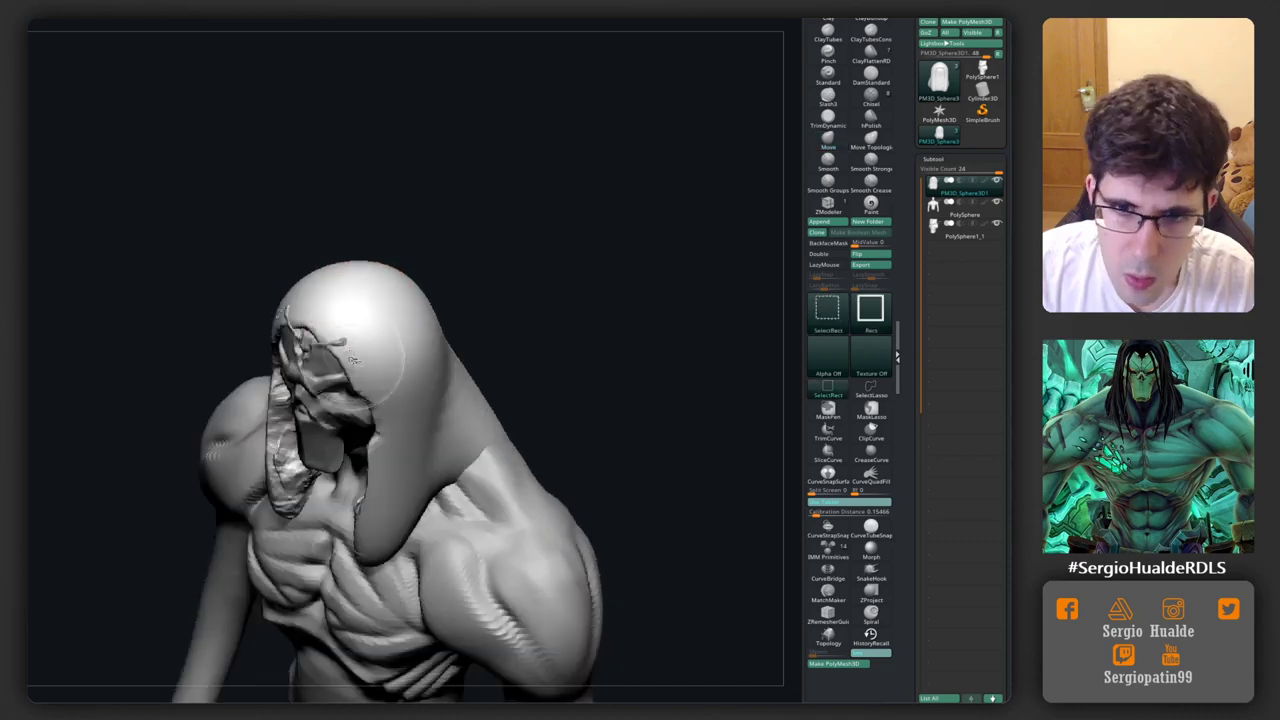
{"action": "right_click_drag", "start_coordinate": [374, 263], "coordinate": [340, 290]}
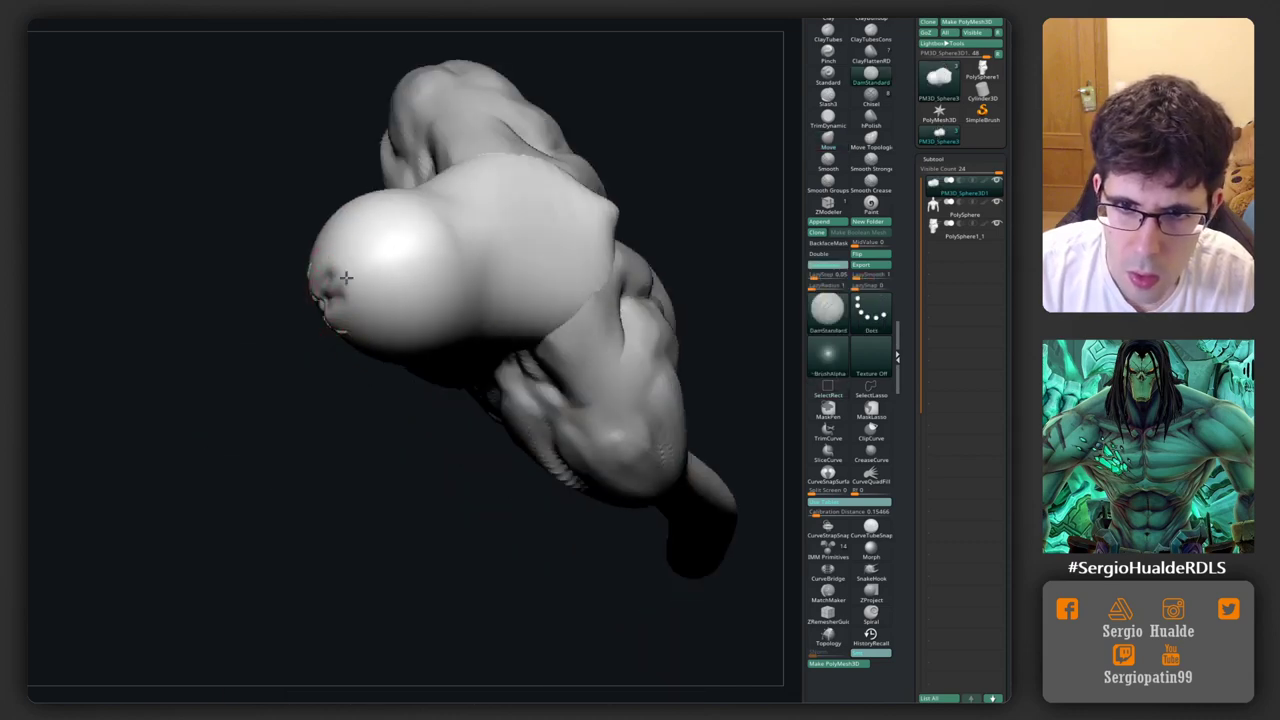
{"action": "left_click_drag", "start_coordinate": [345, 278], "coordinate": [452, 218]}
{"action": "right_click_drag", "start_coordinate": [421, 255], "coordinate": [366, 271]}
{"action": "key", "text": "b"}
{"action": "key", "text": "c"}
{"action": "key", "text": "l"}
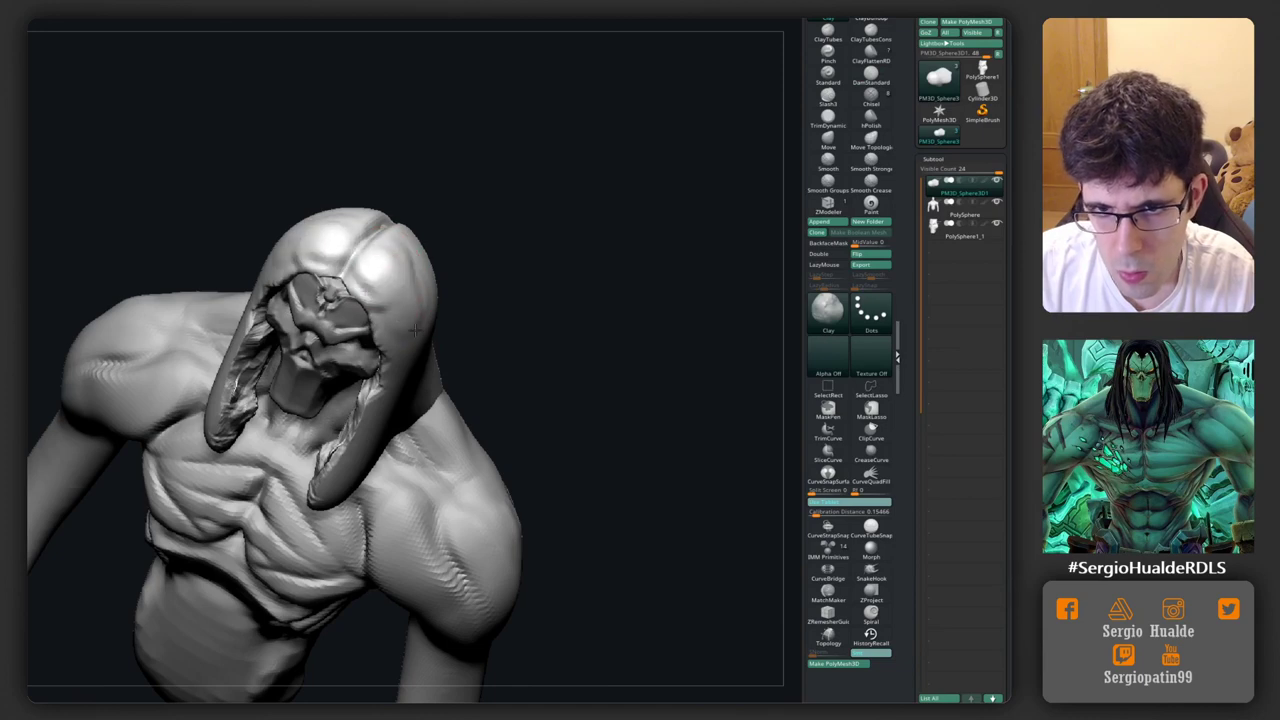
{"action": "right_click_drag", "start_coordinate": [415, 330], "coordinate": [414, 277]}
{"action": "mouse_move", "coordinate": [428, 343]}
{"action": "right_mouse_down"}
{"action": "mouse_move", "coordinate": [474, 294]}
{"action": "mouse_move", "coordinate": [427, 374]}
{"action": "mouse_move", "coordinate": [355, 353]}
{"action": "mouse_move", "coordinate": [420, 397]}
{"action": "mouse_move", "coordinate": [414, 449]}
{"action": "right_mouse_up"}
Step: Pull the hanging hair strands down toward the chest on both sides with the Move brush
{"action": "key", "text": "b"}
{"action": "key", "text": "m"}
{"action": "key", "text": "v"}
{"action": "mouse_move", "coordinate": [414, 498]}
{"action": "right_mouse_down"}
{"action": "mouse_move", "coordinate": [371, 514]}
{"action": "mouse_move", "coordinate": [386, 494]}
{"action": "mouse_move", "coordinate": [442, 488]}
{"action": "mouse_move", "coordinate": [442, 503]}
{"action": "mouse_move", "coordinate": [402, 488]}
{"action": "mouse_move", "coordinate": [430, 300]}
{"action": "right_mouse_up"}
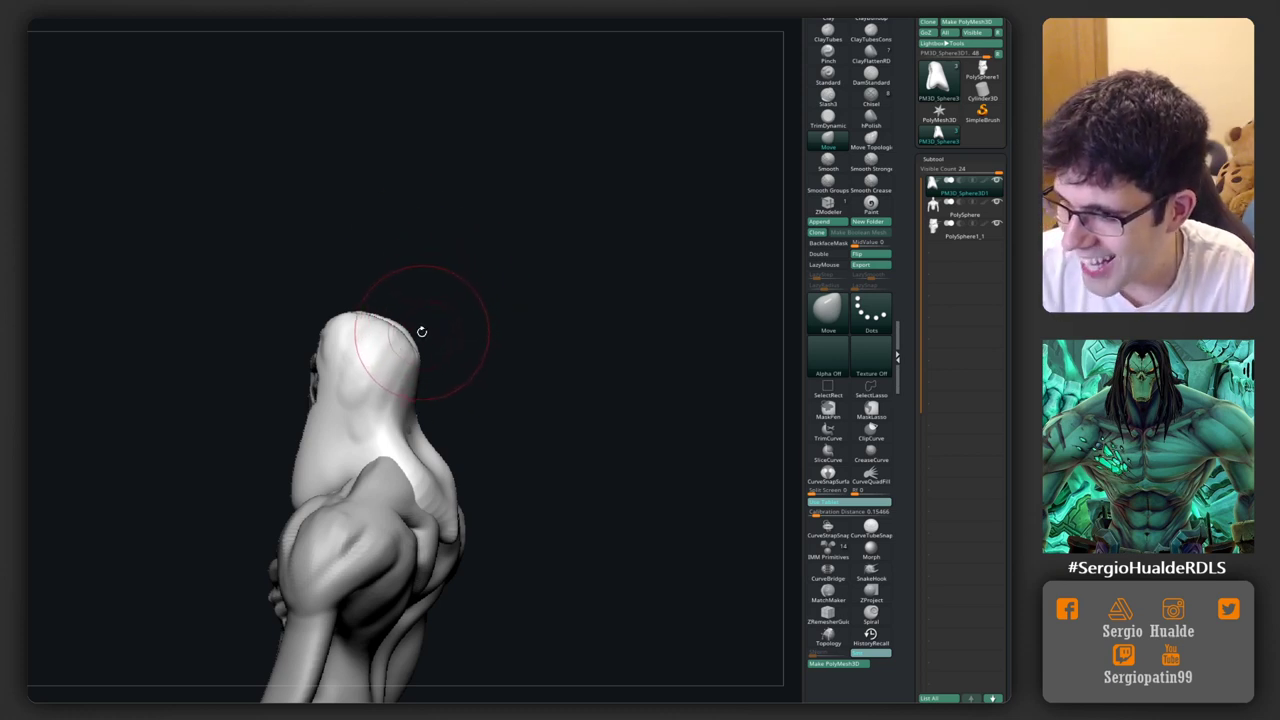
{"action": "right_click_drag", "start_coordinate": [429, 349], "coordinate": [415, 459]}
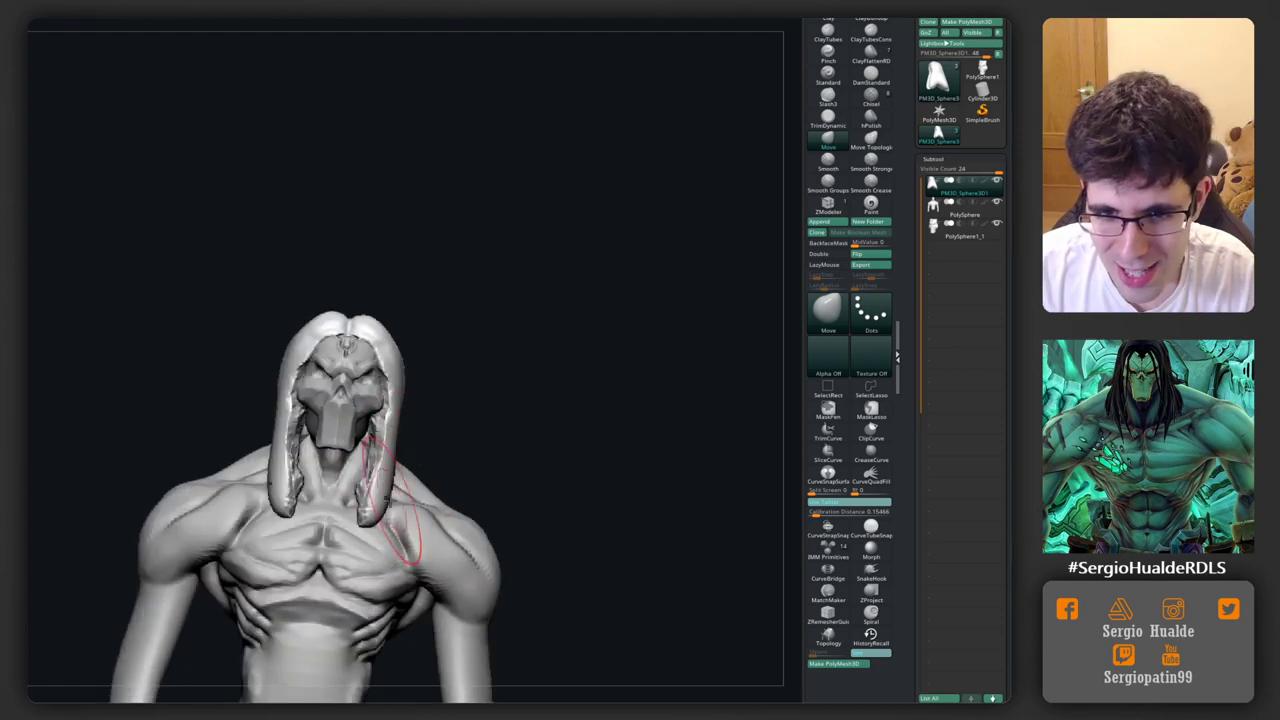
{"action": "left_click_drag", "start_coordinate": [384, 500], "coordinate": [398, 538]}
{"action": "mouse_move", "coordinate": [400, 374]}
{"action": "right_mouse_down", "text": "ctrl"}
{"action": "mouse_move", "coordinate": [408, 408]}
{"action": "mouse_move", "coordinate": [440, 428]}
{"action": "right_mouse_up", "text": "ctrl"}
{"action": "left_click_drag", "start_coordinate": [440, 428], "coordinate": [423, 606]}
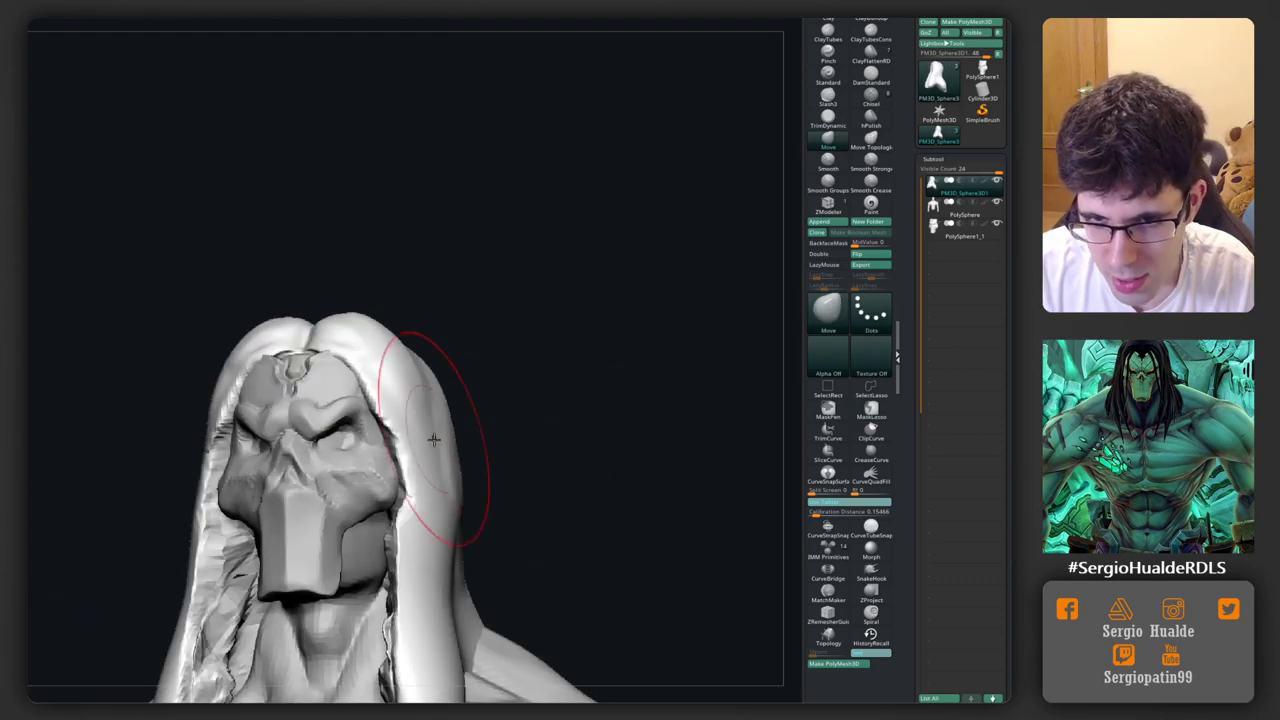
{"action": "mouse_move", "coordinate": [423, 606]}
{"action": "right_mouse_down", "text": "alt"}
{"action": "mouse_move", "coordinate": [420, 457]}
{"action": "mouse_move", "coordinate": [406, 474]}
{"action": "mouse_move", "coordinate": [443, 503]}
{"action": "right_mouse_up", "text": "alt"}
Step: Reshape the lower hair and stretch the face and hair flaps further downward
{"action": "mouse_move", "coordinate": [414, 571]}
{"action": "right_mouse_down"}
{"action": "mouse_move", "coordinate": [449, 533]}
{"action": "mouse_move", "coordinate": [414, 509]}
{"action": "right_mouse_up"}
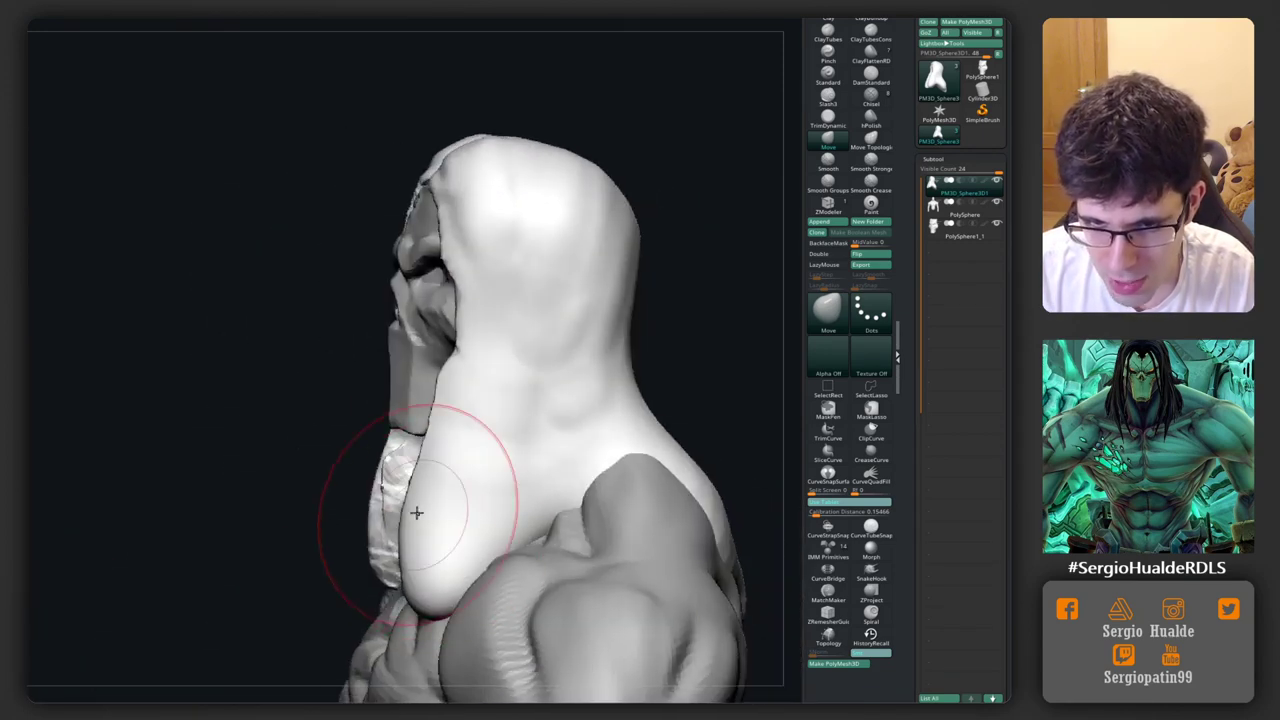
{"action": "left_click_drag", "start_coordinate": [414, 509], "coordinate": [477, 406]}
{"action": "left_click_drag", "start_coordinate": [480, 313], "coordinate": [477, 271]}
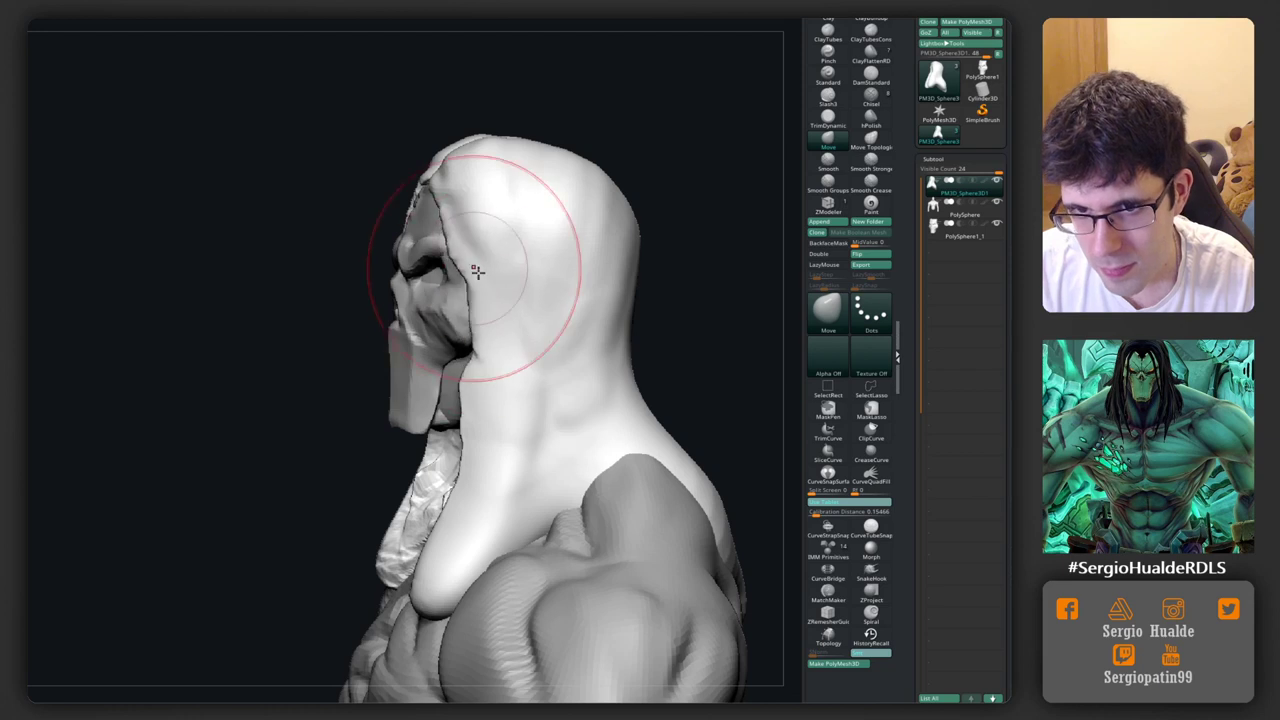
{"action": "mouse_move", "coordinate": [477, 271]}
{"action": "right_mouse_down"}
{"action": "mouse_move", "coordinate": [514, 300]}
{"action": "mouse_move", "coordinate": [491, 249]}
{"action": "right_mouse_up"}
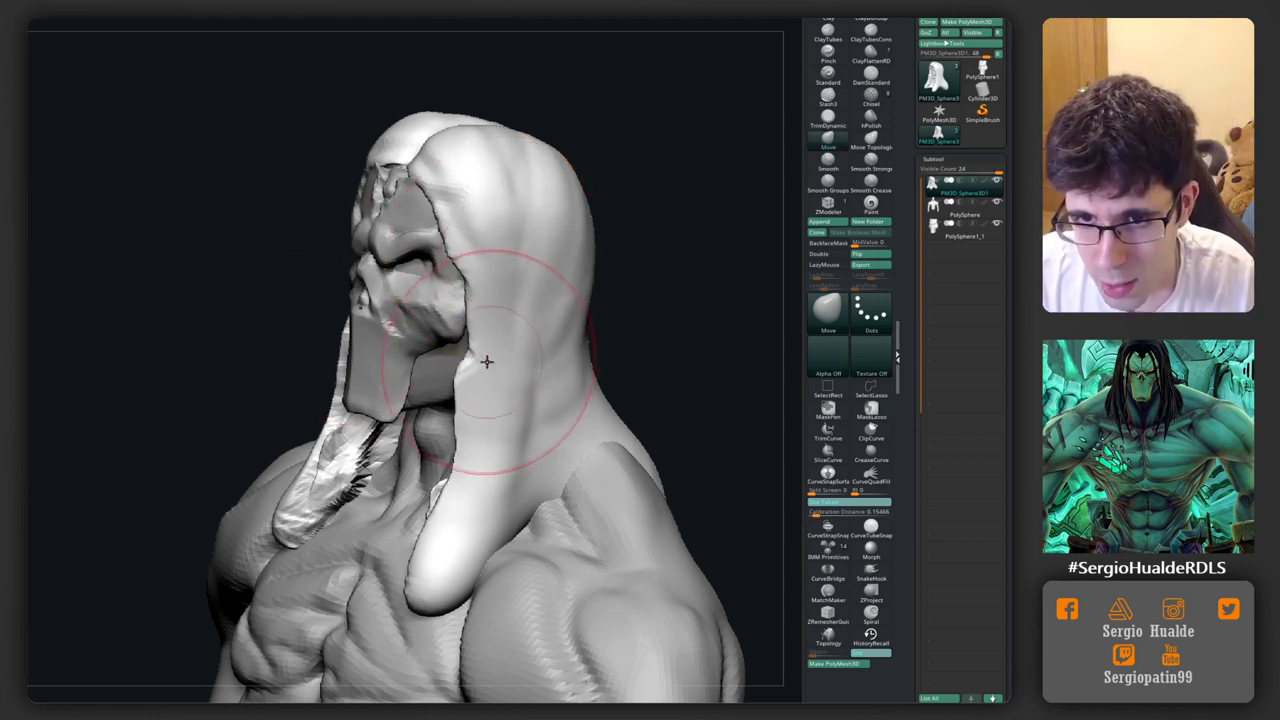
{"action": "left_click_drag", "start_coordinate": [487, 362], "coordinate": [445, 520]}
{"action": "left_click_drag", "start_coordinate": [300, 400], "coordinate": [451, 380]}
Step: Switch to DamStandard and carve a small crease near the torso
{"action": "key", "text": "b"}
{"action": "key", "text": "d"}
{"action": "key", "text": "s"}
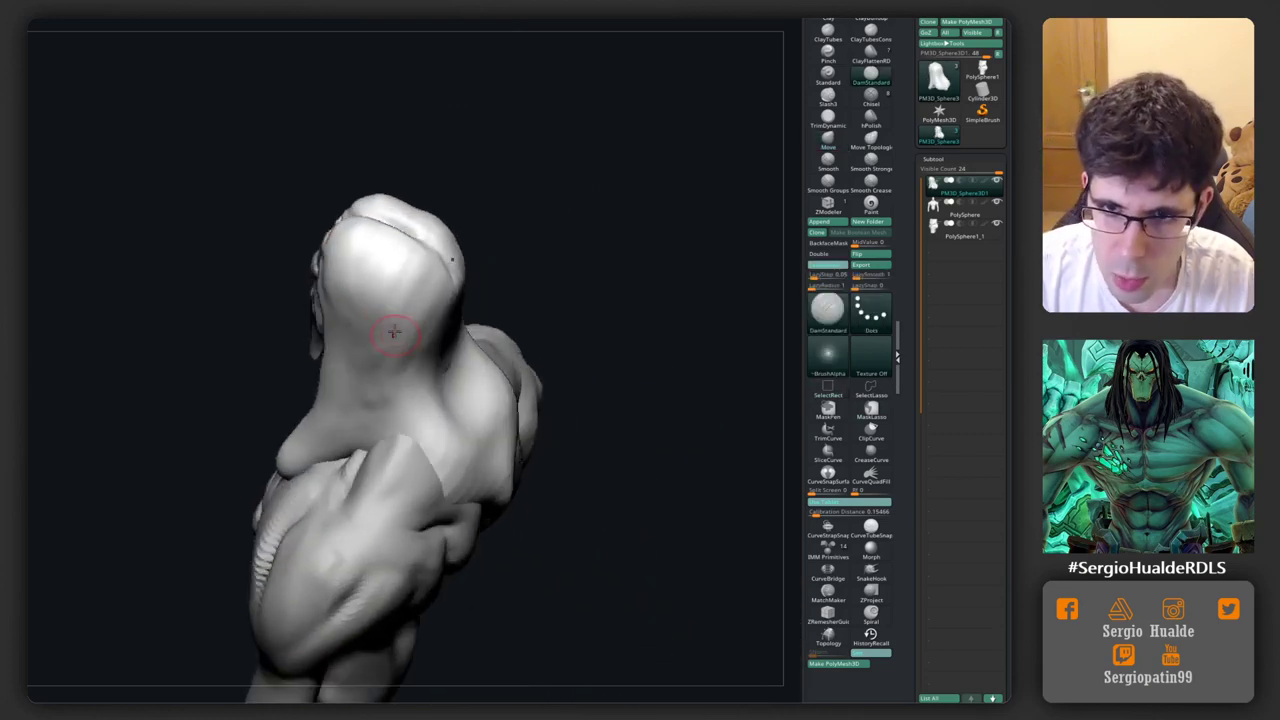
{"action": "mouse_move", "coordinate": [370, 285]}
{"action": "right_mouse_down"}
{"action": "mouse_move", "coordinate": [353, 245]}
{"action": "mouse_move", "coordinate": [251, 392]}
{"action": "right_mouse_up"}
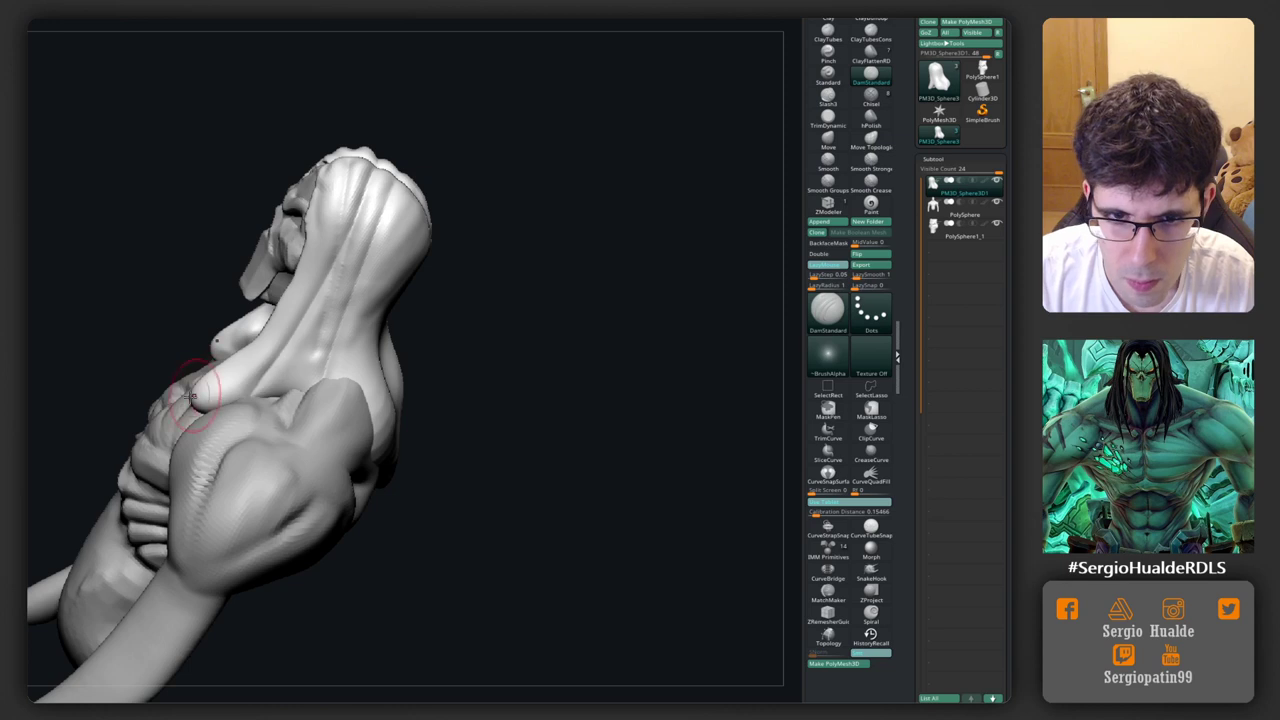
{"action": "left_click_drag", "start_coordinate": [192, 395], "coordinate": [250, 400]}
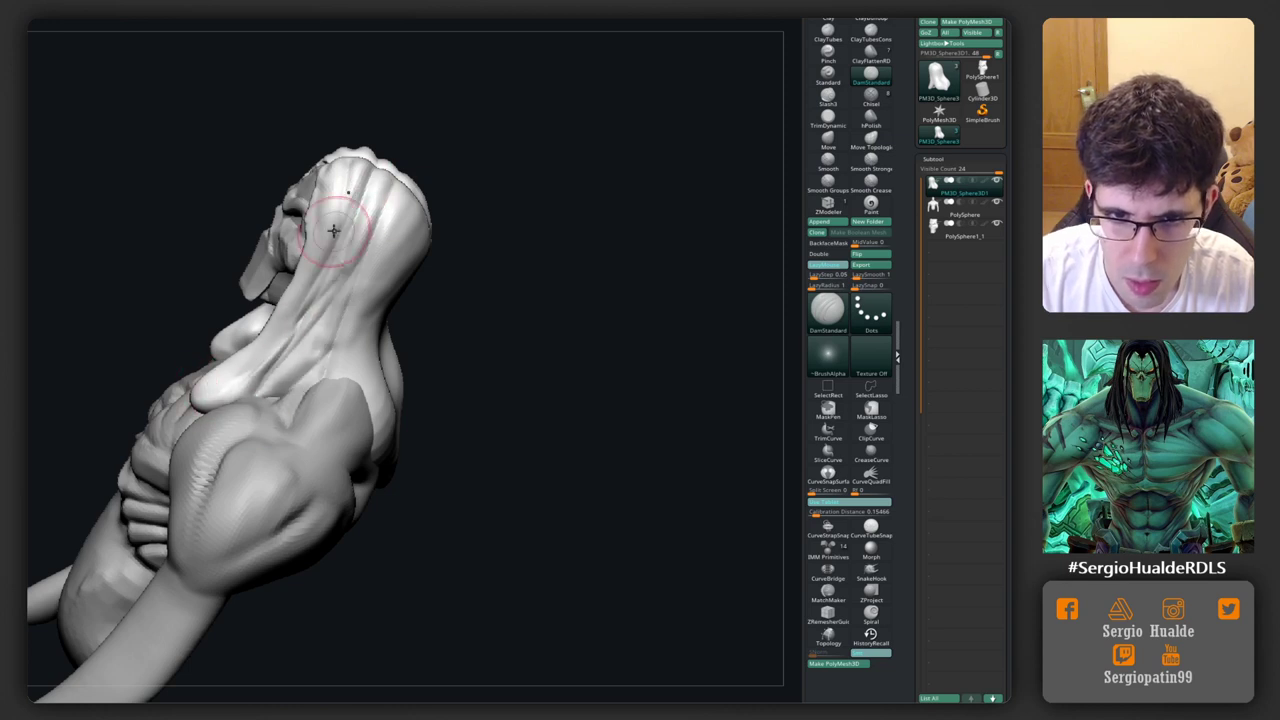
Step: Carve long grooved strands into the hair running down the back and over the crown
{"action": "right_click_drag", "start_coordinate": [333, 231], "coordinate": [242, 375]}
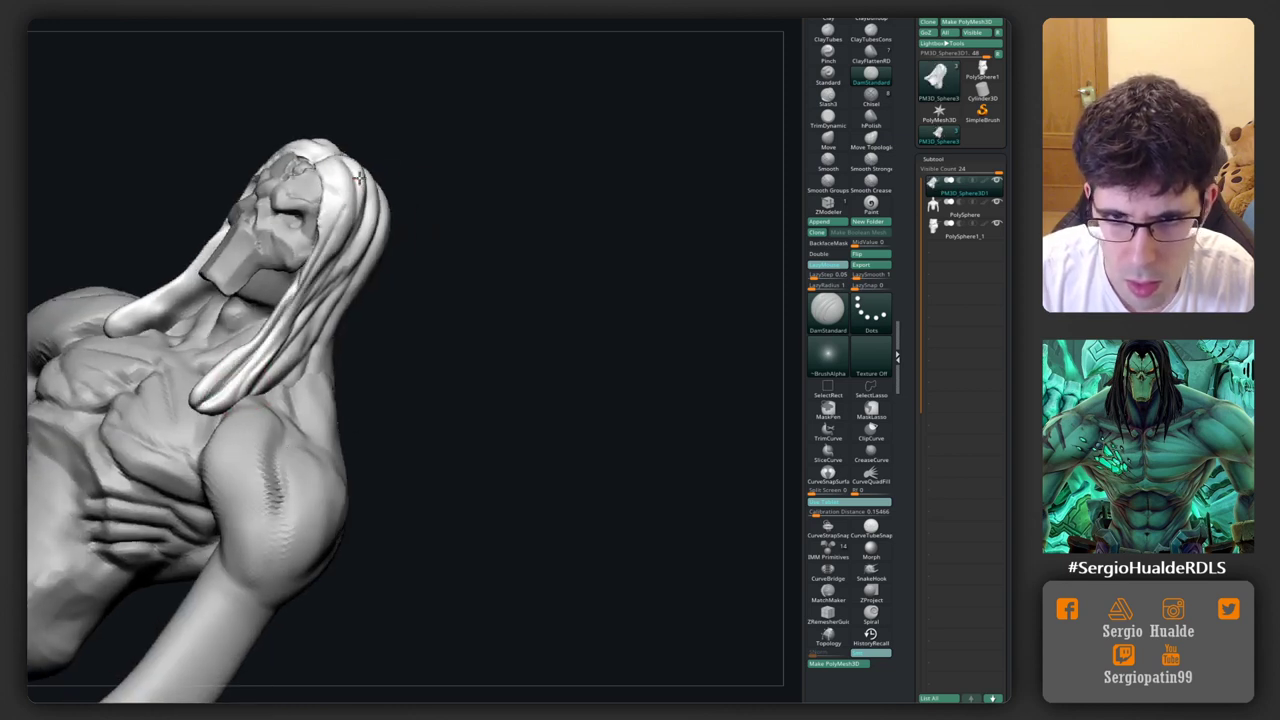
{"action": "right_click_drag", "start_coordinate": [296, 279], "coordinate": [314, 262]}
{"action": "mouse_move", "coordinate": [316, 201]}
{"action": "right_mouse_down"}
{"action": "mouse_move", "coordinate": [351, 266]}
{"action": "mouse_move", "coordinate": [369, 248]}
{"action": "right_mouse_up"}
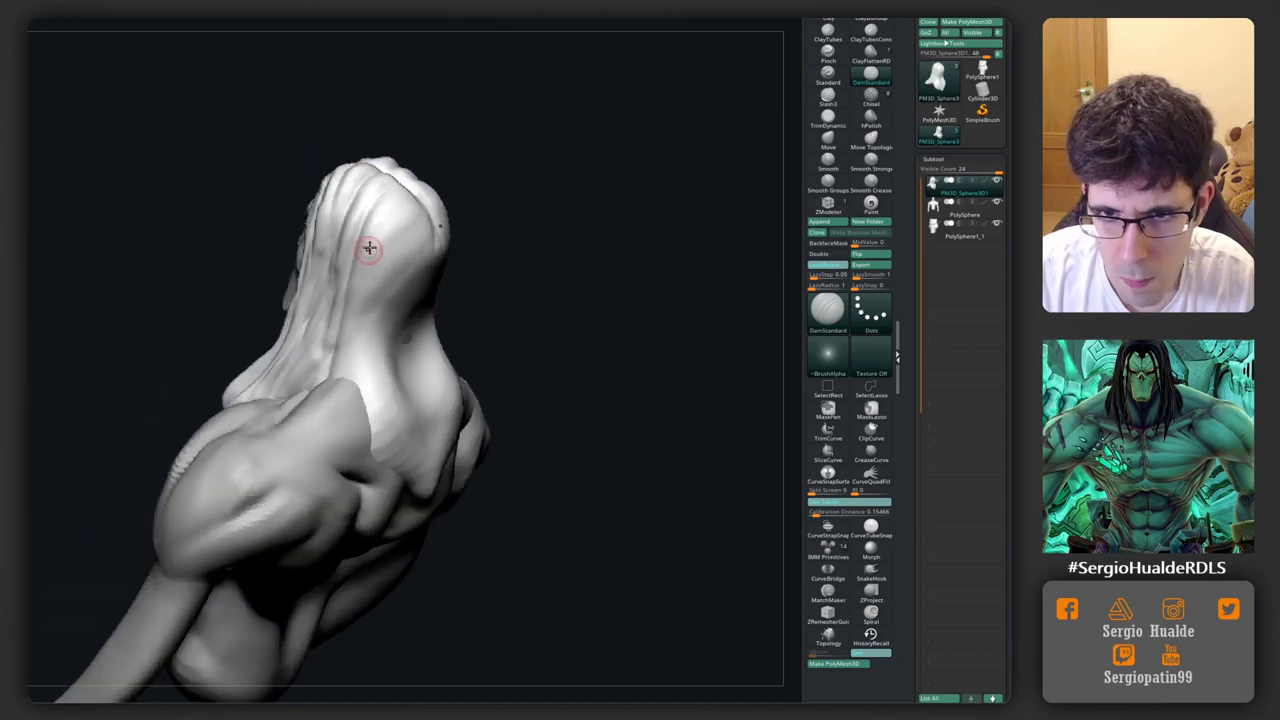
{"action": "right_click_drag", "start_coordinate": [406, 423], "coordinate": [403, 226]}
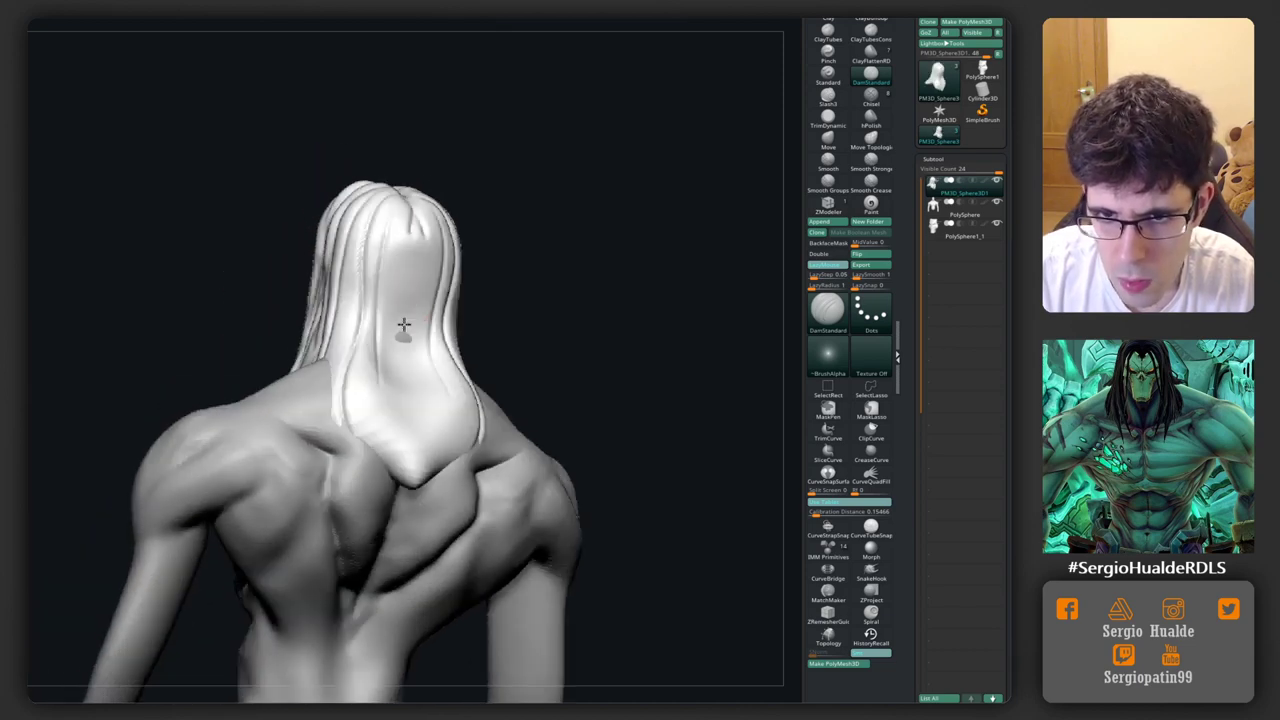
{"action": "mouse_move", "coordinate": [403, 235]}
{"action": "left_mouse_down"}
{"action": "mouse_move", "coordinate": [410, 455]}
{"action": "mouse_move", "coordinate": [385, 430]}
{"action": "left_mouse_up"}
{"action": "mouse_move", "coordinate": [391, 246]}
{"action": "right_mouse_down"}
{"action": "mouse_move", "coordinate": [394, 334]}
{"action": "mouse_move", "coordinate": [330, 403]}
{"action": "right_mouse_up"}
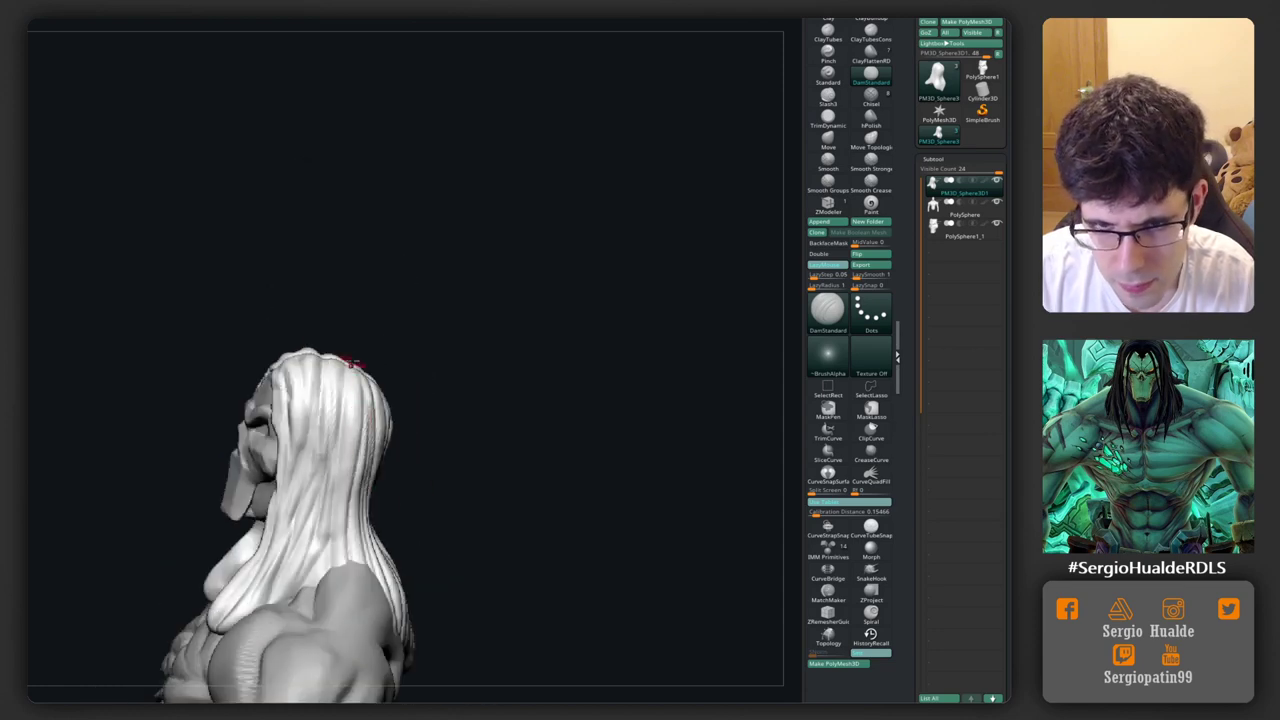
{"action": "mouse_move", "coordinate": [353, 544]}
{"action": "right_mouse_down"}
{"action": "mouse_move", "coordinate": [378, 416]}
{"action": "mouse_move", "coordinate": [290, 395]}
{"action": "mouse_move", "coordinate": [298, 409]}
{"action": "mouse_move", "coordinate": [320, 385]}
{"action": "mouse_move", "coordinate": [360, 382]}
{"action": "mouse_move", "coordinate": [386, 449]}
{"action": "mouse_move", "coordinate": [366, 409]}
{"action": "mouse_move", "coordinate": [252, 450]}
{"action": "mouse_move", "coordinate": [268, 440]}
{"action": "right_mouse_up"}
{"action": "key", "text": "b"}
{"action": "key", "text": "m"}
{"action": "key", "text": "v"}
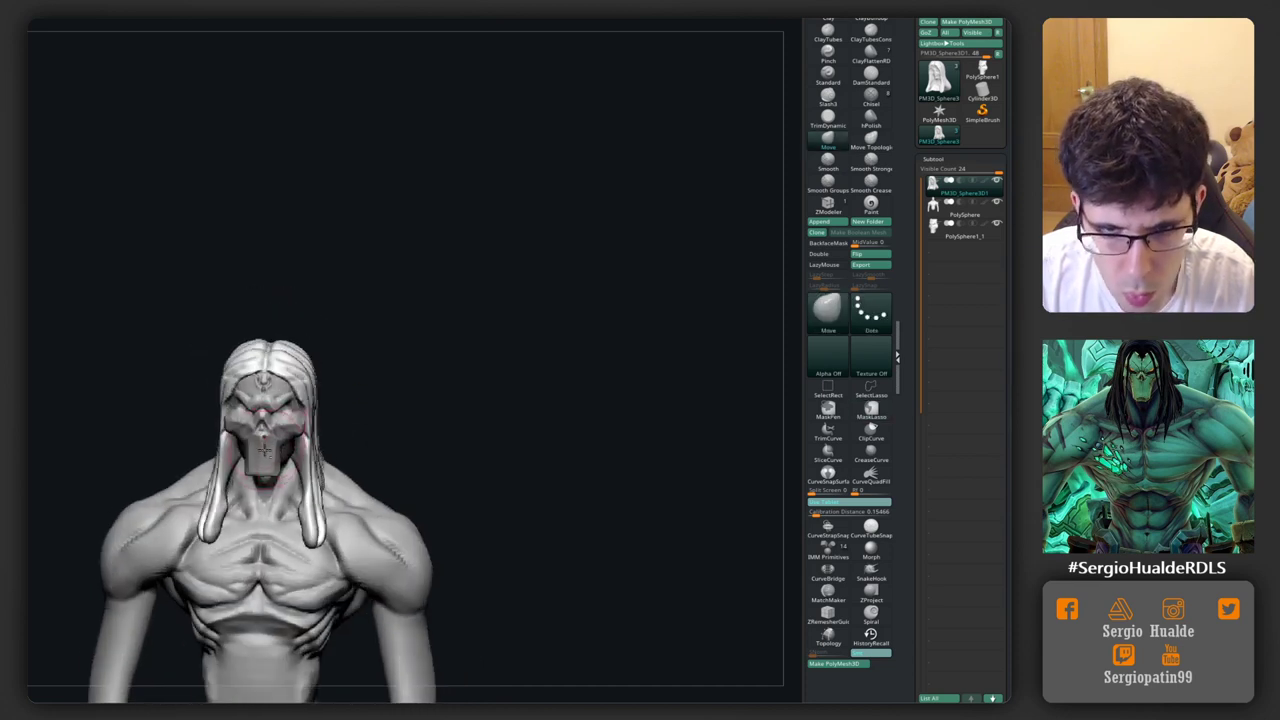
Step: Select the skull mask subtool and nudge the top of the head with a smaller Move brush
{"action": "left_click", "coordinate": [268, 440], "text": "alt"}
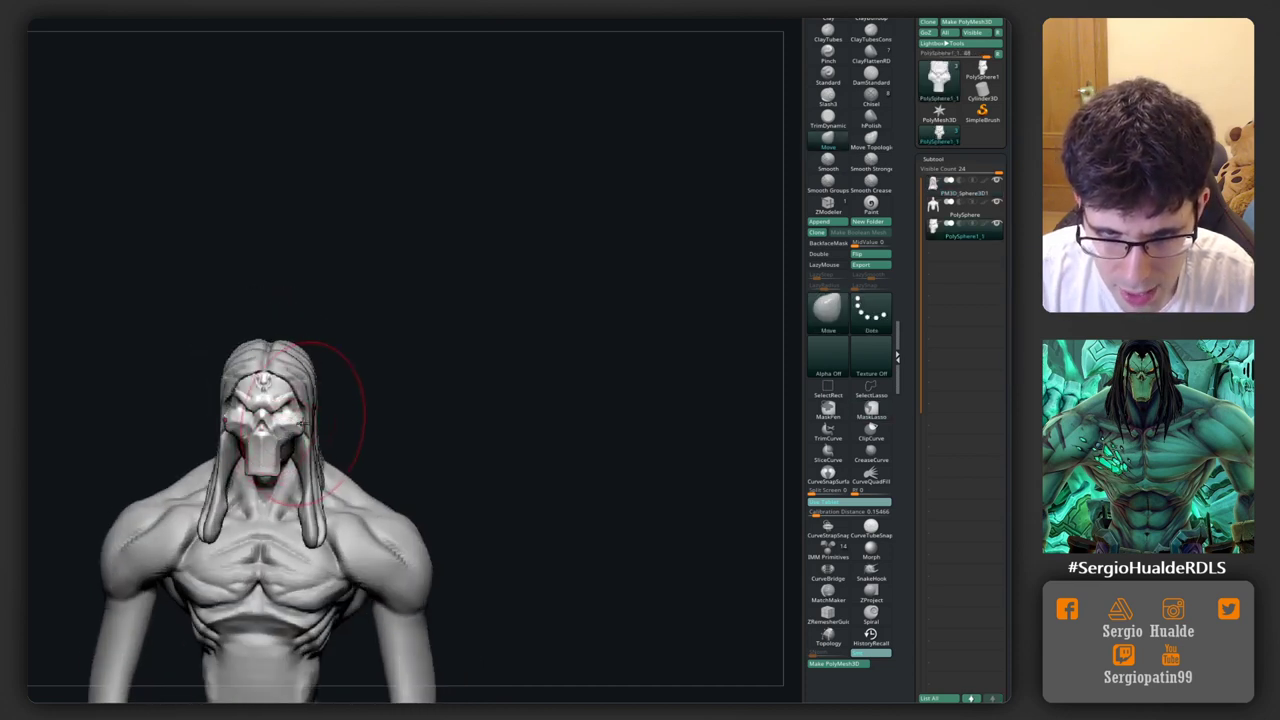
{"action": "mouse_move", "coordinate": [296, 420]}
{"action": "right_mouse_down"}
{"action": "mouse_move", "coordinate": [271, 414]}
{"action": "mouse_move", "coordinate": [295, 446]}
{"action": "right_mouse_up"}
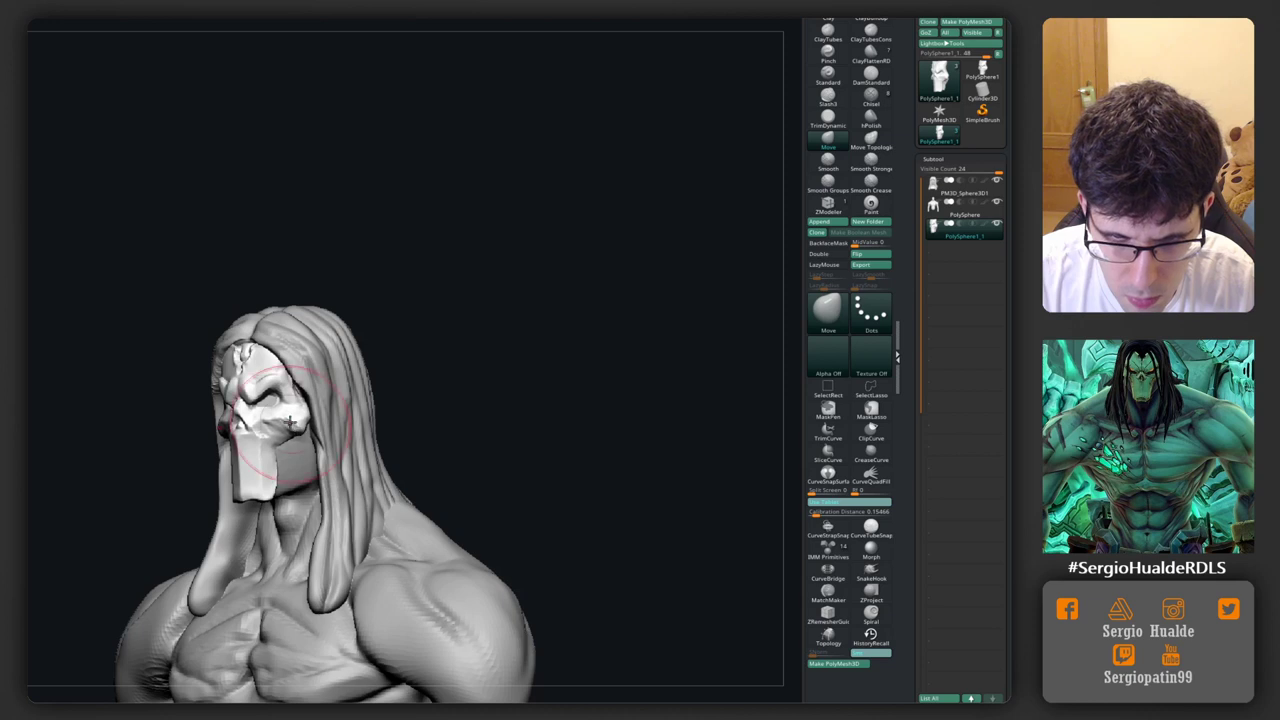
{"action": "right_click_drag", "start_coordinate": [290, 421], "coordinate": [276, 407]}
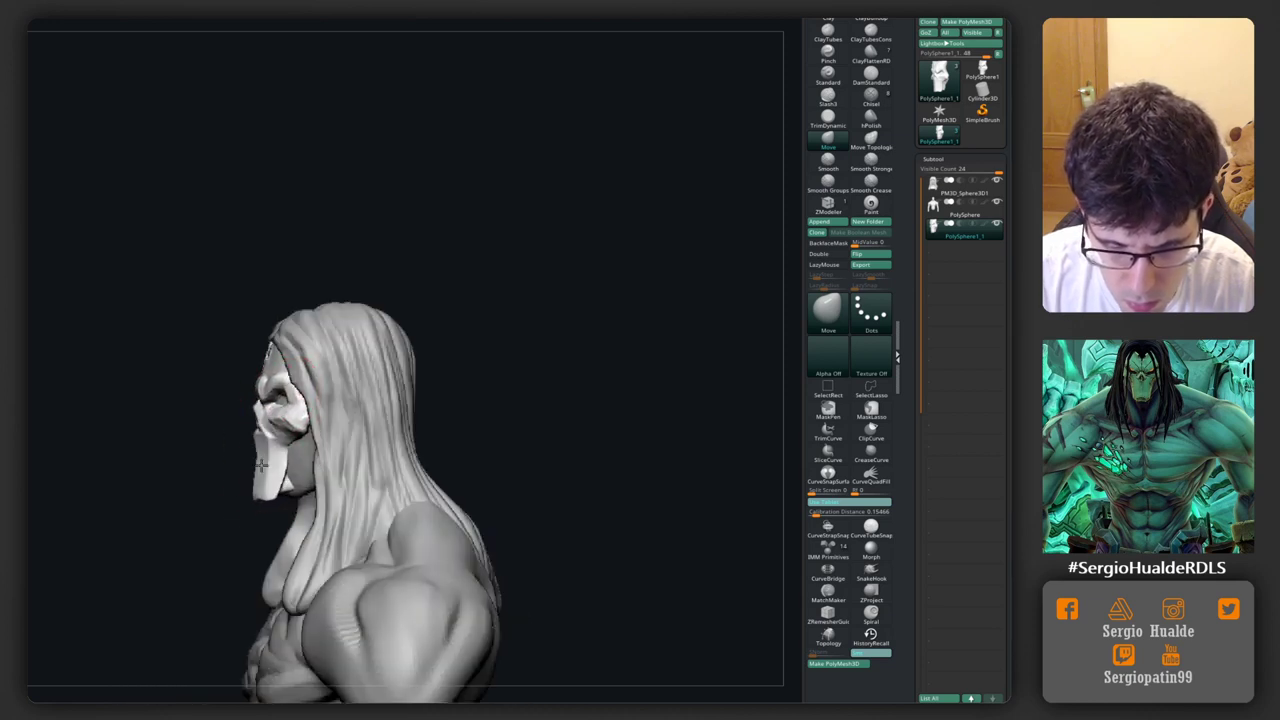
{"action": "right_click_drag", "start_coordinate": [261, 465], "coordinate": [299, 443]}
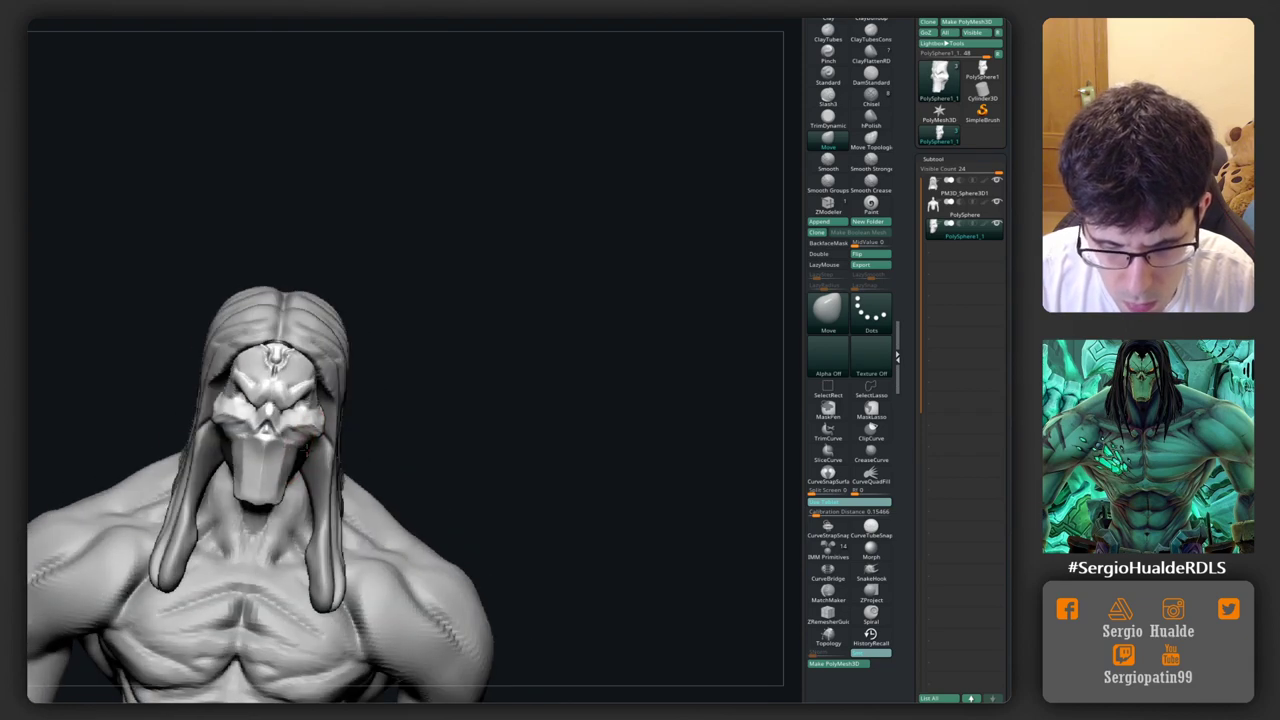
{"action": "mouse_move", "coordinate": [300, 452]}
{"action": "right_mouse_down"}
{"action": "mouse_move", "coordinate": [285, 383]}
{"action": "mouse_move", "coordinate": [276, 400]}
{"action": "right_mouse_up"}
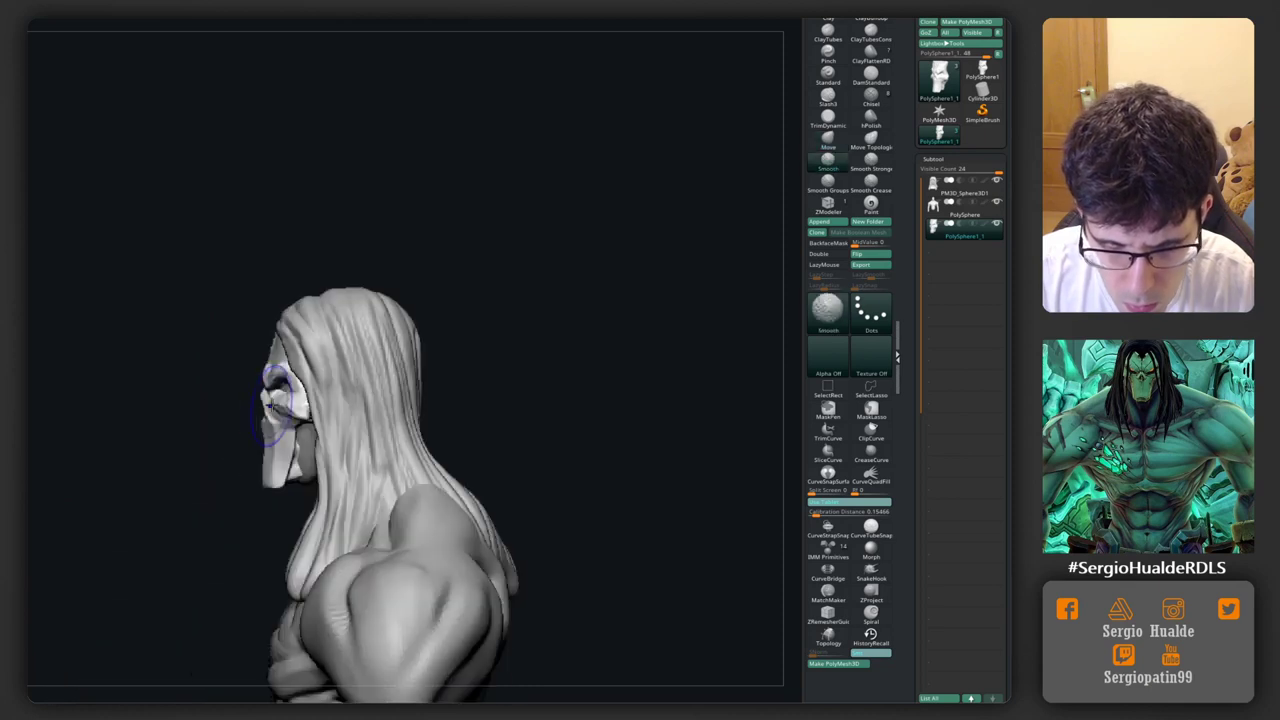
{"action": "left_click_drag", "start_coordinate": [280, 405], "coordinate": [285, 340]}
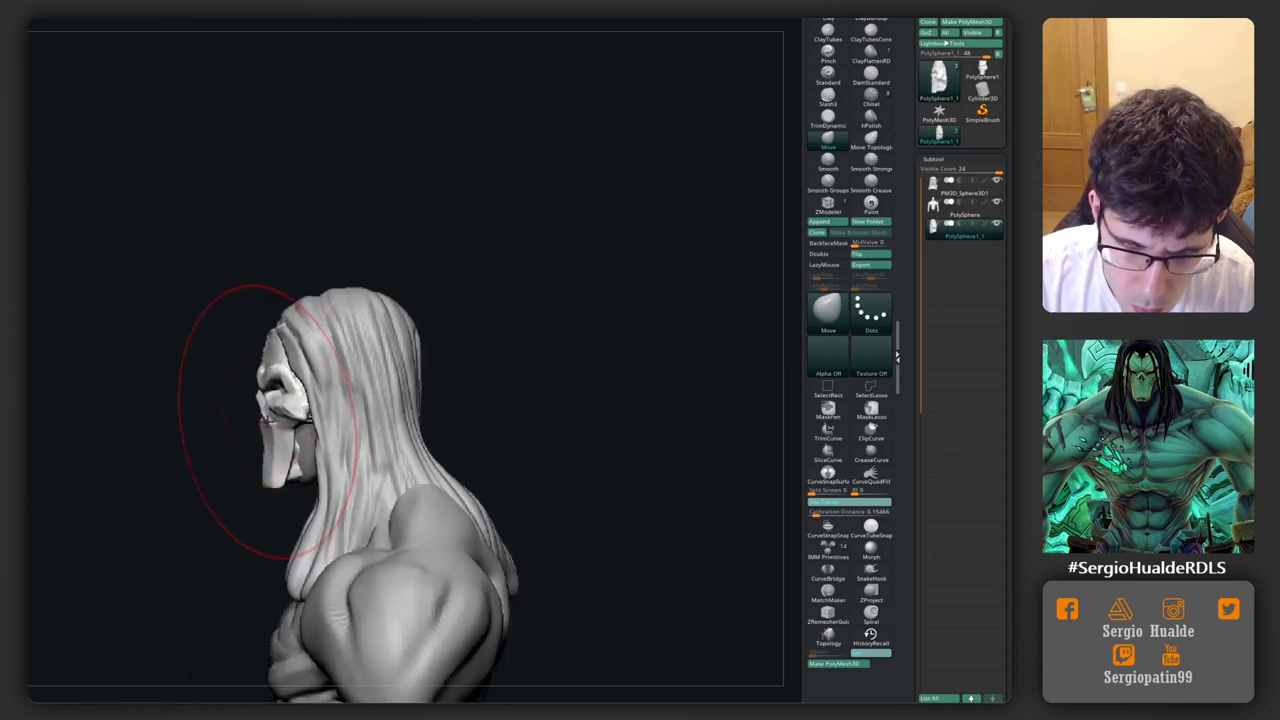
{"action": "key", "text": "bracketleft"}
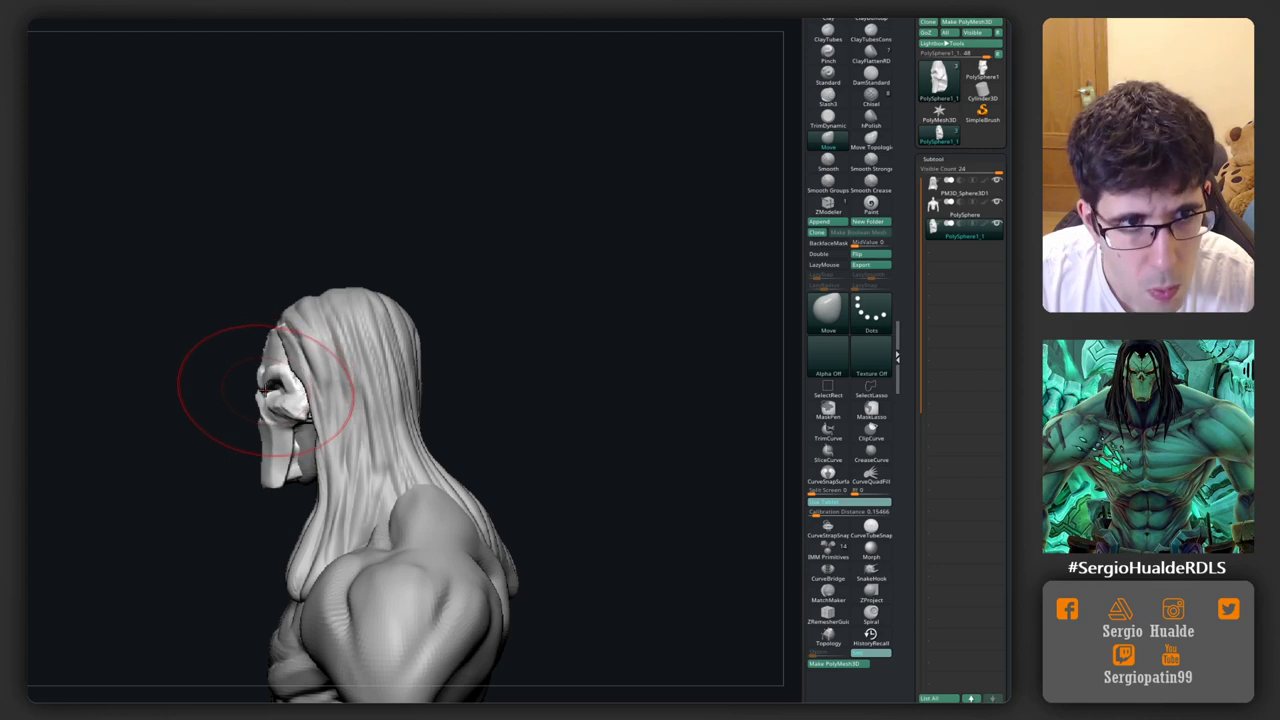
{"action": "mouse_move", "coordinate": [288, 365]}
{"action": "right_mouse_down"}
{"action": "mouse_move", "coordinate": [297, 337]}
{"action": "mouse_move", "coordinate": [262, 320]}
{"action": "right_mouse_up"}
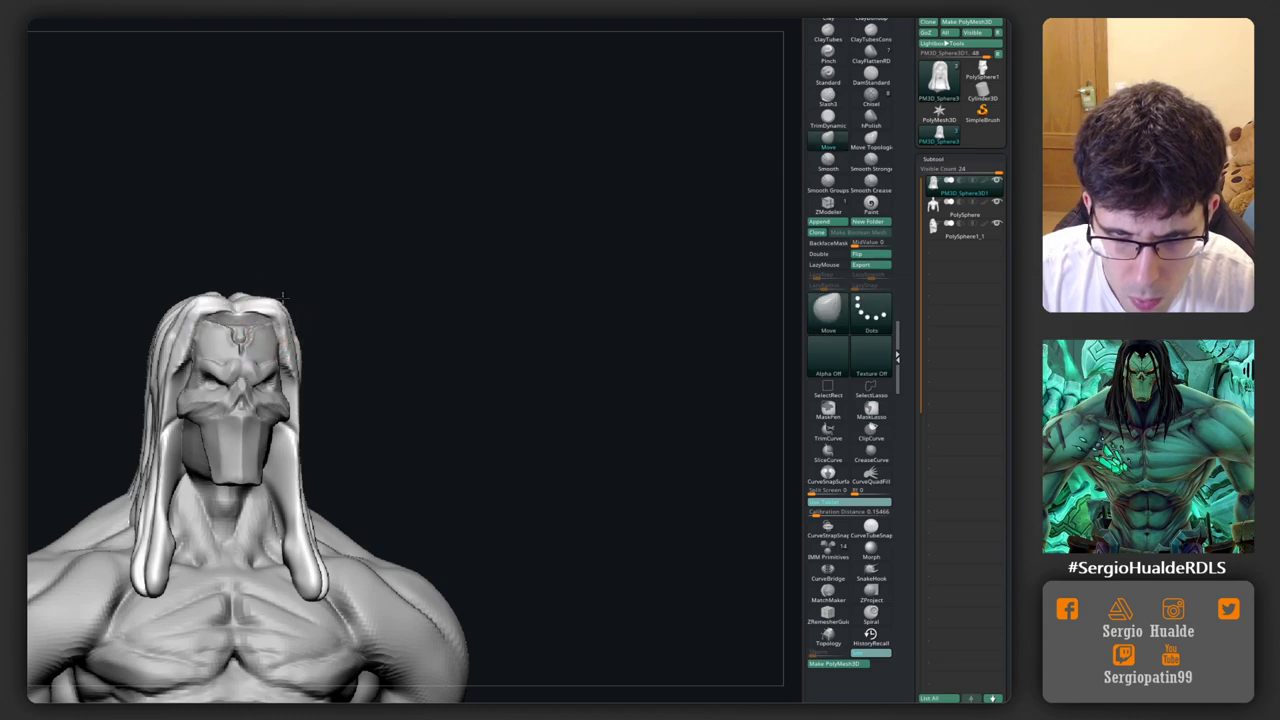
Step: Reshape the front hair strands beside the face symmetrically, tucking them toward the neck
{"action": "mouse_move", "coordinate": [287, 335]}
{"action": "right_mouse_down"}
{"action": "mouse_move", "coordinate": [256, 285]}
{"action": "mouse_move", "coordinate": [299, 281]}
{"action": "mouse_move", "coordinate": [315, 302]}
{"action": "mouse_move", "coordinate": [263, 323]}
{"action": "mouse_move", "coordinate": [333, 372]}
{"action": "right_mouse_up"}
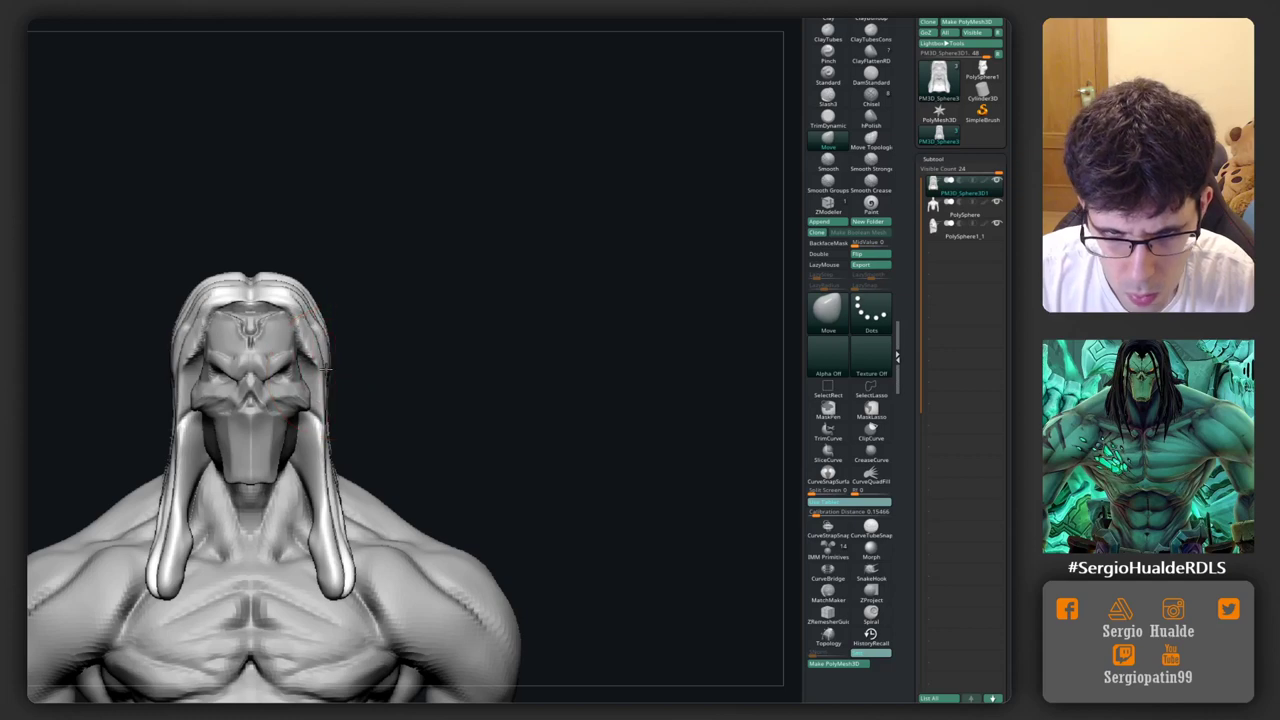
{"action": "right_click_drag", "start_coordinate": [325, 478], "coordinate": [314, 414]}
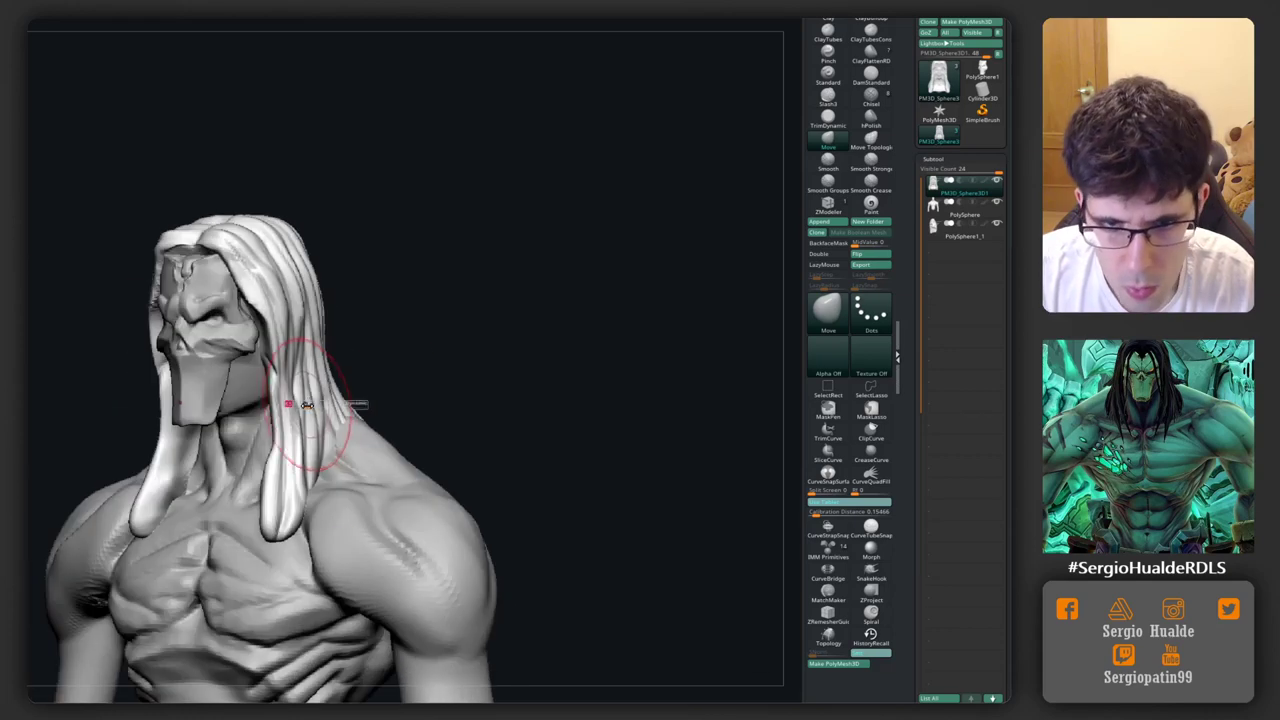
{"action": "right_click_drag", "start_coordinate": [438, 464], "coordinate": [380, 397], "text": "shift"}
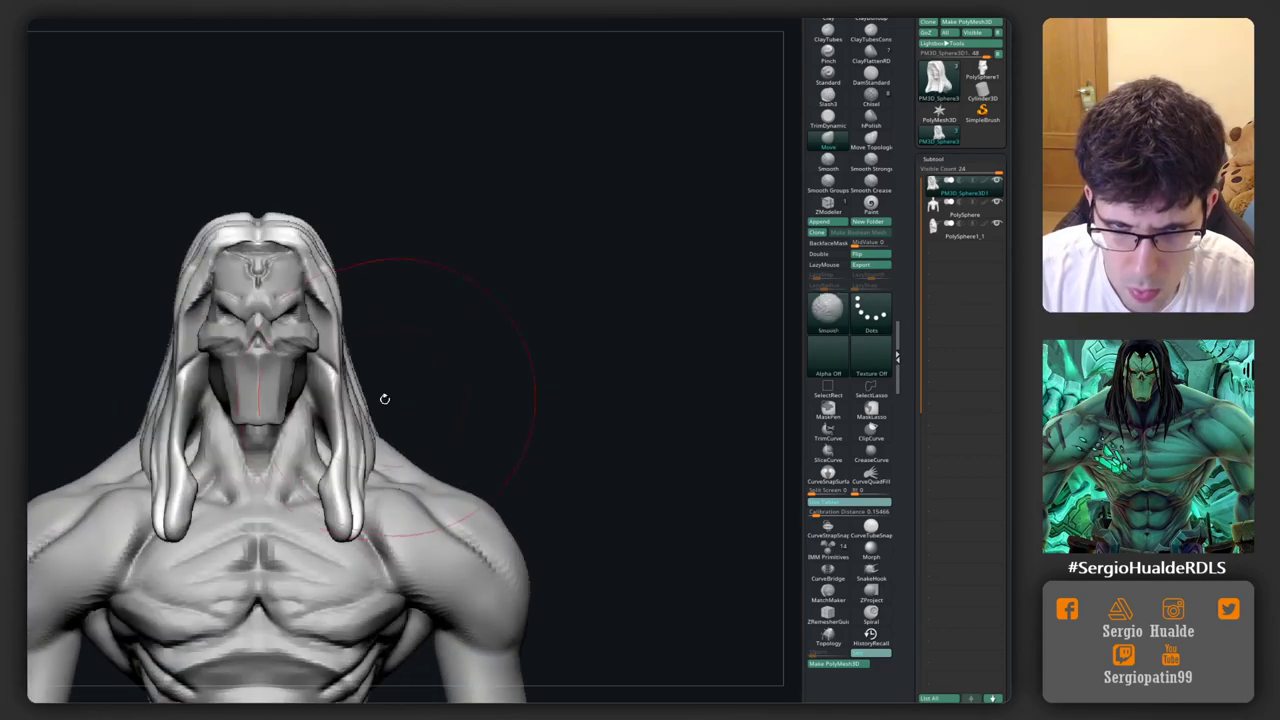
{"action": "left_click_drag", "start_coordinate": [339, 431], "coordinate": [360, 500]}
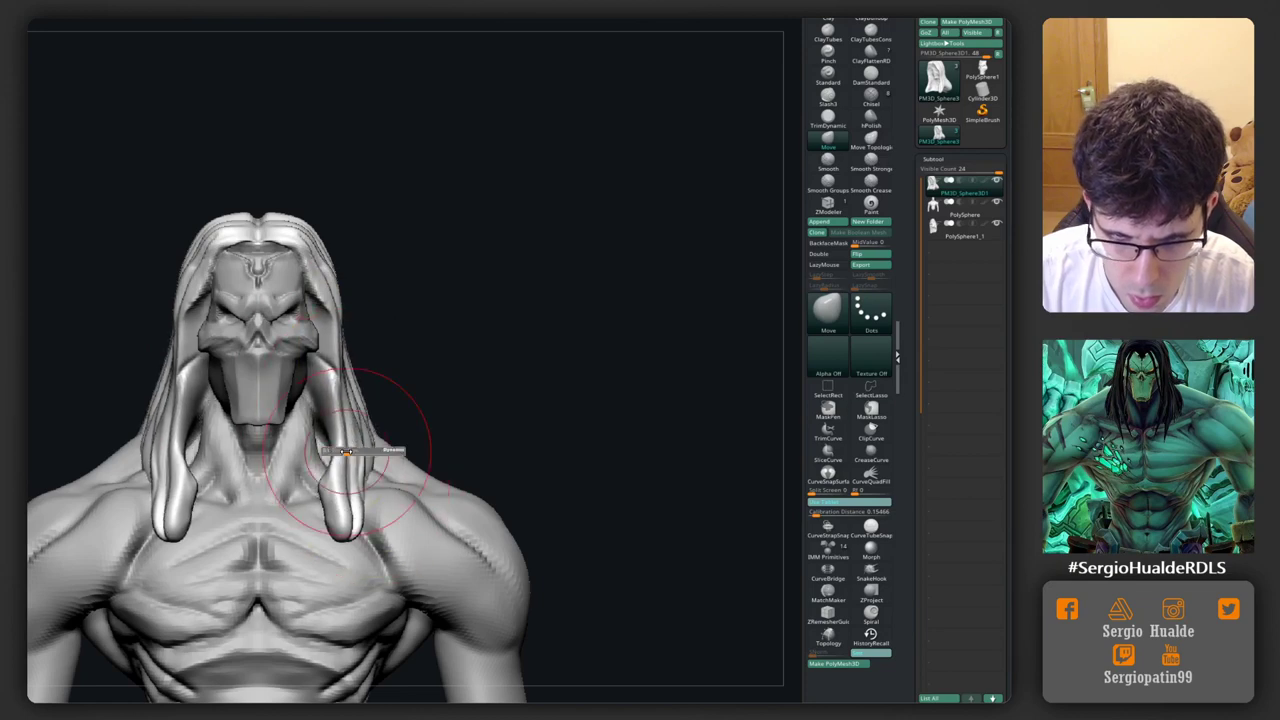
{"action": "left_click_drag", "start_coordinate": [318, 369], "coordinate": [338, 423]}
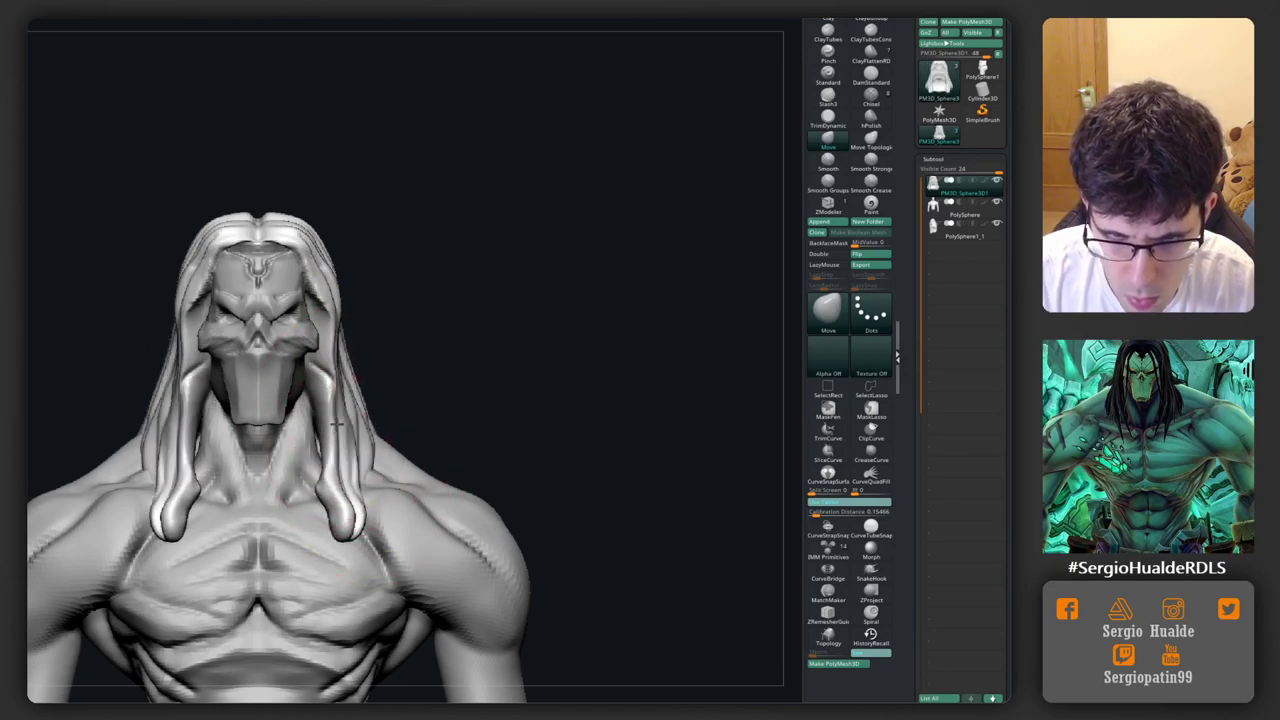
Step: Pull the back hair down over the upper back and extend its left side
{"action": "mouse_move", "coordinate": [328, 428]}
{"action": "right_mouse_down"}
{"action": "mouse_move", "coordinate": [318, 418]}
{"action": "mouse_move", "coordinate": [344, 502]}
{"action": "right_mouse_up"}
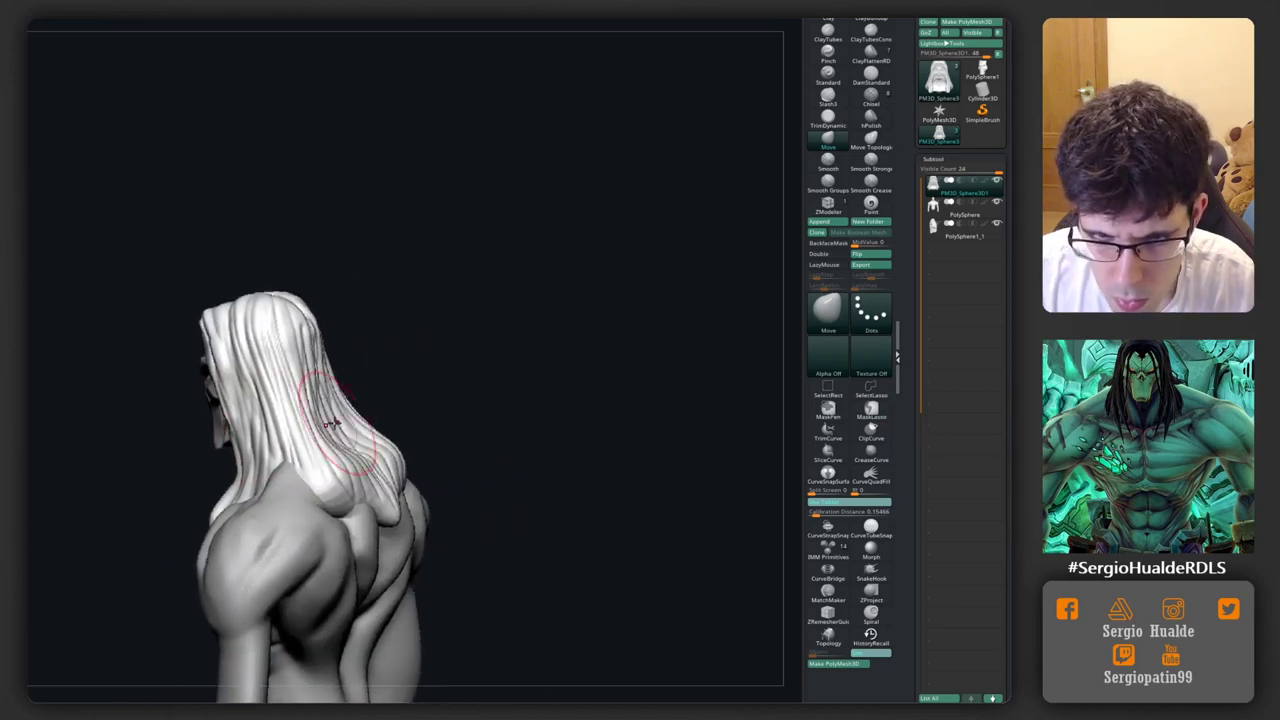
{"action": "left_click_drag", "start_coordinate": [344, 502], "coordinate": [358, 545]}
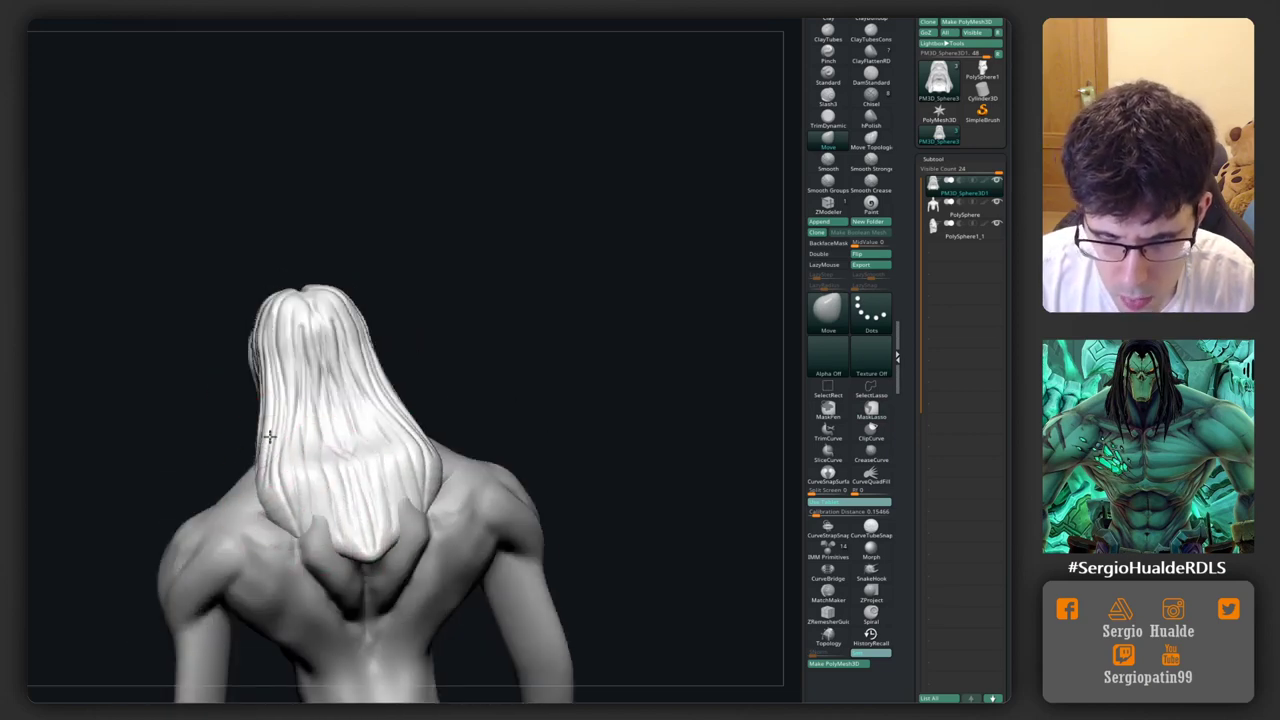
{"action": "left_click_drag", "start_coordinate": [286, 470], "coordinate": [274, 510]}
{"action": "mouse_move", "coordinate": [295, 588]}
{"action": "right_mouse_down"}
{"action": "mouse_move", "coordinate": [350, 445]}
{"action": "mouse_move", "coordinate": [391, 400]}
{"action": "mouse_move", "coordinate": [396, 418]}
{"action": "right_mouse_up"}
Step: Orbit to views of the back while switching between DamStandard and Clay brushes
{"action": "key", "text": "b"}
{"action": "key", "text": "d"}
{"action": "key", "text": "s"}
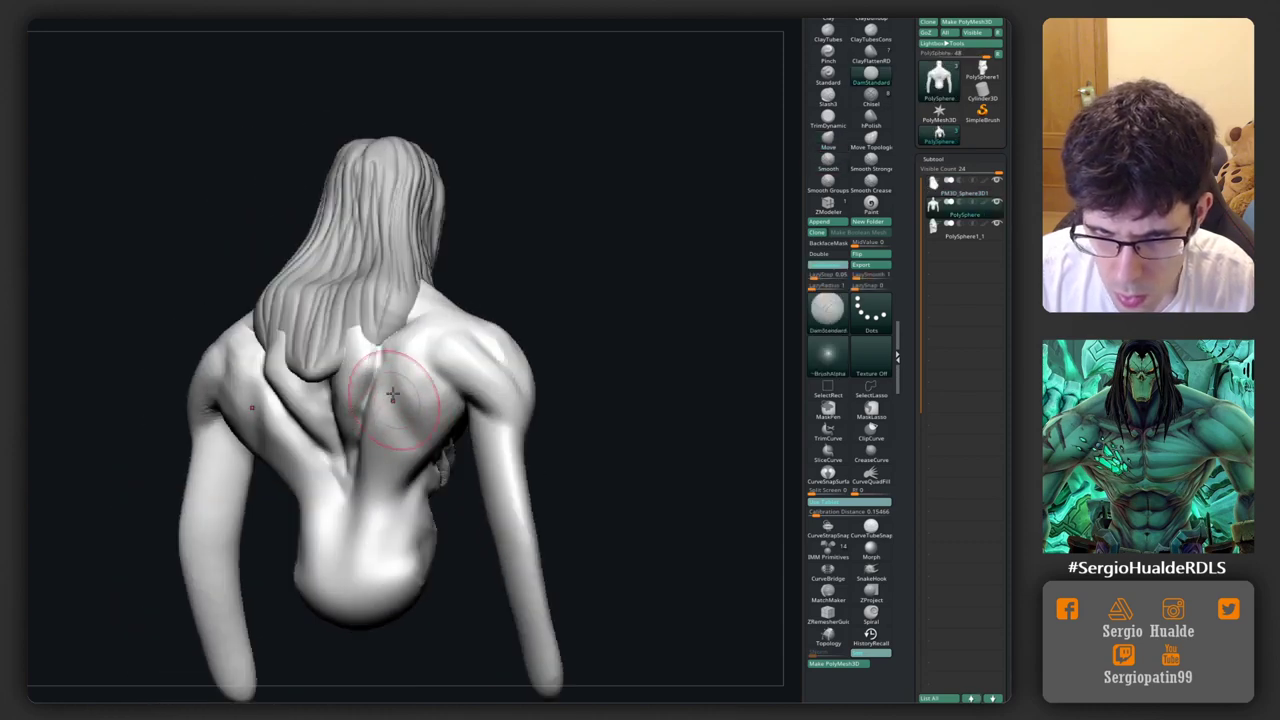
{"action": "mouse_move", "coordinate": [450, 450]}
{"action": "right_mouse_down"}
{"action": "mouse_move", "coordinate": [412, 402]}
{"action": "mouse_move", "coordinate": [420, 395]}
{"action": "right_mouse_up"}
{"action": "key", "text": "b"}
{"action": "key", "text": "c"}
{"action": "key", "text": "l"}
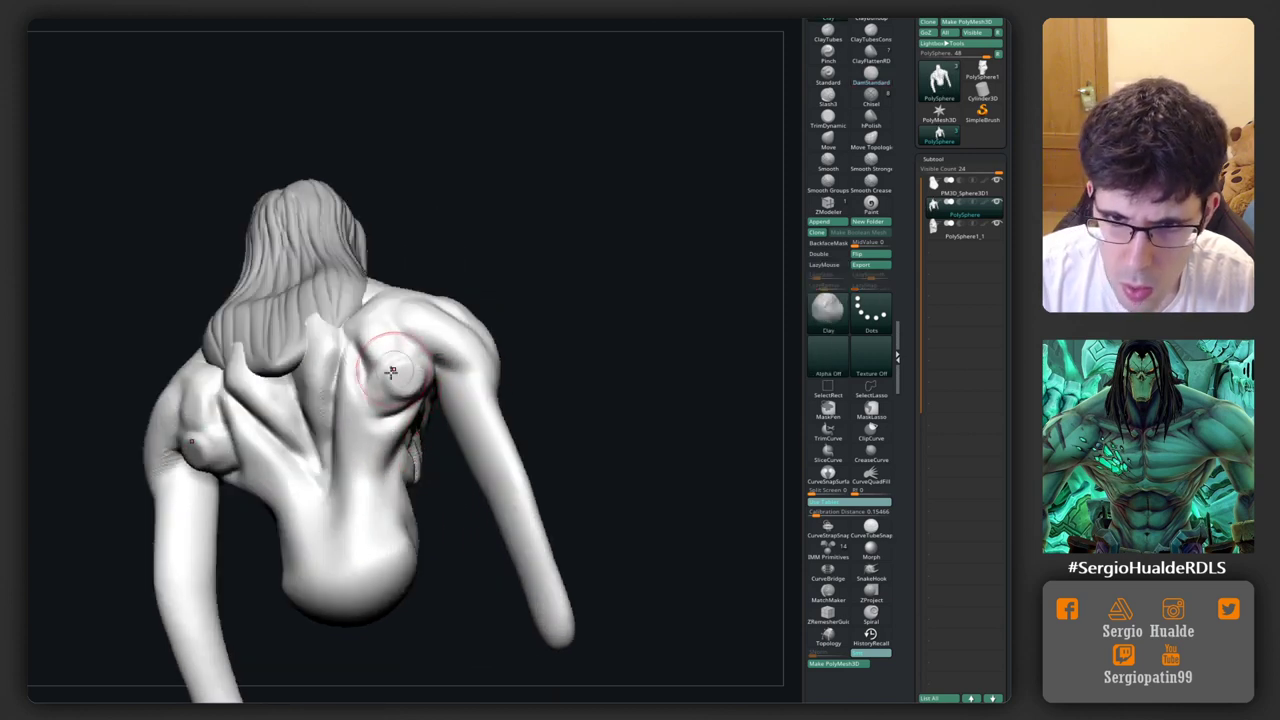
{"action": "right_click_drag", "start_coordinate": [392, 372], "coordinate": [398, 377]}
{"action": "mouse_move", "coordinate": [400, 455]}
{"action": "right_mouse_down"}
{"action": "mouse_move", "coordinate": [385, 395]}
{"action": "mouse_move", "coordinate": [364, 373]}
{"action": "mouse_move", "coordinate": [333, 463]}
{"action": "mouse_move", "coordinate": [345, 440]}
{"action": "mouse_move", "coordinate": [349, 471]}
{"action": "mouse_move", "coordinate": [299, 505]}
{"action": "right_mouse_up"}
Step: Carve and deepen a crease down the lower back with DamStandard
{"action": "key", "text": "b"}
{"action": "key", "text": "d"}
{"action": "key", "text": "s"}
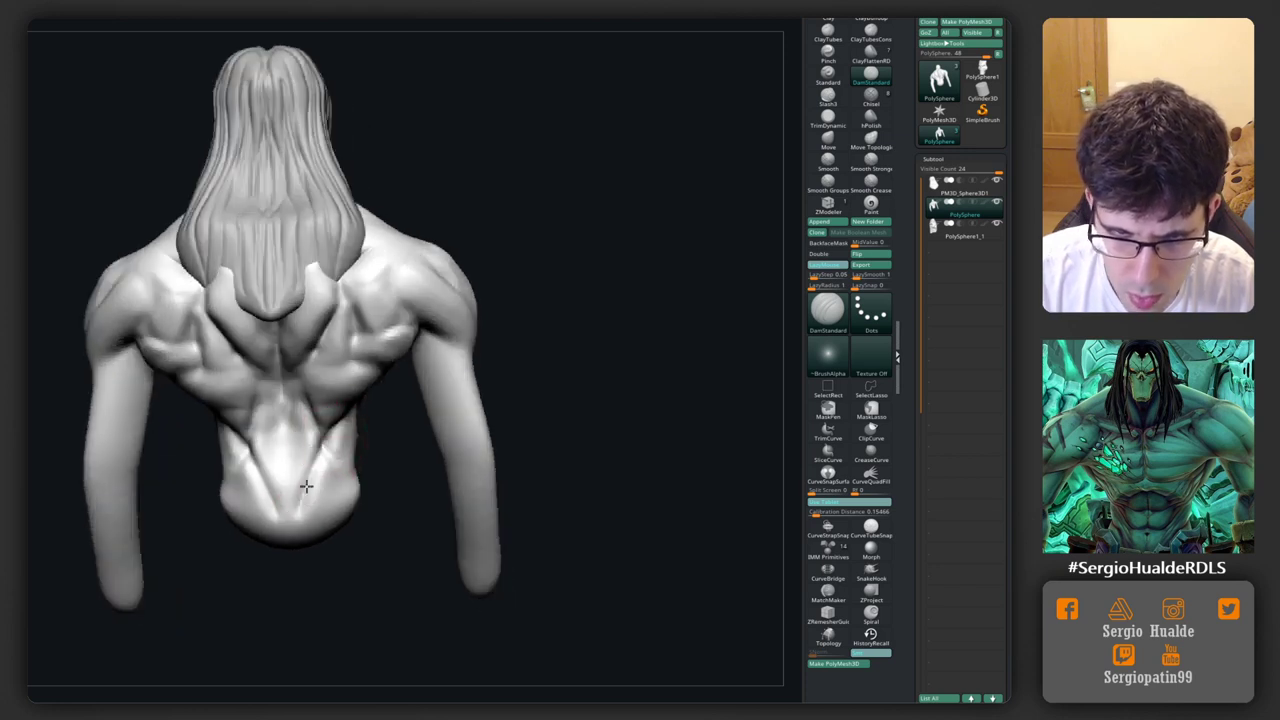
{"action": "key", "text": "b"}
{"action": "key", "text": "c"}
{"action": "key", "text": "l"}
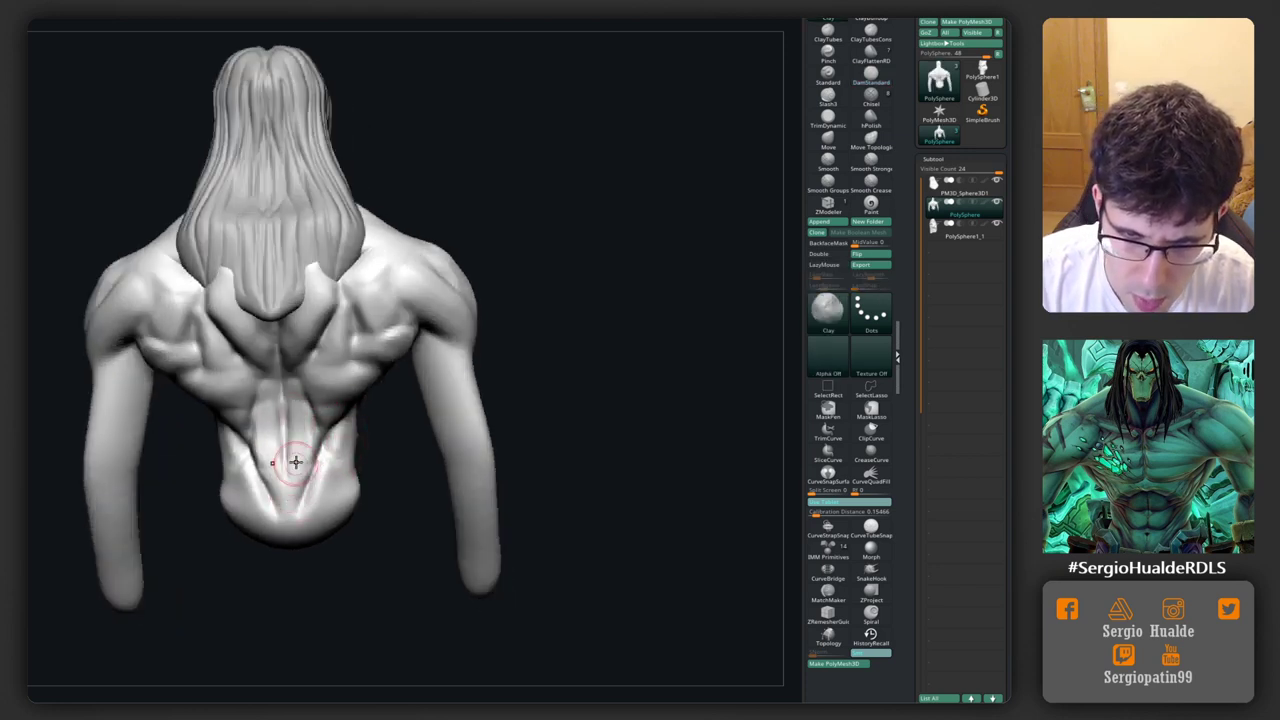
{"action": "right_click_drag", "start_coordinate": [296, 461], "coordinate": [286, 449]}
{"action": "key", "text": "b"}
{"action": "key", "text": "d"}
{"action": "key", "text": "s"}
{"action": "left_click_drag", "start_coordinate": [286, 449], "coordinate": [283, 497]}
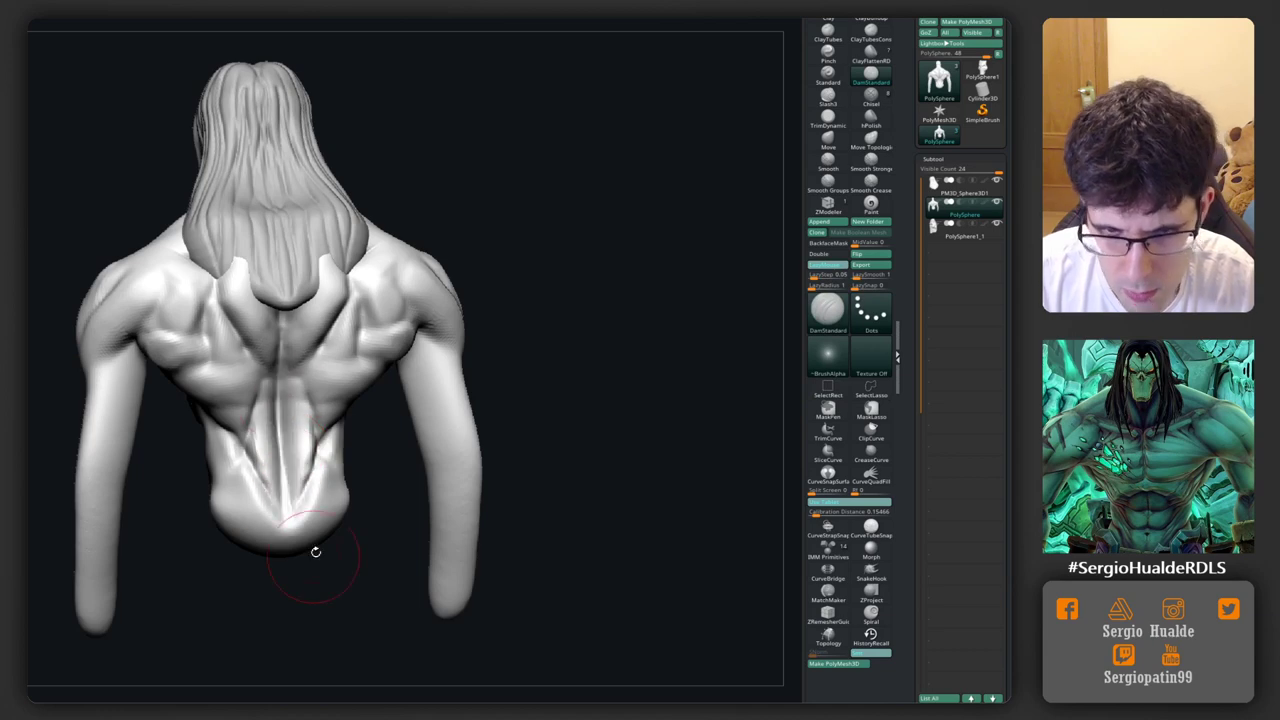
Step: Push the lower-back flesh and shoulder blades into shape with the Move brush
{"action": "right_click_drag", "start_coordinate": [315, 552], "coordinate": [300, 423]}
{"action": "key", "text": "b"}
{"action": "key", "text": "m"}
{"action": "key", "text": "v"}
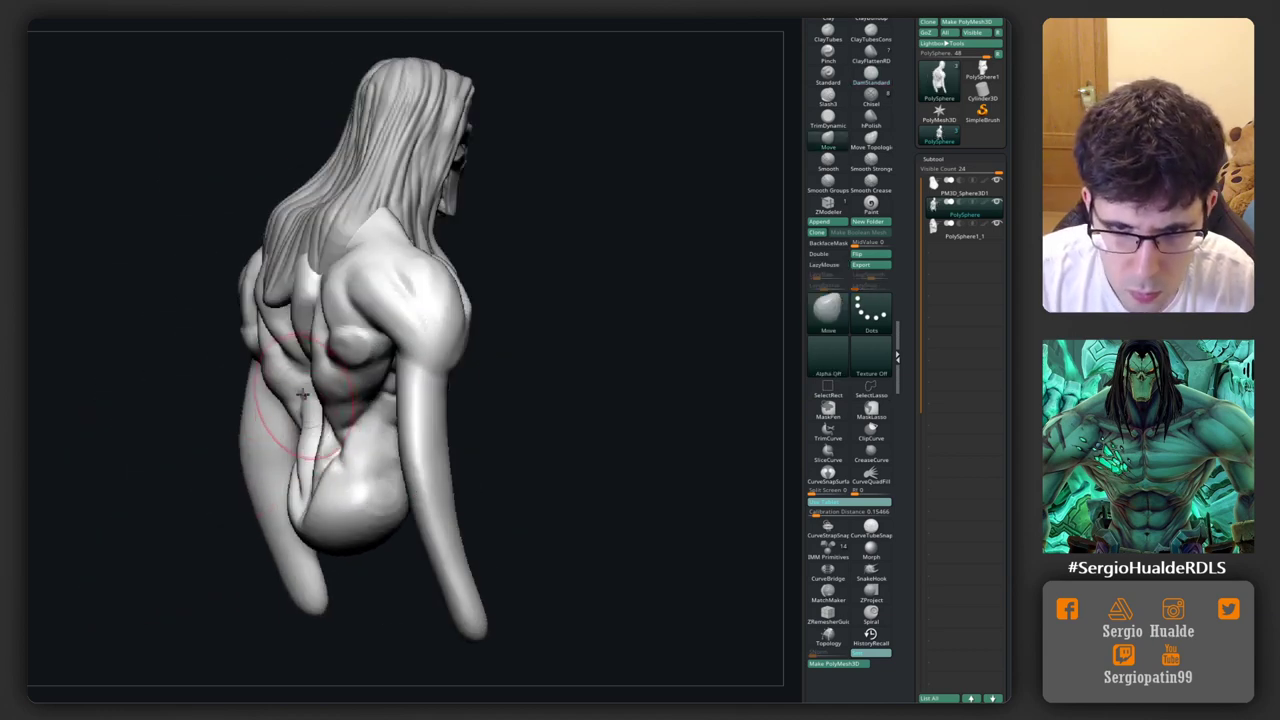
{"action": "left_click_drag", "start_coordinate": [302, 395], "coordinate": [290, 390]}
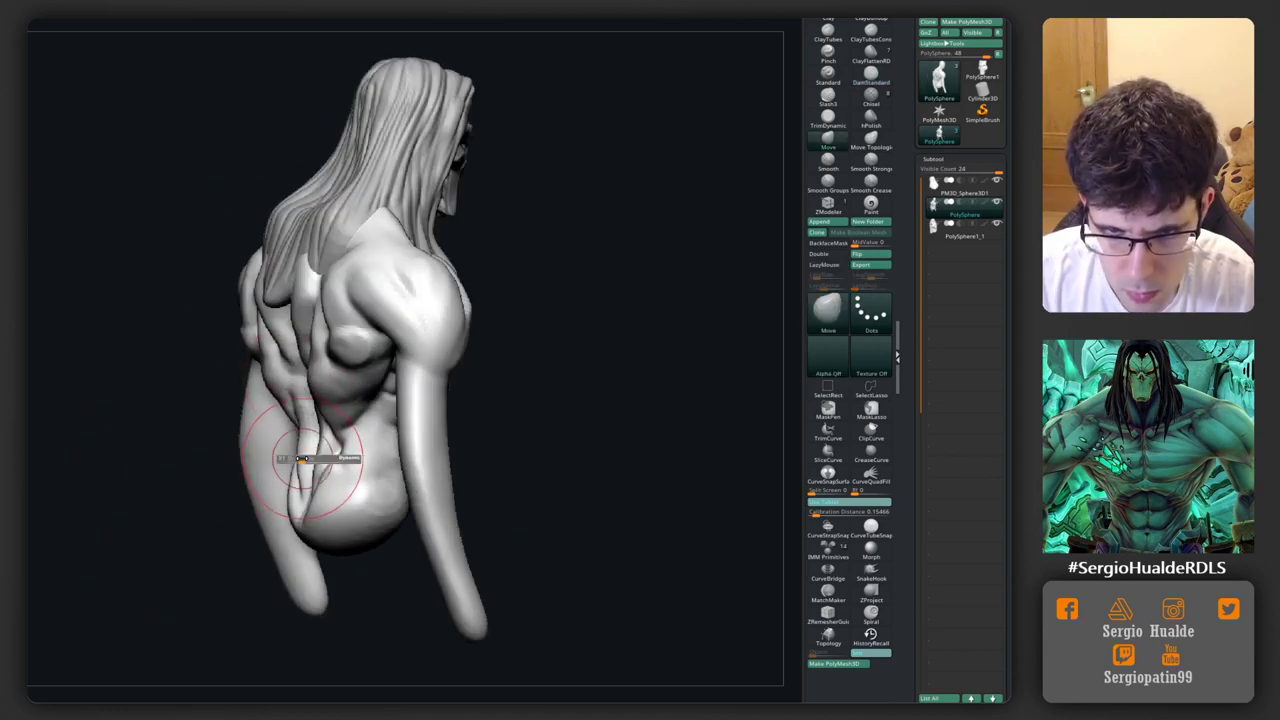
{"action": "mouse_move", "coordinate": [300, 455]}
{"action": "right_mouse_down"}
{"action": "mouse_move", "coordinate": [363, 491]}
{"action": "mouse_move", "coordinate": [405, 400]}
{"action": "right_mouse_up"}
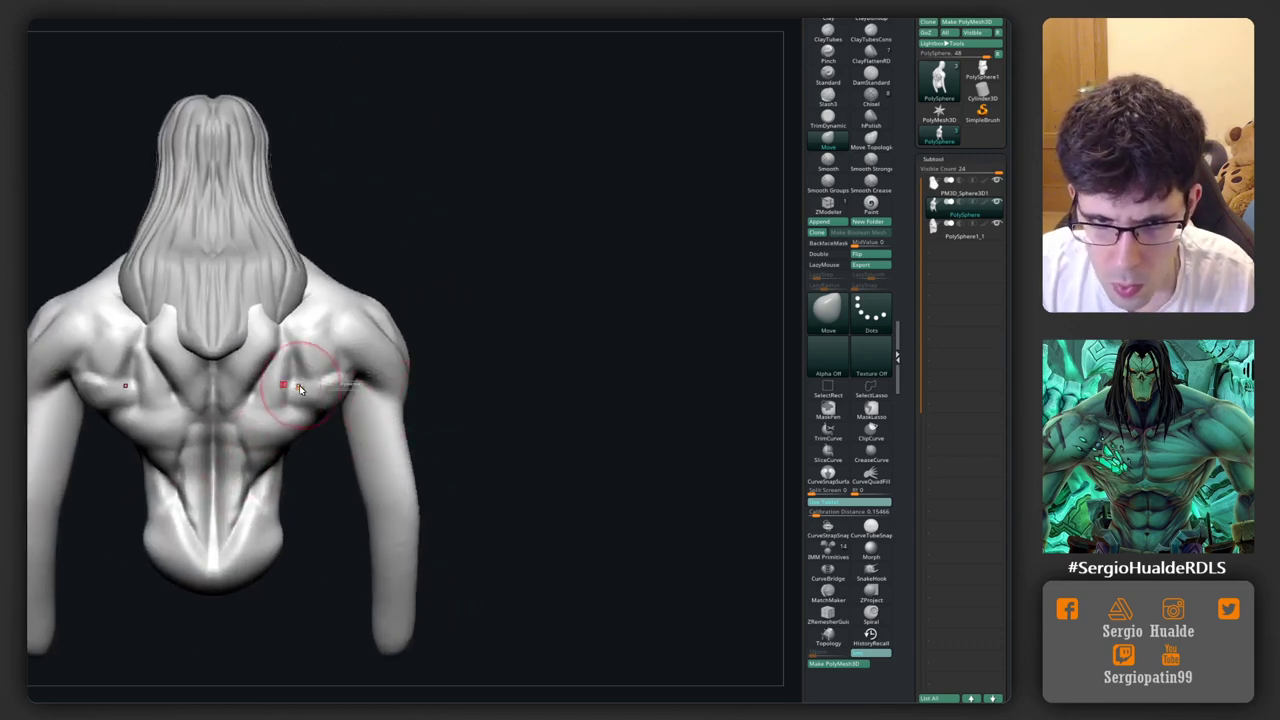
{"action": "mouse_move", "coordinate": [299, 385]}
{"action": "left_mouse_down"}
{"action": "mouse_move", "coordinate": [288, 372]}
{"action": "mouse_move", "coordinate": [288, 425]}
{"action": "left_mouse_up"}
{"action": "mouse_move", "coordinate": [288, 425]}
{"action": "right_mouse_down"}
{"action": "mouse_move", "coordinate": [389, 410]}
{"action": "mouse_move", "coordinate": [320, 340]}
{"action": "mouse_move", "coordinate": [414, 343]}
{"action": "mouse_move", "coordinate": [379, 268]}
{"action": "mouse_move", "coordinate": [437, 285]}
{"action": "right_mouse_up"}
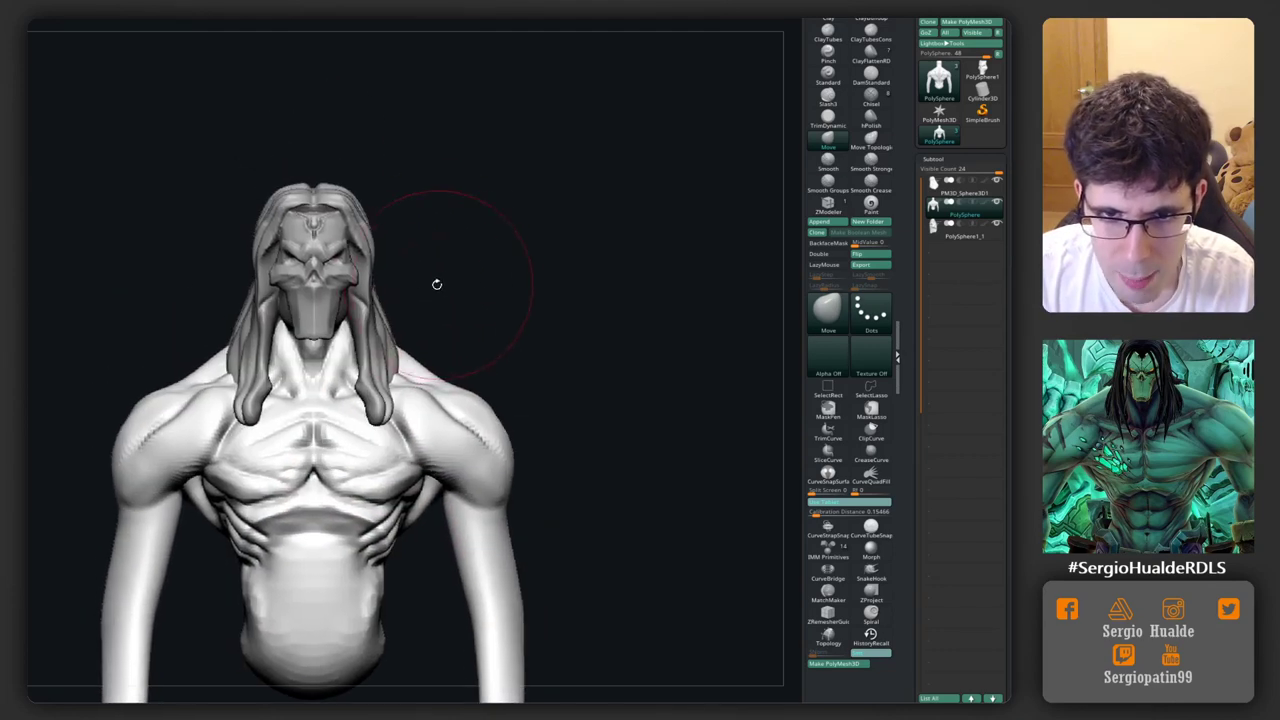
Step: Mask-lasso around the head and recentre the Transpose gizmo on it
{"action": "key", "text": "w"}
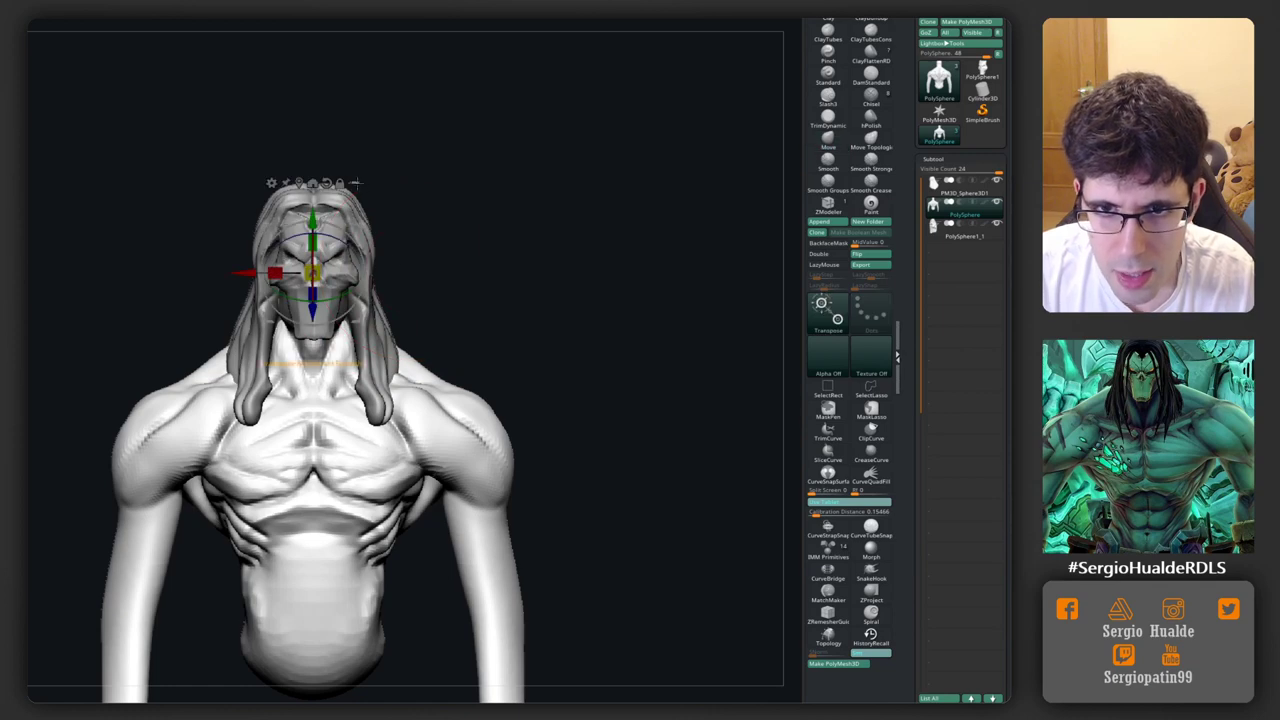
{"action": "key", "text": "ctrl+shift"}
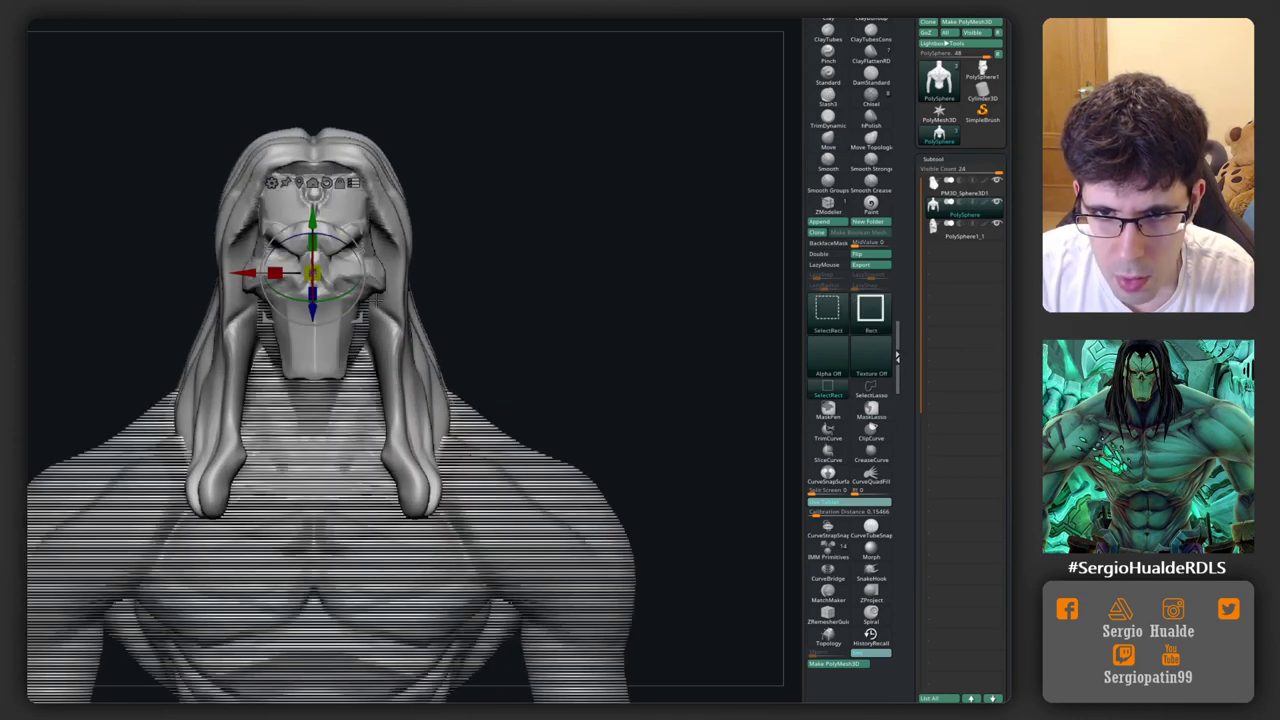
{"action": "right_click_drag", "start_coordinate": [467, 300], "coordinate": [467, 287], "text": "alt"}
{"action": "right_click_drag", "start_coordinate": [380, 287], "coordinate": [467, 287]}
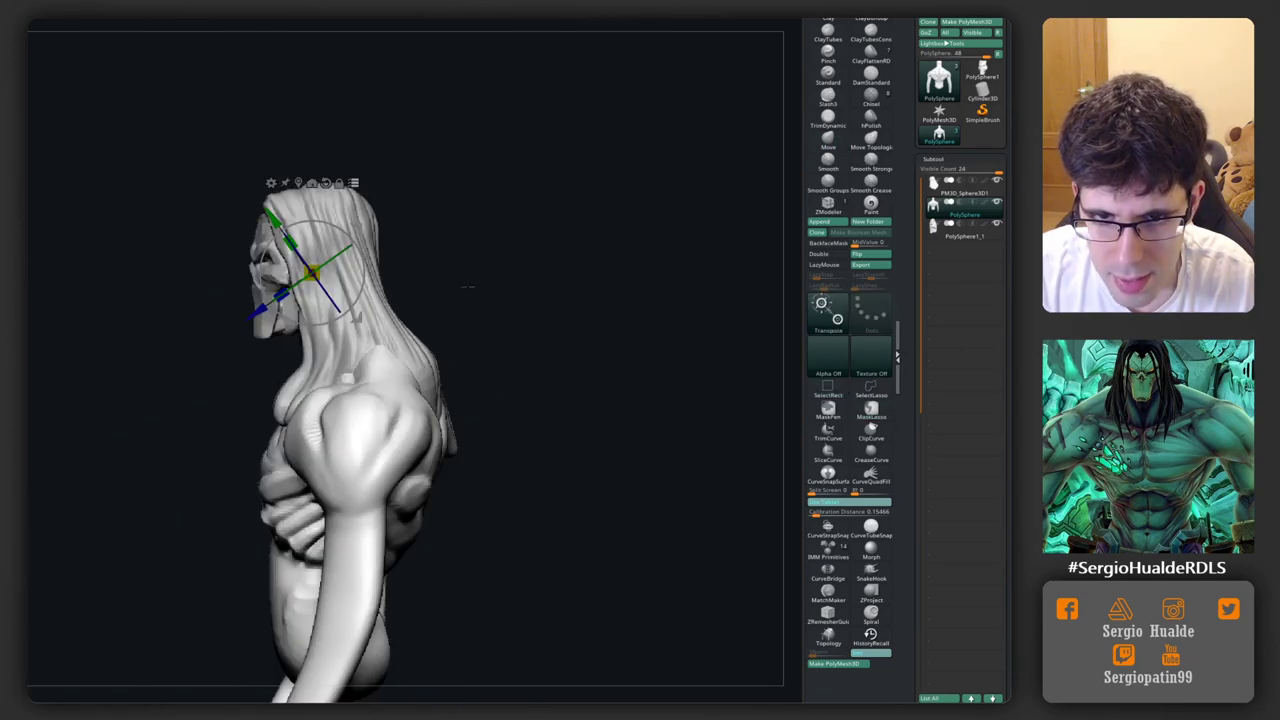
{"action": "left_click_drag", "start_coordinate": [347, 77], "coordinate": [540, 212], "text": "ctrl"}
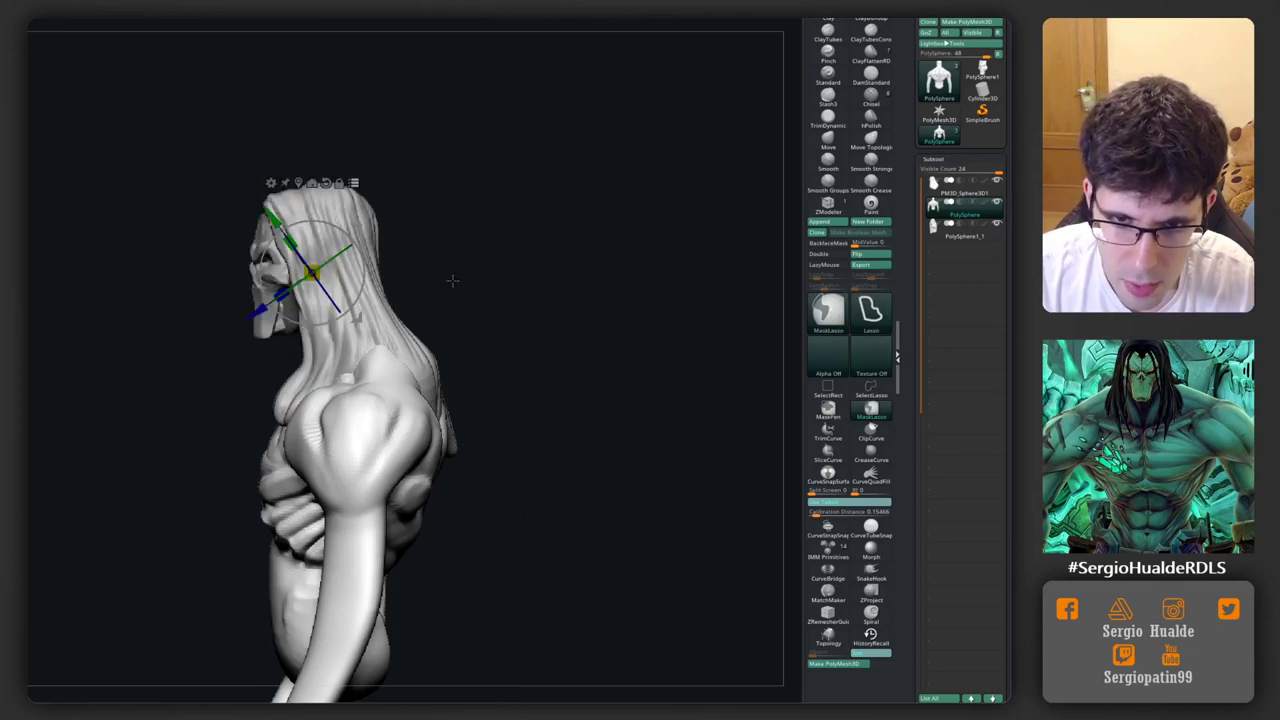
{"action": "mouse_move", "coordinate": [451, 280]}
{"action": "left_mouse_down"}
{"action": "mouse_move", "coordinate": [506, 293]}
{"action": "mouse_move", "coordinate": [315, 230]}
{"action": "left_mouse_up"}
{"action": "key", "text": "ctrl"}
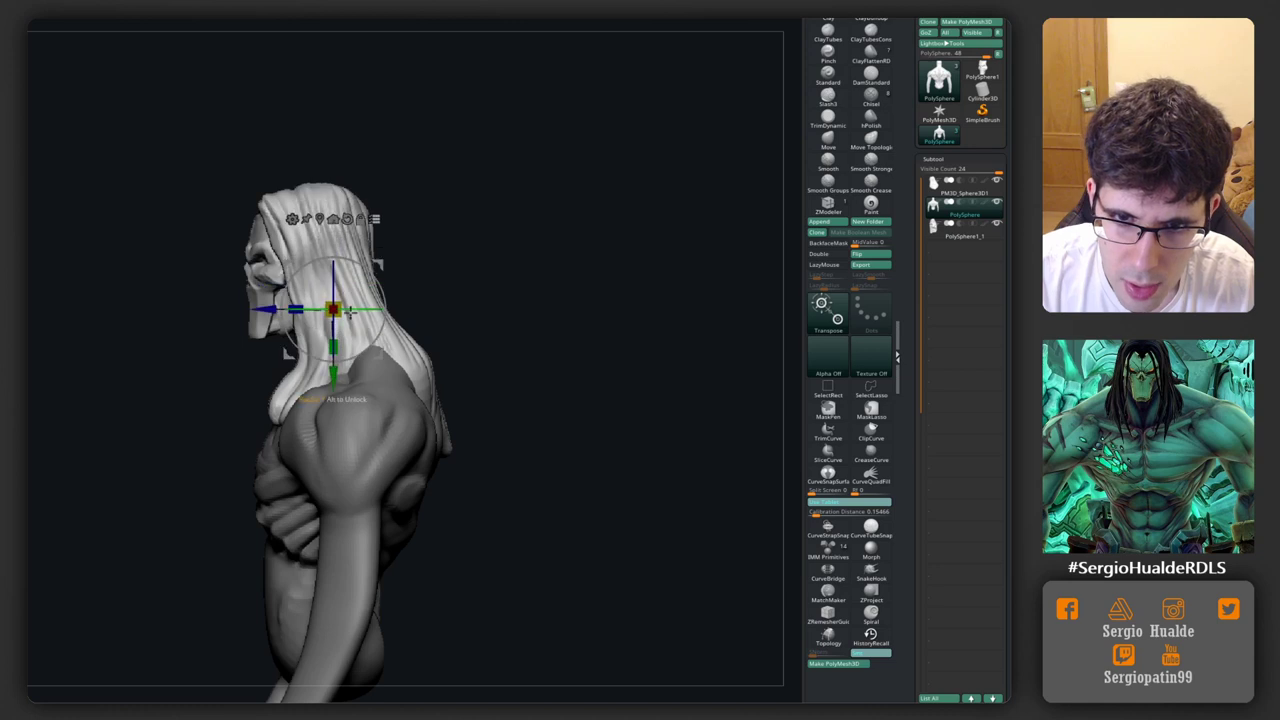
Step: Scale the head, hair and mask down to about 0.95 and raise them slightly
{"action": "left_click_drag", "start_coordinate": [334, 310], "coordinate": [334, 309]}
{"action": "mouse_move", "coordinate": [480, 260]}
{"action": "left_mouse_down"}
{"action": "mouse_move", "coordinate": [443, 263]}
{"action": "mouse_move", "coordinate": [423, 291]}
{"action": "left_mouse_up"}
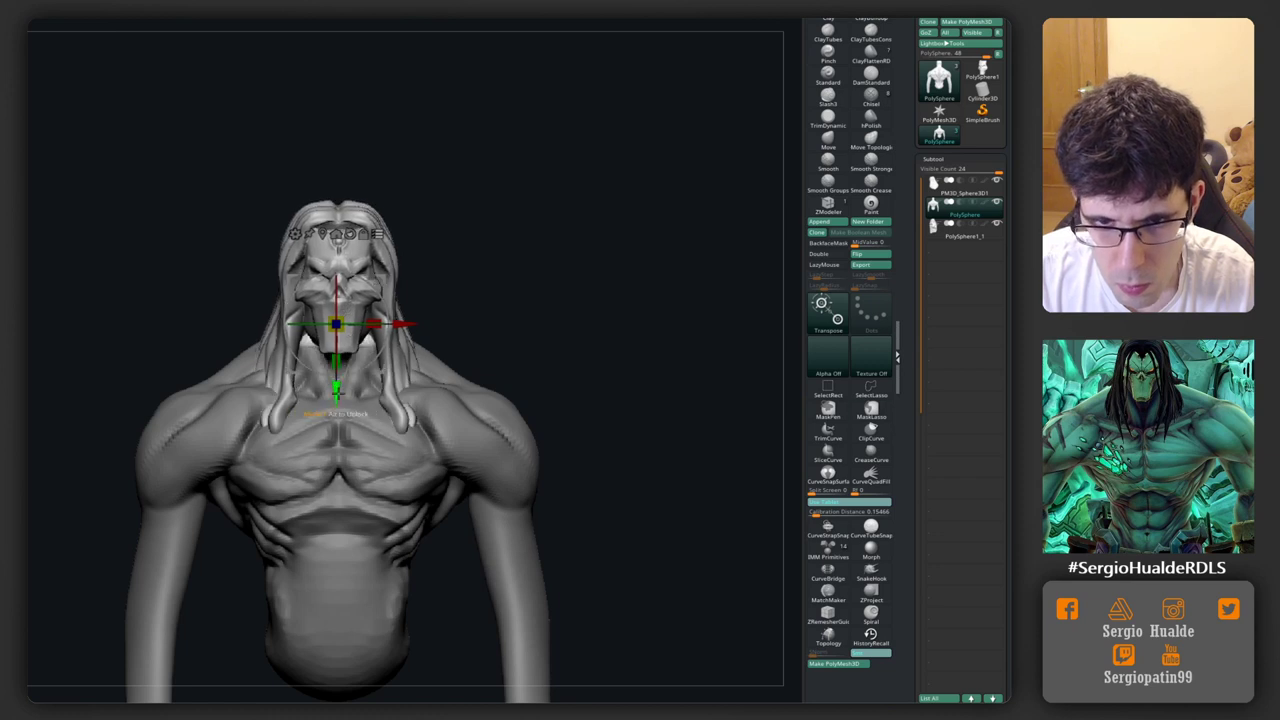
{"action": "left_click_drag", "start_coordinate": [337, 388], "coordinate": [341, 382]}
{"action": "mouse_move", "coordinate": [443, 300]}
{"action": "left_mouse_down"}
{"action": "mouse_move", "coordinate": [437, 271]}
{"action": "mouse_move", "coordinate": [411, 274]}
{"action": "left_mouse_up"}
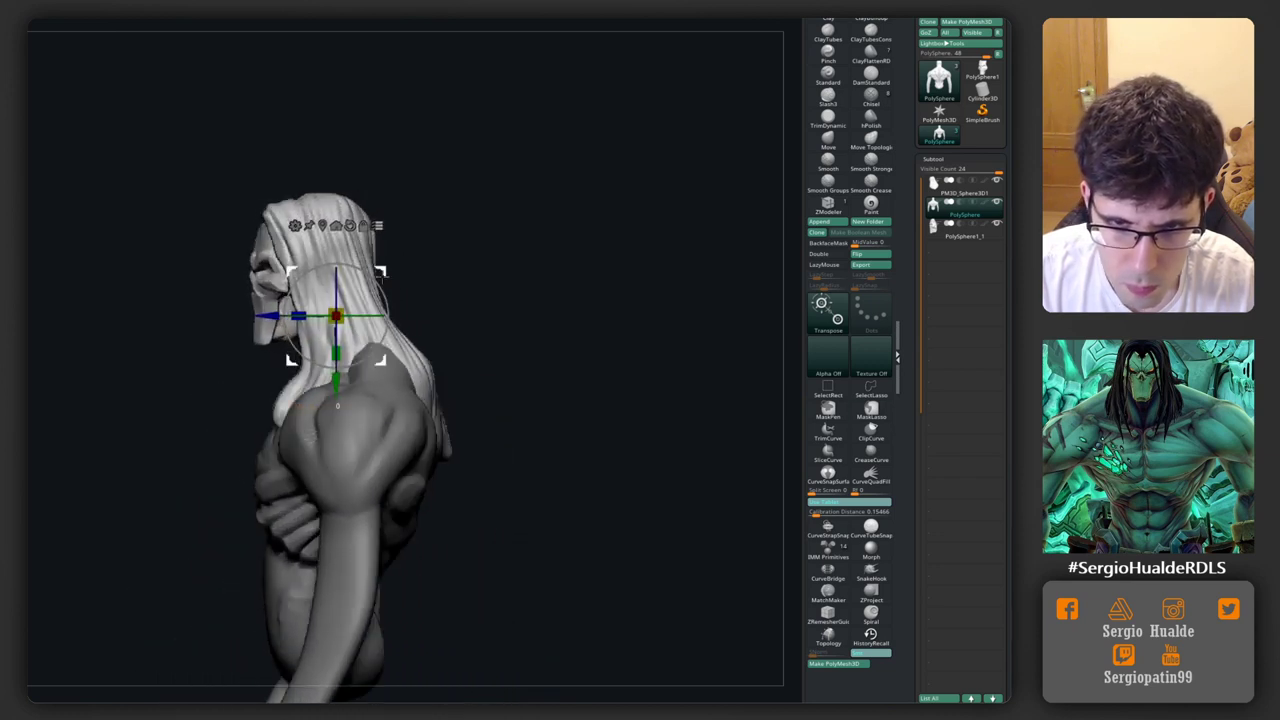
{"action": "left_click_drag", "start_coordinate": [337, 385], "coordinate": [339, 385]}
{"action": "mouse_move", "coordinate": [383, 271]}
{"action": "left_mouse_down"}
{"action": "mouse_move", "coordinate": [452, 307]}
{"action": "mouse_move", "coordinate": [491, 309]}
{"action": "mouse_move", "coordinate": [443, 309]}
{"action": "mouse_move", "coordinate": [412, 344]}
{"action": "mouse_move", "coordinate": [466, 286]}
{"action": "mouse_move", "coordinate": [425, 287]}
{"action": "mouse_move", "coordinate": [451, 117]}
{"action": "left_mouse_up"}
{"action": "key", "text": "q"}
Step: Hide the hair and skull mask subtools and pick the Clay brush for the shoulders
{"action": "left_click", "coordinate": [414, 334], "text": "ctrl+shift"}
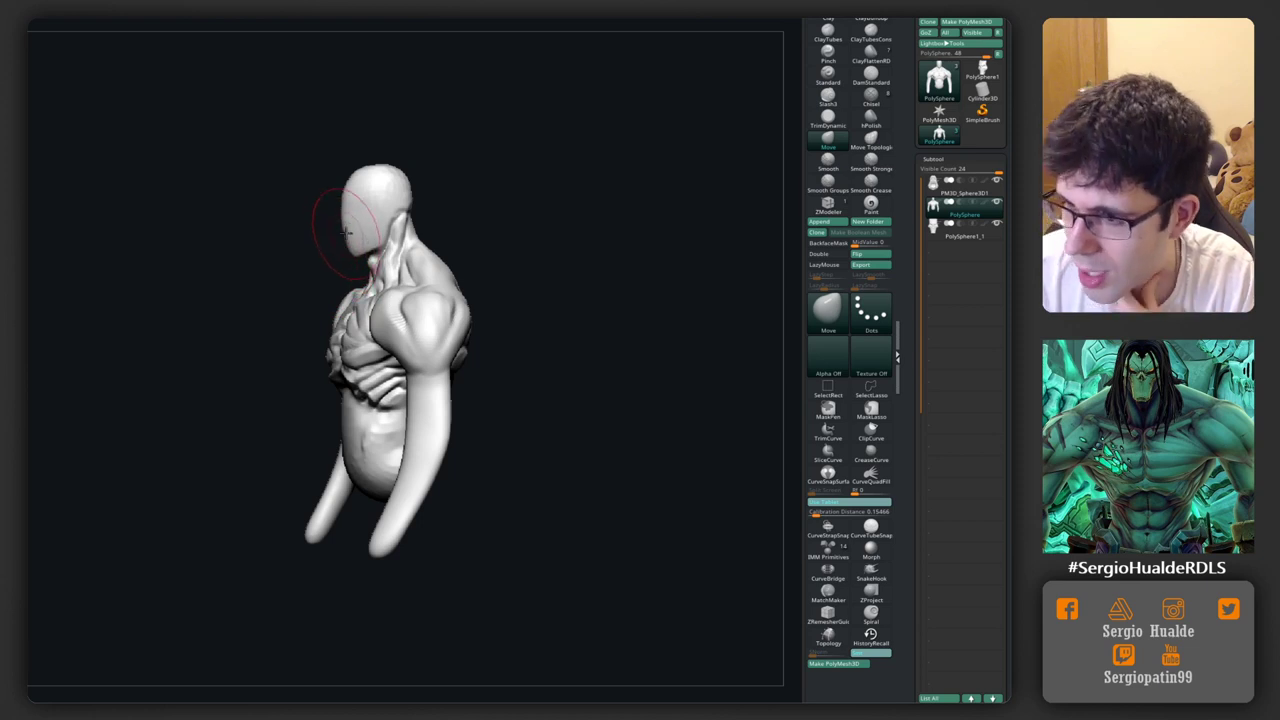
{"action": "mouse_move", "coordinate": [509, 237]}
{"action": "left_mouse_down"}
{"action": "mouse_move", "coordinate": [485, 228]}
{"action": "mouse_move", "coordinate": [369, 316]}
{"action": "mouse_move", "coordinate": [374, 303]}
{"action": "left_mouse_up"}
{"action": "key", "text": "b"}
{"action": "key", "text": "c"}
{"action": "key", "text": "l"}
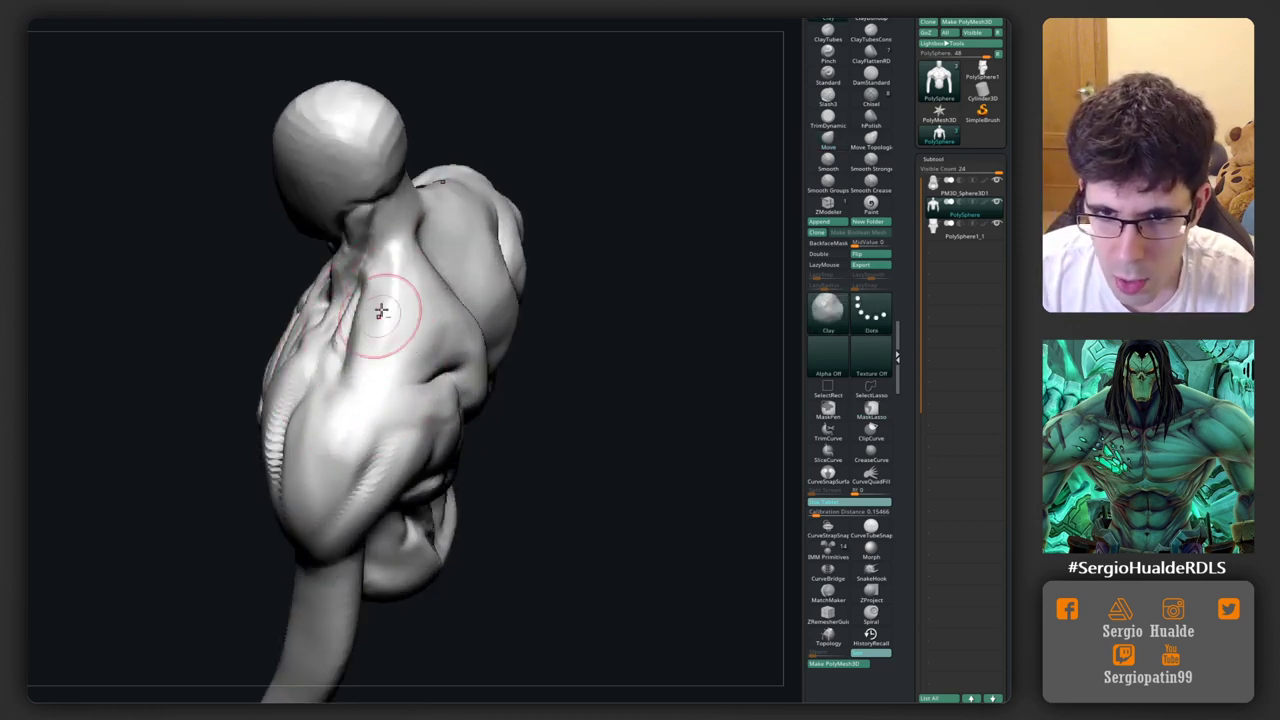
{"action": "right_click_drag", "start_coordinate": [391, 357], "coordinate": [349, 271]}
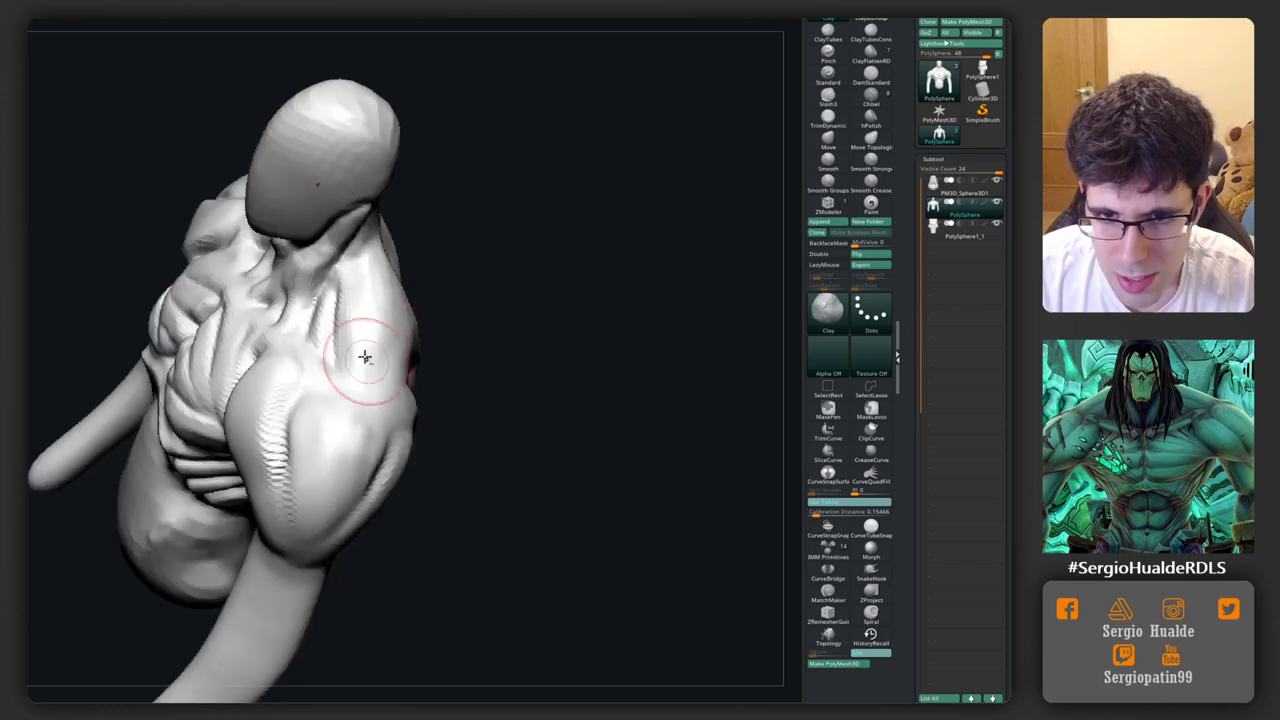
{"action": "mouse_move", "coordinate": [323, 374]}
{"action": "right_mouse_down"}
{"action": "mouse_move", "coordinate": [329, 334]}
{"action": "mouse_move", "coordinate": [316, 330]}
{"action": "right_mouse_up"}
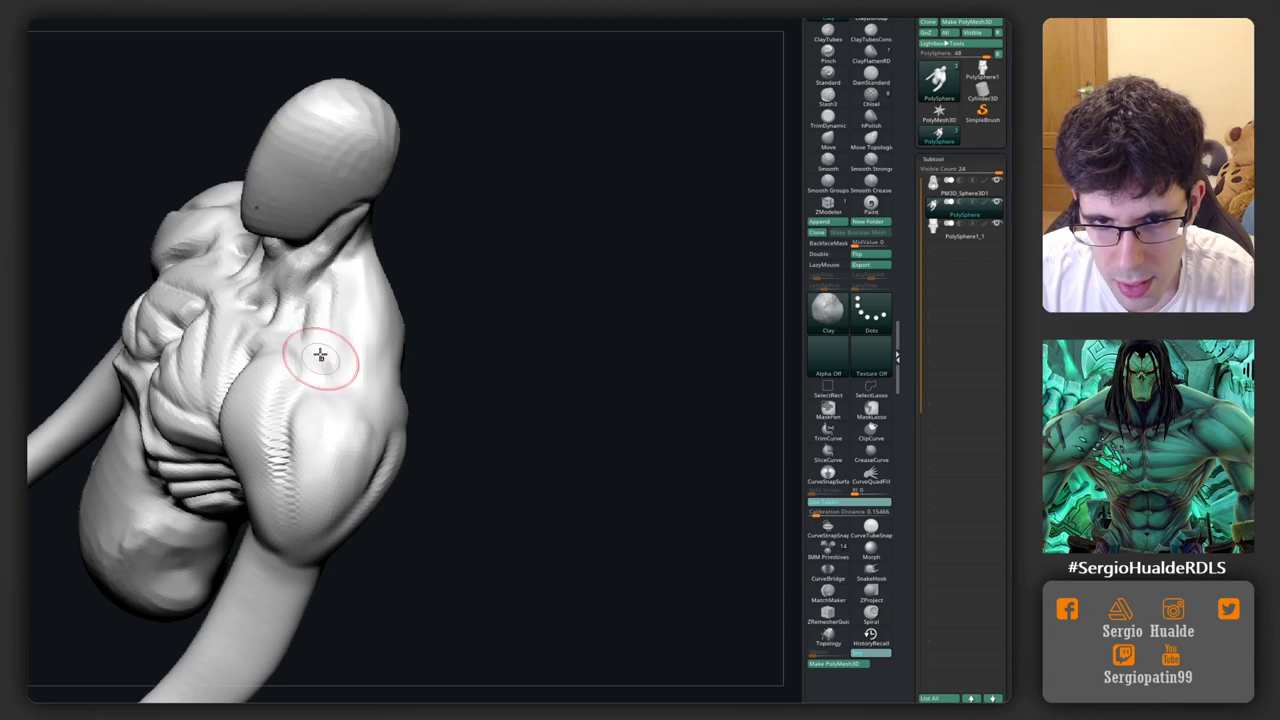
{"action": "mouse_move", "coordinate": [352, 384]}
{"action": "right_mouse_down"}
{"action": "mouse_move", "coordinate": [343, 343]}
{"action": "mouse_move", "coordinate": [374, 334]}
{"action": "right_mouse_up"}
Step: Shape the shoulder and ribs with Move, then build up the upper back and left shoulder with Clay
{"action": "key", "text": "b"}
{"action": "key", "text": "m"}
{"action": "key", "text": "v"}
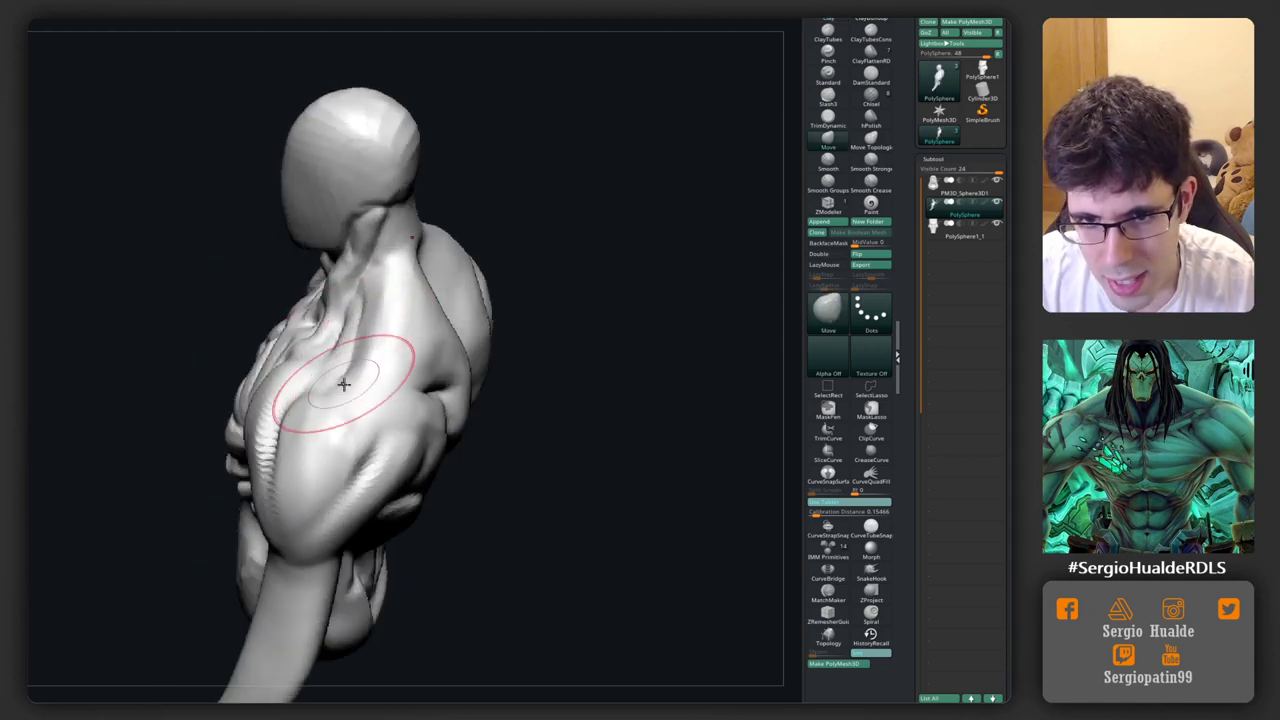
{"action": "mouse_move", "coordinate": [343, 380]}
{"action": "right_mouse_down"}
{"action": "mouse_move", "coordinate": [360, 403]}
{"action": "mouse_move", "coordinate": [421, 357]}
{"action": "mouse_move", "coordinate": [394, 372]}
{"action": "mouse_move", "coordinate": [414, 349]}
{"action": "mouse_move", "coordinate": [443, 380]}
{"action": "mouse_move", "coordinate": [411, 397]}
{"action": "right_mouse_up"}
{"action": "key", "text": "b"}
{"action": "key", "text": "c"}
{"action": "key", "text": "l"}
{"action": "left_click_drag", "start_coordinate": [411, 397], "coordinate": [378, 394]}
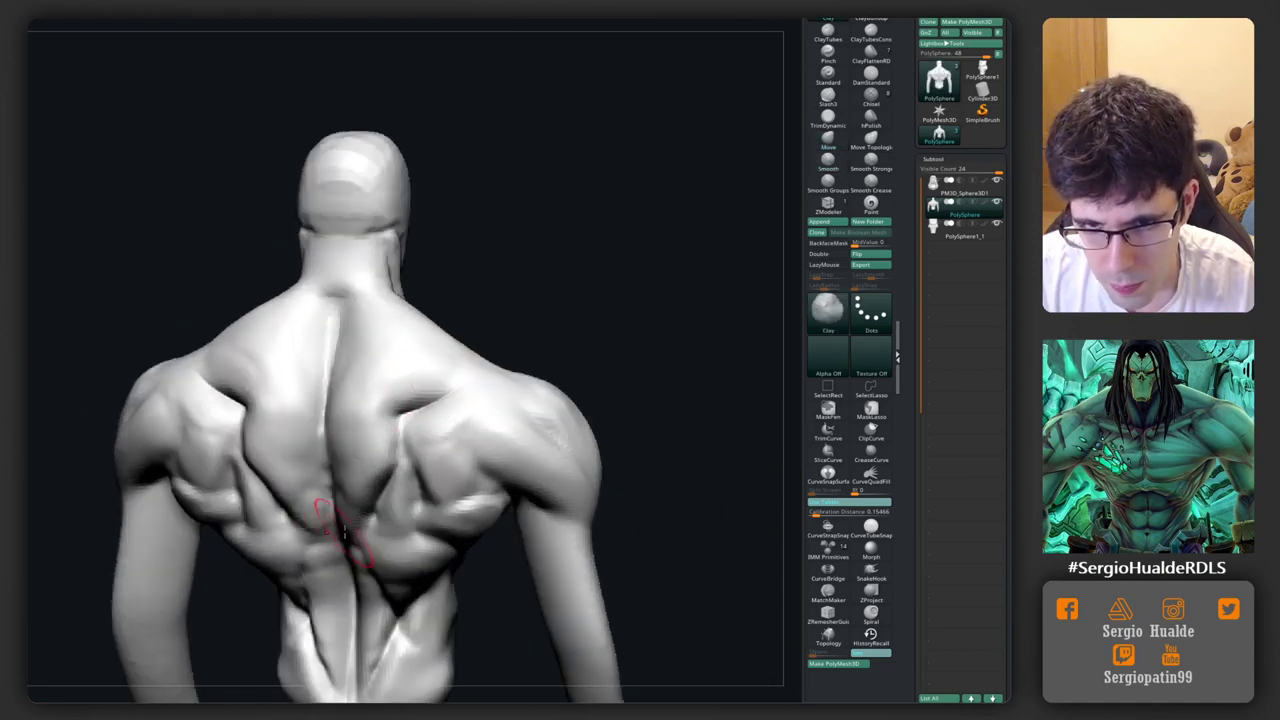
Step: Flatten the back along the spine with TrimDynamic
{"action": "right_click_drag", "start_coordinate": [343, 530], "coordinate": [371, 449]}
{"action": "key", "text": "b"}
{"action": "key", "text": "t"}
{"action": "key", "text": "d"}
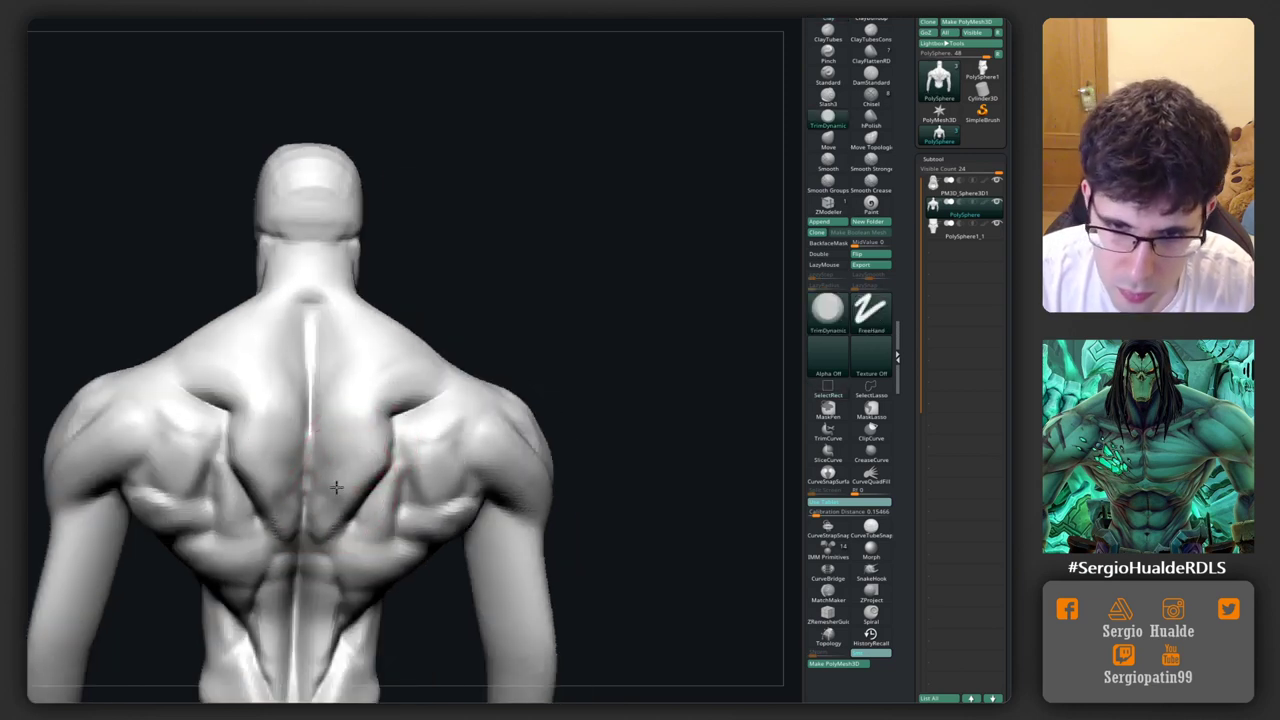
{"action": "left_click_drag", "start_coordinate": [336, 487], "coordinate": [348, 354]}
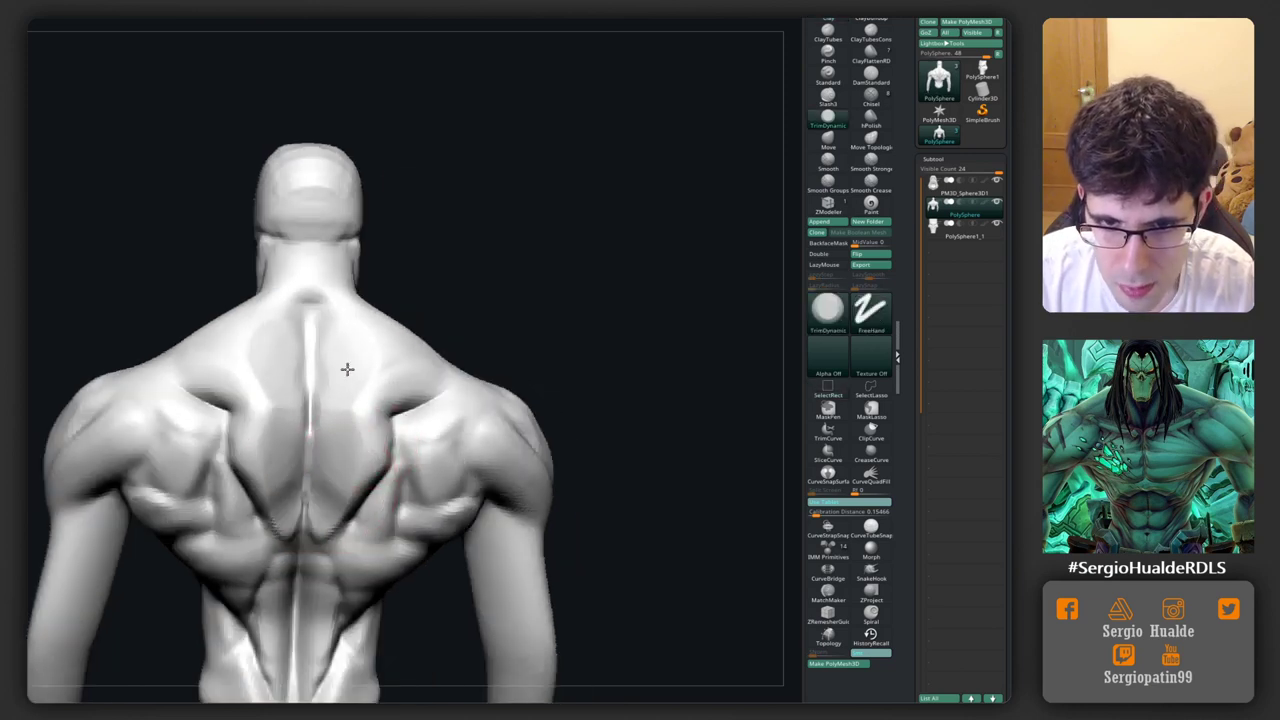
{"action": "mouse_move", "coordinate": [337, 490]}
{"action": "right_mouse_down"}
{"action": "mouse_move", "coordinate": [386, 429]}
{"action": "mouse_move", "coordinate": [384, 484]}
{"action": "right_mouse_up"}
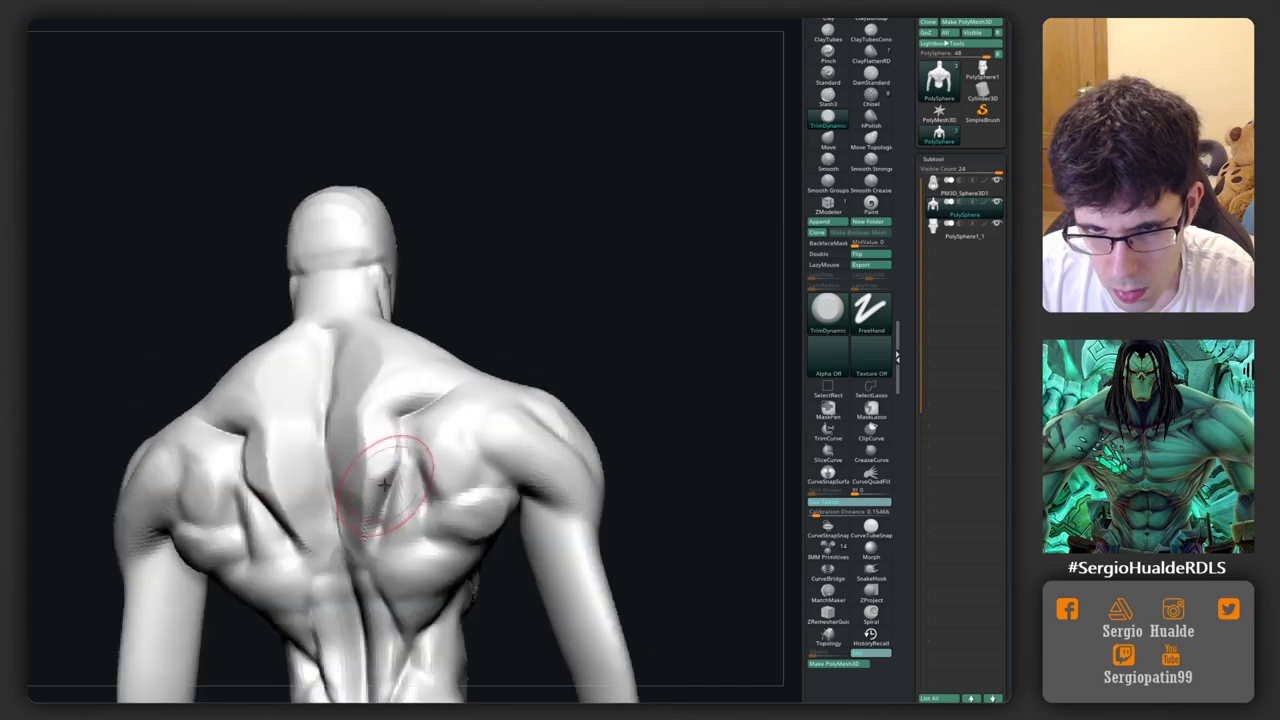
{"action": "mouse_move", "coordinate": [391, 400]}
{"action": "right_mouse_down"}
{"action": "mouse_move", "coordinate": [363, 491]}
{"action": "mouse_move", "coordinate": [391, 443]}
{"action": "mouse_move", "coordinate": [316, 435]}
{"action": "mouse_move", "coordinate": [343, 383]}
{"action": "mouse_move", "coordinate": [334, 352]}
{"action": "right_mouse_up"}
Step: Flatten a plane on the left side of the neck with TrimDynamic
{"action": "key", "text": "b"}
{"action": "key", "text": "d"}
{"action": "key", "text": "s"}
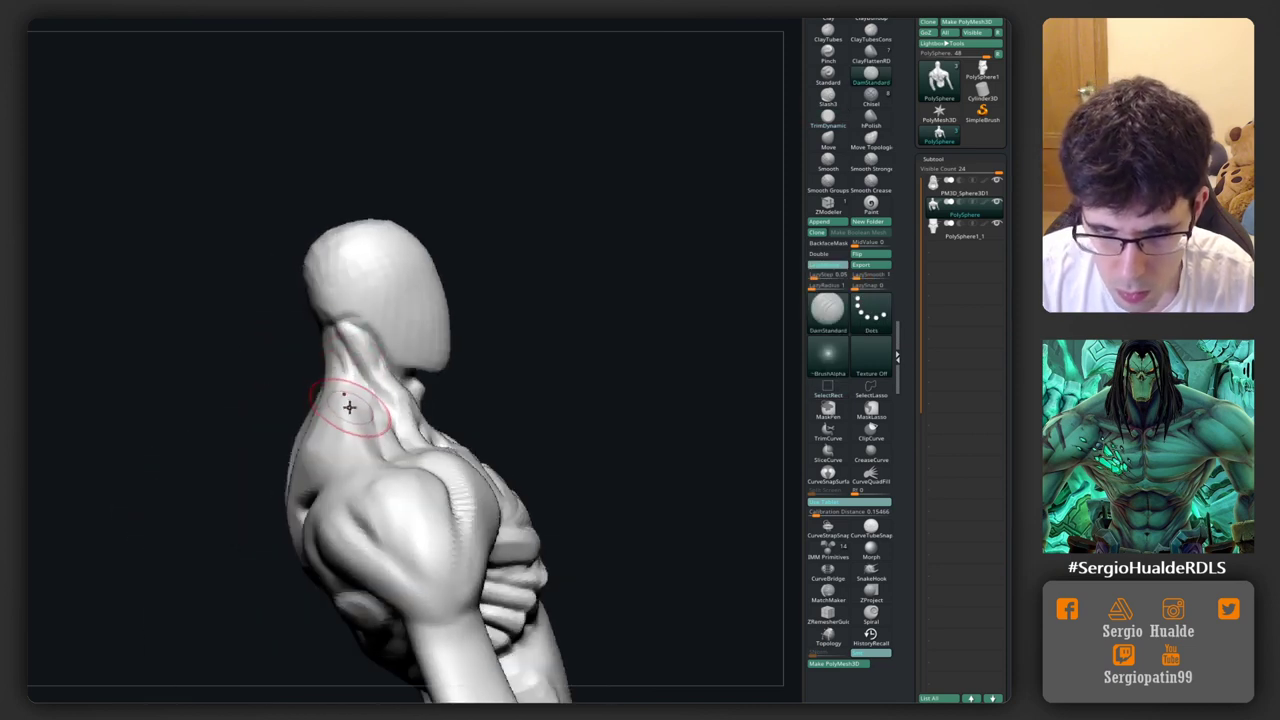
{"action": "key", "text": "b"}
{"action": "key", "text": "t"}
{"action": "key", "text": "d"}
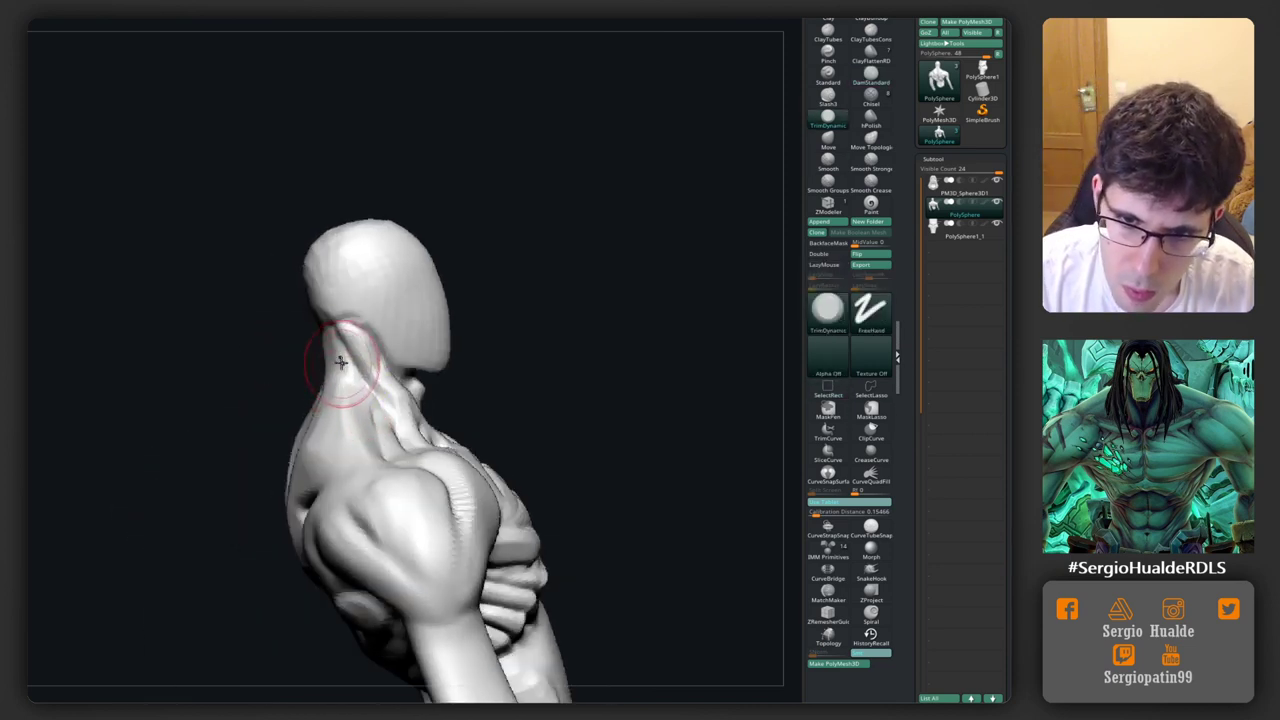
{"action": "left_click_drag", "start_coordinate": [340, 362], "coordinate": [368, 378]}
{"action": "mouse_move", "coordinate": [410, 410]}
{"action": "right_mouse_down"}
{"action": "mouse_move", "coordinate": [423, 420]}
{"action": "mouse_move", "coordinate": [528, 400]}
{"action": "mouse_move", "coordinate": [500, 378]}
{"action": "right_mouse_up"}
{"action": "key", "text": "b"}
{"action": "key", "text": "m"}
{"action": "key", "text": "v"}
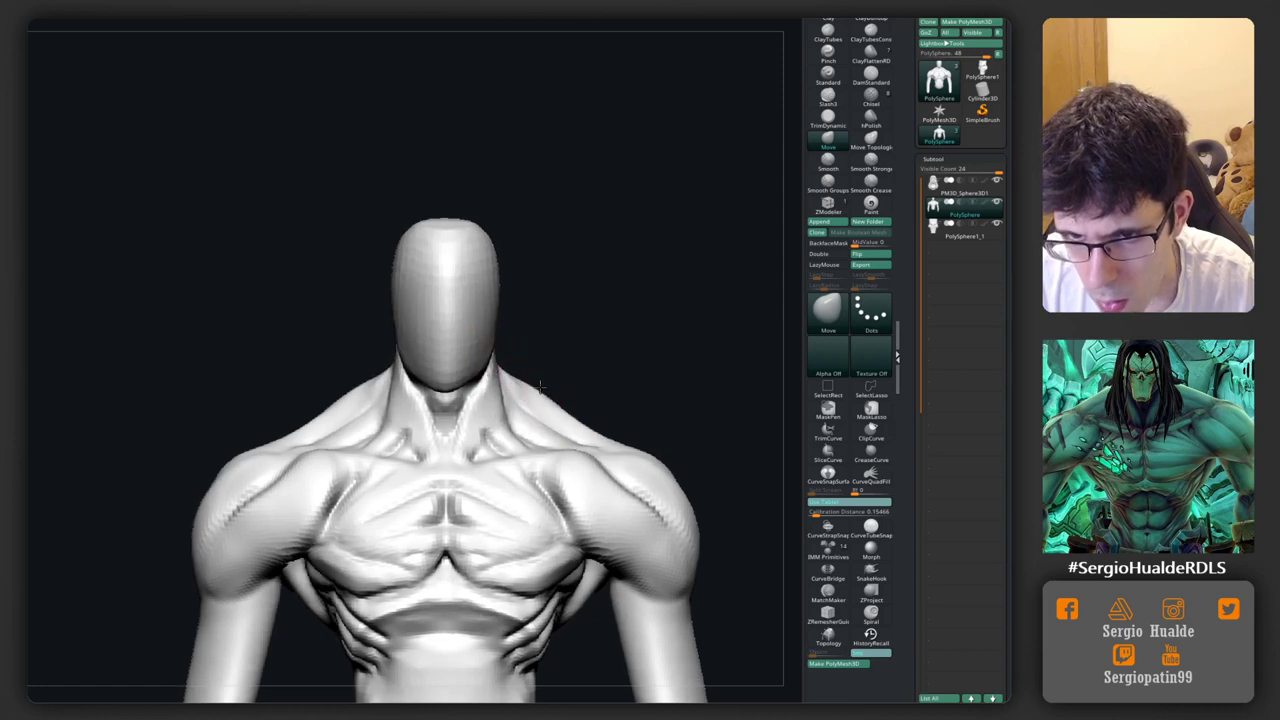
Step: Carve a groove into the lower abdomen with DamStandard
{"action": "mouse_move", "coordinate": [528, 385]}
{"action": "right_mouse_down"}
{"action": "mouse_move", "coordinate": [414, 331]}
{"action": "mouse_move", "coordinate": [384, 384]}
{"action": "mouse_move", "coordinate": [360, 377]}
{"action": "mouse_move", "coordinate": [360, 328]}
{"action": "mouse_move", "coordinate": [303, 339]}
{"action": "mouse_move", "coordinate": [309, 328]}
{"action": "mouse_move", "coordinate": [306, 397]}
{"action": "mouse_move", "coordinate": [356, 337]}
{"action": "right_mouse_up"}
{"action": "key", "text": "b"}
{"action": "key", "text": "d"}
{"action": "key", "text": "s"}
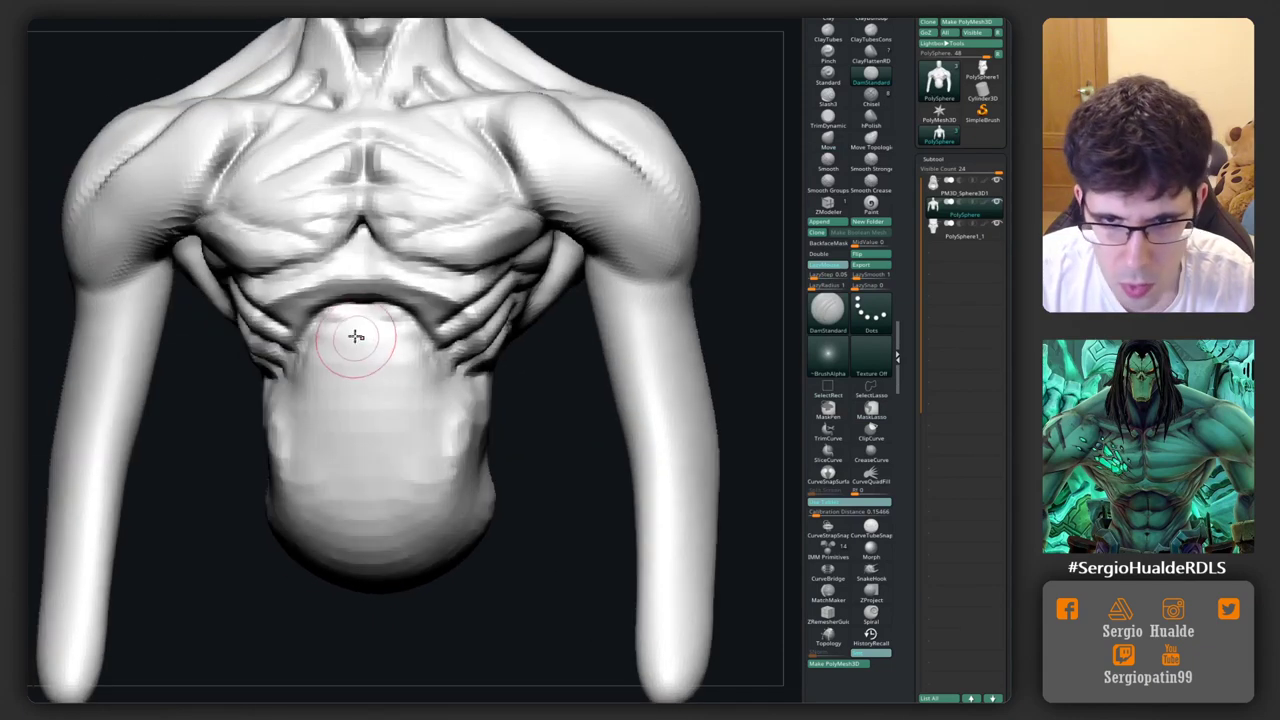
{"action": "right_click_drag", "start_coordinate": [361, 405], "coordinate": [352, 326]}
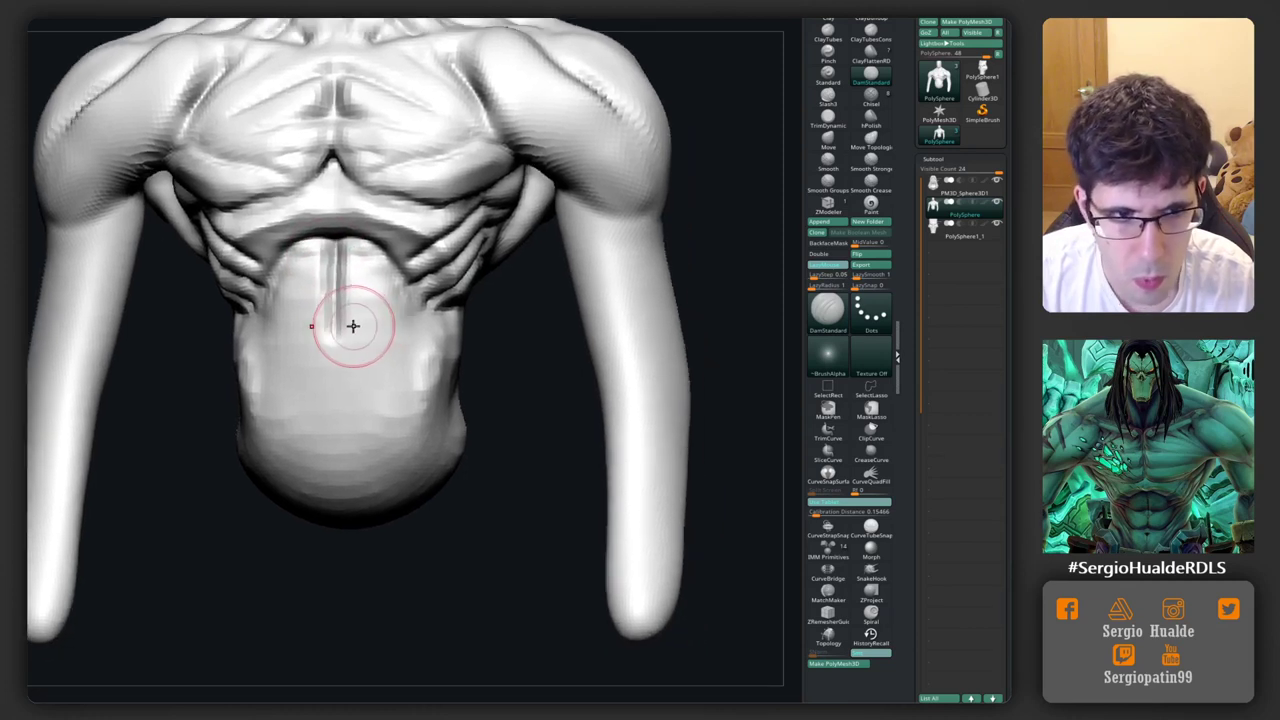
{"action": "left_click_drag", "start_coordinate": [290, 303], "coordinate": [395, 298]}
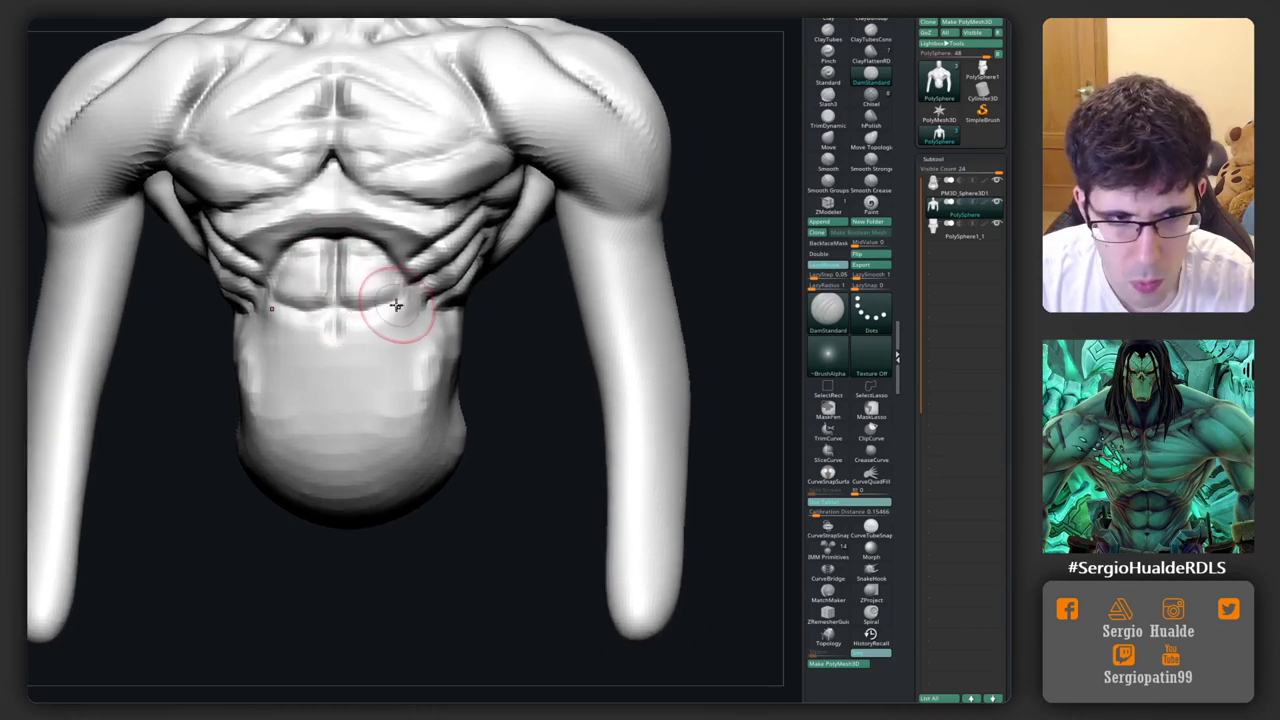
{"action": "right_click_drag", "start_coordinate": [388, 320], "coordinate": [340, 358]}
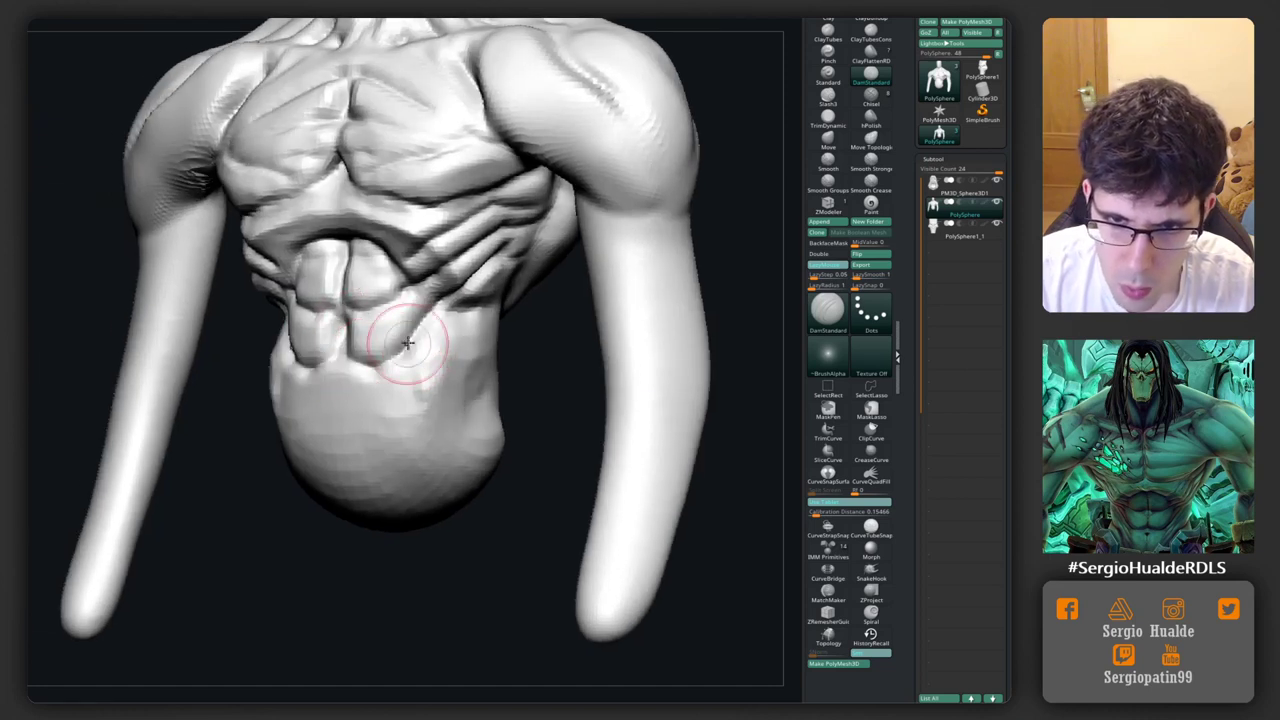
{"action": "mouse_move", "coordinate": [351, 393]}
{"action": "right_mouse_down", "text": "shift"}
{"action": "mouse_move", "coordinate": [330, 393]}
{"action": "mouse_move", "coordinate": [434, 354]}
{"action": "mouse_move", "coordinate": [415, 346]}
{"action": "mouse_move", "coordinate": [443, 335]}
{"action": "right_mouse_up", "text": "shift"}
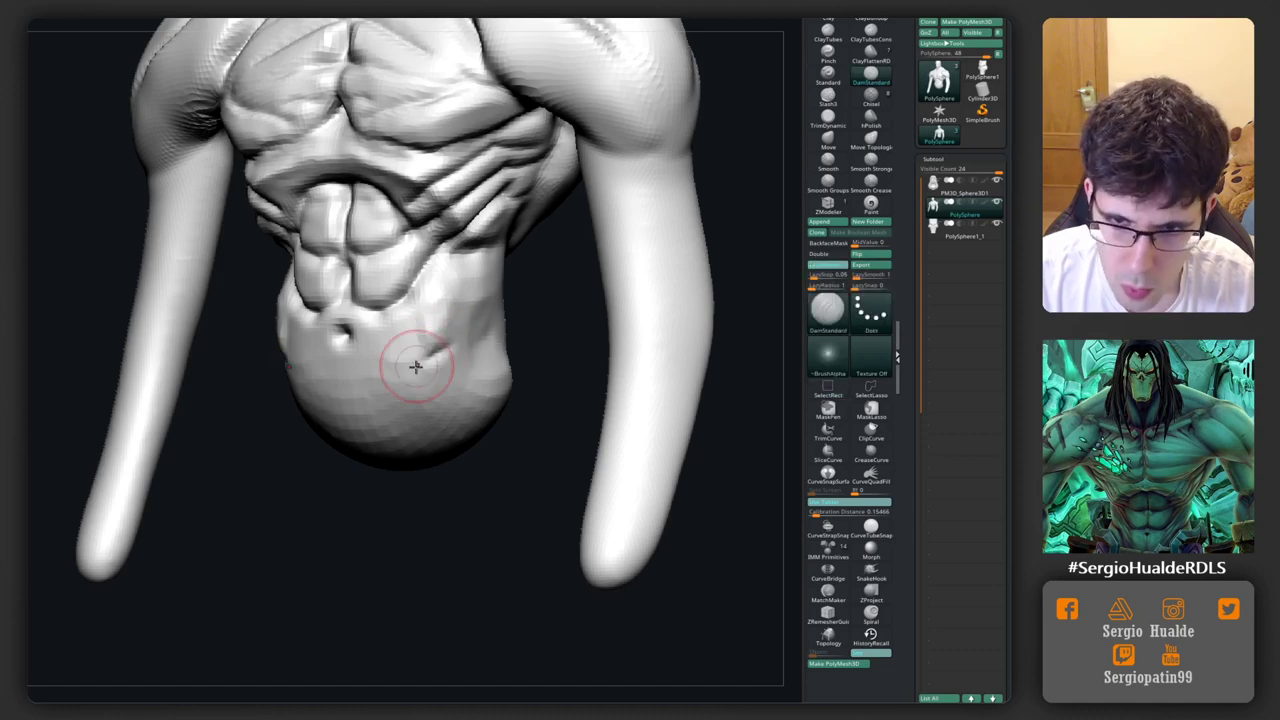
{"action": "mouse_move", "coordinate": [418, 362]}
{"action": "right_mouse_down", "text": "shift"}
{"action": "mouse_move", "coordinate": [403, 394]}
{"action": "mouse_move", "coordinate": [432, 360]}
{"action": "mouse_move", "coordinate": [408, 342]}
{"action": "right_mouse_up", "text": "shift"}
Step: Push the lower abdomen into shape with Move, then make the Clay brush much smaller
{"action": "key", "text": "b"}
{"action": "key", "text": "m"}
{"action": "key", "text": "v"}
{"action": "mouse_move", "coordinate": [445, 337]}
{"action": "left_mouse_down"}
{"action": "mouse_move", "coordinate": [440, 286]}
{"action": "mouse_move", "coordinate": [457, 297]}
{"action": "mouse_move", "coordinate": [450, 320]}
{"action": "left_mouse_up"}
{"action": "right_click_drag", "start_coordinate": [450, 320], "coordinate": [473, 338], "text": "shift"}
{"action": "key", "text": "b"}
{"action": "key", "text": "c"}
{"action": "key", "text": "l"}
{"action": "key", "text": "s"}
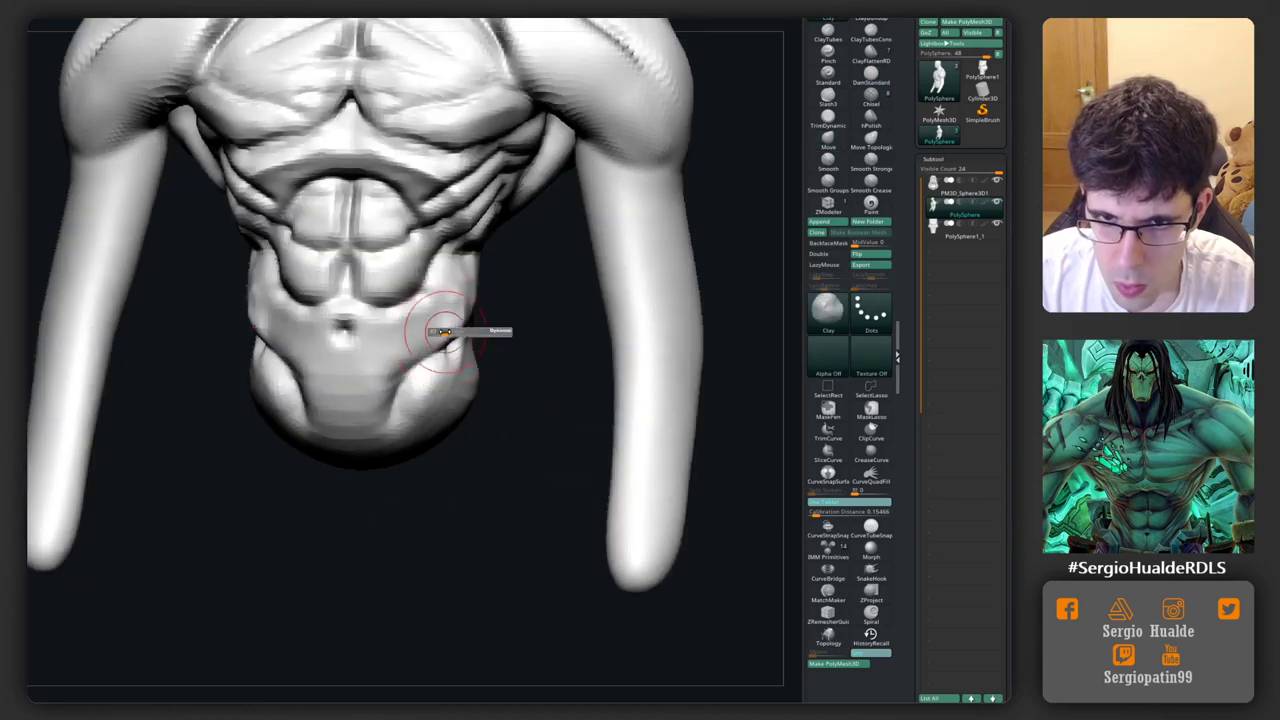
{"action": "left_click_drag", "start_coordinate": [450, 325], "coordinate": [416, 355]}
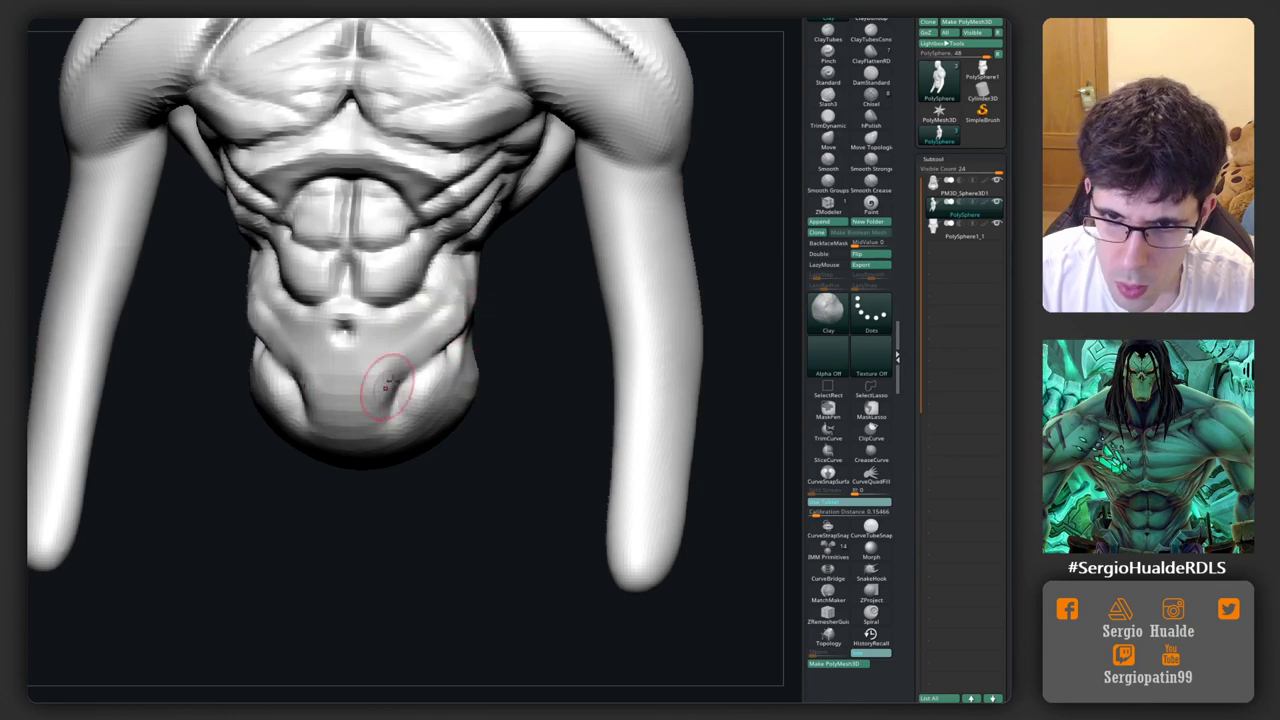
Step: Reshape the lower abdomen with Move, checking it from front and three-quarter views
{"action": "mouse_move", "coordinate": [400, 337]}
{"action": "right_mouse_down"}
{"action": "mouse_move", "coordinate": [343, 343]}
{"action": "mouse_move", "coordinate": [346, 374]}
{"action": "mouse_move", "coordinate": [337, 337]}
{"action": "right_mouse_up"}
{"action": "key", "text": "b"}
{"action": "key", "text": "m"}
{"action": "key", "text": "v"}
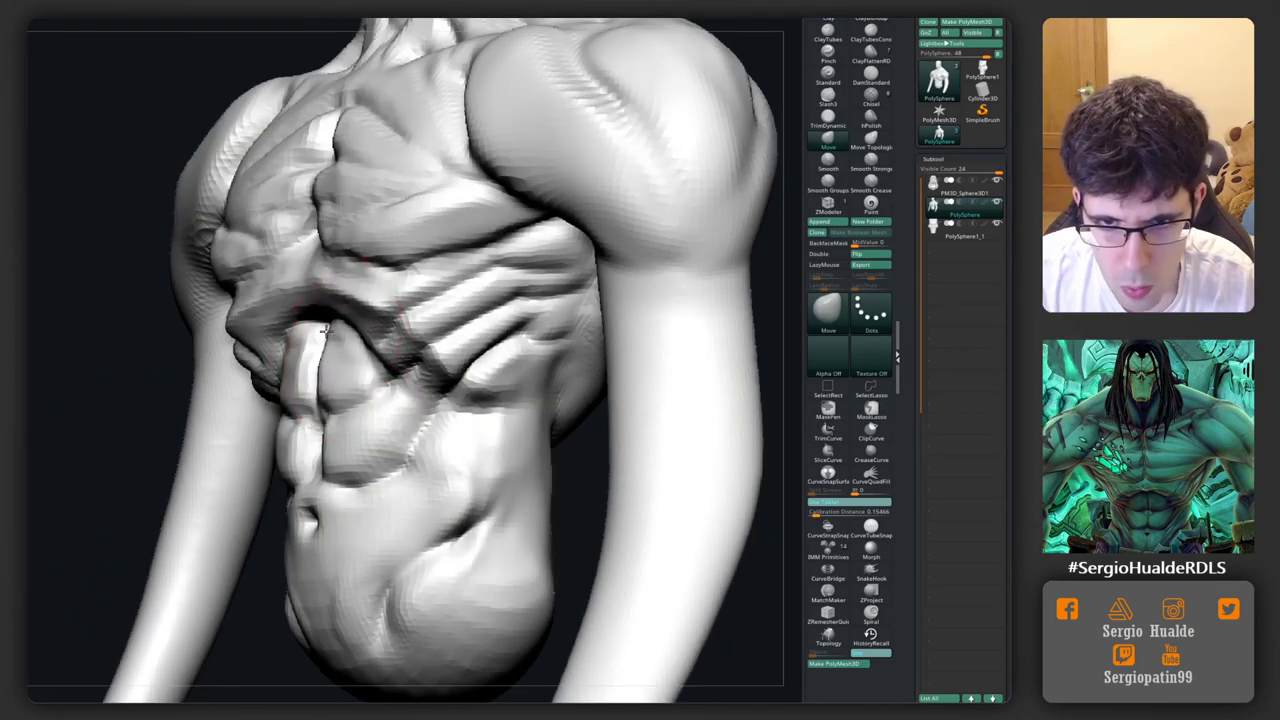
{"action": "right_click_drag", "start_coordinate": [338, 398], "coordinate": [343, 409]}
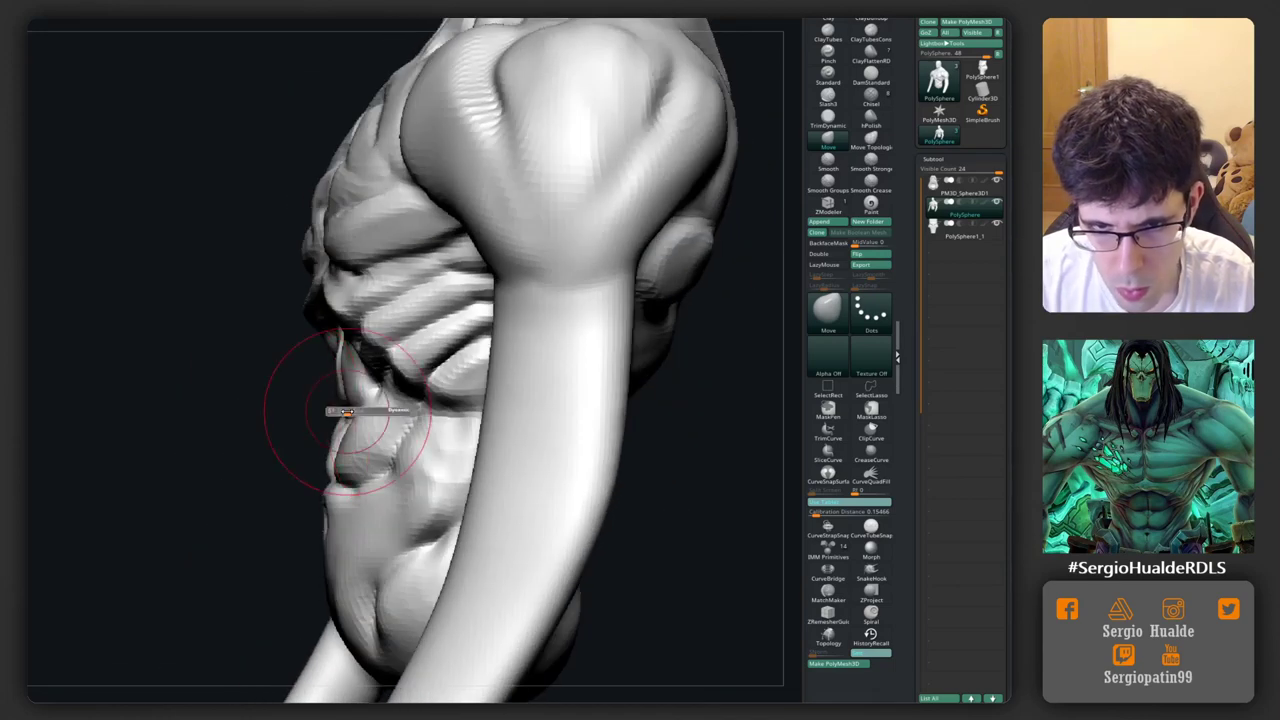
{"action": "key", "text": "f"}
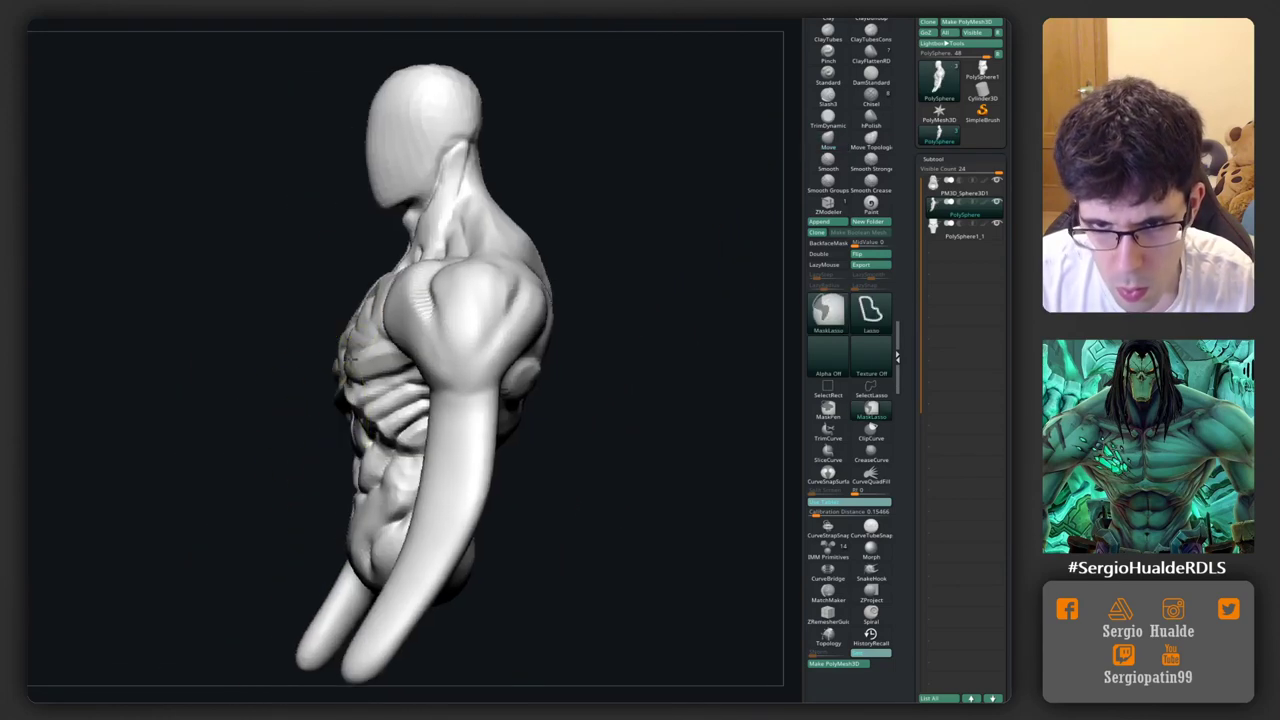
{"action": "mouse_move", "coordinate": [340, 470]}
{"action": "right_mouse_down"}
{"action": "mouse_move", "coordinate": [398, 465]}
{"action": "mouse_move", "coordinate": [333, 420]}
{"action": "right_mouse_up"}
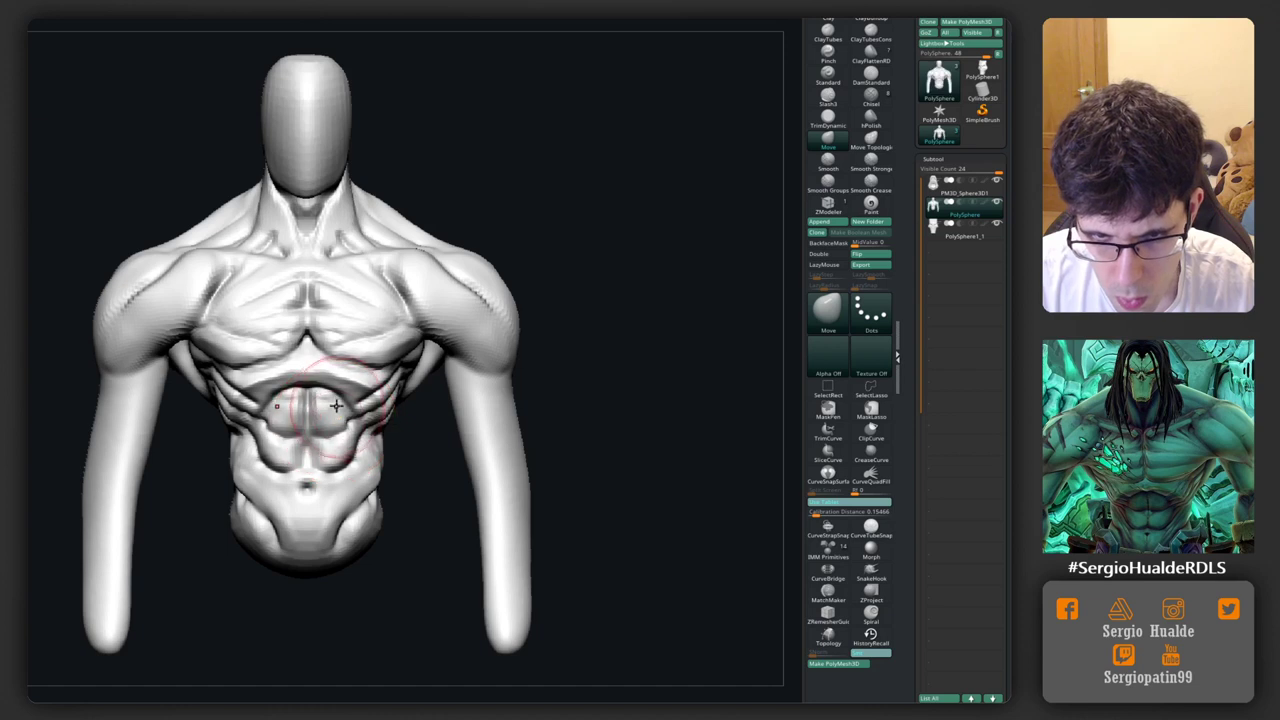
{"action": "left_click_drag", "start_coordinate": [347, 451], "coordinate": [343, 494]}
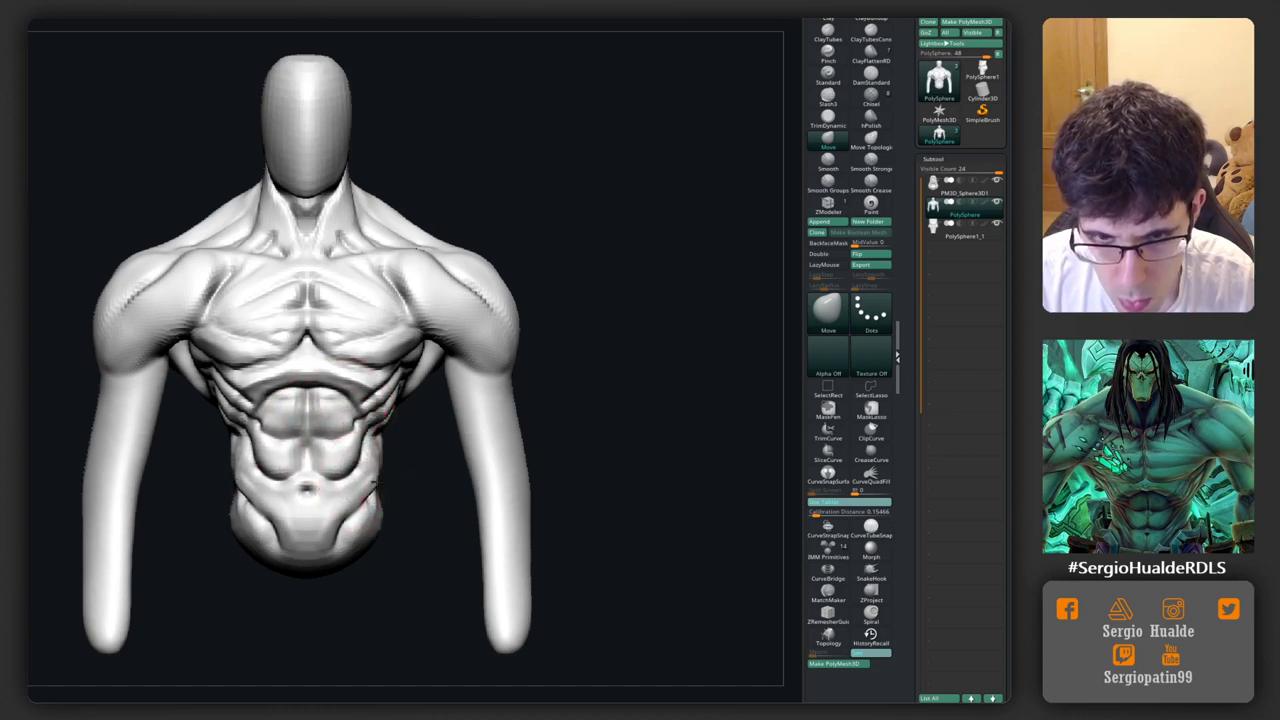
{"action": "mouse_move", "coordinate": [368, 488]}
{"action": "right_mouse_down"}
{"action": "mouse_move", "coordinate": [300, 371]}
{"action": "mouse_move", "coordinate": [400, 371]}
{"action": "mouse_move", "coordinate": [330, 400]}
{"action": "mouse_move", "coordinate": [375, 420]}
{"action": "mouse_move", "coordinate": [343, 429]}
{"action": "mouse_move", "coordinate": [320, 380]}
{"action": "mouse_move", "coordinate": [318, 409]}
{"action": "mouse_move", "coordinate": [290, 407]}
{"action": "mouse_move", "coordinate": [400, 400]}
{"action": "mouse_move", "coordinate": [426, 437]}
{"action": "mouse_move", "coordinate": [410, 449]}
{"action": "mouse_move", "coordinate": [365, 396]}
{"action": "mouse_move", "coordinate": [414, 414]}
{"action": "right_mouse_up"}
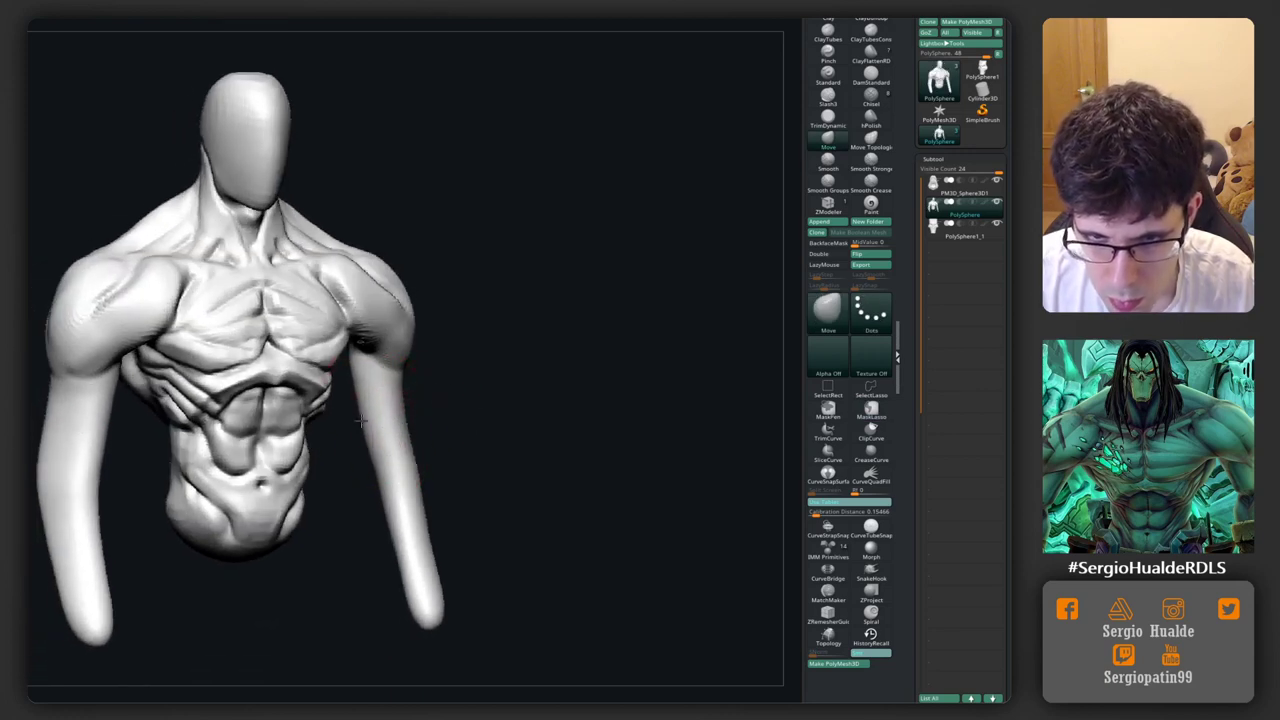
Step: Select Clay, orbit around the back and upper arm, then switch to DamStandard
{"action": "mouse_move", "coordinate": [397, 416]}
{"action": "right_mouse_down"}
{"action": "mouse_move", "coordinate": [357, 423]}
{"action": "mouse_move", "coordinate": [337, 397]}
{"action": "mouse_move", "coordinate": [305, 447]}
{"action": "right_mouse_up"}
{"action": "key", "text": "b"}
{"action": "key", "text": "c"}
{"action": "key", "text": "l"}
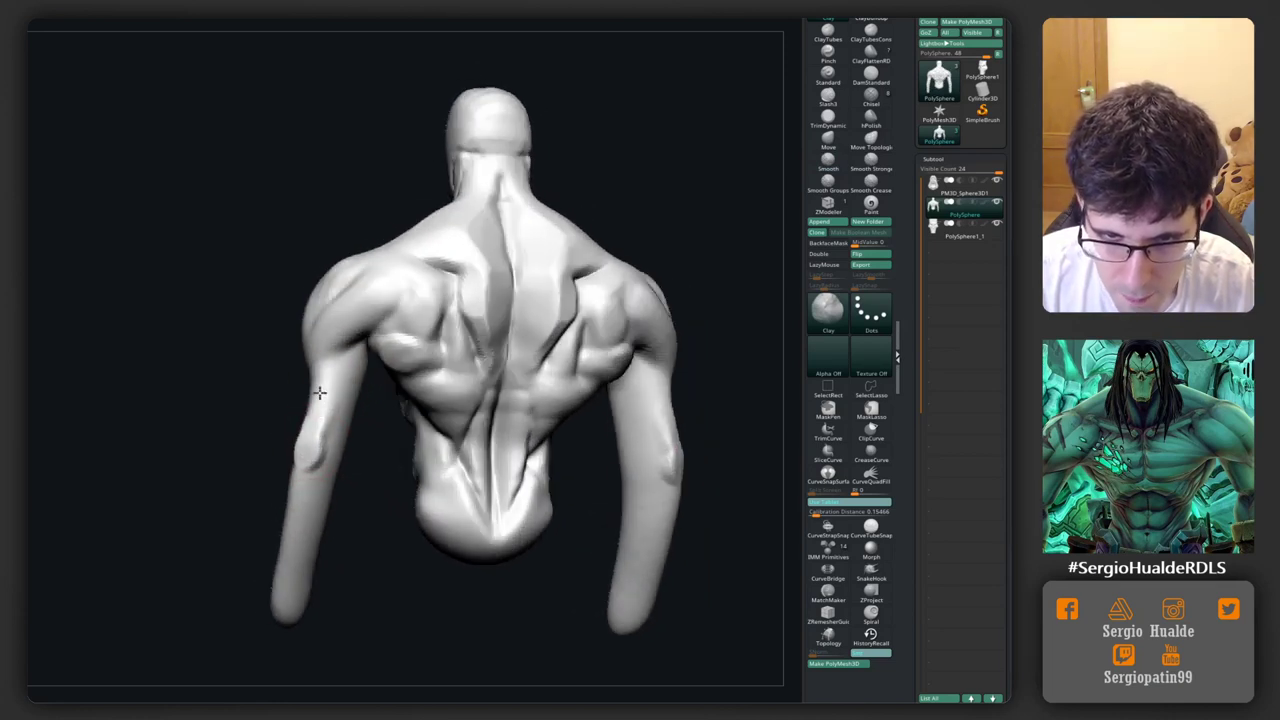
{"action": "right_click_drag", "start_coordinate": [329, 397], "coordinate": [338, 405]}
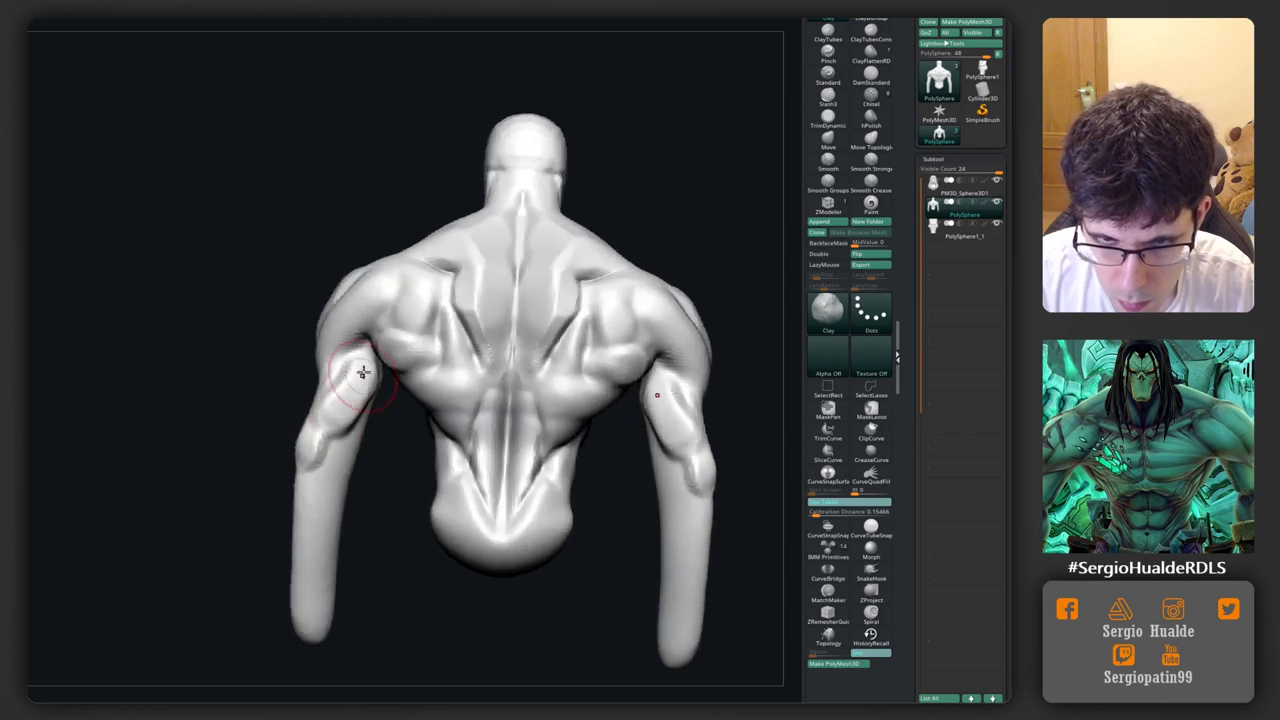
{"action": "mouse_move", "coordinate": [366, 374]}
{"action": "right_mouse_down"}
{"action": "mouse_move", "coordinate": [333, 404]}
{"action": "mouse_move", "coordinate": [305, 372]}
{"action": "right_mouse_up"}
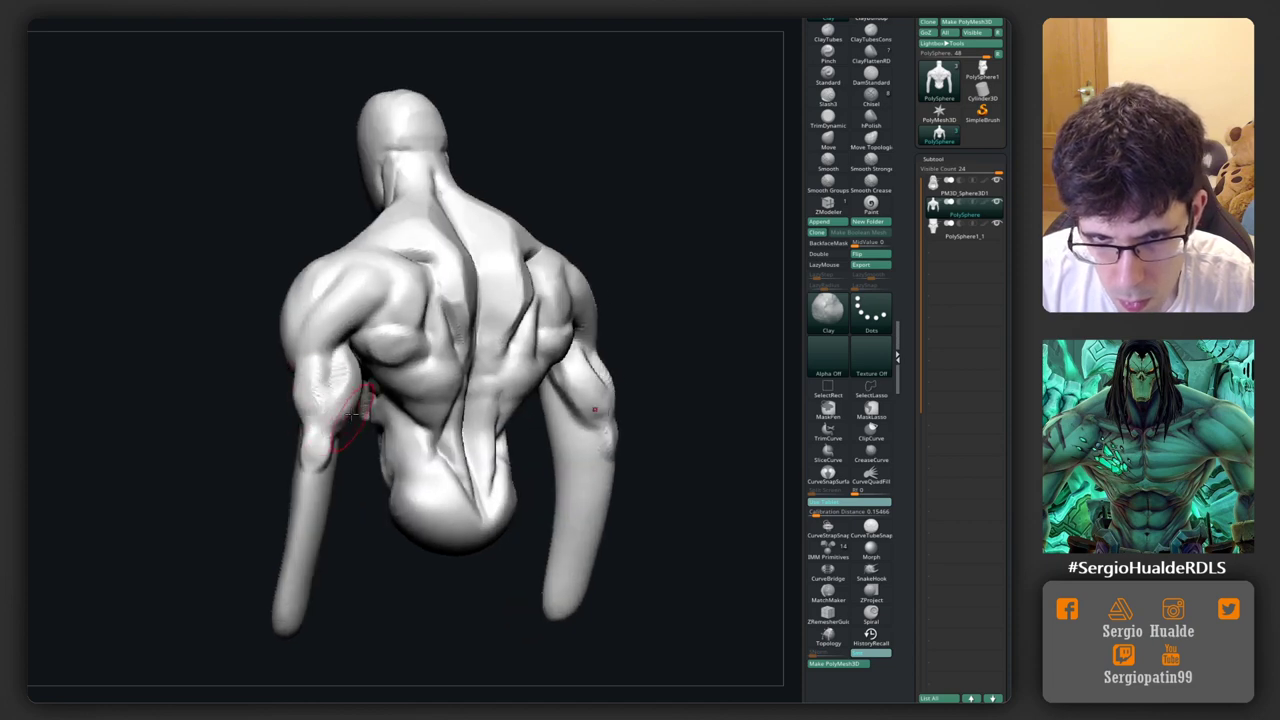
{"action": "right_click_drag", "start_coordinate": [352, 414], "coordinate": [369, 392]}
{"action": "right_click_drag", "start_coordinate": [320, 434], "coordinate": [363, 379]}
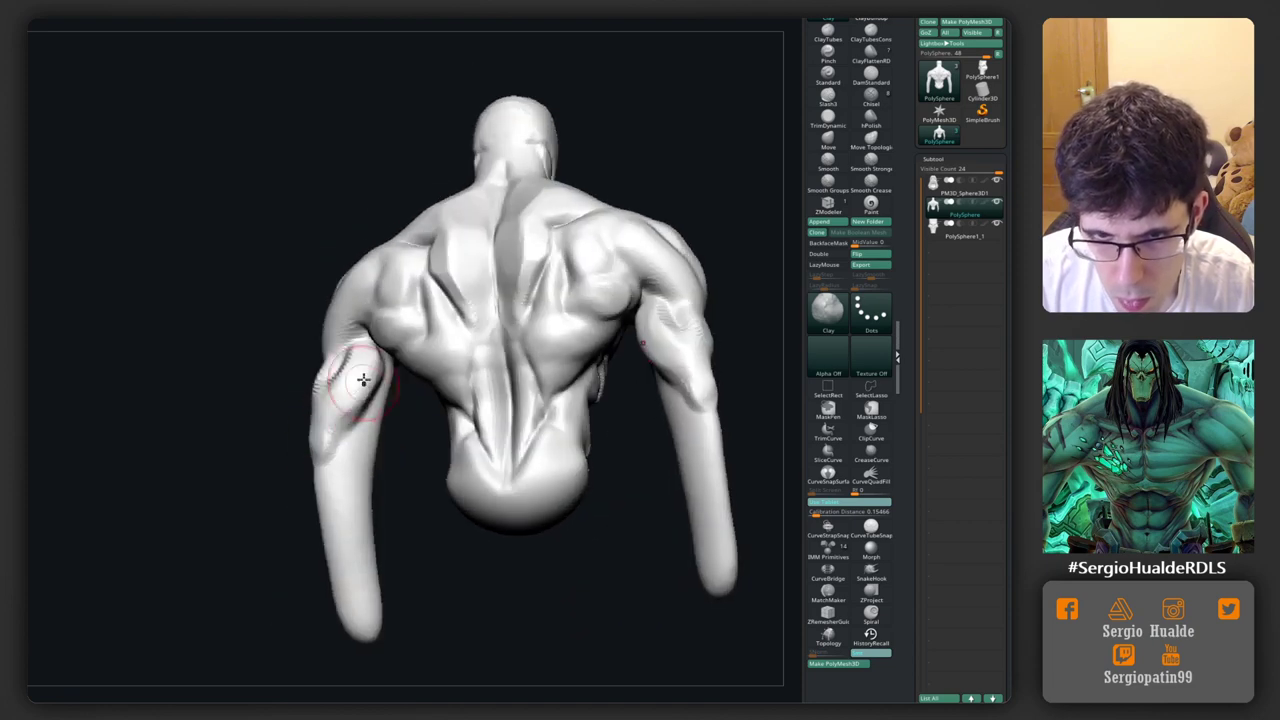
{"action": "mouse_move", "coordinate": [337, 457]}
{"action": "right_mouse_down", "text": "alt"}
{"action": "mouse_move", "coordinate": [271, 423]}
{"action": "mouse_move", "coordinate": [429, 423]}
{"action": "mouse_move", "coordinate": [314, 414]}
{"action": "mouse_move", "coordinate": [306, 449]}
{"action": "mouse_move", "coordinate": [300, 386]}
{"action": "mouse_move", "coordinate": [329, 371]}
{"action": "mouse_move", "coordinate": [363, 395]}
{"action": "mouse_move", "coordinate": [314, 400]}
{"action": "mouse_move", "coordinate": [313, 492]}
{"action": "right_mouse_up", "text": "alt"}
{"action": "key", "text": "b"}
{"action": "key", "text": "d"}
{"action": "key", "text": "s"}
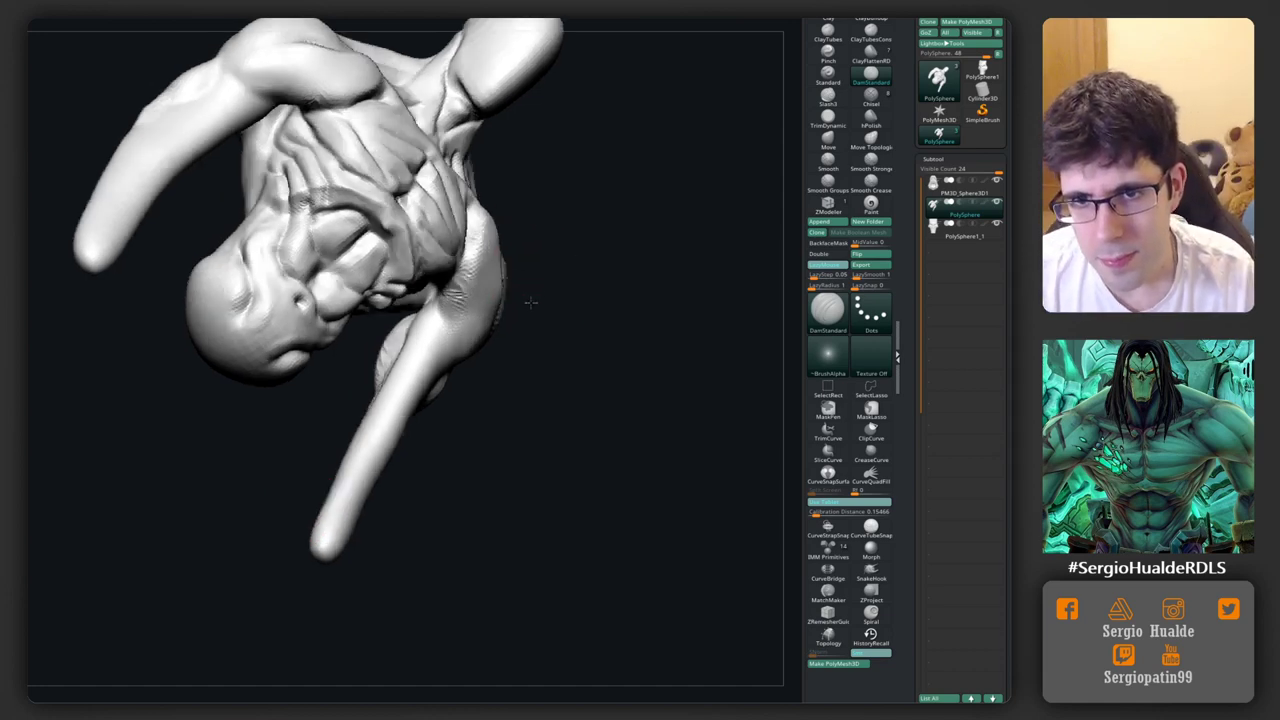
Step: Zoom in on the front of the head and select the TrimDynamic brush
{"action": "left_click_drag", "start_coordinate": [313, 492], "coordinate": [429, 257], "text": "shift"}
{"action": "scroll", "coordinate": [432, 362], "scroll_direction": "up", "scroll_amount": 3}
{"action": "scroll", "coordinate": [432, 365], "scroll_direction": "up", "scroll_amount": 3}
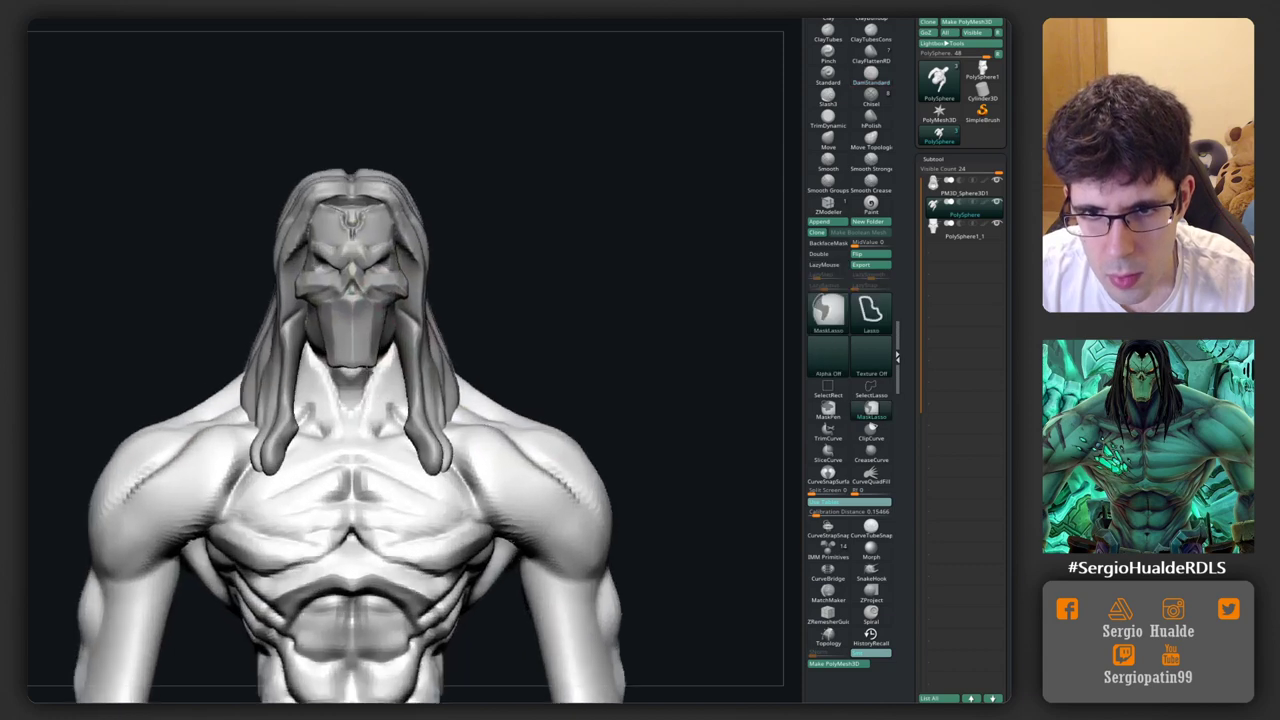
{"action": "scroll", "coordinate": [390, 335], "scroll_direction": "up", "scroll_amount": 3}
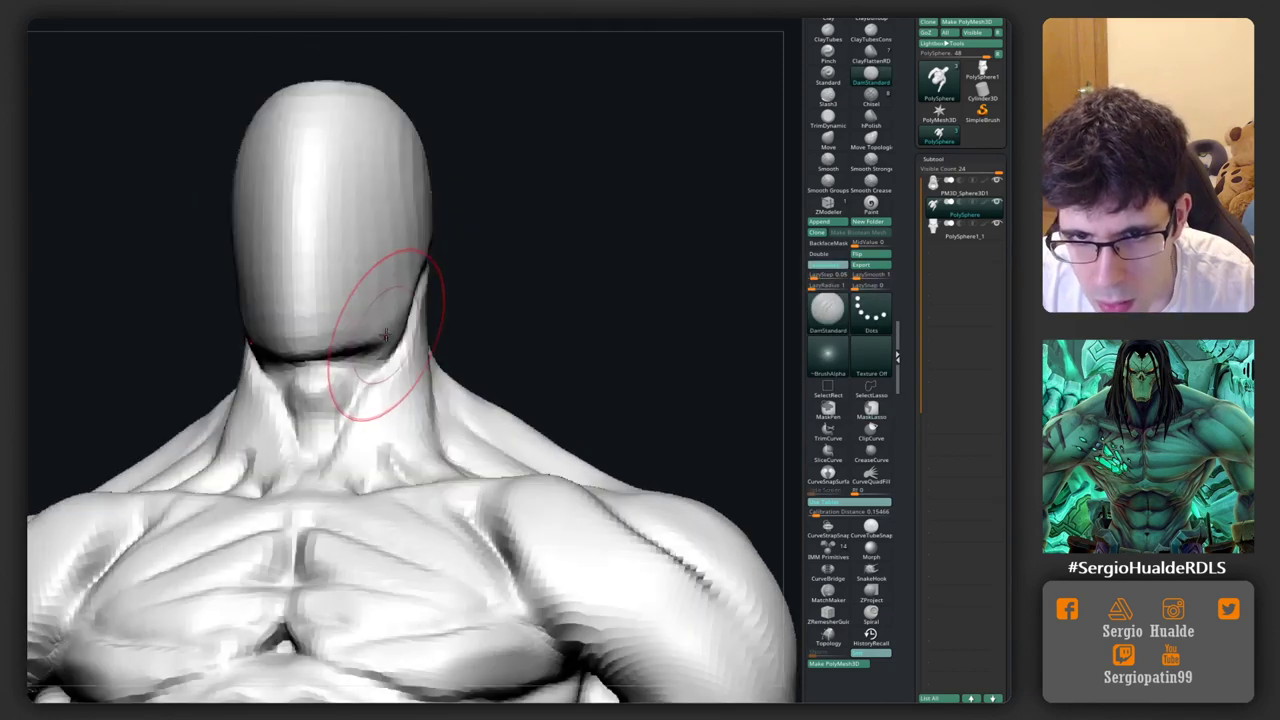
{"action": "mouse_move", "coordinate": [381, 327]}
{"action": "right_mouse_down"}
{"action": "mouse_move", "coordinate": [398, 331]}
{"action": "mouse_move", "coordinate": [340, 325]}
{"action": "right_mouse_up"}
{"action": "key", "text": "b"}
{"action": "key", "text": "m"}
{"action": "key", "text": "v"}
{"action": "key", "text": "b"}
{"action": "key", "text": "t"}
{"action": "key", "text": "d"}
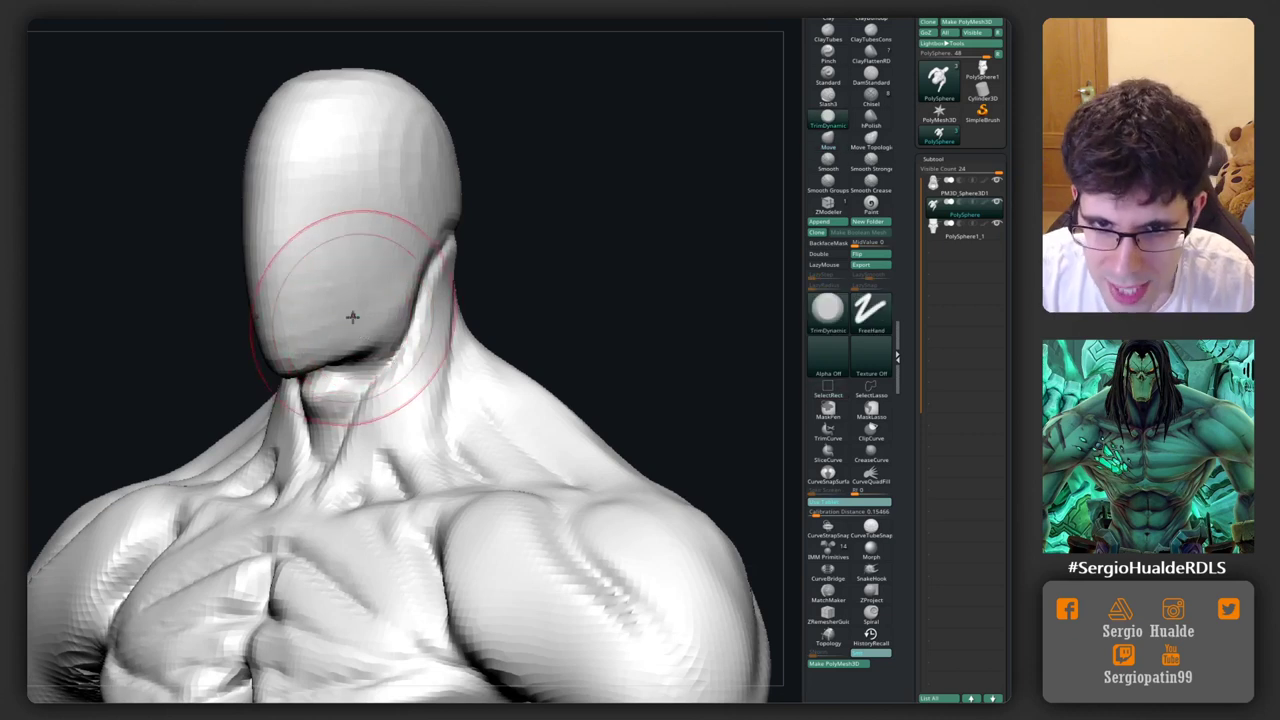
Step: Flatten a facet onto the side of the head with TrimDynamic
{"action": "mouse_move", "coordinate": [367, 261]}
{"action": "right_mouse_down"}
{"action": "mouse_move", "coordinate": [366, 300]}
{"action": "mouse_move", "coordinate": [289, 306]}
{"action": "right_mouse_up"}
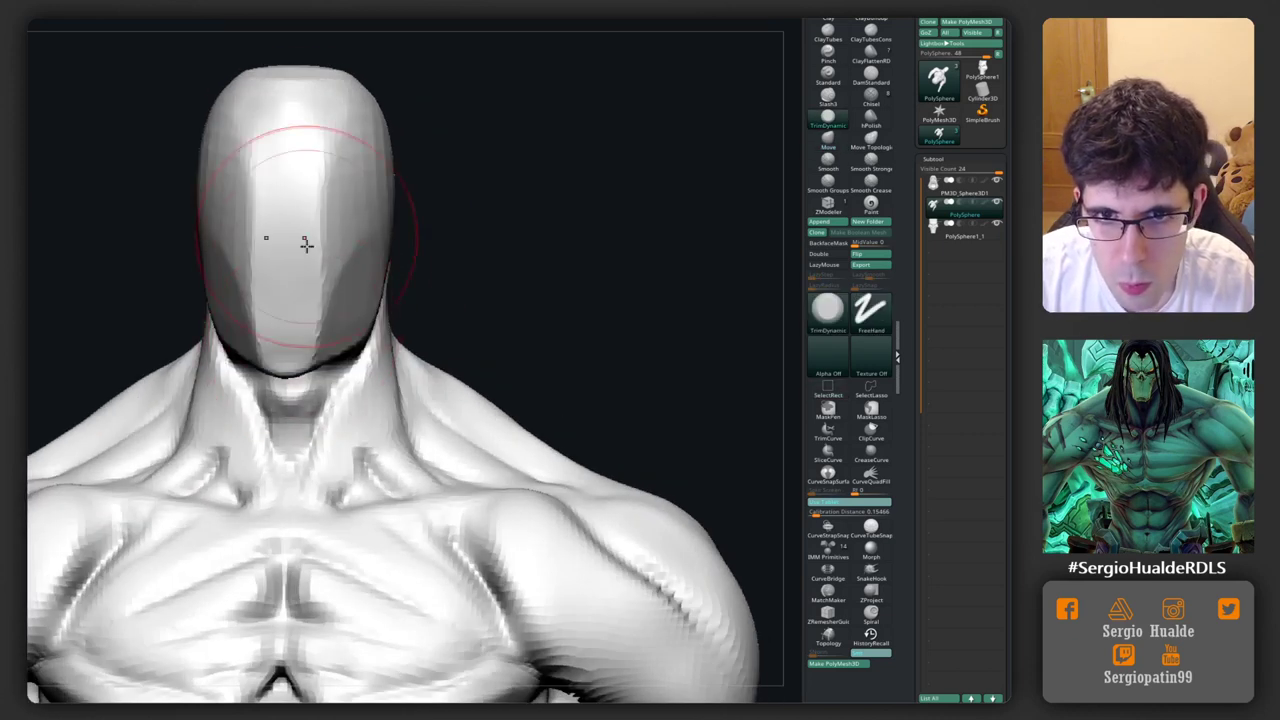
{"action": "left_click_drag", "start_coordinate": [306, 243], "coordinate": [300, 300]}
{"action": "right_click_drag", "start_coordinate": [290, 265], "coordinate": [329, 267]}
{"action": "key", "text": "b"}
{"action": "key", "text": "m"}
{"action": "key", "text": "v"}
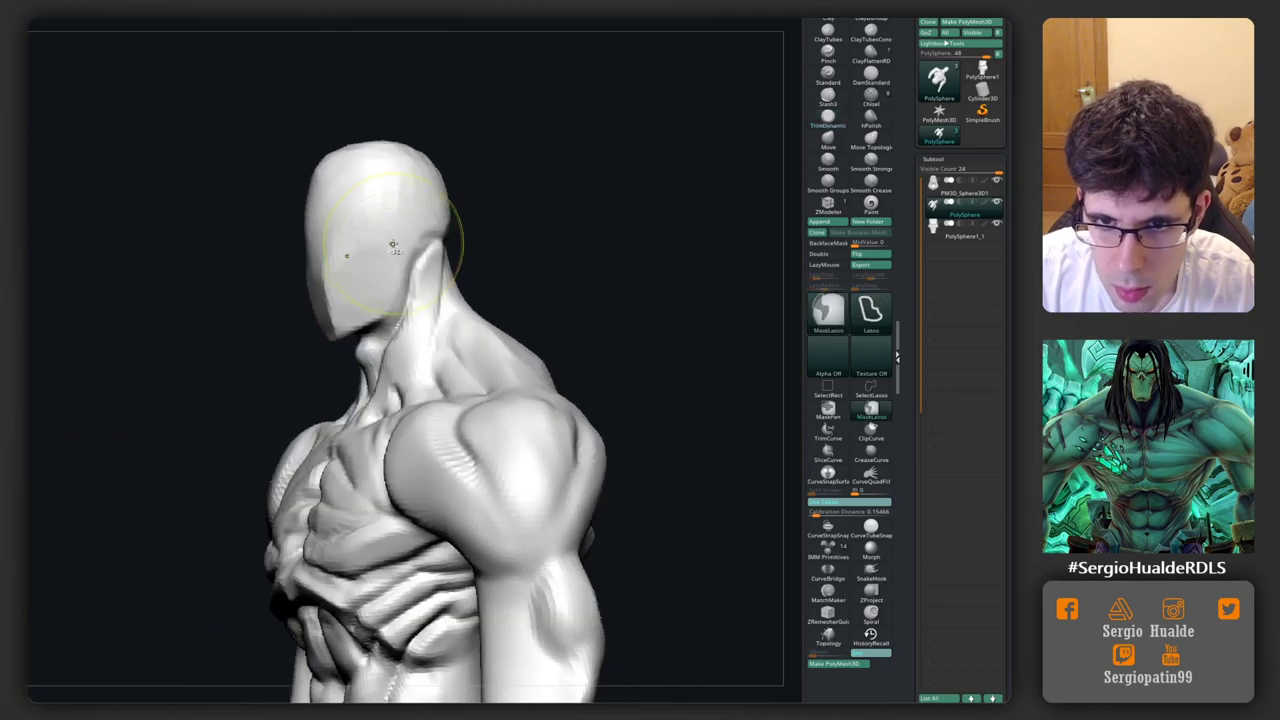
{"action": "right_click_drag", "start_coordinate": [361, 176], "coordinate": [395, 340]}
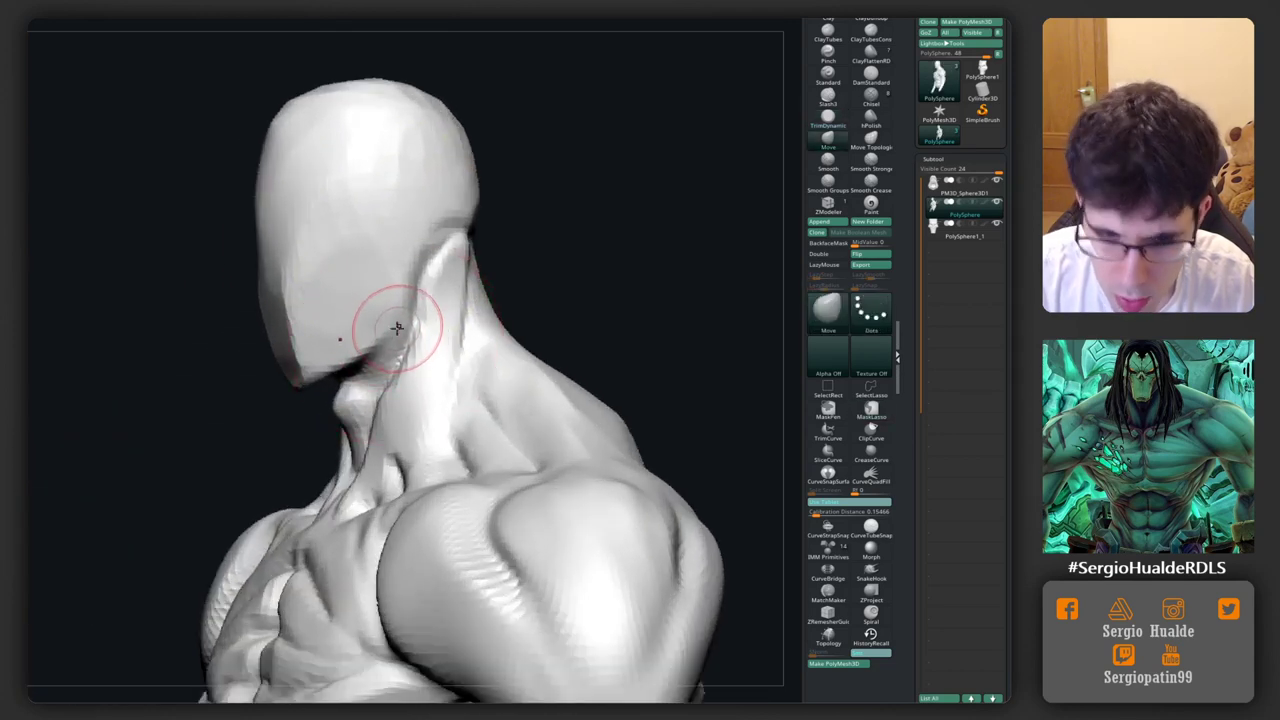
Step: Turn the head frontal while switching from DamStandard back to TrimDynamic
{"action": "key", "text": "b"}
{"action": "key", "text": "d"}
{"action": "key", "text": "s"}
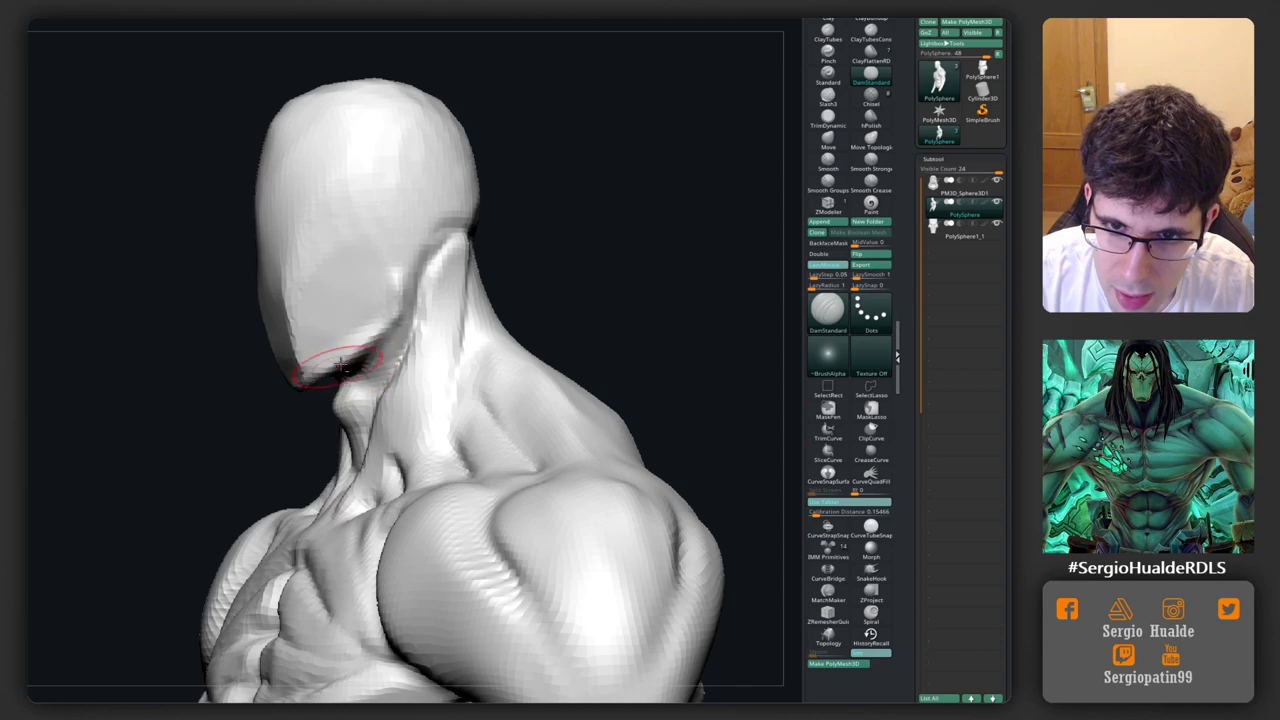
{"action": "right_click_drag", "start_coordinate": [388, 322], "coordinate": [354, 337]}
{"action": "key", "text": "b"}
{"action": "key", "text": "t"}
{"action": "key", "text": "d"}
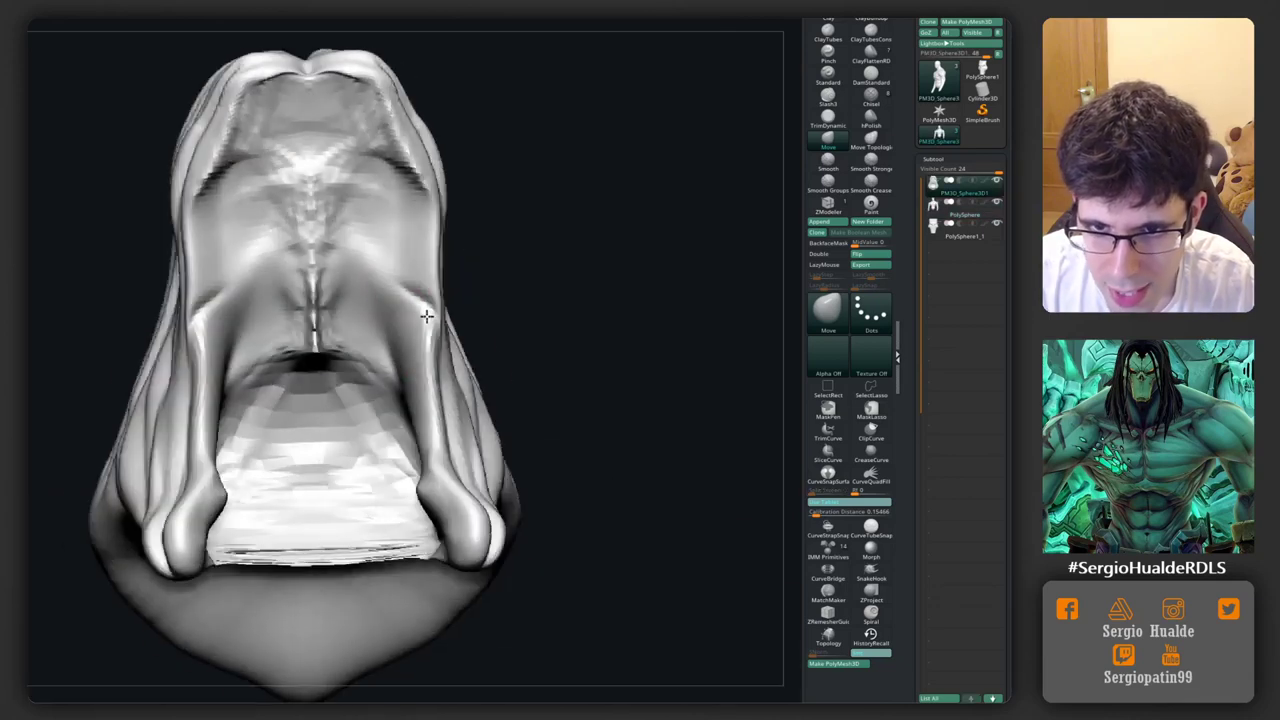
Step: Carve mirrored creases, a brow ridge, cheek folds and mouth-corner wrinkles into the skull mask
{"action": "left_click_drag", "start_coordinate": [396, 255], "coordinate": [392, 377]}
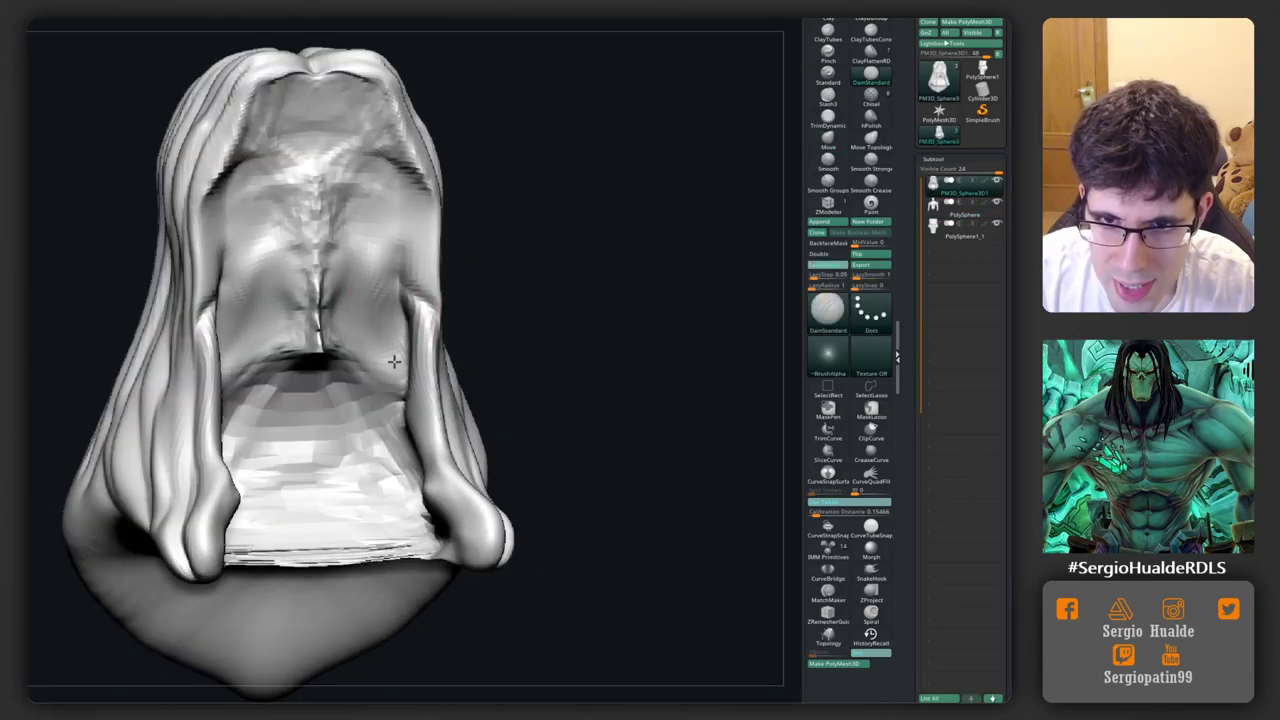
{"action": "mouse_move", "coordinate": [392, 300]}
{"action": "left_mouse_down"}
{"action": "mouse_move", "coordinate": [388, 180]}
{"action": "mouse_move", "coordinate": [360, 120]}
{"action": "mouse_move", "coordinate": [300, 160]}
{"action": "left_mouse_up"}
{"action": "mouse_move", "coordinate": [360, 130]}
{"action": "left_mouse_down"}
{"action": "mouse_move", "coordinate": [320, 340]}
{"action": "mouse_move", "coordinate": [380, 380]}
{"action": "left_mouse_up"}
{"action": "mouse_move", "coordinate": [340, 200]}
{"action": "left_mouse_down"}
{"action": "mouse_move", "coordinate": [369, 257]}
{"action": "mouse_move", "coordinate": [345, 380]}
{"action": "left_mouse_up"}
{"action": "left_click_drag", "start_coordinate": [345, 290], "coordinate": [340, 210]}
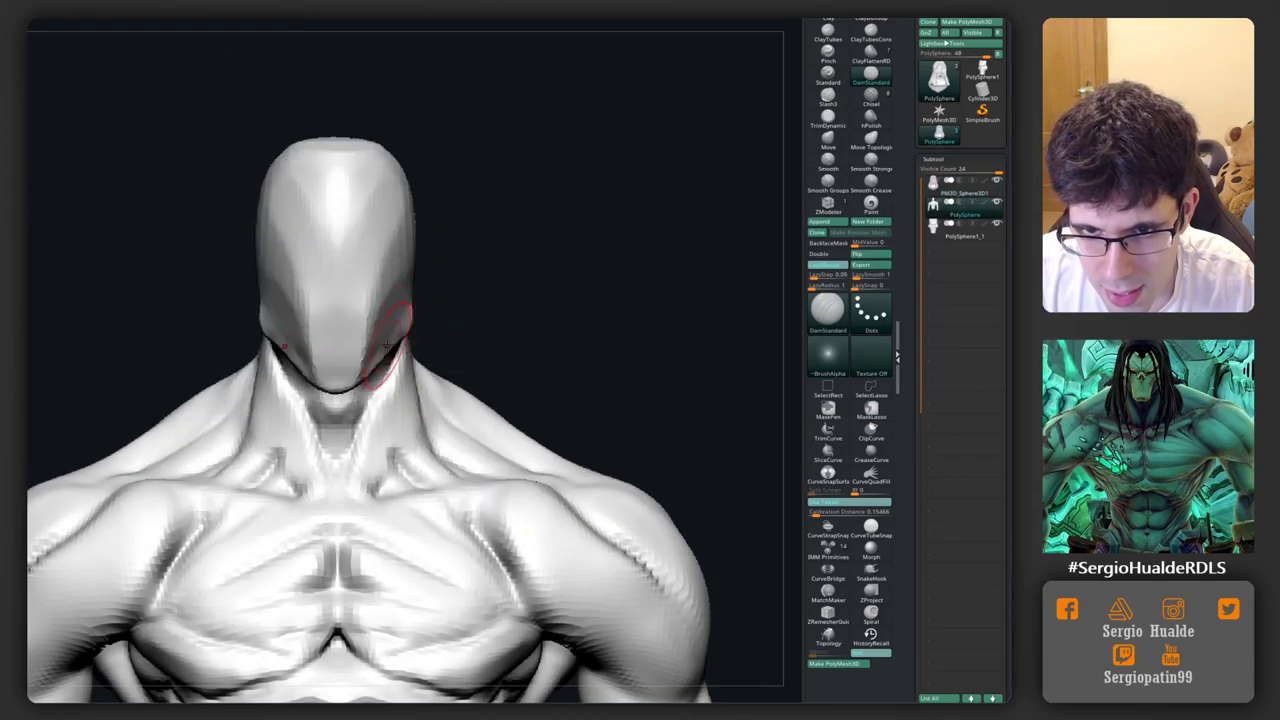
Step: Reshape and smooth the jaw and upper neck, then view the whole bust
{"action": "left_click_drag", "start_coordinate": [414, 329], "coordinate": [390, 320], "text": "shift"}
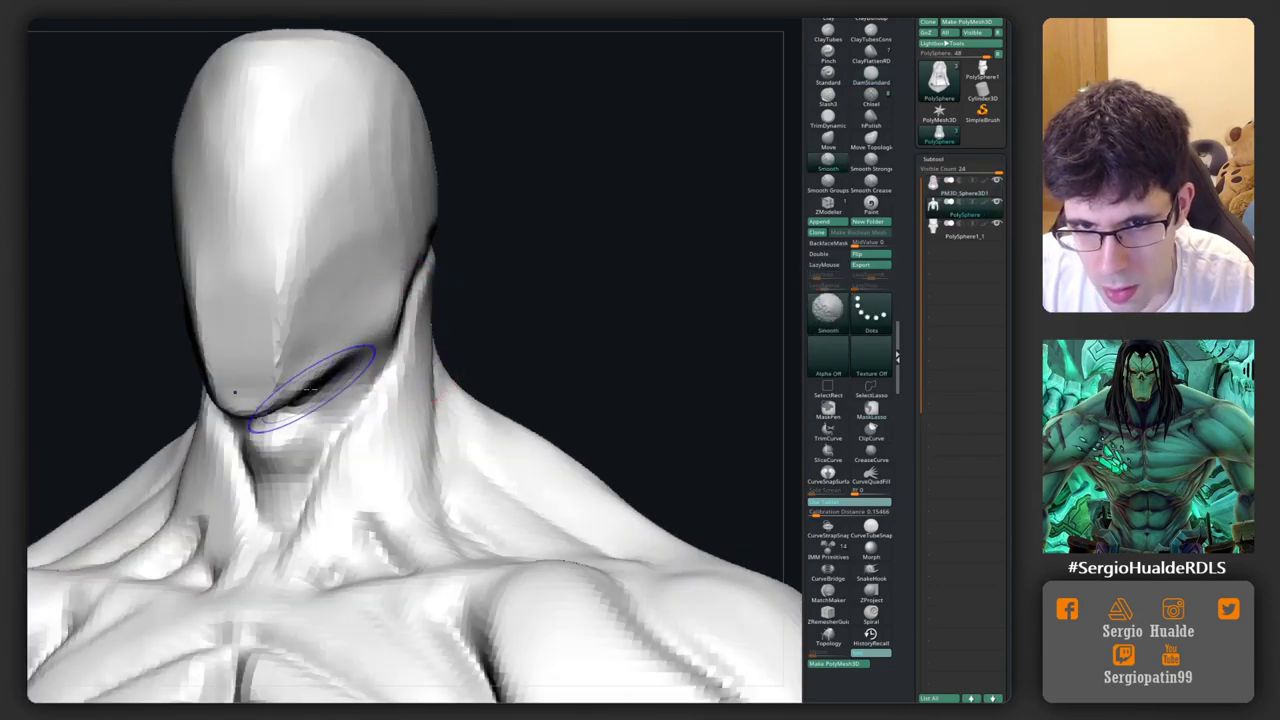
{"action": "left_click_drag", "start_coordinate": [312, 387], "coordinate": [340, 357], "text": "shift"}
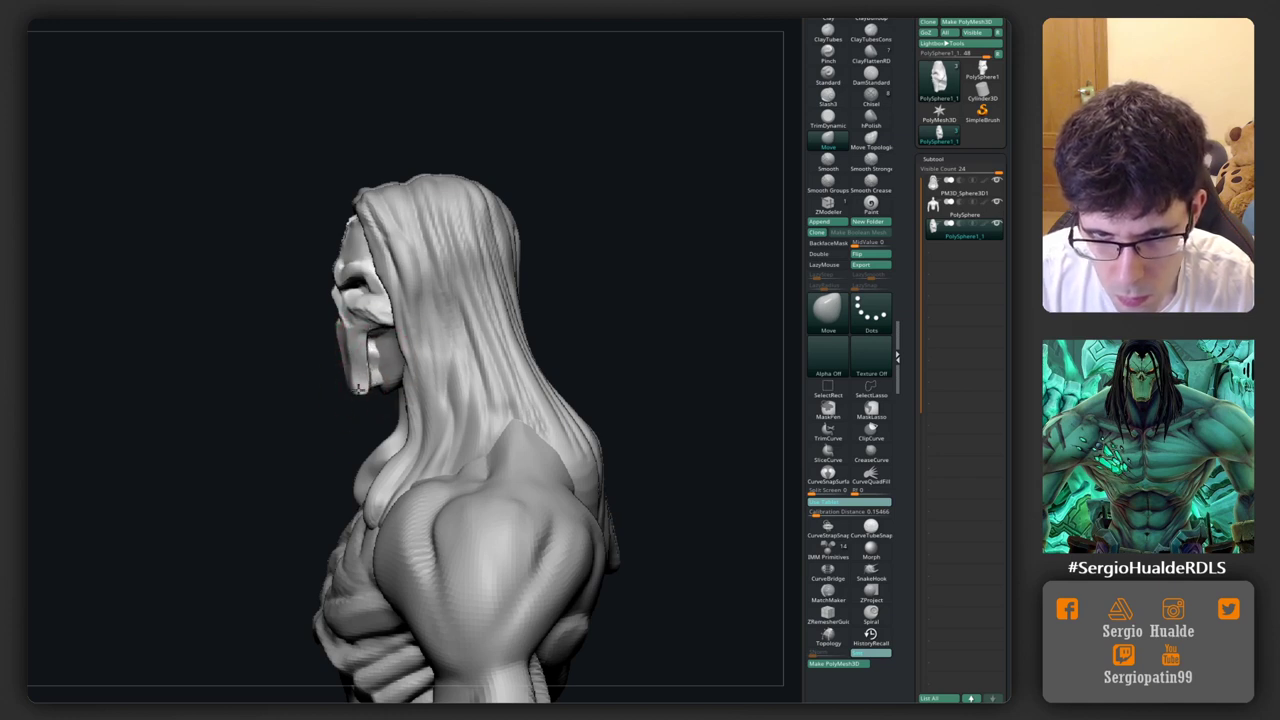
{"action": "mouse_move", "coordinate": [388, 340]}
{"action": "right_mouse_down"}
{"action": "mouse_move", "coordinate": [370, 340]}
{"action": "mouse_move", "coordinate": [386, 362]}
{"action": "right_mouse_up"}
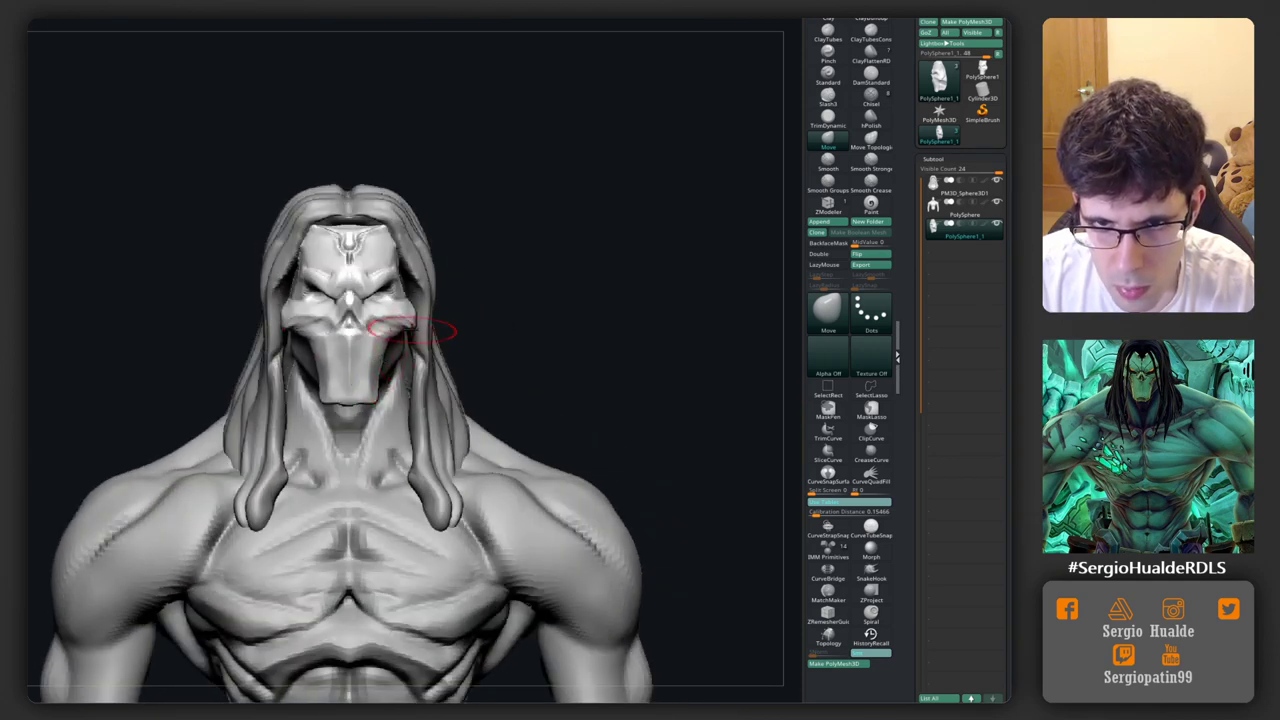
{"action": "mouse_move", "coordinate": [405, 326]}
{"action": "right_mouse_down"}
{"action": "mouse_move", "coordinate": [432, 282]}
{"action": "mouse_move", "coordinate": [414, 286]}
{"action": "mouse_move", "coordinate": [380, 380]}
{"action": "mouse_move", "coordinate": [373, 360]}
{"action": "mouse_move", "coordinate": [420, 320]}
{"action": "mouse_move", "coordinate": [405, 320]}
{"action": "mouse_move", "coordinate": [449, 306]}
{"action": "mouse_move", "coordinate": [430, 288]}
{"action": "right_mouse_up"}
{"action": "key", "text": "b"}
{"action": "key", "text": "c"}
{"action": "key", "text": "l"}
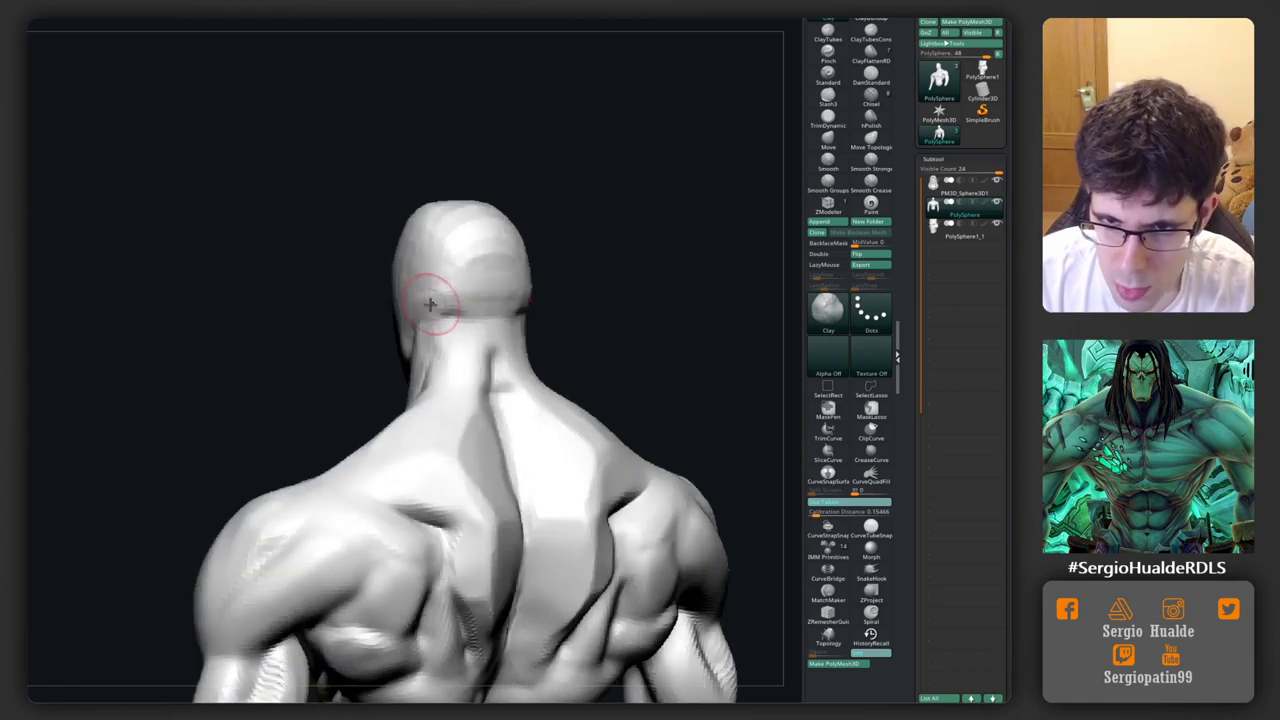
Step: Turn the torso side-on and carve a groove along the lower chest with DamStandard
{"action": "mouse_move", "coordinate": [440, 342]}
{"action": "right_mouse_down"}
{"action": "mouse_move", "coordinate": [440, 371]}
{"action": "mouse_move", "coordinate": [383, 308]}
{"action": "right_mouse_up"}
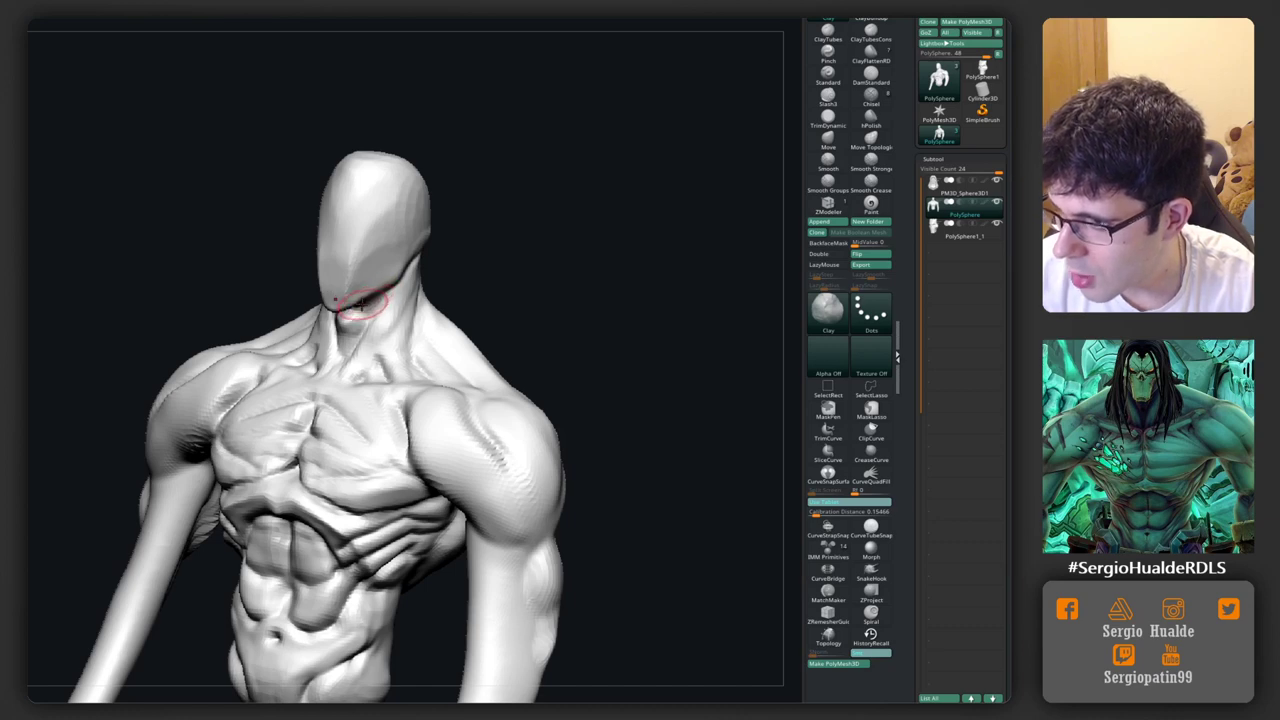
{"action": "mouse_move", "coordinate": [360, 302]}
{"action": "right_mouse_down"}
{"action": "mouse_move", "coordinate": [400, 328]}
{"action": "mouse_move", "coordinate": [351, 369]}
{"action": "right_mouse_up"}
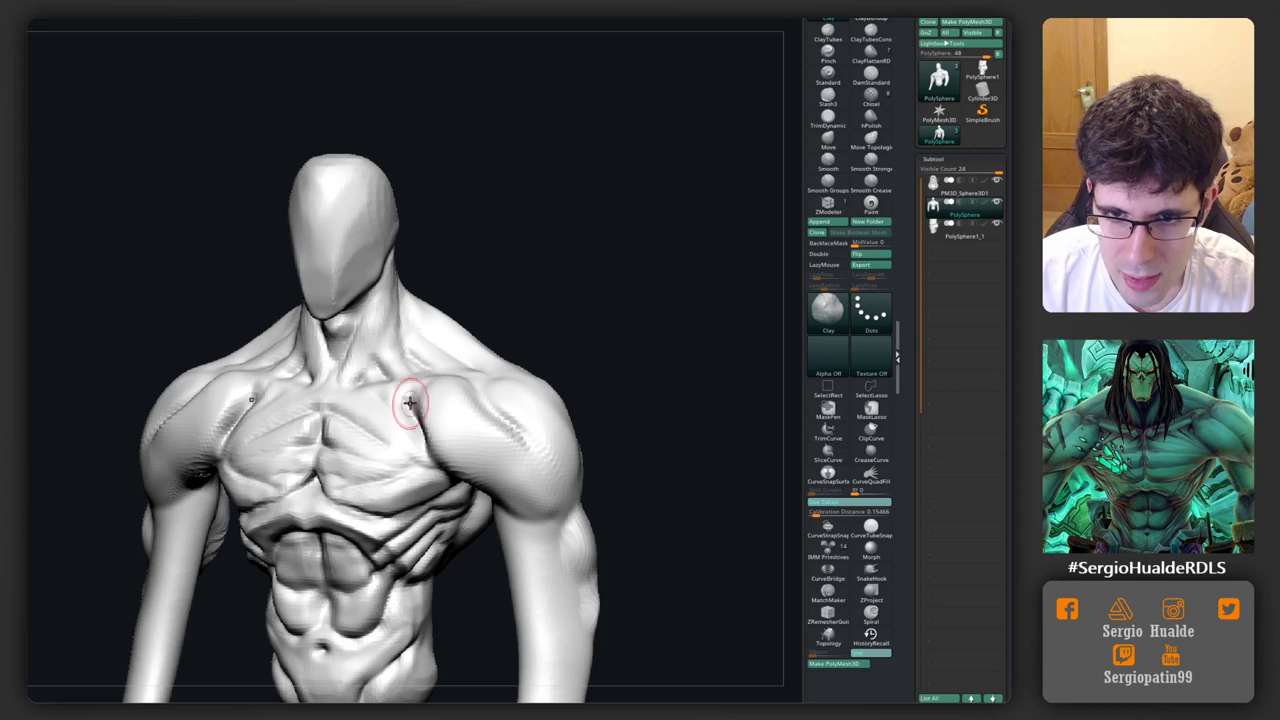
{"action": "mouse_move", "coordinate": [409, 403]}
{"action": "right_mouse_down", "text": "ctrl"}
{"action": "mouse_move", "coordinate": [375, 365]}
{"action": "mouse_move", "coordinate": [310, 346]}
{"action": "mouse_move", "coordinate": [371, 371]}
{"action": "right_mouse_up", "text": "ctrl"}
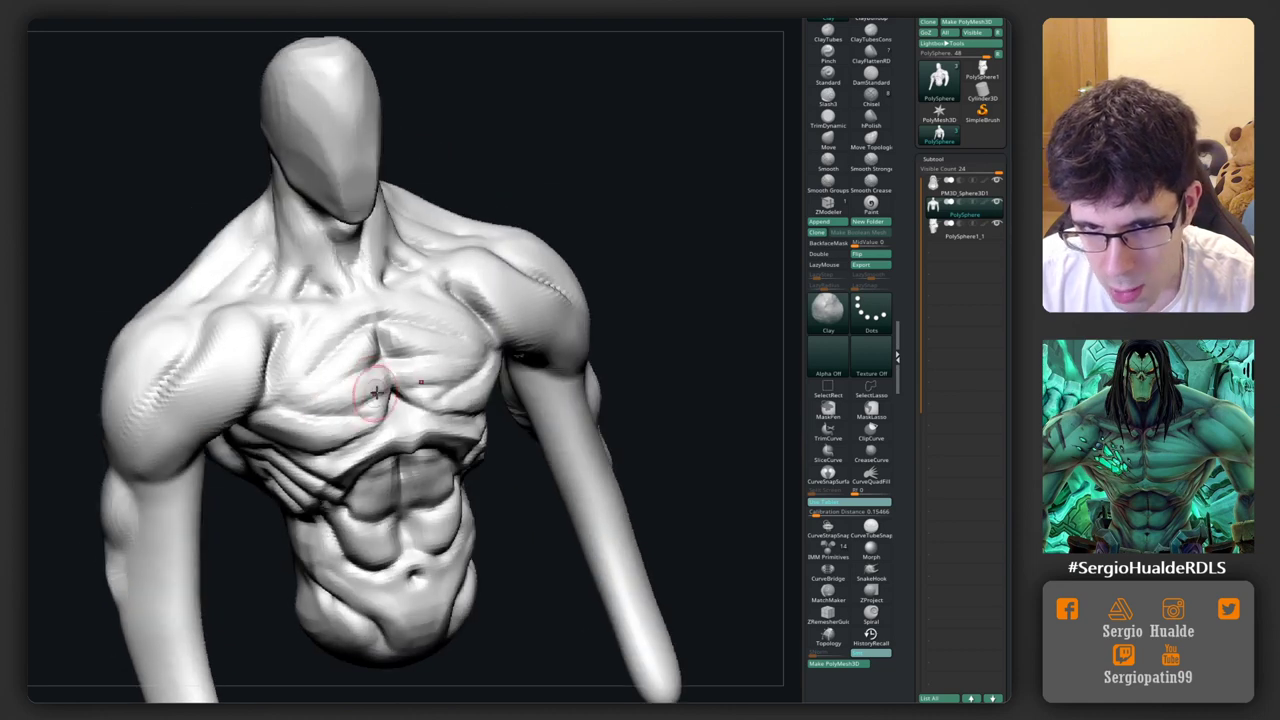
{"action": "right_click_drag", "start_coordinate": [323, 429], "coordinate": [394, 403]}
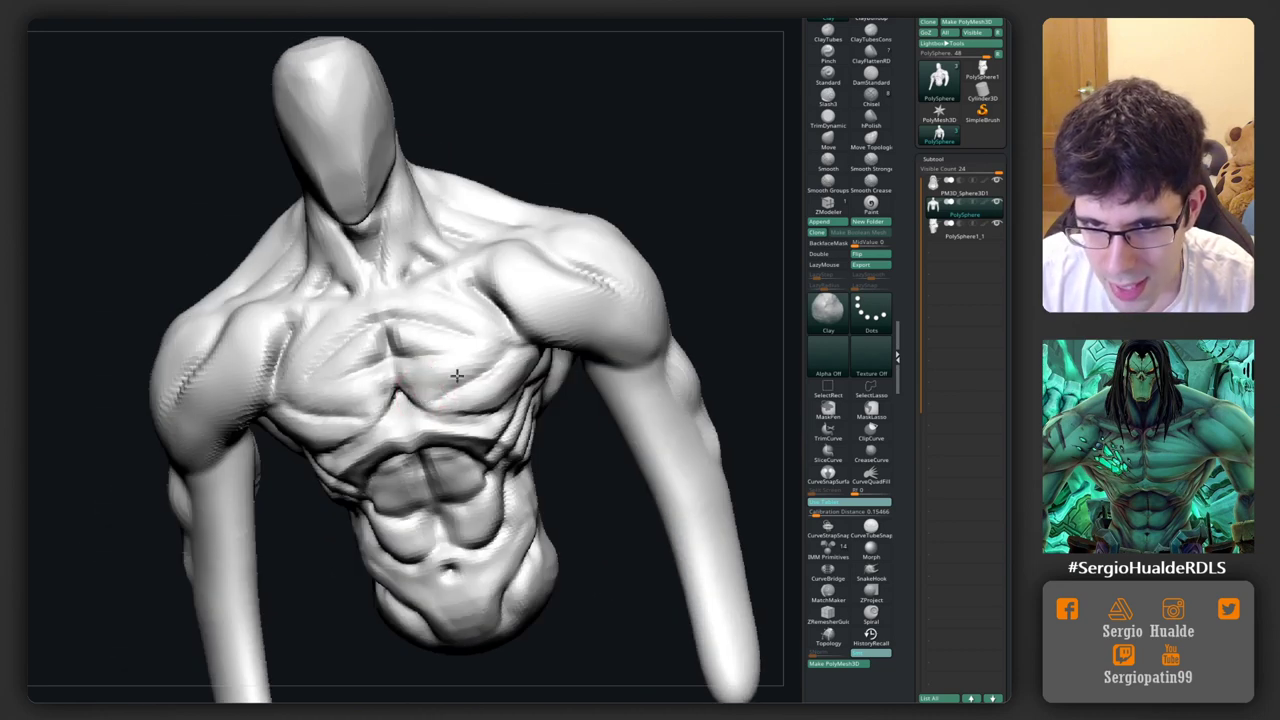
{"action": "right_click_drag", "start_coordinate": [512, 326], "coordinate": [353, 338]}
{"action": "key", "text": "b"}
{"action": "key", "text": "d"}
{"action": "key", "text": "s"}
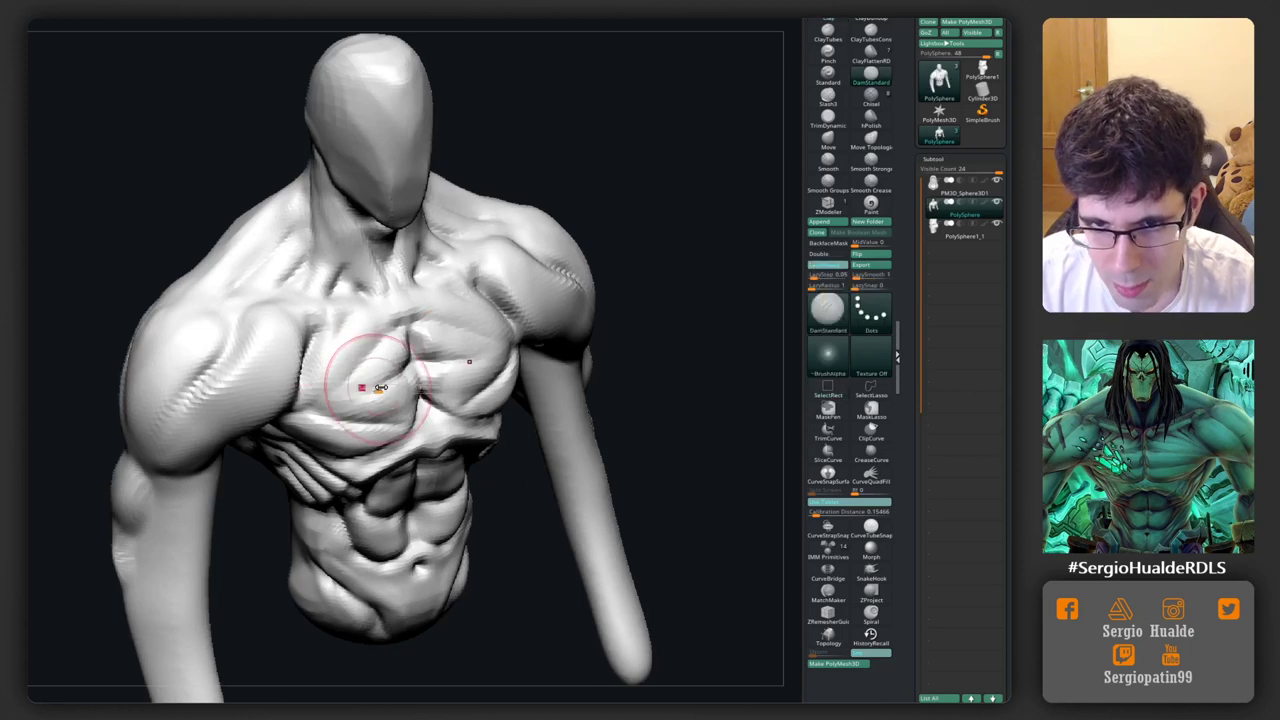
{"action": "left_click_drag", "start_coordinate": [382, 388], "coordinate": [300, 422]}
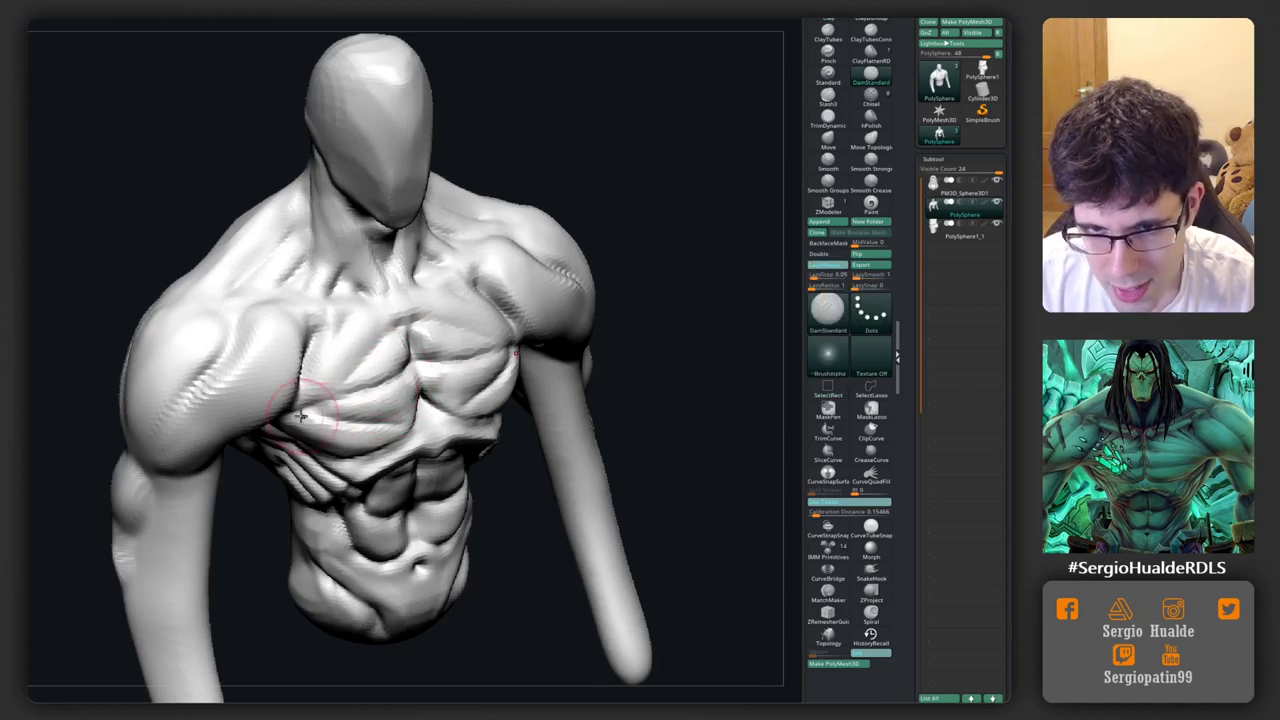
Step: Orbit the torso front-on and from above to review the chest
{"action": "right_click_drag", "start_coordinate": [425, 415], "coordinate": [414, 400]}
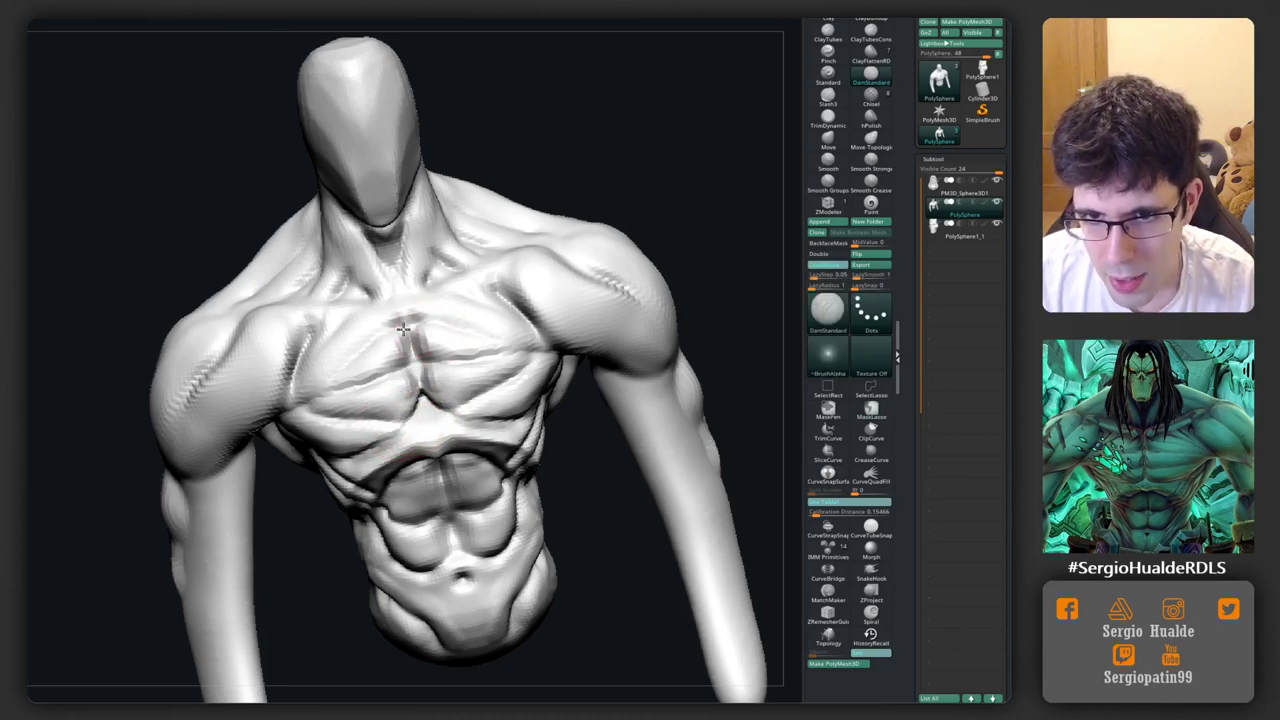
{"action": "right_click_drag", "start_coordinate": [440, 335], "coordinate": [410, 297]}
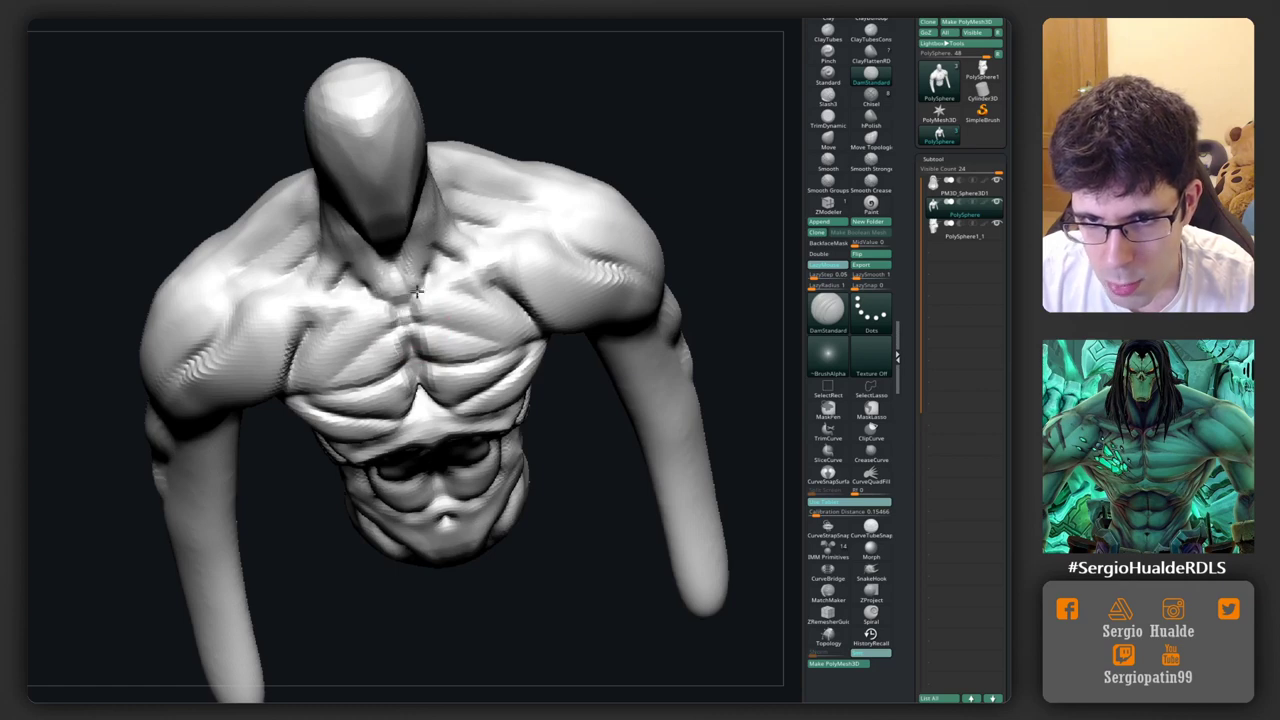
{"action": "right_click_drag", "start_coordinate": [488, 308], "coordinate": [341, 313]}
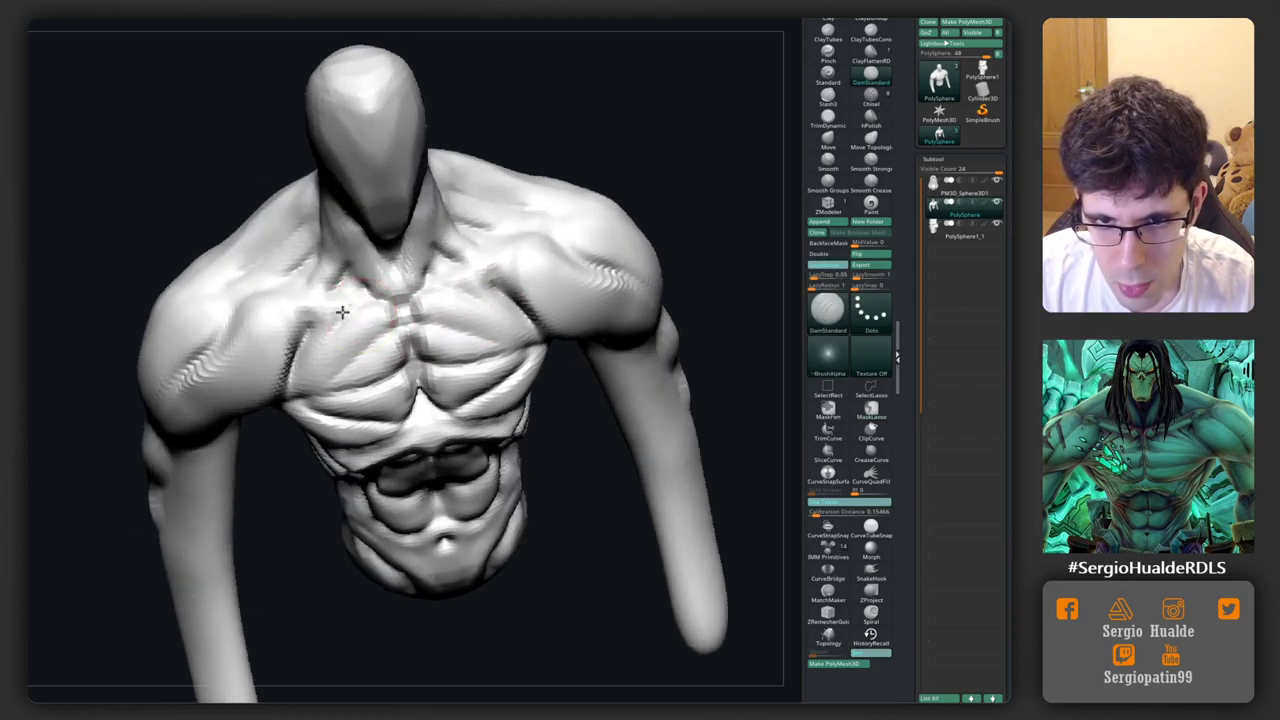
{"action": "mouse_move", "coordinate": [288, 388]}
{"action": "right_mouse_down"}
{"action": "mouse_move", "coordinate": [299, 374]}
{"action": "mouse_move", "coordinate": [257, 374]}
{"action": "mouse_move", "coordinate": [309, 346]}
{"action": "mouse_move", "coordinate": [237, 380]}
{"action": "right_mouse_up"}
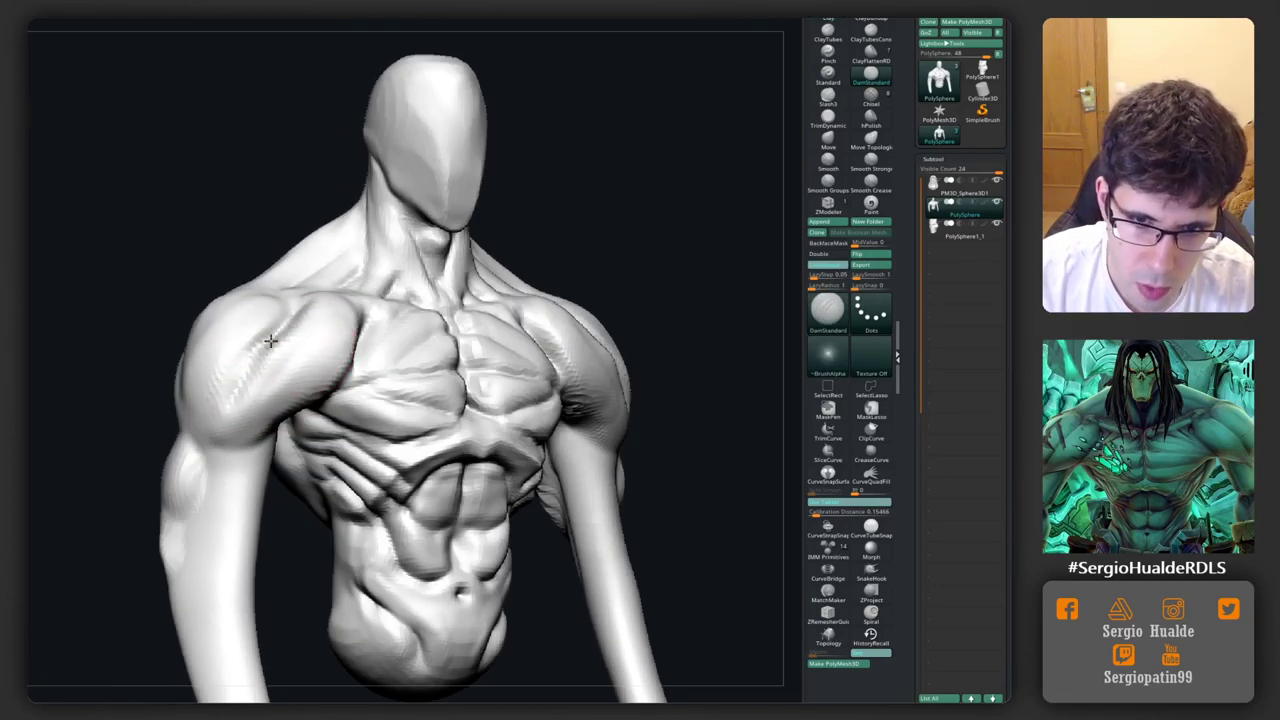
{"action": "right_click_drag", "start_coordinate": [286, 314], "coordinate": [251, 349]}
{"action": "key", "text": "b"}
{"action": "key", "text": "c"}
{"action": "key", "text": "l"}
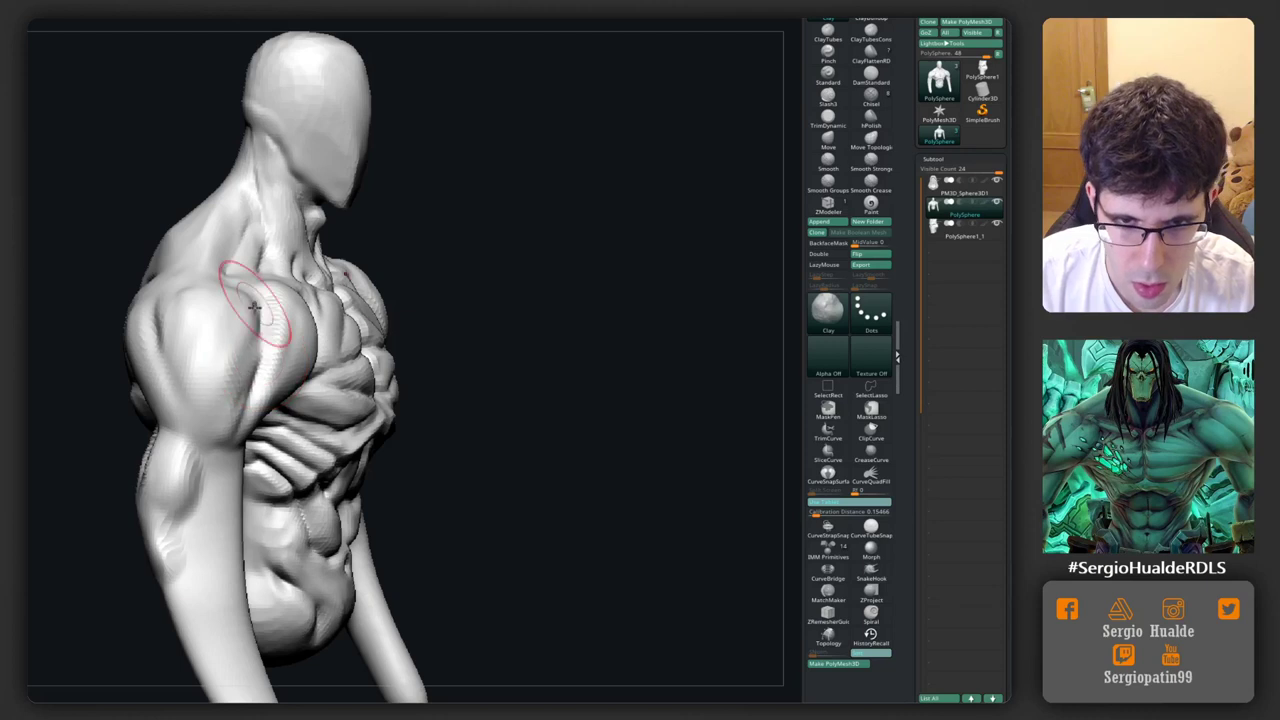
{"action": "mouse_move", "coordinate": [217, 408]}
{"action": "right_mouse_down"}
{"action": "mouse_move", "coordinate": [229, 303]}
{"action": "mouse_move", "coordinate": [282, 402]}
{"action": "mouse_move", "coordinate": [251, 387]}
{"action": "right_mouse_up"}
{"action": "key", "text": "b"}
{"action": "key", "text": "d"}
{"action": "key", "text": "s"}
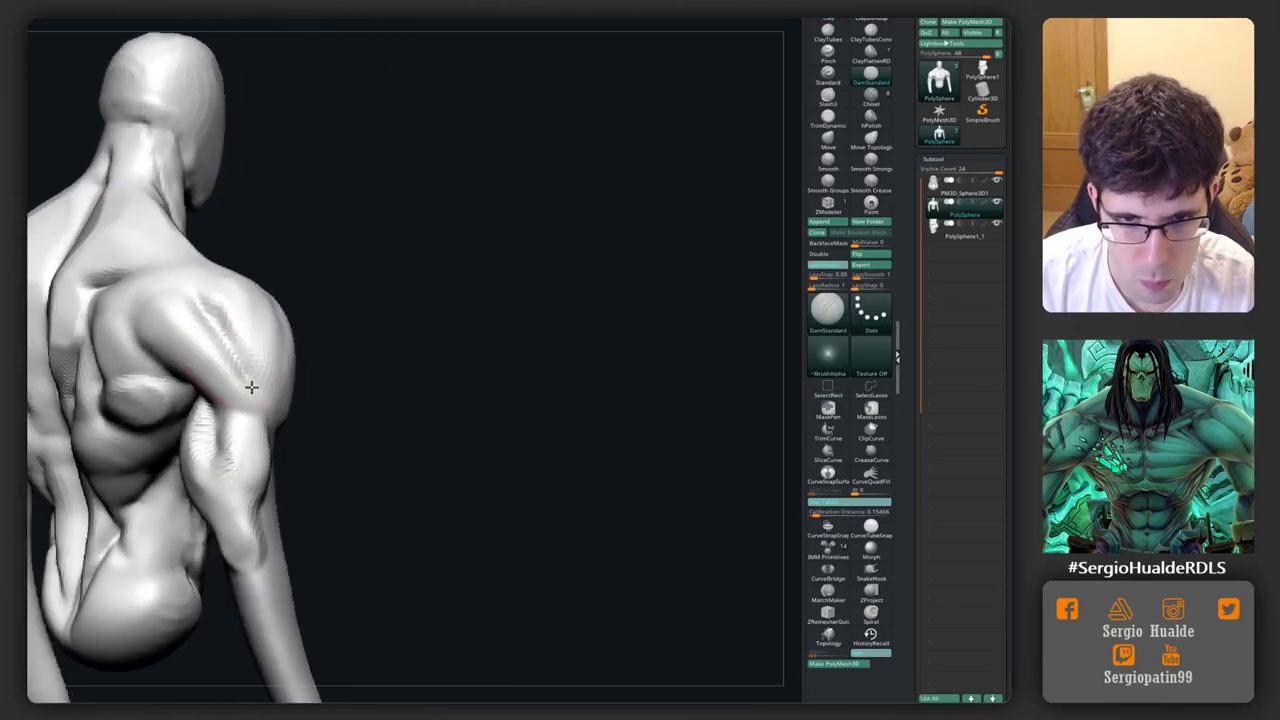
{"action": "mouse_move", "coordinate": [155, 375]}
{"action": "right_mouse_down"}
{"action": "mouse_move", "coordinate": [243, 443]}
{"action": "mouse_move", "coordinate": [263, 443]}
{"action": "mouse_move", "coordinate": [248, 399]}
{"action": "mouse_move", "coordinate": [205, 438]}
{"action": "right_mouse_up"}
{"action": "key", "text": "b"}
{"action": "key", "text": "m"}
{"action": "key", "text": "v"}
{"action": "key", "text": "b"}
{"action": "key", "text": "c"}
{"action": "key", "text": "l"}
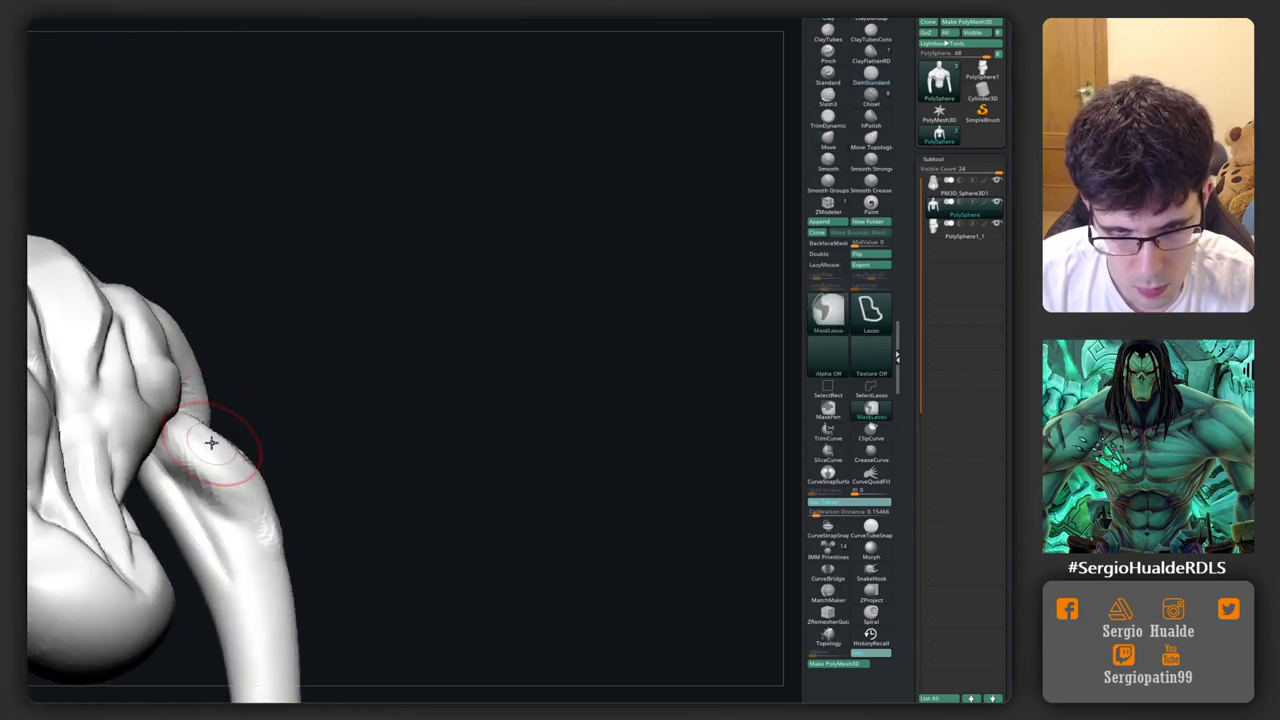
{"action": "key", "text": "b"}
{"action": "key", "text": "m"}
{"action": "key", "text": "v"}
{"action": "mouse_move", "coordinate": [224, 428]}
{"action": "right_mouse_down", "text": "ctrl"}
{"action": "mouse_move", "coordinate": [240, 457]}
{"action": "mouse_move", "coordinate": [215, 455]}
{"action": "right_mouse_up", "text": "ctrl"}
{"action": "mouse_move", "coordinate": [225, 398]}
{"action": "right_mouse_down"}
{"action": "mouse_move", "coordinate": [234, 386]}
{"action": "mouse_move", "coordinate": [278, 395]}
{"action": "mouse_move", "coordinate": [272, 424]}
{"action": "mouse_move", "coordinate": [290, 421]}
{"action": "mouse_move", "coordinate": [290, 443]}
{"action": "mouse_move", "coordinate": [242, 436]}
{"action": "mouse_move", "coordinate": [286, 429]}
{"action": "mouse_move", "coordinate": [283, 412]}
{"action": "right_mouse_up"}
{"action": "key", "text": "s"}
{"action": "key", "text": "b"}
{"action": "key", "text": "d"}
{"action": "key", "text": "s"}
{"action": "key", "text": "["}
{"action": "key", "text": "["}
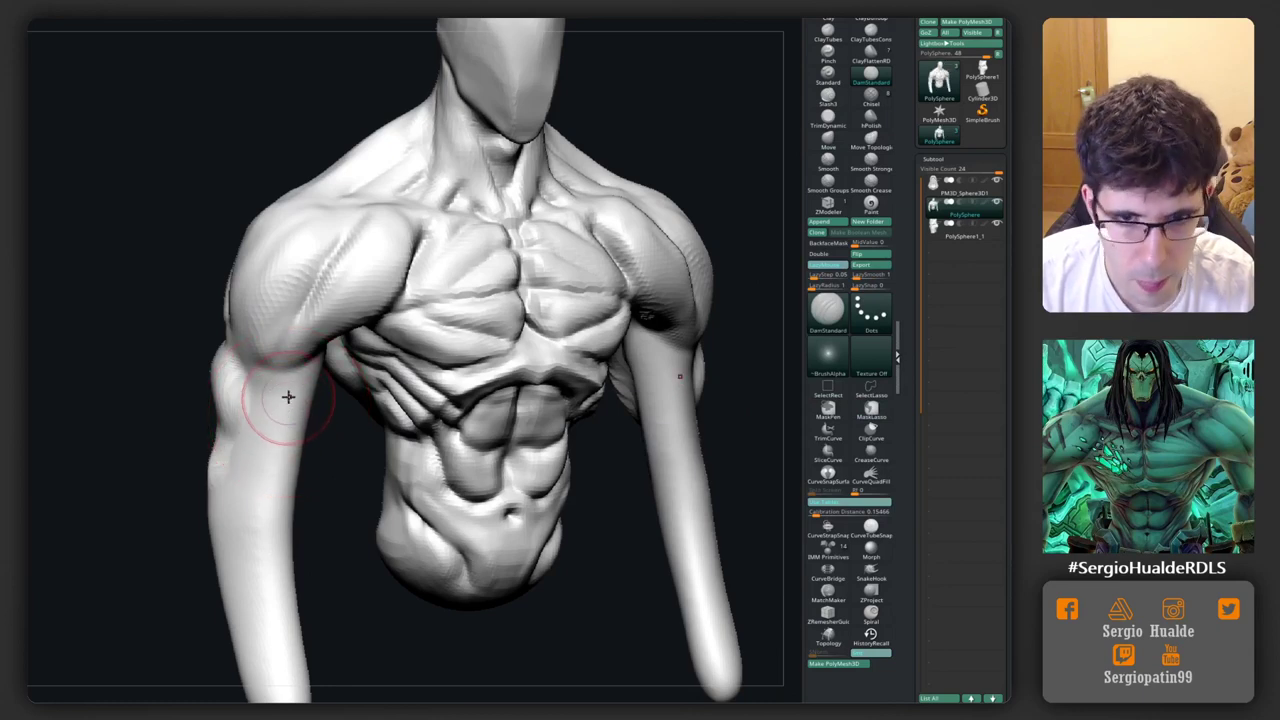
Step: Carve a DamStandard crease down both upper arms, then orbit to a three-quarter view
{"action": "left_click_drag", "start_coordinate": [288, 397], "coordinate": [270, 469]}
{"action": "right_click_drag", "start_coordinate": [300, 499], "coordinate": [286, 471]}
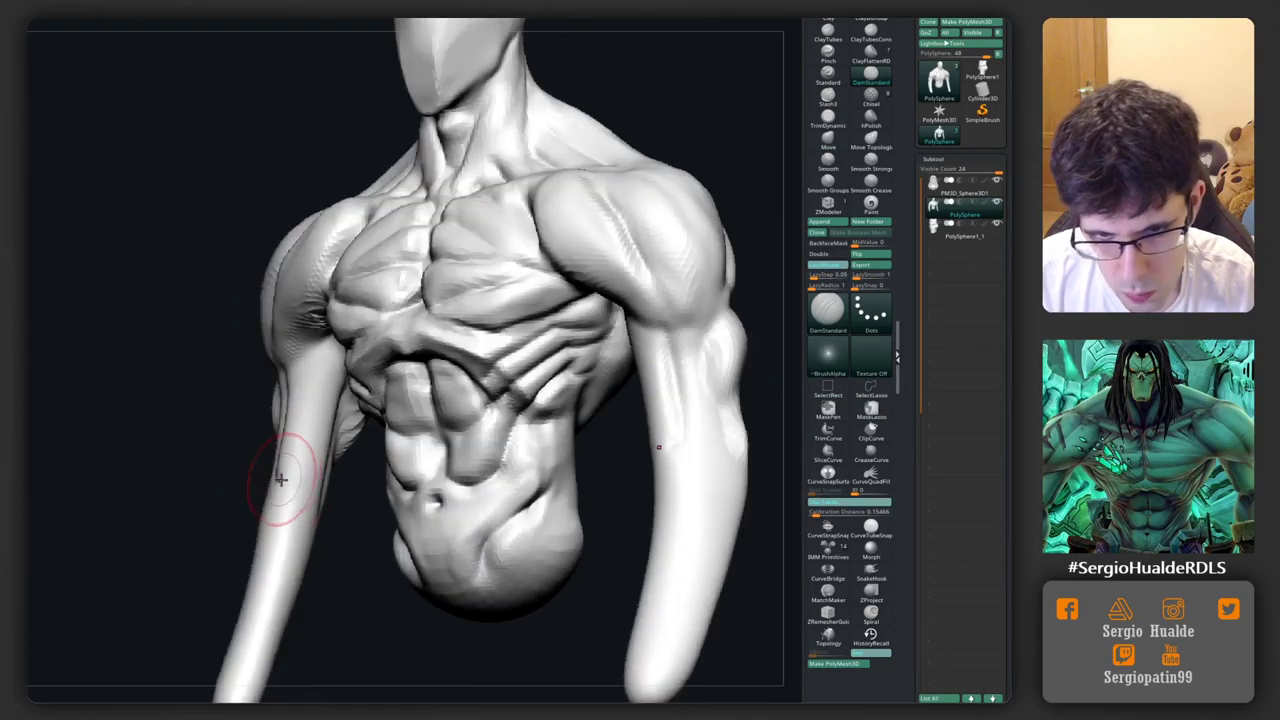
{"action": "mouse_move", "coordinate": [314, 514]}
{"action": "right_mouse_down"}
{"action": "mouse_move", "coordinate": [308, 494]}
{"action": "mouse_move", "coordinate": [330, 525]}
{"action": "mouse_move", "coordinate": [247, 479]}
{"action": "mouse_move", "coordinate": [290, 517]}
{"action": "mouse_move", "coordinate": [243, 603]}
{"action": "mouse_move", "coordinate": [254, 491]}
{"action": "mouse_move", "coordinate": [229, 414]}
{"action": "right_mouse_up"}
Step: Build up clay bulges and detail around both elbows
{"action": "key", "text": "b"}
{"action": "key", "text": "m"}
{"action": "key", "text": "v"}
{"action": "key", "text": "b"}
{"action": "key", "text": "c"}
{"action": "key", "text": "l"}
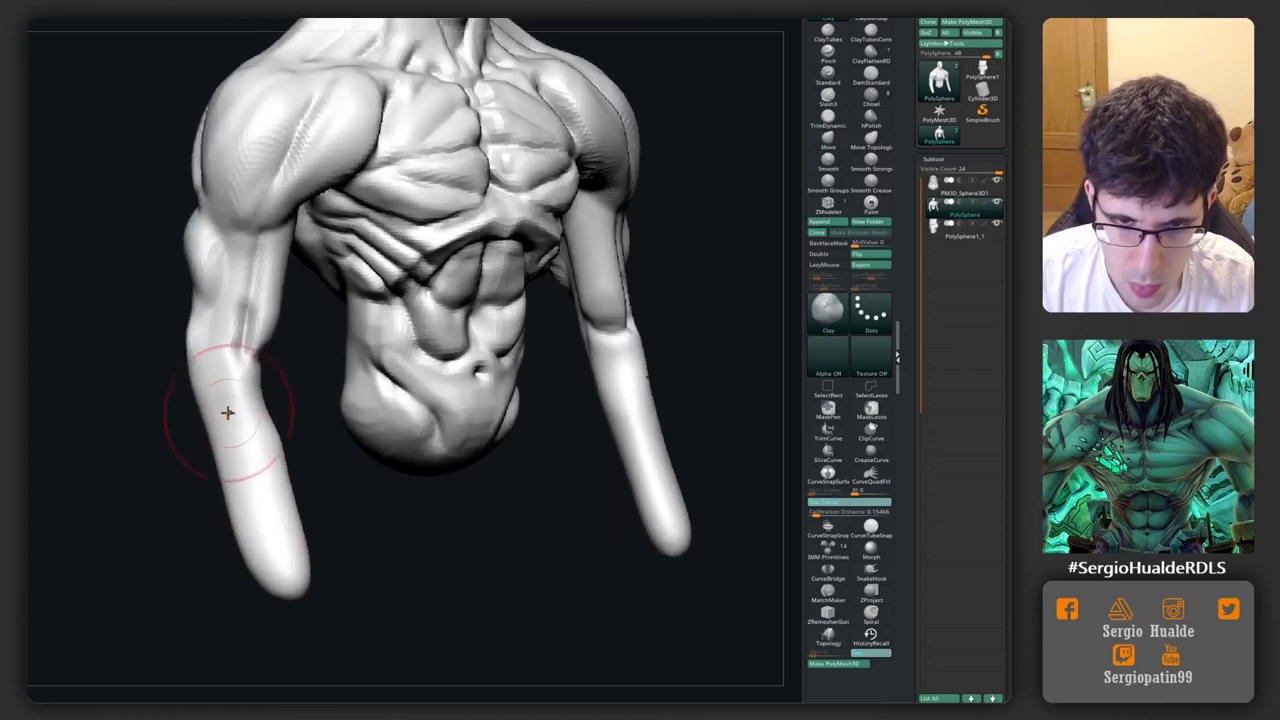
{"action": "mouse_move", "coordinate": [217, 380]}
{"action": "left_mouse_down"}
{"action": "mouse_move", "coordinate": [237, 403]}
{"action": "mouse_move", "coordinate": [211, 342]}
{"action": "mouse_move", "coordinate": [246, 423]}
{"action": "left_mouse_up"}
{"action": "right_click_drag", "start_coordinate": [246, 423], "coordinate": [214, 371]}
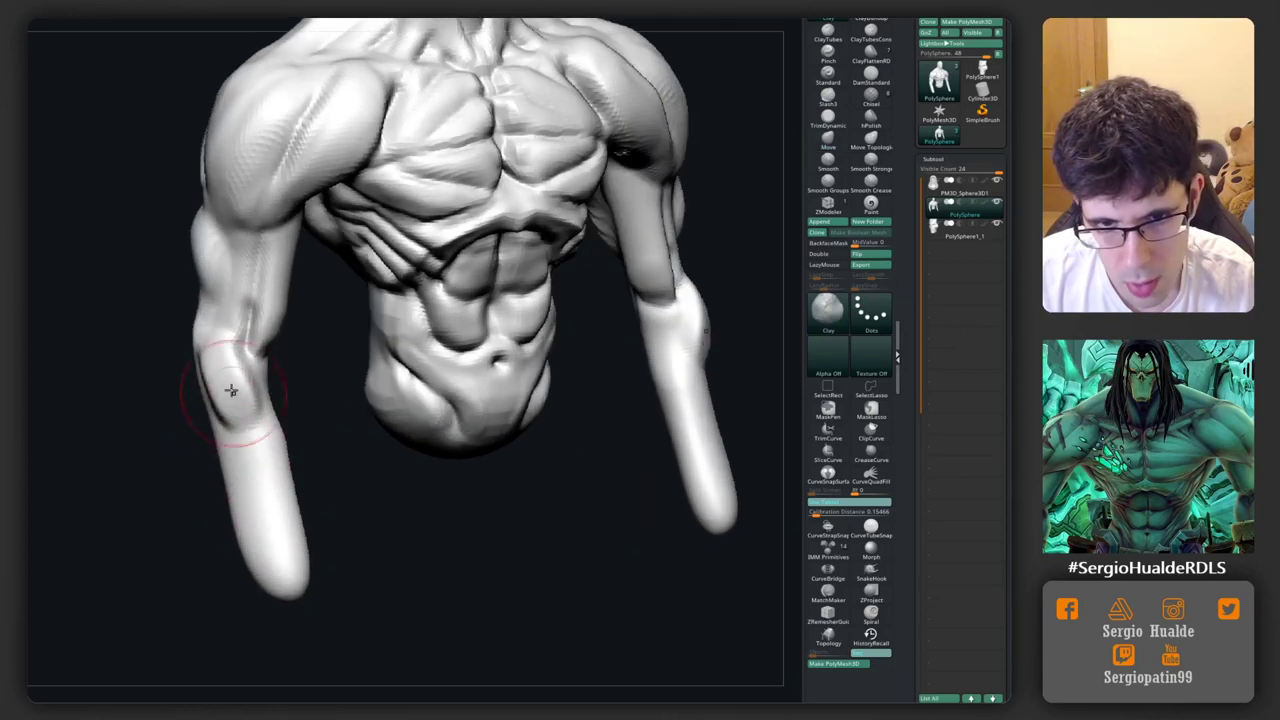
{"action": "mouse_move", "coordinate": [214, 371]}
{"action": "left_mouse_down"}
{"action": "mouse_move", "coordinate": [251, 423]}
{"action": "mouse_move", "coordinate": [222, 365]}
{"action": "mouse_move", "coordinate": [251, 449]}
{"action": "mouse_move", "coordinate": [243, 434]}
{"action": "mouse_move", "coordinate": [271, 443]}
{"action": "left_mouse_up"}
Step: Reshape the elbow and forearm outline with the Move brush
{"action": "key", "text": "b"}
{"action": "key", "text": "m"}
{"action": "key", "text": "v"}
{"action": "right_click_drag", "start_coordinate": [271, 443], "coordinate": [258, 415]}
{"action": "mouse_move", "coordinate": [271, 428]}
{"action": "left_mouse_down"}
{"action": "mouse_move", "coordinate": [223, 400]}
{"action": "mouse_move", "coordinate": [238, 388]}
{"action": "left_mouse_up"}
{"action": "mouse_move", "coordinate": [248, 430]}
{"action": "right_mouse_down"}
{"action": "mouse_move", "coordinate": [294, 443]}
{"action": "mouse_move", "coordinate": [309, 423]}
{"action": "right_mouse_up"}
Step: Build up the lower forearms with Clay and pull them into shape down to the hand tips
{"action": "key", "text": "b"}
{"action": "key", "text": "c"}
{"action": "key", "text": "l"}
{"action": "mouse_move", "coordinate": [340, 411]}
{"action": "left_mouse_down"}
{"action": "mouse_move", "coordinate": [300, 463]}
{"action": "mouse_move", "coordinate": [294, 543]}
{"action": "mouse_move", "coordinate": [306, 517]}
{"action": "left_mouse_up"}
{"action": "key", "text": "b"}
{"action": "key", "text": "m"}
{"action": "key", "text": "v"}
{"action": "right_click_drag", "start_coordinate": [329, 509], "coordinate": [318, 487]}
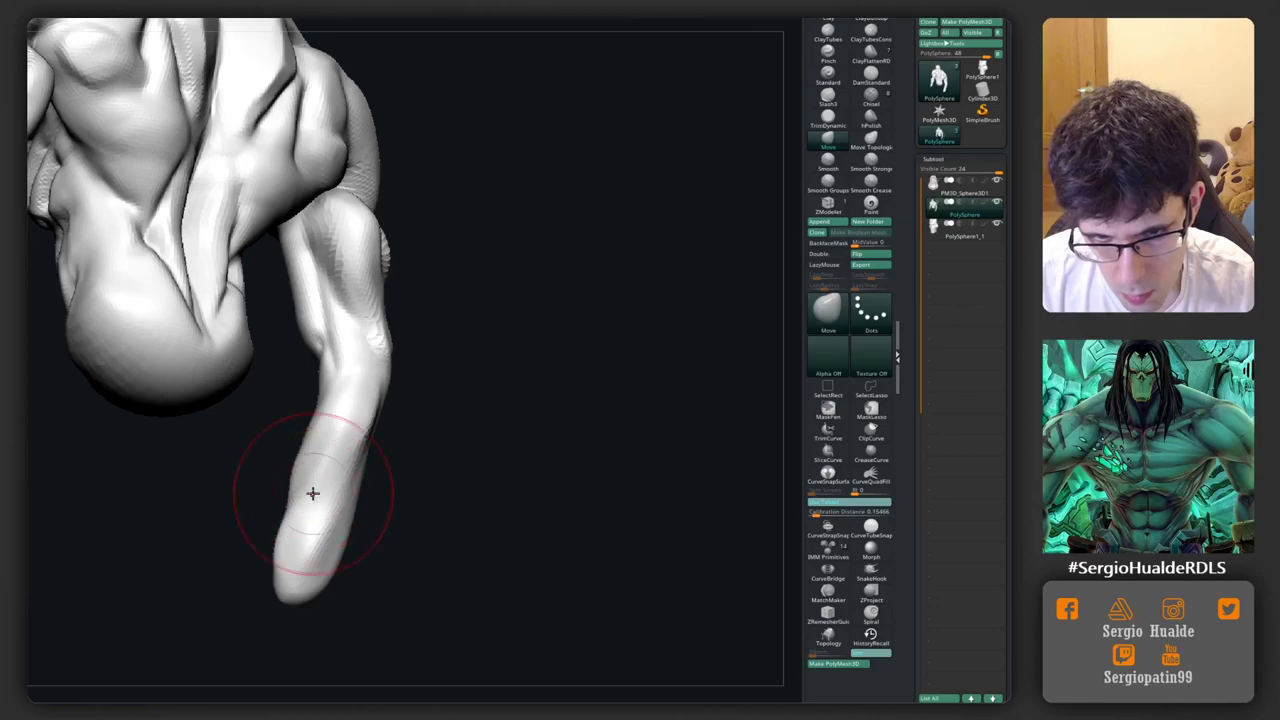
{"action": "mouse_move", "coordinate": [314, 491]}
{"action": "left_mouse_down"}
{"action": "mouse_move", "coordinate": [286, 543]}
{"action": "mouse_move", "coordinate": [360, 549]}
{"action": "mouse_move", "coordinate": [340, 543]}
{"action": "left_mouse_up"}
{"action": "mouse_move", "coordinate": [340, 543]}
{"action": "right_mouse_down"}
{"action": "mouse_move", "coordinate": [400, 429]}
{"action": "mouse_move", "coordinate": [357, 302]}
{"action": "right_mouse_up"}
Step: Check the arm's underside and reshape the forearm near the elbow with a smaller Move brush
{"action": "key", "text": "b"}
{"action": "key", "text": "t"}
{"action": "key", "text": "d"}
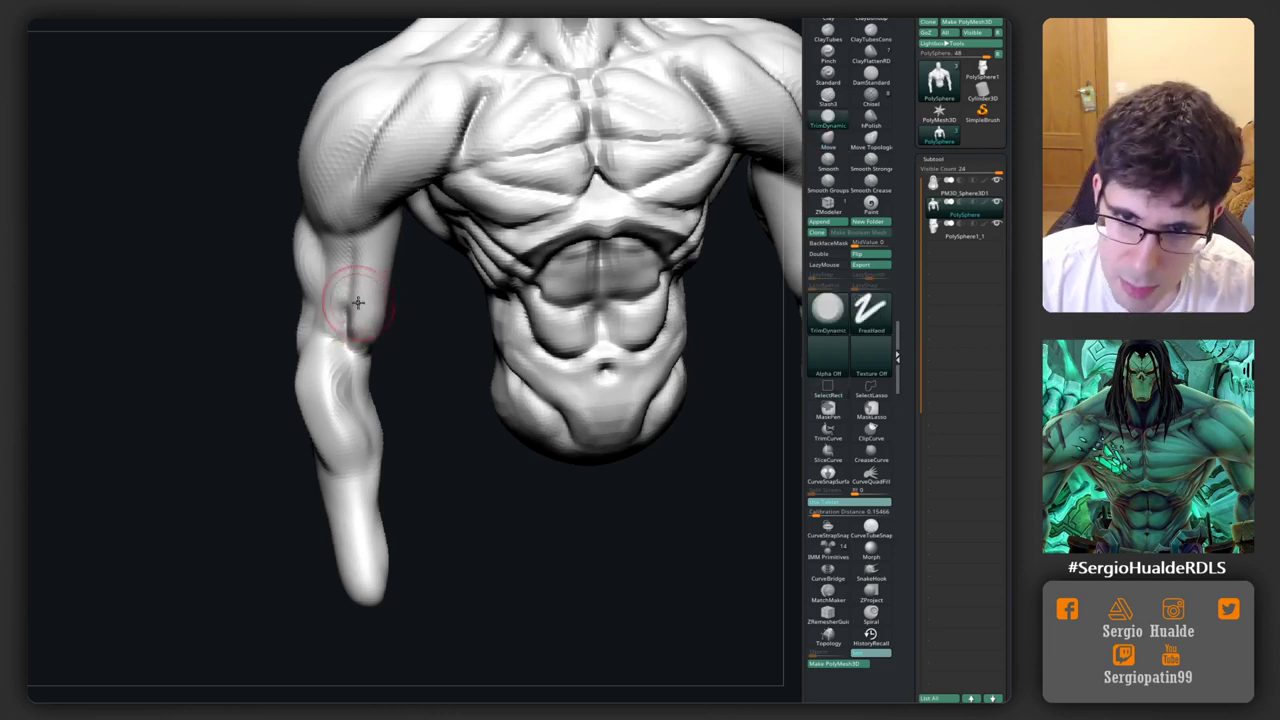
{"action": "mouse_move", "coordinate": [356, 293]}
{"action": "right_mouse_down"}
{"action": "mouse_move", "coordinate": [366, 337]}
{"action": "mouse_move", "coordinate": [351, 243]}
{"action": "mouse_move", "coordinate": [354, 348]}
{"action": "mouse_move", "coordinate": [308, 297]}
{"action": "mouse_move", "coordinate": [337, 409]}
{"action": "mouse_move", "coordinate": [326, 366]}
{"action": "mouse_move", "coordinate": [186, 365]}
{"action": "mouse_move", "coordinate": [514, 391]}
{"action": "mouse_move", "coordinate": [514, 366]}
{"action": "mouse_move", "coordinate": [368, 408]}
{"action": "right_mouse_up"}
{"action": "key", "text": "b"}
{"action": "key", "text": "m"}
{"action": "key", "text": "v"}
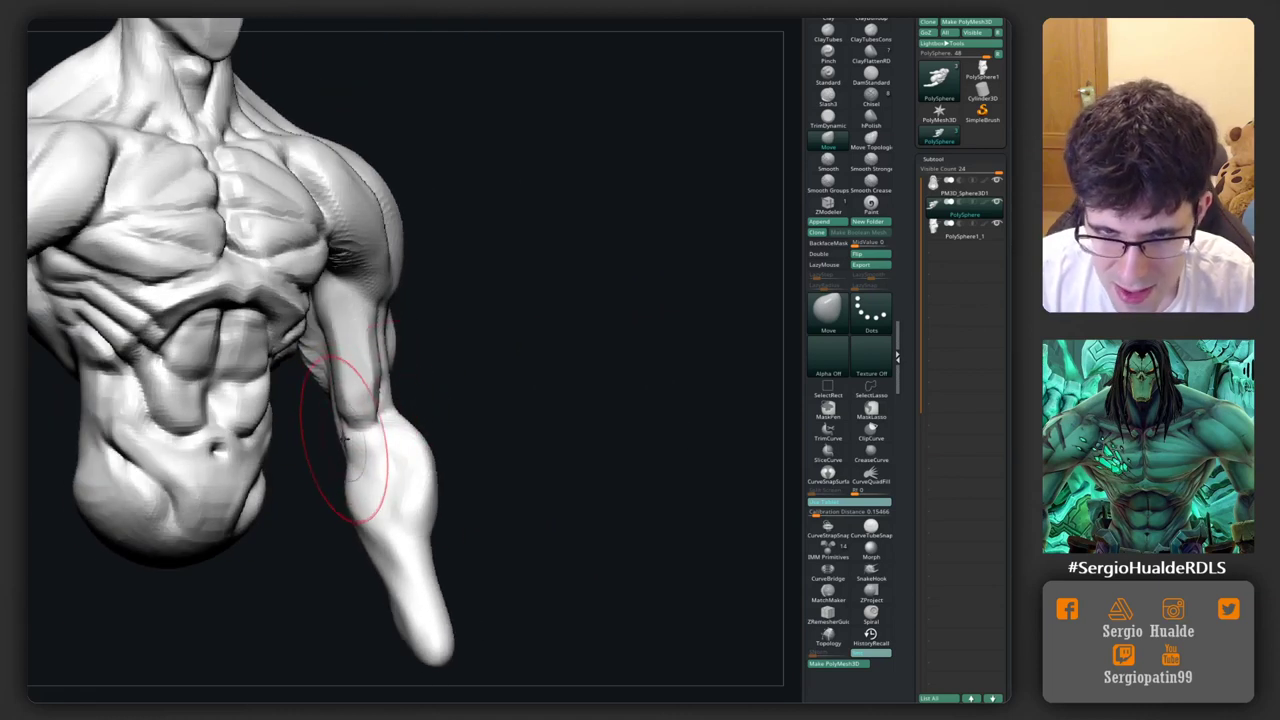
{"action": "left_click_drag", "start_coordinate": [398, 390], "coordinate": [393, 377]}
{"action": "key", "text": "["}
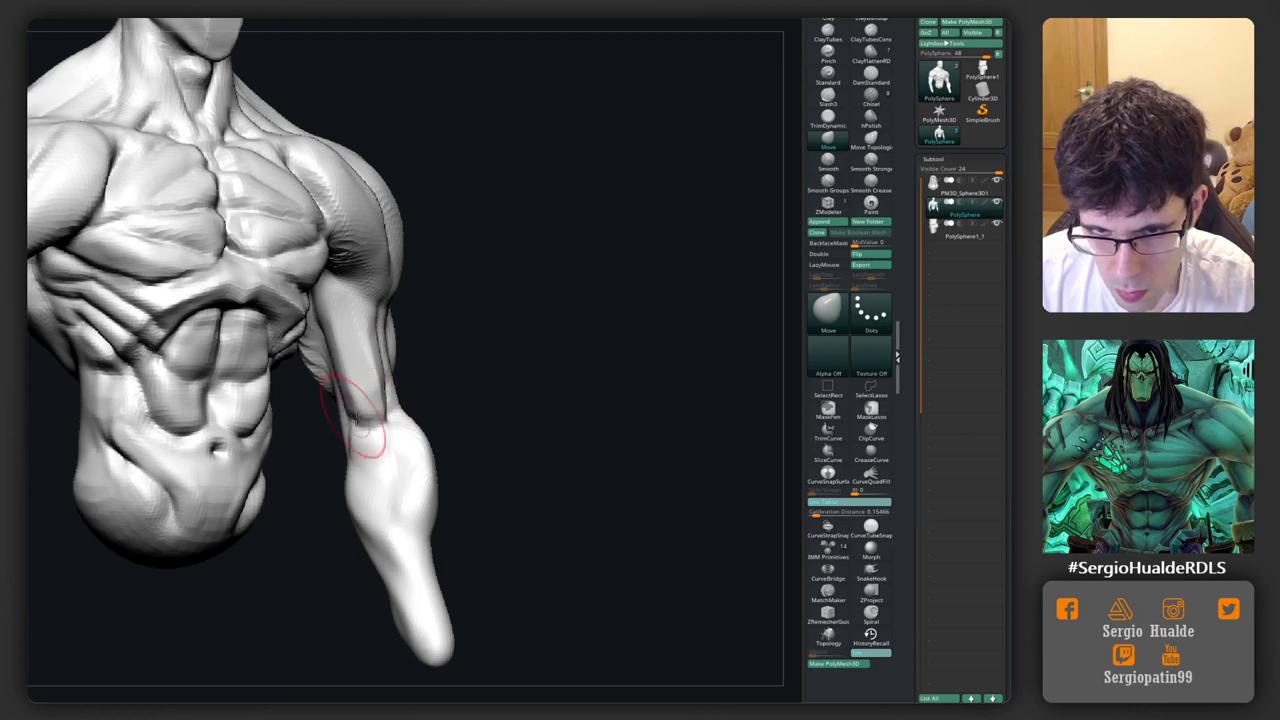
Step: Orbit around the figure from front to rear to inspect the finished arms
{"action": "right_click_drag", "start_coordinate": [423, 410], "coordinate": [418, 415]}
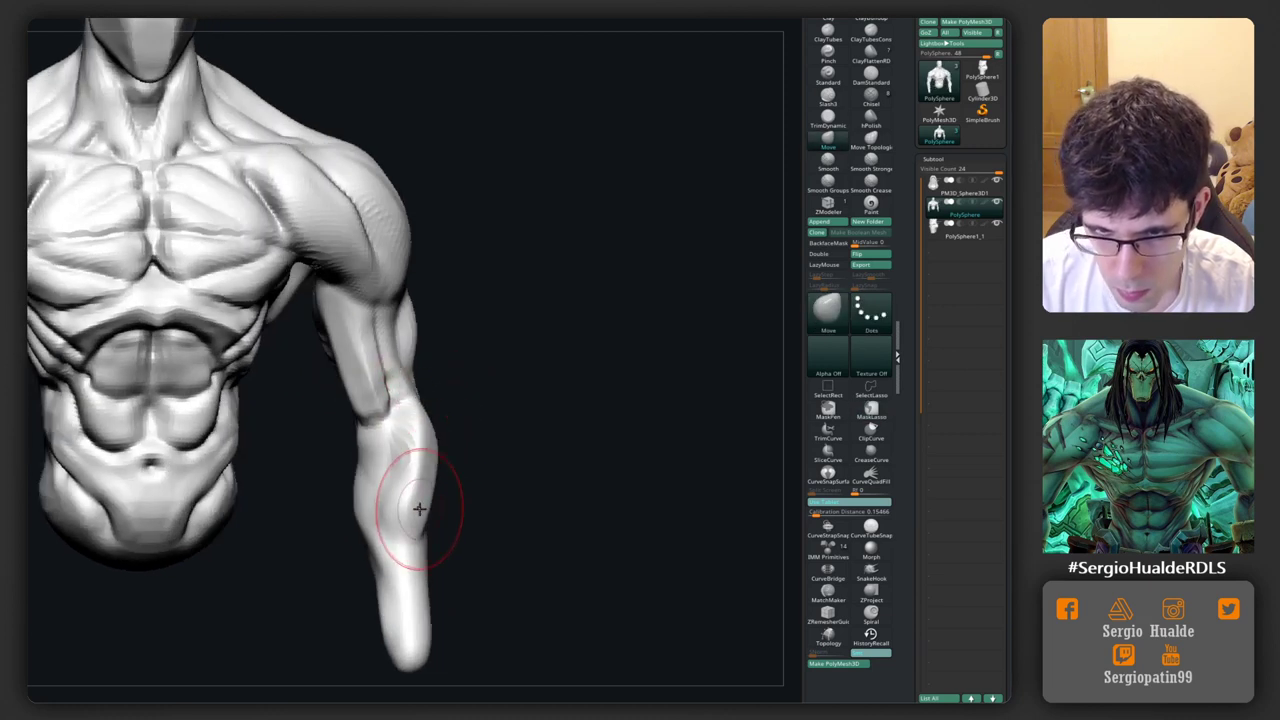
{"action": "right_click_drag", "start_coordinate": [420, 503], "coordinate": [429, 477]}
{"action": "mouse_move", "coordinate": [337, 460]}
{"action": "right_mouse_down"}
{"action": "mouse_move", "coordinate": [342, 481]}
{"action": "mouse_move", "coordinate": [434, 566]}
{"action": "right_mouse_up"}
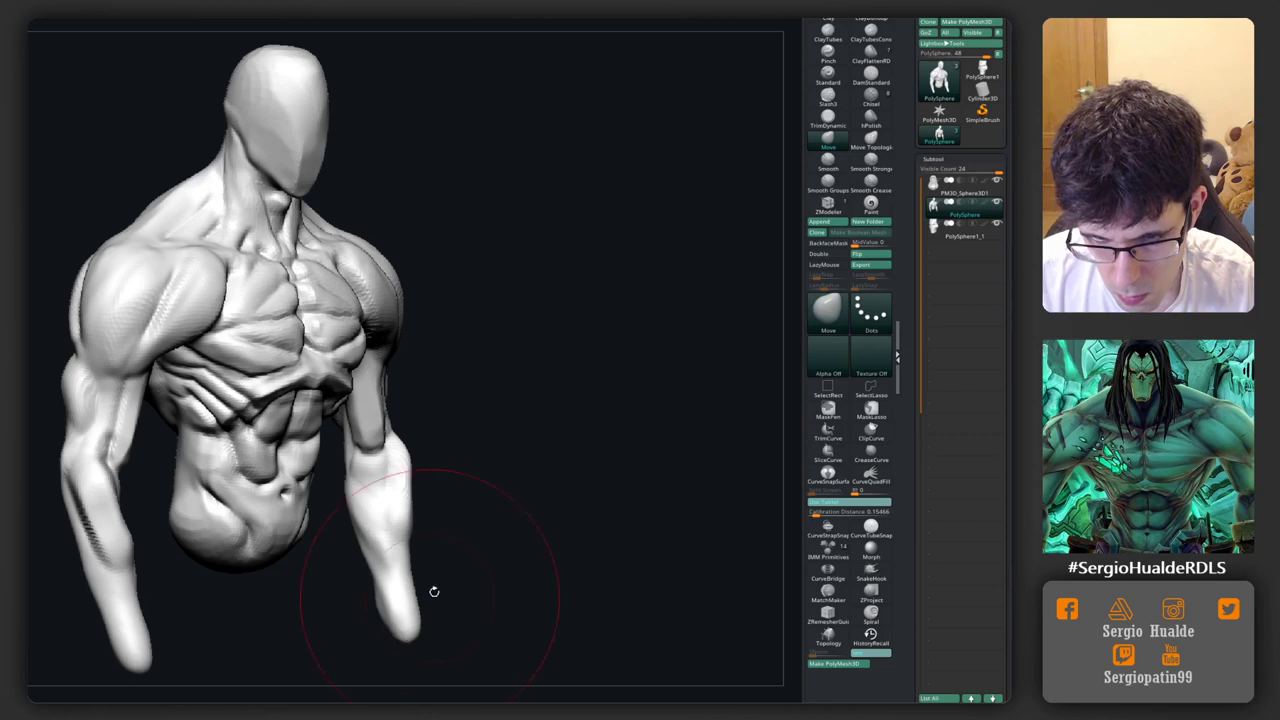
{"action": "left_click_drag", "start_coordinate": [434, 591], "coordinate": [427, 547]}
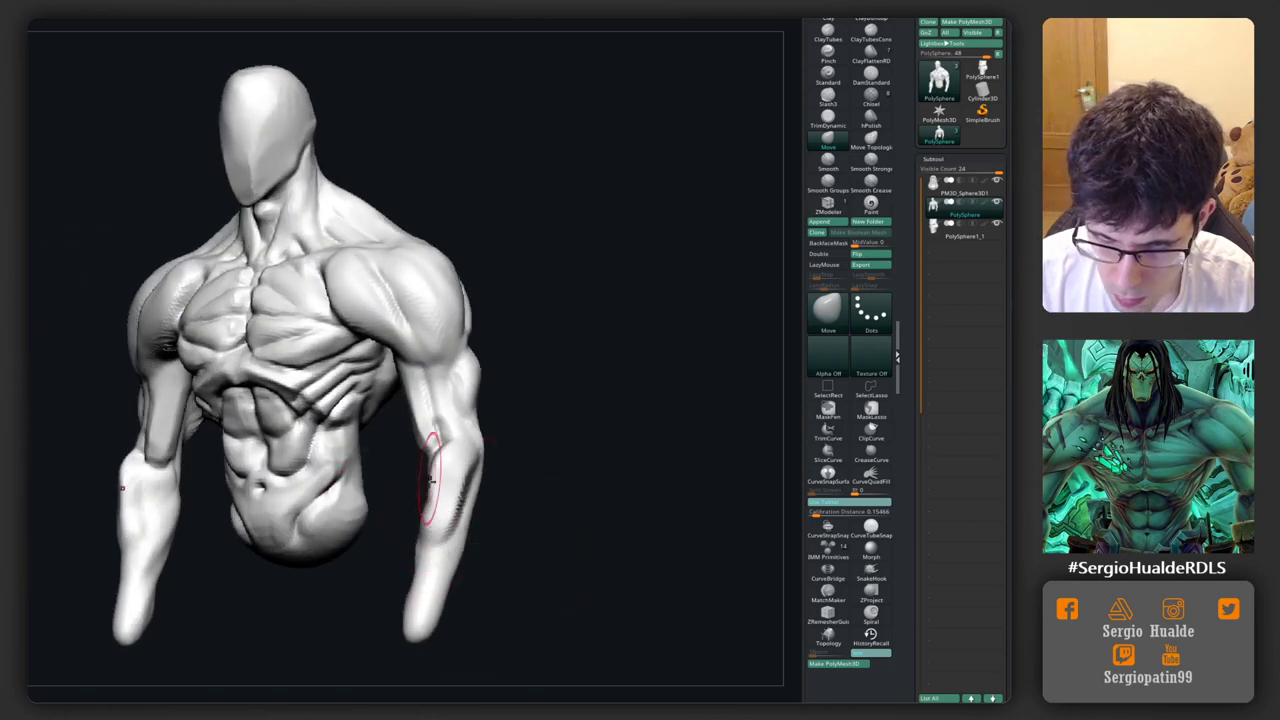
{"action": "left_click_drag", "start_coordinate": [443, 514], "coordinate": [390, 512]}
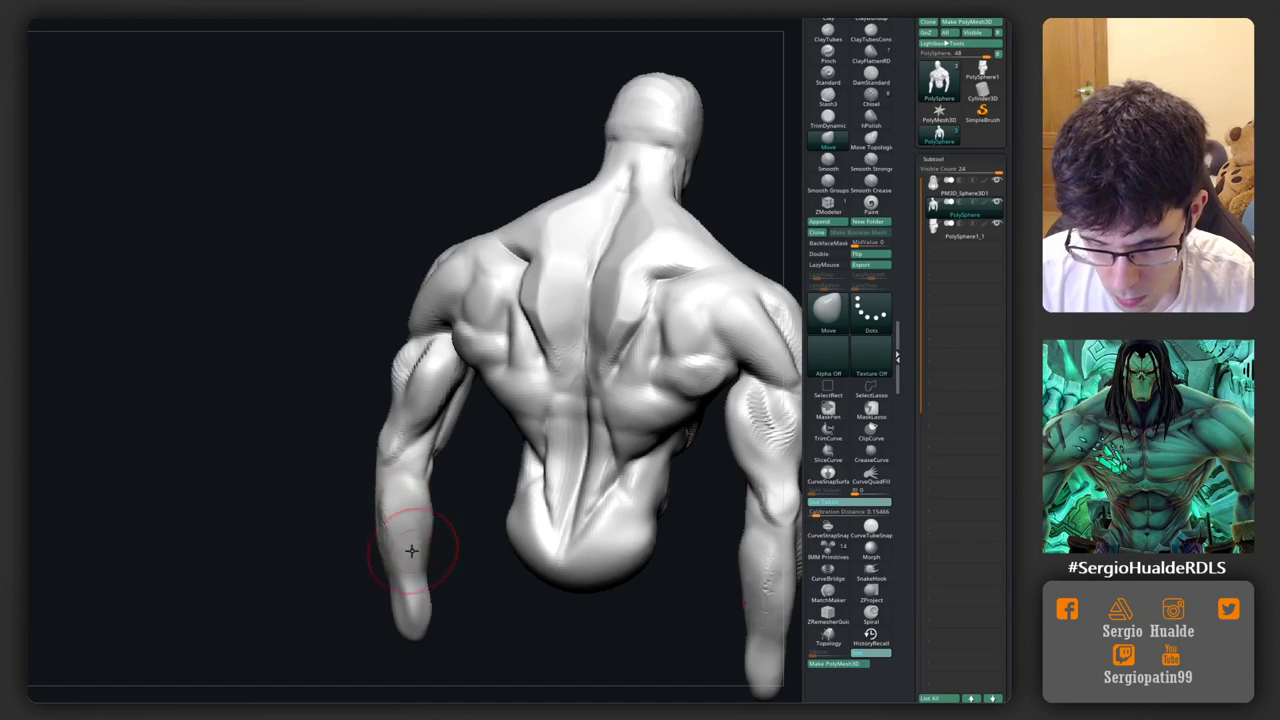
{"action": "mouse_move", "coordinate": [398, 568]}
{"action": "left_mouse_down"}
{"action": "mouse_move", "coordinate": [420, 532]}
{"action": "mouse_move", "coordinate": [523, 543]}
{"action": "left_mouse_up"}
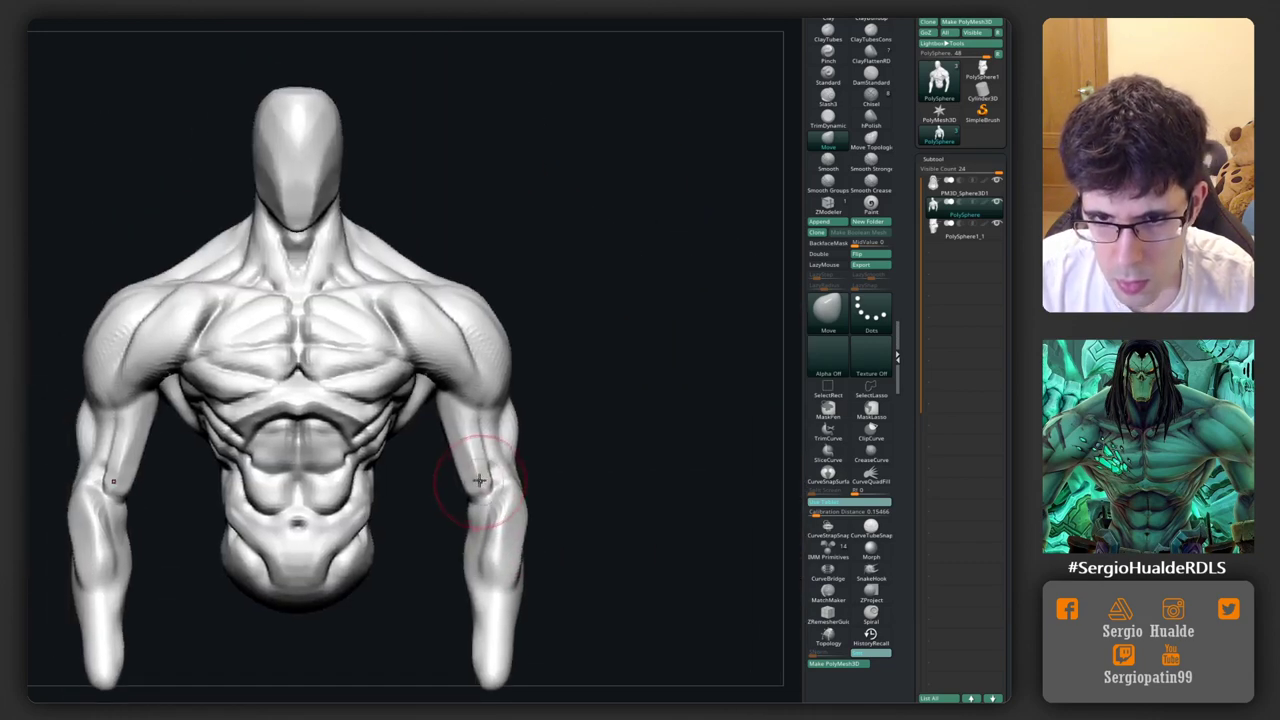
{"action": "mouse_move", "coordinate": [457, 466]}
{"action": "left_mouse_down"}
{"action": "mouse_move", "coordinate": [487, 462]}
{"action": "mouse_move", "coordinate": [466, 470]}
{"action": "mouse_move", "coordinate": [510, 422]}
{"action": "left_mouse_up"}
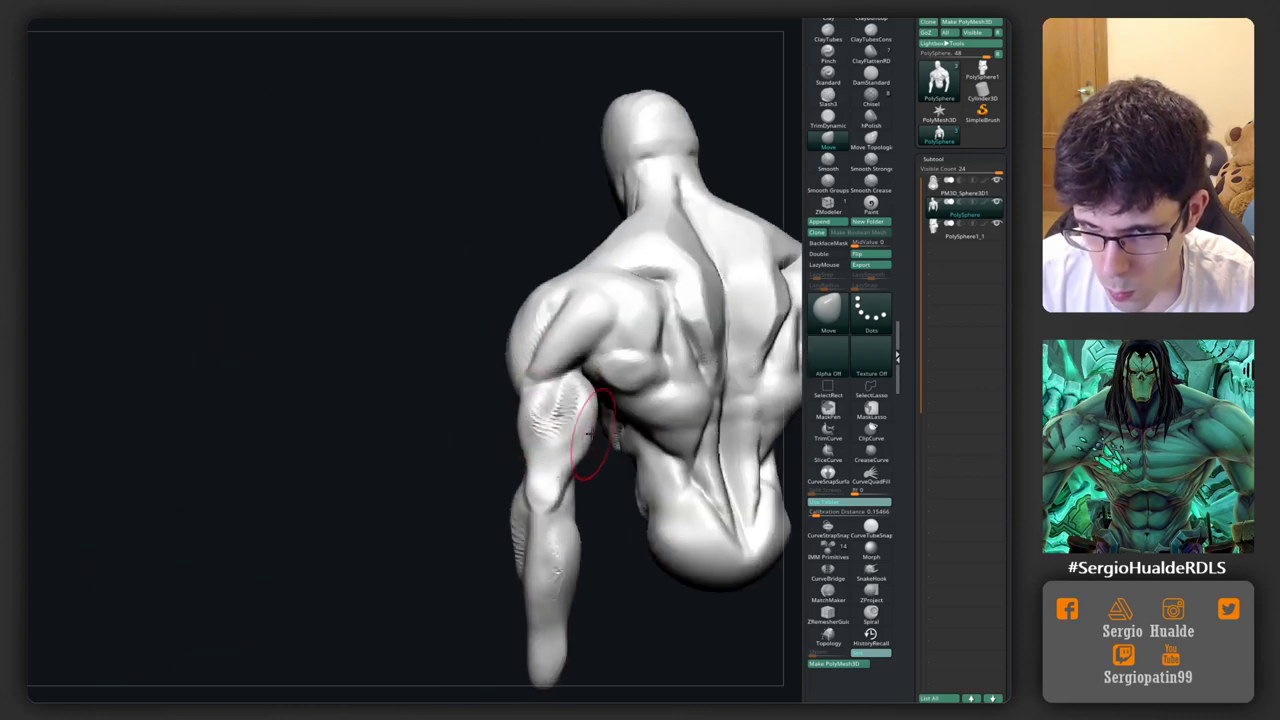
{"action": "left_click_drag", "start_coordinate": [600, 420], "coordinate": [594, 400]}
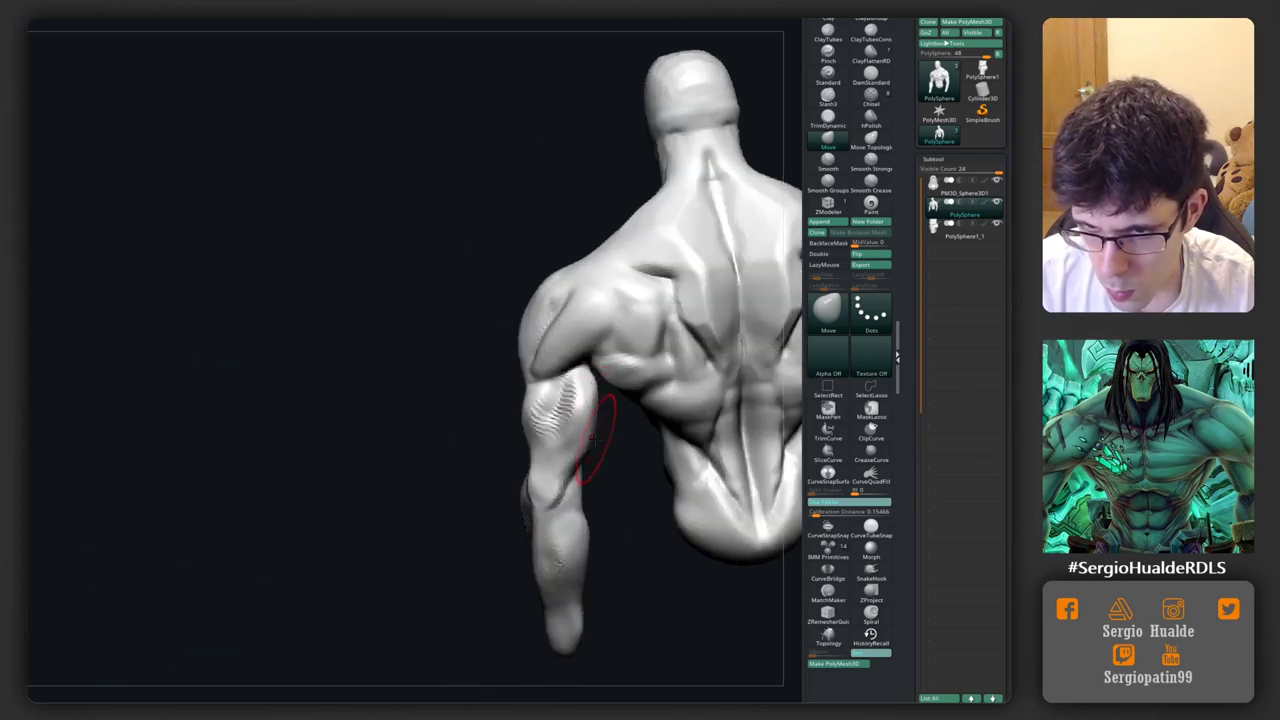
{"action": "left_click_drag", "start_coordinate": [566, 470], "coordinate": [533, 412]}
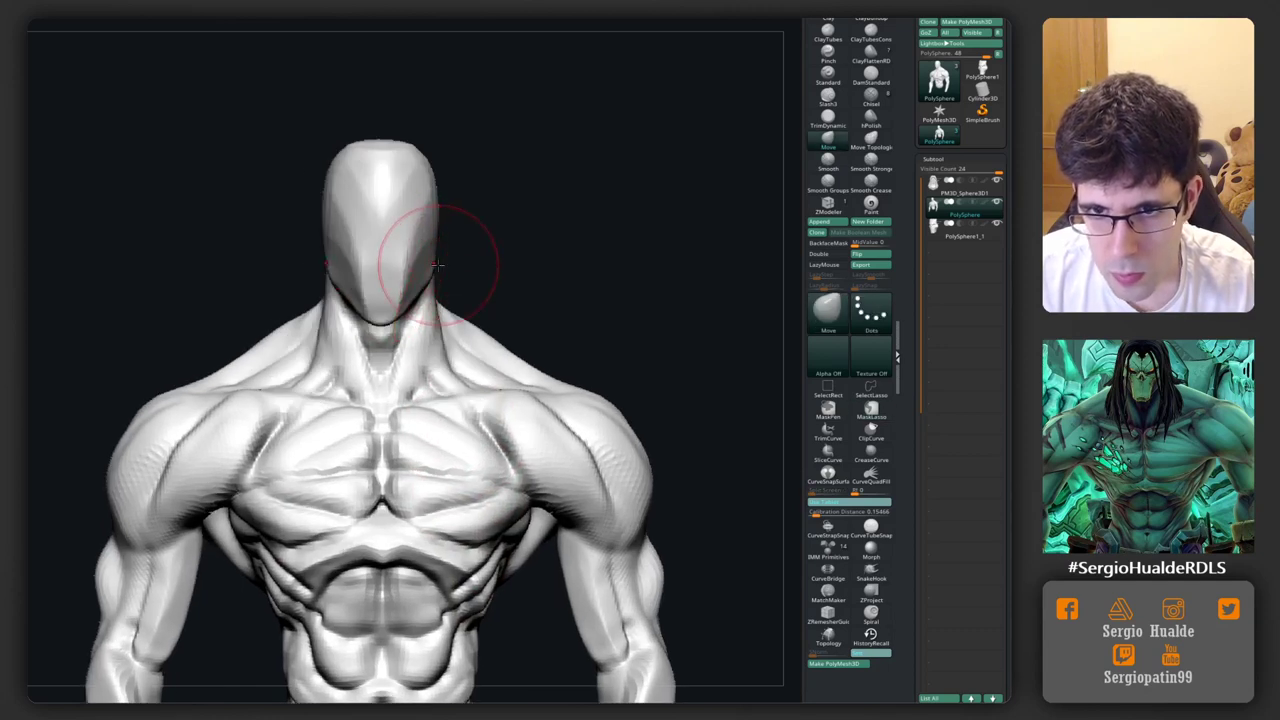
Step: Push the jaw and both neck sides into shape with Move, then frame the head to abdomen
{"action": "left_click_drag", "start_coordinate": [437, 265], "coordinate": [427, 268]}
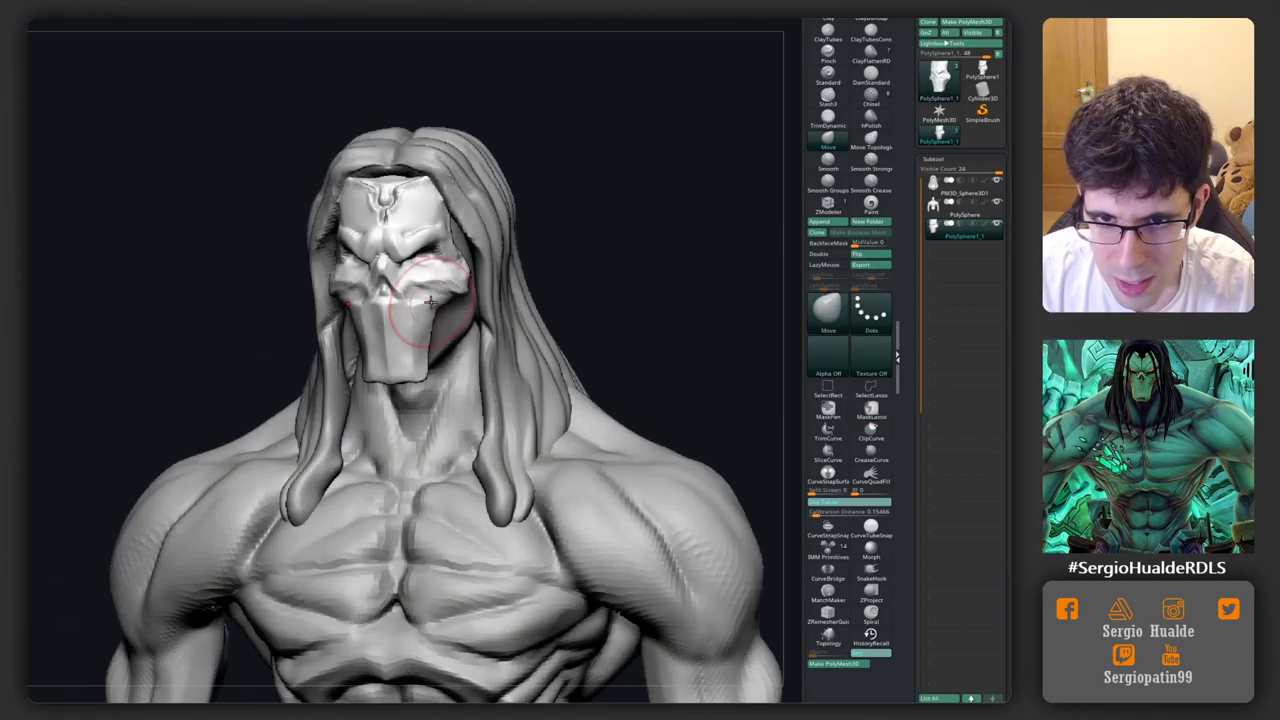
{"action": "left_click_drag", "start_coordinate": [385, 325], "coordinate": [420, 365]}
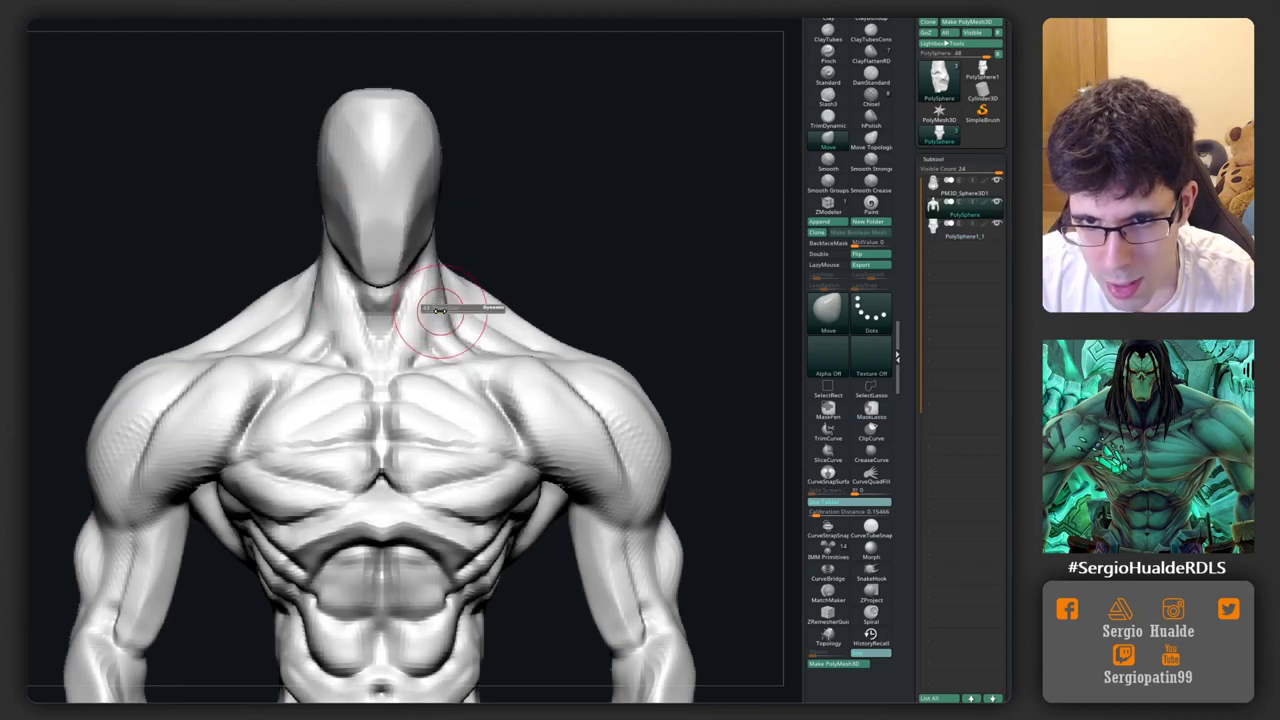
{"action": "left_click_drag", "start_coordinate": [434, 310], "coordinate": [430, 311]}
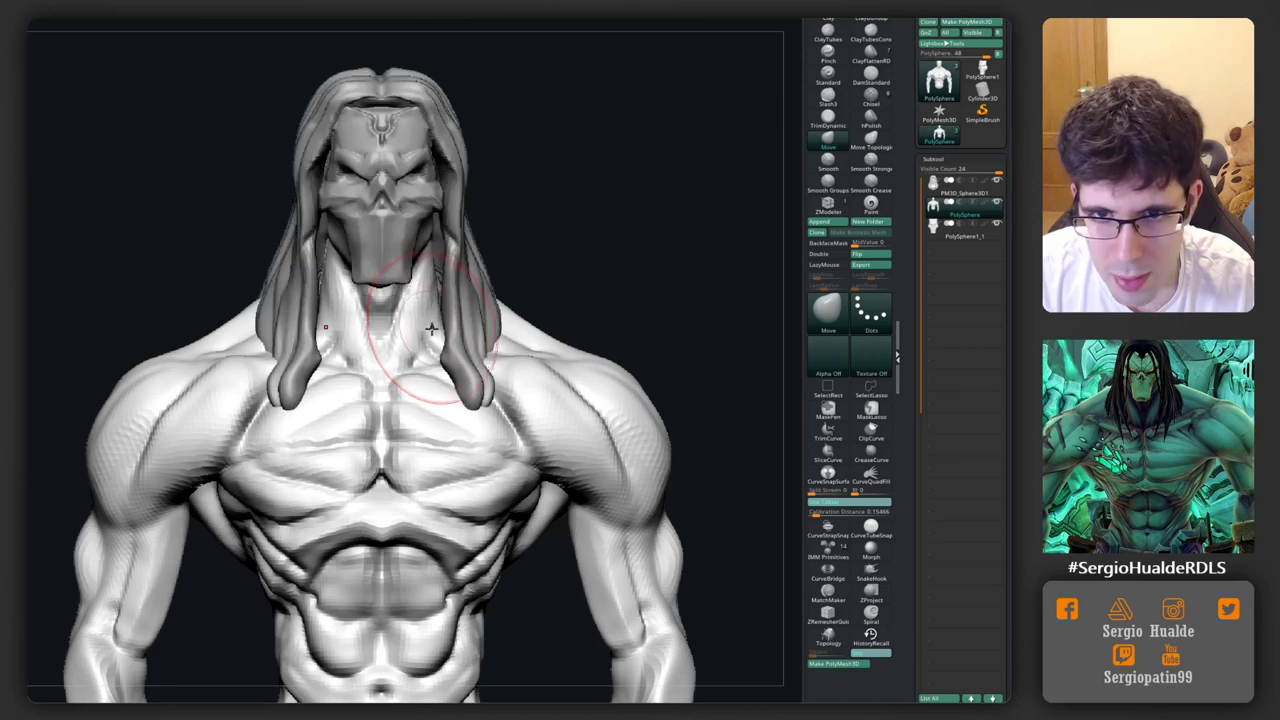
{"action": "key", "text": "f"}
{"action": "mouse_move", "coordinate": [480, 294]}
{"action": "right_mouse_down", "text": "alt"}
{"action": "mouse_move", "coordinate": [368, 320]}
{"action": "mouse_move", "coordinate": [327, 310]}
{"action": "right_mouse_up", "text": "alt"}
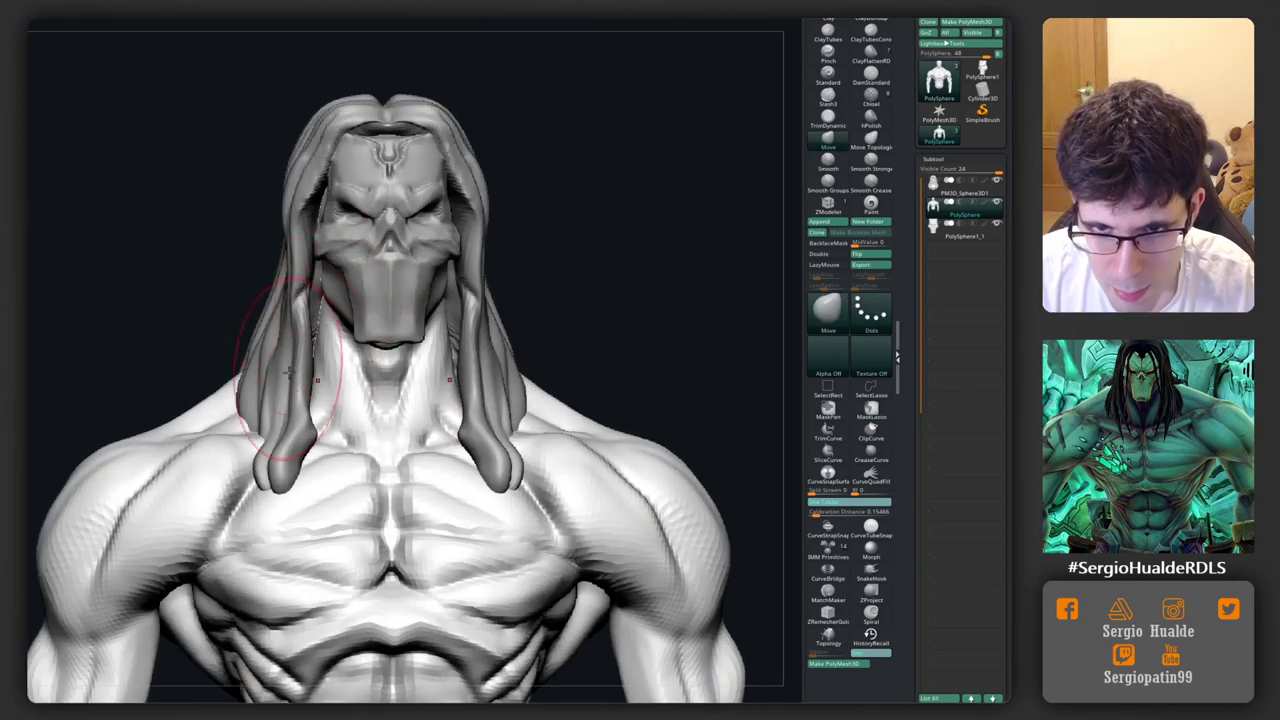
{"action": "right_click_drag", "start_coordinate": [300, 365], "coordinate": [450, 365], "text": "alt"}
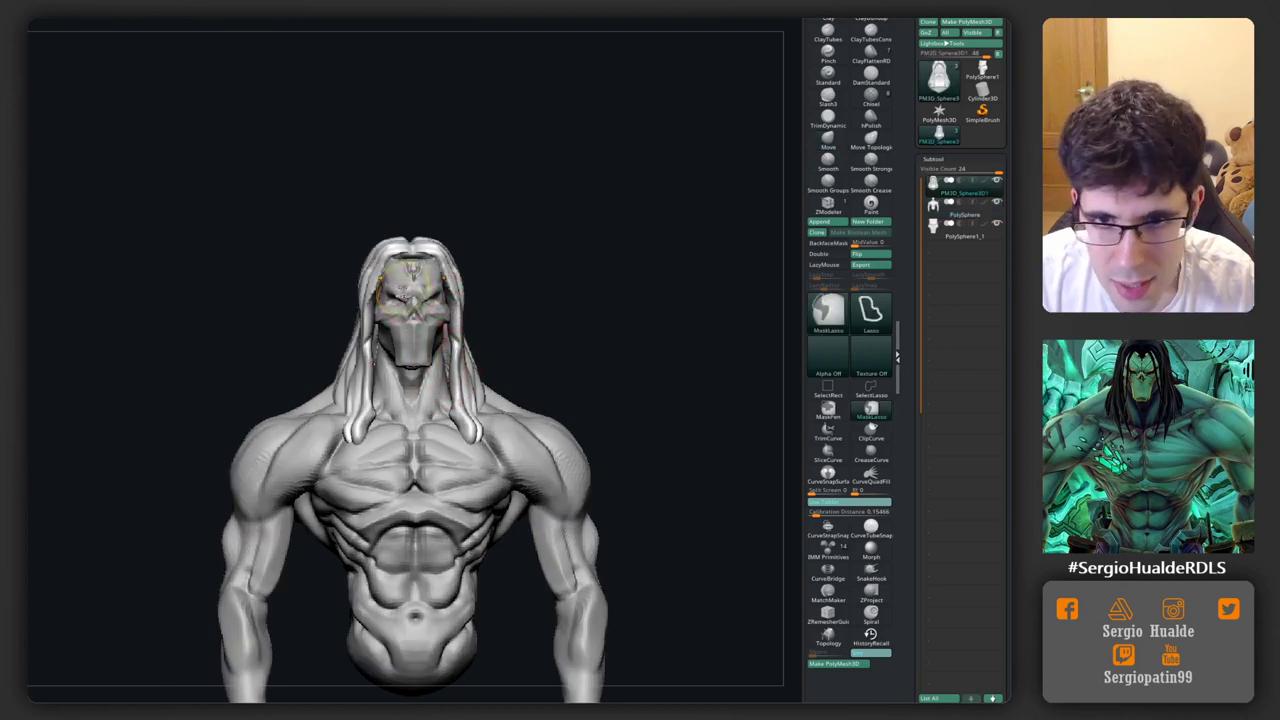
Step: Solo the hair piece to inspect it from the side and above, then show the full body
{"action": "right_click_drag", "start_coordinate": [460, 275], "coordinate": [413, 268], "text": "alt"}
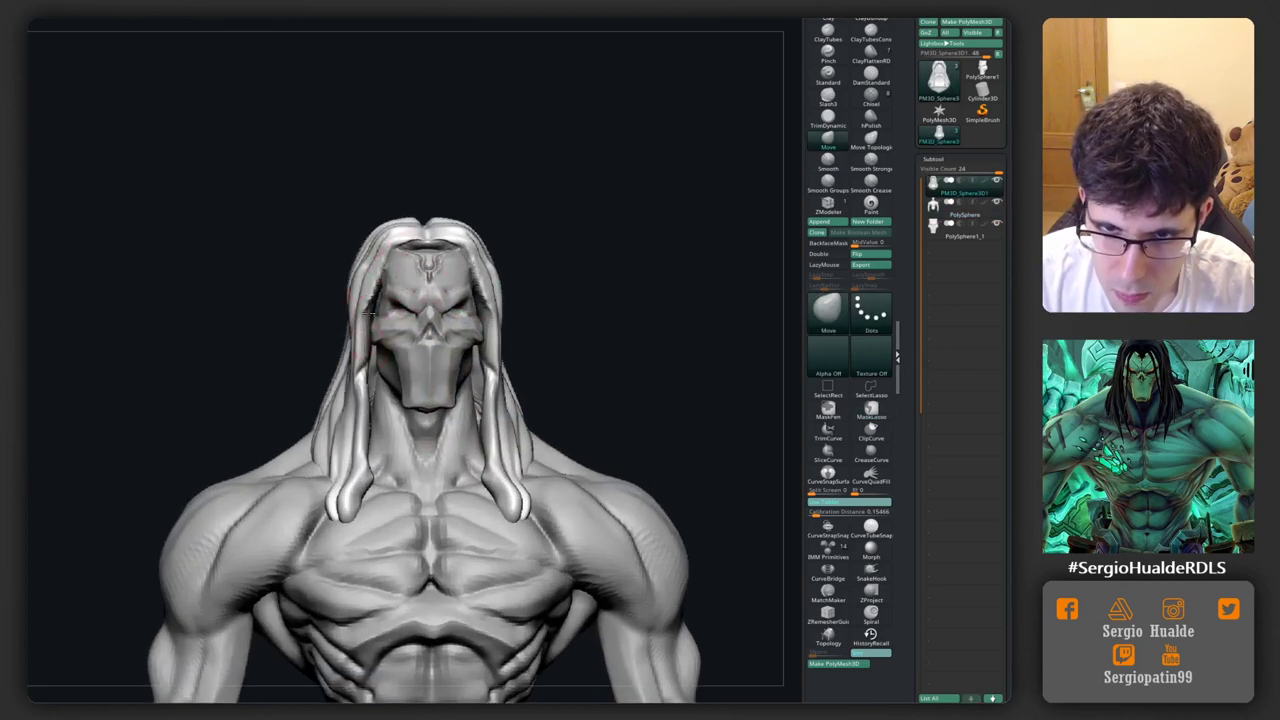
{"action": "mouse_move", "coordinate": [320, 400]}
{"action": "right_mouse_down"}
{"action": "mouse_move", "coordinate": [312, 456]}
{"action": "mouse_move", "coordinate": [335, 448]}
{"action": "mouse_move", "coordinate": [352, 398]}
{"action": "right_mouse_up"}
{"action": "left_click", "coordinate": [335, 448], "text": "ctrl+shift"}
{"action": "mouse_move", "coordinate": [363, 502]}
{"action": "right_mouse_down"}
{"action": "mouse_move", "coordinate": [357, 490]}
{"action": "mouse_move", "coordinate": [283, 494]}
{"action": "mouse_move", "coordinate": [314, 491]}
{"action": "mouse_move", "coordinate": [299, 462]}
{"action": "mouse_move", "coordinate": [337, 620]}
{"action": "mouse_move", "coordinate": [316, 499]}
{"action": "mouse_move", "coordinate": [341, 507]}
{"action": "mouse_move", "coordinate": [320, 480]}
{"action": "mouse_move", "coordinate": [312, 510]}
{"action": "mouse_move", "coordinate": [277, 534]}
{"action": "mouse_move", "coordinate": [355, 473]}
{"action": "right_mouse_up"}
{"action": "left_click", "coordinate": [337, 620], "text": "ctrl+shift"}
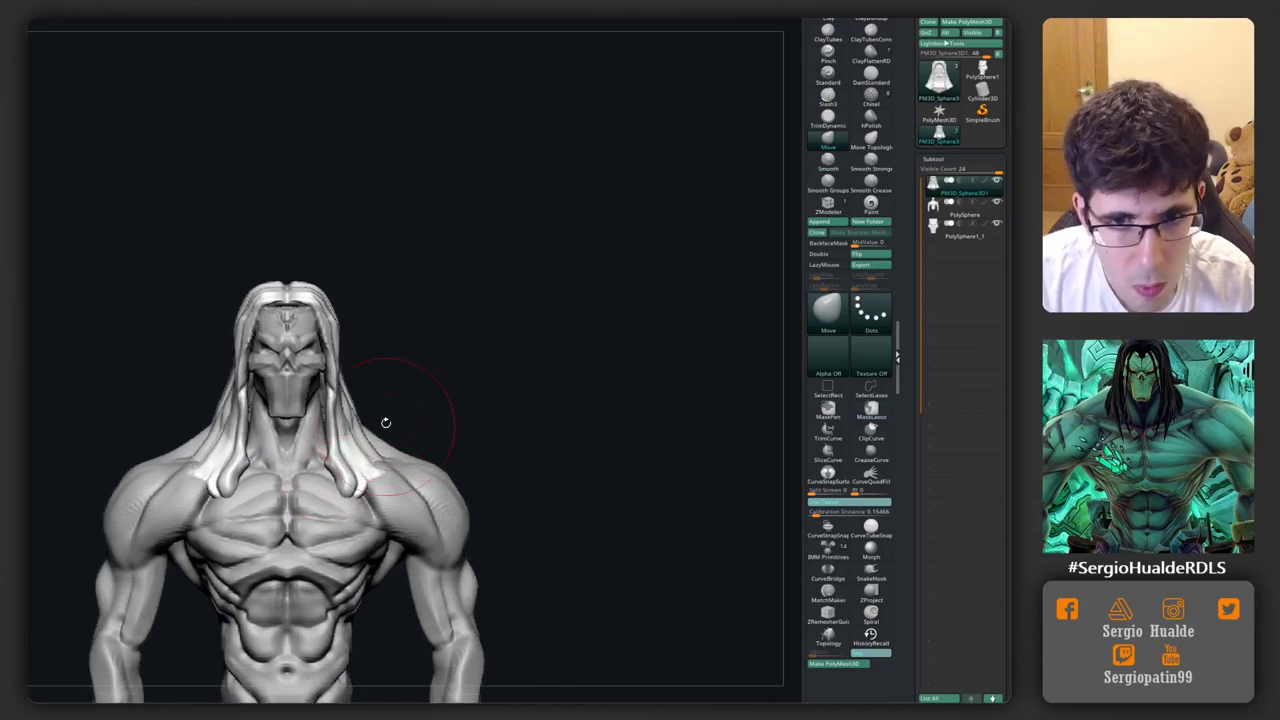
Step: Mask the head and neck, invert the mask, and move the head slightly down and right
{"action": "mouse_move", "coordinate": [385, 422]}
{"action": "right_mouse_down"}
{"action": "mouse_move", "coordinate": [414, 414]}
{"action": "mouse_move", "coordinate": [423, 366]}
{"action": "mouse_move", "coordinate": [440, 375]}
{"action": "mouse_move", "coordinate": [383, 372]}
{"action": "mouse_move", "coordinate": [420, 360]}
{"action": "mouse_move", "coordinate": [398, 485]}
{"action": "right_mouse_up"}
{"action": "left_click", "coordinate": [398, 485], "text": "ctrl+shift"}
{"action": "right_click_drag", "start_coordinate": [483, 403], "coordinate": [506, 280]}
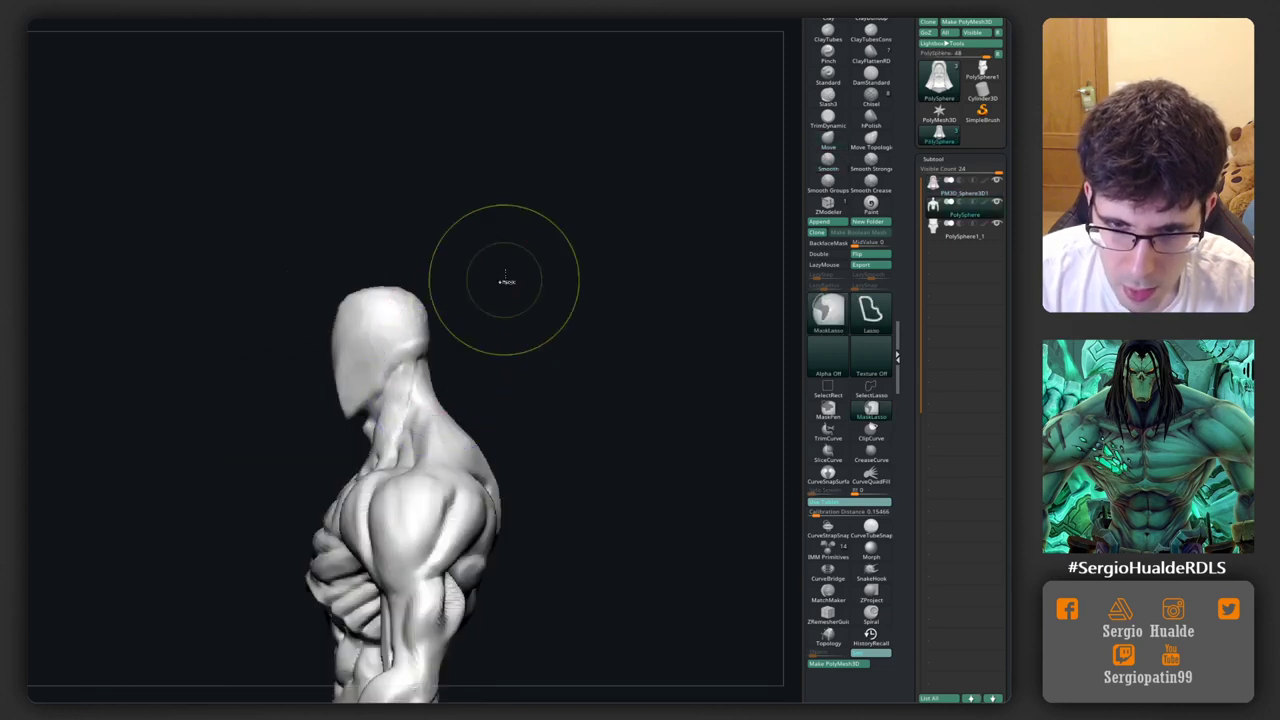
{"action": "left_click_drag", "start_coordinate": [506, 280], "coordinate": [400, 415], "text": "ctrl"}
{"action": "key", "text": "ctrl+i"}
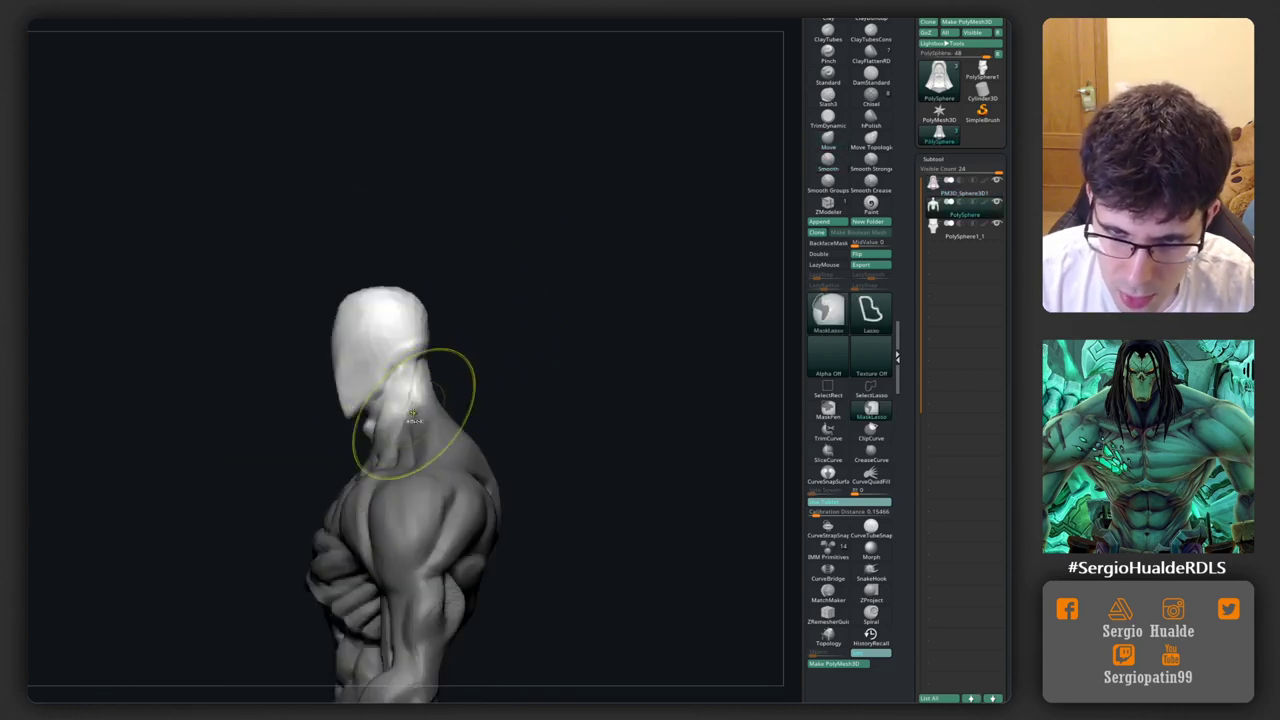
{"action": "key", "text": "w"}
{"action": "left_click_drag", "start_coordinate": [442, 359], "coordinate": [546, 406]}
{"action": "key", "text": "q"}
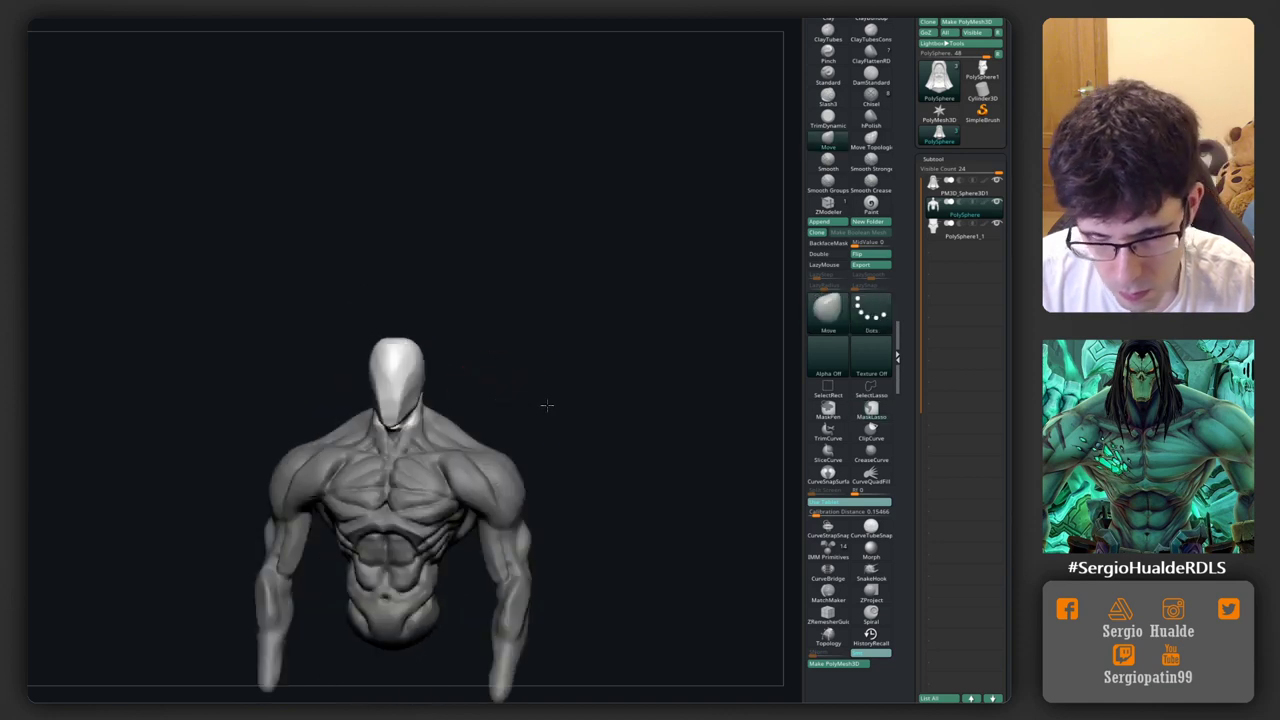
{"action": "left_click_drag", "start_coordinate": [474, 366], "coordinate": [473, 402], "text": "alt"}
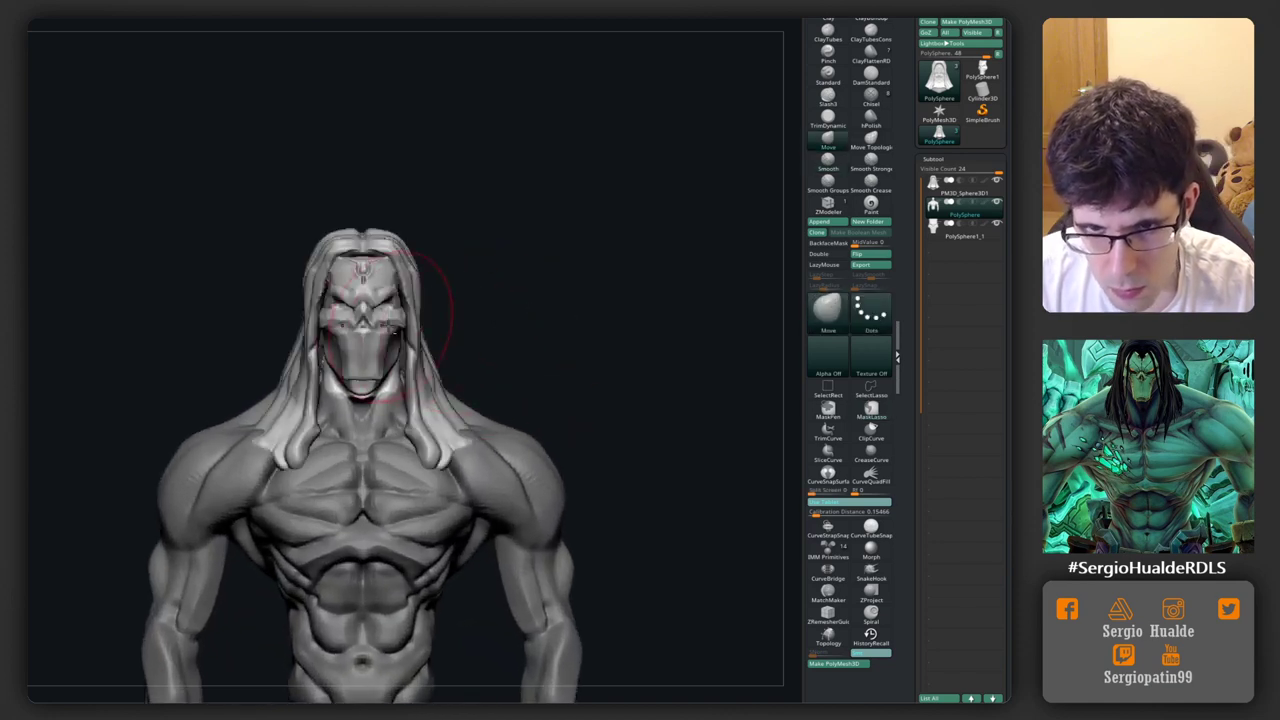
Step: With the hair showing, nudge the head piece further down, then clear the mask
{"action": "key", "text": "w"}
{"action": "mouse_move", "coordinate": [443, 334]}
{"action": "left_mouse_down"}
{"action": "mouse_move", "coordinate": [452, 298]}
{"action": "mouse_move", "coordinate": [398, 222]}
{"action": "left_mouse_up"}
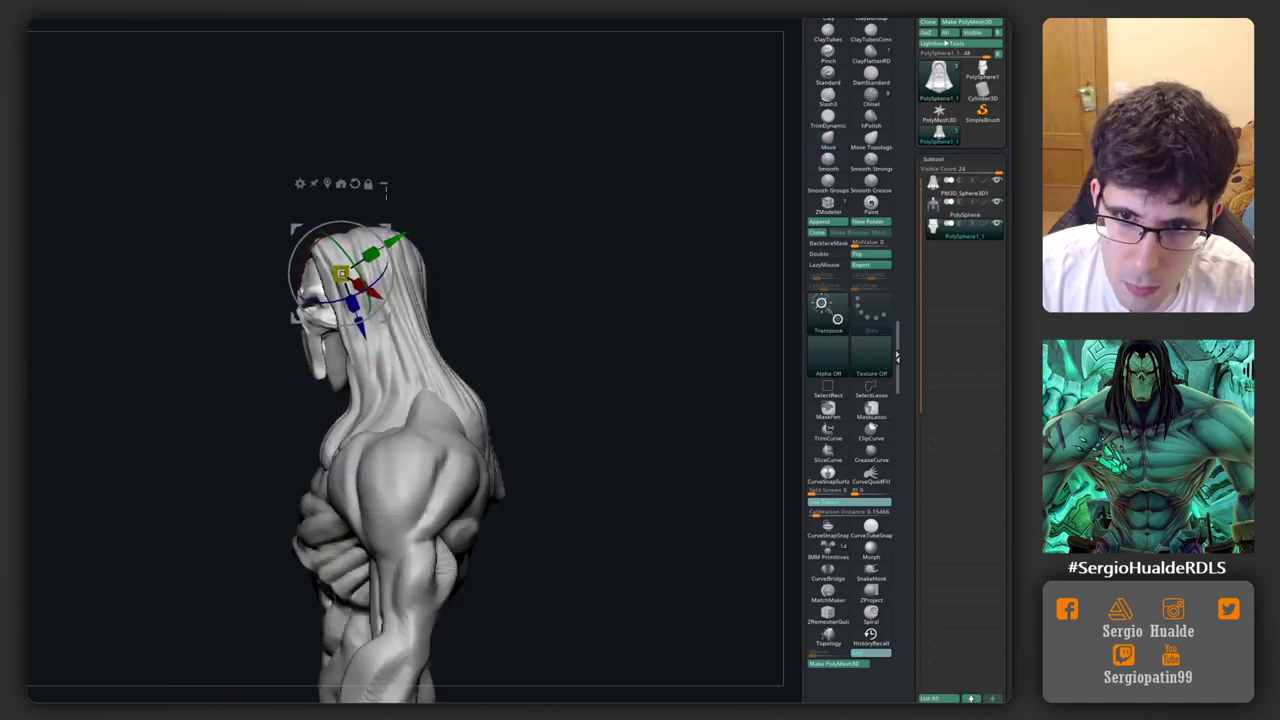
{"action": "left_click_drag", "start_coordinate": [385, 215], "coordinate": [420, 300]}
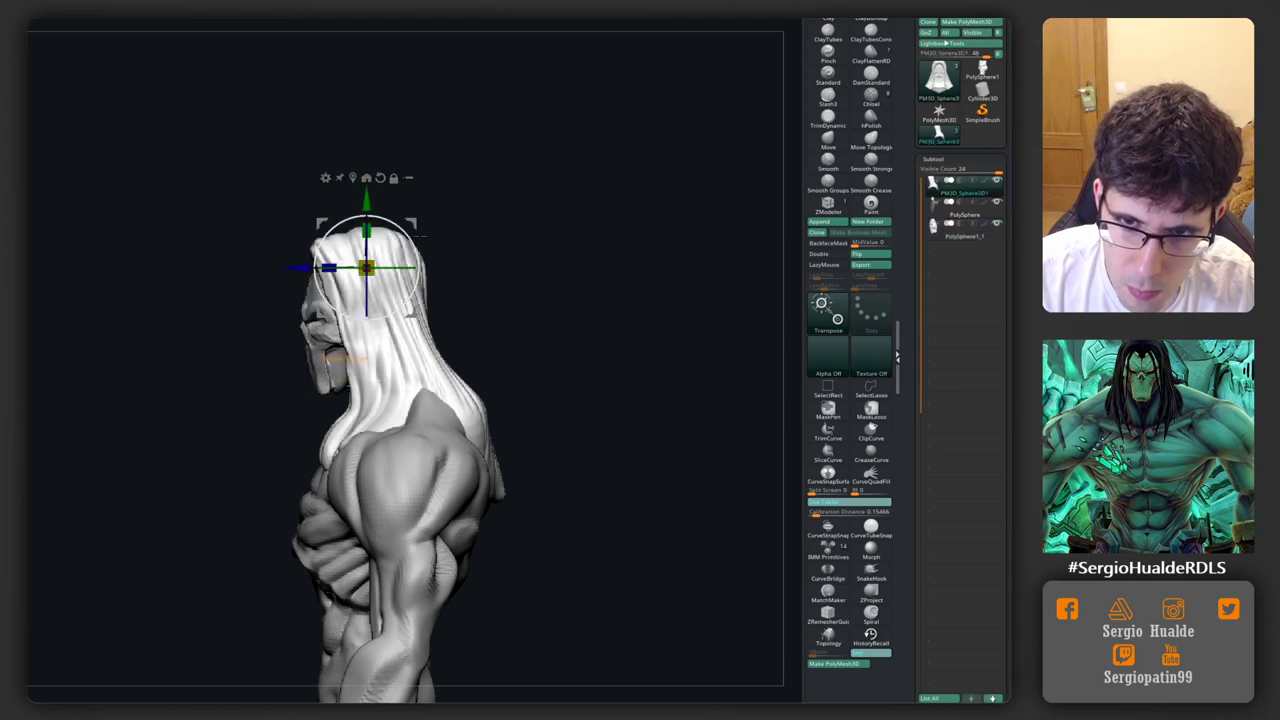
{"action": "mouse_move", "coordinate": [240, 300]}
{"action": "left_mouse_down", "text": "ctrl"}
{"action": "mouse_move", "coordinate": [414, 343]}
{"action": "mouse_move", "coordinate": [413, 250]}
{"action": "mouse_move", "coordinate": [388, 262]}
{"action": "mouse_move", "coordinate": [551, 277]}
{"action": "left_mouse_up", "text": "ctrl"}
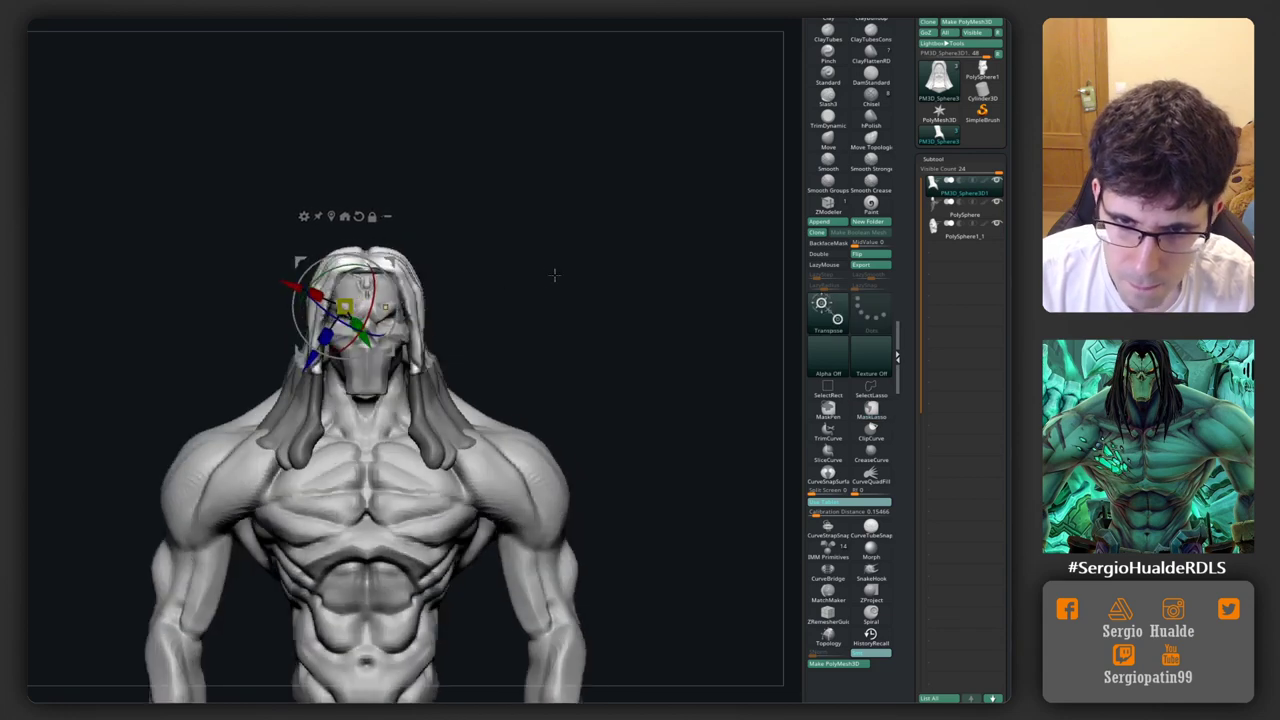
{"action": "left_click", "coordinate": [471, 321], "text": "ctrl"}
{"action": "mouse_move", "coordinate": [471, 321]}
{"action": "left_mouse_down", "text": "alt"}
{"action": "mouse_move", "coordinate": [446, 337]}
{"action": "mouse_move", "coordinate": [425, 313]}
{"action": "mouse_move", "coordinate": [442, 298]}
{"action": "left_mouse_up", "text": "alt"}
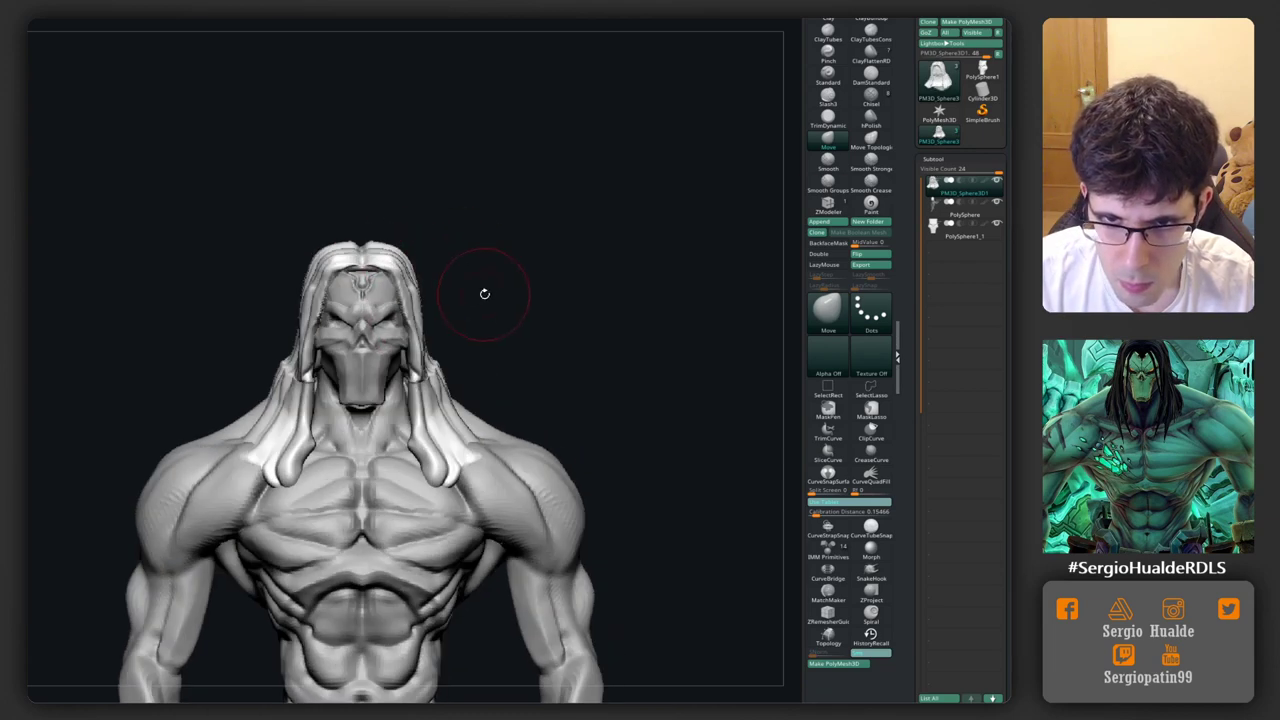
Step: Turn the model to face front, switching from TrimDynamic to the Move brush
{"action": "left_click_drag", "start_coordinate": [463, 252], "coordinate": [443, 271]}
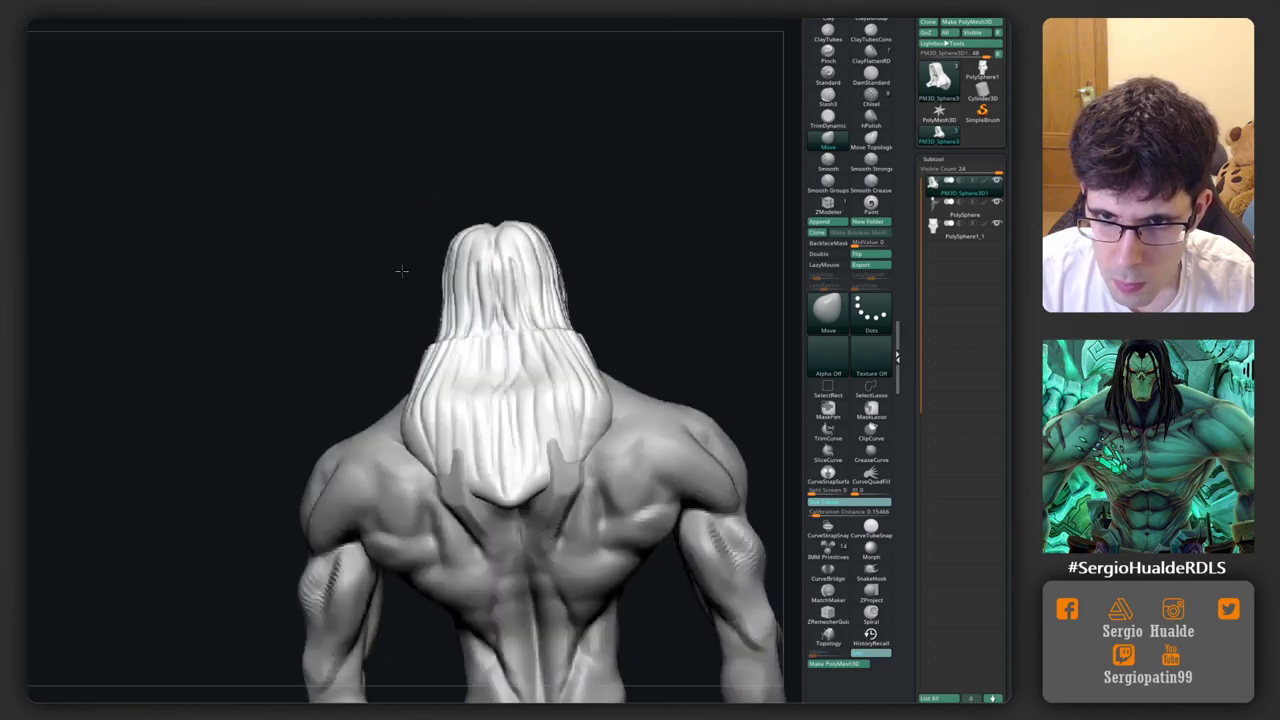
{"action": "mouse_move", "coordinate": [433, 360]}
{"action": "left_mouse_down"}
{"action": "mouse_move", "coordinate": [549, 357]}
{"action": "mouse_move", "coordinate": [478, 362]}
{"action": "mouse_move", "coordinate": [423, 337]}
{"action": "mouse_move", "coordinate": [414, 380]}
{"action": "mouse_move", "coordinate": [437, 357]}
{"action": "mouse_move", "coordinate": [394, 354]}
{"action": "mouse_move", "coordinate": [451, 360]}
{"action": "mouse_move", "coordinate": [421, 367]}
{"action": "mouse_move", "coordinate": [488, 344]}
{"action": "mouse_move", "coordinate": [509, 357]}
{"action": "mouse_move", "coordinate": [462, 361]}
{"action": "left_mouse_up"}
{"action": "key", "text": "b"}
{"action": "key", "text": "t"}
{"action": "key", "text": "d"}
{"action": "key", "text": "b"}
{"action": "key", "text": "m"}
{"action": "key", "text": "v"}
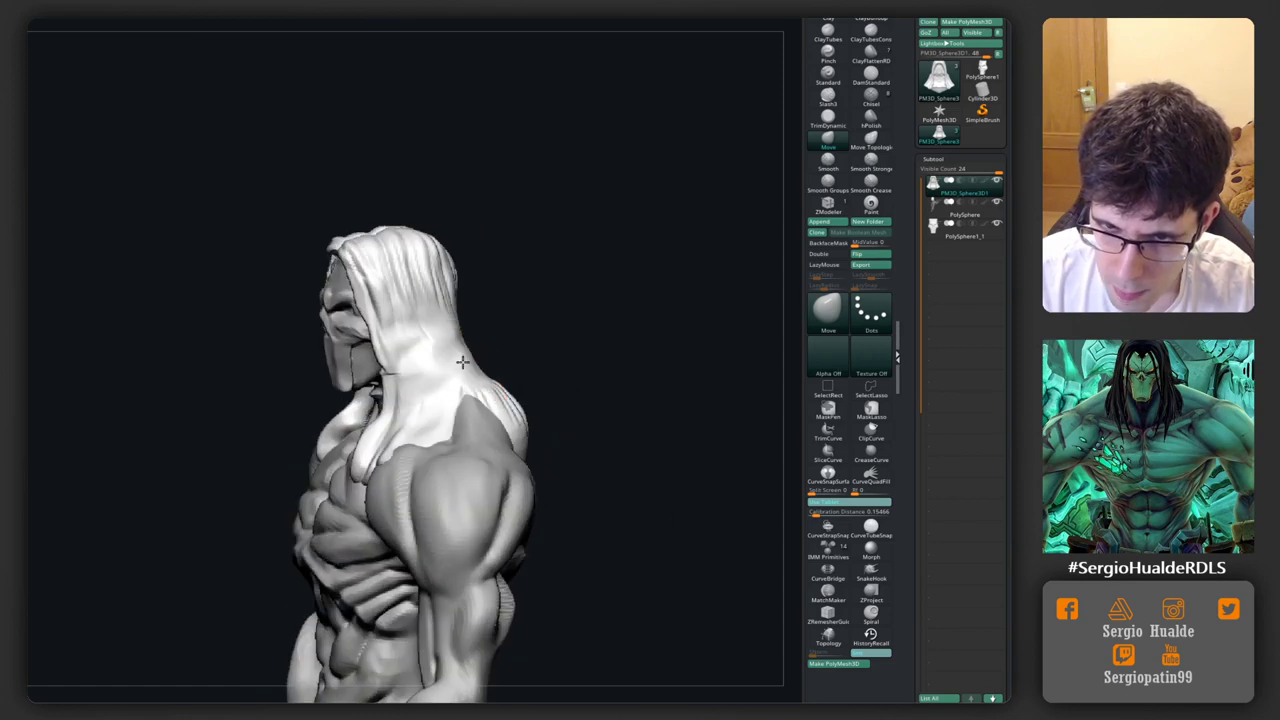
{"action": "left_click_drag", "start_coordinate": [560, 396], "coordinate": [495, 390]}
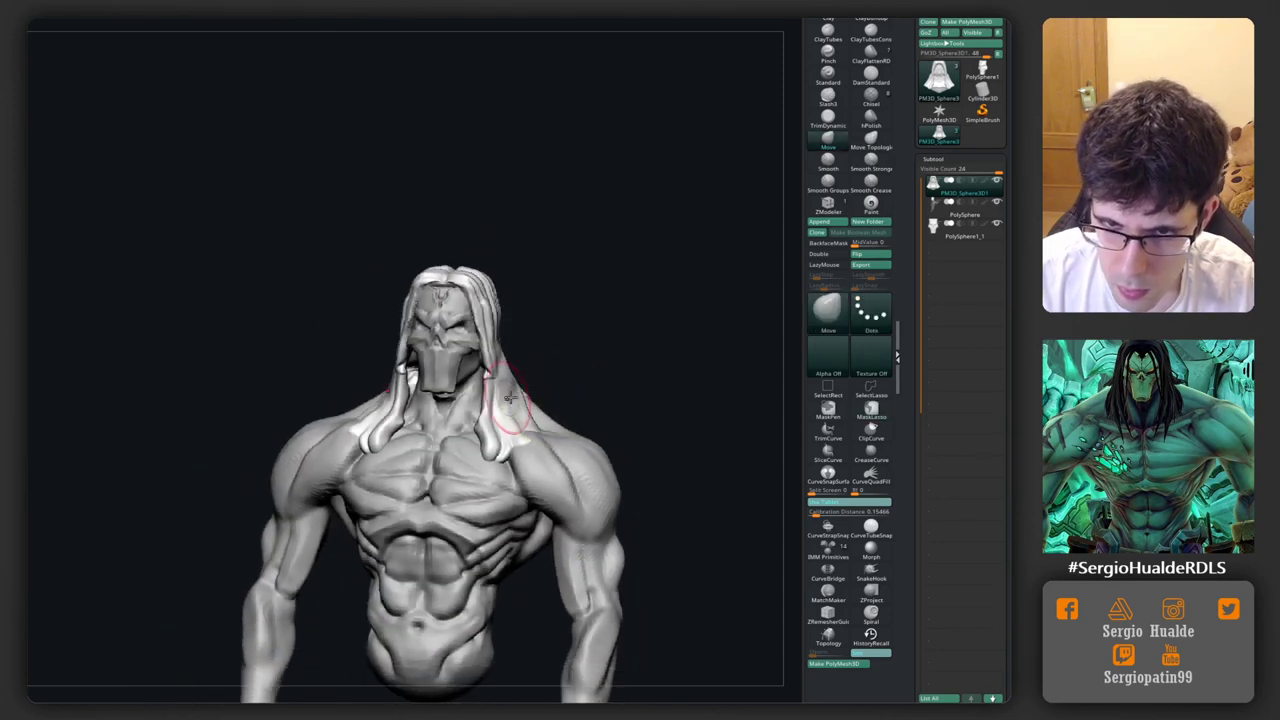
{"action": "scroll", "coordinate": [490, 380], "scroll_direction": "up", "scroll_amount": 3}
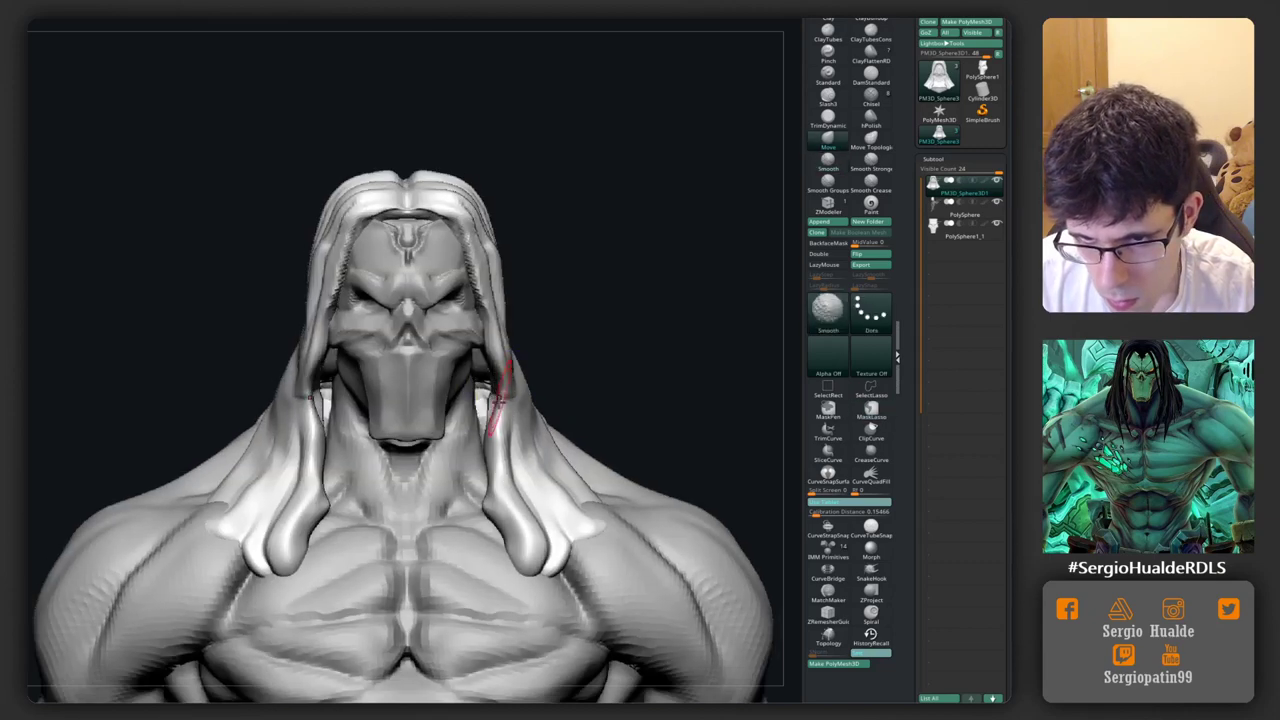
{"action": "mouse_move", "coordinate": [491, 380]}
{"action": "left_mouse_down"}
{"action": "mouse_move", "coordinate": [523, 377]}
{"action": "mouse_move", "coordinate": [502, 376]}
{"action": "mouse_move", "coordinate": [486, 400]}
{"action": "left_mouse_up"}
Step: Solo the hair piece to inspect it, then show the hidden body again
{"action": "left_click", "coordinate": [546, 387], "text": "ctrl+shift"}
{"action": "key", "text": "b"}
{"action": "key", "text": "c"}
{"action": "key", "text": "l"}
{"action": "left_click", "coordinate": [486, 400], "text": "ctrl+shift"}
{"action": "scroll", "coordinate": [484, 296], "scroll_direction": "down", "scroll_amount": 3}
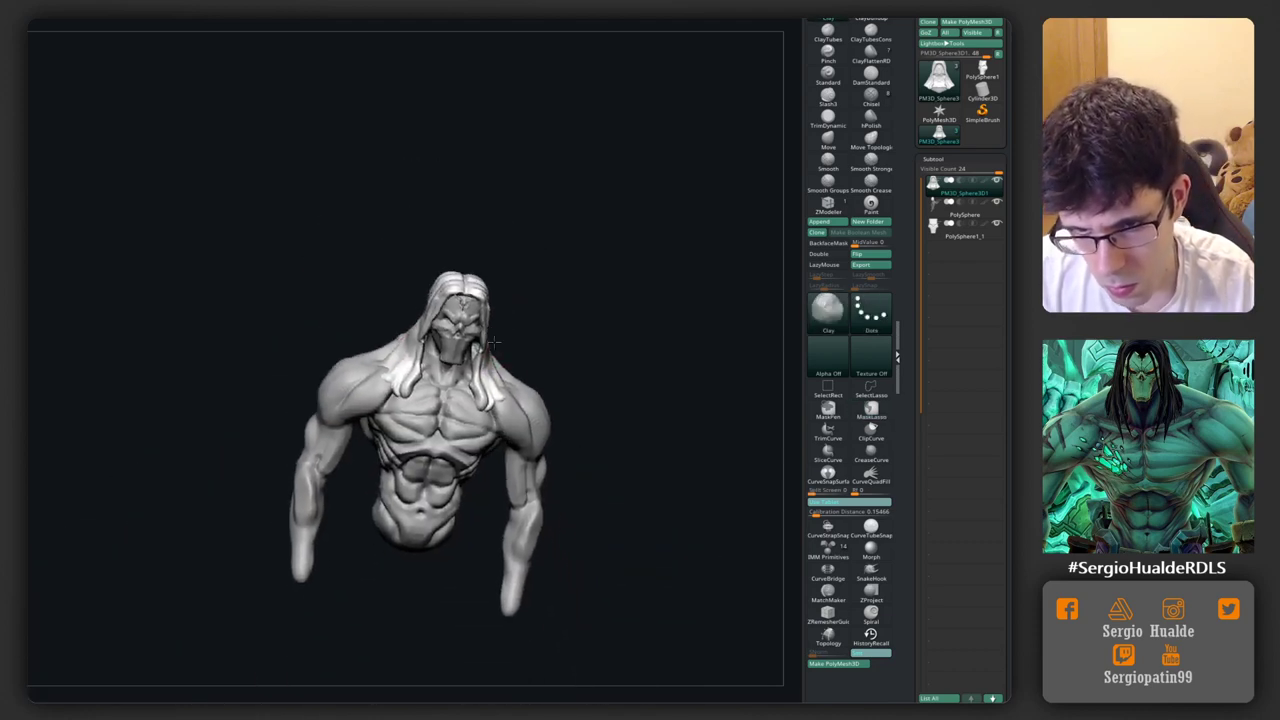
{"action": "left_click_drag", "start_coordinate": [484, 296], "coordinate": [494, 354]}
{"action": "scroll", "coordinate": [585, 365], "scroll_direction": "up", "scroll_amount": 2}
Step: Make the body subtool active and switch to the Move brush
{"action": "left_click", "coordinate": [575, 415], "text": "alt"}
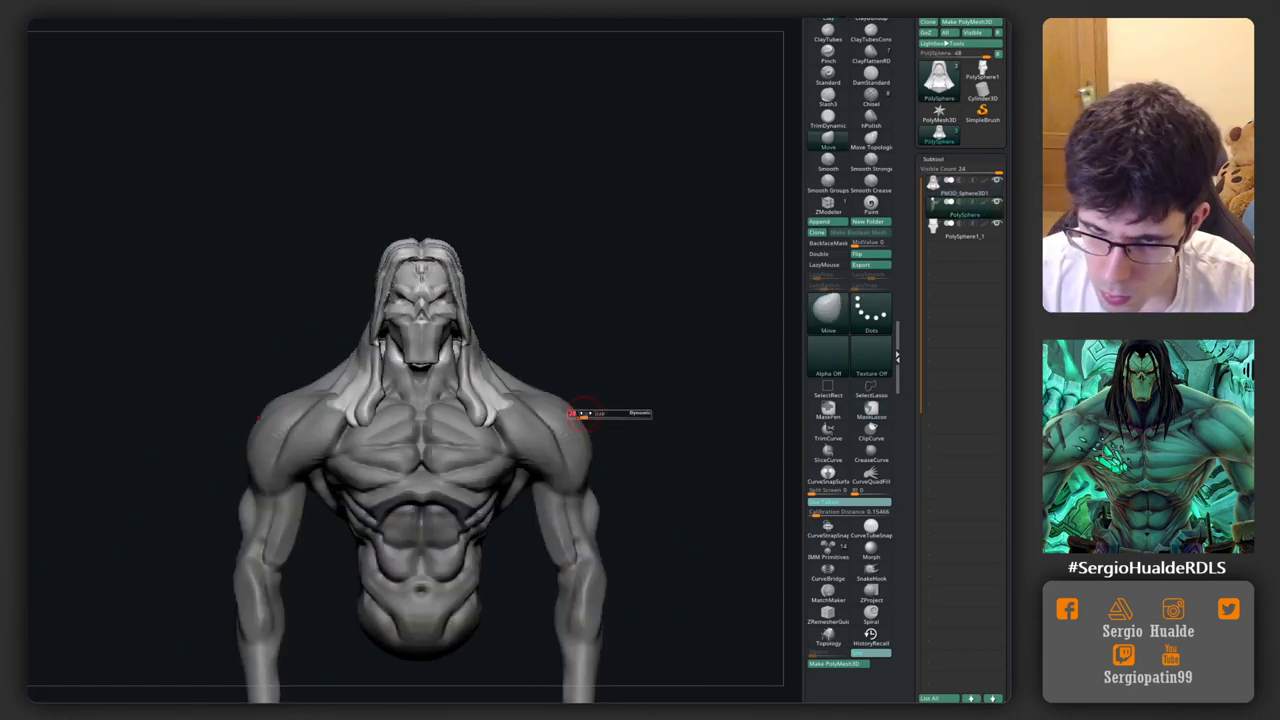
{"action": "left_click_drag", "start_coordinate": [650, 400], "coordinate": [611, 403]}
{"action": "key", "text": "b"}
{"action": "key", "text": "m"}
{"action": "key", "text": "v"}
{"action": "mouse_move", "coordinate": [566, 452]}
{"action": "left_mouse_down"}
{"action": "mouse_move", "coordinate": [583, 440]}
{"action": "mouse_move", "coordinate": [545, 389]}
{"action": "mouse_move", "coordinate": [606, 400]}
{"action": "mouse_move", "coordinate": [556, 428]}
{"action": "mouse_move", "coordinate": [660, 455]}
{"action": "mouse_move", "coordinate": [562, 485]}
{"action": "left_mouse_up"}
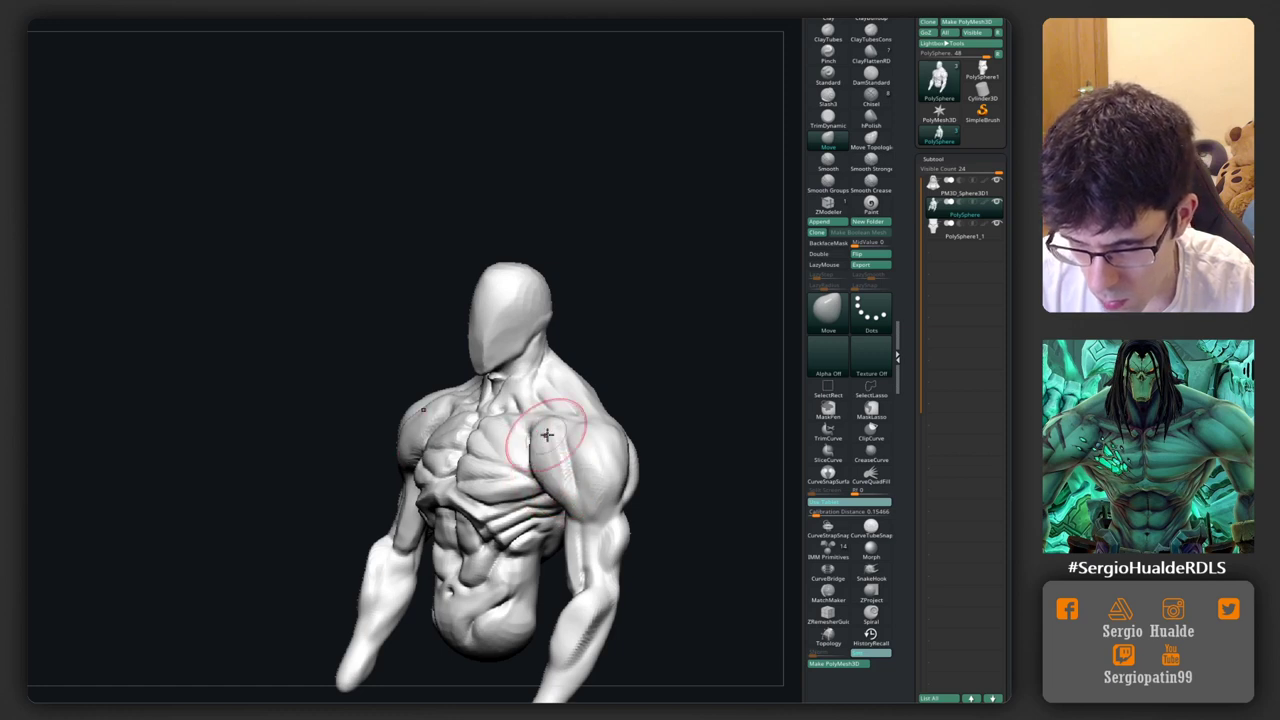
Step: Hide the hair and skull mask, leaving the body viewed from above
{"action": "mouse_move", "coordinate": [547, 433]}
{"action": "left_mouse_down"}
{"action": "mouse_move", "coordinate": [541, 405]}
{"action": "mouse_move", "coordinate": [573, 337]}
{"action": "mouse_move", "coordinate": [596, 378]}
{"action": "left_mouse_up"}
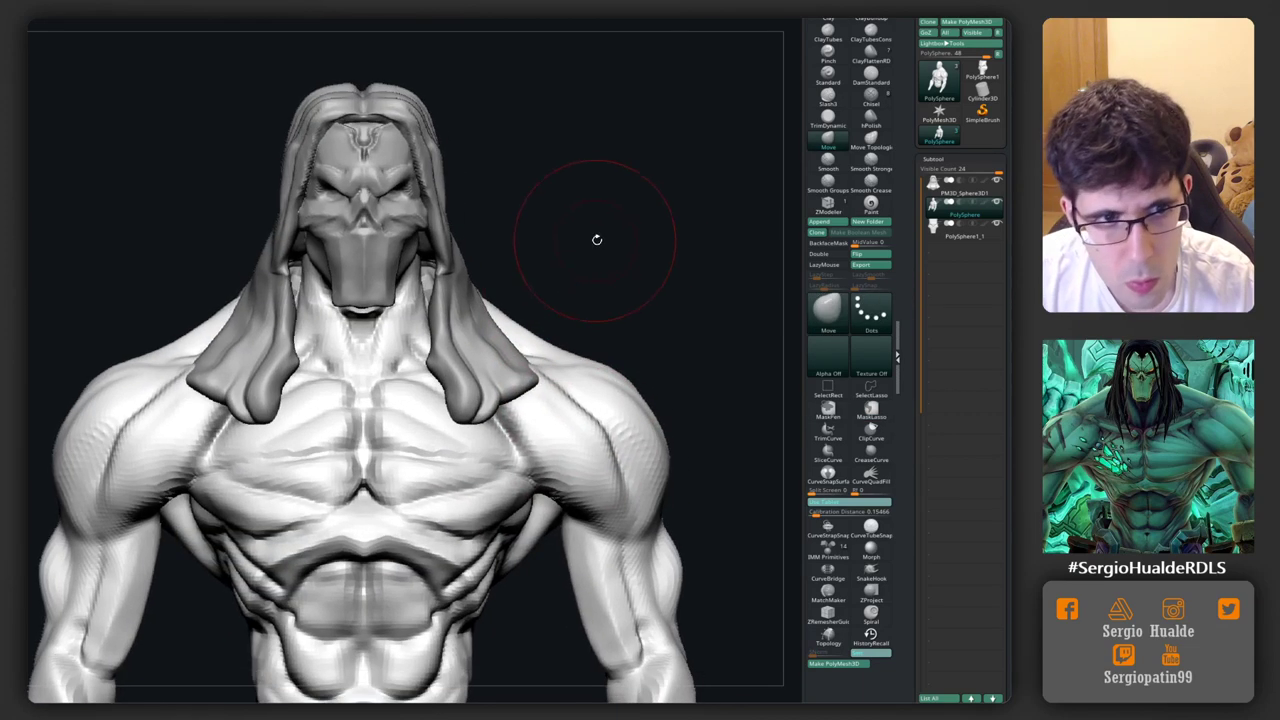
{"action": "mouse_move", "coordinate": [594, 240]}
{"action": "left_mouse_down"}
{"action": "mouse_move", "coordinate": [624, 258]}
{"action": "mouse_move", "coordinate": [534, 357]}
{"action": "left_mouse_up"}
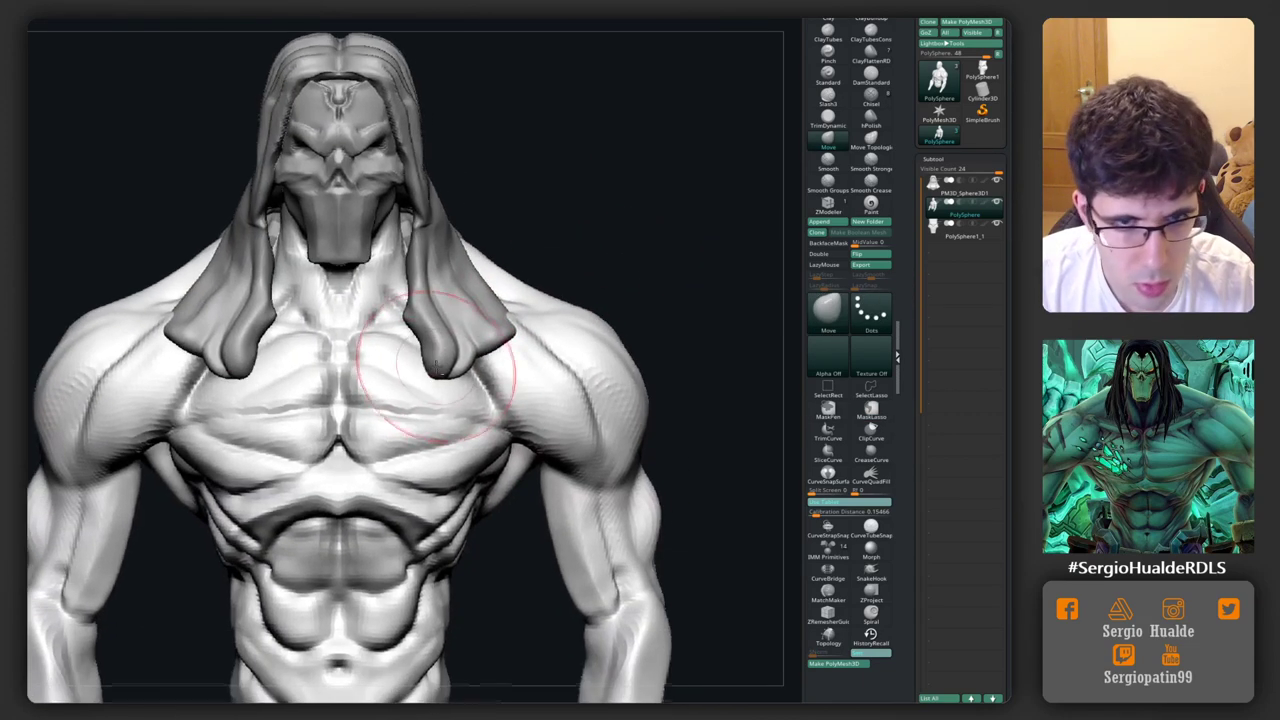
{"action": "left_click", "coordinate": [408, 423], "text": "ctrl+shift"}
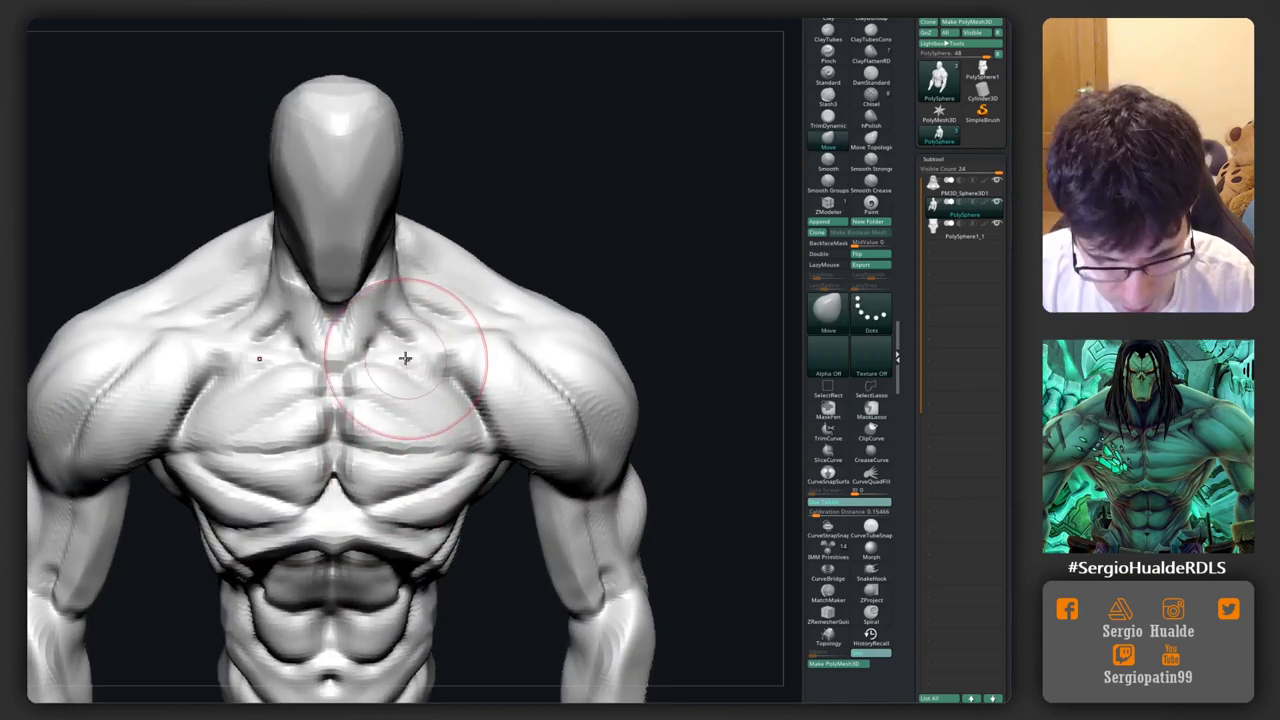
{"action": "left_click_drag", "start_coordinate": [400, 366], "coordinate": [369, 371]}
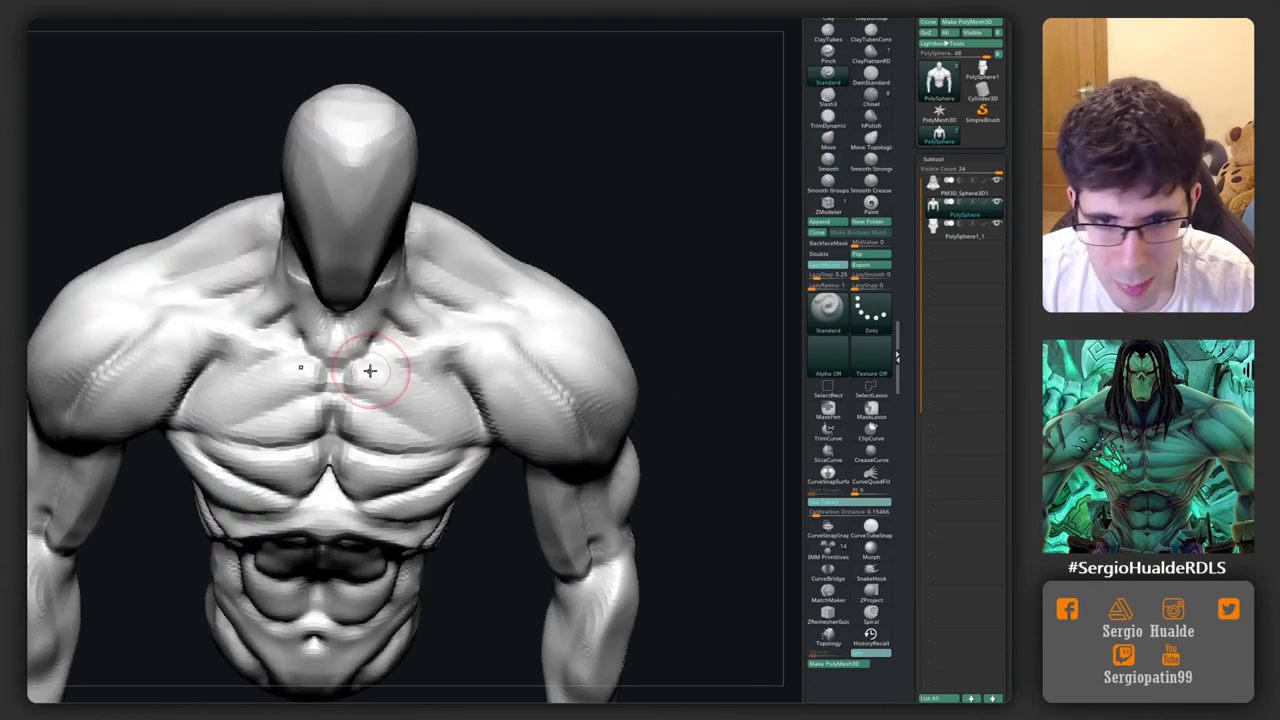
Step: Build raised collarbones across the upper chest with Clay, then return to Move
{"action": "key", "text": "b"}
{"action": "key", "text": "c"}
{"action": "key", "text": "l"}
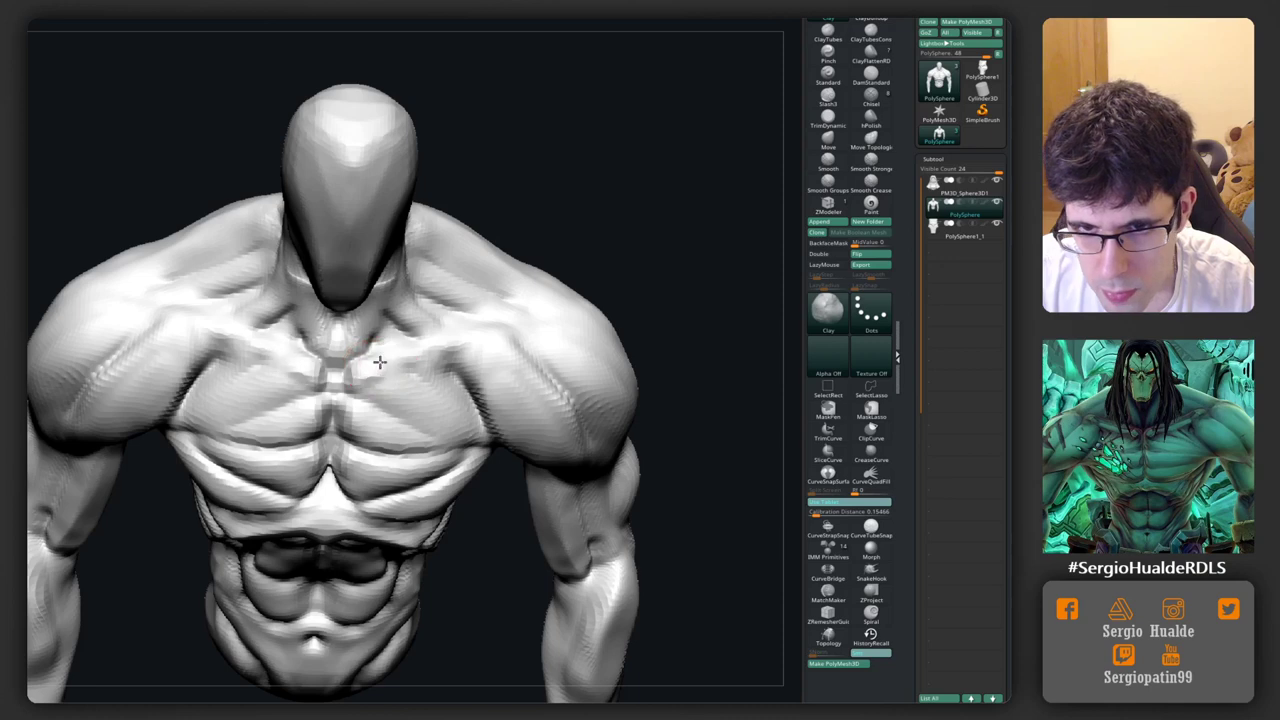
{"action": "right_click_drag", "start_coordinate": [452, 344], "coordinate": [504, 323]}
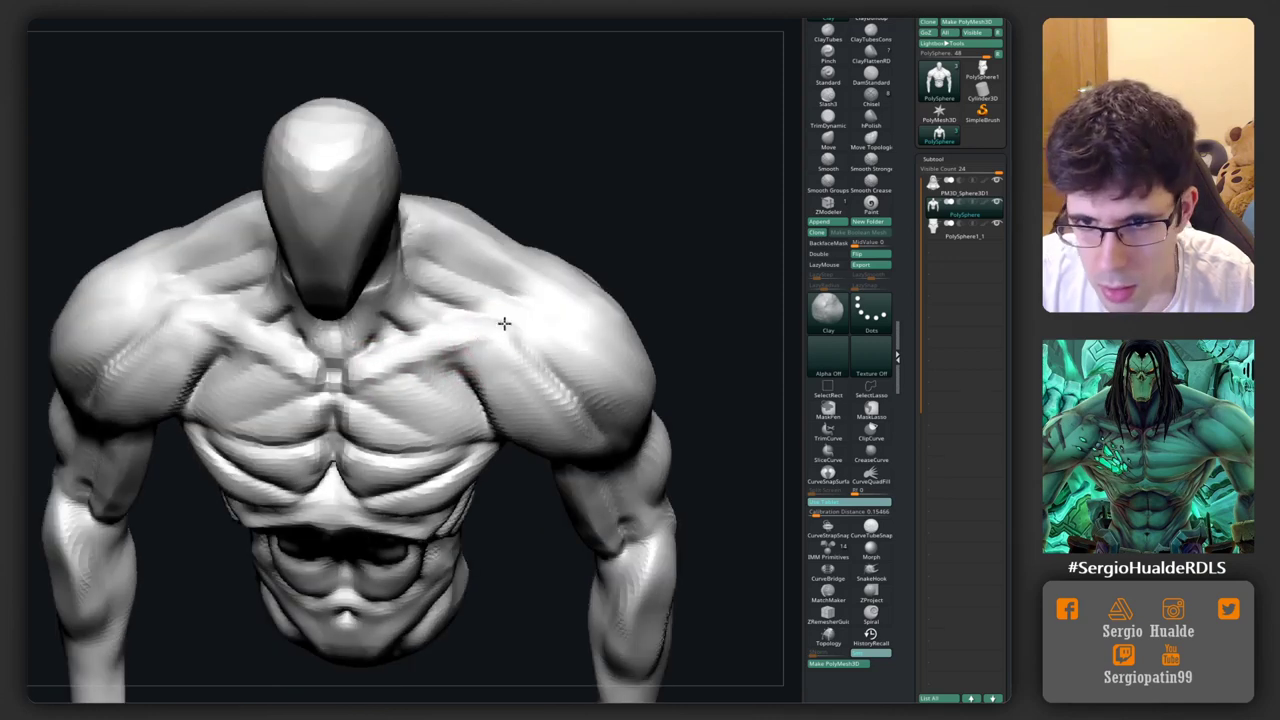
{"action": "left_click_drag", "start_coordinate": [250, 338], "coordinate": [425, 346]}
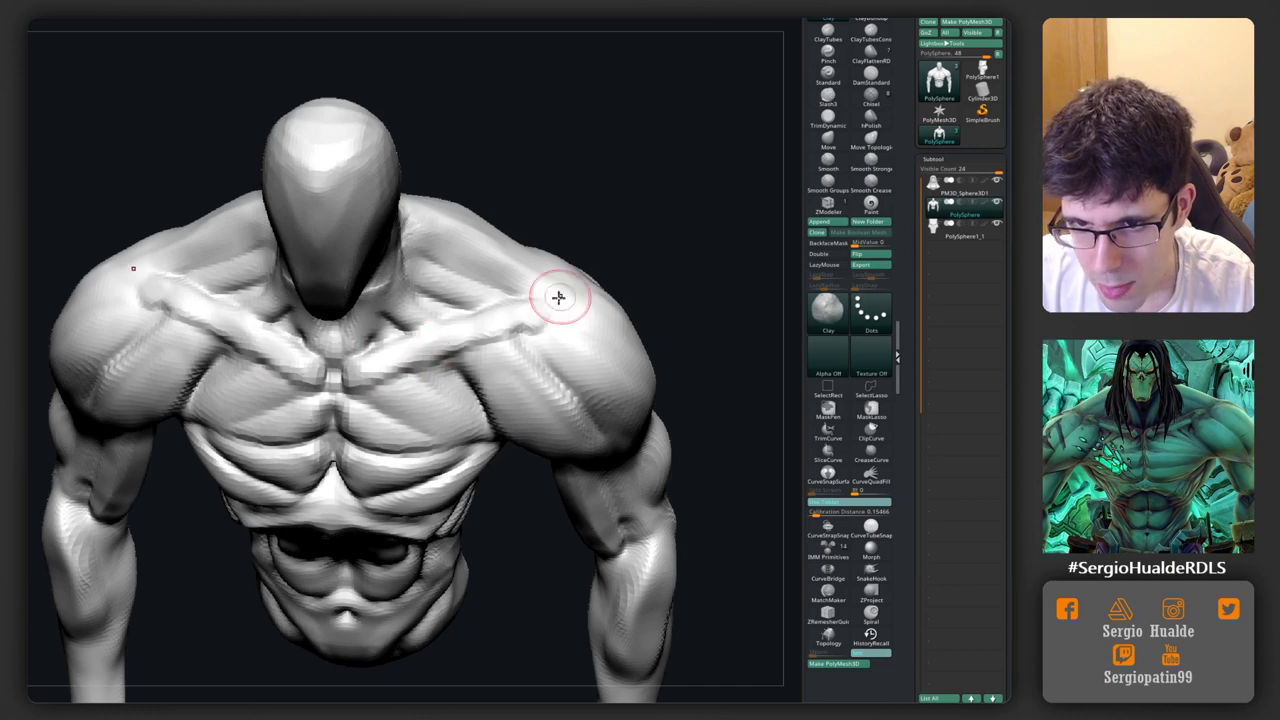
{"action": "mouse_move", "coordinate": [557, 294]}
{"action": "right_mouse_down"}
{"action": "mouse_move", "coordinate": [543, 363]}
{"action": "mouse_move", "coordinate": [505, 355]}
{"action": "mouse_move", "coordinate": [485, 330]}
{"action": "right_mouse_up"}
{"action": "key", "text": "b"}
{"action": "key", "text": "m"}
{"action": "key", "text": "v"}
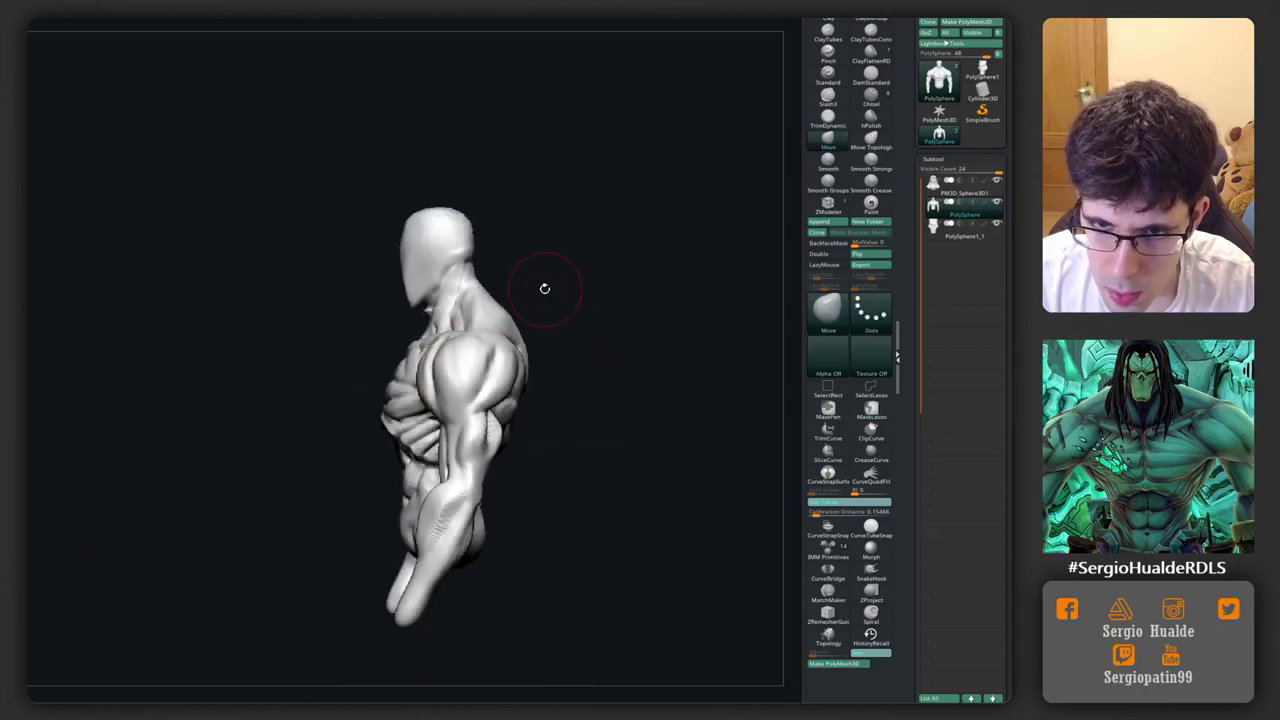
Step: Hide the hair to expose the bald skull and check it from front and back
{"action": "right_click_drag", "start_coordinate": [544, 288], "coordinate": [620, 297]}
{"action": "key", "text": "ctrl"}
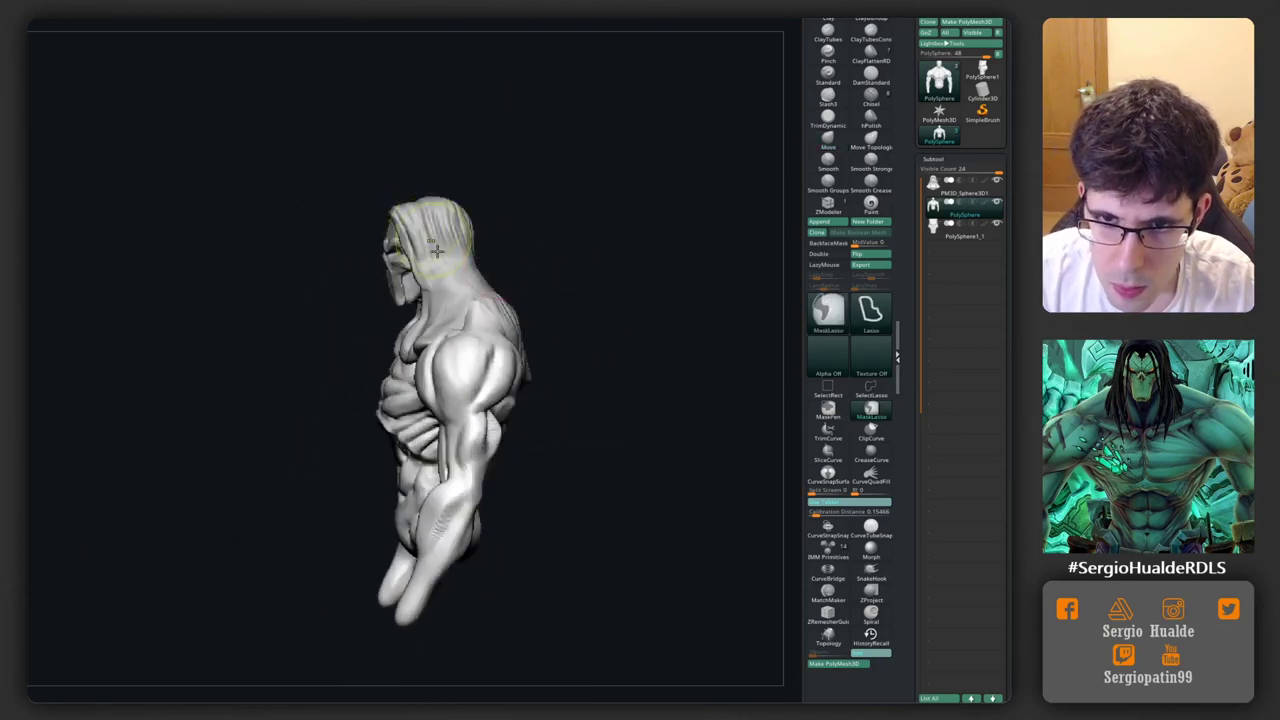
{"action": "right_click_drag", "start_coordinate": [436, 251], "coordinate": [440, 290], "text": "ctrl"}
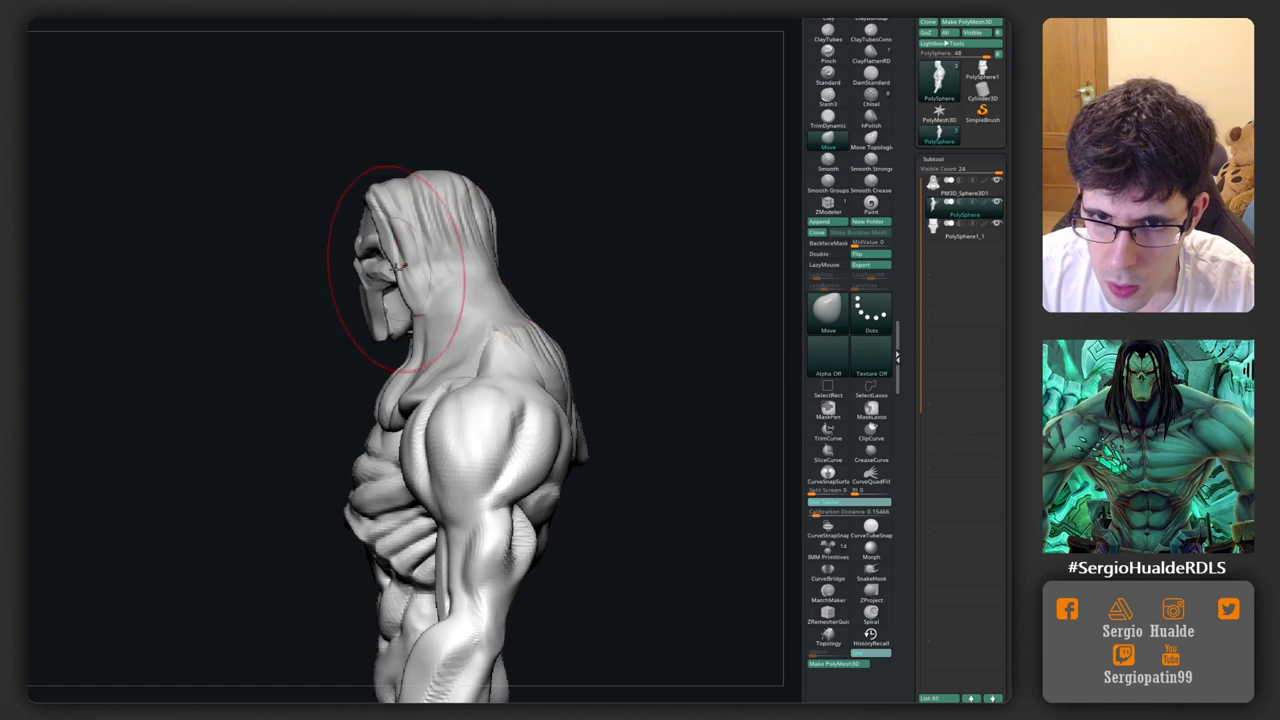
{"action": "left_click", "coordinate": [733, 211], "text": "ctrl+shift"}
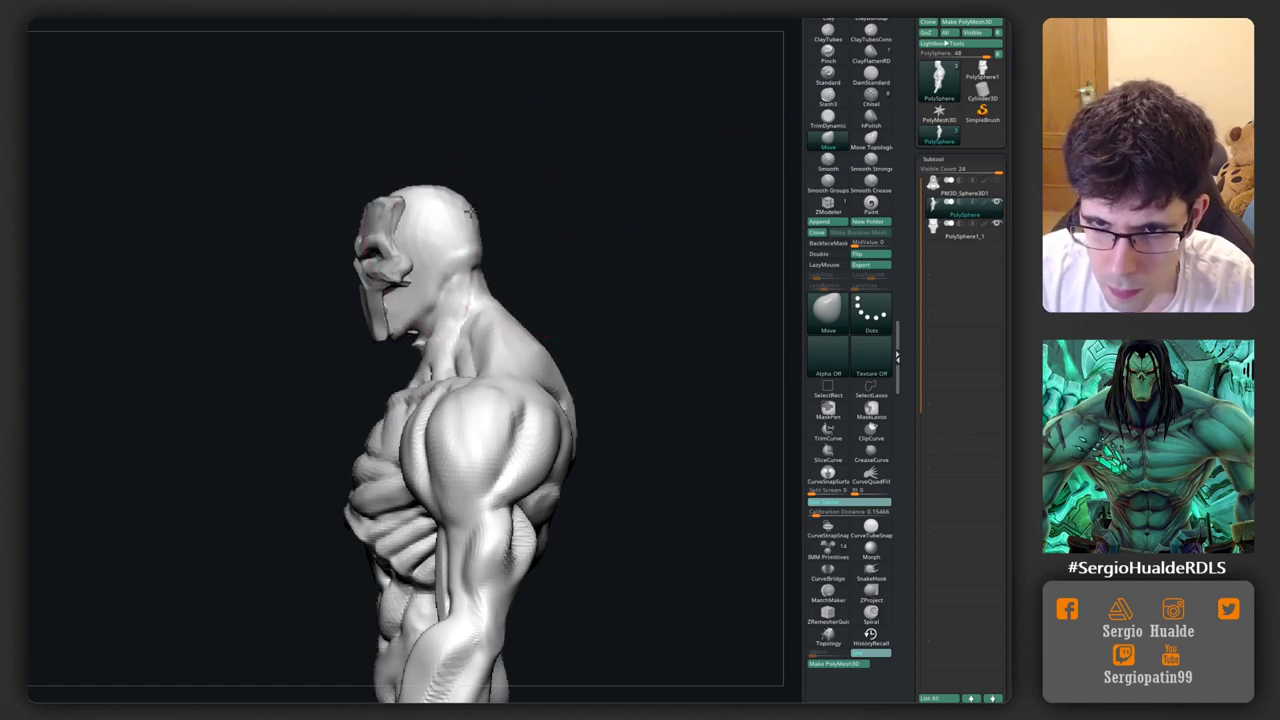
{"action": "right_click_drag", "start_coordinate": [470, 212], "coordinate": [560, 237]}
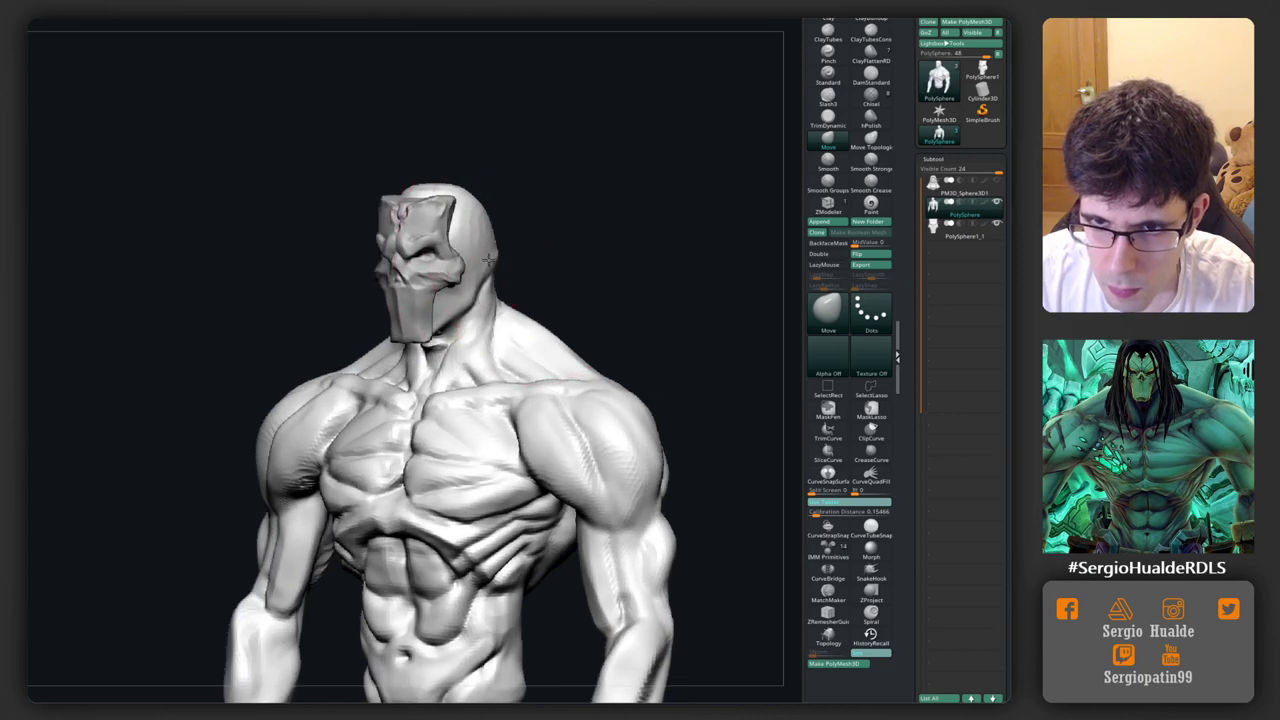
{"action": "right_click_drag", "start_coordinate": [489, 260], "coordinate": [494, 244]}
{"action": "mouse_move", "coordinate": [497, 240]}
{"action": "left_mouse_down"}
{"action": "mouse_move", "coordinate": [589, 257]}
{"action": "mouse_move", "coordinate": [516, 218]}
{"action": "mouse_move", "coordinate": [510, 200]}
{"action": "mouse_move", "coordinate": [621, 217]}
{"action": "mouse_move", "coordinate": [534, 274]}
{"action": "mouse_move", "coordinate": [443, 202]}
{"action": "mouse_move", "coordinate": [449, 193]}
{"action": "left_mouse_up"}
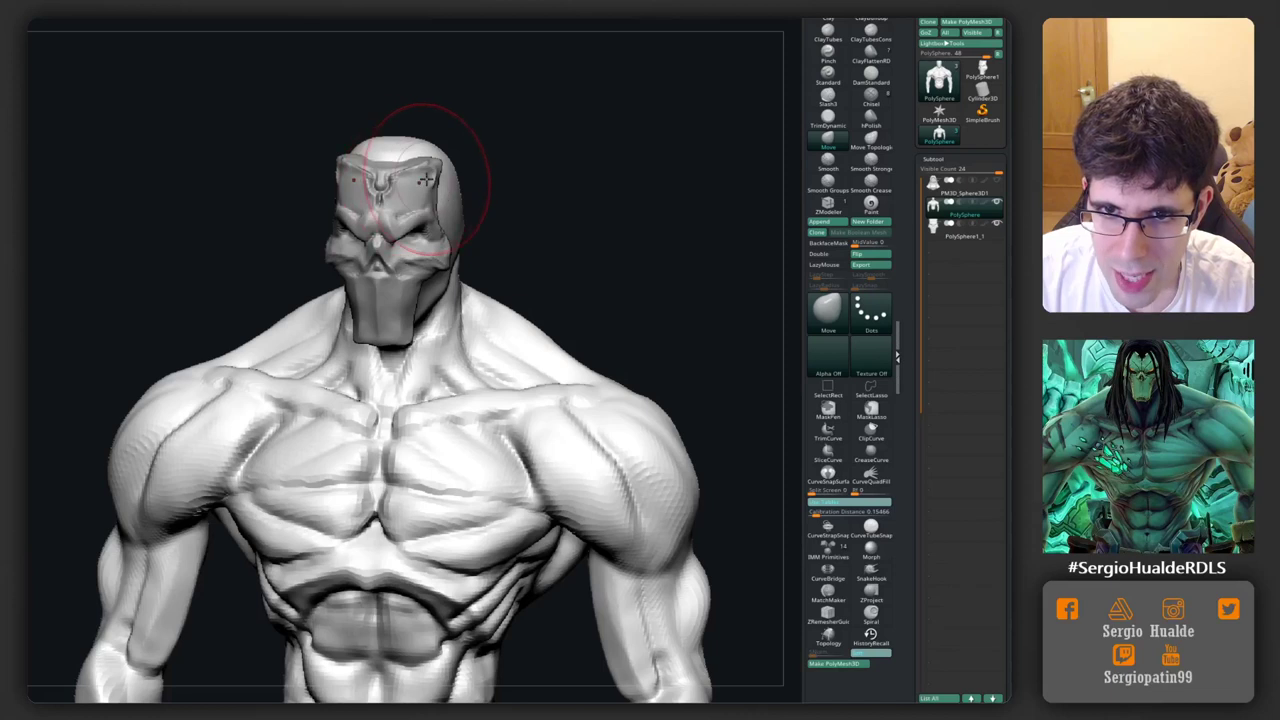
Step: Make the skull mask active, show the hair again, and review the head from several angles
{"action": "left_click", "coordinate": [425, 178], "text": "alt"}
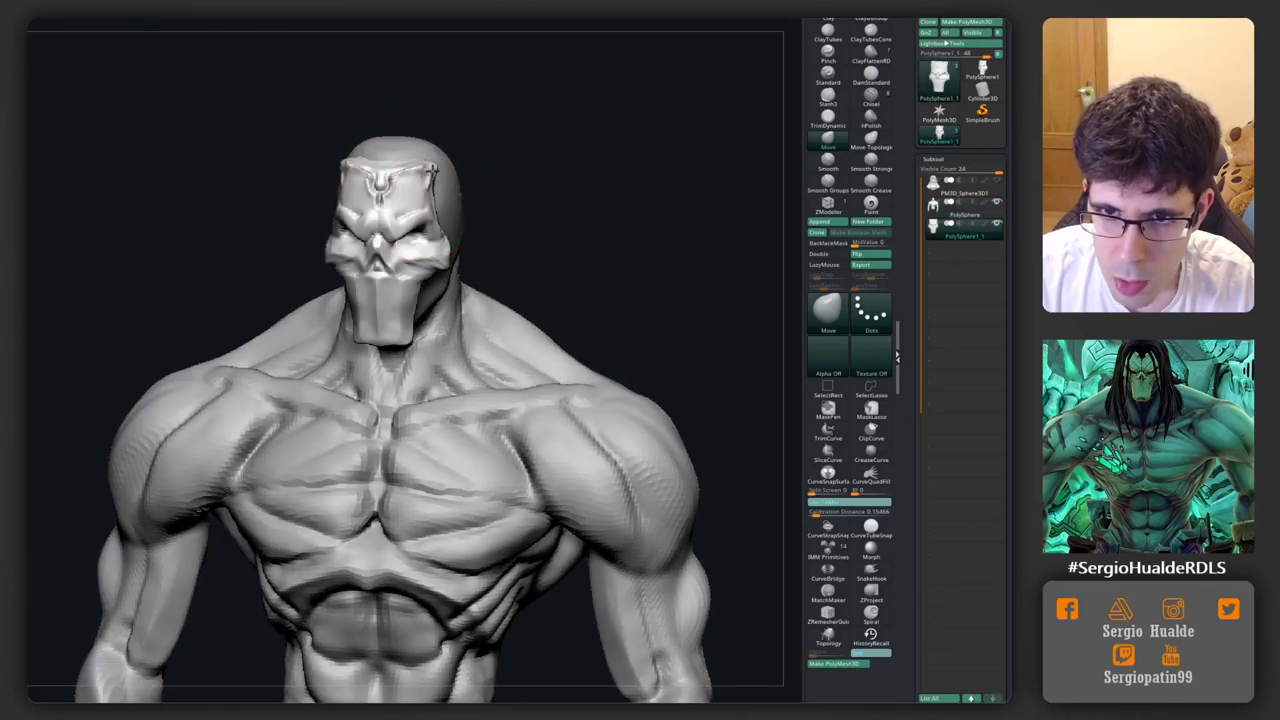
{"action": "mouse_move", "coordinate": [480, 120]}
{"action": "left_mouse_down"}
{"action": "mouse_move", "coordinate": [551, 229]}
{"action": "mouse_move", "coordinate": [471, 271]}
{"action": "left_mouse_up"}
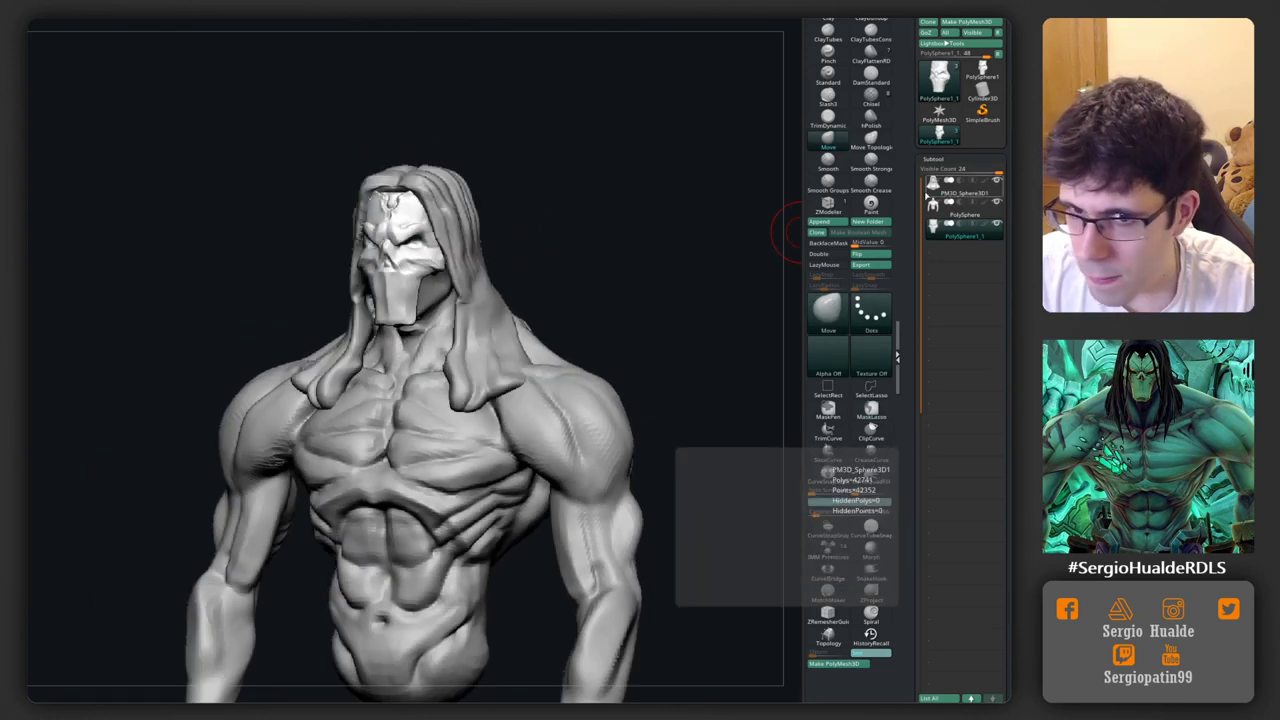
{"action": "mouse_move", "coordinate": [480, 260]}
{"action": "left_mouse_down"}
{"action": "mouse_move", "coordinate": [508, 231]}
{"action": "mouse_move", "coordinate": [500, 214]}
{"action": "left_mouse_up"}
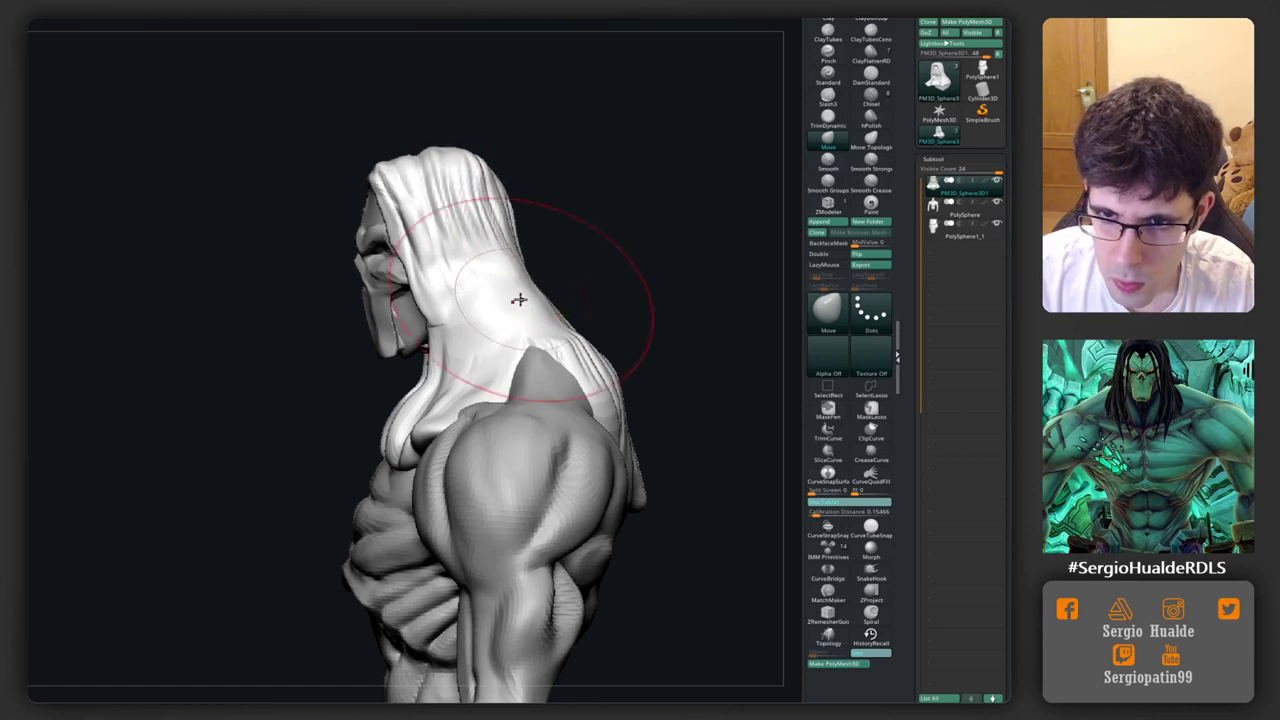
{"action": "key", "text": "ctrl"}
{"action": "left_click_drag", "start_coordinate": [515, 275], "coordinate": [571, 337]}
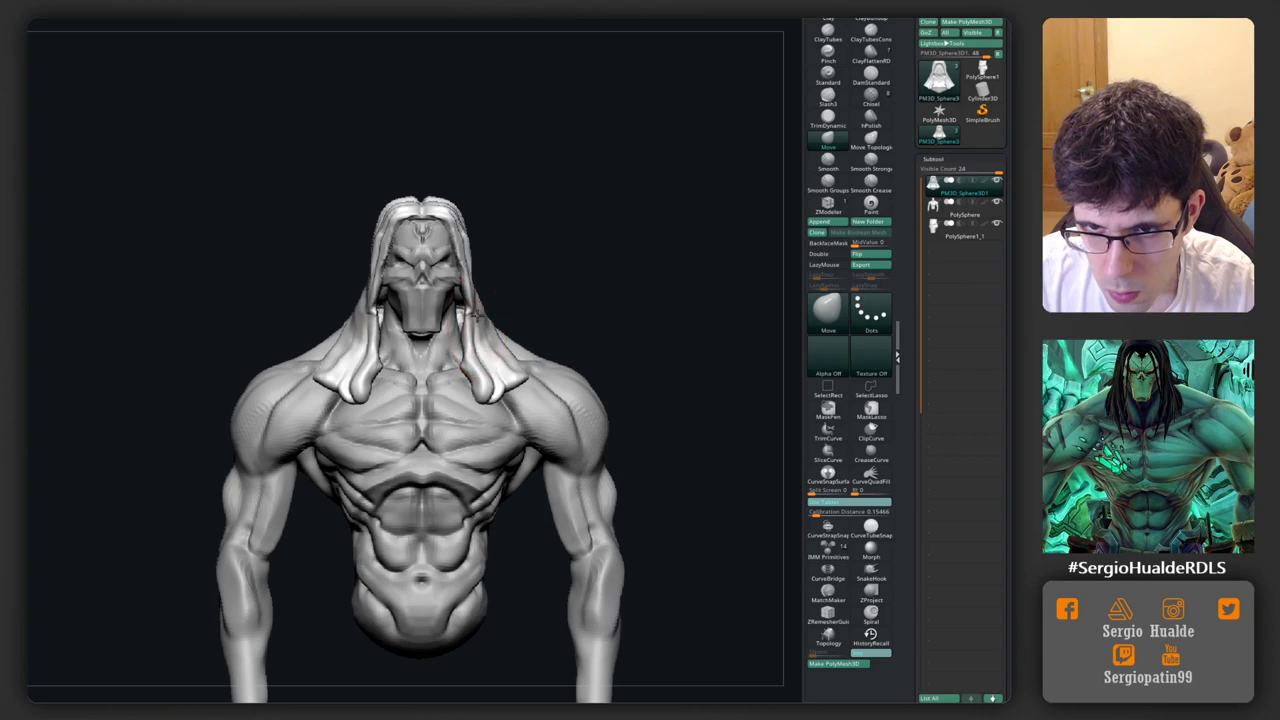
{"action": "mouse_move", "coordinate": [571, 277]}
{"action": "left_mouse_down"}
{"action": "mouse_move", "coordinate": [479, 372]}
{"action": "mouse_move", "coordinate": [591, 238]}
{"action": "mouse_move", "coordinate": [495, 325]}
{"action": "left_mouse_up"}
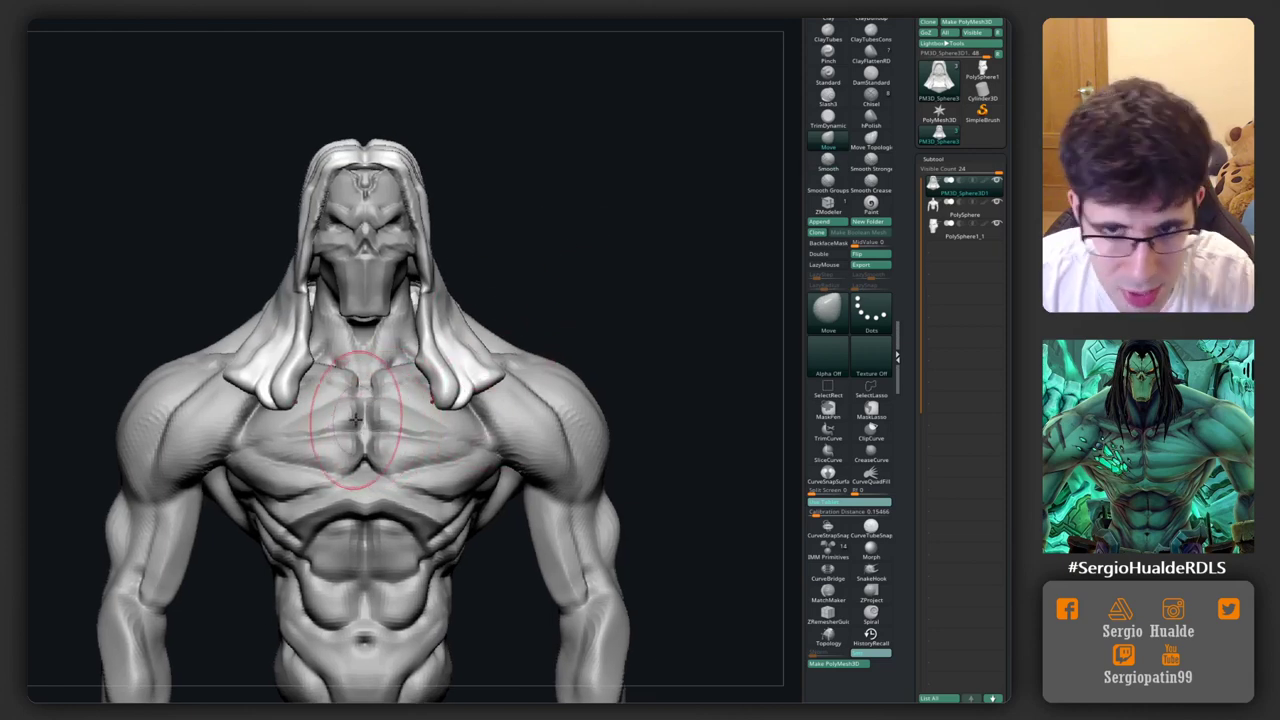
{"action": "mouse_move", "coordinate": [563, 266]}
{"action": "left_mouse_down", "text": "alt"}
{"action": "mouse_move", "coordinate": [609, 289]}
{"action": "mouse_move", "coordinate": [531, 289]}
{"action": "mouse_move", "coordinate": [575, 318]}
{"action": "mouse_move", "coordinate": [551, 323]}
{"action": "mouse_move", "coordinate": [634, 364]}
{"action": "left_mouse_up", "text": "alt"}
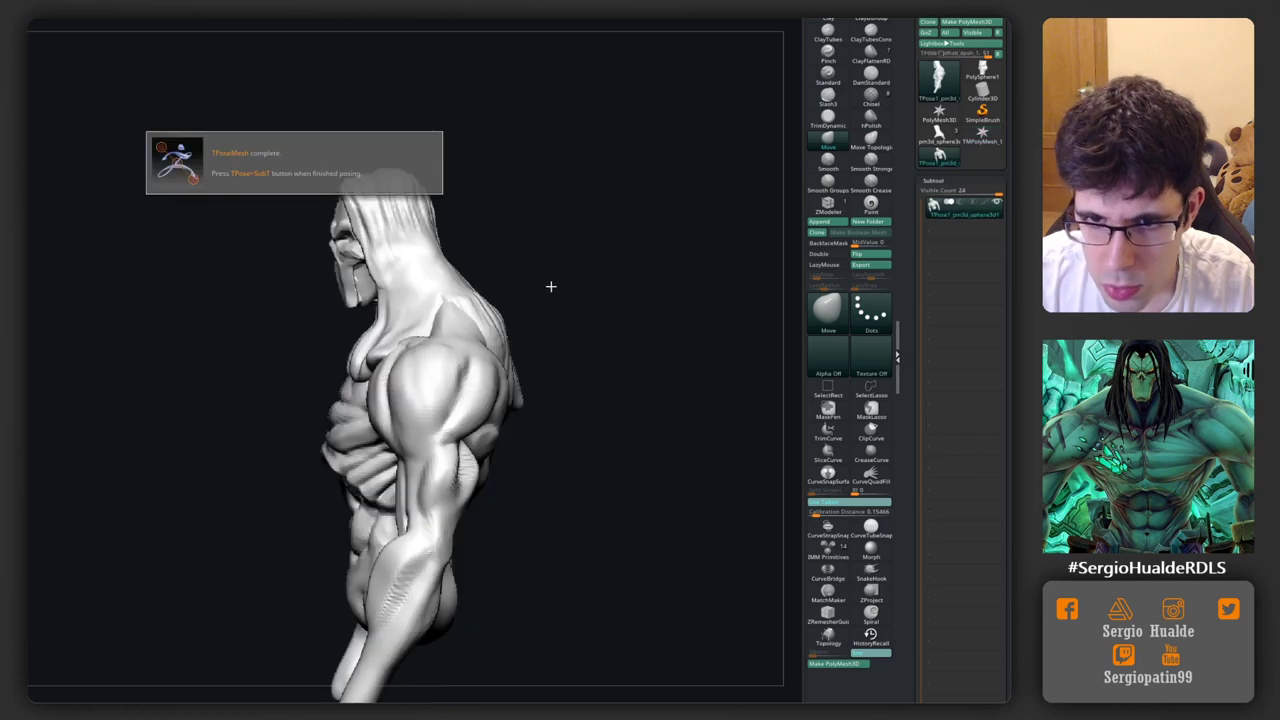
Step: Mask everything except the lower belly and rotate the belly slightly with the Transpose gizmo
{"action": "left_click_drag", "start_coordinate": [523, 134], "coordinate": [420, 515], "text": "ctrl"}
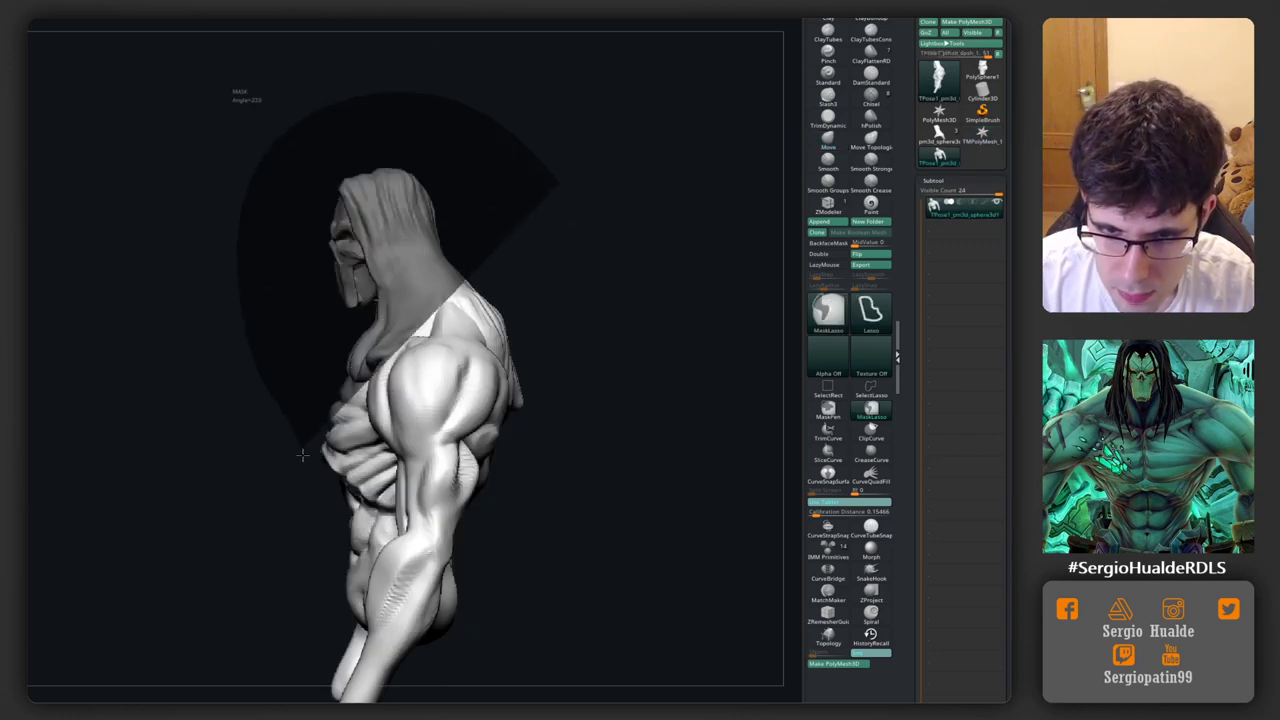
{"action": "mouse_move", "coordinate": [549, 177]}
{"action": "left_mouse_down"}
{"action": "mouse_move", "coordinate": [549, 286]}
{"action": "mouse_move", "coordinate": [672, 306]}
{"action": "left_mouse_up"}
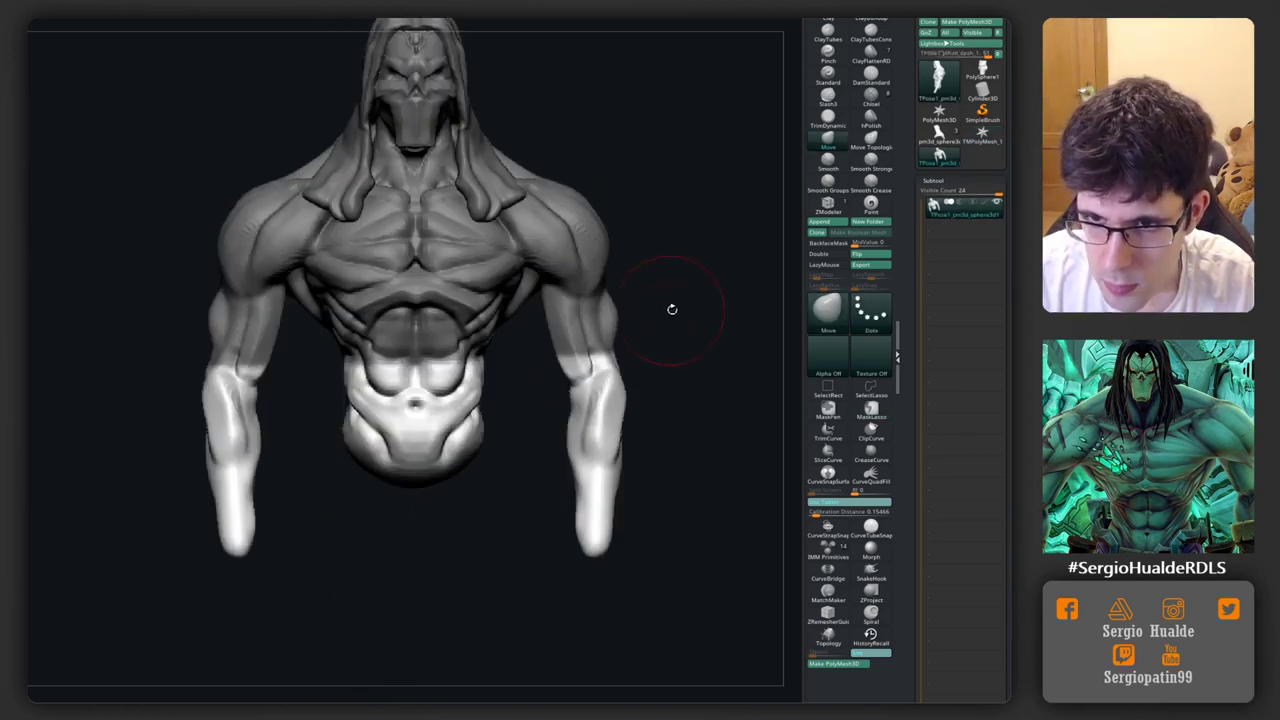
{"action": "mouse_move", "coordinate": [545, 300]}
{"action": "left_mouse_down", "text": "ctrl"}
{"action": "mouse_move", "coordinate": [563, 607]}
{"action": "mouse_move", "coordinate": [660, 320]}
{"action": "left_mouse_up", "text": "ctrl"}
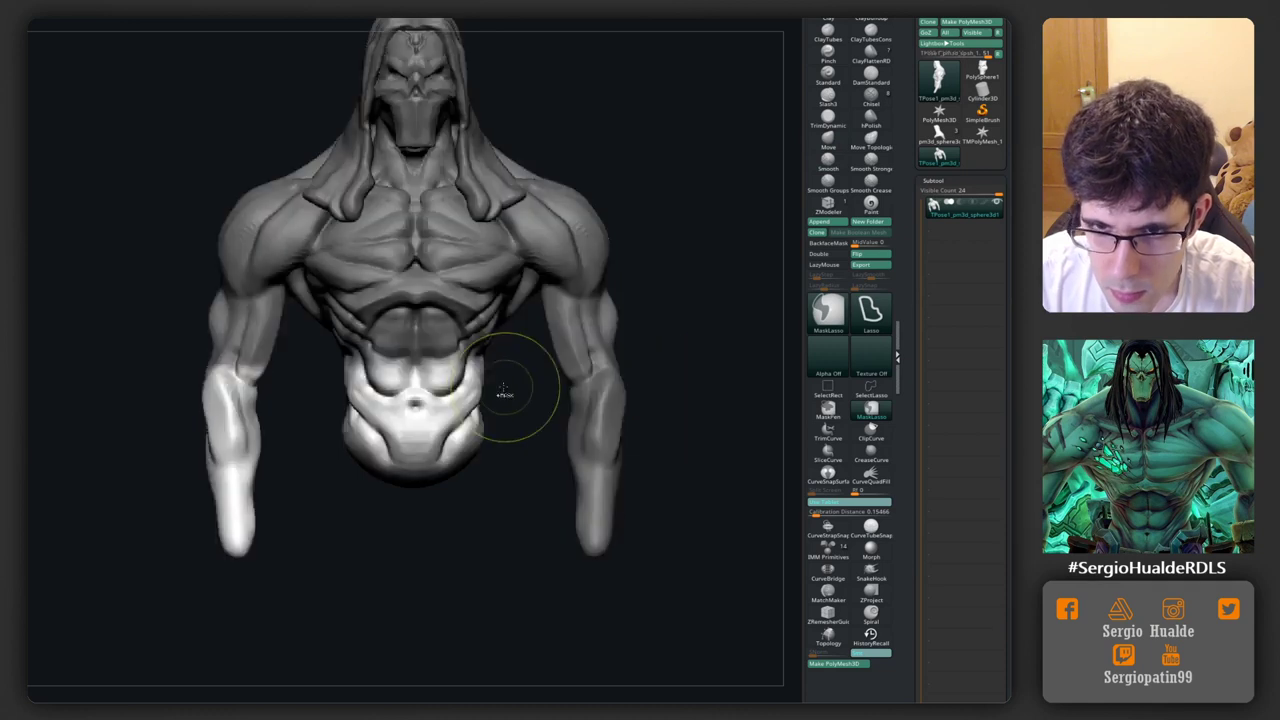
{"action": "left_click_drag", "start_coordinate": [309, 366], "coordinate": [340, 440], "text": "ctrl"}
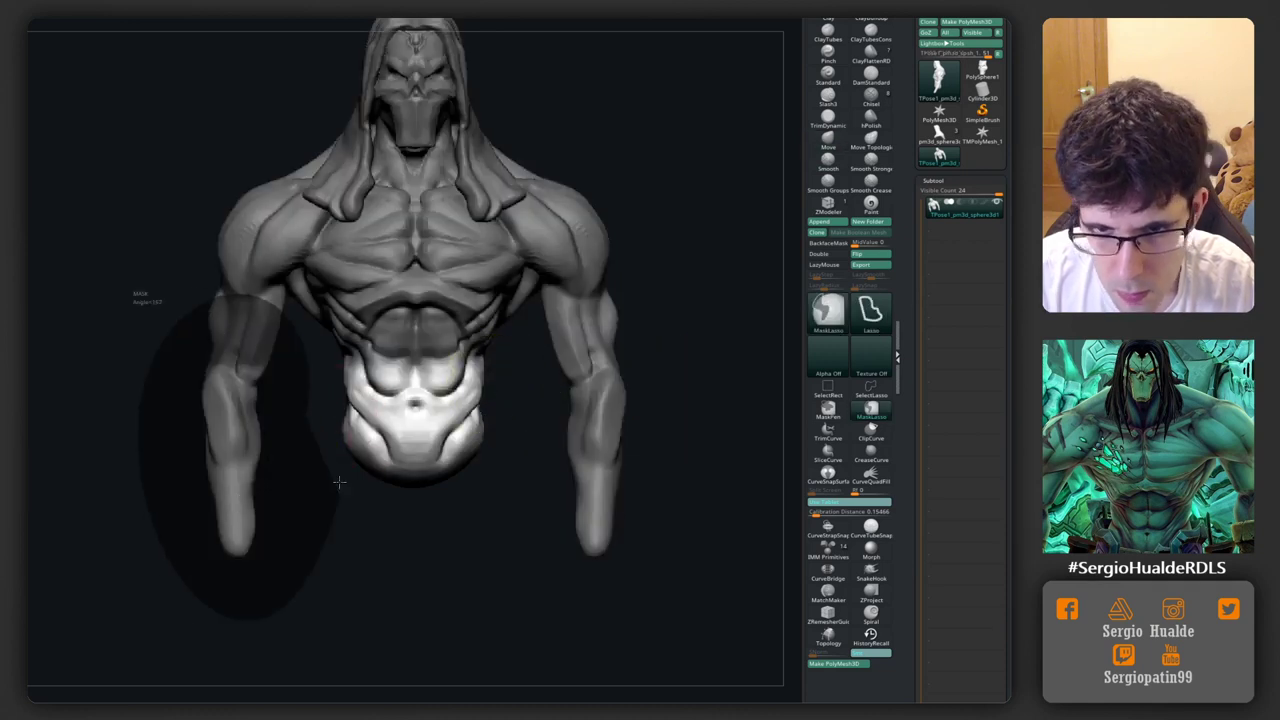
{"action": "left_click", "coordinate": [463, 395], "text": "ctrl"}
{"action": "left_click", "coordinate": [480, 390], "text": "ctrl"}
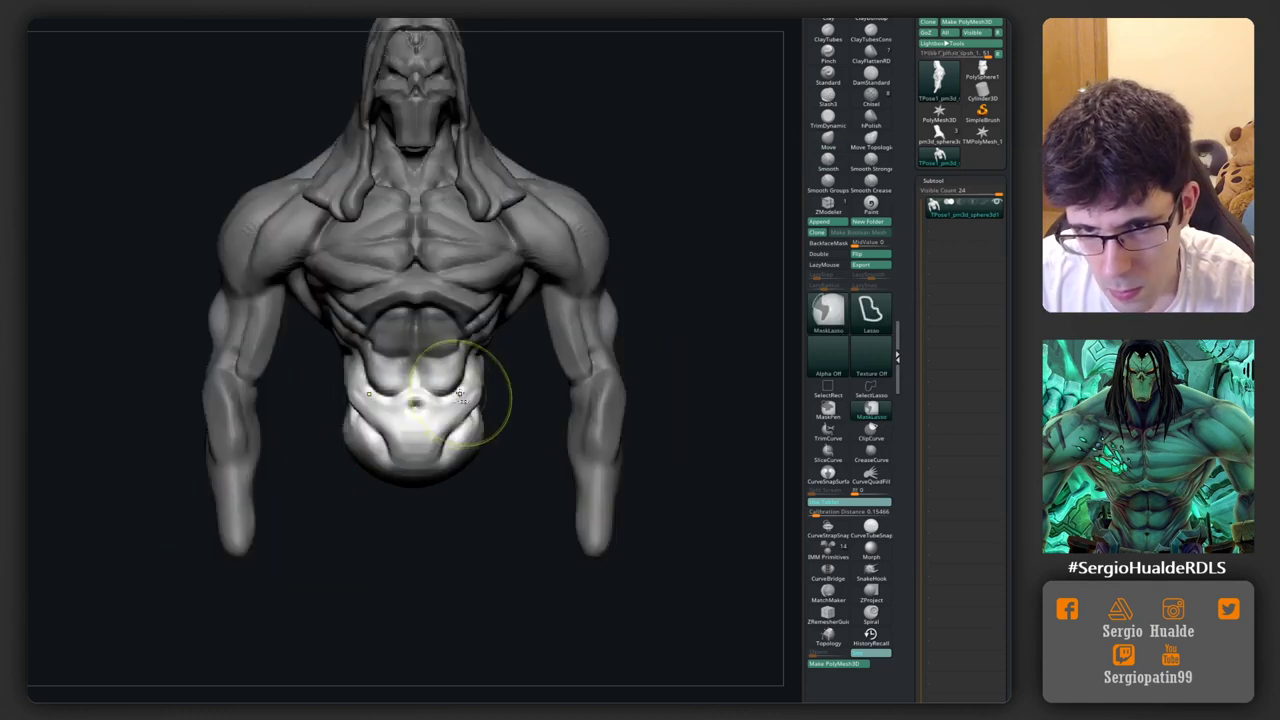
{"action": "mouse_move", "coordinate": [480, 393]}
{"action": "left_mouse_down", "text": "shift"}
{"action": "mouse_move", "coordinate": [545, 312]}
{"action": "mouse_move", "coordinate": [590, 370]}
{"action": "mouse_move", "coordinate": [567, 307]}
{"action": "left_mouse_up", "text": "shift"}
{"action": "key", "text": "w"}
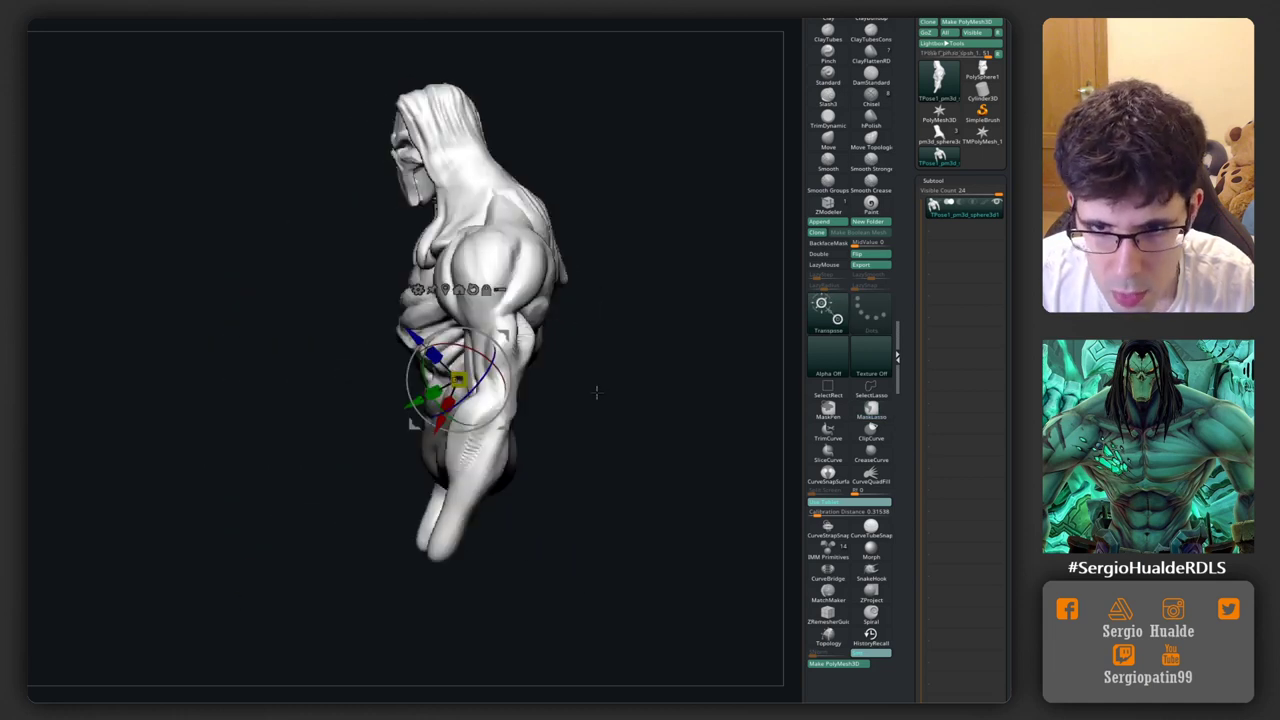
{"action": "mouse_move", "coordinate": [507, 348]}
{"action": "left_mouse_down"}
{"action": "mouse_move", "coordinate": [510, 361]}
{"action": "mouse_move", "coordinate": [503, 340]}
{"action": "mouse_move", "coordinate": [686, 380]}
{"action": "left_mouse_up"}
{"action": "key", "text": "q"}
Step: Mask around the hair, invert the mask and move the hair into a new position
{"action": "key", "text": "w"}
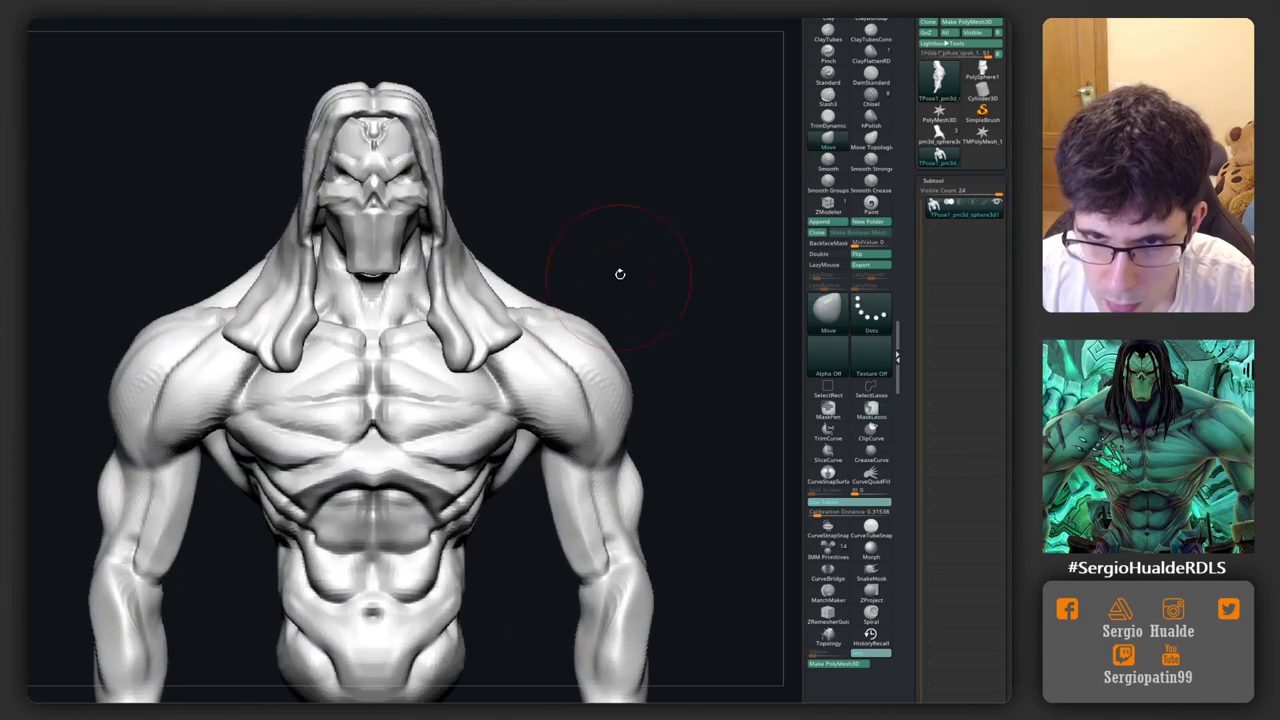
{"action": "left_click_drag", "start_coordinate": [614, 277], "coordinate": [528, 257]}
{"action": "left_click_drag", "start_coordinate": [490, 330], "coordinate": [520, 312], "text": "ctrl"}
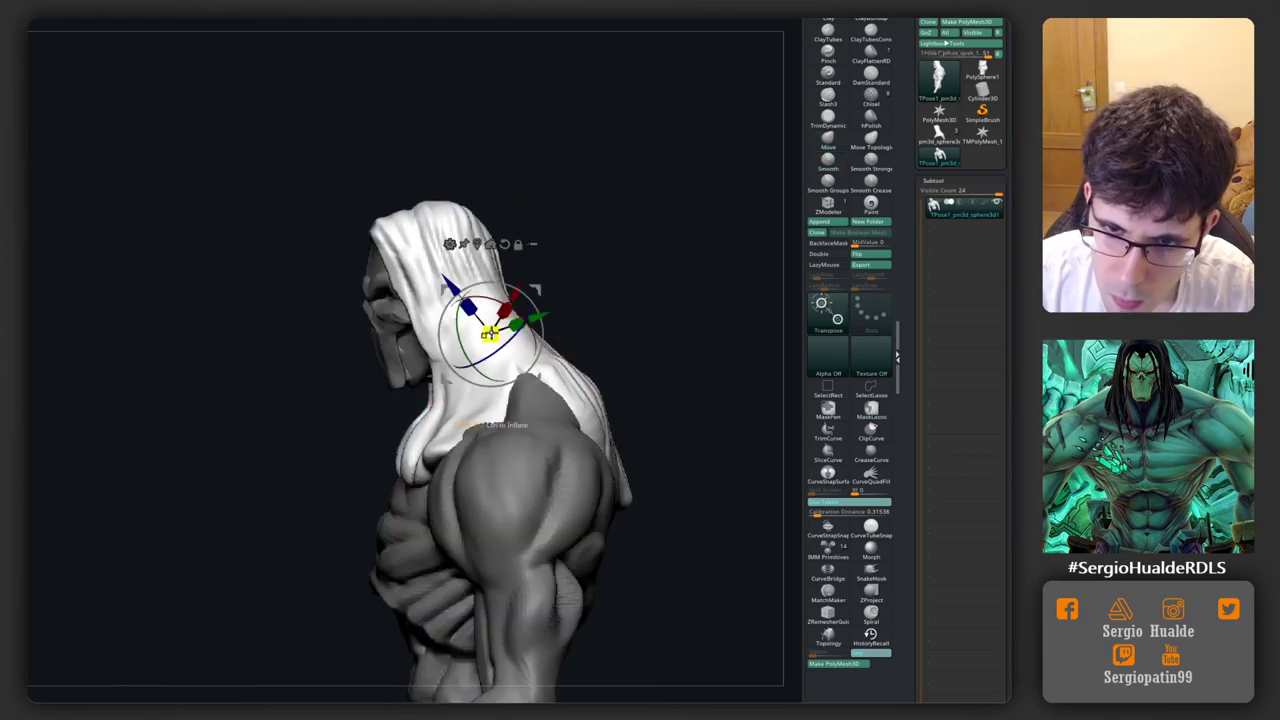
{"action": "left_click", "coordinate": [571, 263], "text": "ctrl"}
{"action": "mouse_move", "coordinate": [595, 215]}
{"action": "left_mouse_down", "text": "ctrl"}
{"action": "mouse_move", "coordinate": [360, 93]}
{"action": "mouse_move", "coordinate": [380, 290]}
{"action": "left_mouse_up", "text": "ctrl"}
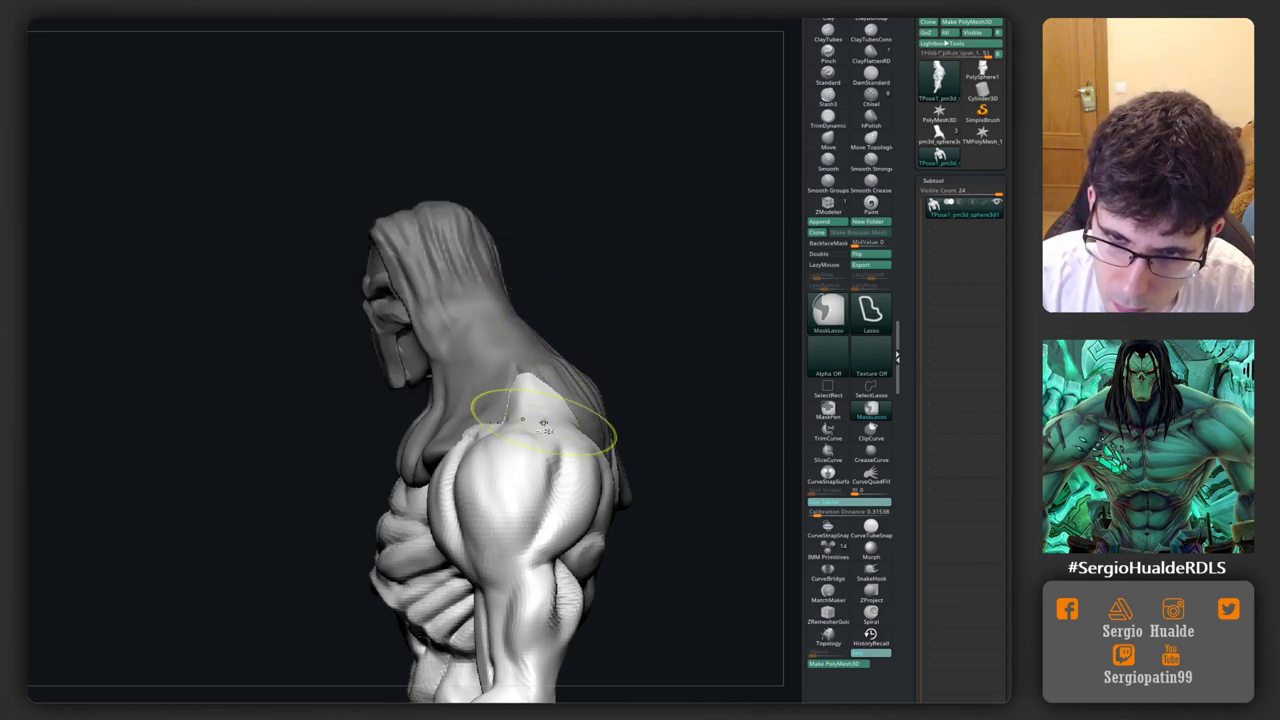
{"action": "key", "text": "w"}
{"action": "key", "text": "ctrl+i"}
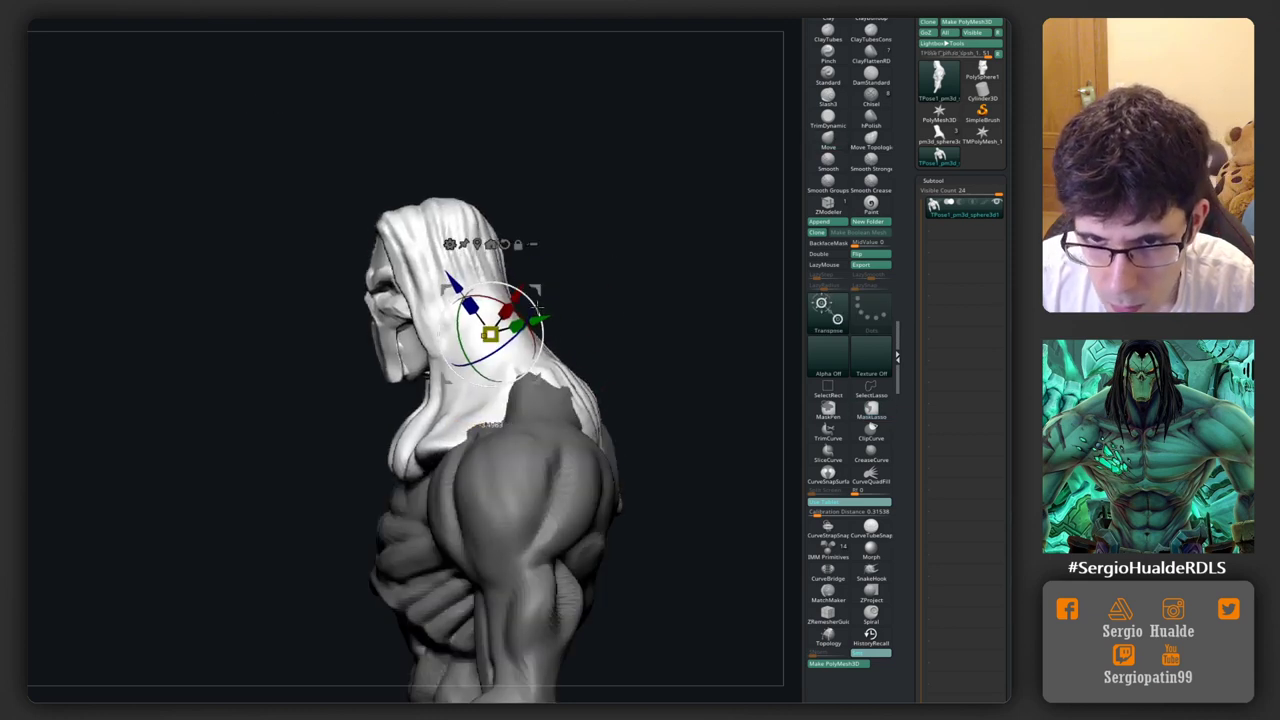
{"action": "left_click_drag", "start_coordinate": [650, 350], "coordinate": [582, 312]}
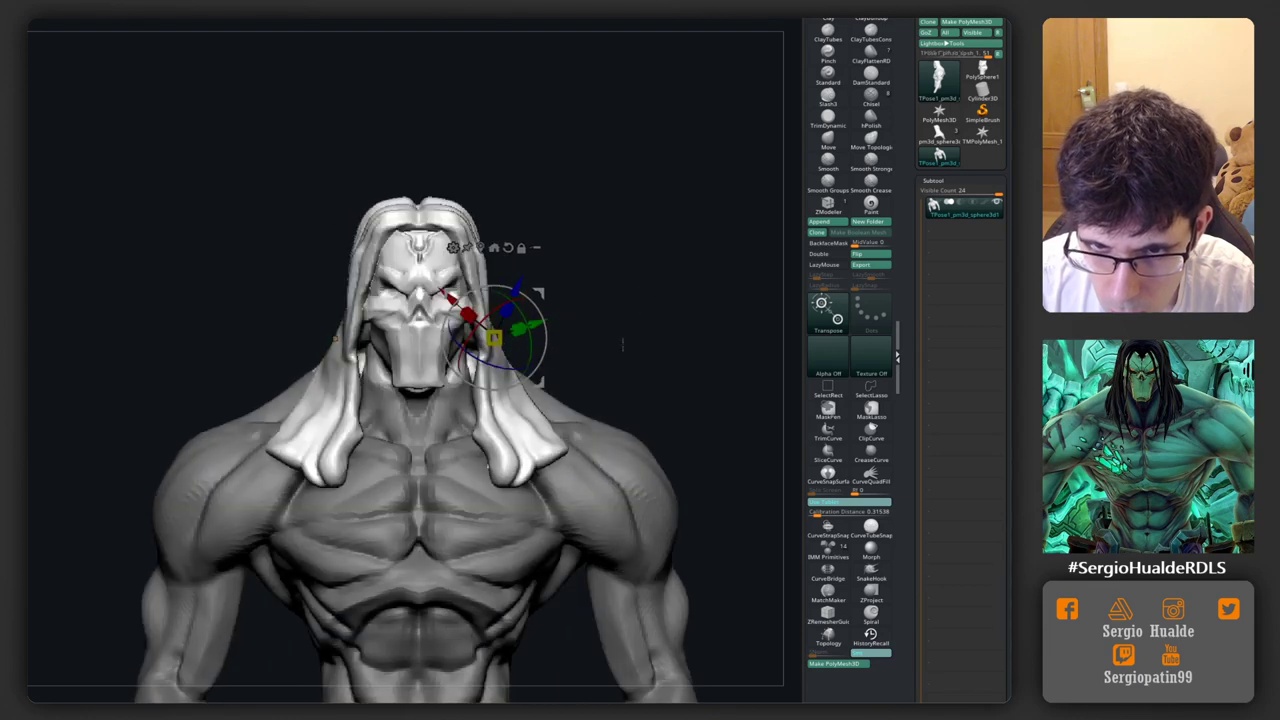
Step: Clear the mask, frame the whole model and transfer the pose back with TPose>SubT
{"action": "key", "text": "f"}
{"action": "key", "text": "ctrl+shift+a"}
{"action": "key", "text": "q"}
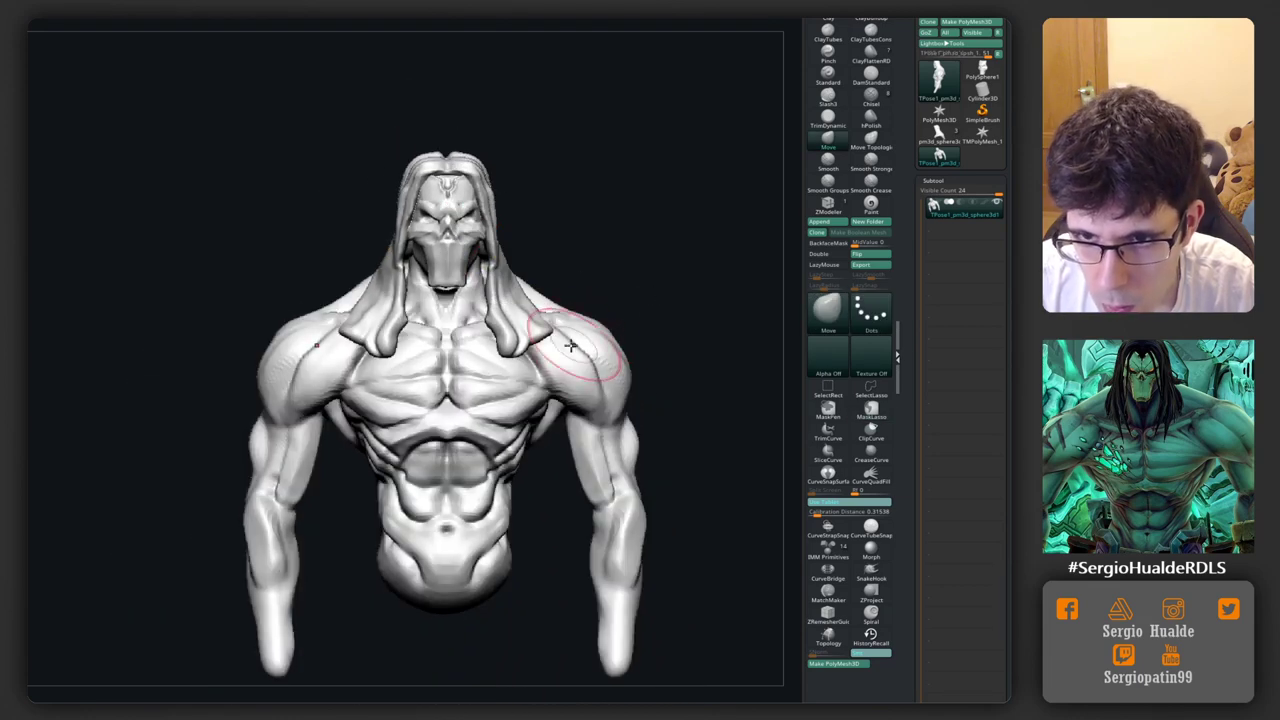
{"action": "left_click_drag", "start_coordinate": [690, 370], "coordinate": [560, 370]}
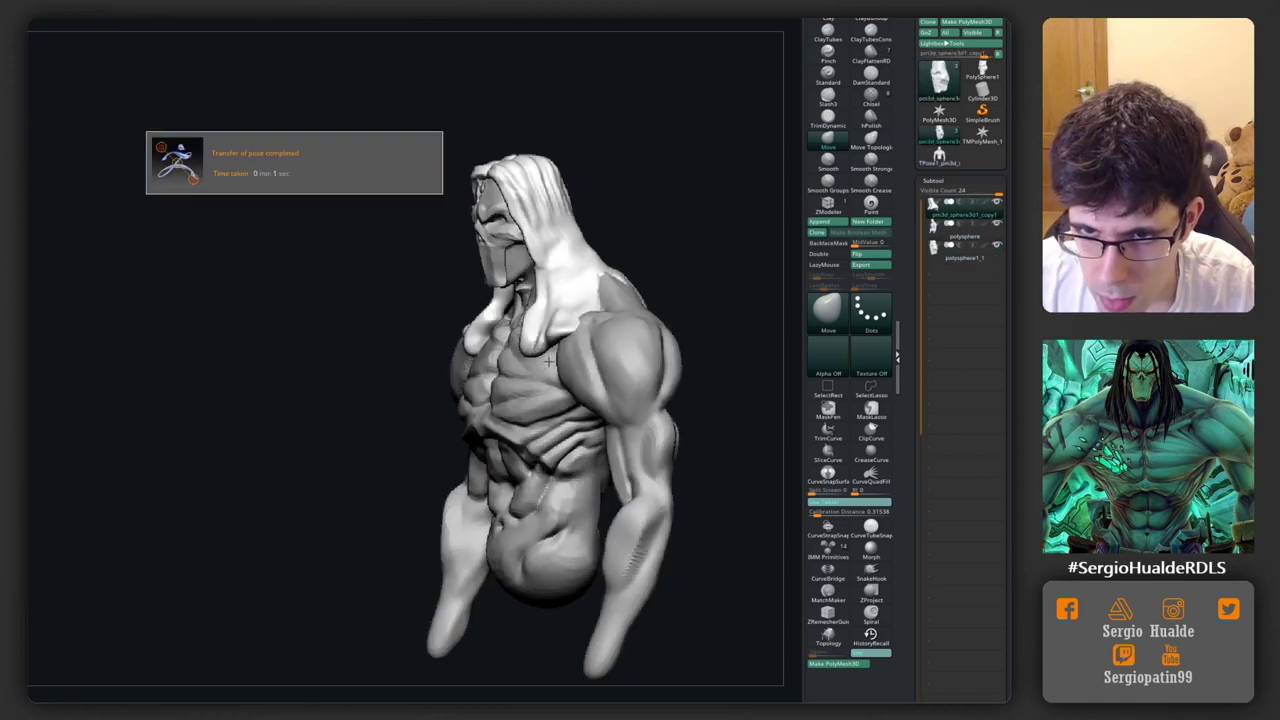
Step: Recentre the model and select the body polysphere subtool
{"action": "key", "text": "f"}
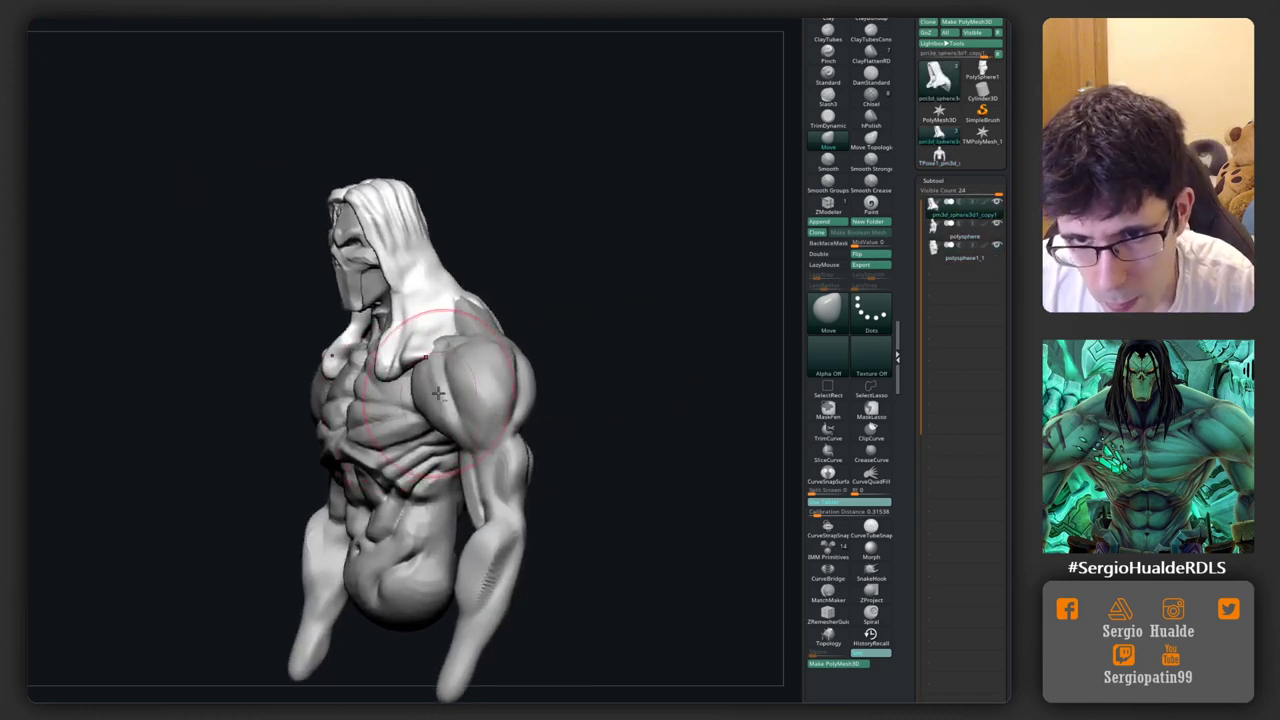
{"action": "left_click", "coordinate": [437, 393], "text": "alt"}
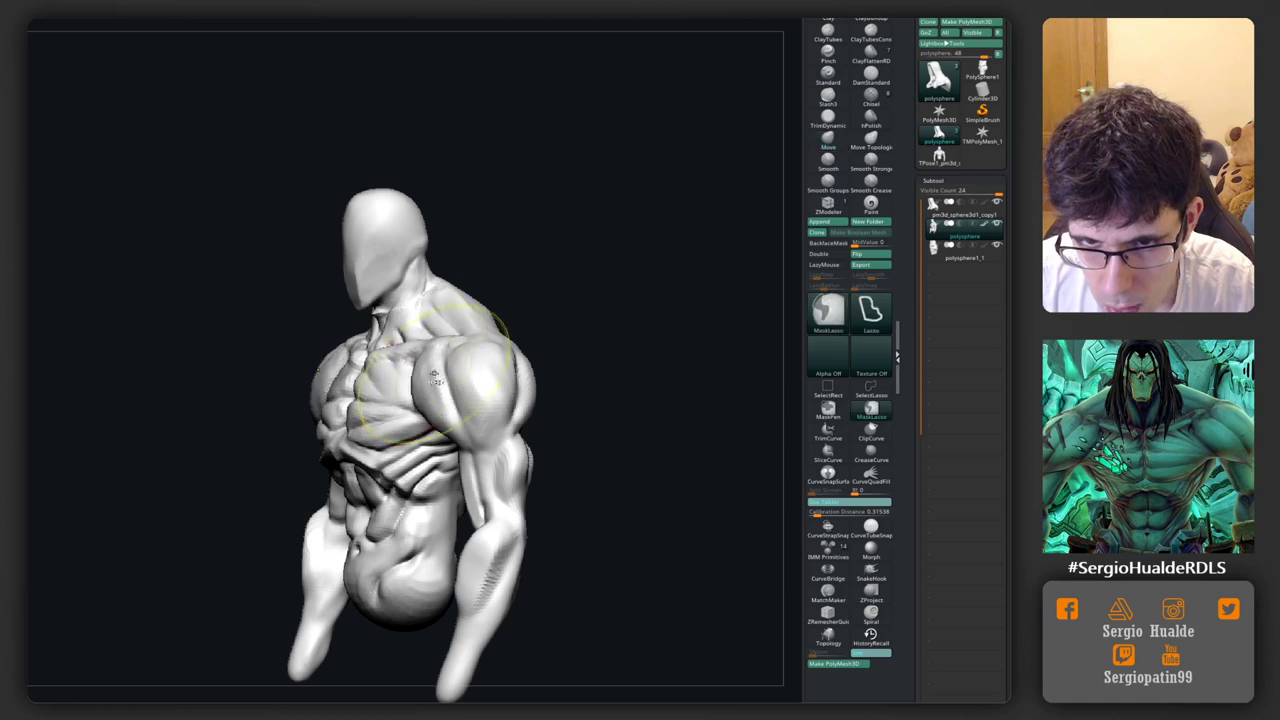
{"action": "right_click_drag", "start_coordinate": [427, 373], "coordinate": [443, 345]}
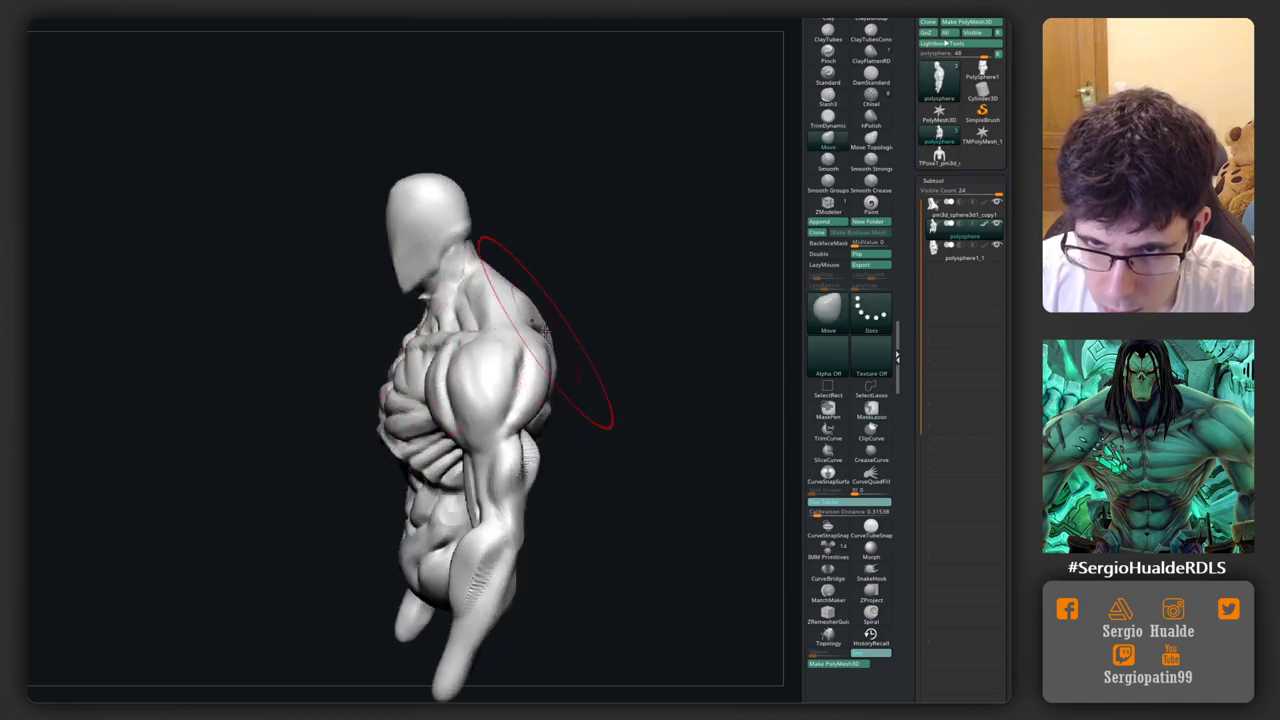
Step: Orbit to inspect the torso's back, then turn it to a three-quarter front view
{"action": "left_click_drag", "start_coordinate": [592, 336], "coordinate": [549, 378]}
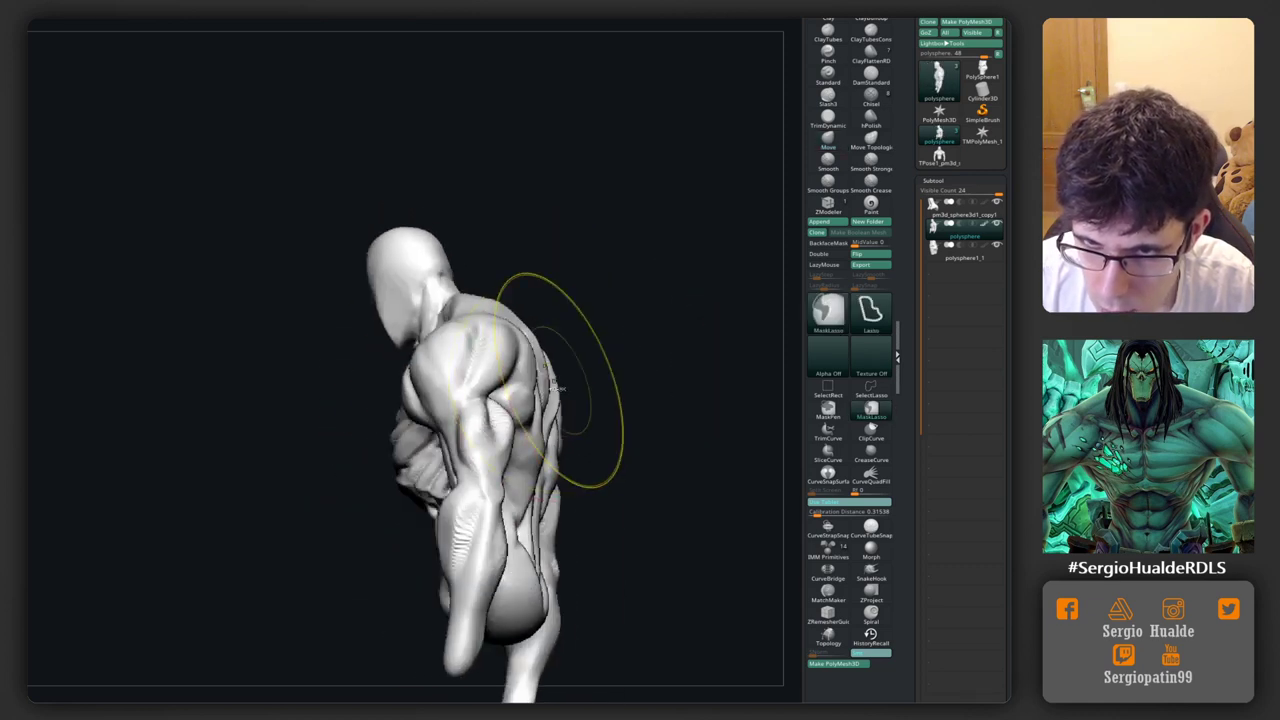
{"action": "right_click_drag", "start_coordinate": [549, 378], "coordinate": [620, 360], "text": "shift"}
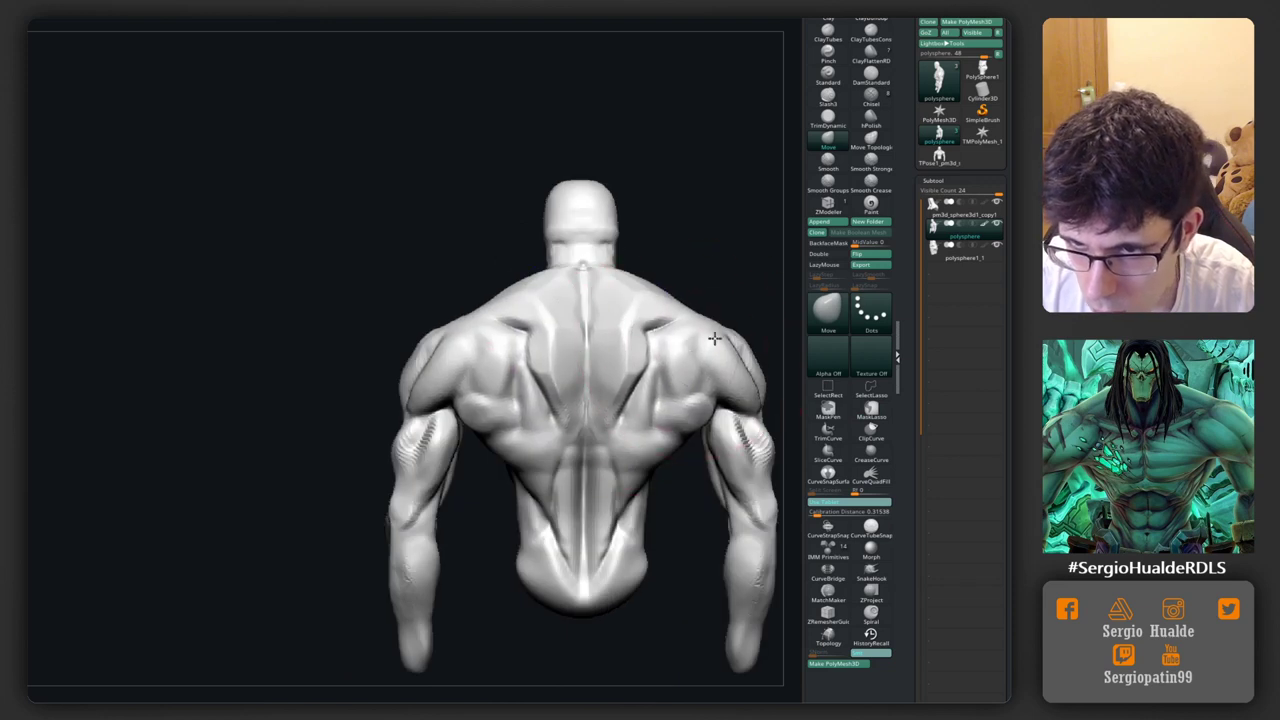
{"action": "mouse_move", "coordinate": [667, 398]}
{"action": "right_mouse_down", "text": "alt"}
{"action": "mouse_move", "coordinate": [550, 396]}
{"action": "mouse_move", "coordinate": [590, 360]}
{"action": "mouse_move", "coordinate": [577, 366]}
{"action": "mouse_move", "coordinate": [600, 400]}
{"action": "mouse_move", "coordinate": [605, 383]}
{"action": "right_mouse_up", "text": "alt"}
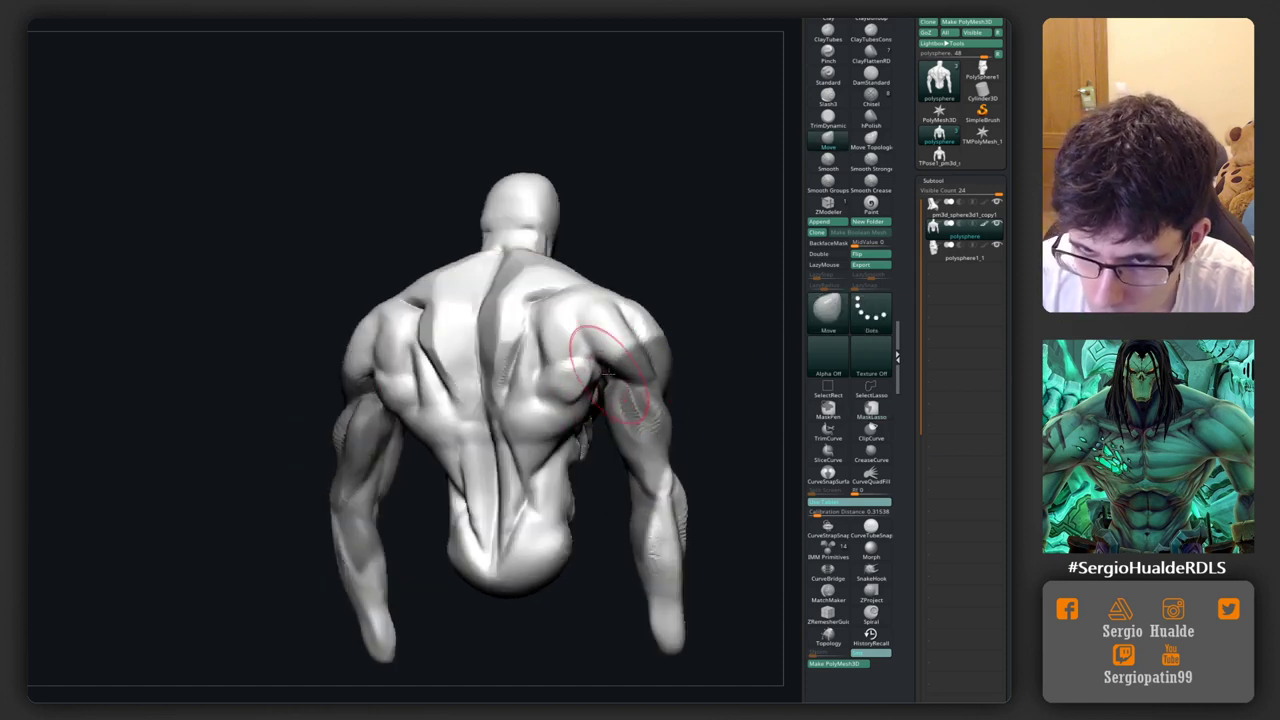
{"action": "mouse_move", "coordinate": [598, 380]}
{"action": "right_mouse_down"}
{"action": "mouse_move", "coordinate": [483, 404]}
{"action": "mouse_move", "coordinate": [600, 337]}
{"action": "right_mouse_up"}
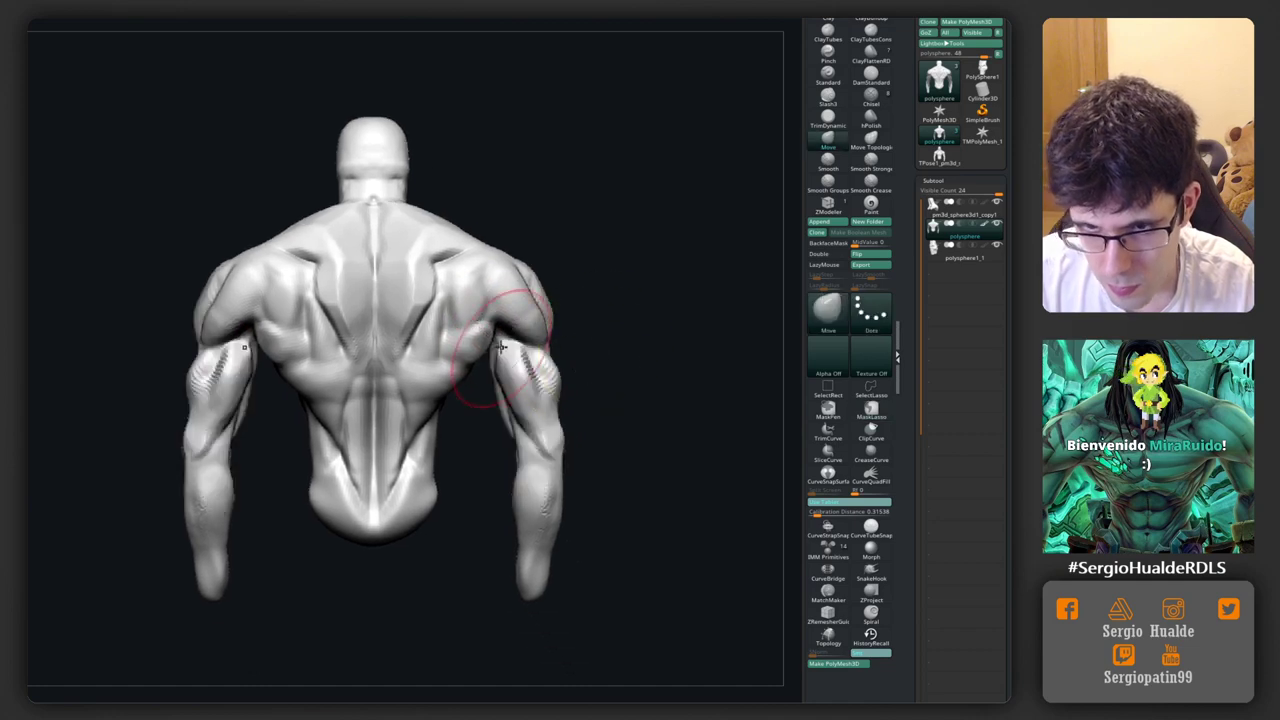
{"action": "right_click_drag", "start_coordinate": [497, 357], "coordinate": [577, 270], "text": "shift"}
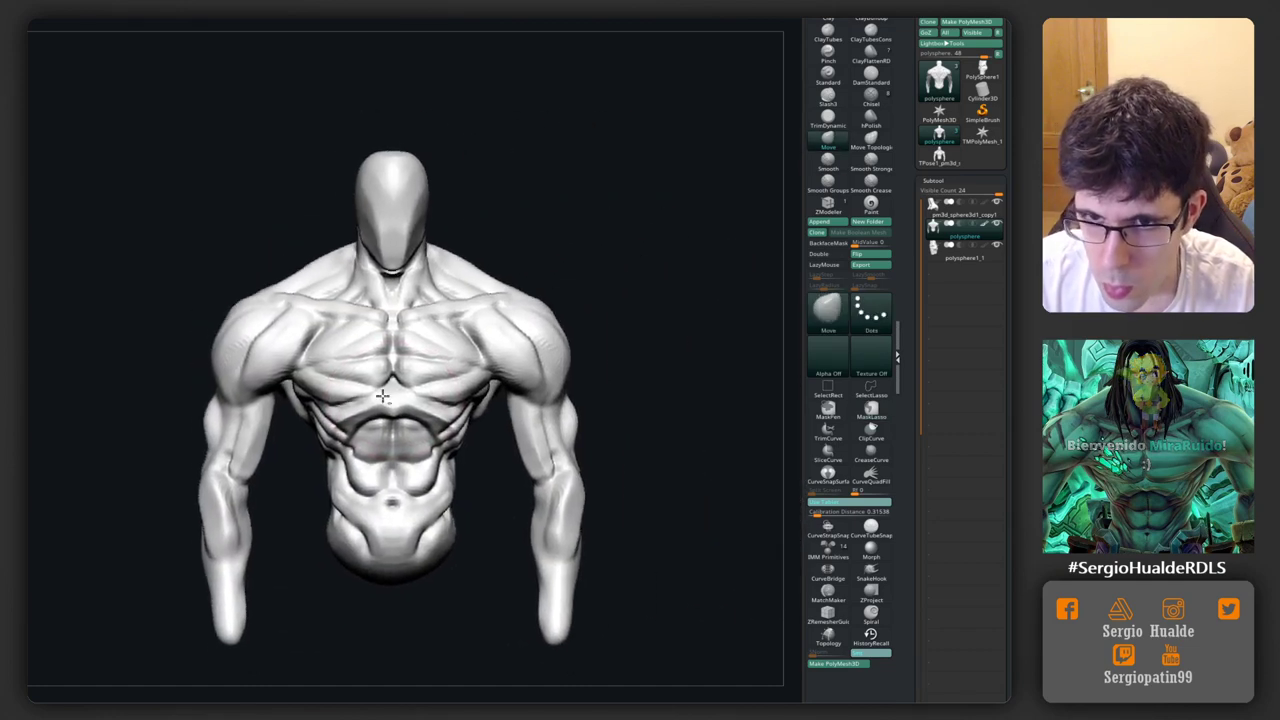
{"action": "mouse_move", "coordinate": [444, 282]}
{"action": "right_mouse_down", "text": "ctrl"}
{"action": "mouse_move", "coordinate": [400, 314]}
{"action": "mouse_move", "coordinate": [366, 243]}
{"action": "mouse_move", "coordinate": [400, 320]}
{"action": "mouse_move", "coordinate": [480, 297]}
{"action": "mouse_move", "coordinate": [503, 371]}
{"action": "right_mouse_up", "text": "ctrl"}
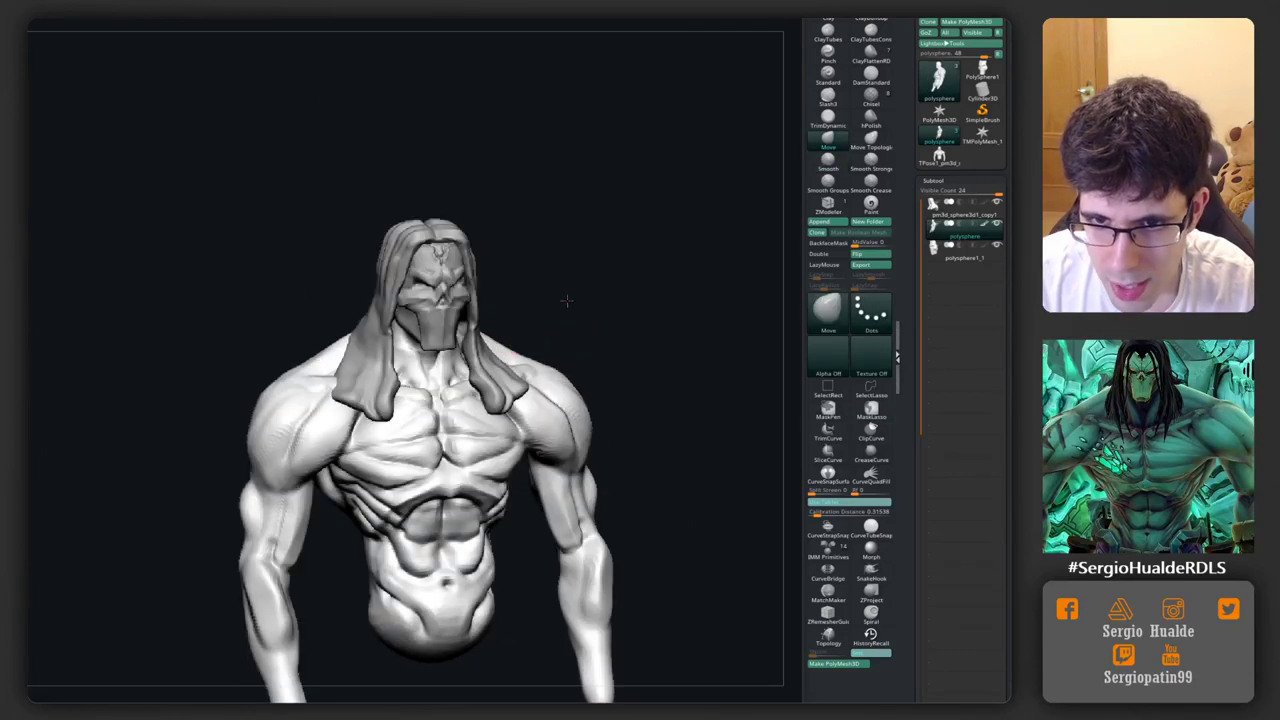
Step: Push the left pectoral into a fuller shape with the Move brush, checking it from several angles
{"action": "mouse_move", "coordinate": [566, 300]}
{"action": "right_mouse_down"}
{"action": "mouse_move", "coordinate": [449, 371]}
{"action": "mouse_move", "coordinate": [449, 286]}
{"action": "mouse_move", "coordinate": [541, 260]}
{"action": "mouse_move", "coordinate": [500, 294]}
{"action": "mouse_move", "coordinate": [491, 337]}
{"action": "mouse_move", "coordinate": [581, 238]}
{"action": "mouse_move", "coordinate": [453, 334]}
{"action": "mouse_move", "coordinate": [386, 493]}
{"action": "right_mouse_up"}
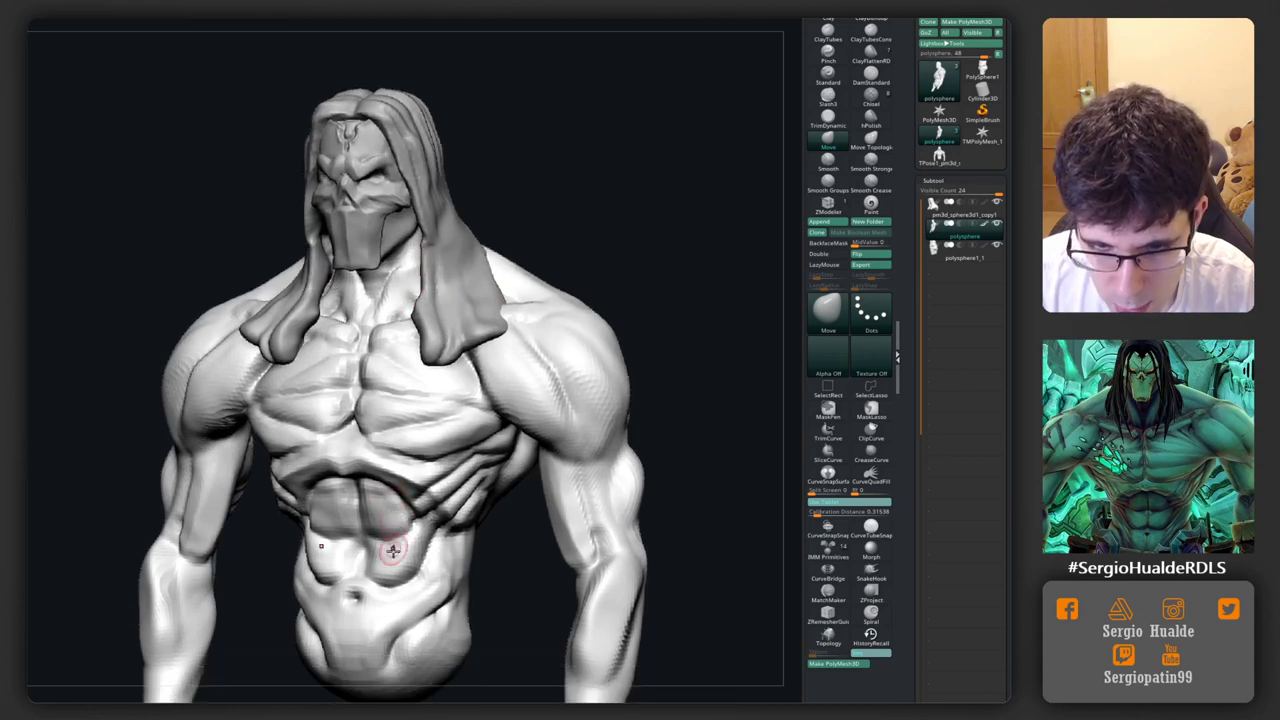
{"action": "mouse_move", "coordinate": [393, 549]}
{"action": "right_mouse_down"}
{"action": "mouse_move", "coordinate": [401, 511]}
{"action": "mouse_move", "coordinate": [400, 570]}
{"action": "right_mouse_up"}
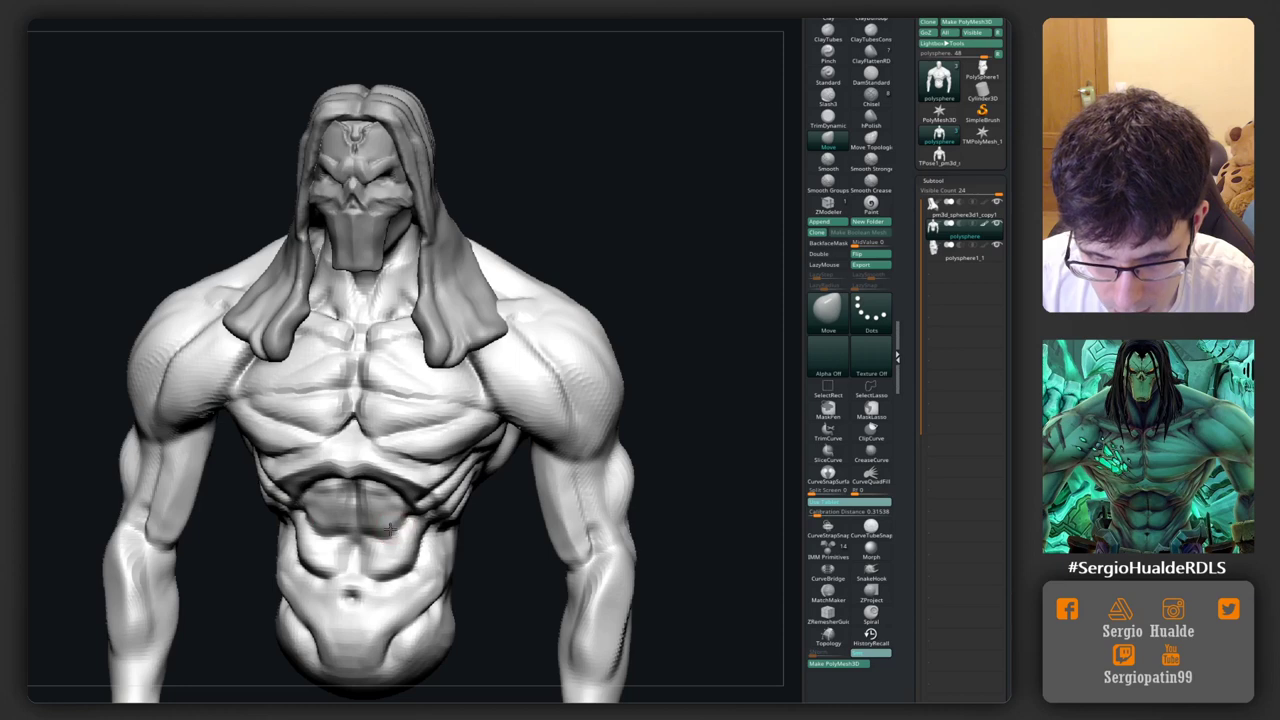
{"action": "mouse_move", "coordinate": [395, 502]}
{"action": "right_mouse_down"}
{"action": "mouse_move", "coordinate": [358, 497]}
{"action": "mouse_move", "coordinate": [309, 374]}
{"action": "mouse_move", "coordinate": [312, 421]}
{"action": "right_mouse_up"}
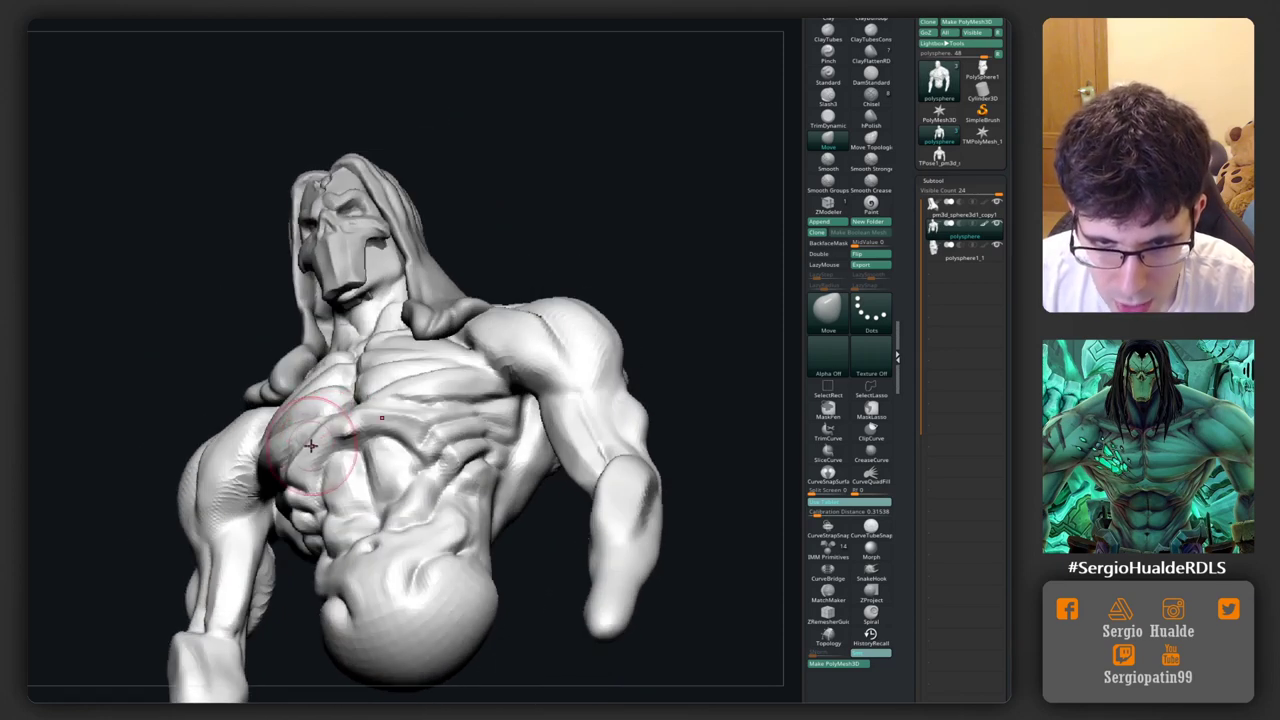
{"action": "left_click_drag", "start_coordinate": [312, 445], "coordinate": [299, 440]}
{"action": "mouse_move", "coordinate": [292, 468]}
{"action": "right_mouse_down"}
{"action": "mouse_move", "coordinate": [508, 443]}
{"action": "mouse_move", "coordinate": [620, 280]}
{"action": "mouse_move", "coordinate": [469, 356]}
{"action": "right_mouse_up"}
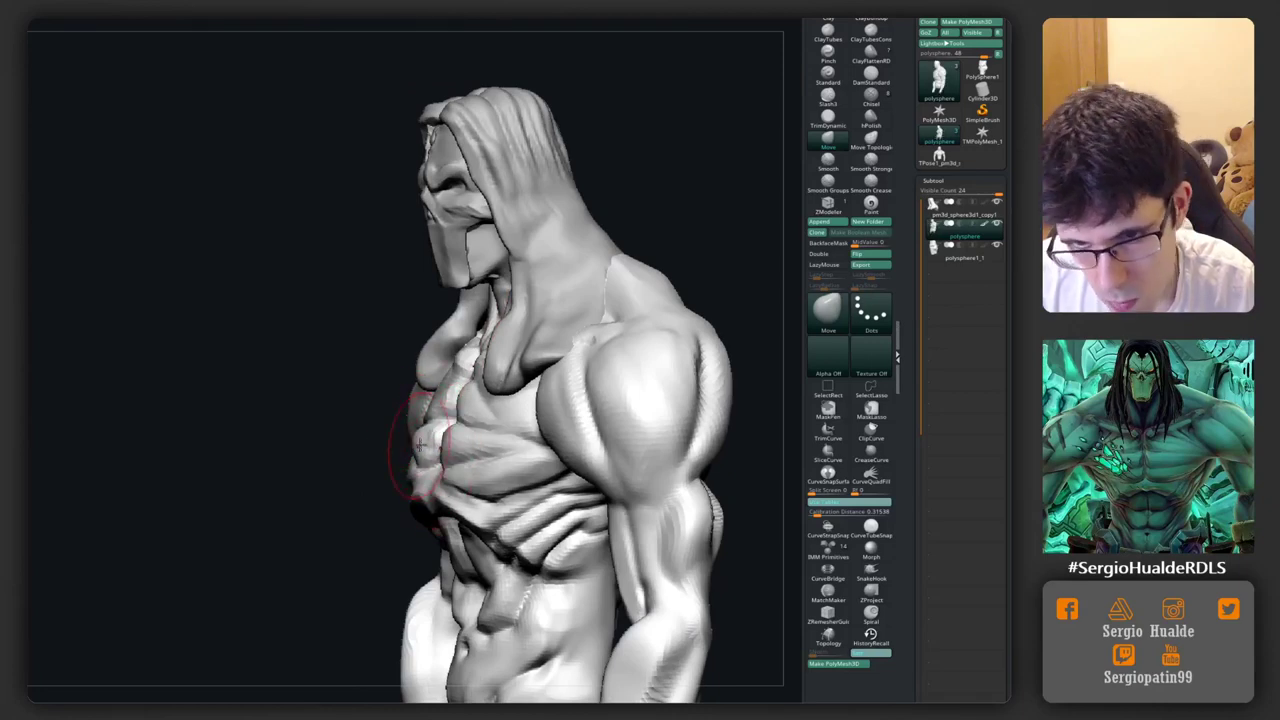
{"action": "mouse_move", "coordinate": [437, 405]}
{"action": "right_mouse_down"}
{"action": "mouse_move", "coordinate": [551, 422]}
{"action": "mouse_move", "coordinate": [362, 440]}
{"action": "right_mouse_up"}
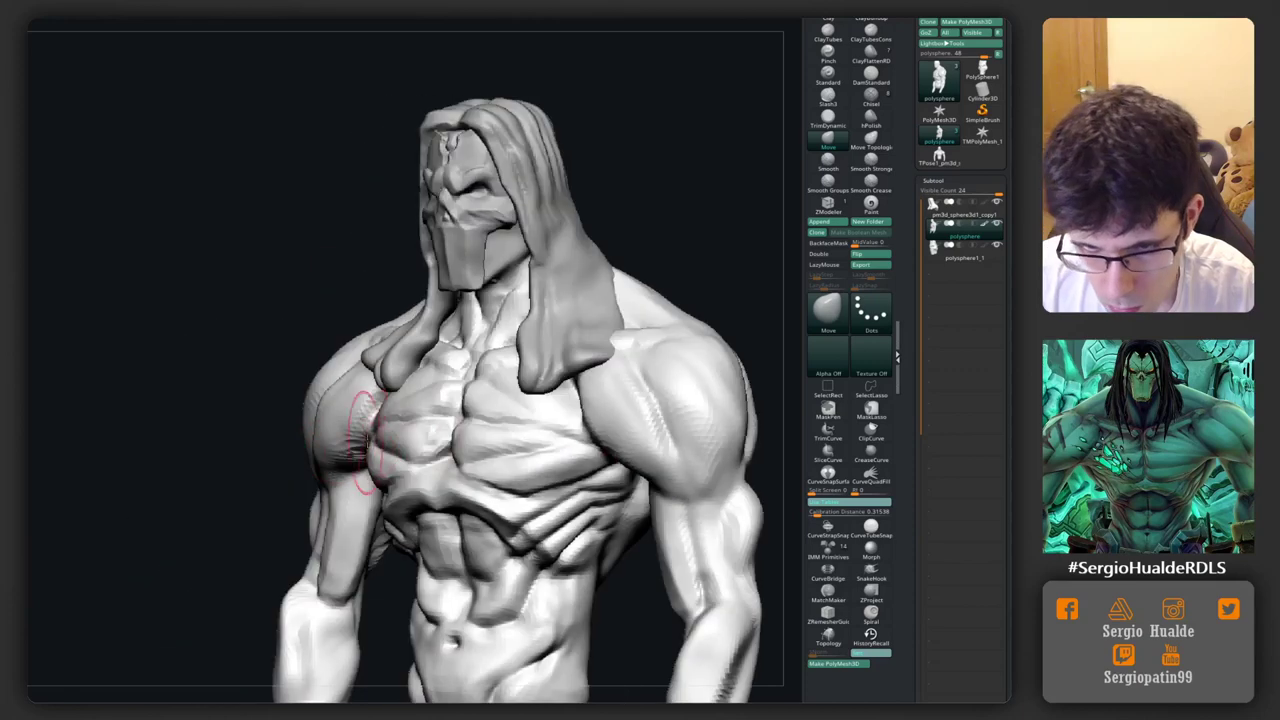
{"action": "mouse_move", "coordinate": [430, 380]}
{"action": "right_mouse_down"}
{"action": "mouse_move", "coordinate": [384, 449]}
{"action": "mouse_move", "coordinate": [329, 449]}
{"action": "mouse_move", "coordinate": [334, 432]}
{"action": "mouse_move", "coordinate": [428, 371]}
{"action": "mouse_move", "coordinate": [471, 380]}
{"action": "mouse_move", "coordinate": [480, 413]}
{"action": "mouse_move", "coordinate": [443, 380]}
{"action": "mouse_move", "coordinate": [571, 397]}
{"action": "mouse_move", "coordinate": [551, 354]}
{"action": "mouse_move", "coordinate": [536, 368]}
{"action": "mouse_move", "coordinate": [589, 363]}
{"action": "mouse_move", "coordinate": [469, 379]}
{"action": "mouse_move", "coordinate": [549, 336]}
{"action": "right_mouse_up"}
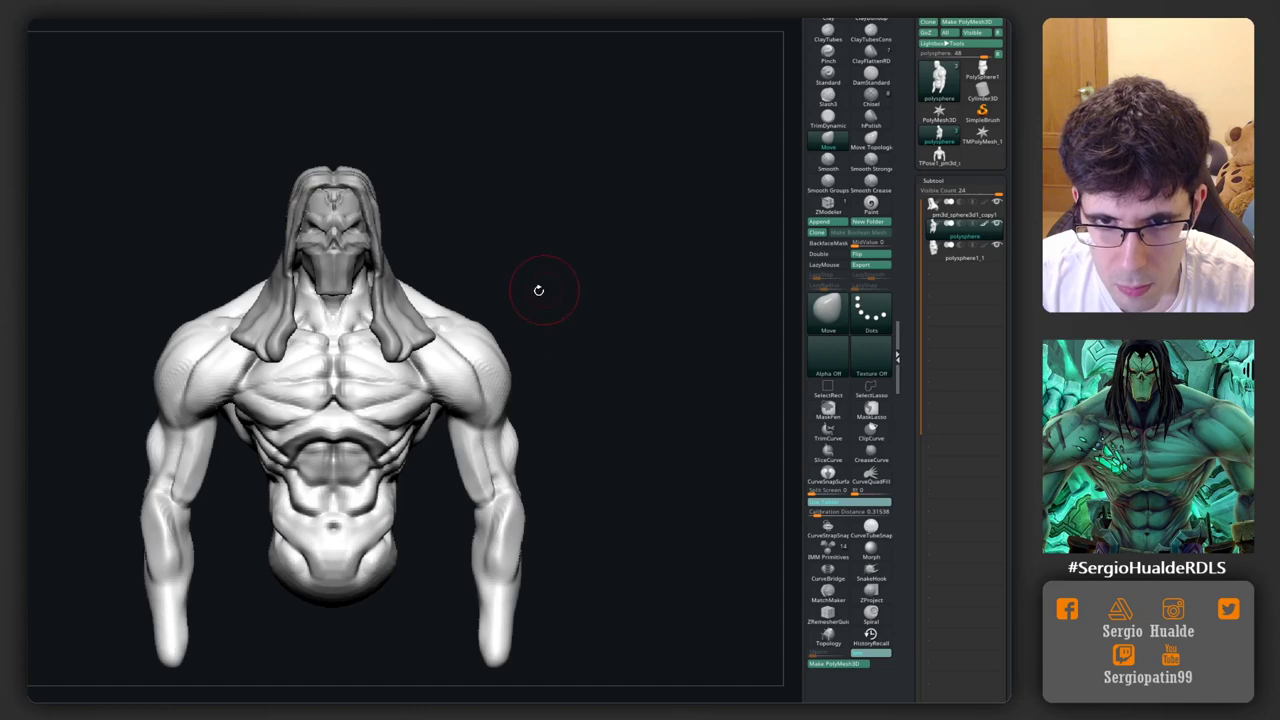
{"action": "mouse_move", "coordinate": [538, 290]}
{"action": "right_mouse_down", "text": "alt"}
{"action": "mouse_move", "coordinate": [429, 405]}
{"action": "mouse_move", "coordinate": [443, 395]}
{"action": "right_mouse_up", "text": "alt"}
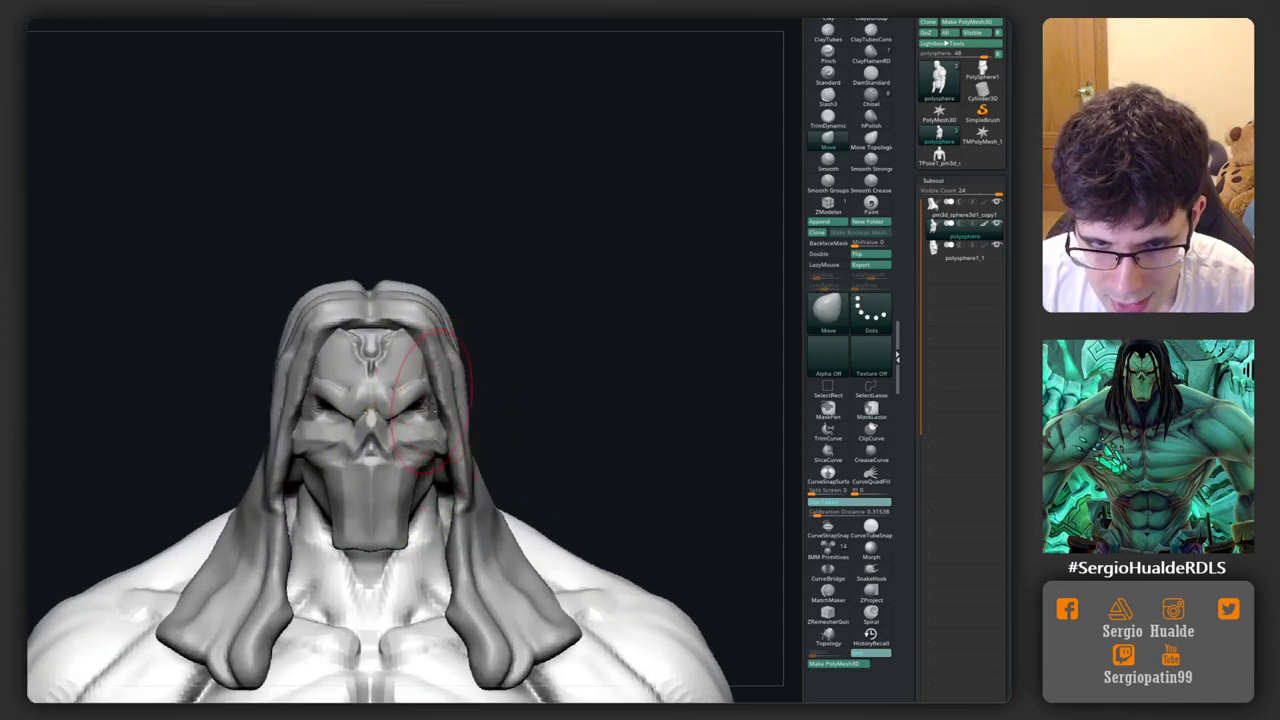
Step: Isolate the hair group and carve strand grooves inside the hair shell with ClayBuildup
{"action": "left_click", "coordinate": [330, 465], "text": "ctrl+shift"}
{"action": "left_click", "coordinate": [257, 428], "text": "ctrl+shift"}
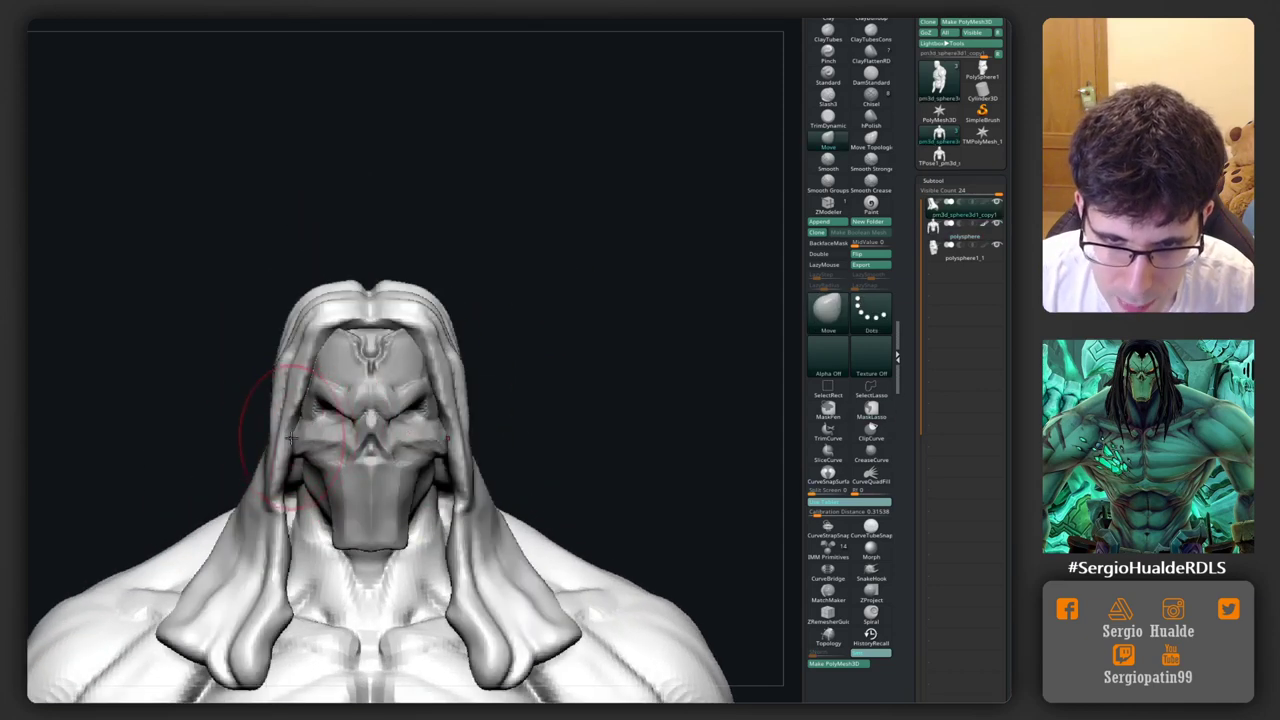
{"action": "left_click", "coordinate": [322, 470], "text": "ctrl+shift"}
{"action": "left_click", "coordinate": [305, 450], "text": "ctrl+shift"}
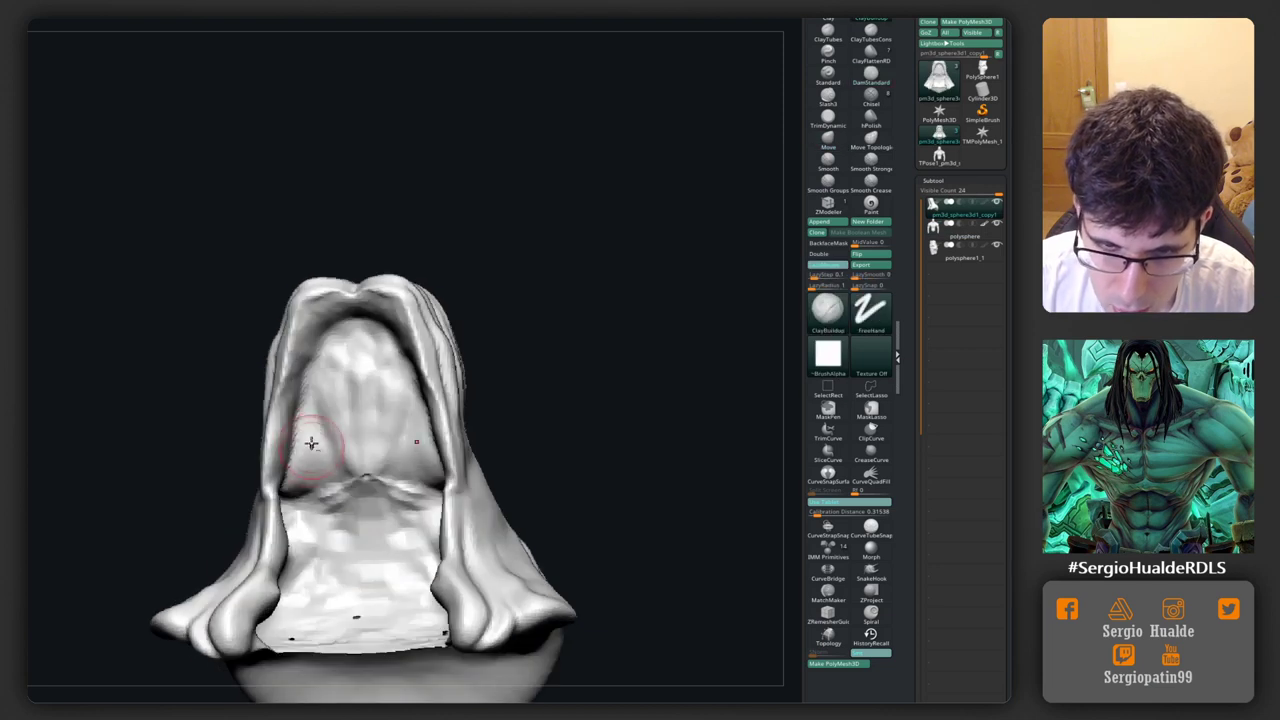
{"action": "left_click_drag", "start_coordinate": [306, 443], "coordinate": [344, 400]}
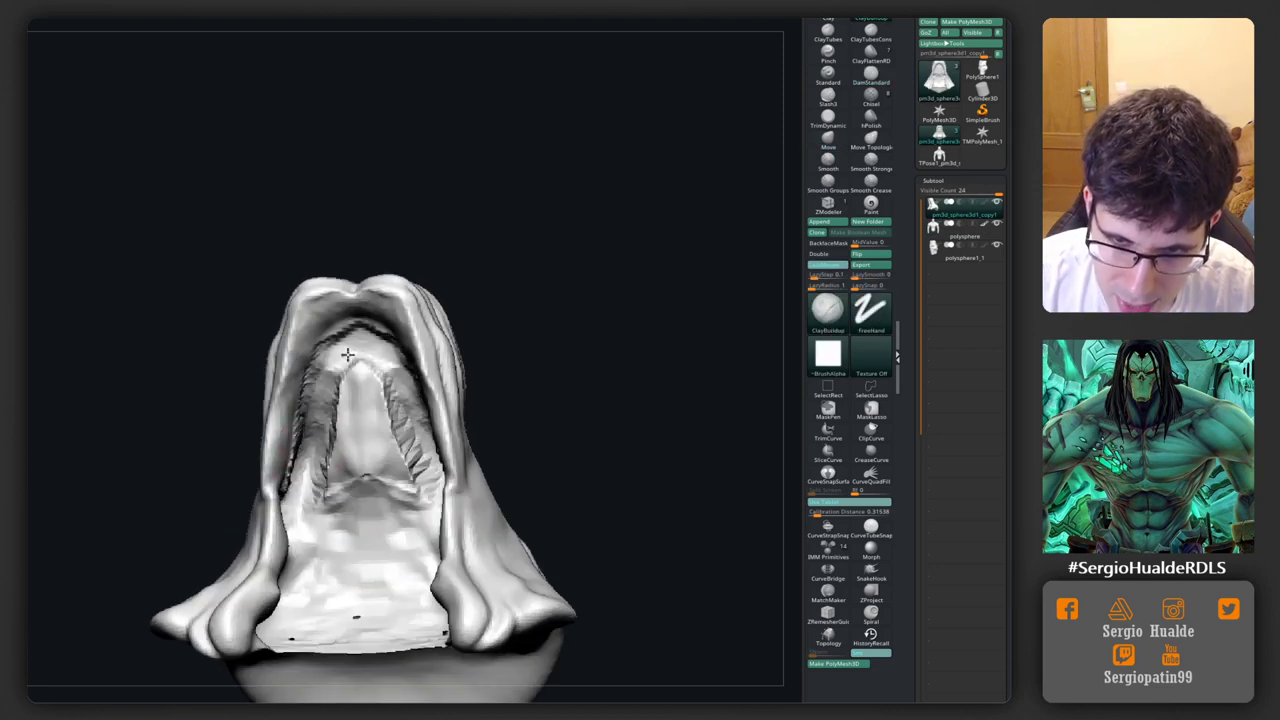
{"action": "mouse_move", "coordinate": [470, 420]}
{"action": "left_mouse_down", "text": "alt"}
{"action": "mouse_move", "coordinate": [480, 380]}
{"action": "mouse_move", "coordinate": [497, 430]}
{"action": "left_mouse_up", "text": "alt"}
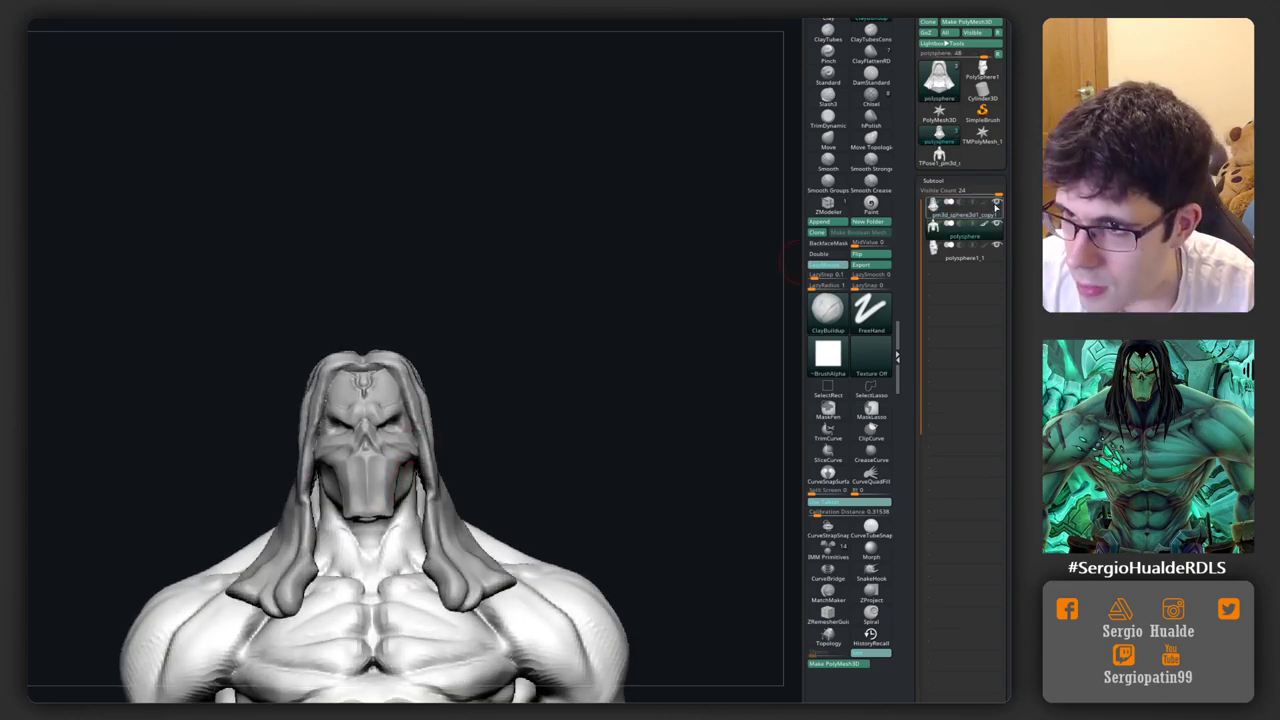
Step: Hide the hair and orbit around the head and body to review them
{"action": "left_click_drag", "start_coordinate": [800, 263], "coordinate": [473, 440], "text": "alt"}
{"action": "key", "text": "b"}
{"action": "key", "text": "m"}
{"action": "key", "text": "v"}
{"action": "key", "text": "s"}
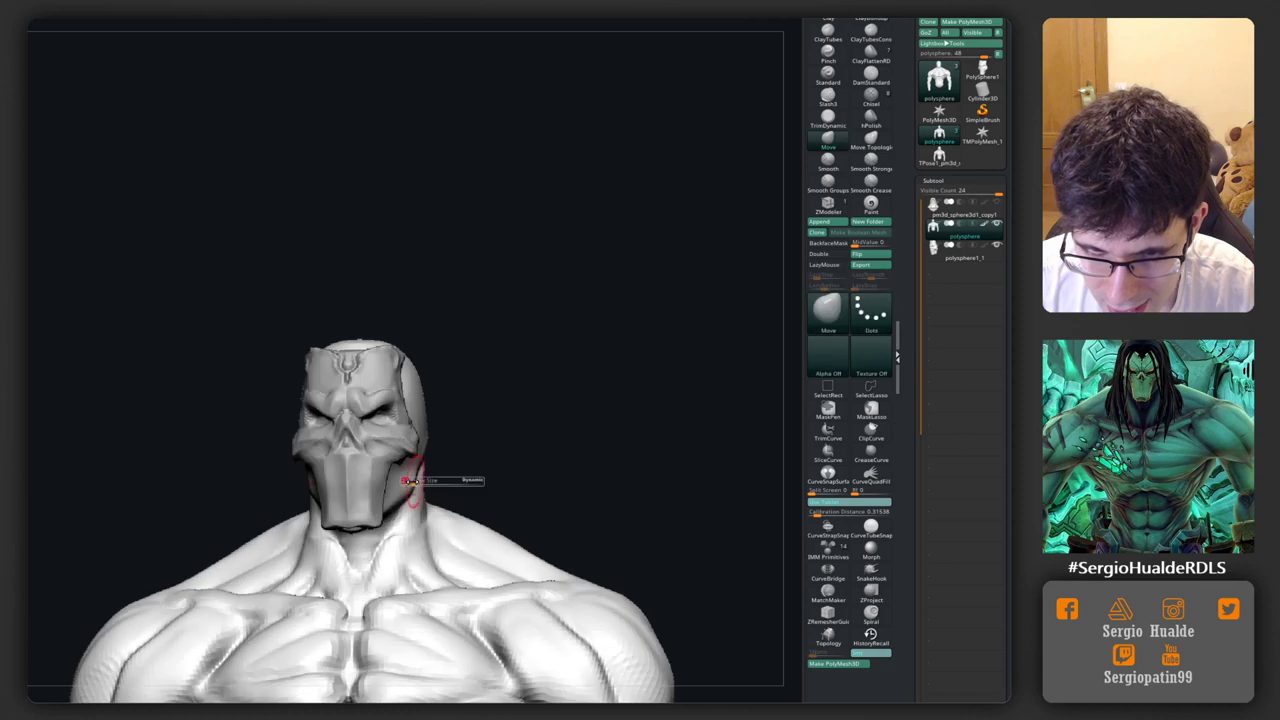
{"action": "mouse_move", "coordinate": [466, 458]}
{"action": "left_mouse_down"}
{"action": "mouse_move", "coordinate": [436, 489]}
{"action": "mouse_move", "coordinate": [410, 486]}
{"action": "left_mouse_up"}
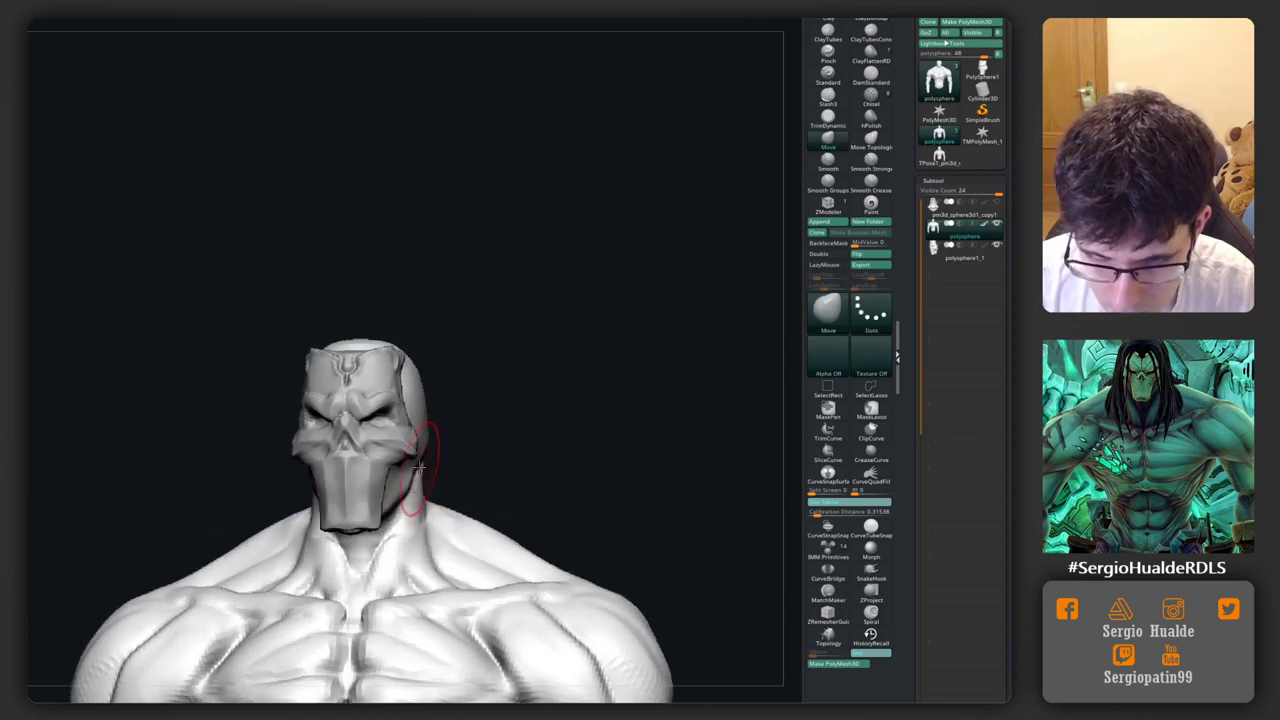
{"action": "key", "text": "b"}
{"action": "key", "text": "c"}
{"action": "key", "text": "b"}
{"action": "left_click_drag", "start_coordinate": [480, 443], "coordinate": [404, 456]}
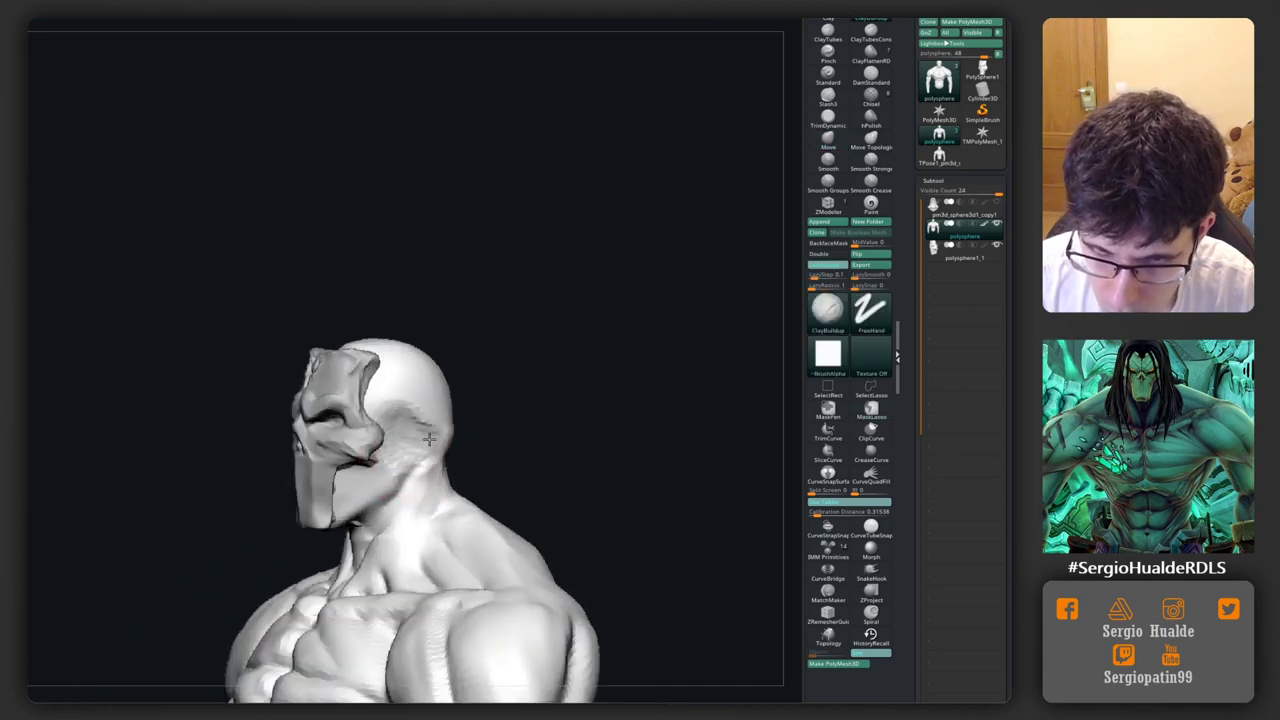
{"action": "mouse_move", "coordinate": [464, 436]}
{"action": "left_mouse_down"}
{"action": "mouse_move", "coordinate": [551, 397]}
{"action": "mouse_move", "coordinate": [534, 423]}
{"action": "mouse_move", "coordinate": [428, 378]}
{"action": "mouse_move", "coordinate": [480, 364]}
{"action": "left_mouse_up"}
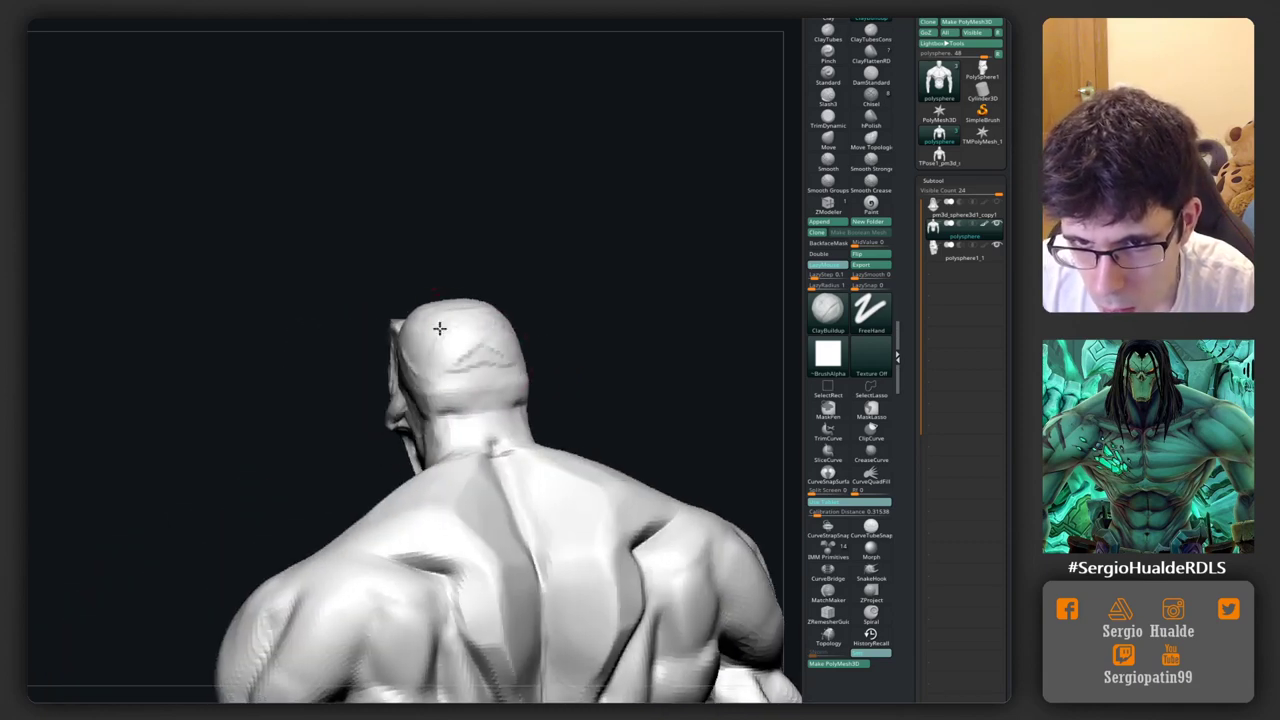
{"action": "mouse_move", "coordinate": [457, 404]}
{"action": "right_mouse_down"}
{"action": "mouse_move", "coordinate": [527, 255]}
{"action": "mouse_move", "coordinate": [341, 290]}
{"action": "right_mouse_up"}
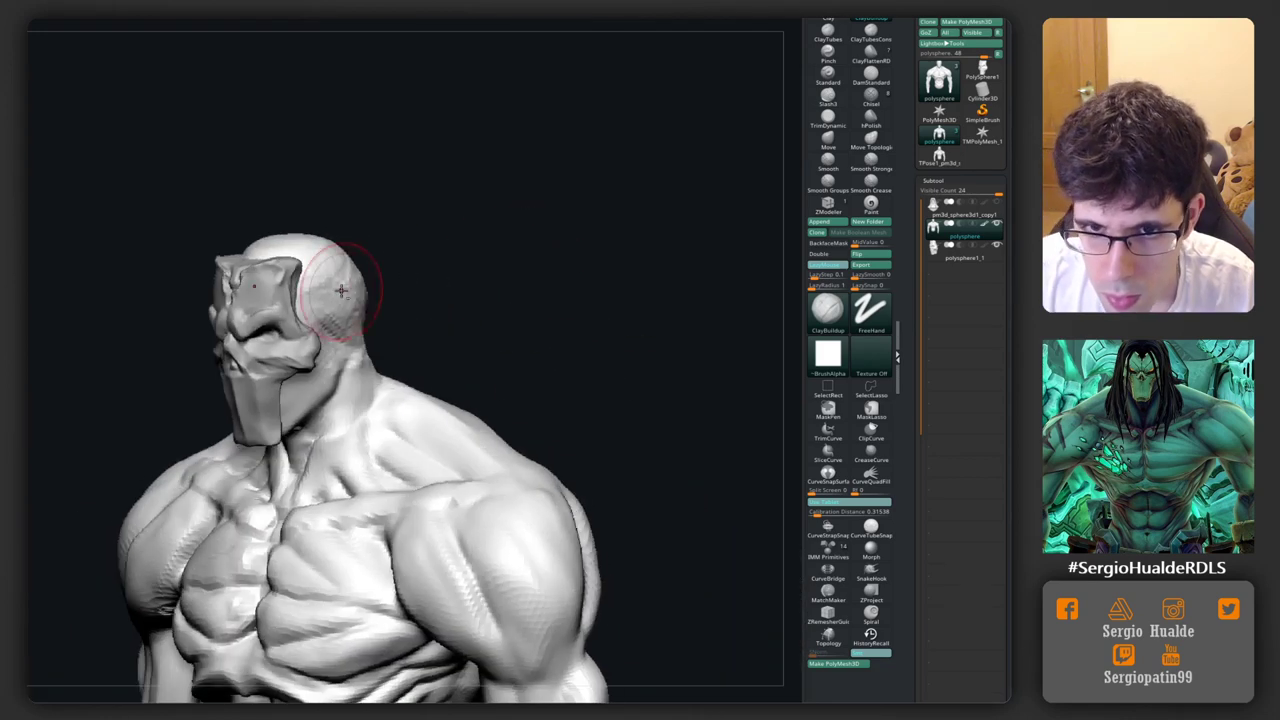
{"action": "right_click_drag", "start_coordinate": [508, 273], "coordinate": [790, 250]}
Step: Show the hair again, change the active subtool and zoom in on the head
{"action": "left_click", "coordinate": [997, 203]}
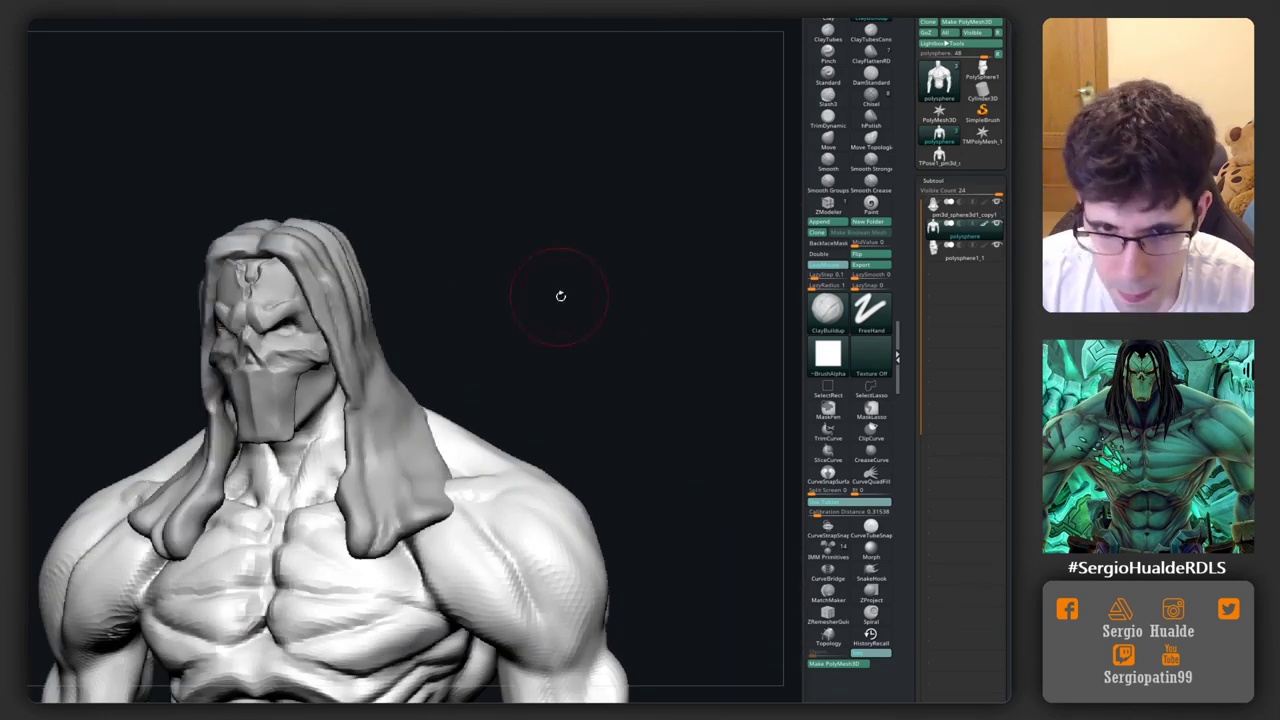
{"action": "mouse_move", "coordinate": [557, 294]}
{"action": "right_mouse_down"}
{"action": "mouse_move", "coordinate": [466, 360]}
{"action": "mouse_move", "coordinate": [497, 288]}
{"action": "right_mouse_up"}
{"action": "left_click", "coordinate": [390, 343], "text": "alt"}
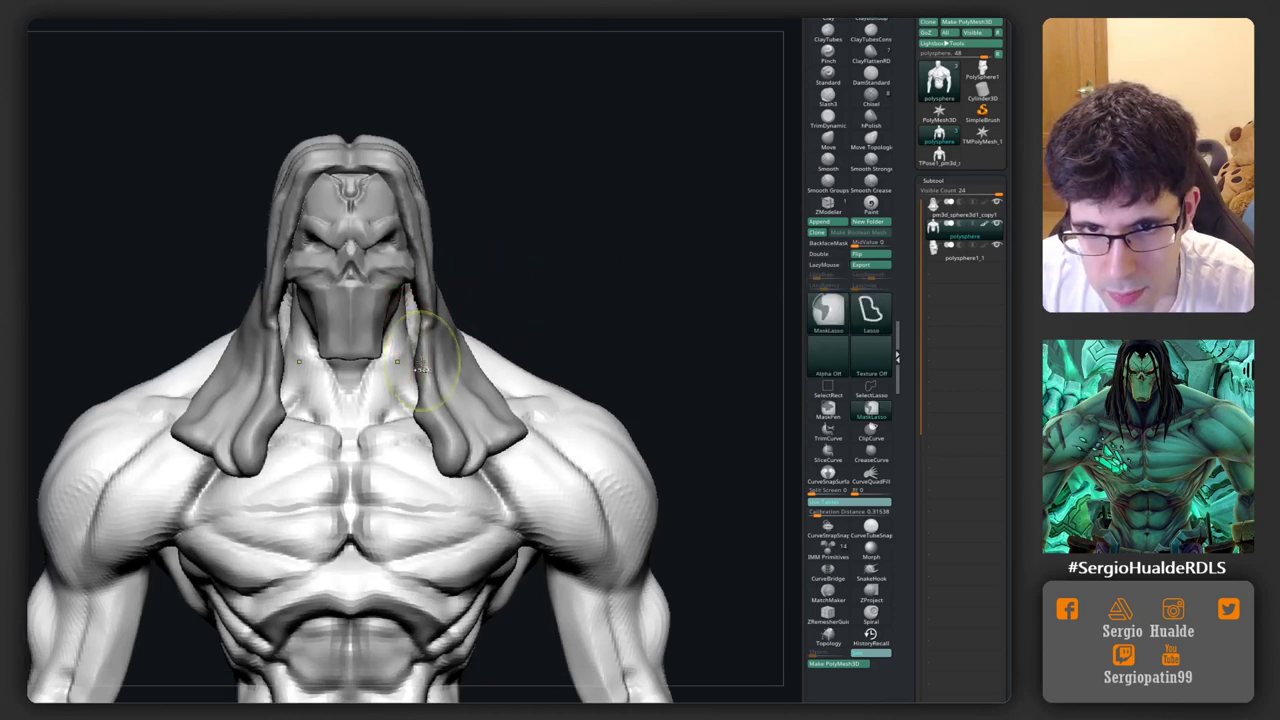
{"action": "left_click", "coordinate": [377, 323], "text": "alt"}
{"action": "right_click_drag", "start_coordinate": [380, 324], "coordinate": [340, 300], "text": "alt"}
Step: Solo the skull mask and flatten its lower part into planes with TrimDynamic
{"action": "left_click", "coordinate": [337, 294], "text": "ctrl+shift"}
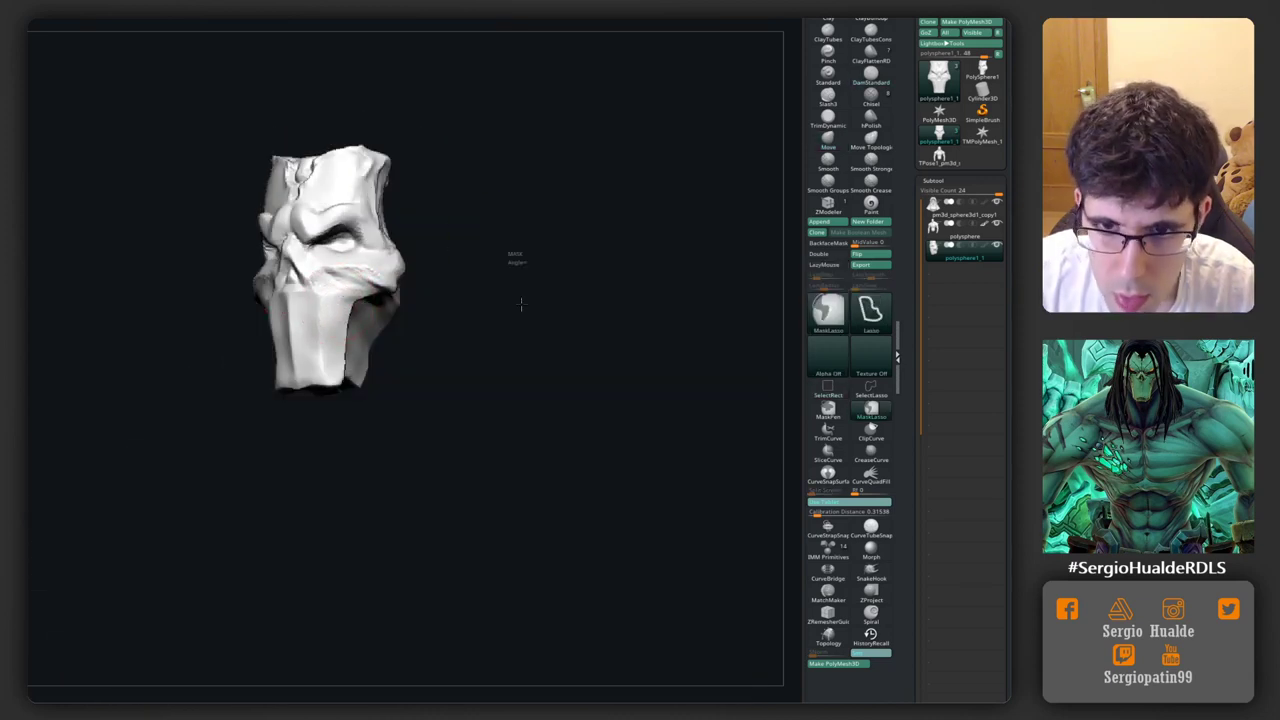
{"action": "right_click_drag", "start_coordinate": [514, 270], "coordinate": [407, 340], "text": "alt"}
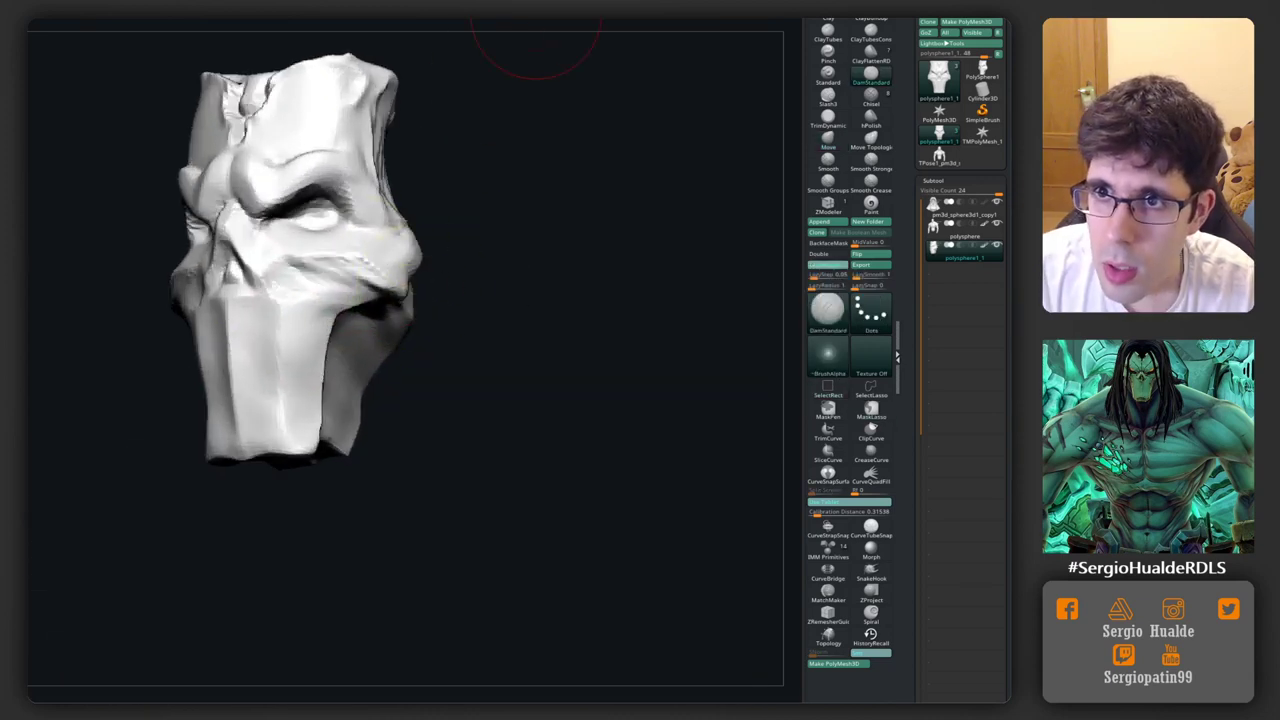
{"action": "key", "text": "b"}
{"action": "key", "text": "t"}
{"action": "key", "text": "d"}
{"action": "mouse_move", "coordinate": [314, 329]}
{"action": "right_mouse_down"}
{"action": "mouse_move", "coordinate": [313, 303]}
{"action": "mouse_move", "coordinate": [342, 307]}
{"action": "mouse_move", "coordinate": [302, 322]}
{"action": "mouse_move", "coordinate": [274, 359]}
{"action": "right_mouse_up"}
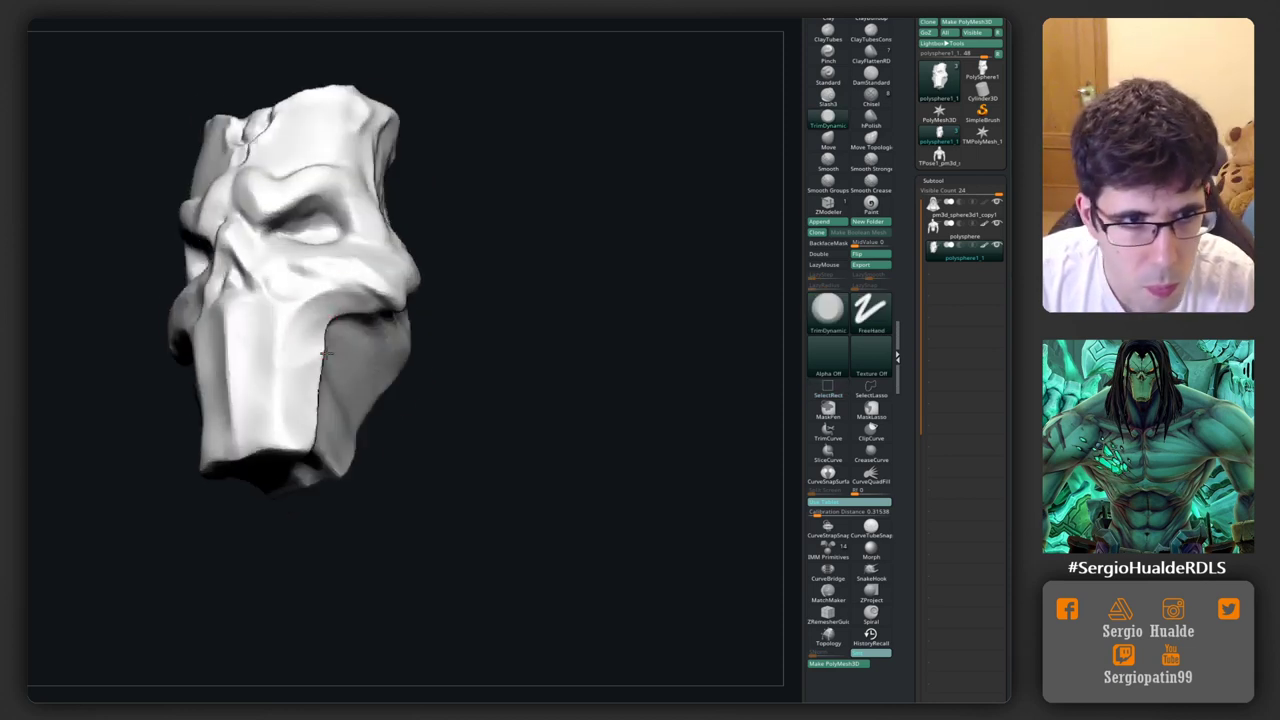
{"action": "left_click_drag", "start_coordinate": [267, 331], "coordinate": [275, 328]}
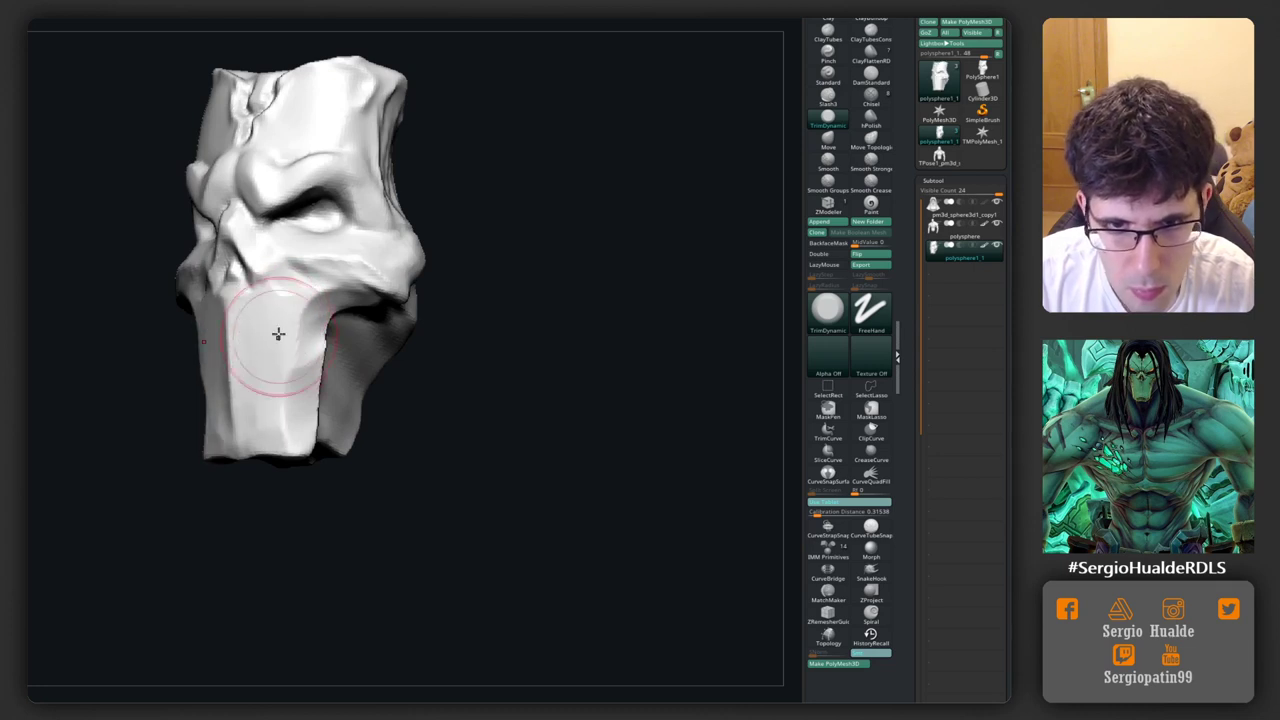
Step: Check the mask's underside, then flatten the lower right side of the jaw from the front
{"action": "right_click_drag", "start_coordinate": [277, 334], "coordinate": [277, 400]}
{"action": "mouse_move", "coordinate": [286, 449]}
{"action": "right_mouse_down"}
{"action": "mouse_move", "coordinate": [329, 380]}
{"action": "mouse_move", "coordinate": [306, 400]}
{"action": "mouse_move", "coordinate": [300, 390]}
{"action": "mouse_move", "coordinate": [341, 390]}
{"action": "mouse_move", "coordinate": [313, 400]}
{"action": "right_mouse_up"}
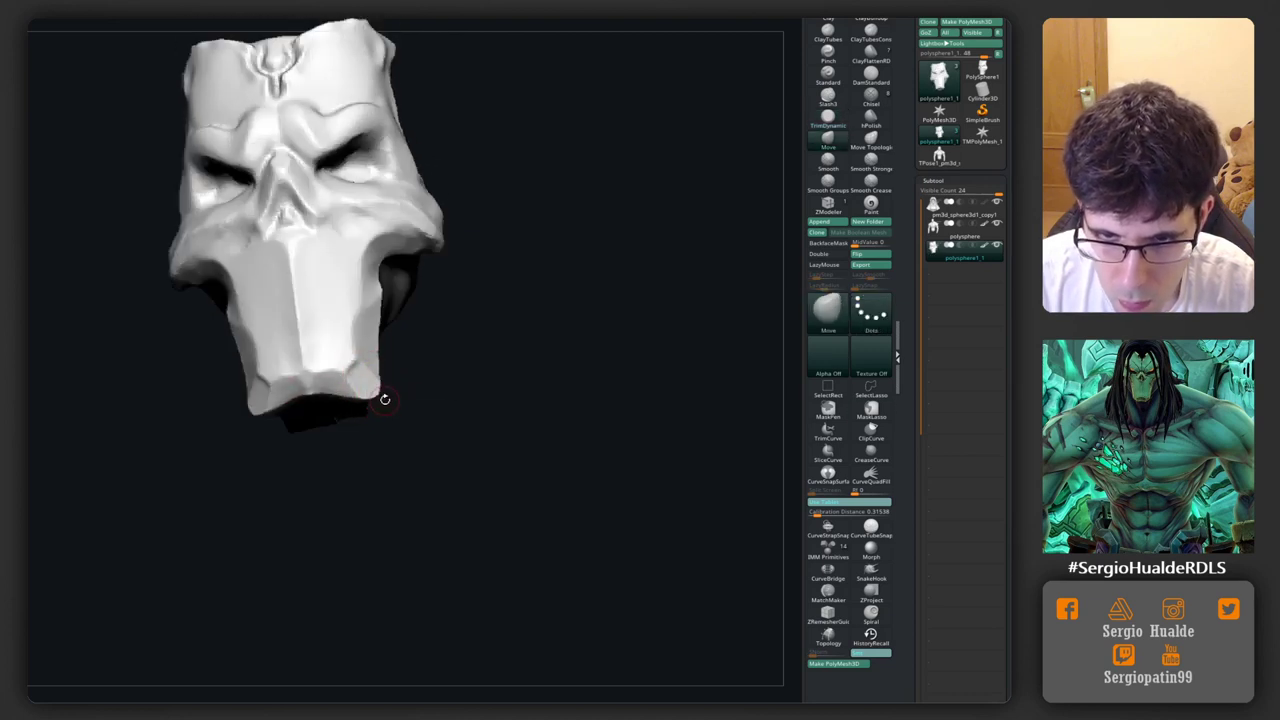
{"action": "right_click_drag", "start_coordinate": [383, 397], "coordinate": [372, 400]}
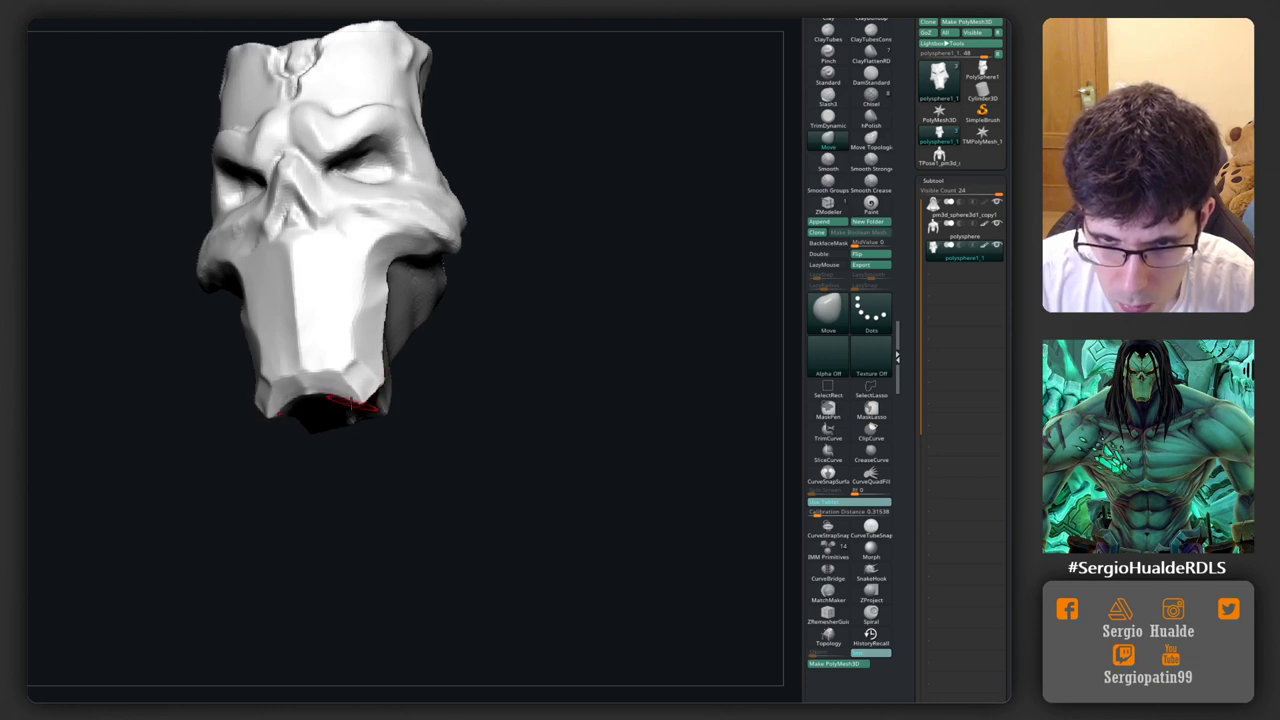
{"action": "mouse_move", "coordinate": [365, 375]}
{"action": "right_mouse_down"}
{"action": "mouse_move", "coordinate": [344, 397]}
{"action": "mouse_move", "coordinate": [306, 392]}
{"action": "right_mouse_up"}
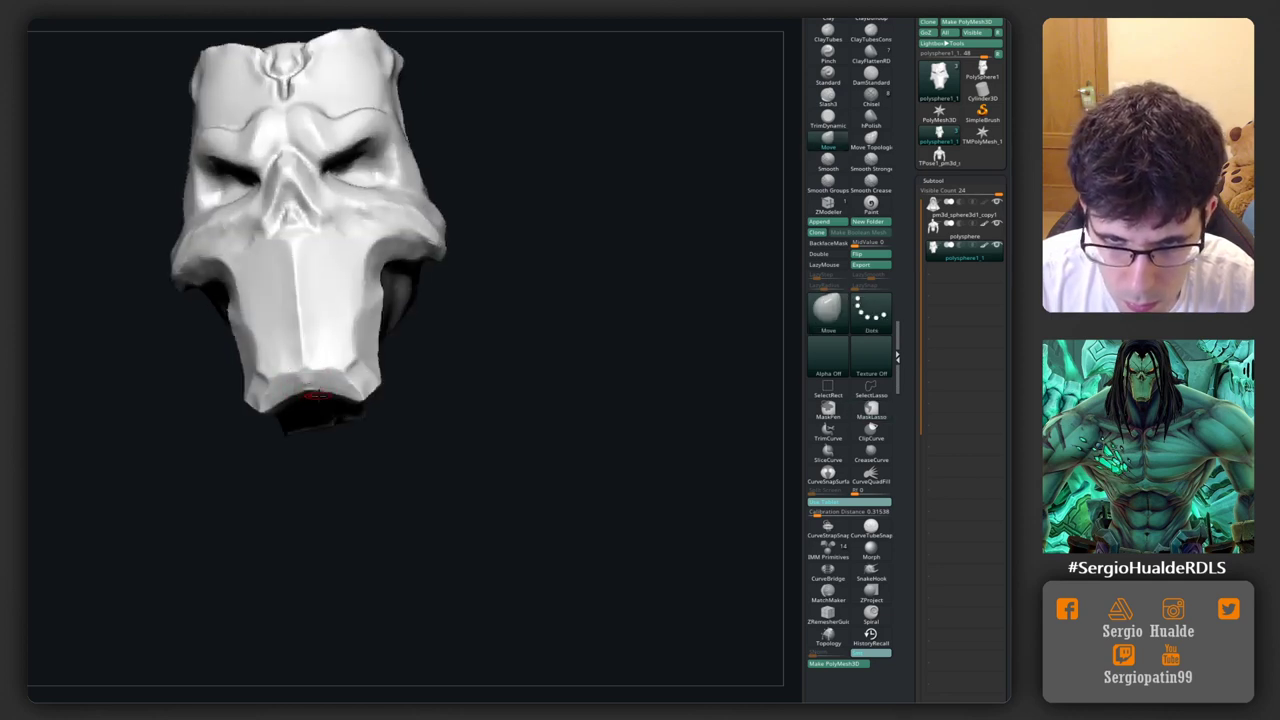
{"action": "mouse_move", "coordinate": [318, 395]}
{"action": "right_mouse_down"}
{"action": "mouse_move", "coordinate": [356, 400]}
{"action": "mouse_move", "coordinate": [384, 364]}
{"action": "right_mouse_up"}
{"action": "key", "text": "b"}
{"action": "key", "text": "t"}
{"action": "key", "text": "d"}
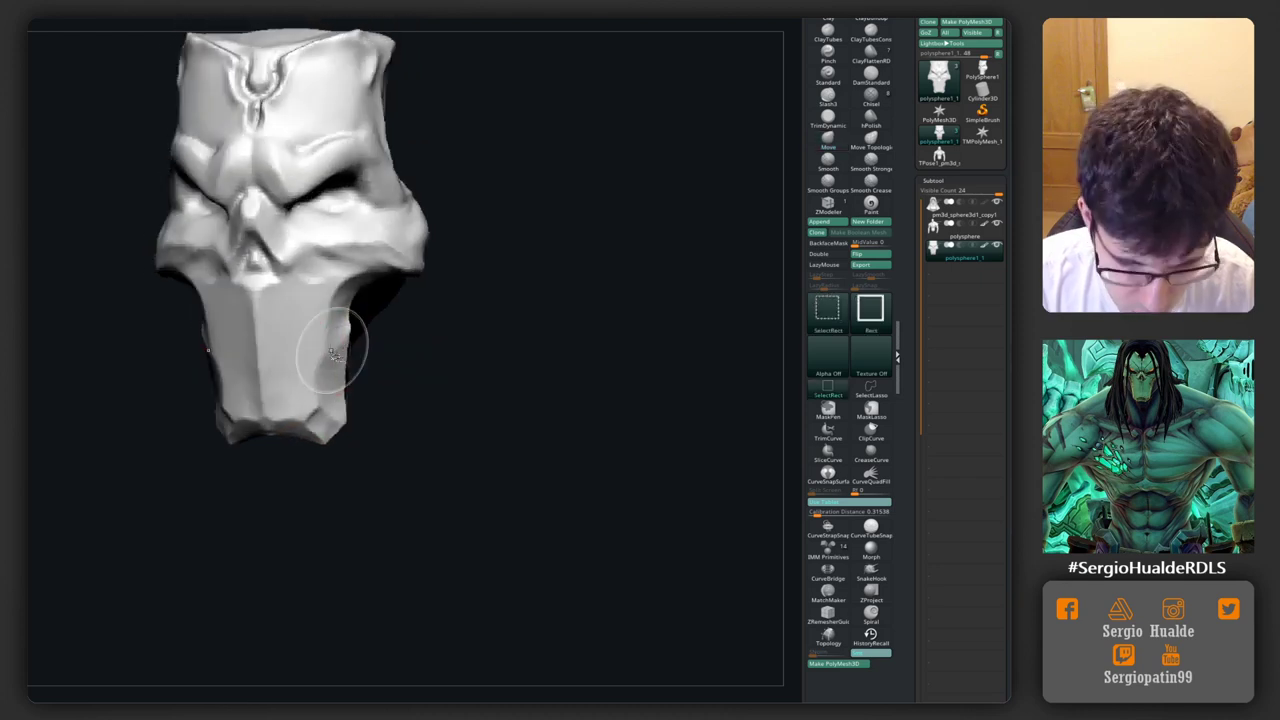
{"action": "left_click_drag", "start_coordinate": [335, 362], "coordinate": [333, 352]}
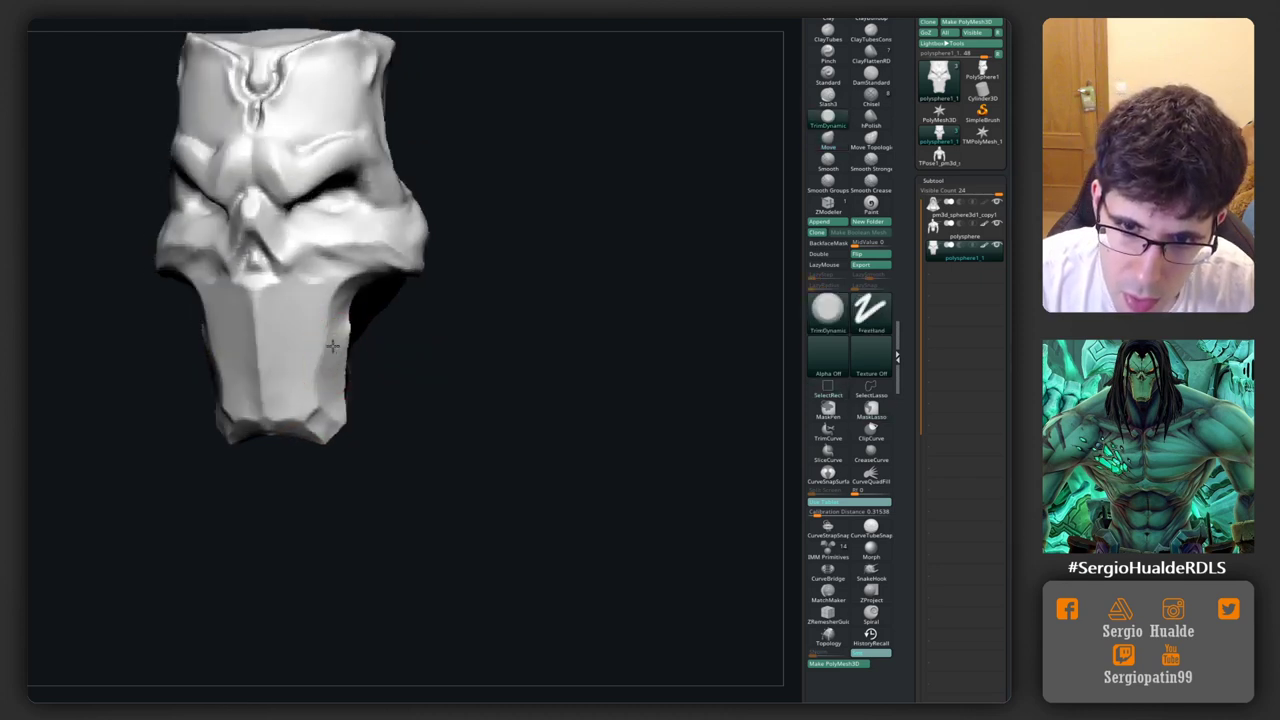
Step: Carve both brow ridges deeper on the skull mask from a straight front view
{"action": "mouse_move", "coordinate": [325, 352]}
{"action": "right_mouse_down", "text": "shift"}
{"action": "mouse_move", "coordinate": [360, 380]}
{"action": "mouse_move", "coordinate": [414, 377]}
{"action": "mouse_move", "coordinate": [398, 345]}
{"action": "right_mouse_up", "text": "shift"}
{"action": "key", "text": "b"}
{"action": "key", "text": "m"}
{"action": "key", "text": "v"}
{"action": "key", "text": "ctrl+shift"}
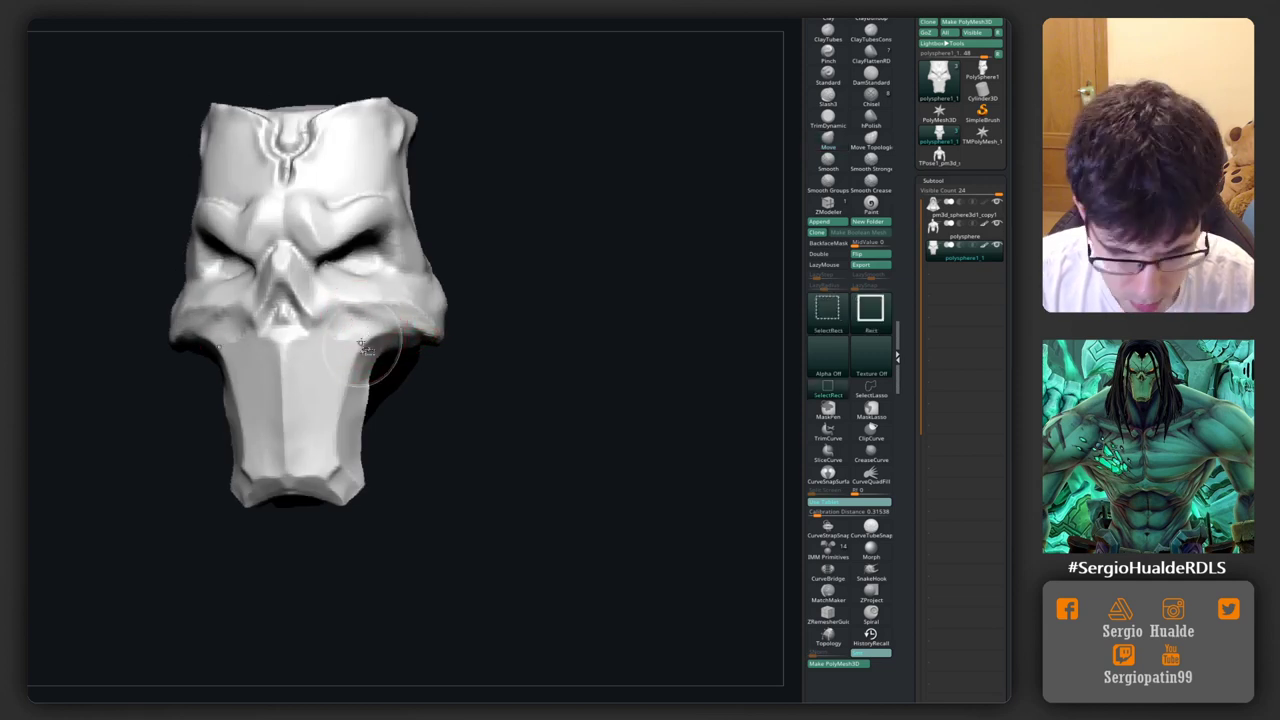
{"action": "key", "text": "ctrl+shift"}
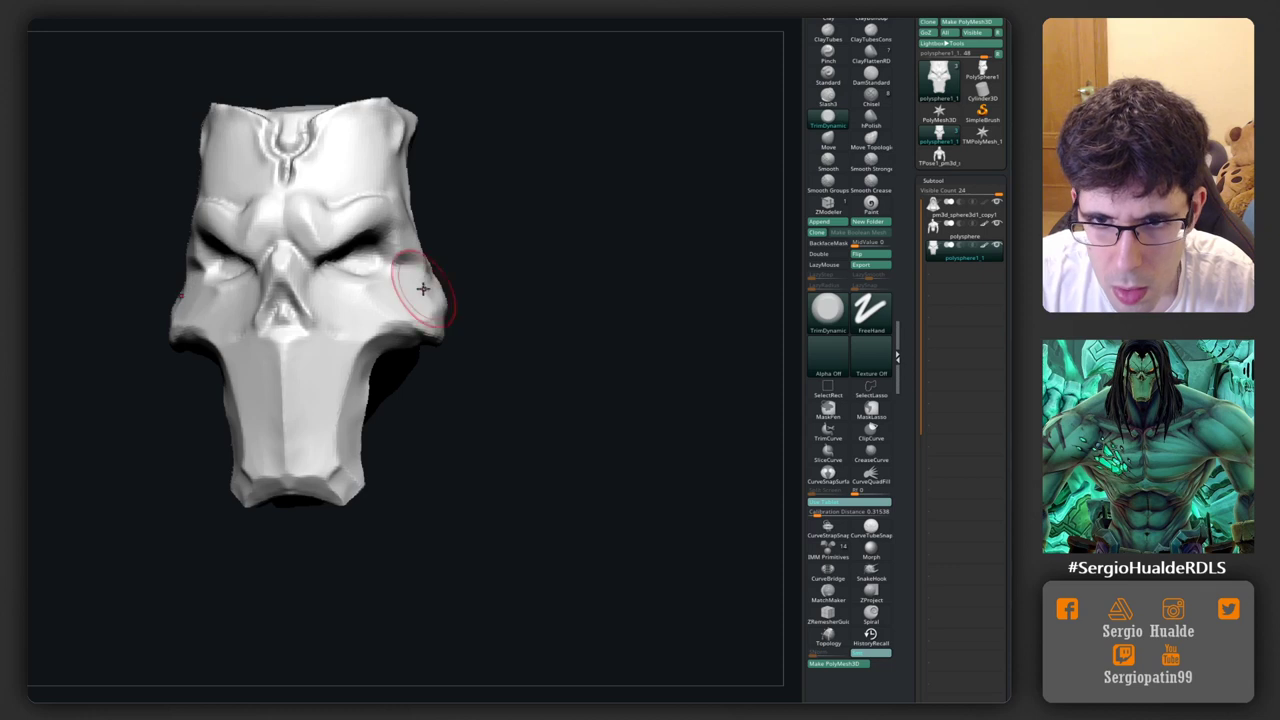
{"action": "mouse_move", "coordinate": [378, 220]}
{"action": "left_mouse_down"}
{"action": "mouse_move", "coordinate": [319, 243]}
{"action": "mouse_move", "coordinate": [320, 212]}
{"action": "left_mouse_up"}
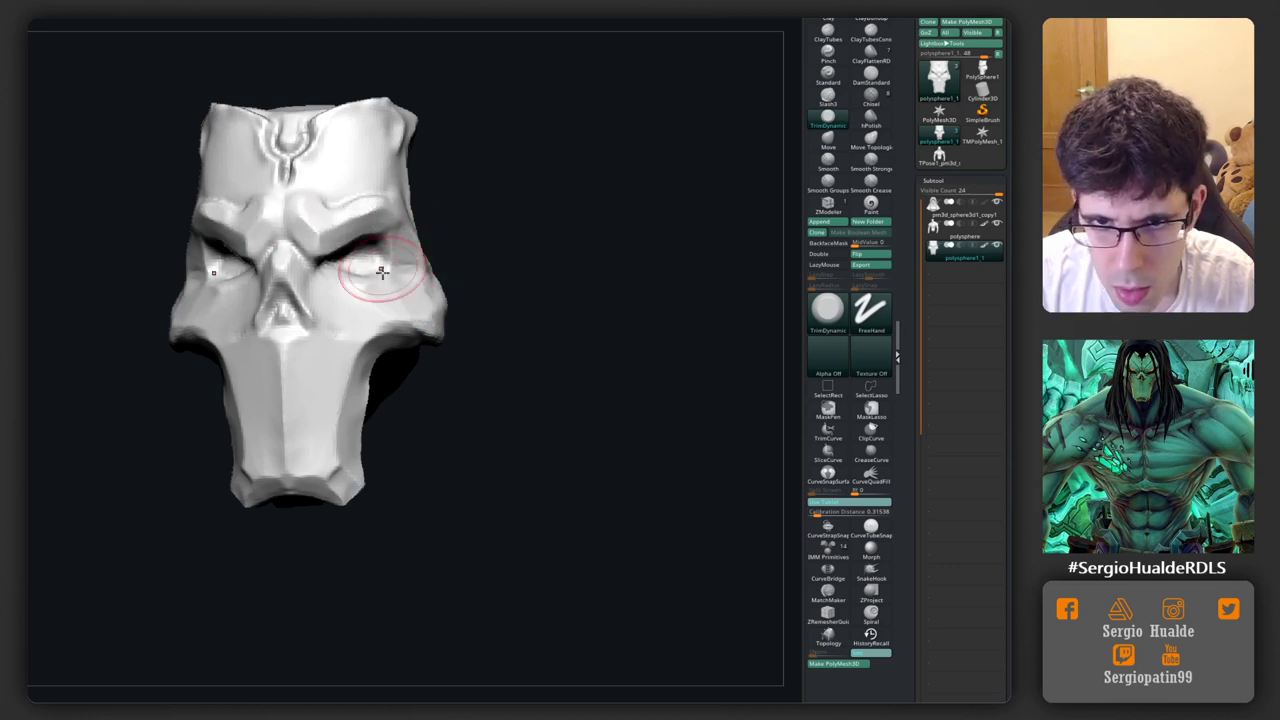
Step: Push and reshape the brows above the eyes with the Move brush
{"action": "key", "text": "b"}
{"action": "key", "text": "m"}
{"action": "key", "text": "v"}
{"action": "left_click_drag", "start_coordinate": [560, 300], "coordinate": [600, 290]}
{"action": "mouse_move", "coordinate": [360, 262]}
{"action": "left_mouse_down"}
{"action": "mouse_move", "coordinate": [366, 246]}
{"action": "mouse_move", "coordinate": [386, 271]}
{"action": "left_mouse_up"}
{"action": "right_click_drag", "start_coordinate": [386, 271], "coordinate": [400, 277], "text": "shift"}
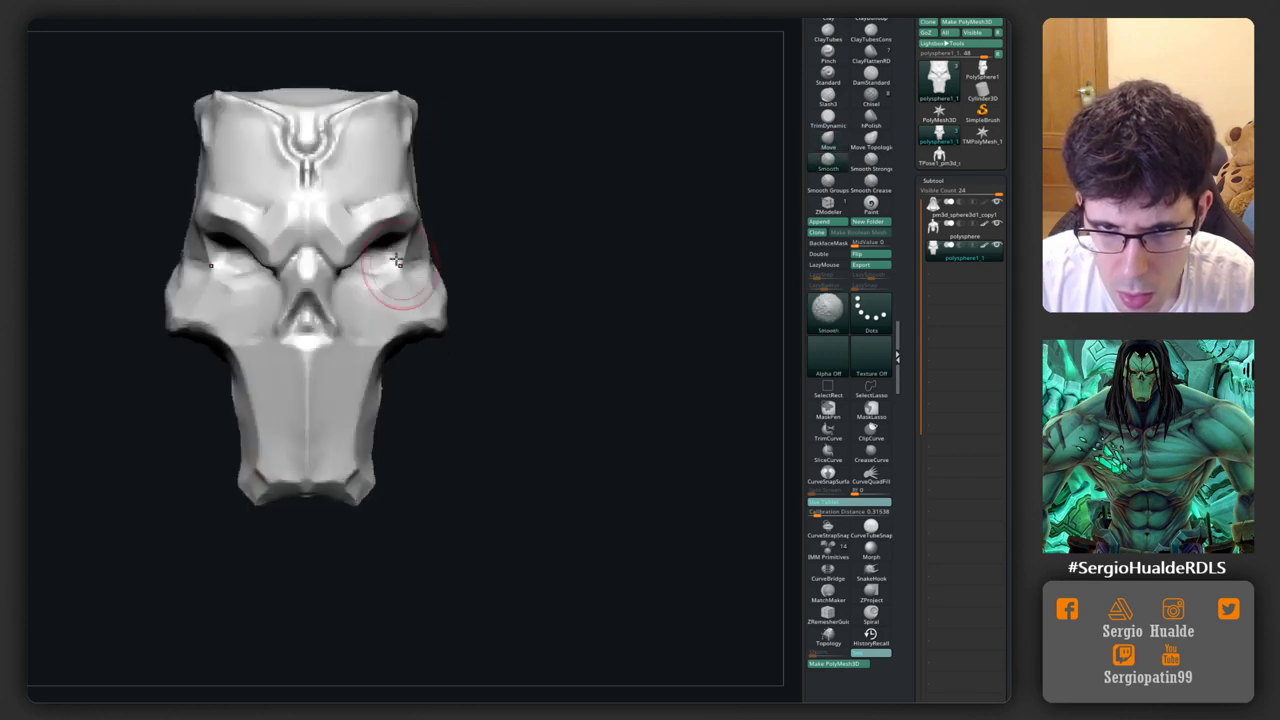
{"action": "left_click_drag", "start_coordinate": [380, 243], "coordinate": [393, 270]}
{"action": "right_click_drag", "start_coordinate": [393, 270], "coordinate": [392, 265]}
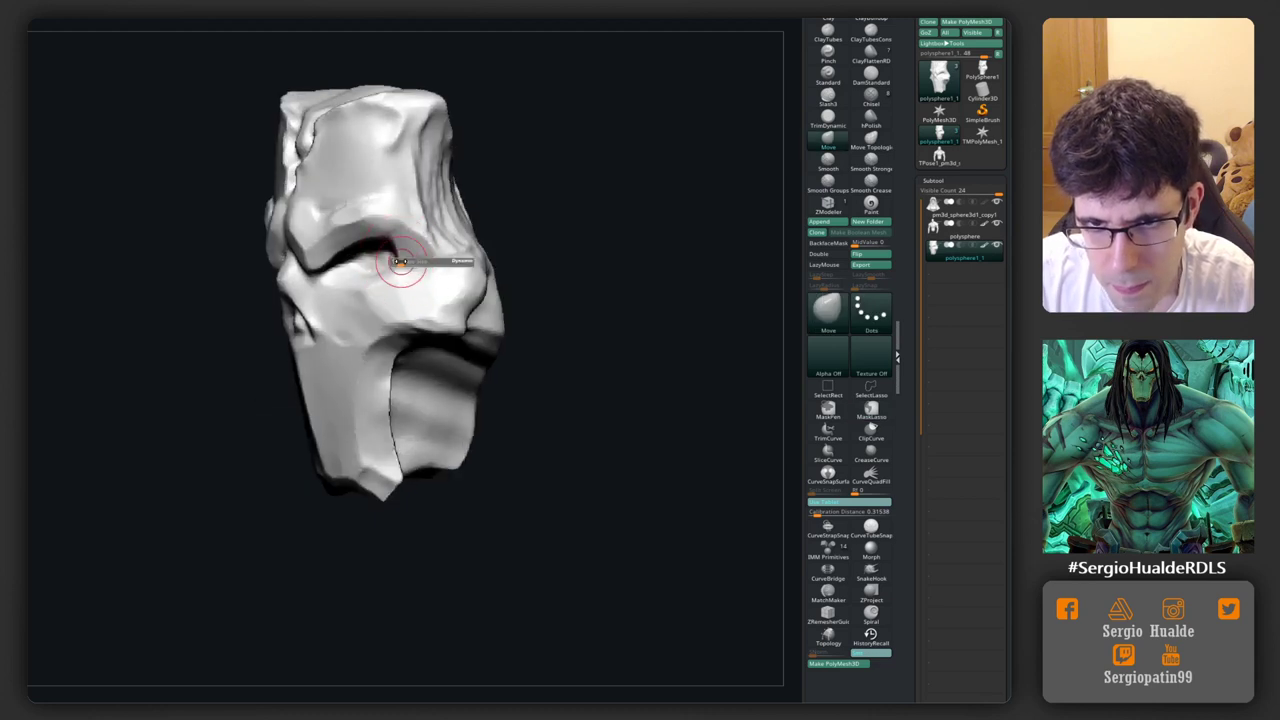
{"action": "left_click_drag", "start_coordinate": [400, 271], "coordinate": [395, 258]}
Step: Crease a line from the eye corner toward the cheek on the mask
{"action": "mouse_move", "coordinate": [413, 255]}
{"action": "right_mouse_down"}
{"action": "mouse_move", "coordinate": [428, 244]}
{"action": "mouse_move", "coordinate": [310, 350]}
{"action": "right_mouse_up"}
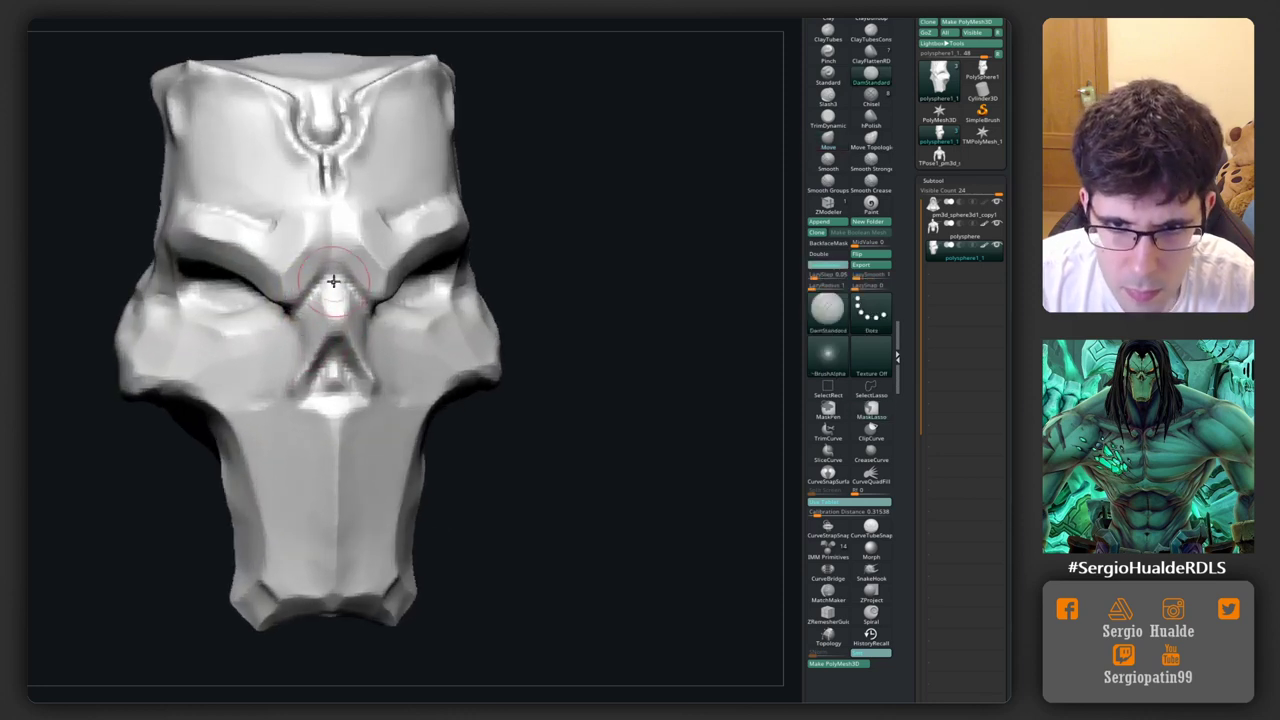
{"action": "right_click_drag", "start_coordinate": [300, 300], "coordinate": [317, 294]}
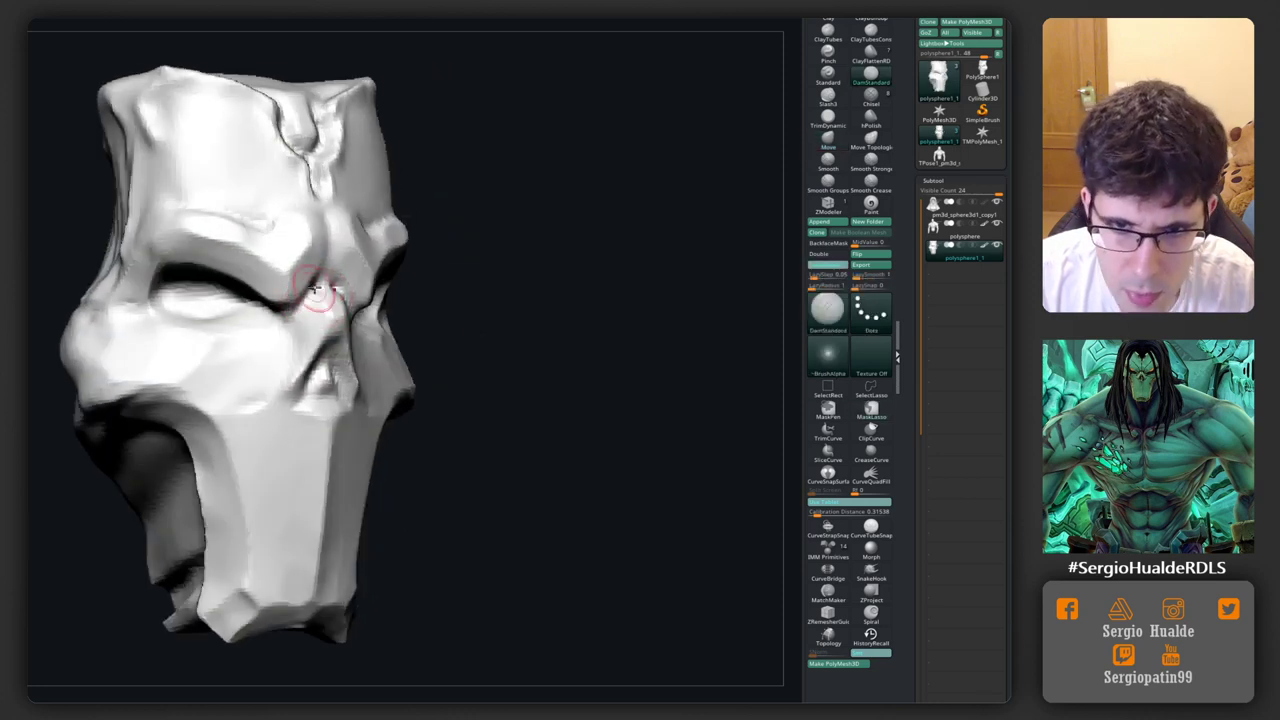
{"action": "left_click_drag", "start_coordinate": [290, 312], "coordinate": [294, 334]}
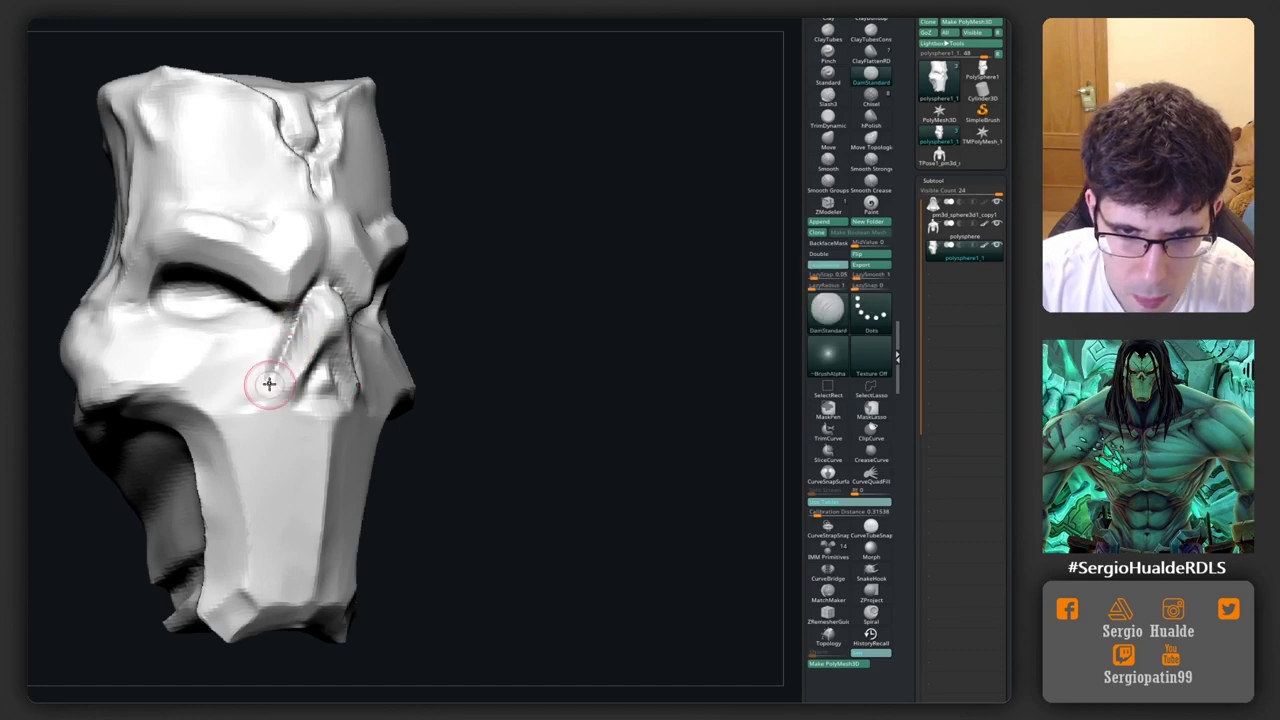
{"action": "right_click_drag", "start_coordinate": [272, 366], "coordinate": [344, 312], "text": "shift"}
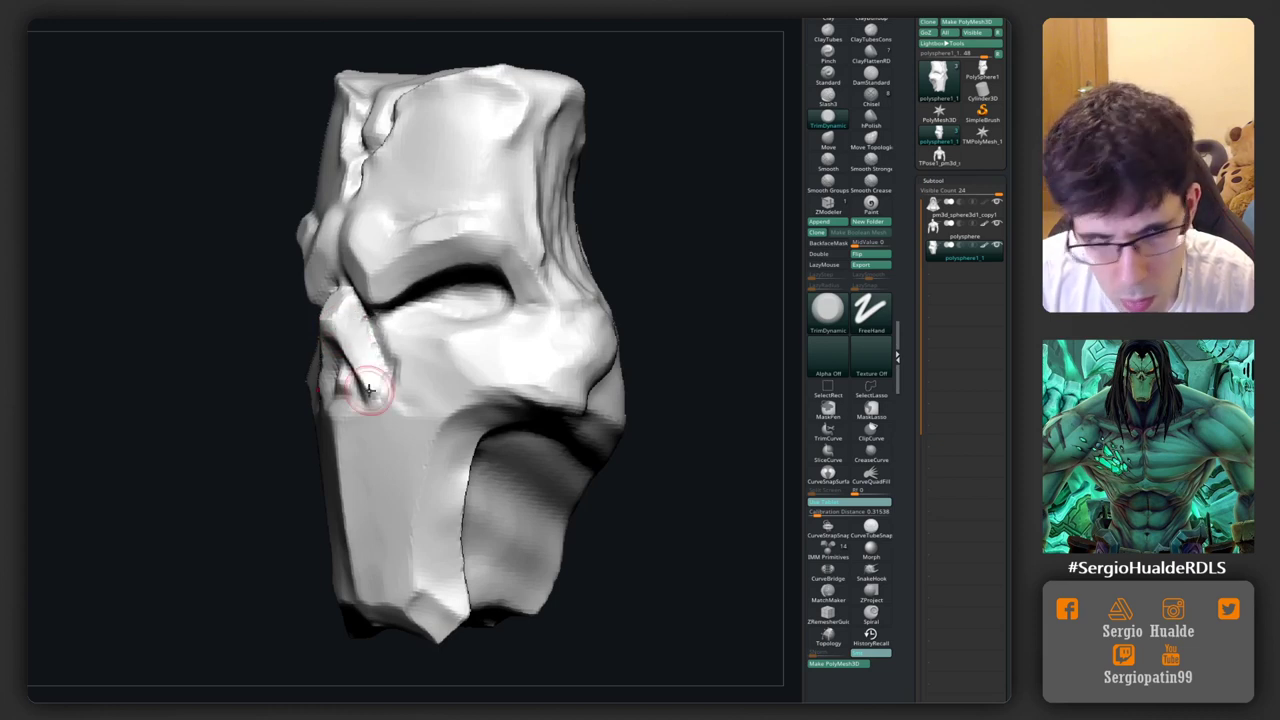
{"action": "right_click_drag", "start_coordinate": [369, 389], "coordinate": [345, 320]}
{"action": "key", "text": "b"}
{"action": "key", "text": "d"}
{"action": "key", "text": "s"}
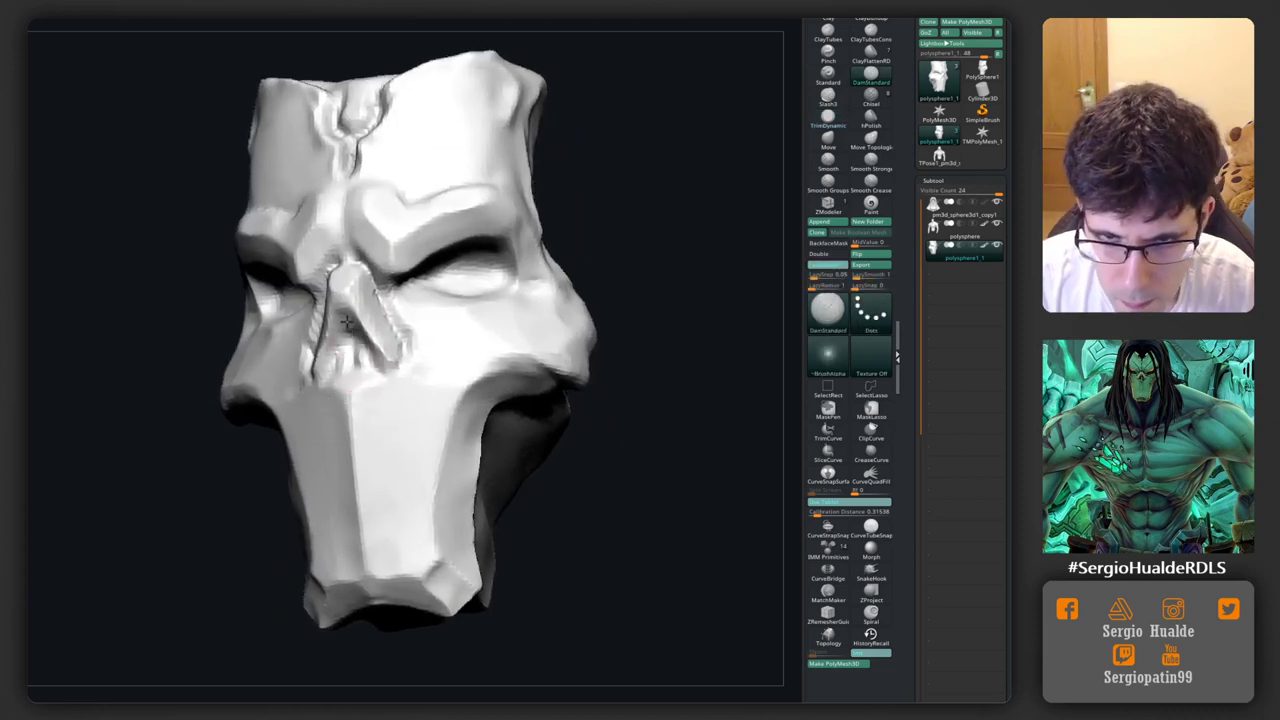
{"action": "right_click_drag", "start_coordinate": [335, 368], "coordinate": [366, 371]}
Step: Turn Solo off so body, hair and mask all show, viewed at a three-quarter angle
{"action": "key", "text": "b"}
{"action": "key", "text": "m"}
{"action": "key", "text": "v"}
{"action": "key", "text": "ctrl+shift"}
{"action": "key", "text": "b"}
{"action": "key", "text": "t"}
{"action": "key", "text": "d"}
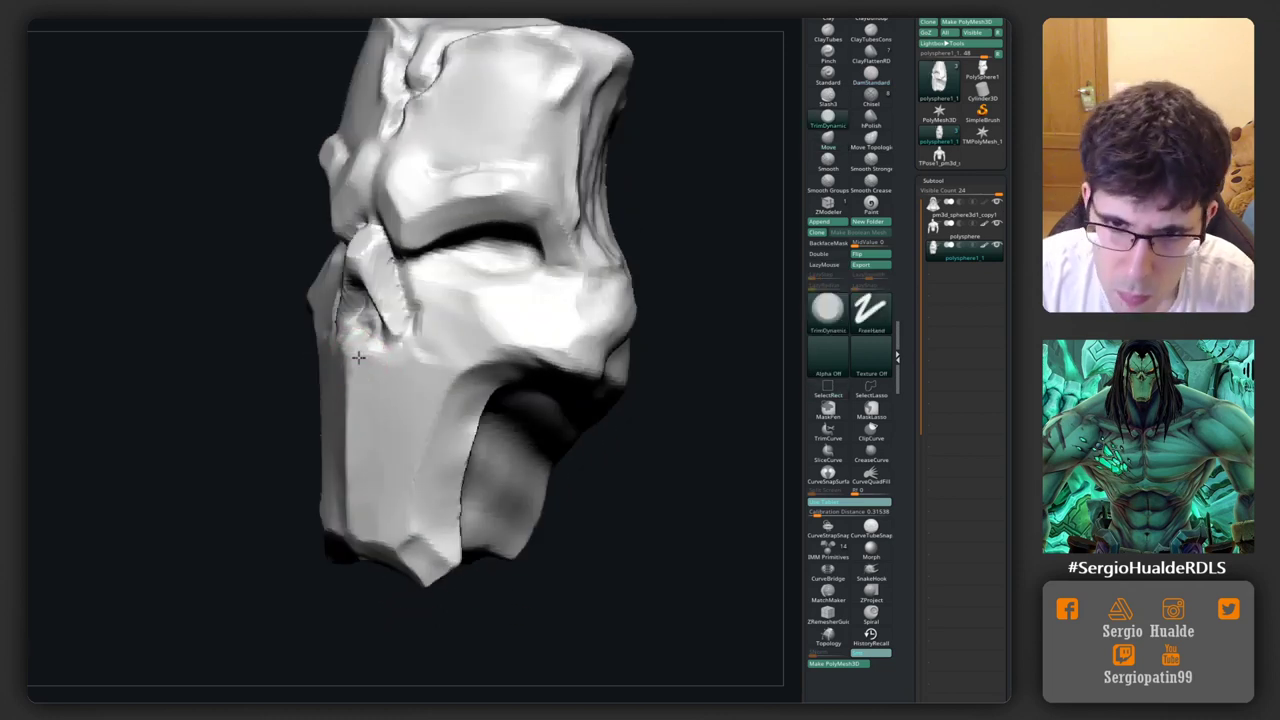
{"action": "left_click", "coordinate": [391, 372], "text": "ctrl+shift"}
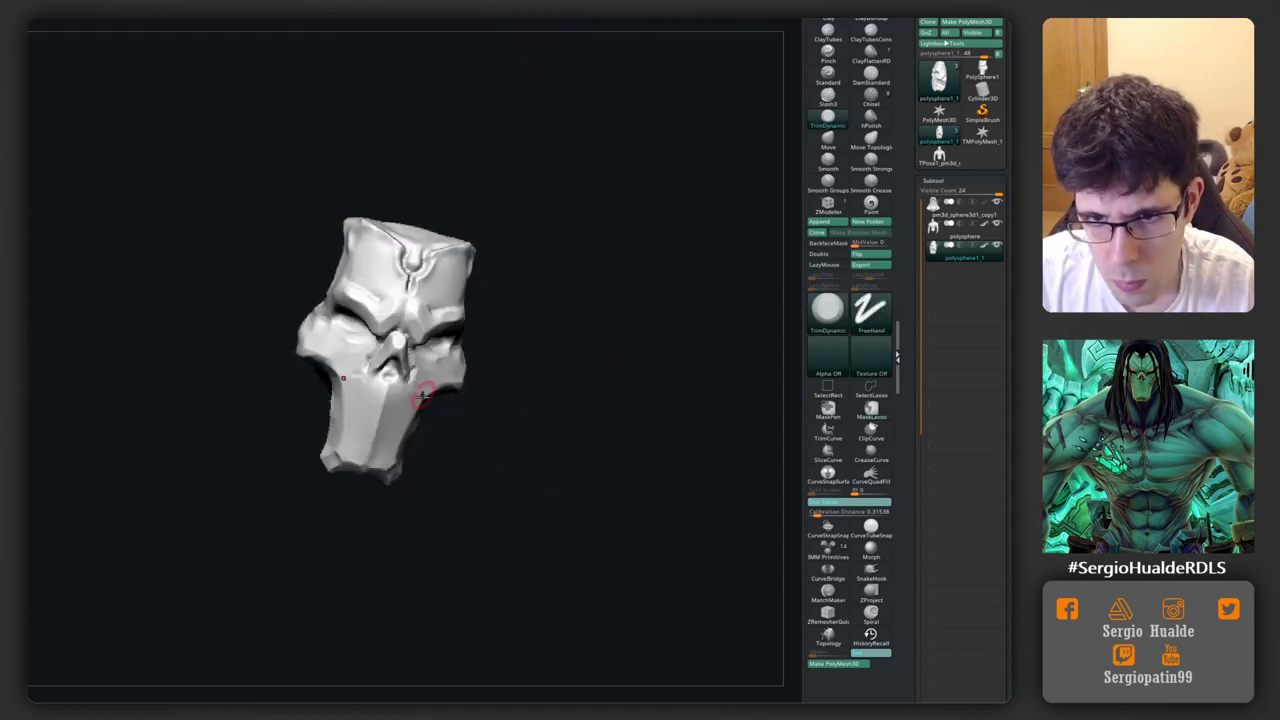
{"action": "mouse_move", "coordinate": [408, 375]}
{"action": "right_mouse_down"}
{"action": "mouse_move", "coordinate": [395, 360]}
{"action": "mouse_move", "coordinate": [385, 380]}
{"action": "mouse_move", "coordinate": [350, 283]}
{"action": "right_mouse_up"}
Step: Push the hair strands with the Move brush while orbiting from front round to the back
{"action": "key", "text": "b"}
{"action": "key", "text": "m"}
{"action": "key", "text": "v"}
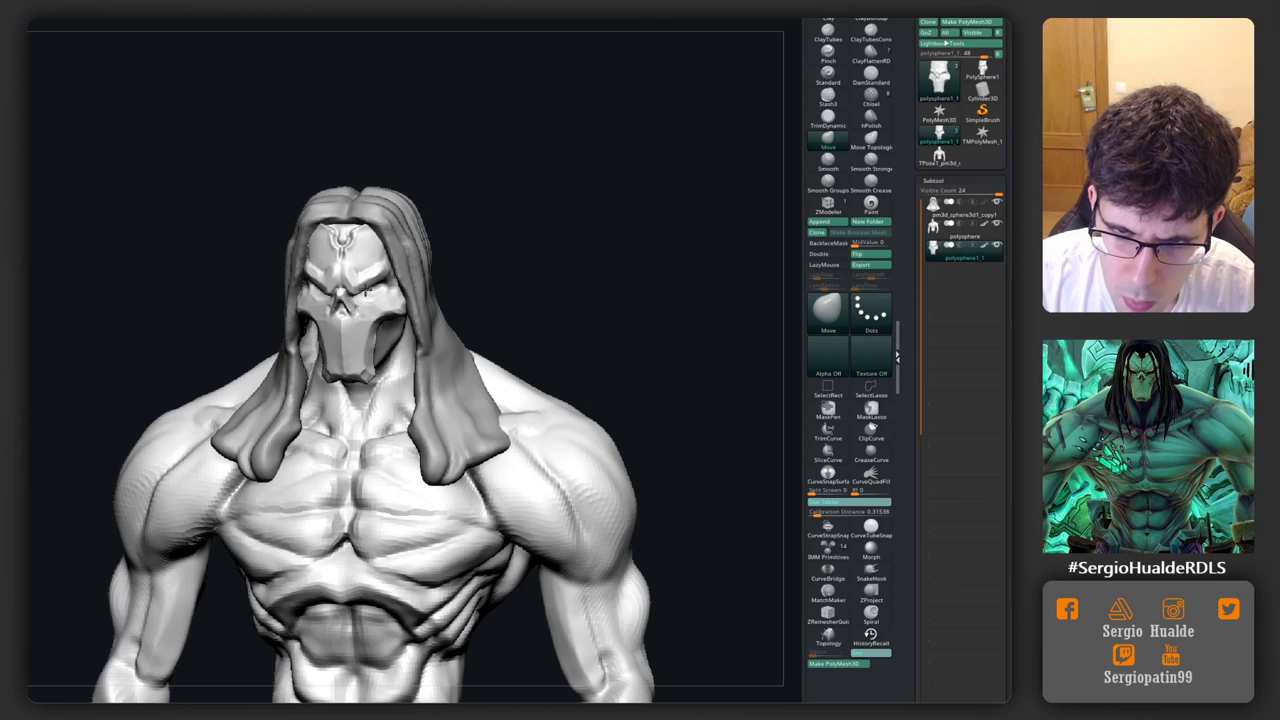
{"action": "right_click_drag", "start_coordinate": [368, 292], "coordinate": [380, 297]}
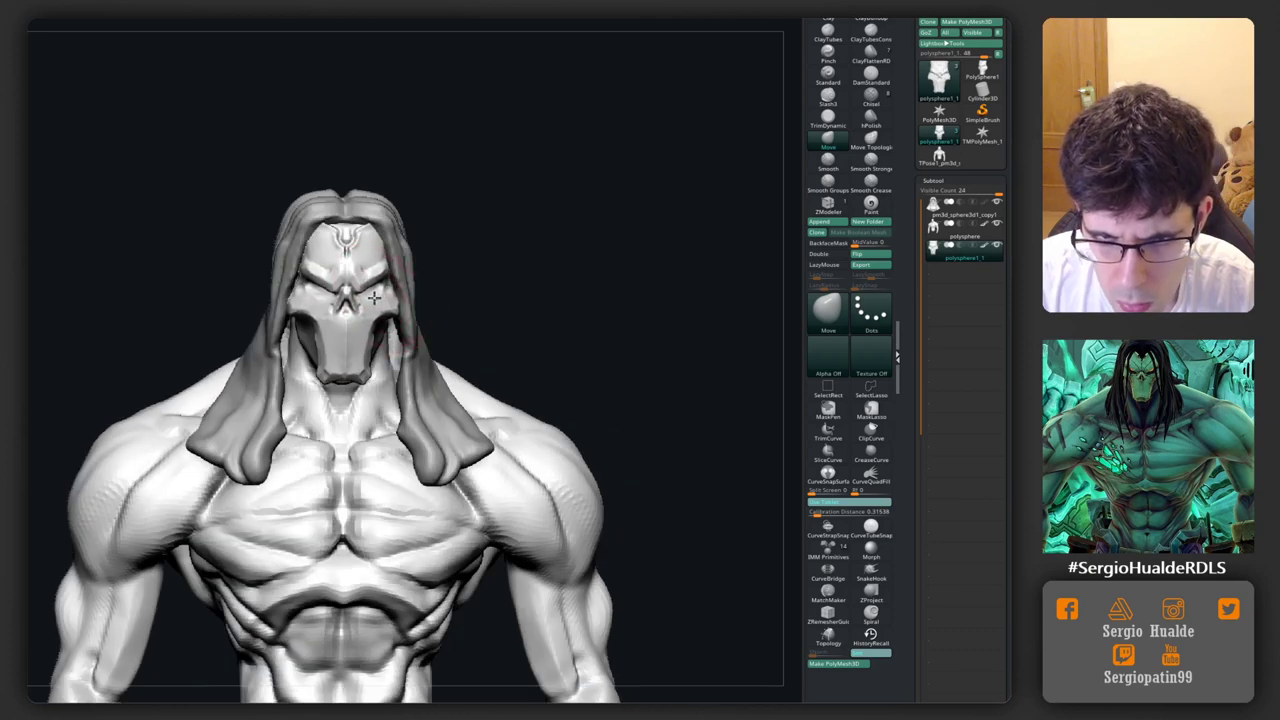
{"action": "right_click_drag", "start_coordinate": [383, 310], "coordinate": [362, 330]}
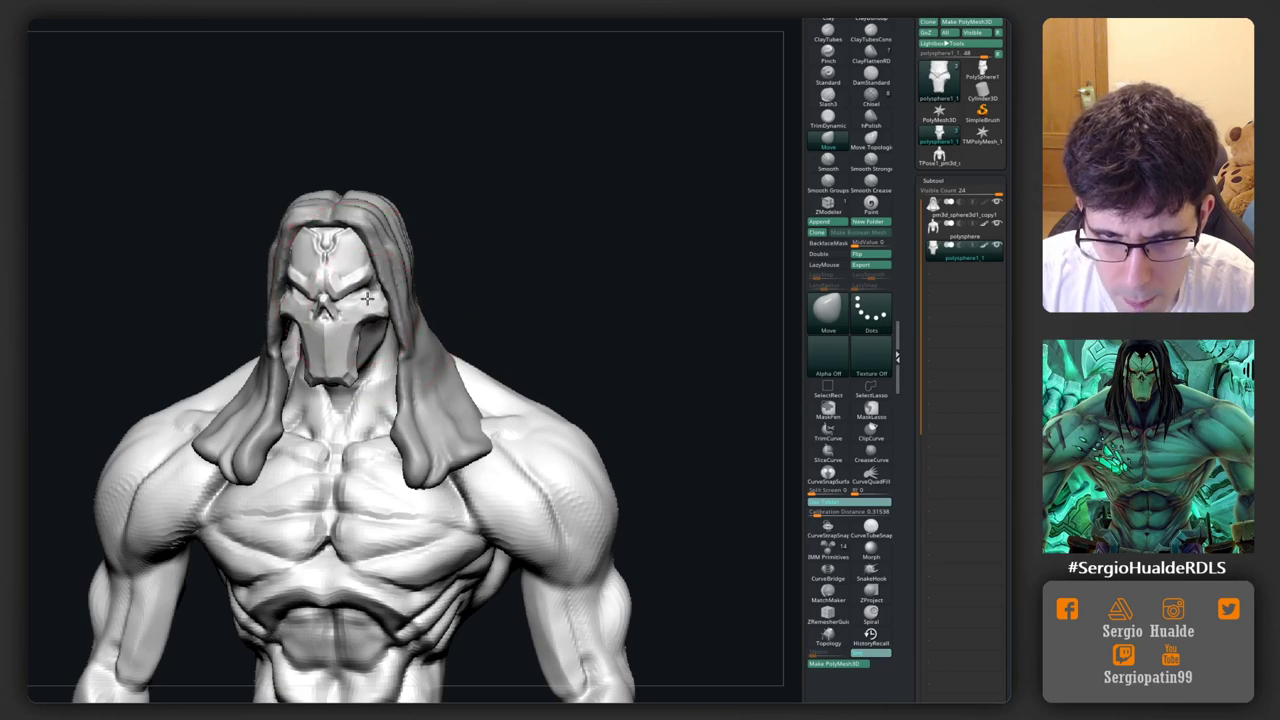
{"action": "mouse_move", "coordinate": [370, 300]}
{"action": "right_mouse_down"}
{"action": "mouse_move", "coordinate": [390, 300]}
{"action": "mouse_move", "coordinate": [390, 330]}
{"action": "right_mouse_up"}
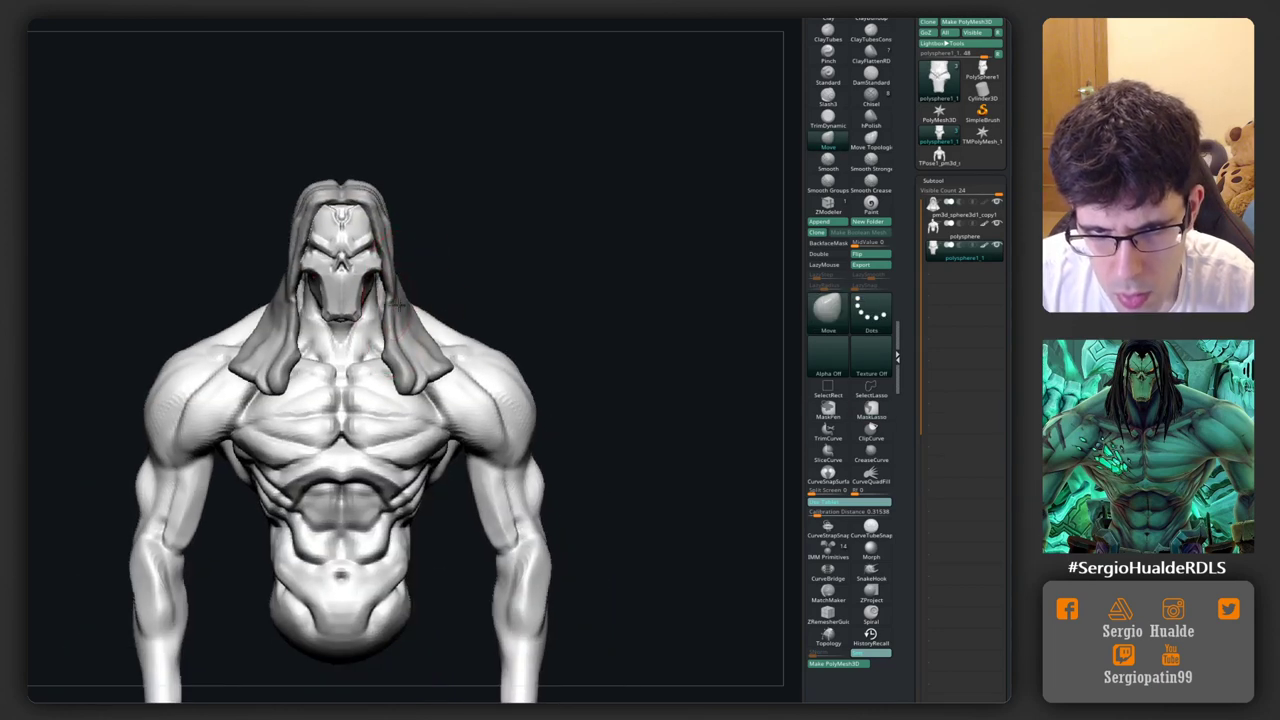
{"action": "right_click_drag", "start_coordinate": [380, 270], "coordinate": [405, 268]}
{"action": "mouse_move", "coordinate": [474, 289]}
{"action": "right_mouse_down", "text": "alt"}
{"action": "mouse_move", "coordinate": [397, 325]}
{"action": "mouse_move", "coordinate": [367, 318]}
{"action": "mouse_move", "coordinate": [391, 315]}
{"action": "mouse_move", "coordinate": [400, 334]}
{"action": "right_mouse_up", "text": "alt"}
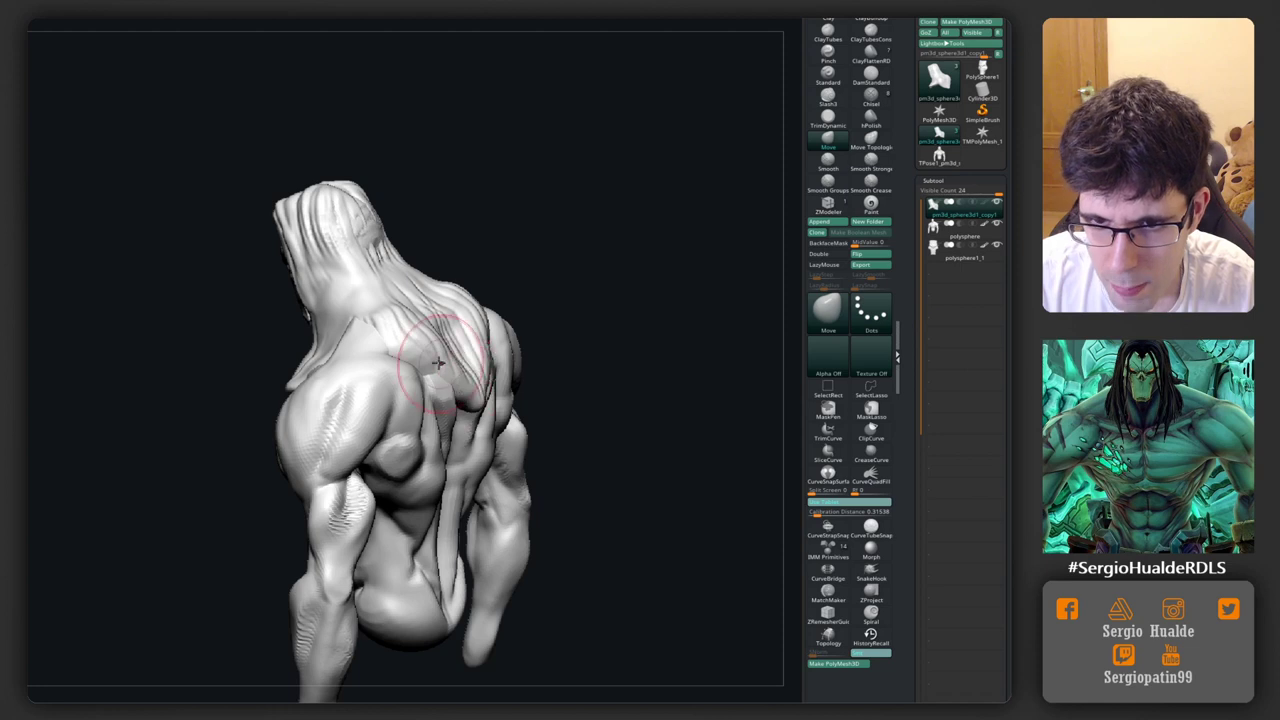
{"action": "mouse_move", "coordinate": [380, 318]}
{"action": "right_mouse_down"}
{"action": "mouse_move", "coordinate": [356, 327]}
{"action": "mouse_move", "coordinate": [396, 346]}
{"action": "mouse_move", "coordinate": [390, 355]}
{"action": "mouse_move", "coordinate": [351, 352]}
{"action": "right_mouse_up"}
Step: Shape the hair locks over the shoulders with DamStandard and Move, checking front and top views
{"action": "key", "text": "b"}
{"action": "key", "text": "d"}
{"action": "key", "text": "s"}
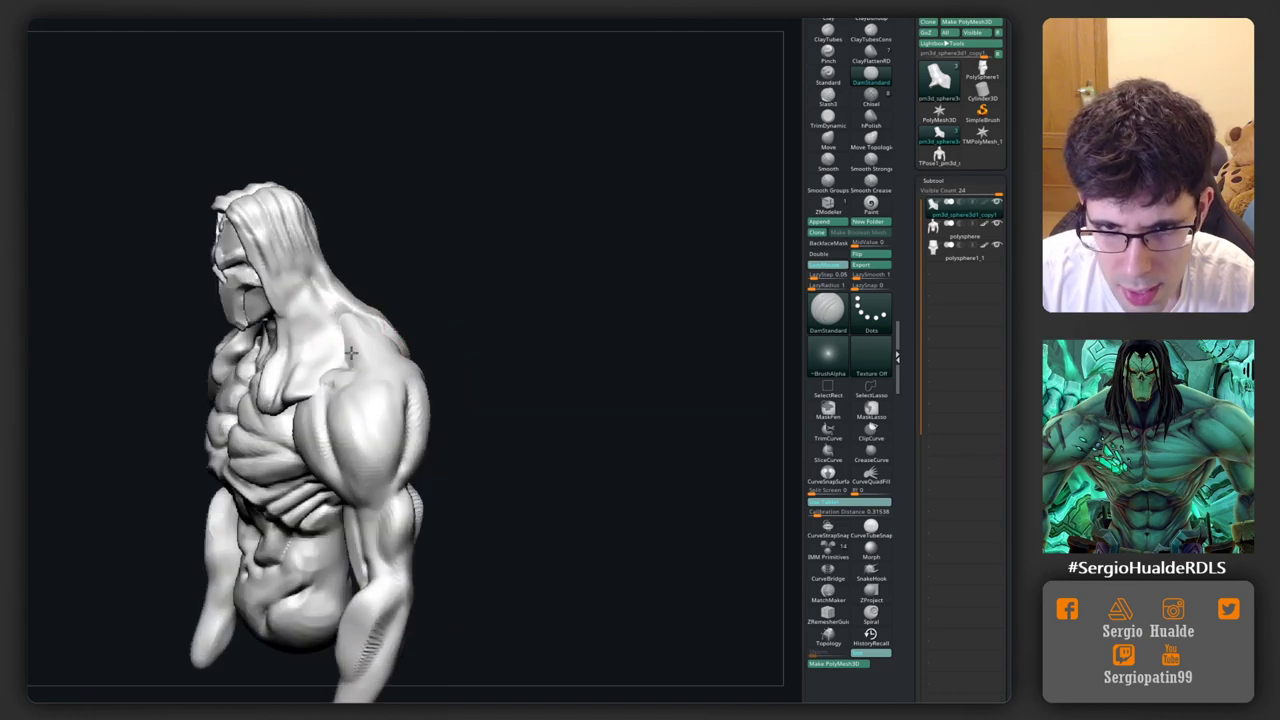
{"action": "right_click_drag", "start_coordinate": [296, 397], "coordinate": [300, 330]}
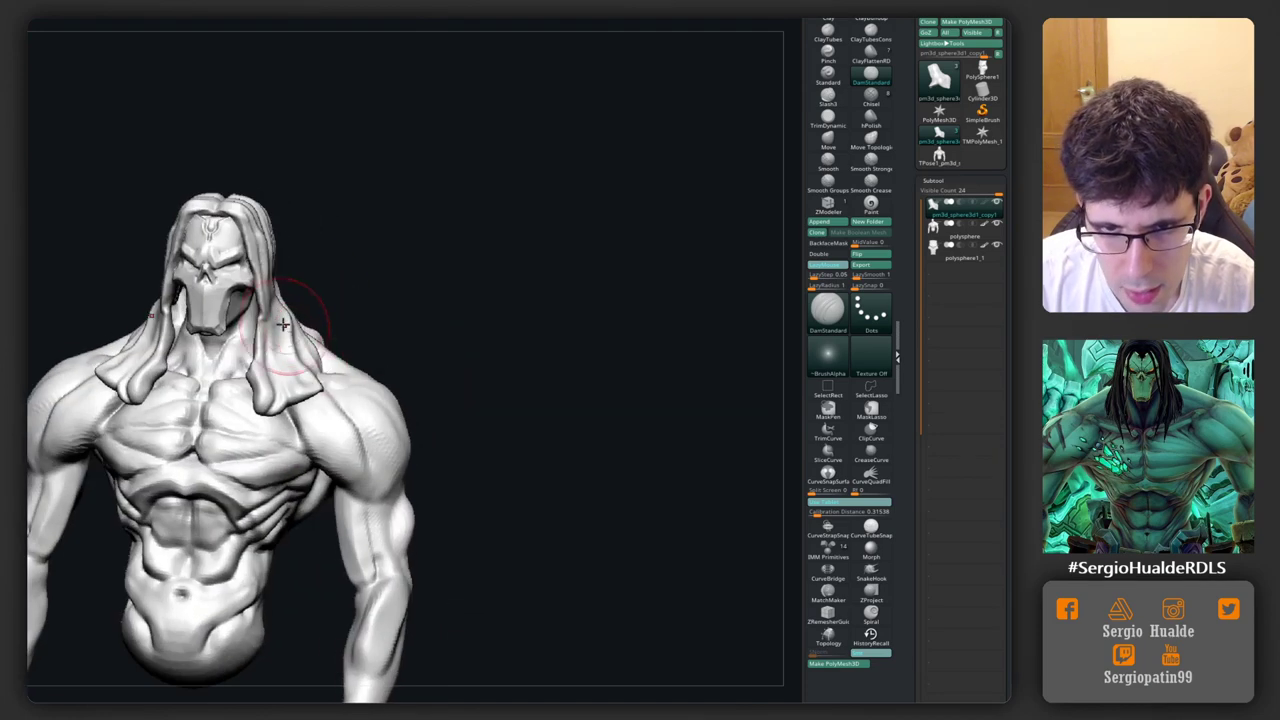
{"action": "key", "text": "b"}
{"action": "key", "text": "m"}
{"action": "key", "text": "v"}
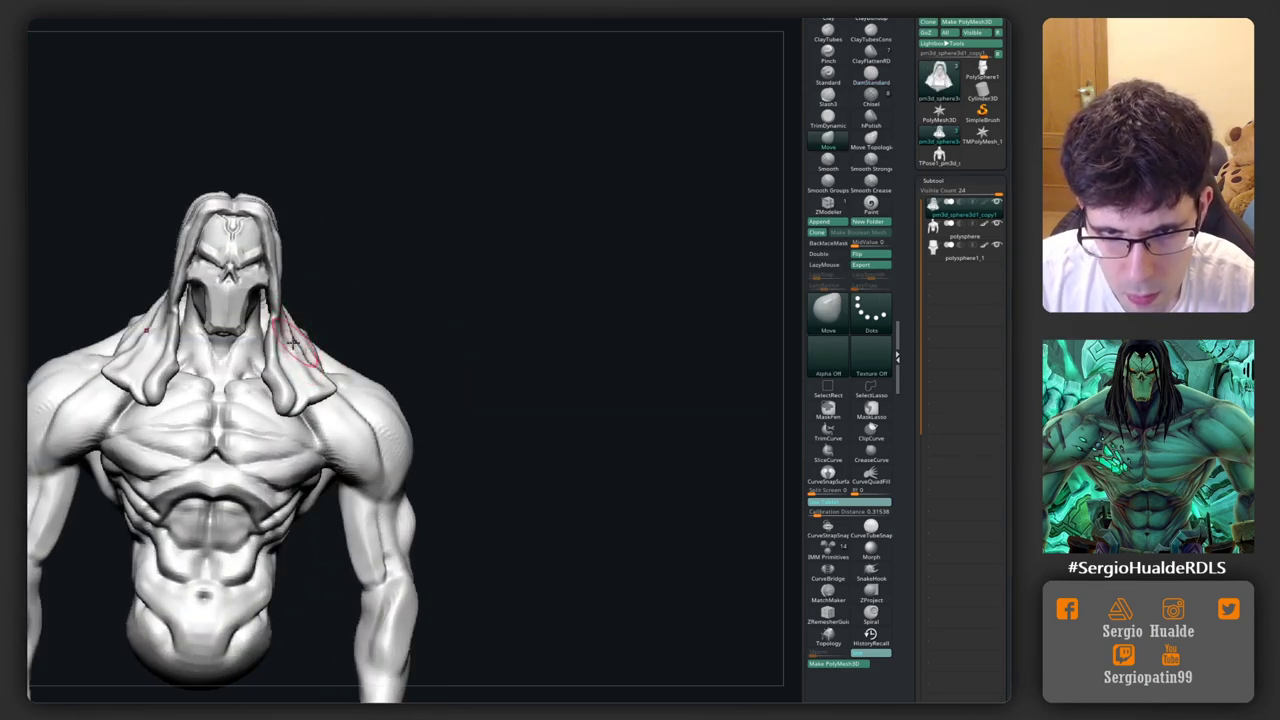
{"action": "right_click_drag", "start_coordinate": [292, 372], "coordinate": [345, 402]}
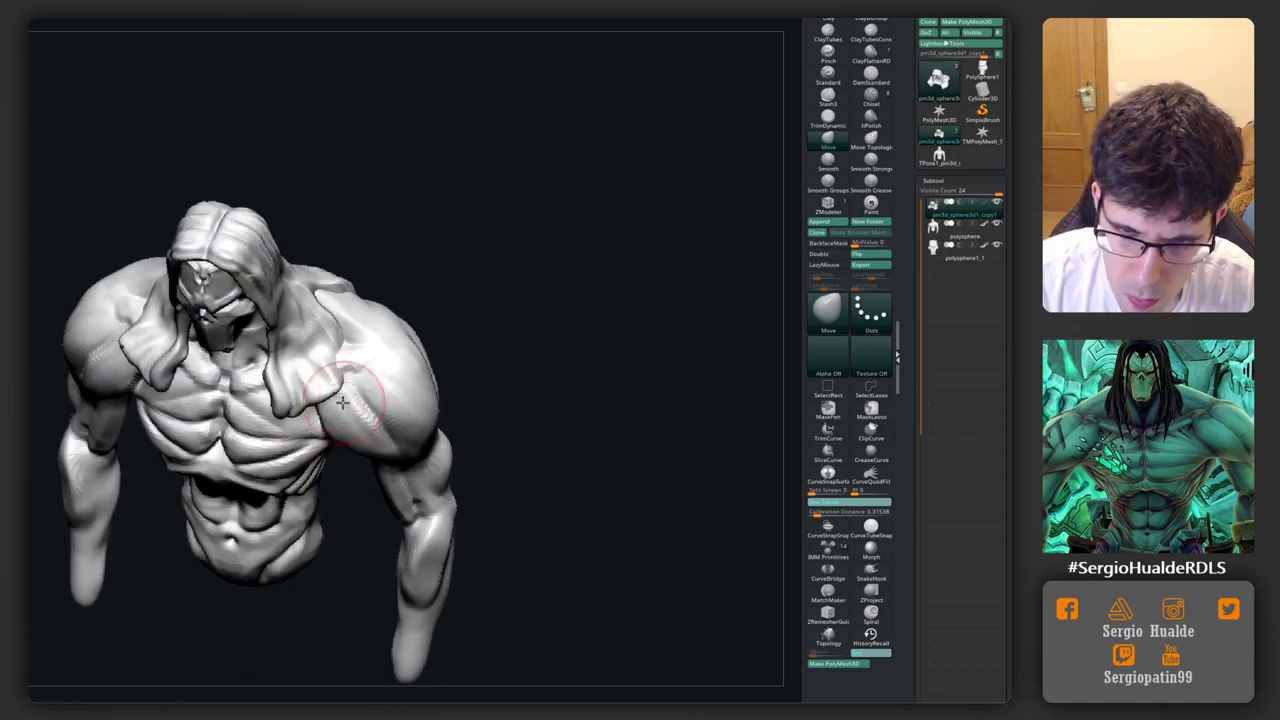
{"action": "right_click_drag", "start_coordinate": [345, 402], "coordinate": [305, 343]}
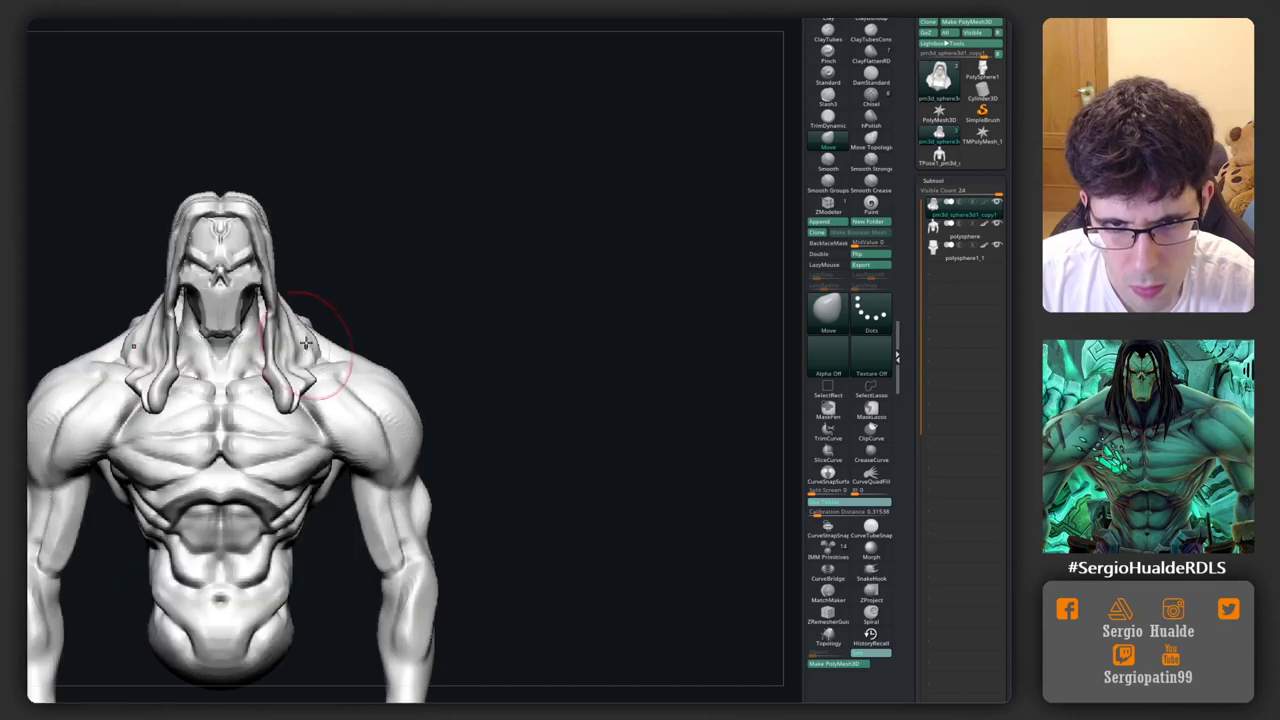
{"action": "mouse_move", "coordinate": [293, 400]}
{"action": "right_mouse_down", "text": "ctrl"}
{"action": "mouse_move", "coordinate": [559, 269]}
{"action": "mouse_move", "coordinate": [503, 286]}
{"action": "right_mouse_up", "text": "ctrl"}
Step: Select the body subtool on its own and frame the whole model in view
{"action": "right_click", "coordinate": [503, 286]}
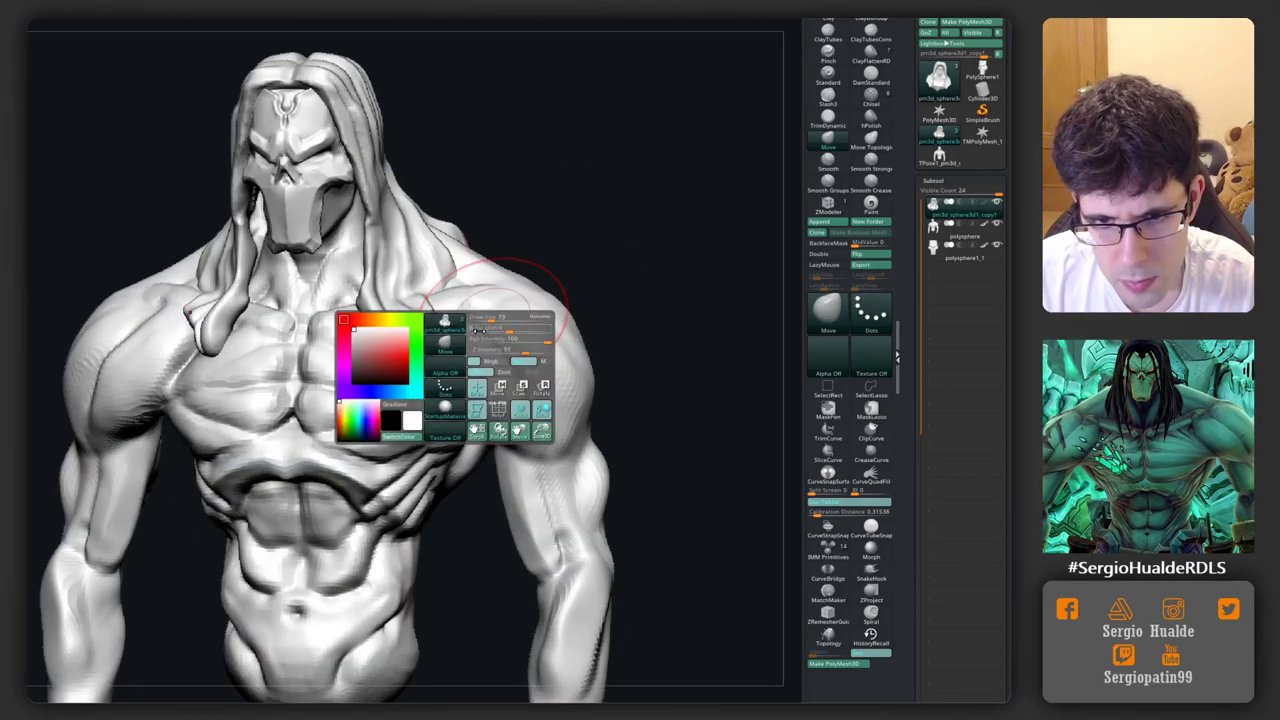
{"action": "right_click_drag", "start_coordinate": [294, 324], "coordinate": [201, 363]}
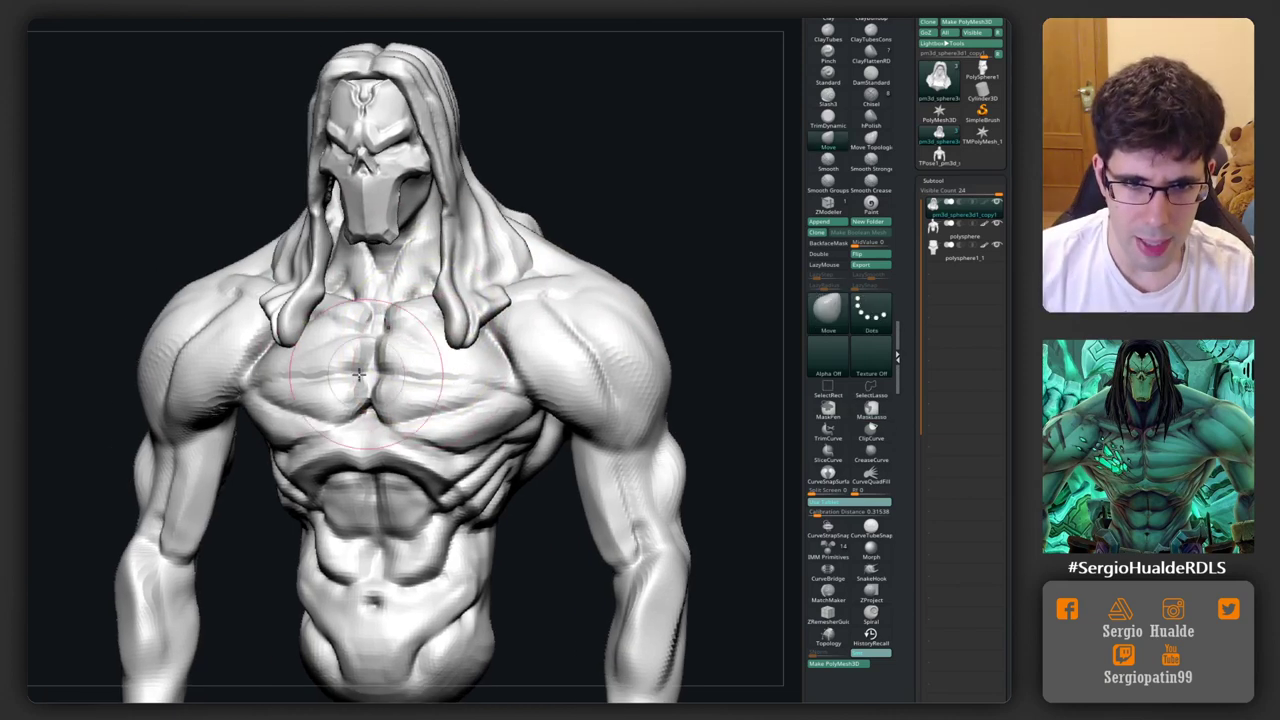
{"action": "left_click", "coordinate": [180, 358], "text": "alt"}
{"action": "mouse_move", "coordinate": [303, 408]}
{"action": "right_mouse_down", "text": "alt"}
{"action": "mouse_move", "coordinate": [281, 379]}
{"action": "mouse_move", "coordinate": [223, 354]}
{"action": "mouse_move", "coordinate": [357, 333]}
{"action": "mouse_move", "coordinate": [560, 249]}
{"action": "mouse_move", "coordinate": [530, 260]}
{"action": "mouse_move", "coordinate": [558, 266]}
{"action": "mouse_move", "coordinate": [284, 284]}
{"action": "right_mouse_up", "text": "alt"}
{"action": "key", "text": "f"}
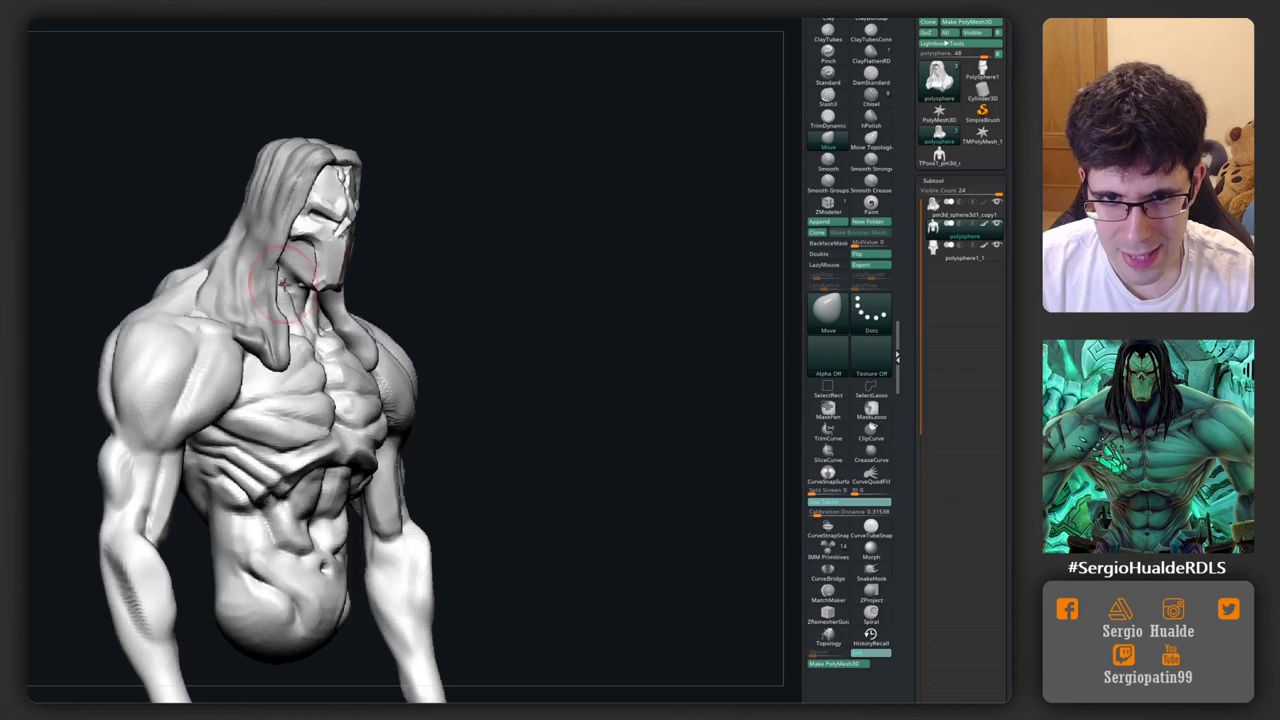
Step: Smooth the bald head's join with the neck, then bring the hair and skull mask back
{"action": "right_click_drag", "start_coordinate": [366, 257], "coordinate": [313, 300]}
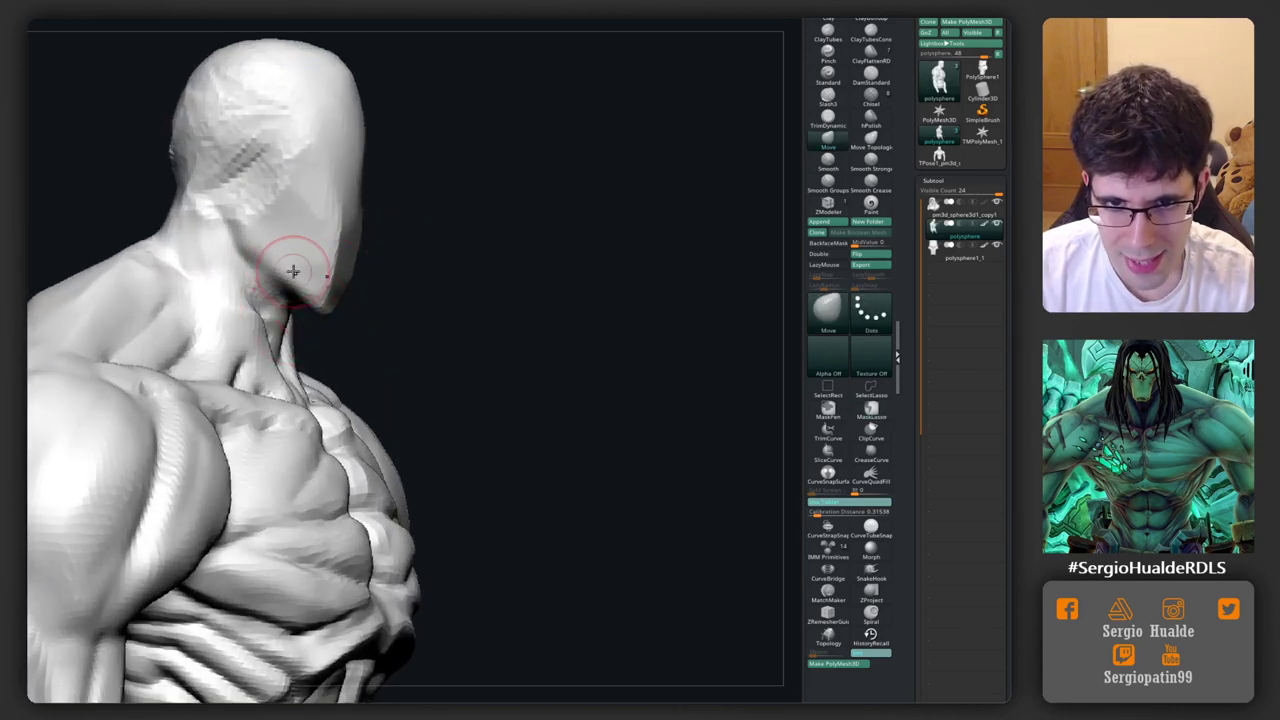
{"action": "mouse_move", "coordinate": [356, 308]}
{"action": "right_mouse_down"}
{"action": "mouse_move", "coordinate": [336, 316]}
{"action": "mouse_move", "coordinate": [366, 300]}
{"action": "mouse_move", "coordinate": [364, 287]}
{"action": "right_mouse_up"}
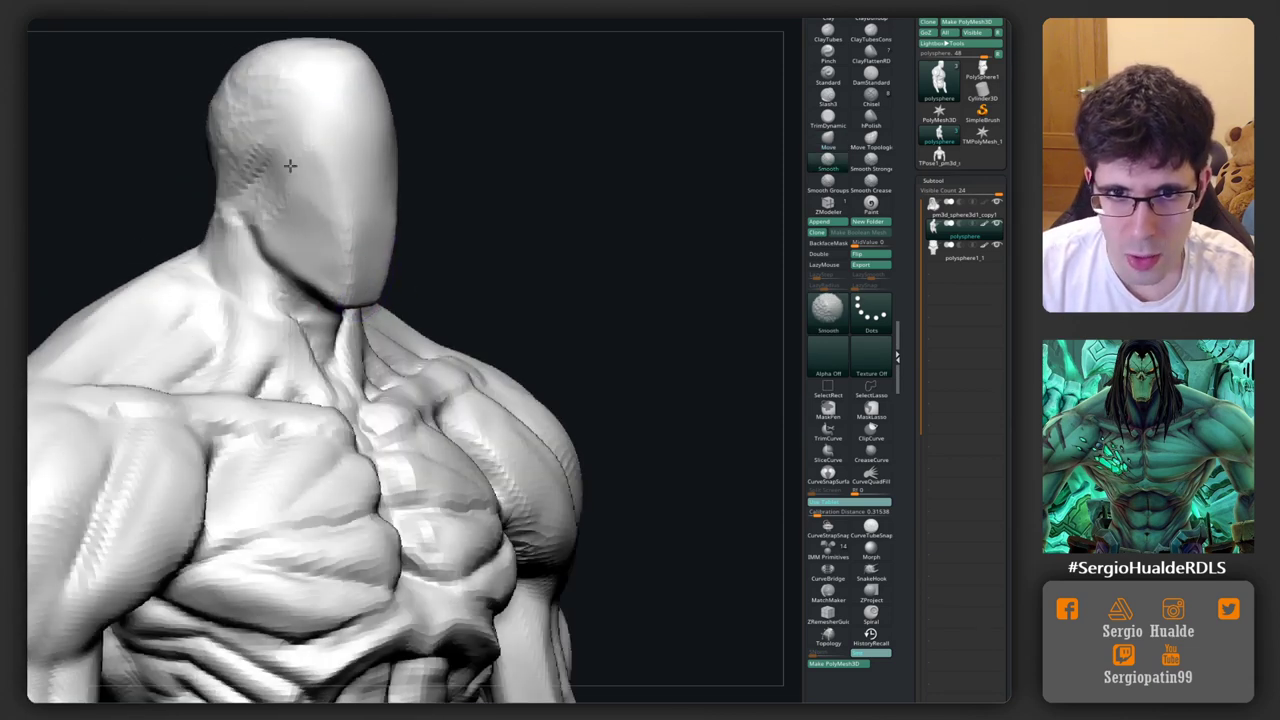
{"action": "right_click_drag", "start_coordinate": [286, 163], "coordinate": [297, 181]}
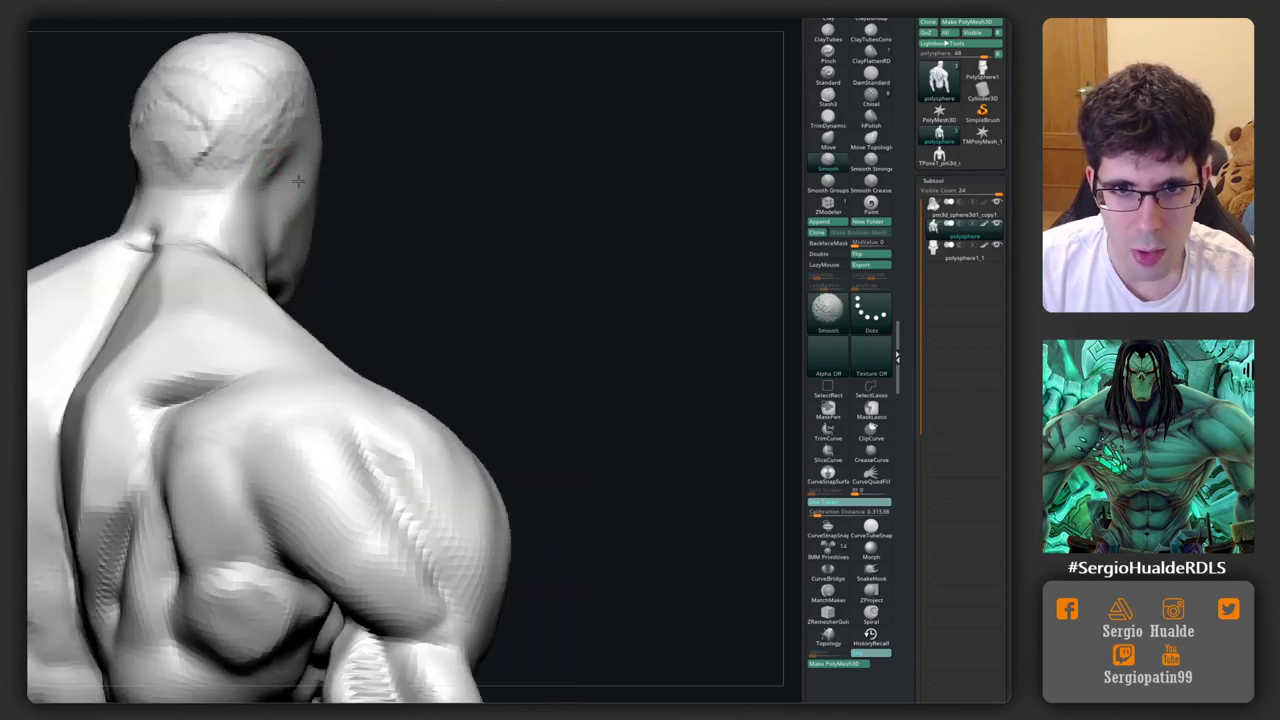
{"action": "mouse_move", "coordinate": [186, 120]}
{"action": "right_mouse_down"}
{"action": "mouse_move", "coordinate": [226, 340]}
{"action": "mouse_move", "coordinate": [208, 348]}
{"action": "right_mouse_up"}
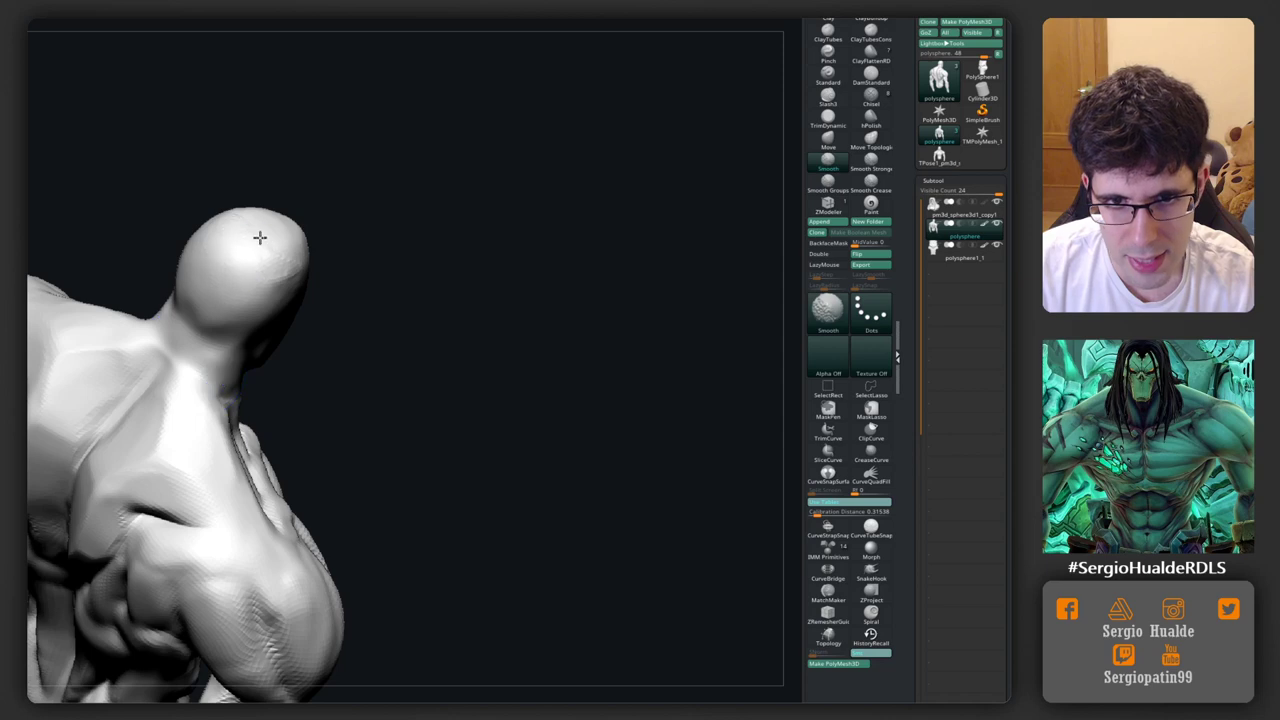
{"action": "mouse_move", "coordinate": [259, 237]}
{"action": "right_mouse_down"}
{"action": "mouse_move", "coordinate": [334, 294]}
{"action": "mouse_move", "coordinate": [322, 322]}
{"action": "mouse_move", "coordinate": [383, 274]}
{"action": "mouse_move", "coordinate": [383, 334]}
{"action": "mouse_move", "coordinate": [444, 323]}
{"action": "mouse_move", "coordinate": [398, 268]}
{"action": "right_mouse_up"}
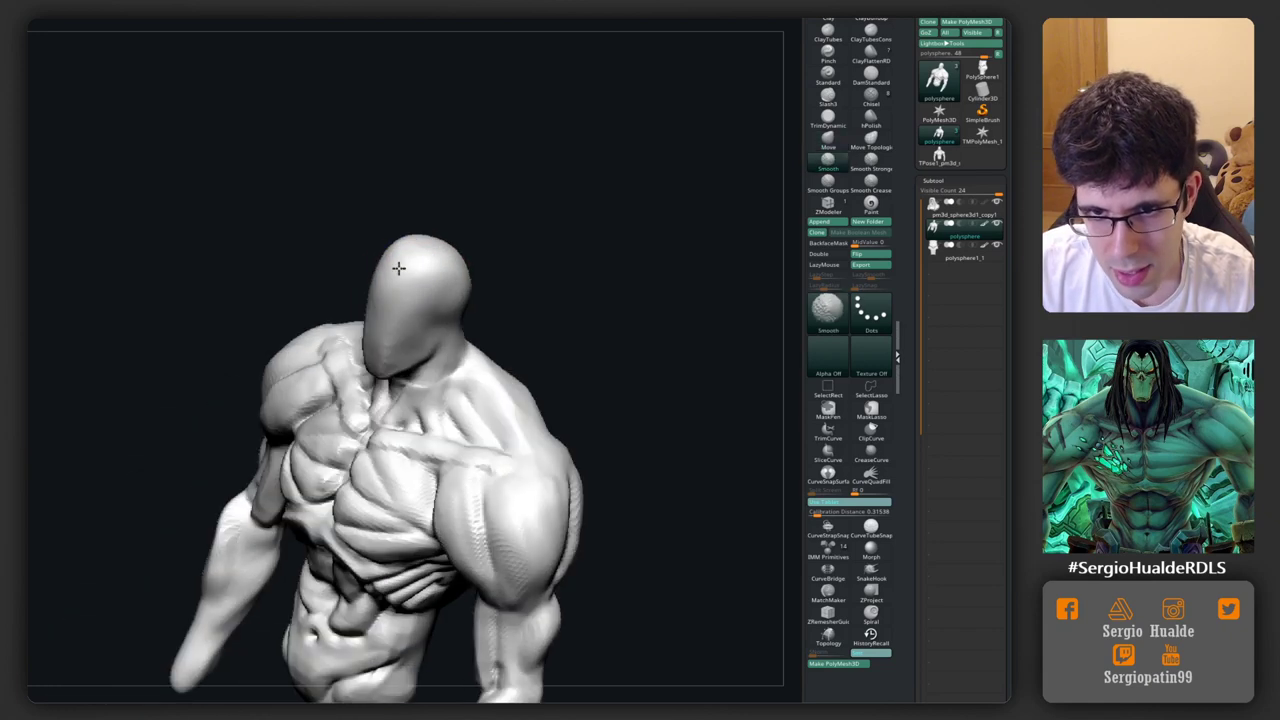
{"action": "right_click_drag", "start_coordinate": [457, 311], "coordinate": [414, 271]}
{"action": "mouse_move", "coordinate": [408, 337]}
{"action": "right_mouse_down"}
{"action": "mouse_move", "coordinate": [391, 220]}
{"action": "mouse_move", "coordinate": [389, 278]}
{"action": "mouse_move", "coordinate": [430, 370]}
{"action": "mouse_move", "coordinate": [425, 300]}
{"action": "mouse_move", "coordinate": [398, 328]}
{"action": "mouse_move", "coordinate": [402, 364]}
{"action": "mouse_move", "coordinate": [410, 340]}
{"action": "mouse_move", "coordinate": [425, 357]}
{"action": "mouse_move", "coordinate": [440, 340]}
{"action": "mouse_move", "coordinate": [435, 410]}
{"action": "right_mouse_up"}
{"action": "left_click", "coordinate": [457, 294], "text": "ctrl+shift"}
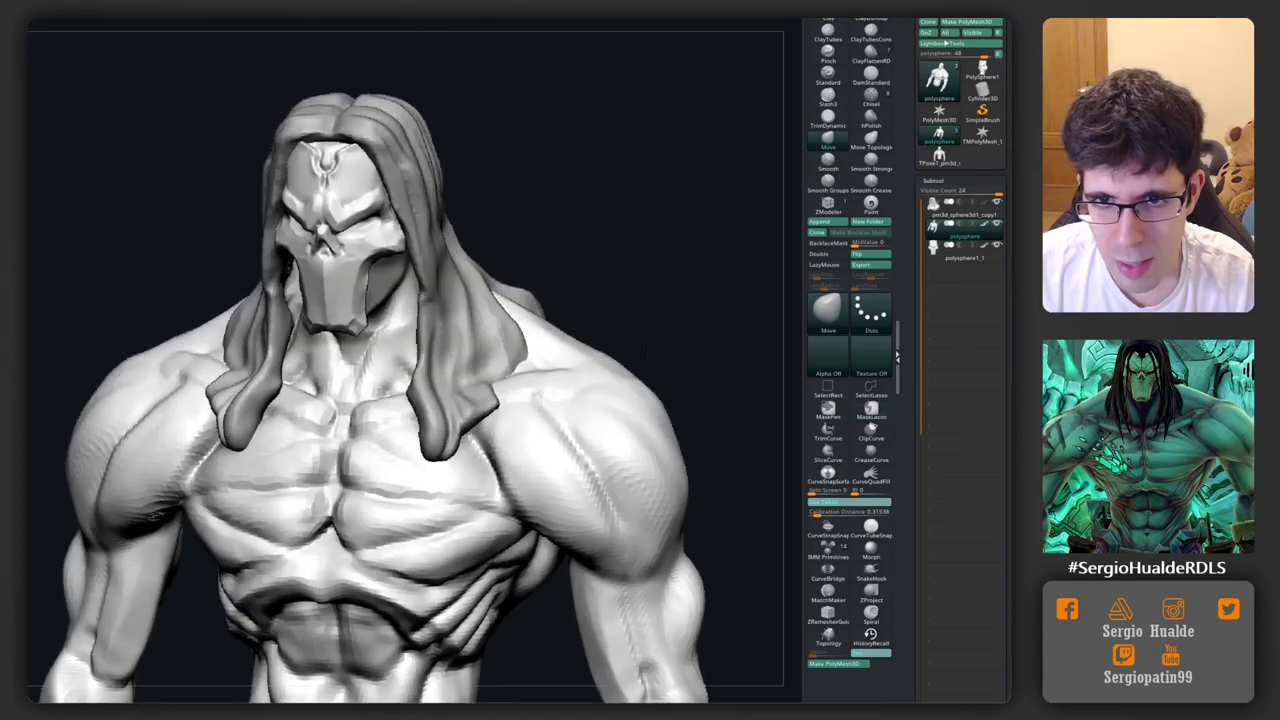
Step: Orbit to a near-frontal view looking slightly down on the head and torso
{"action": "right_click_drag", "start_coordinate": [645, 350], "coordinate": [642, 245]}
{"action": "left_click_drag", "start_coordinate": [659, 231], "coordinate": [678, 232]}
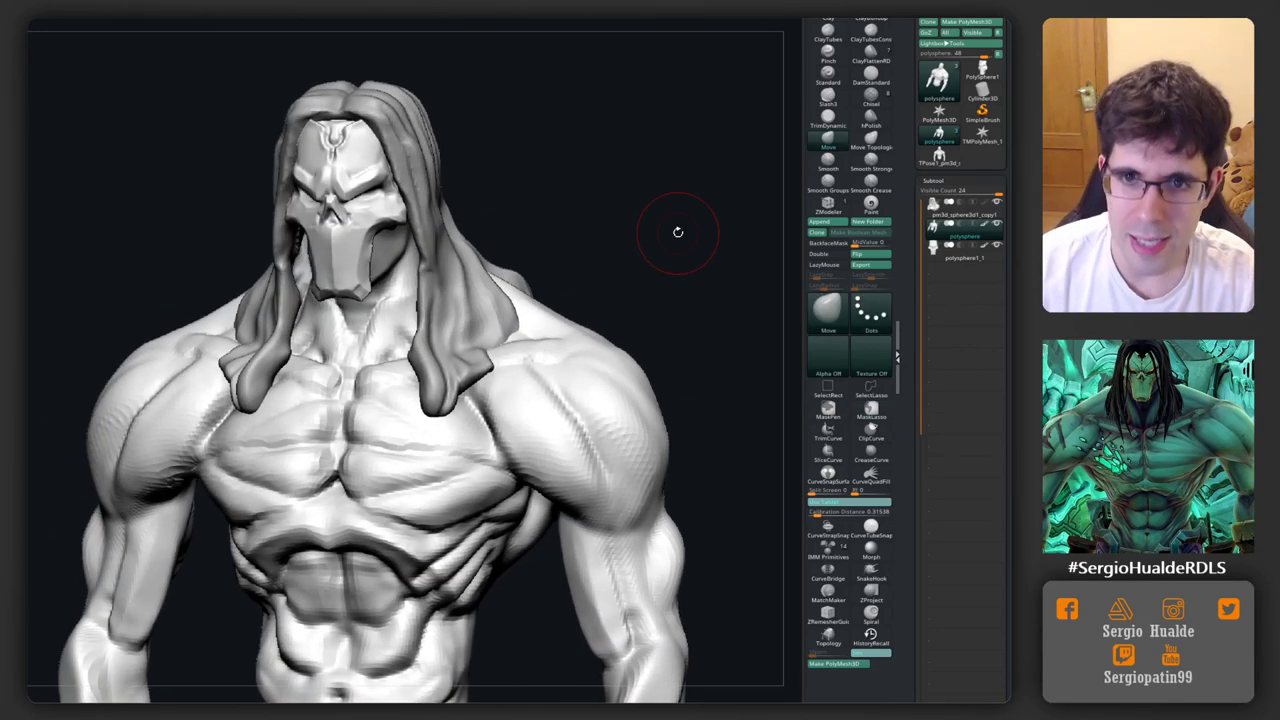
{"action": "left_click_drag", "start_coordinate": [678, 232], "coordinate": [676, 239]}
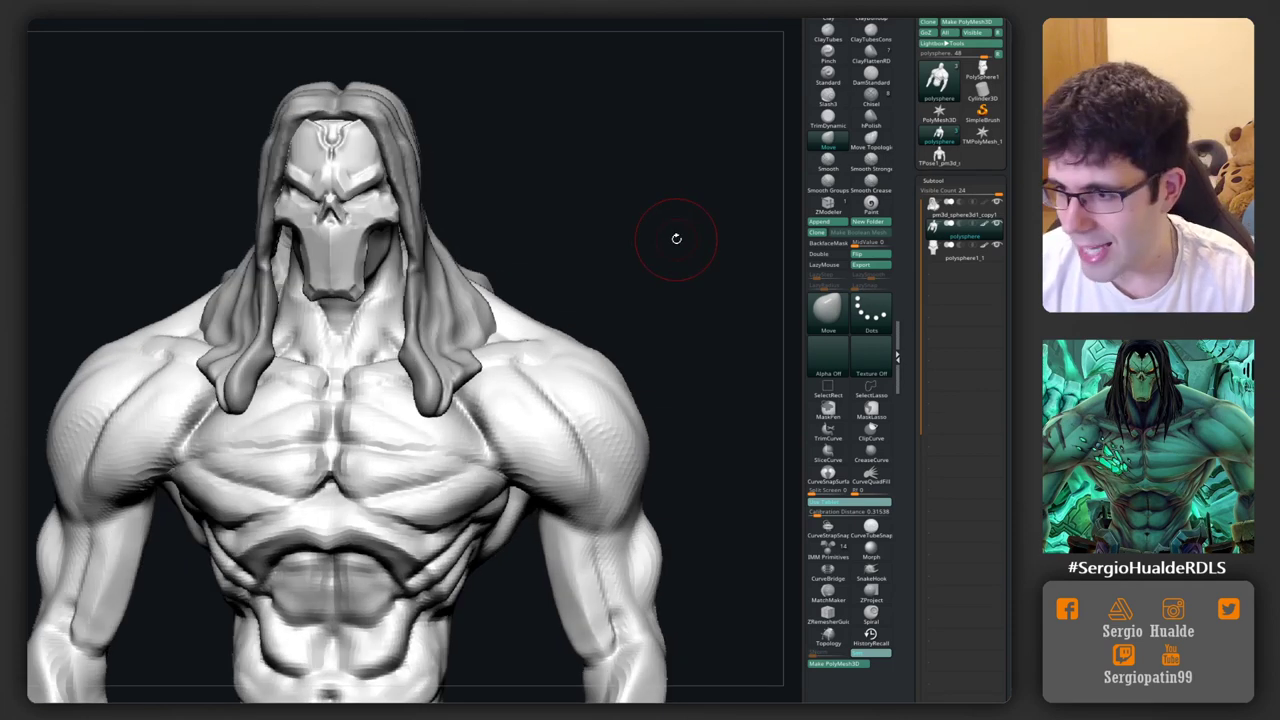